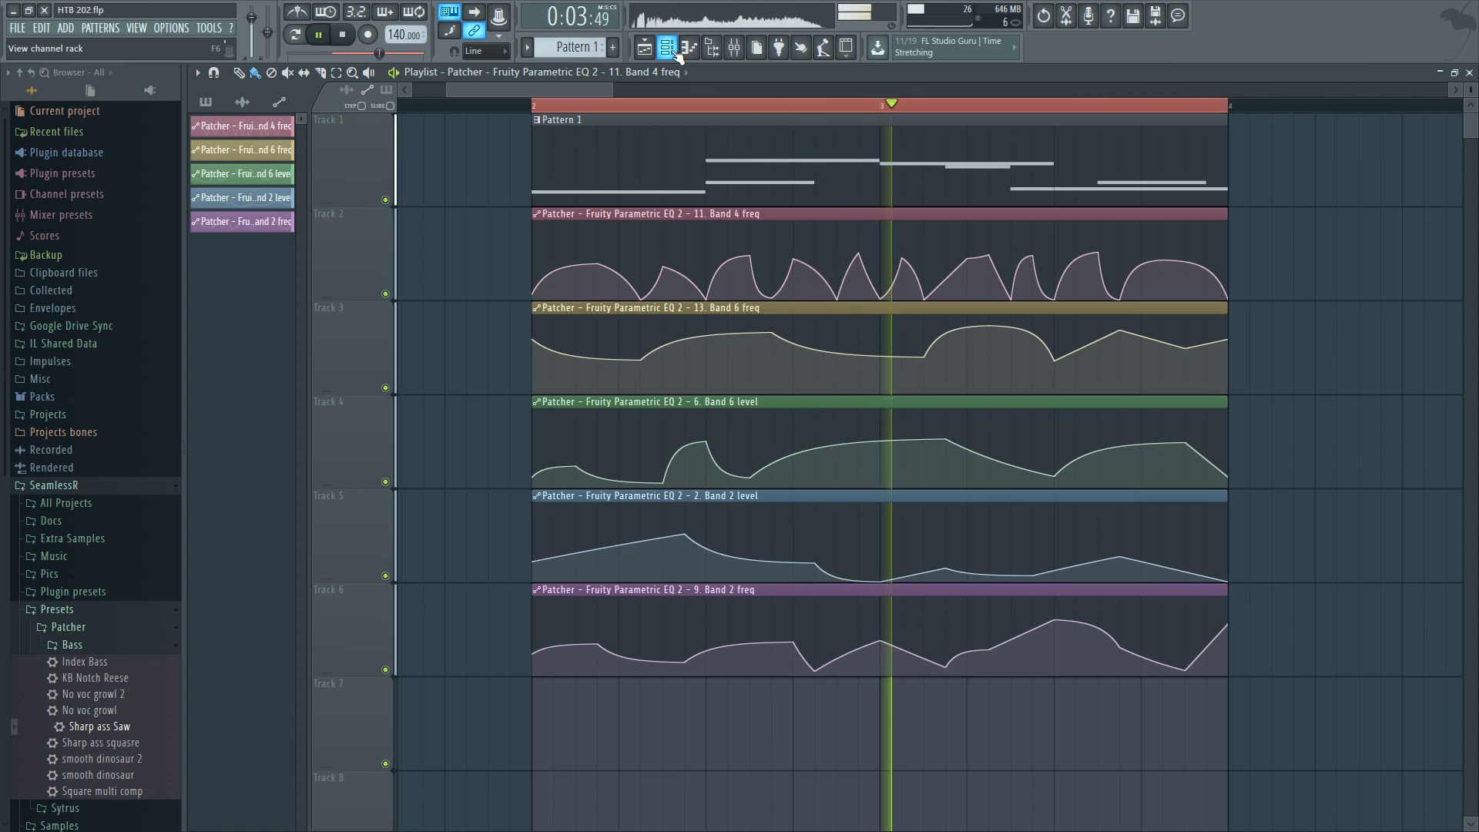
Stop playback and open the Patcher channel's editor from the channel rack.
{"action": "left_click", "coordinate": [667, 47]}
{"action": "key", "text": "space"}
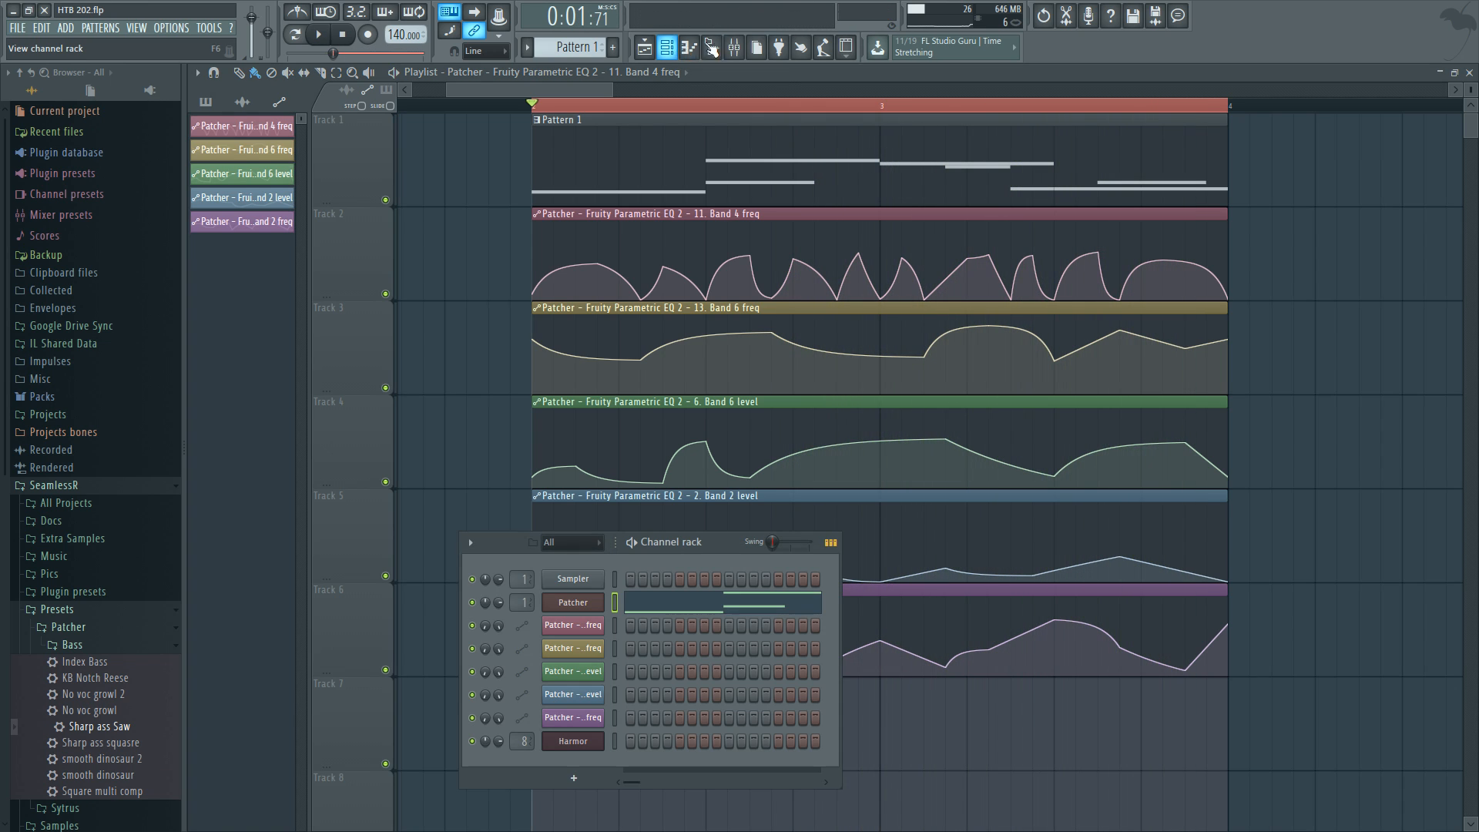
{"action": "left_click", "coordinate": [595, 600]}
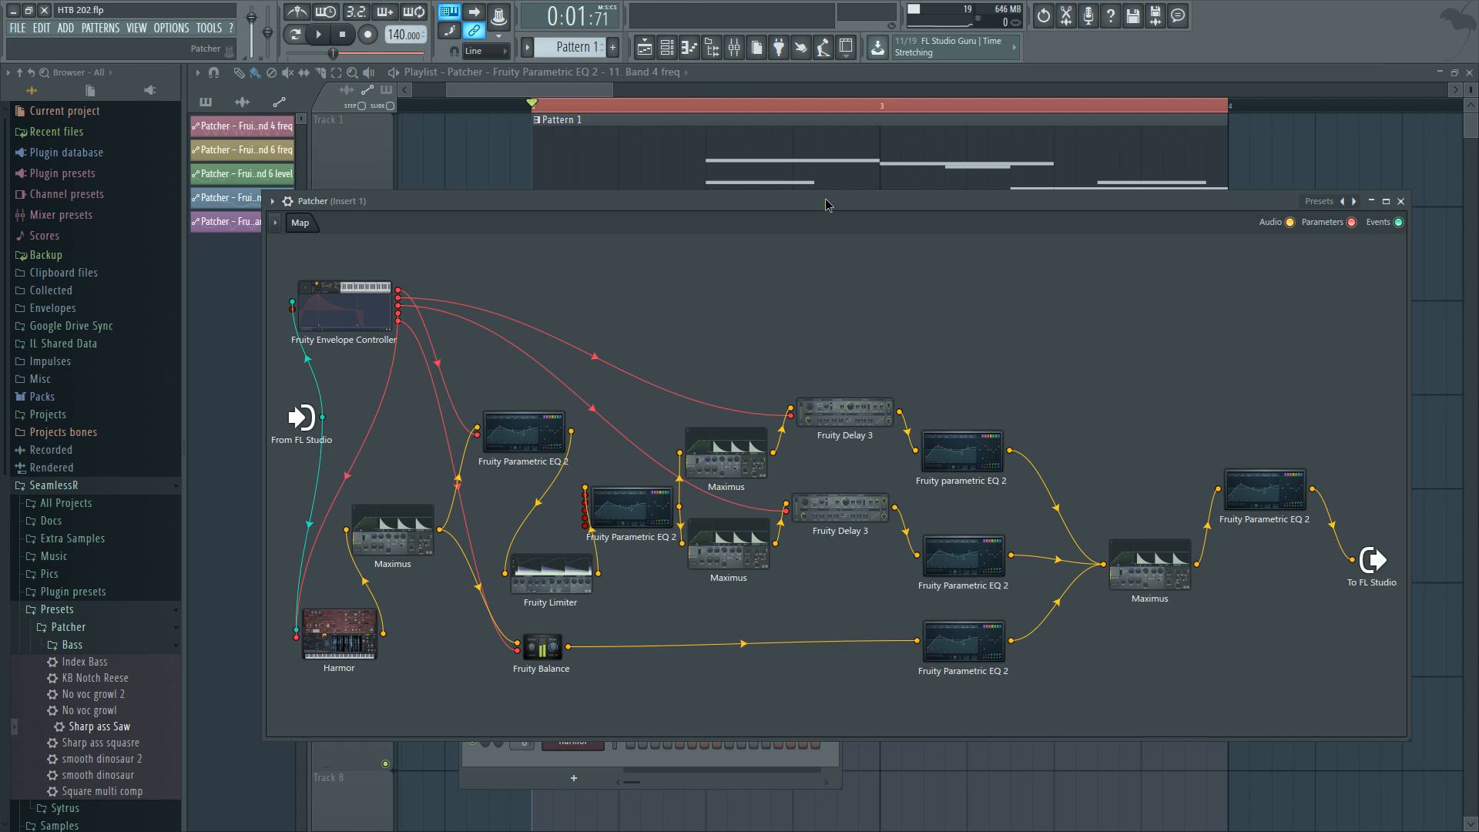
{"action": "left_click_drag", "start_coordinate": [825, 198], "coordinate": [825, 184]}
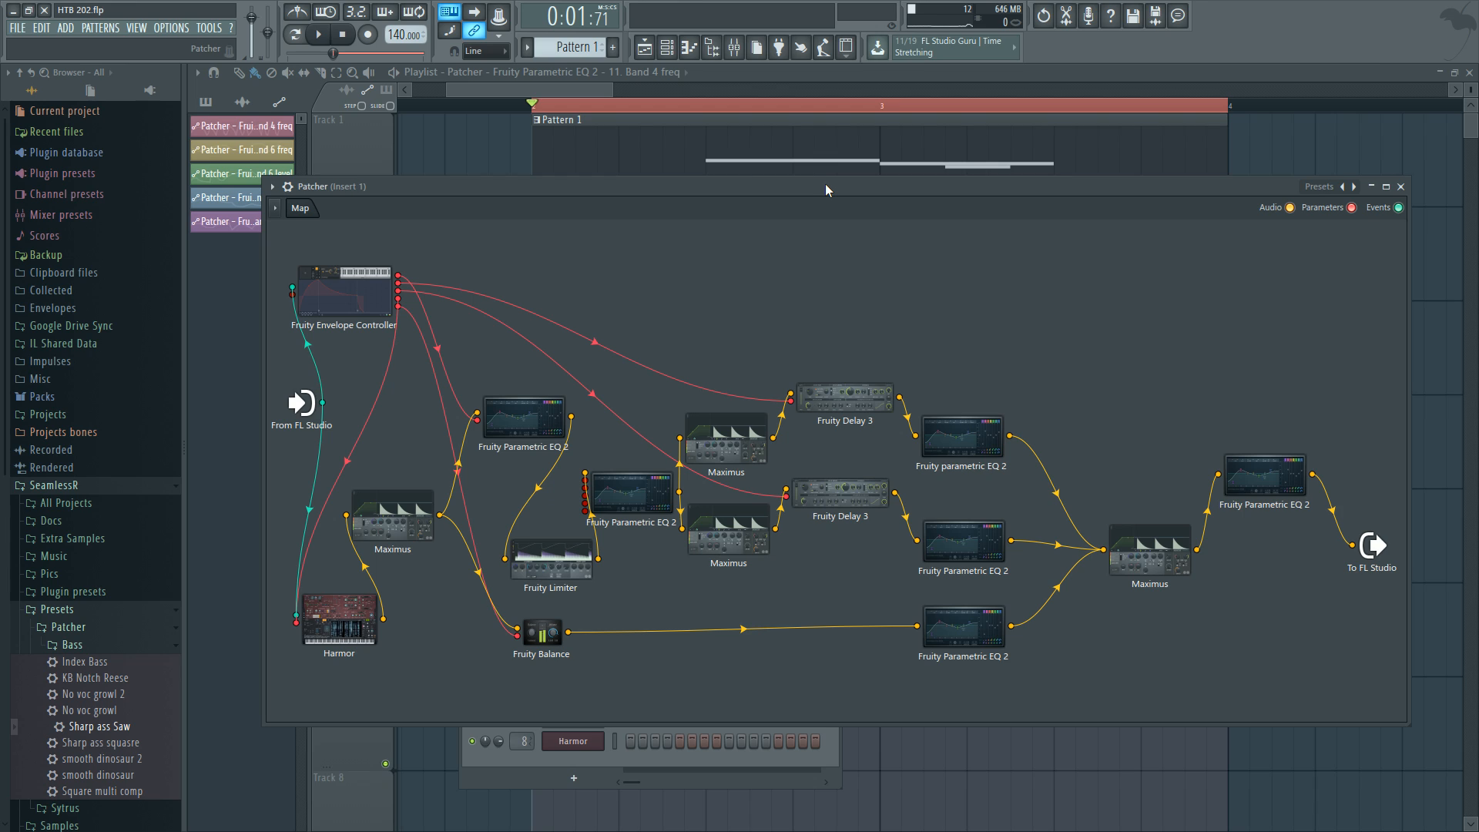
{"action": "left_click_drag", "start_coordinate": [977, 186], "coordinate": [986, 181]}
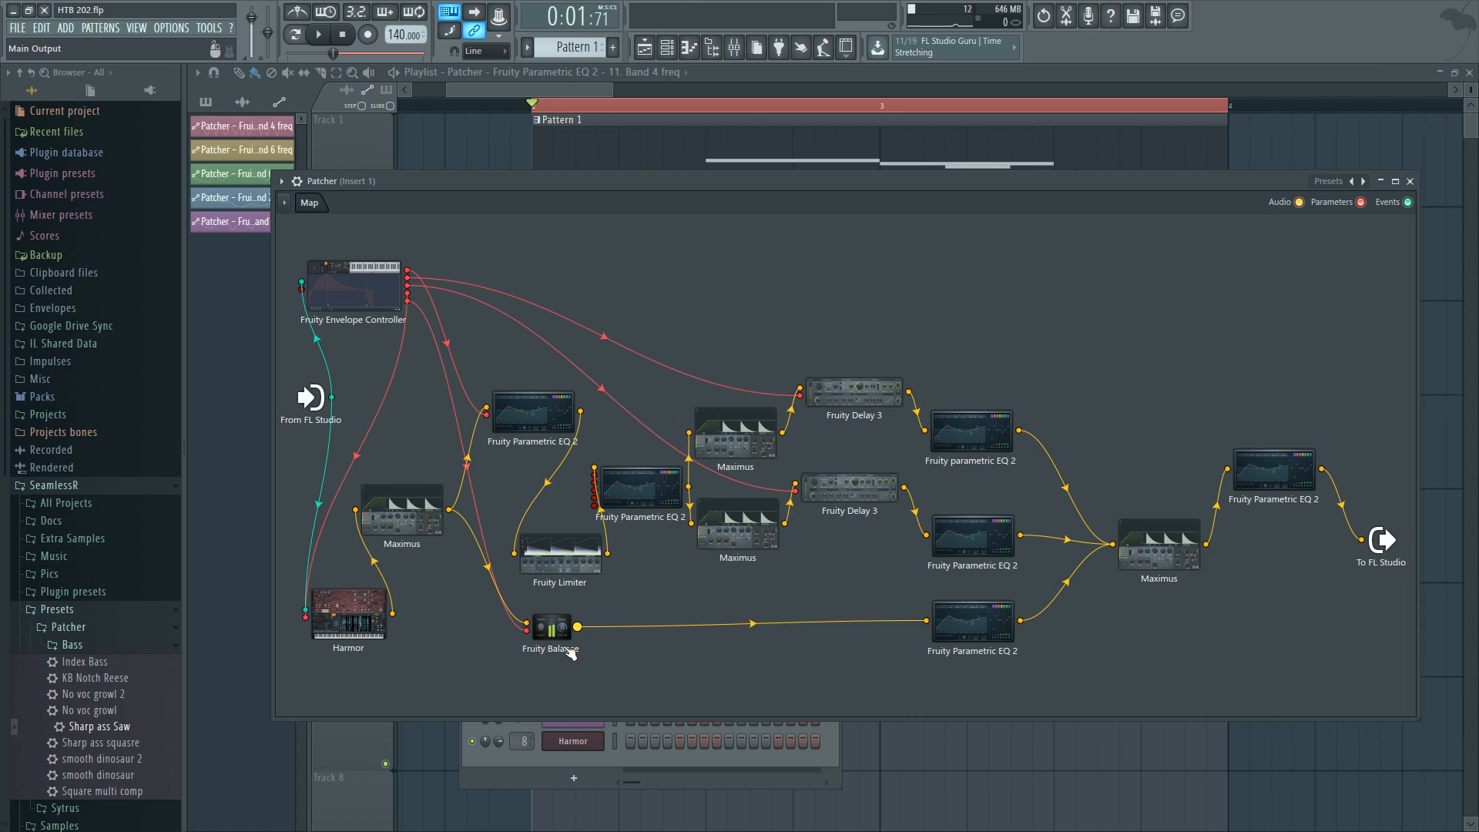
Inspect the Patcher map's effect chain by selecting its effect nodes, then deselect them.
{"action": "left_click_drag", "start_coordinate": [351, 609], "coordinate": [347, 615]}
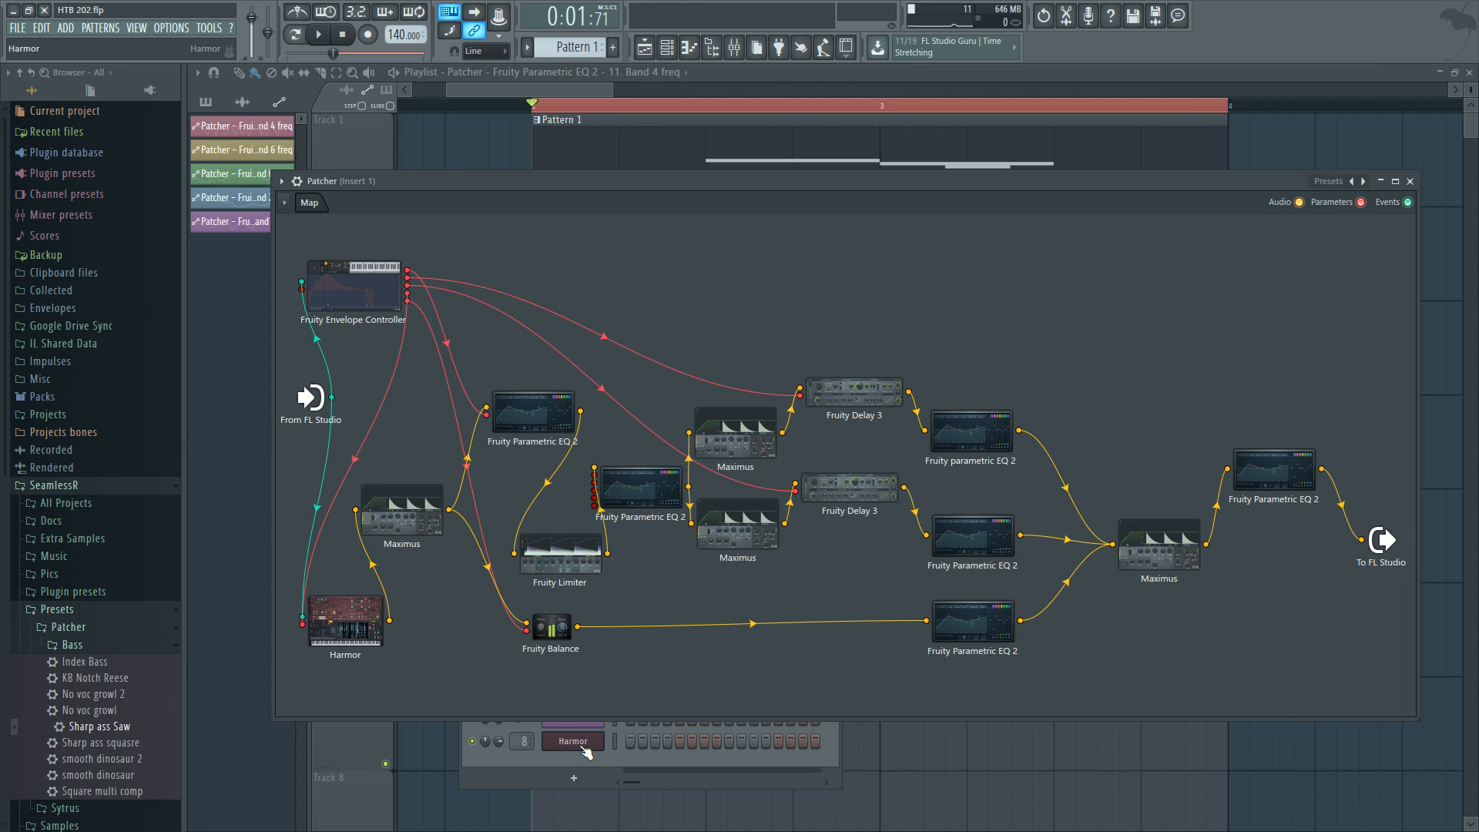
{"action": "left_click_drag", "start_coordinate": [421, 358], "coordinate": [1233, 678]}
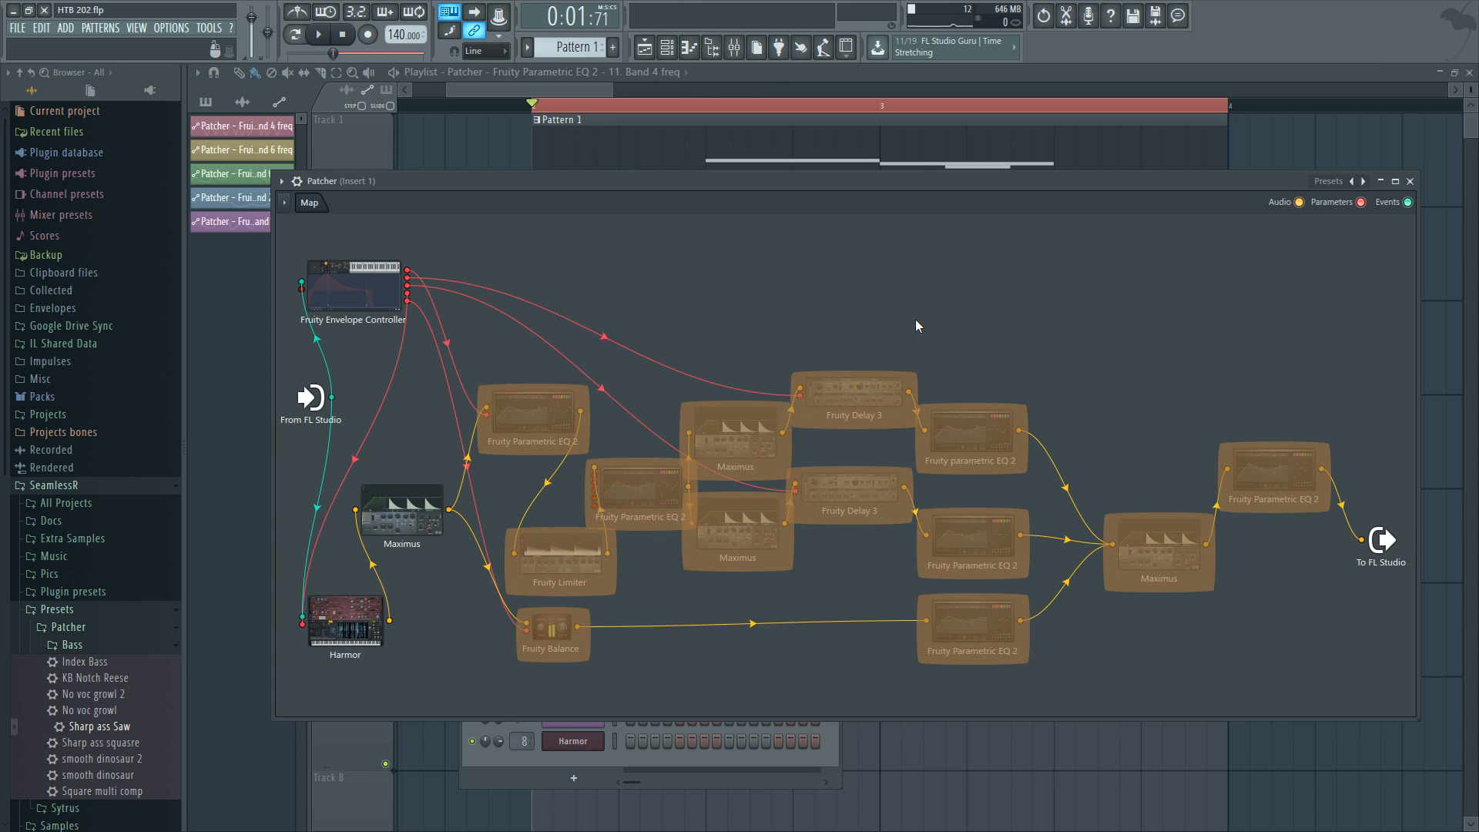
{"action": "left_click", "coordinate": [1195, 382]}
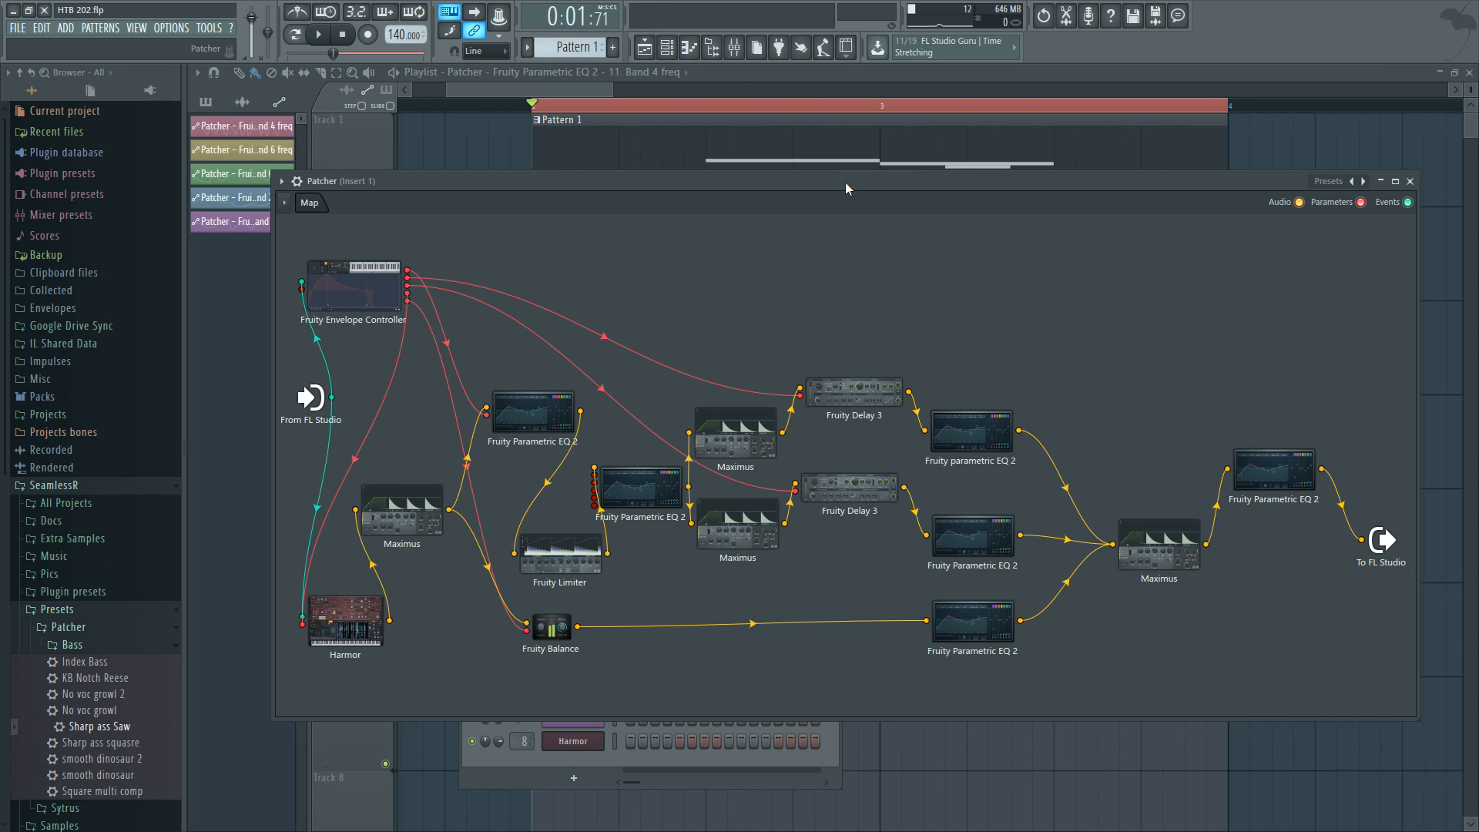
Disconnect Harmor from Maximus and connect Harmor's audio output directly to To FL Studio.
{"action": "left_click_drag", "start_coordinate": [845, 181], "coordinate": [844, 177]}
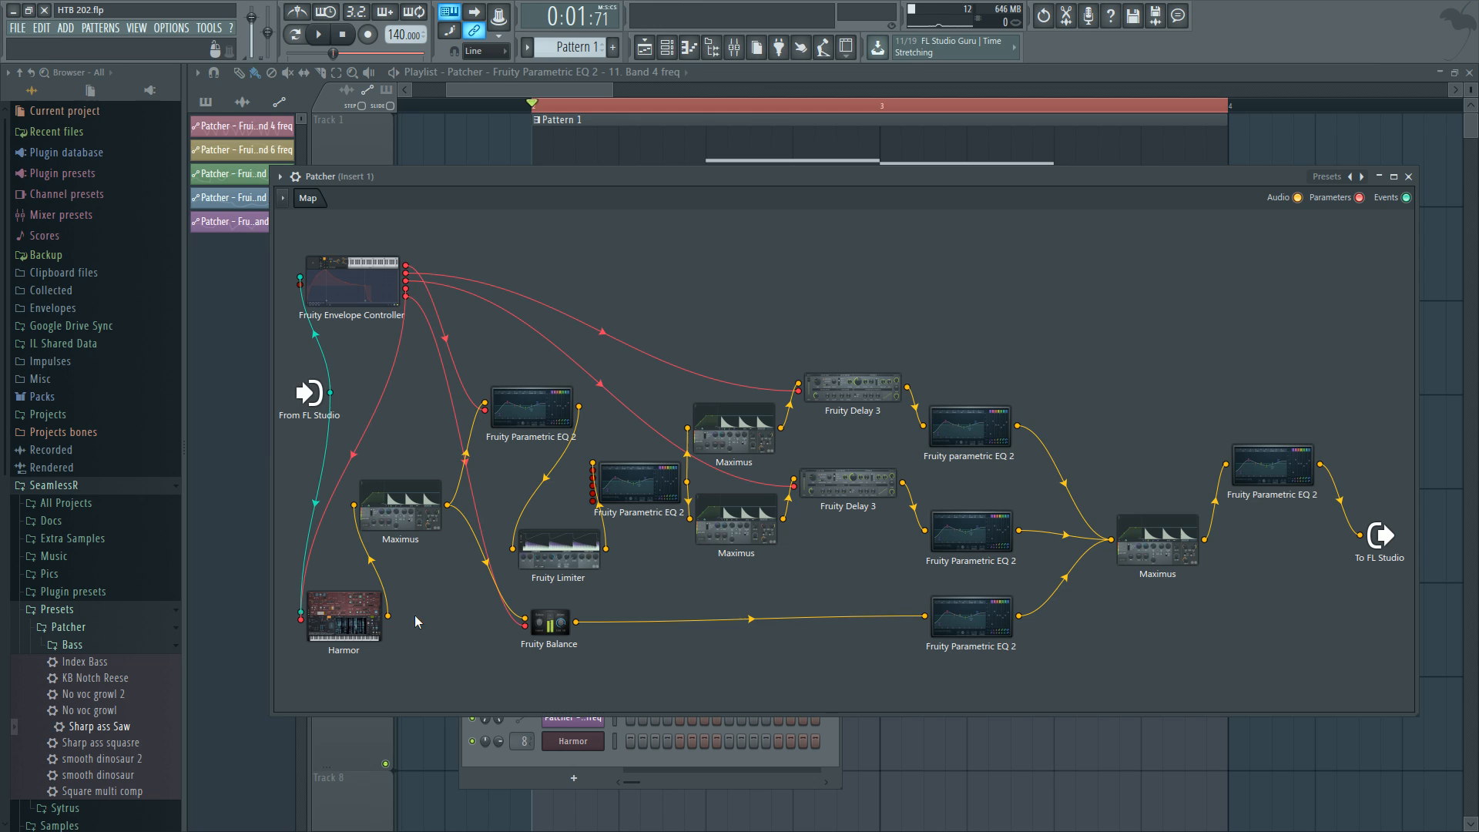
{"action": "left_click_drag", "start_coordinate": [387, 615], "coordinate": [353, 506]}
{"action": "left_click_drag", "start_coordinate": [362, 624], "coordinate": [1360, 535]}
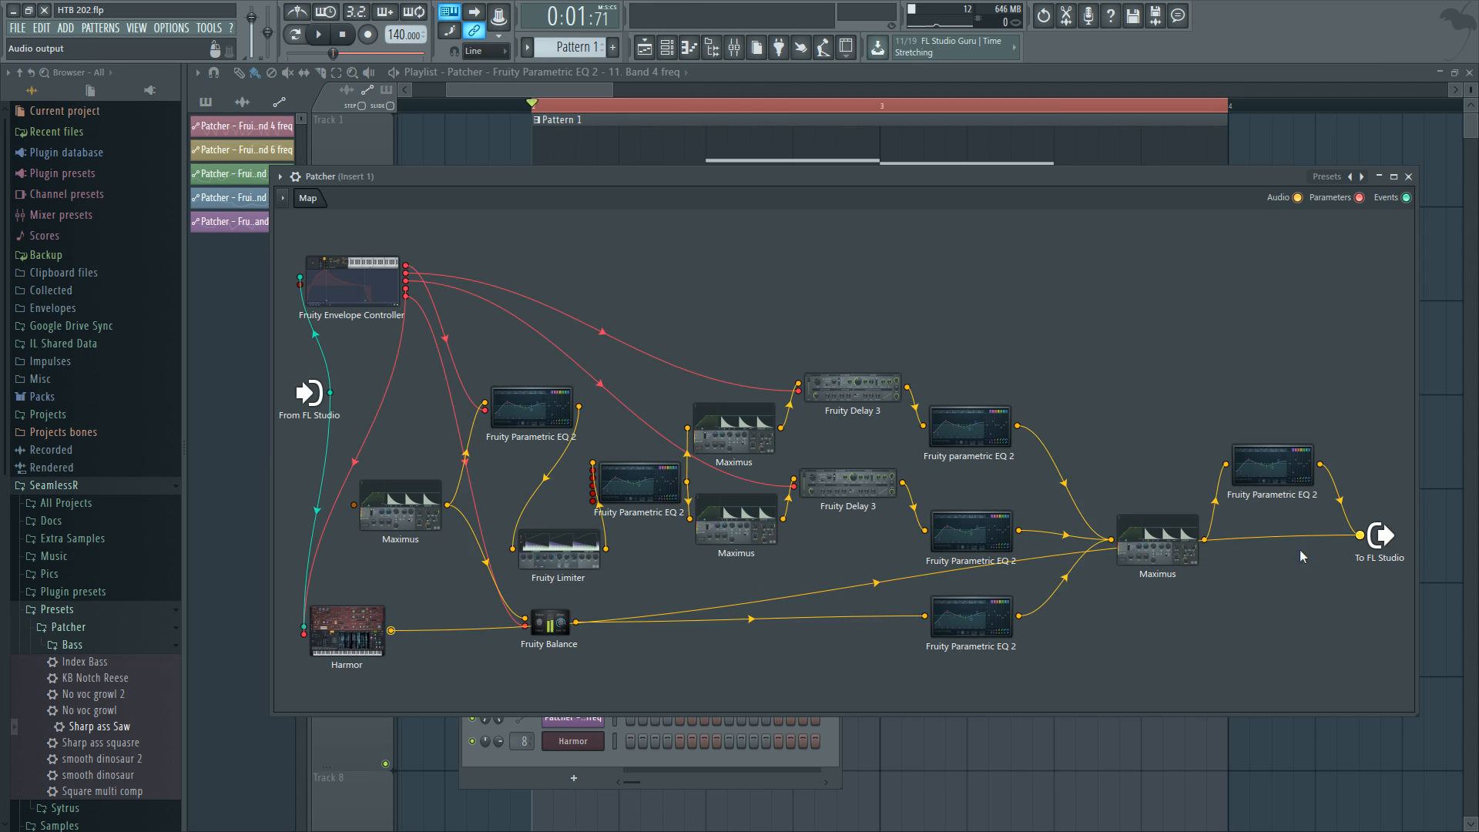
Open the Harmor editor inside the Patcher and position its window.
{"action": "double_click", "coordinate": [346, 632]}
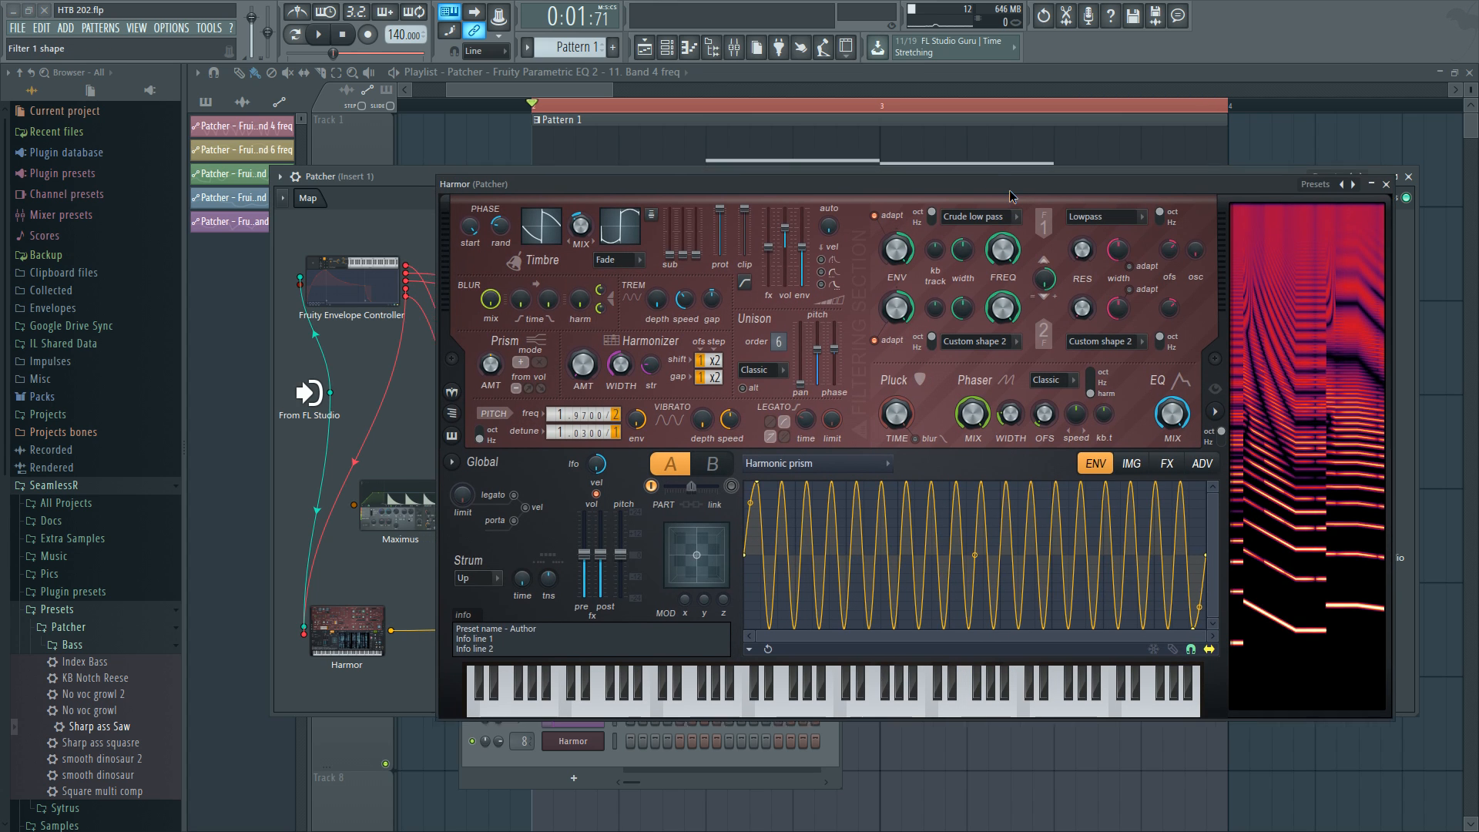
{"action": "left_click_drag", "start_coordinate": [1009, 190], "coordinate": [975, 207]}
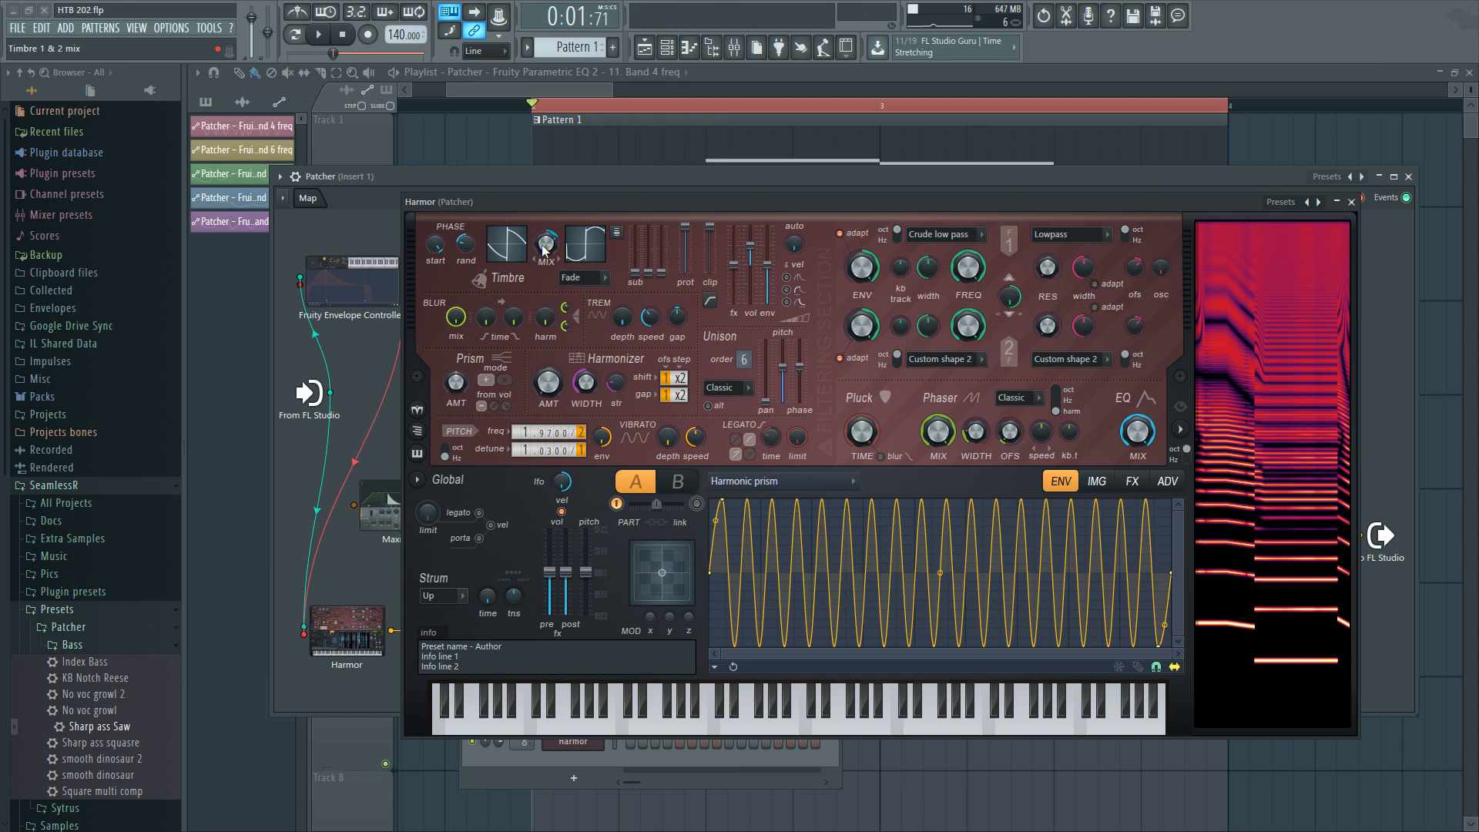
{"action": "mouse_move", "coordinate": [1191, 204]}
{"action": "left_mouse_down"}
{"action": "mouse_move", "coordinate": [1167, 261]}
{"action": "mouse_move", "coordinate": [1186, 229]}
{"action": "left_mouse_up"}
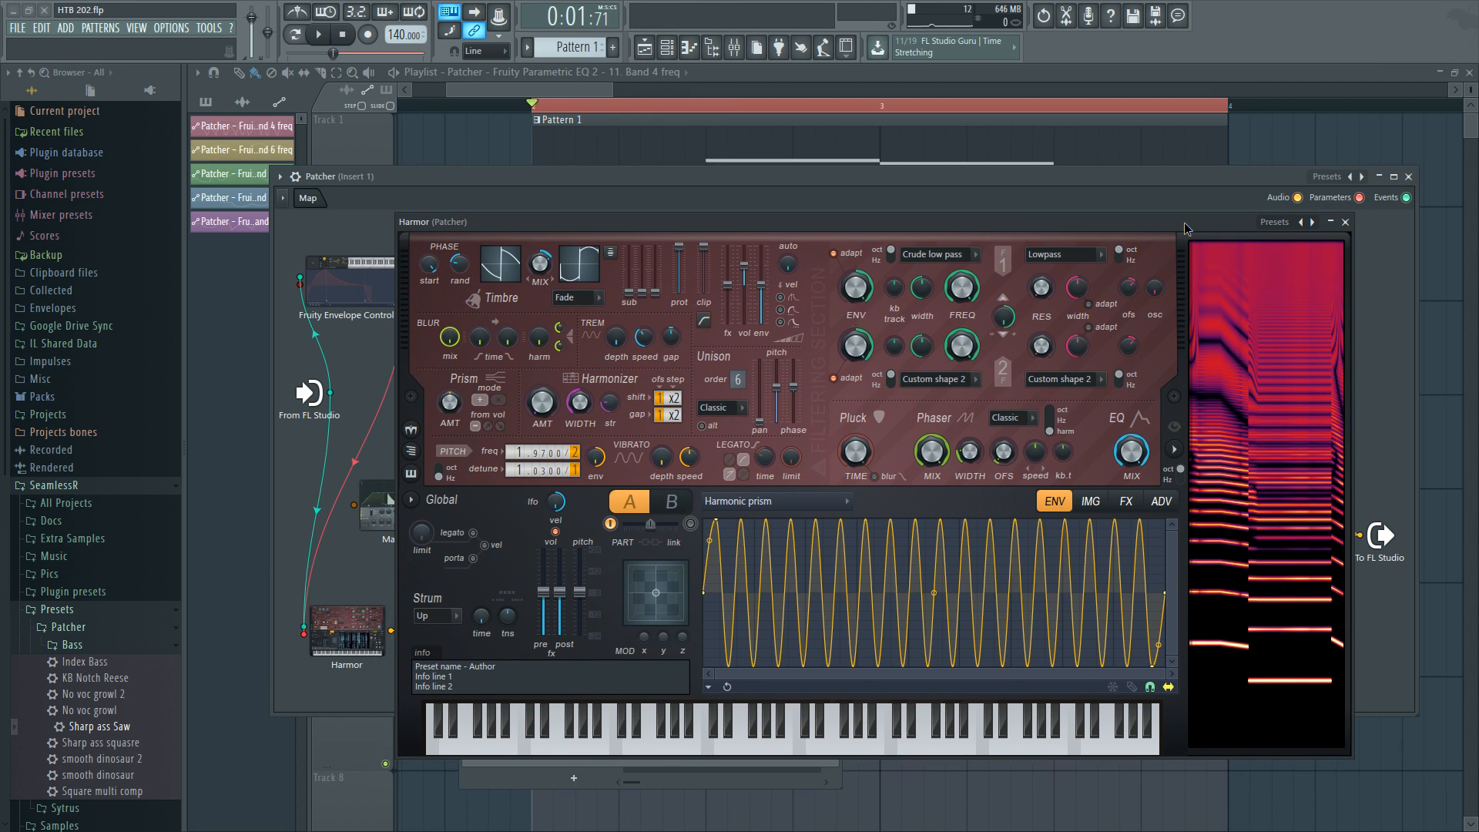
{"action": "left_click_drag", "start_coordinate": [608, 228], "coordinate": [624, 189]}
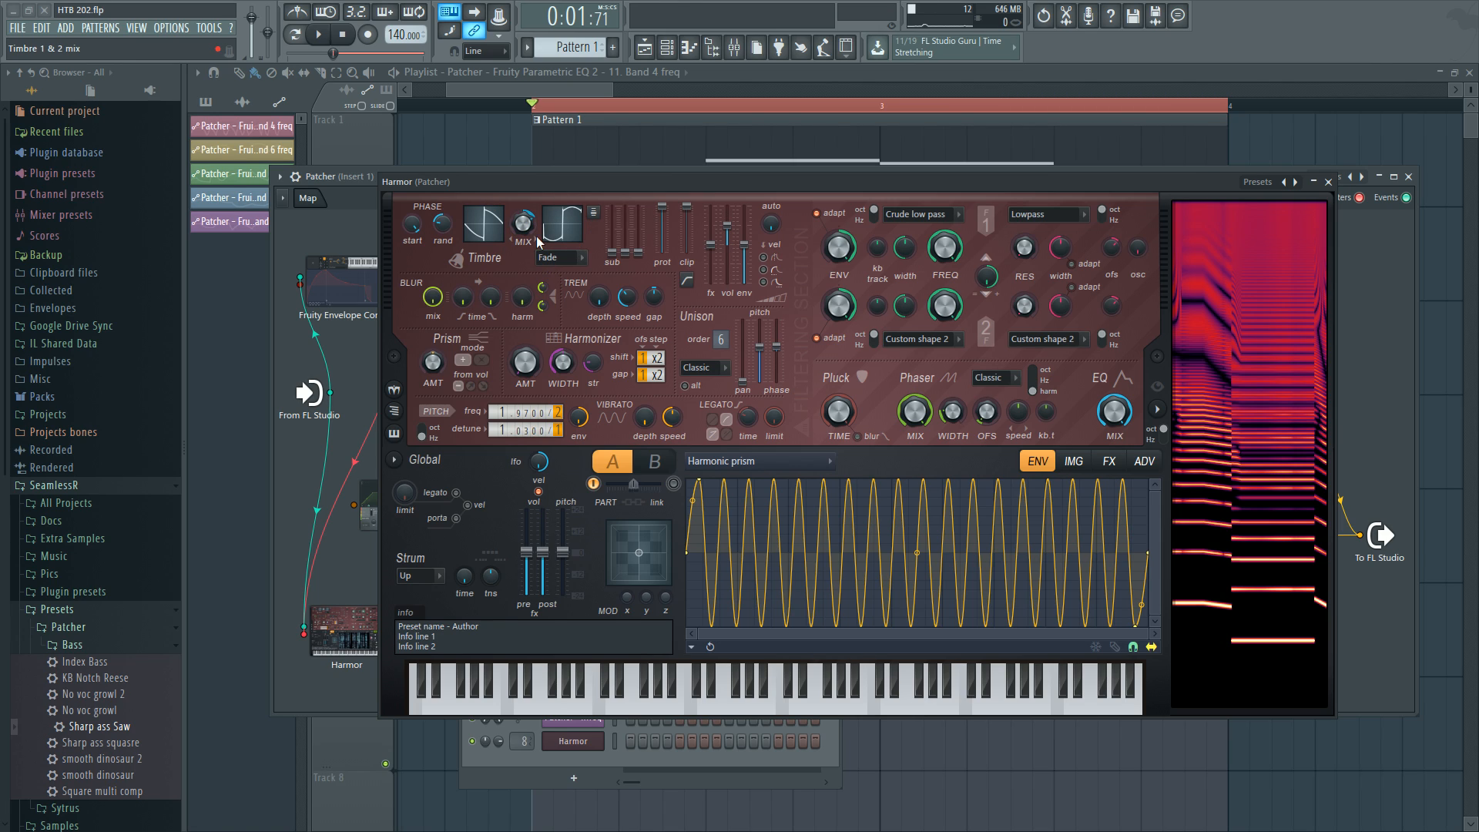
{"action": "left_click_drag", "start_coordinate": [614, 191], "coordinate": [587, 183]}
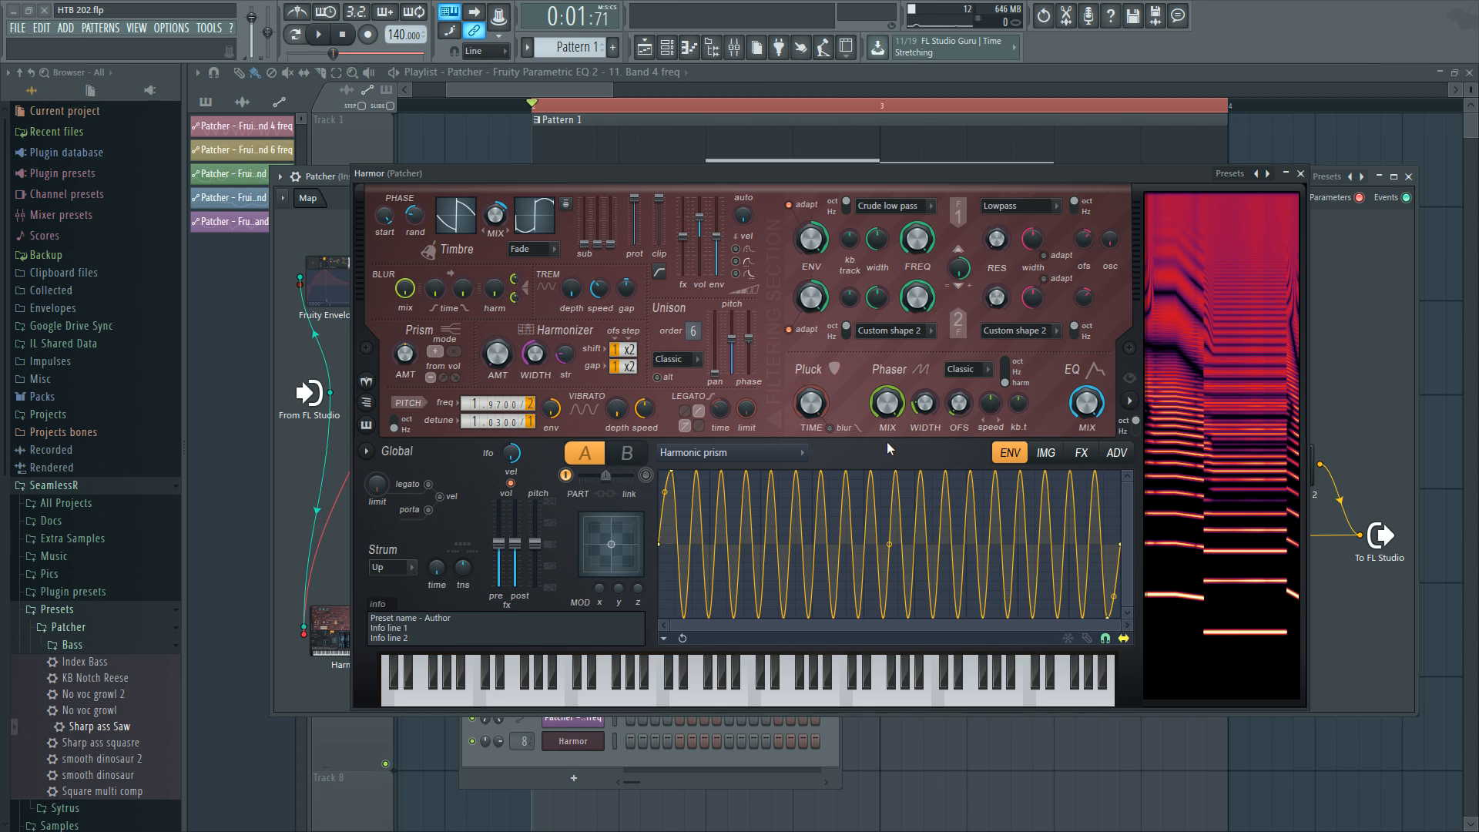
Inspect the Timbre 1 and Timbre 2 harmonic level displays while auditioning the sound.
{"action": "left_click", "coordinate": [474, 235]}
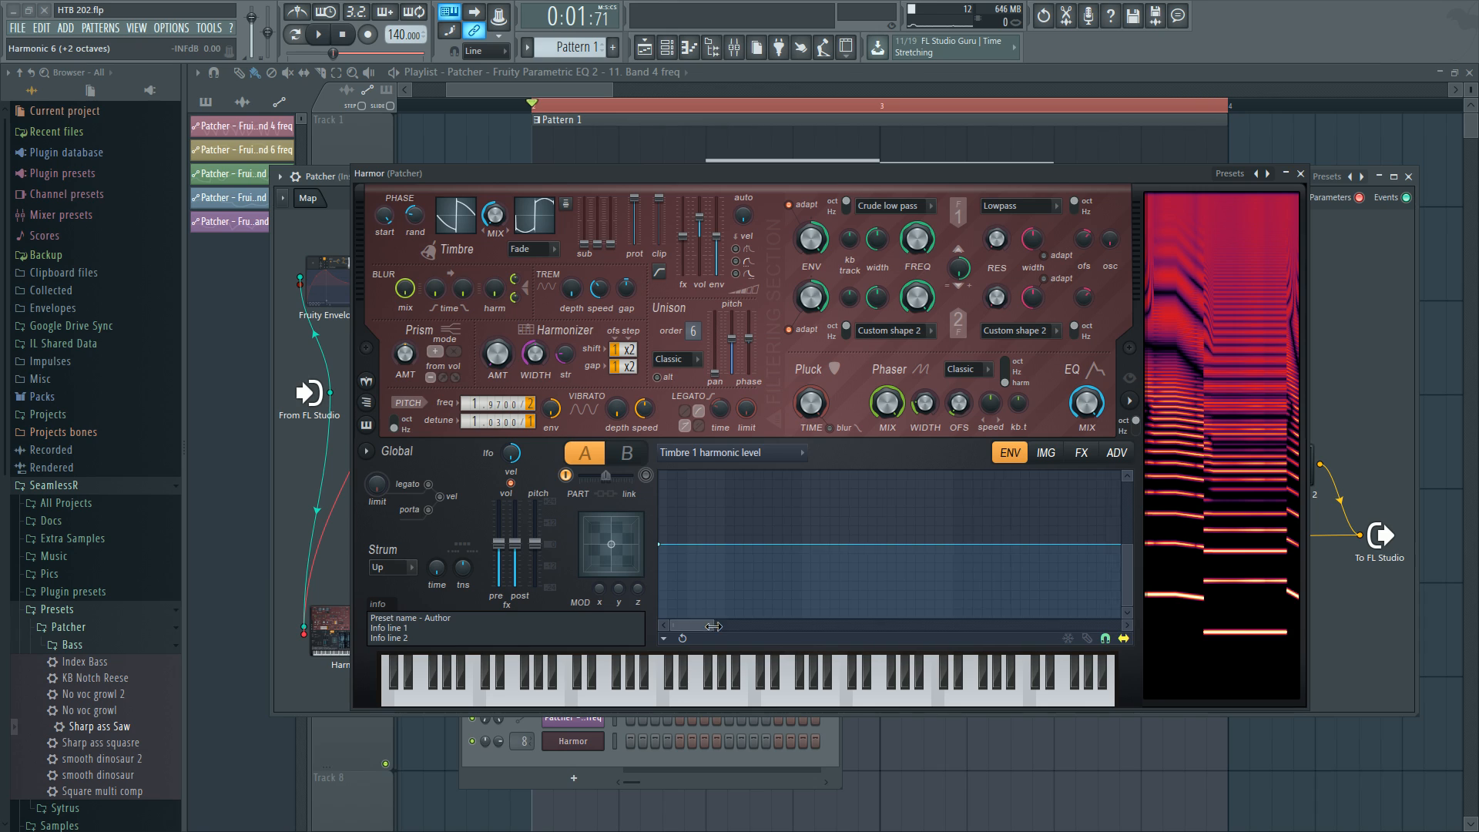
{"action": "mouse_move", "coordinate": [714, 626]}
{"action": "left_mouse_down"}
{"action": "mouse_move", "coordinate": [1126, 614]}
{"action": "mouse_move", "coordinate": [691, 621]}
{"action": "left_mouse_up"}
{"action": "left_click_drag", "start_coordinate": [692, 624], "coordinate": [1171, 636]}
{"action": "left_click", "coordinate": [538, 232]}
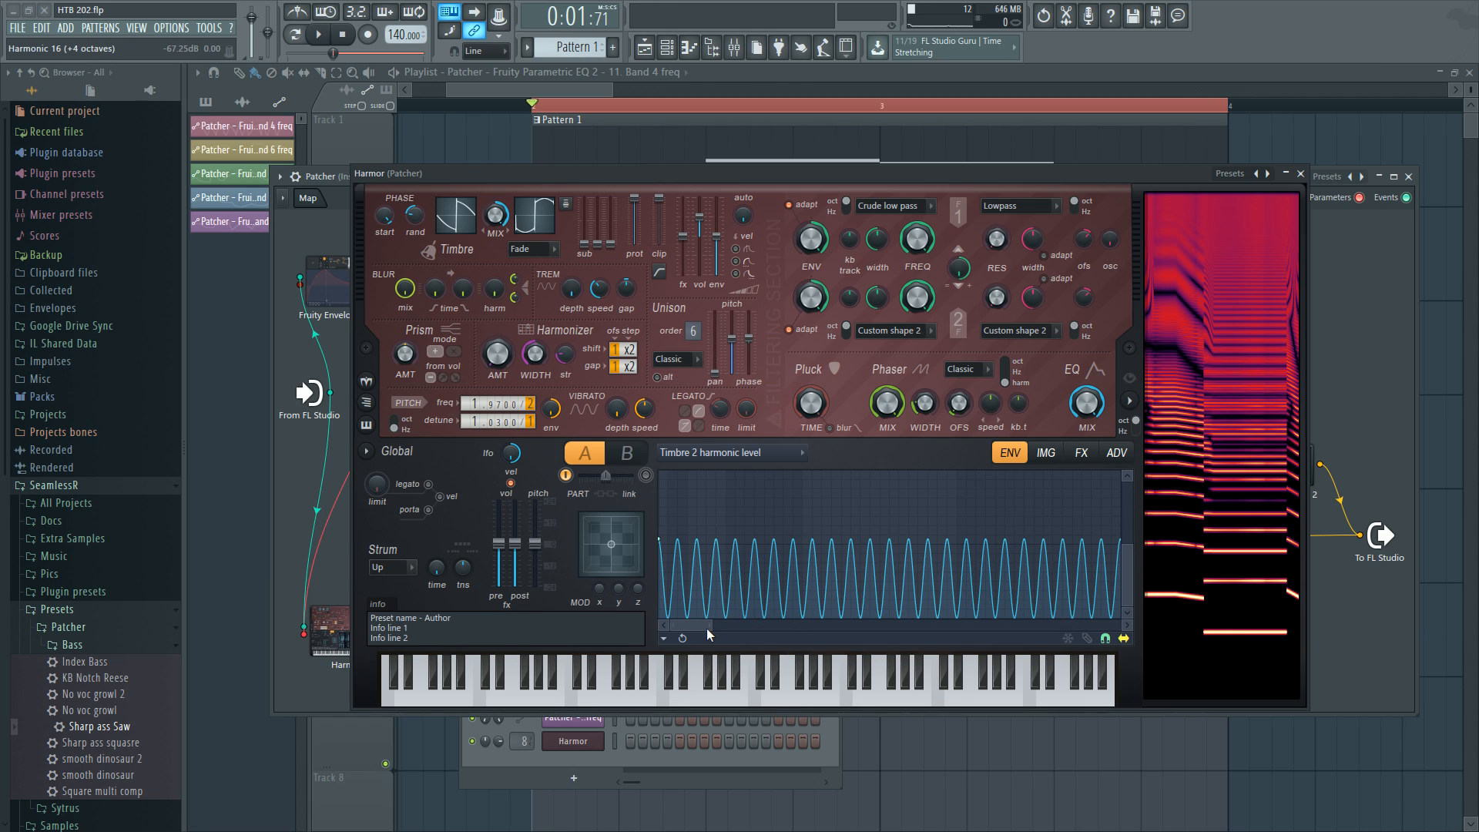
{"action": "left_click_drag", "start_coordinate": [695, 625], "coordinate": [659, 624]}
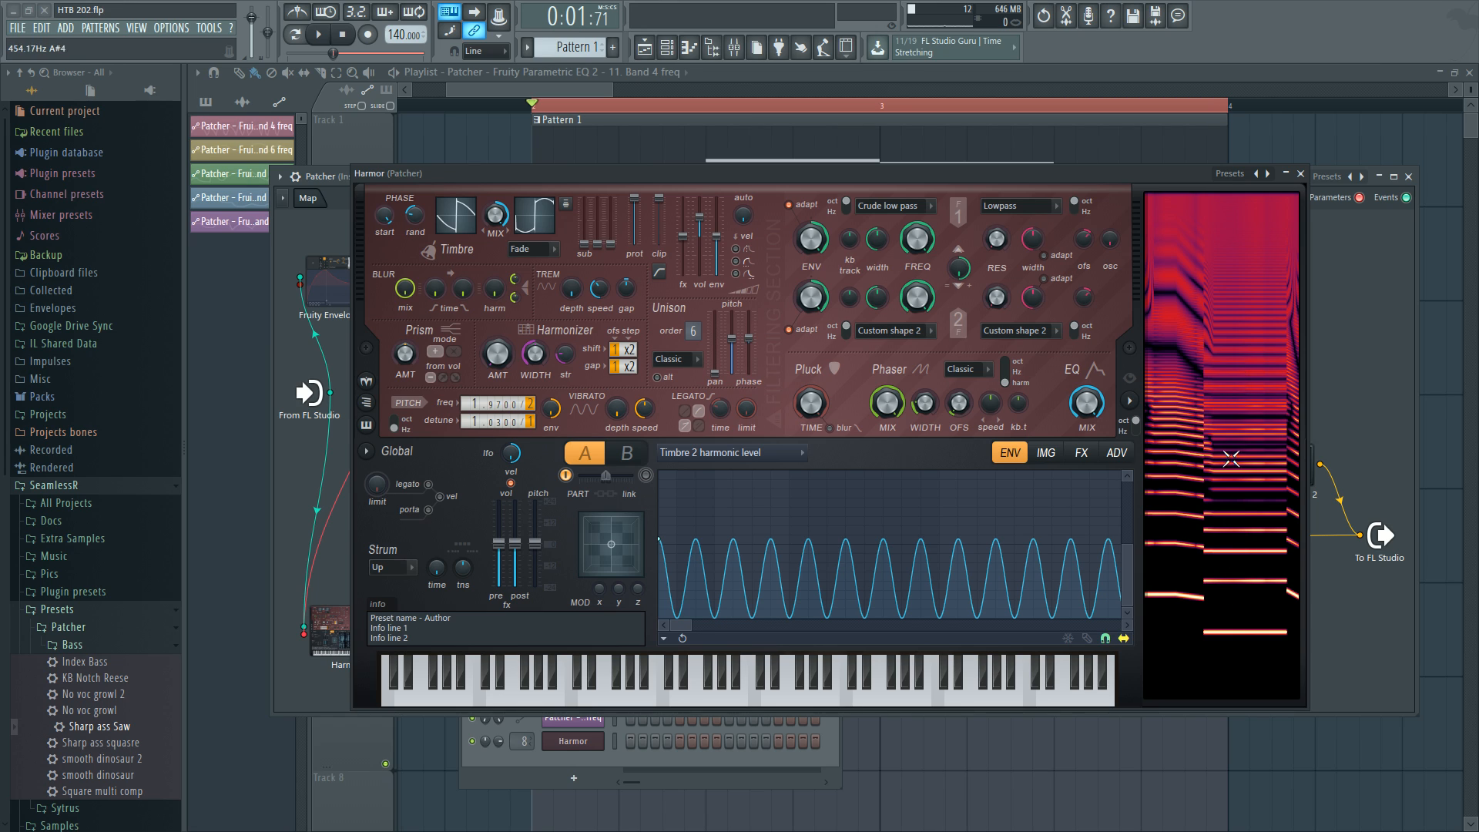
{"action": "key", "text": "space"}
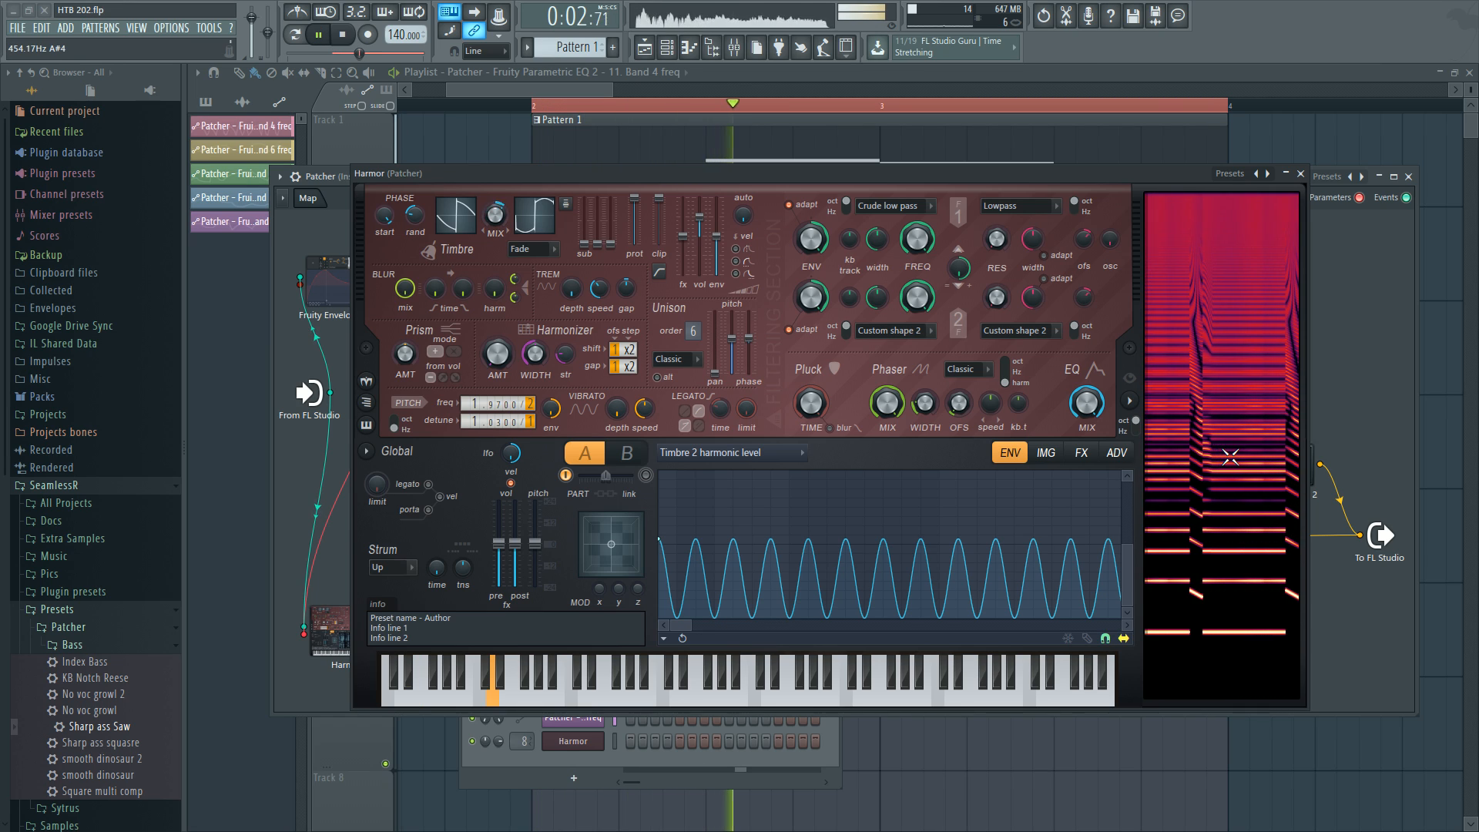
{"action": "key", "text": "space"}
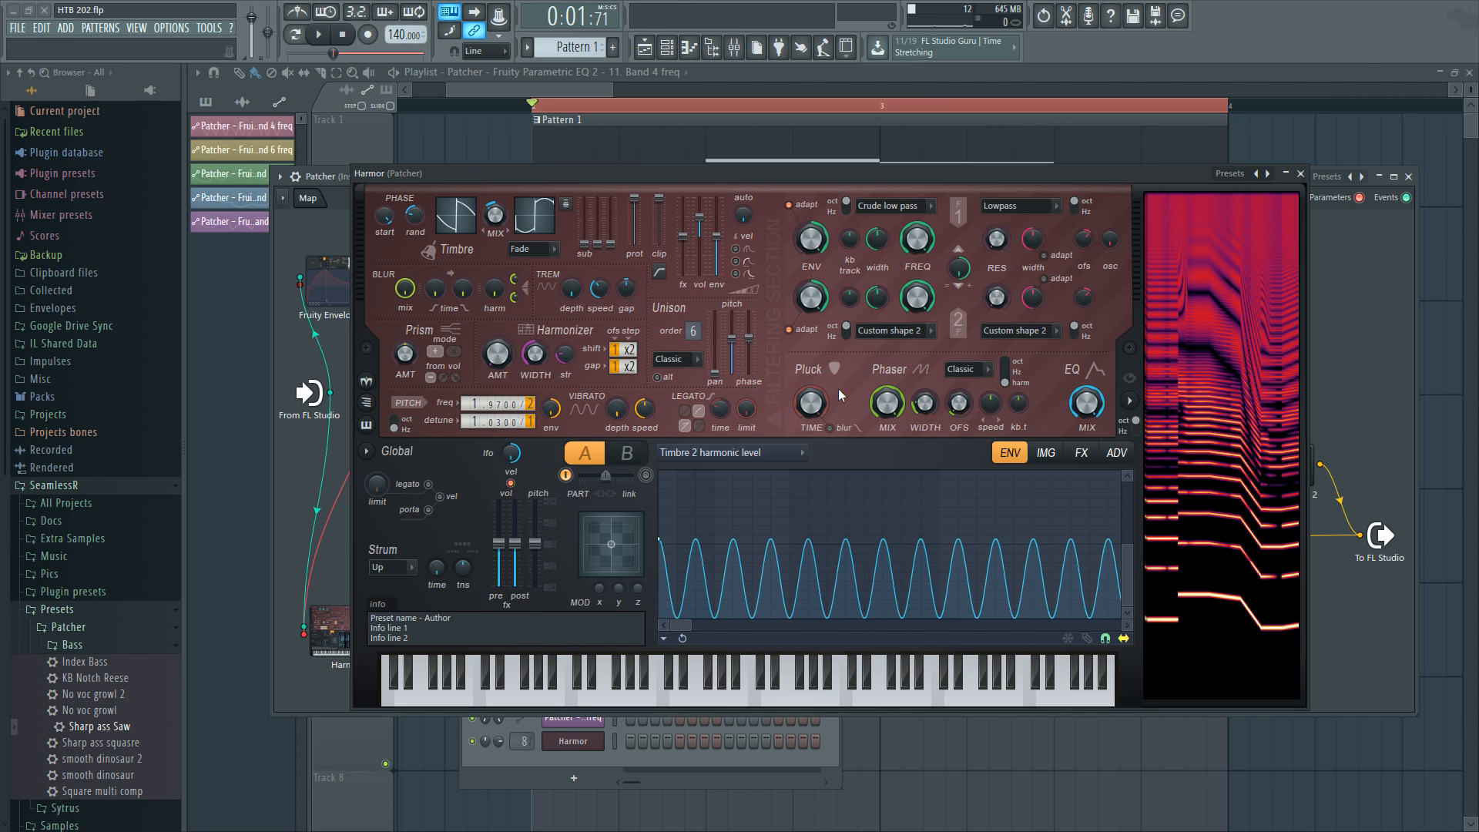
{"action": "left_click", "coordinate": [468, 241]}
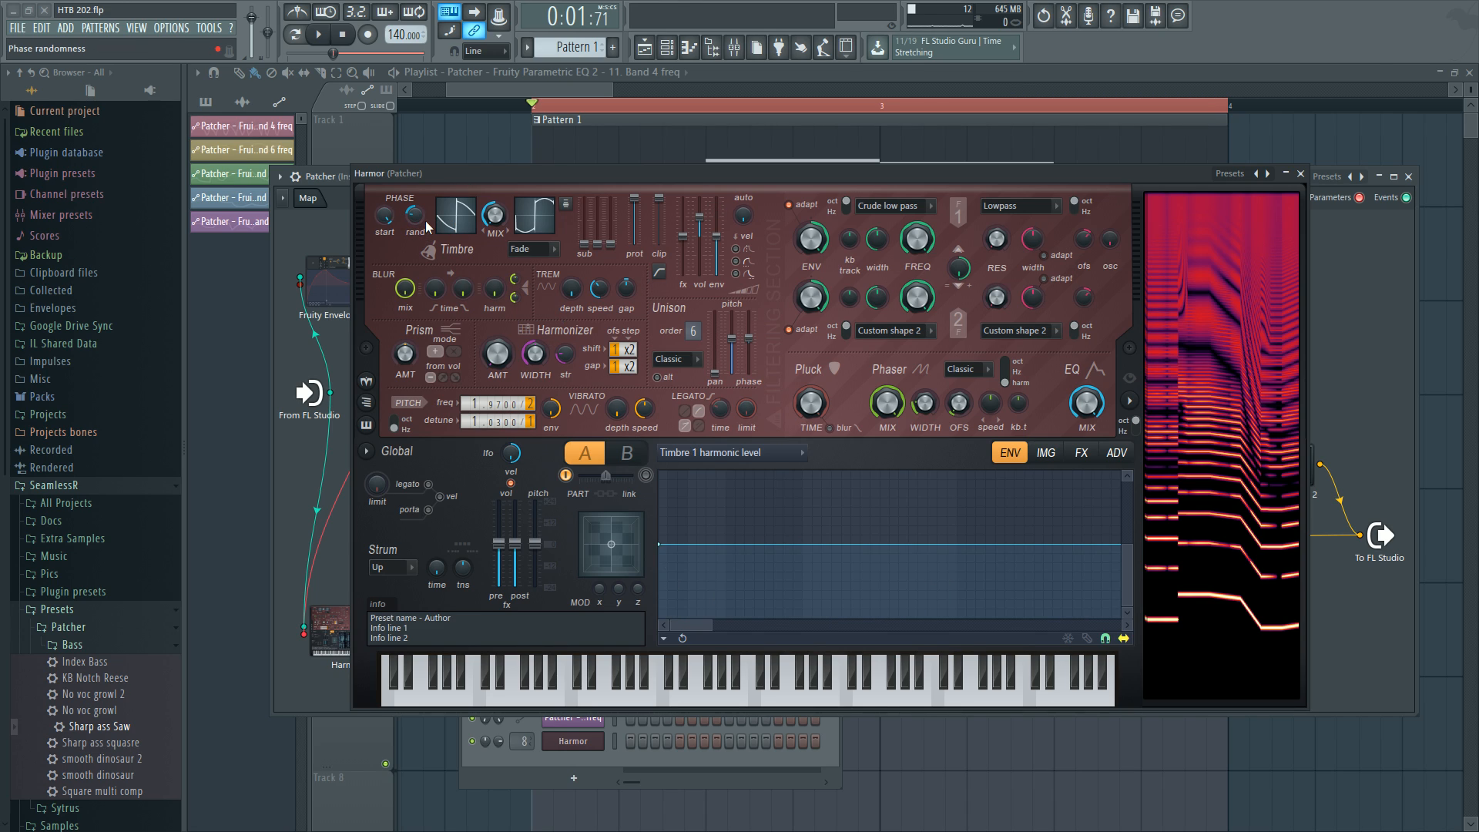
Add a new Harmor instance to the project using the plugin picker.
{"action": "middle_click", "coordinate": [1311, 30]}
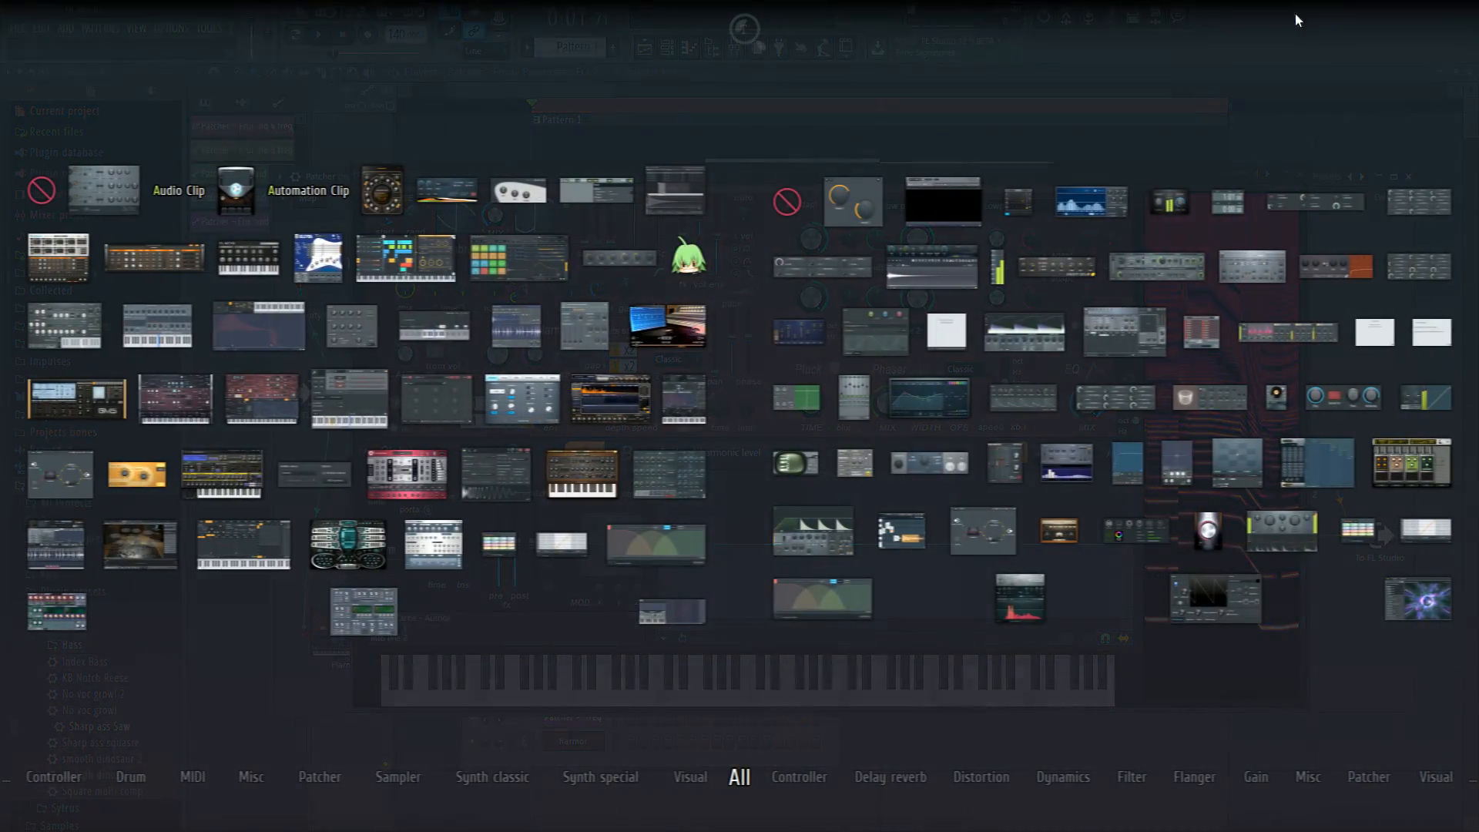
{"action": "left_click", "coordinate": [742, 649]}
{"action": "left_click", "coordinate": [563, 747]}
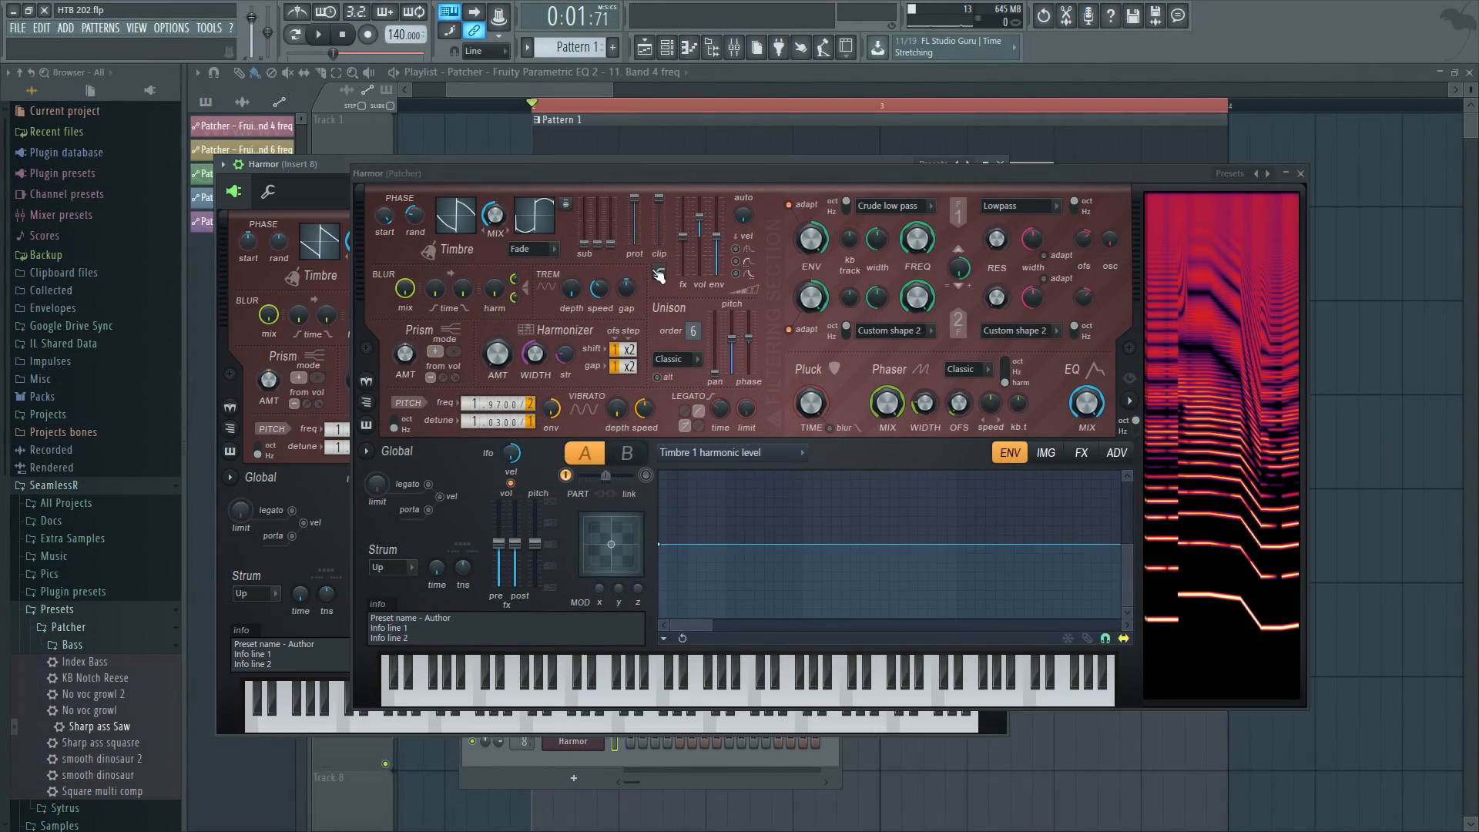
Arrange the two Harmor windows and set the new Harmor window to Detached.
{"action": "left_click_drag", "start_coordinate": [662, 174], "coordinate": [864, 213]}
{"action": "left_click_drag", "start_coordinate": [439, 167], "coordinate": [507, 205]}
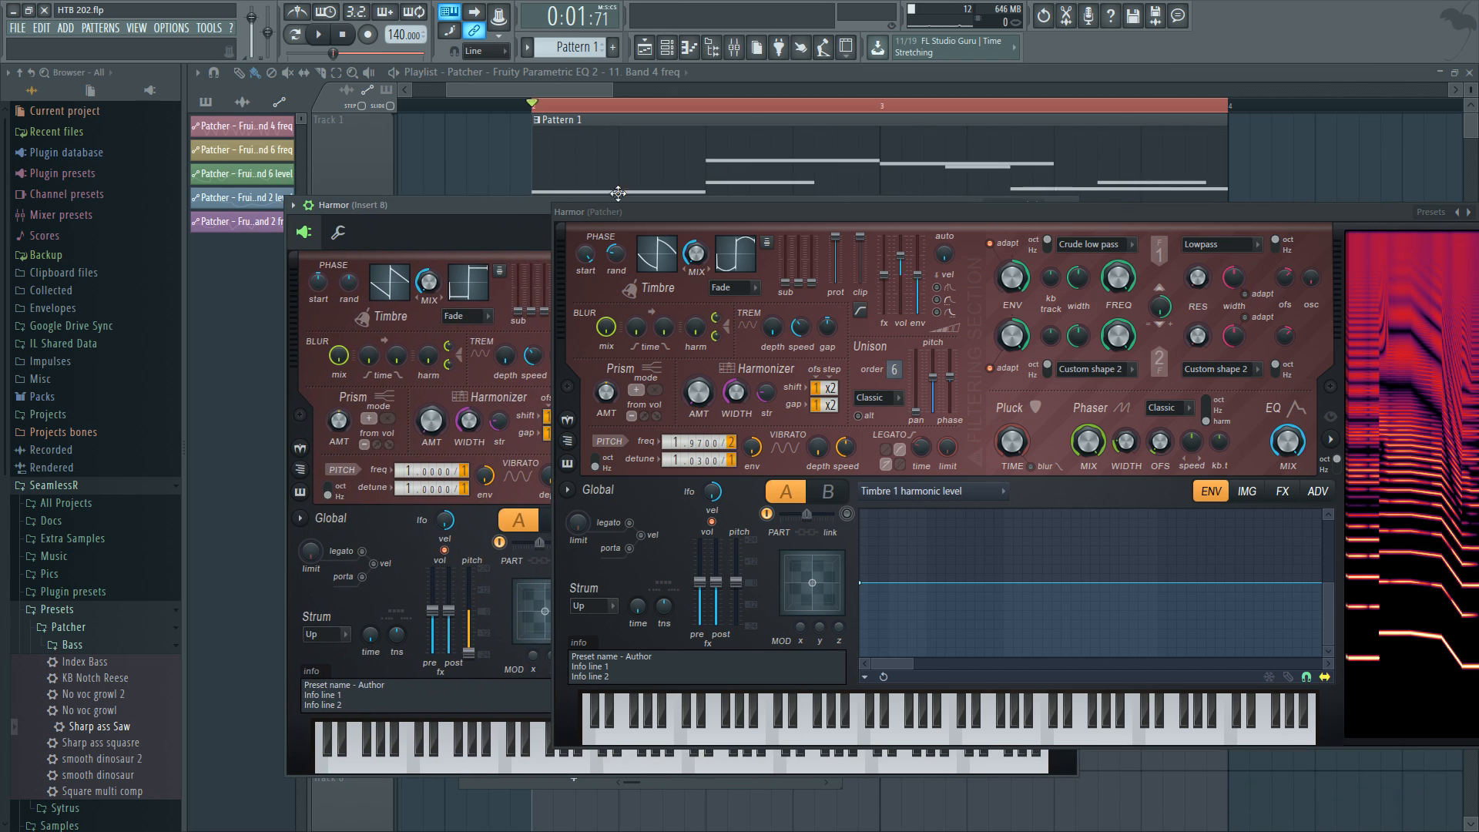
{"action": "left_click_drag", "start_coordinate": [1094, 216], "coordinate": [879, 256]}
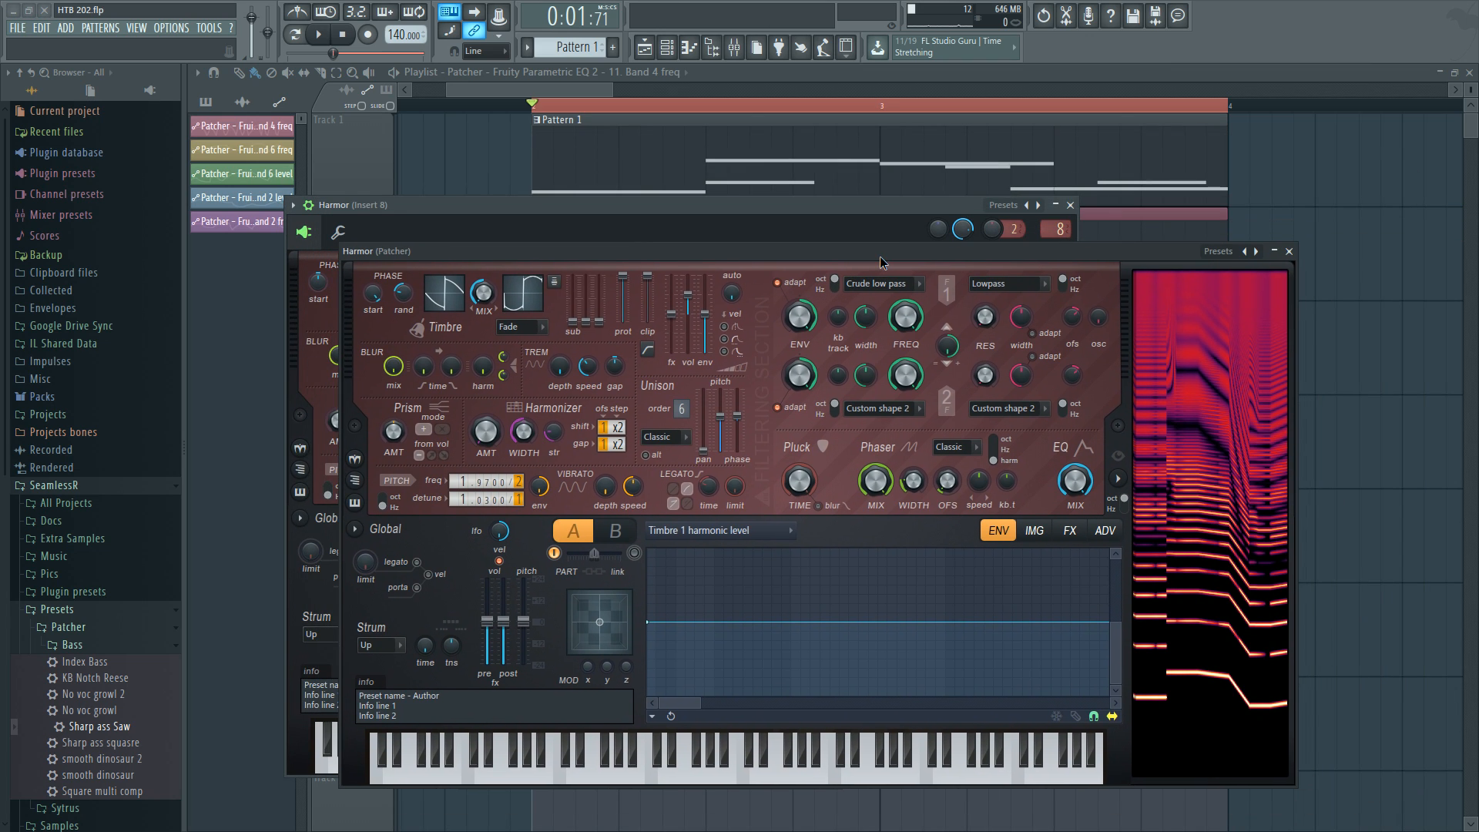
{"action": "left_click_drag", "start_coordinate": [329, 205], "coordinate": [410, 169]}
{"action": "right_click", "coordinate": [411, 168]}
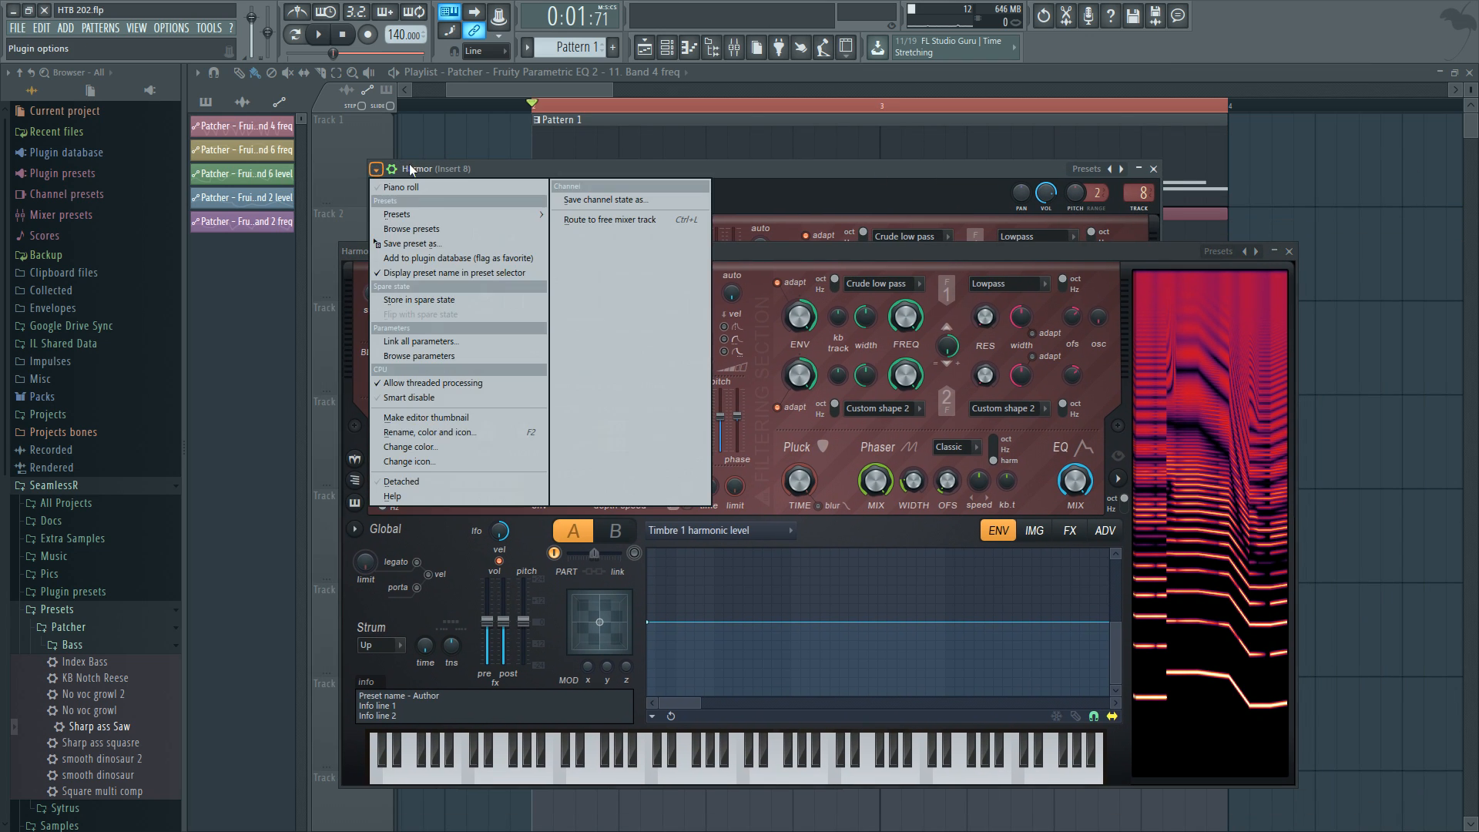
{"action": "left_click", "coordinate": [402, 480]}
Close the new Harmor's window.
{"action": "left_click_drag", "start_coordinate": [703, 169], "coordinate": [890, 171]}
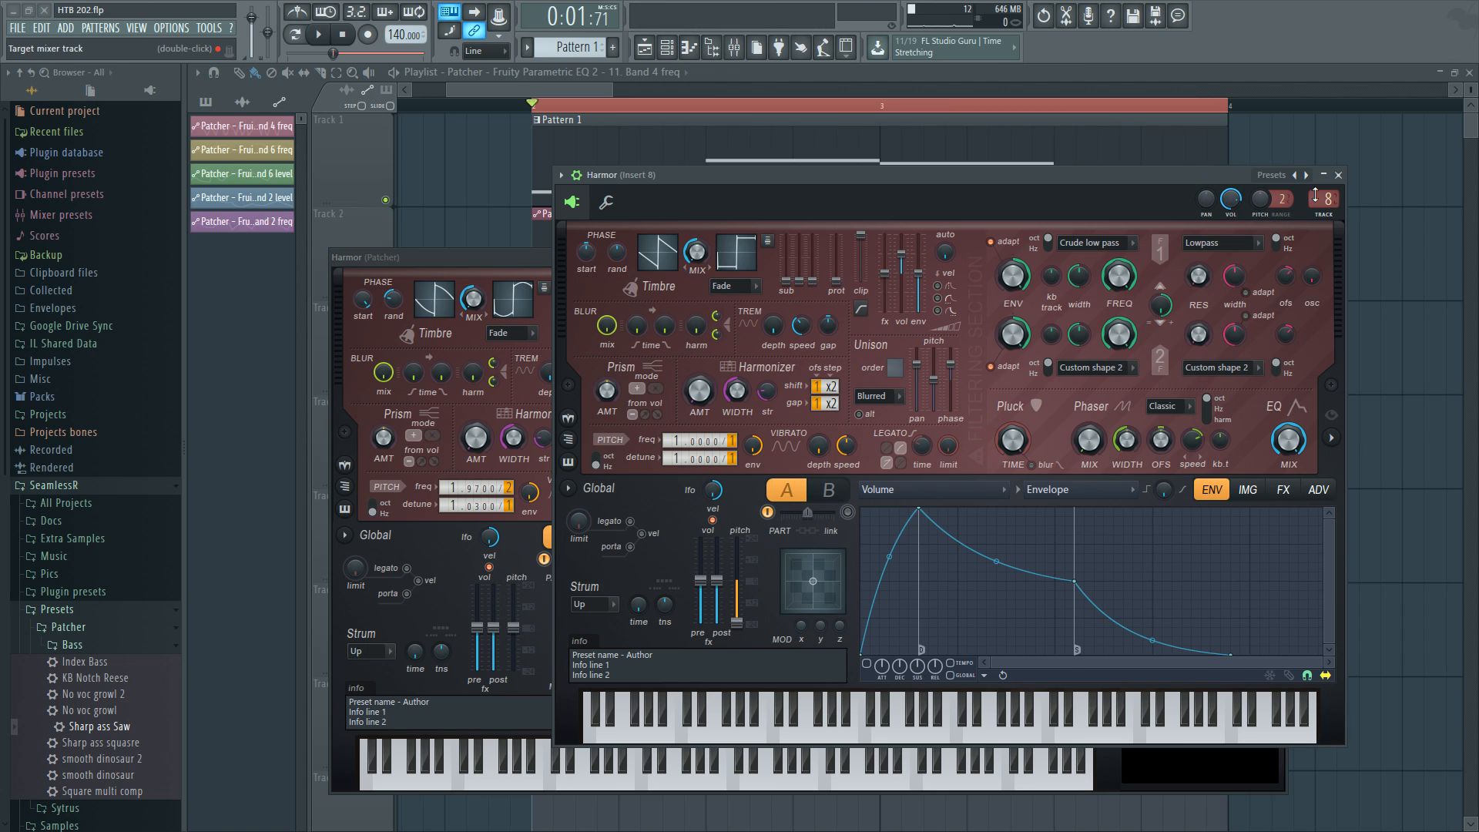
{"action": "left_click", "coordinate": [1342, 168]}
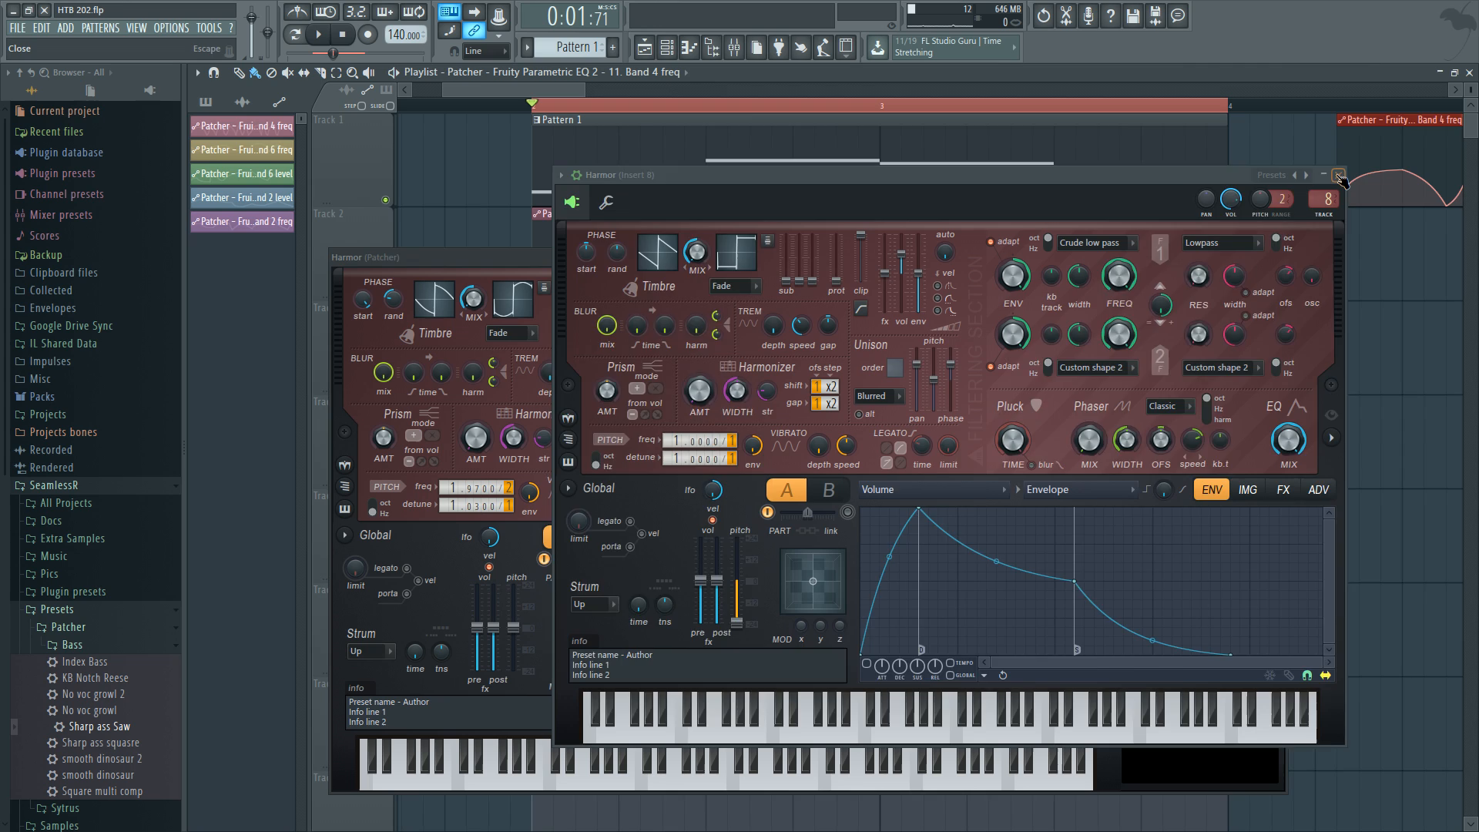
{"action": "left_click", "coordinate": [1338, 174]}
Open the mixer and clear Fruity Delay 3 from insert 8's first effect slot, then close the mixer.
{"action": "left_click", "coordinate": [734, 47]}
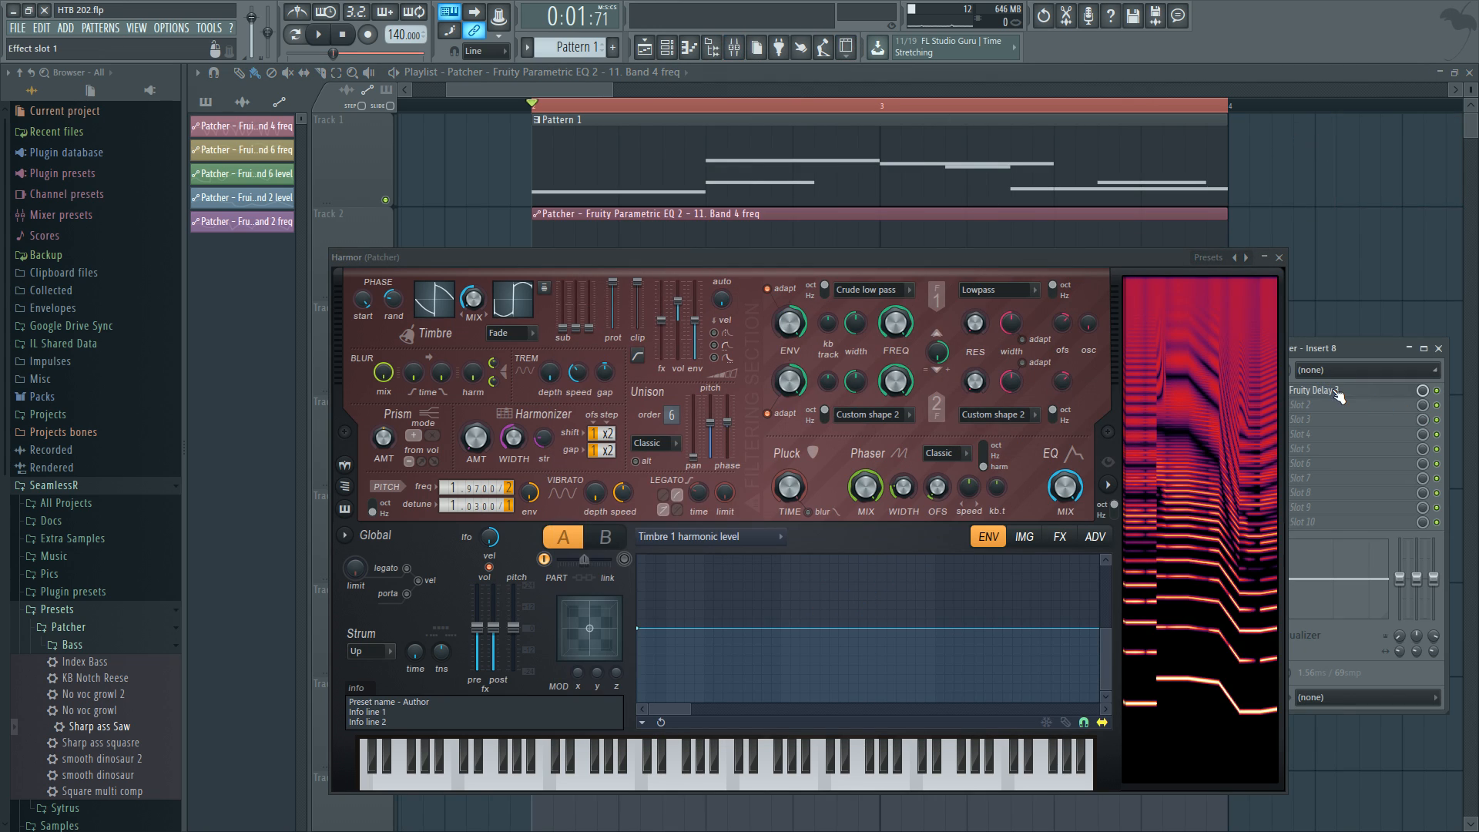
{"action": "left_click_drag", "start_coordinate": [1167, 258], "coordinate": [1076, 267]}
{"action": "left_click", "coordinate": [1285, 390]}
{"action": "mouse_move", "coordinate": [1389, 409]}
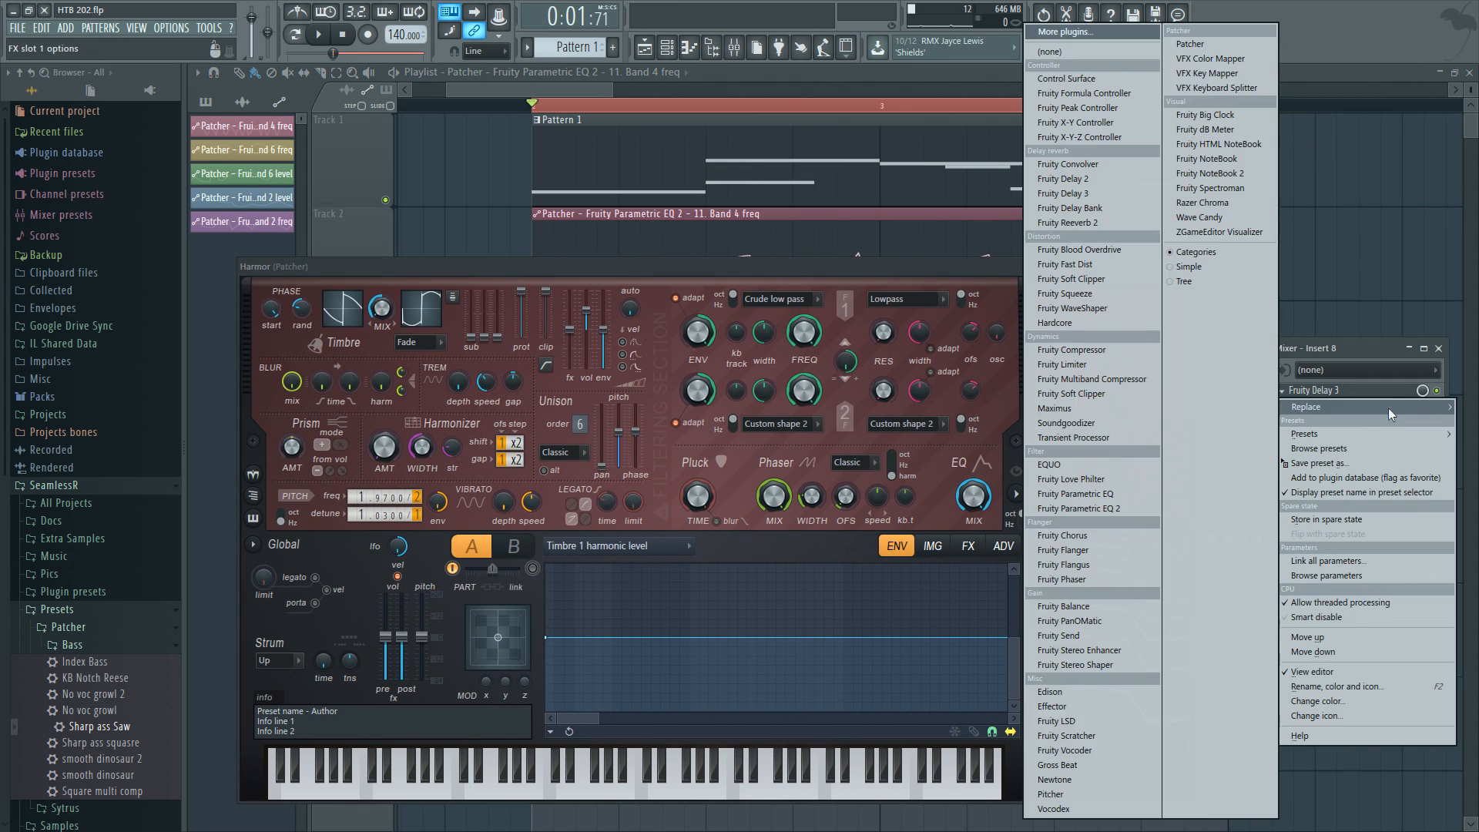
{"action": "left_click", "coordinate": [1096, 53]}
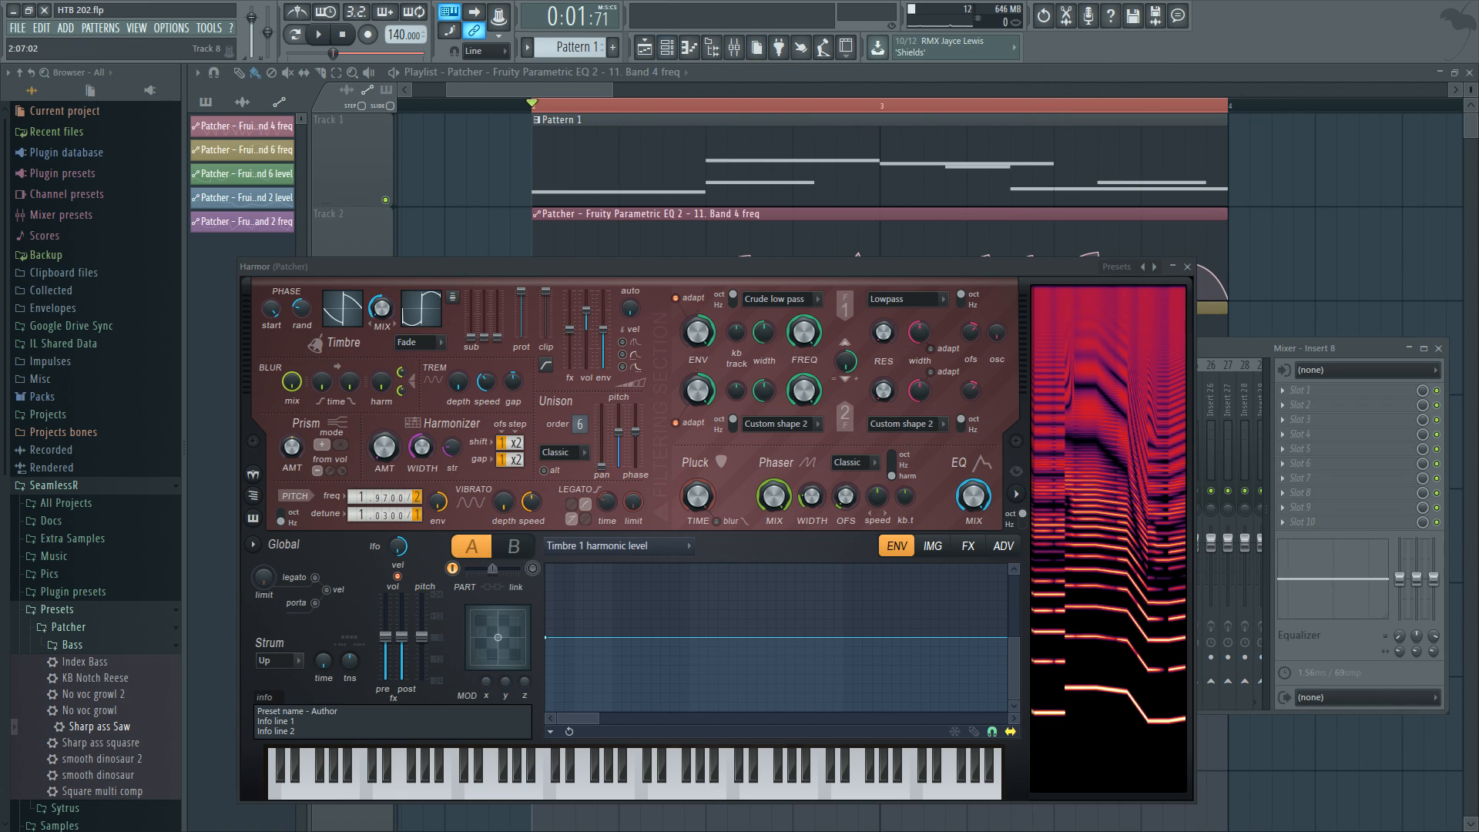
{"action": "left_click", "coordinate": [1199, 274]}
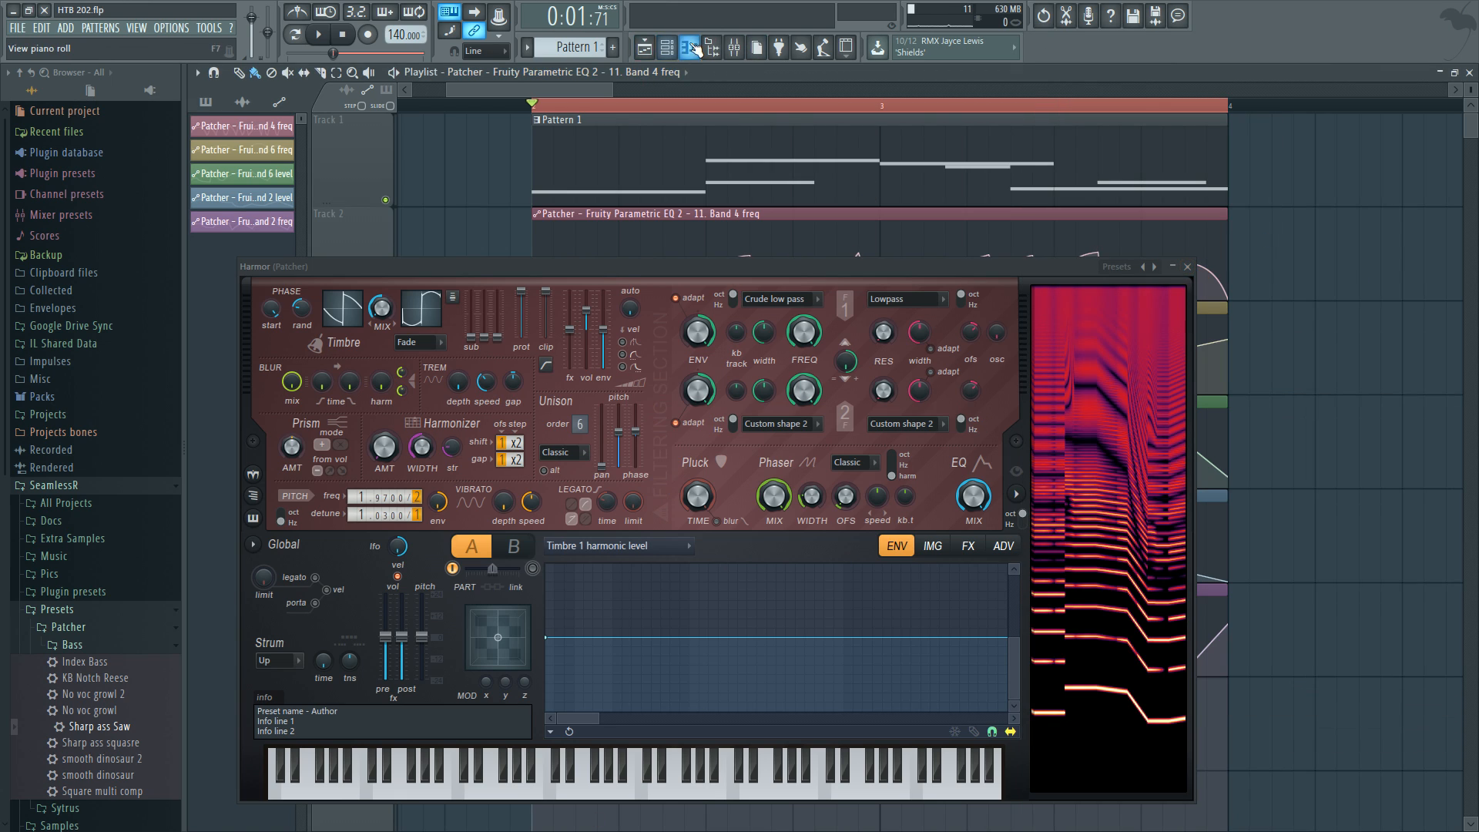
Reopen the new Harmor from the channel rack and place it beside the Patcher's Harmor.
{"action": "left_click", "coordinate": [667, 48]}
{"action": "left_click_drag", "start_coordinate": [713, 267], "coordinate": [724, 768]}
{"action": "left_click_drag", "start_coordinate": [713, 547], "coordinate": [907, 294]}
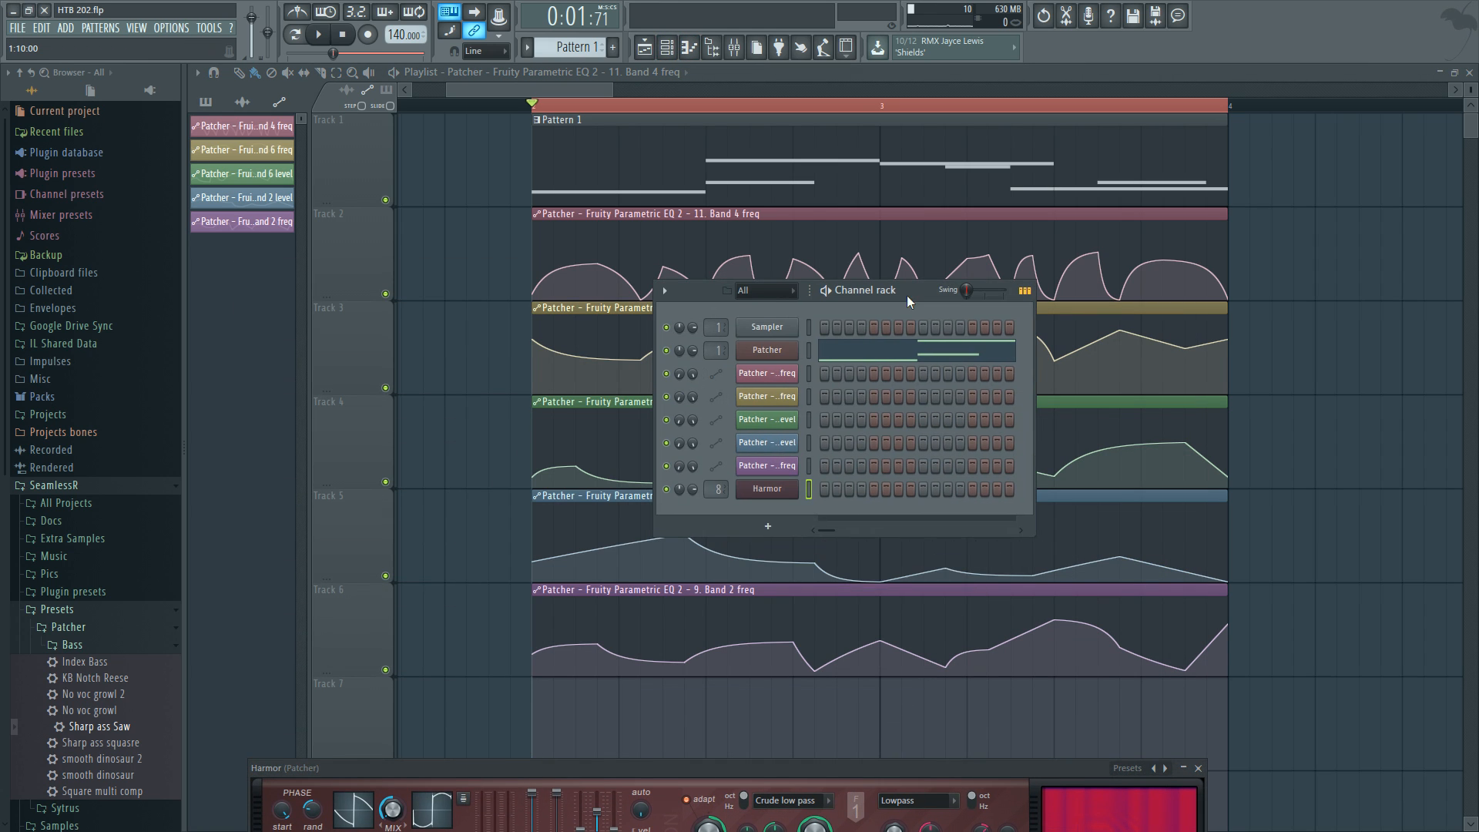
{"action": "left_click", "coordinate": [766, 486]}
{"action": "left_click_drag", "start_coordinate": [467, 774], "coordinate": [529, 250]}
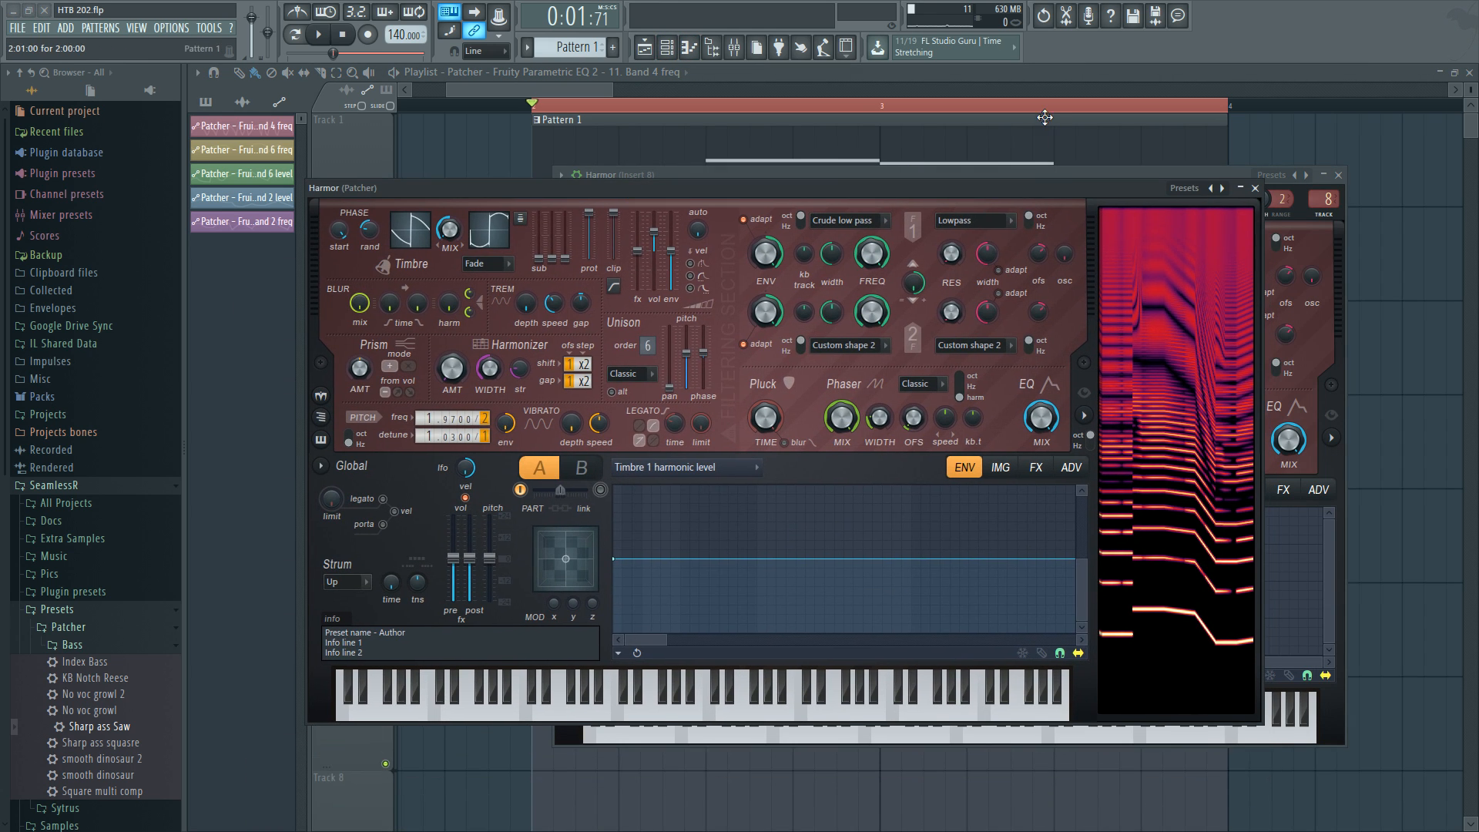
{"action": "left_click", "coordinate": [1091, 171]}
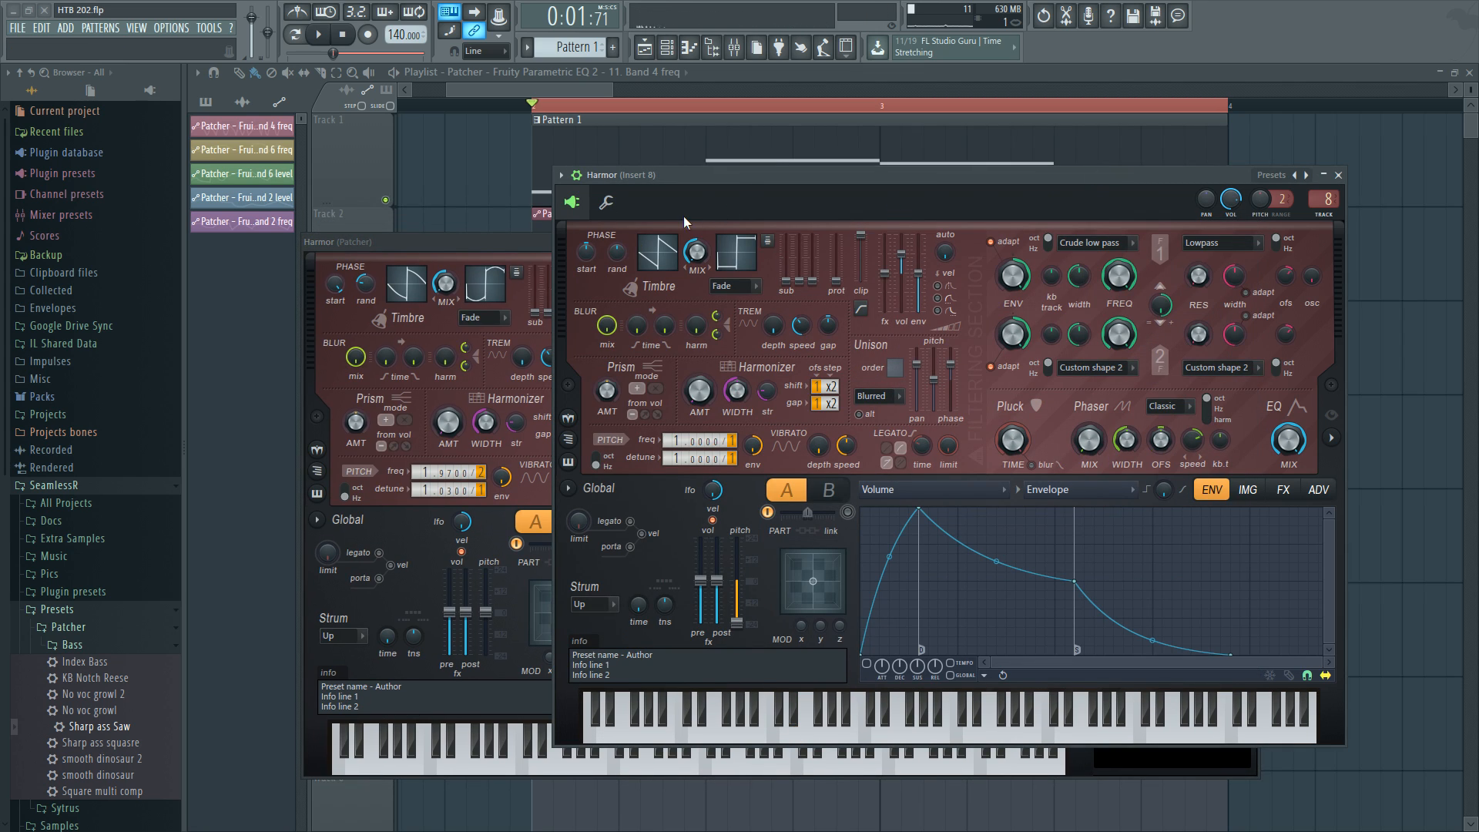
{"action": "left_click_drag", "start_coordinate": [682, 215], "coordinate": [706, 254]}
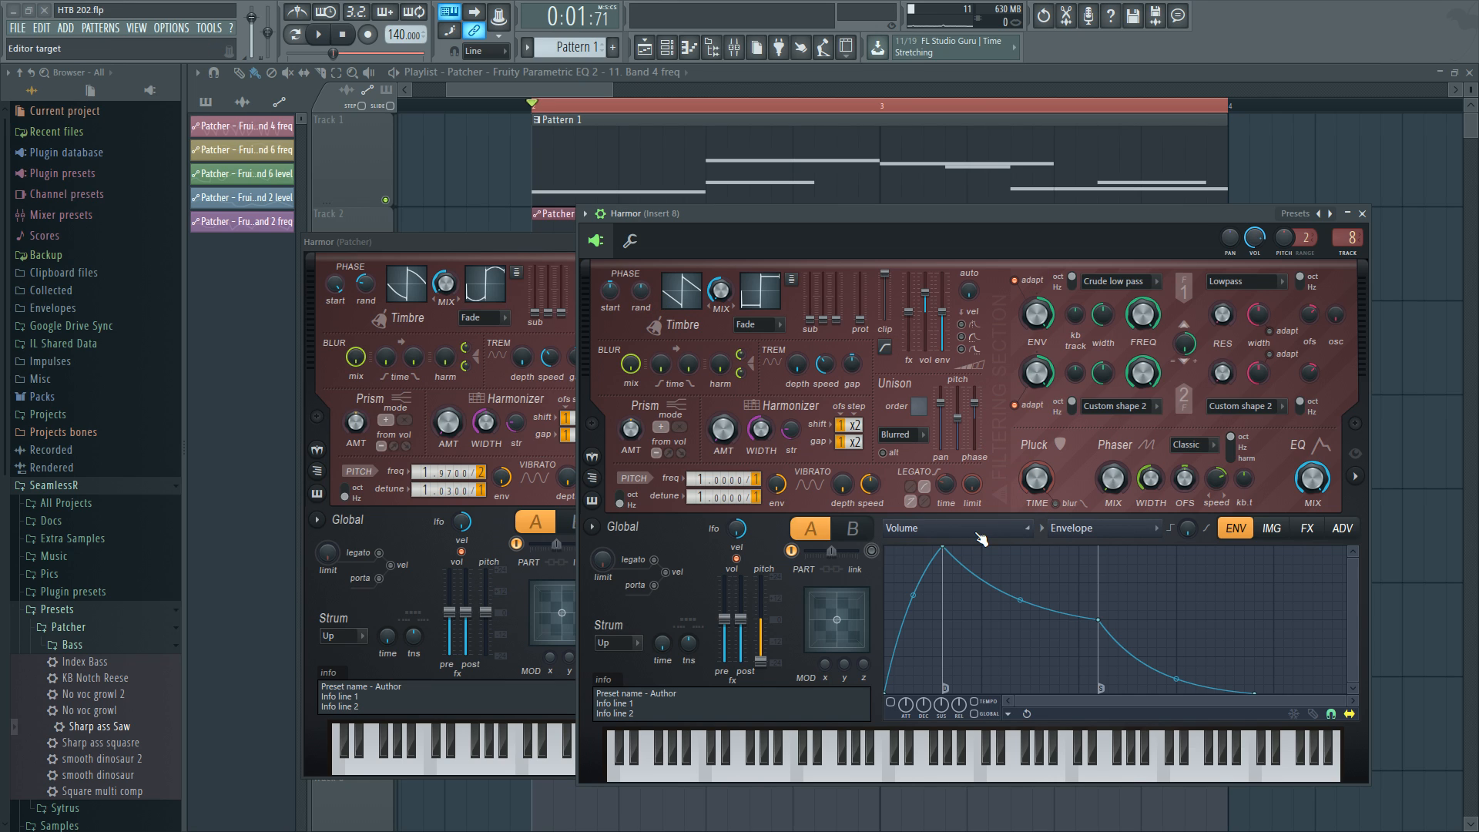
Expand the new Harmor's spectral display, reposition its window and play a test note.
{"action": "left_click", "coordinate": [1355, 476]}
{"action": "left_click_drag", "start_coordinate": [1163, 214], "coordinate": [1065, 200]}
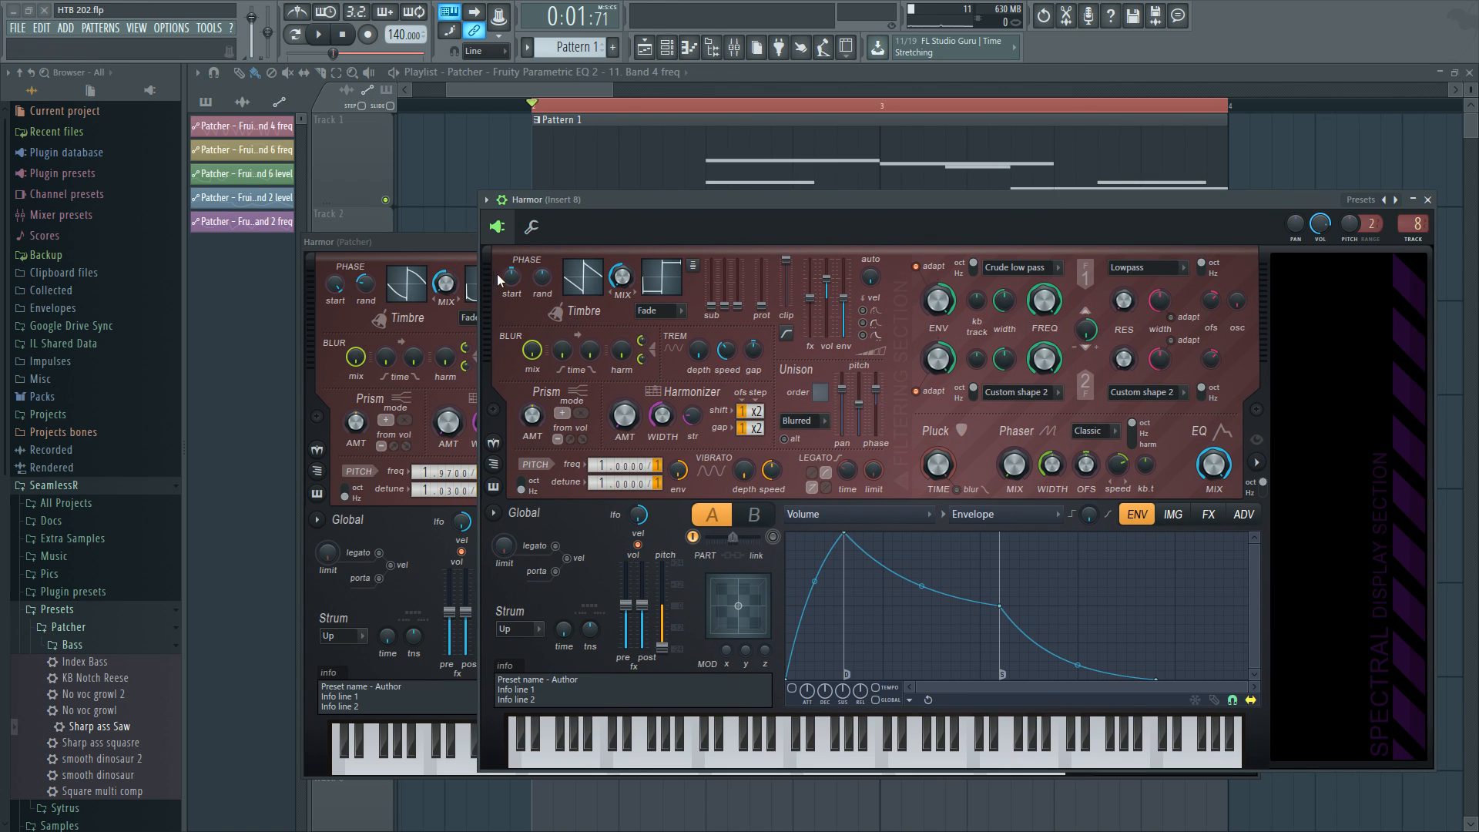
{"action": "key", "text": "c"}
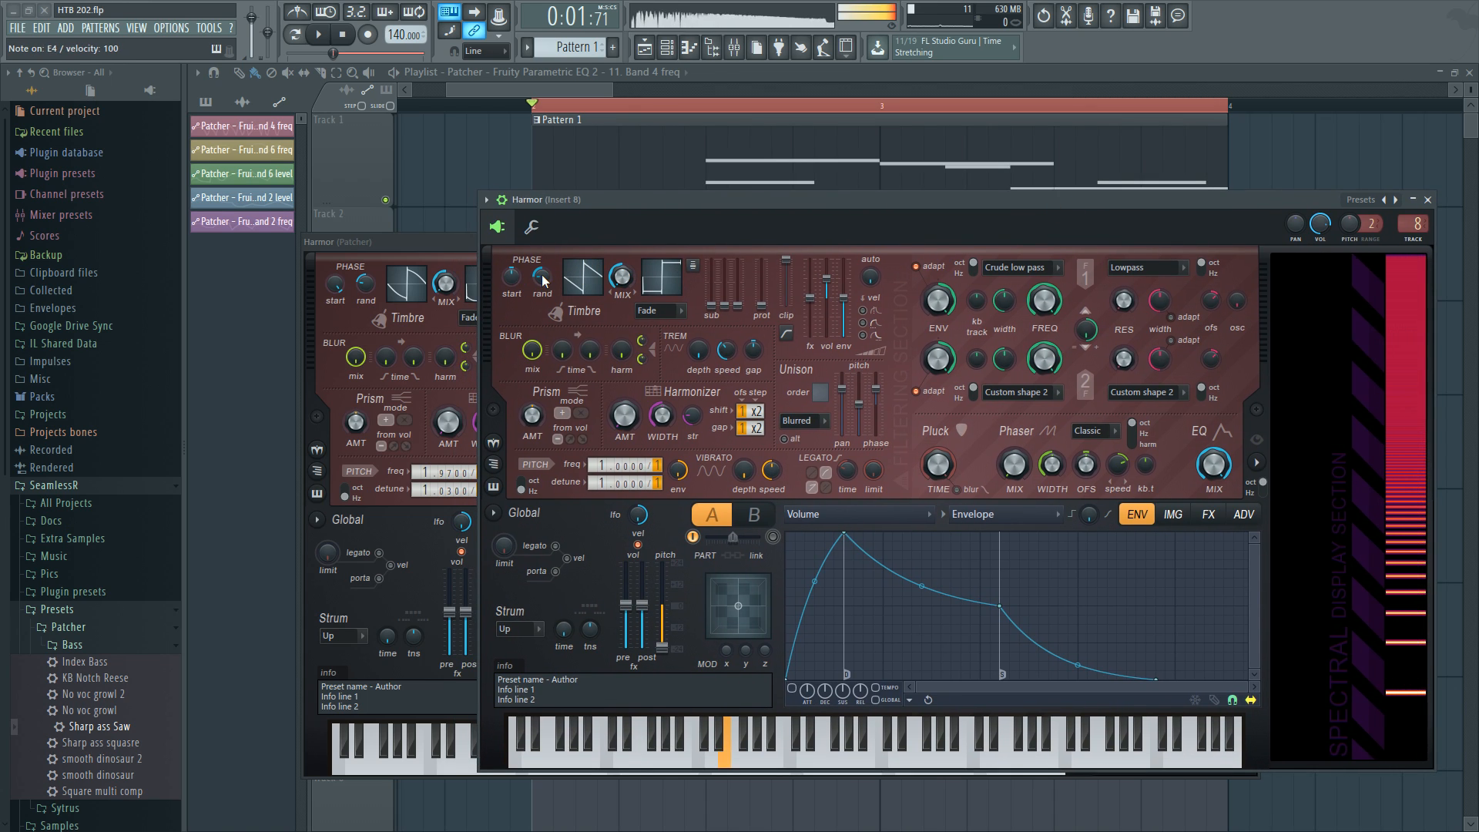
Raise the new Harmor's phase randomness and audition repeated notes.
{"action": "left_click_drag", "start_coordinate": [542, 279], "coordinate": [541, 258]}
{"action": "key", "text": "c"}
{"action": "key", "text": "c"}
{"action": "key", "text": "c"}
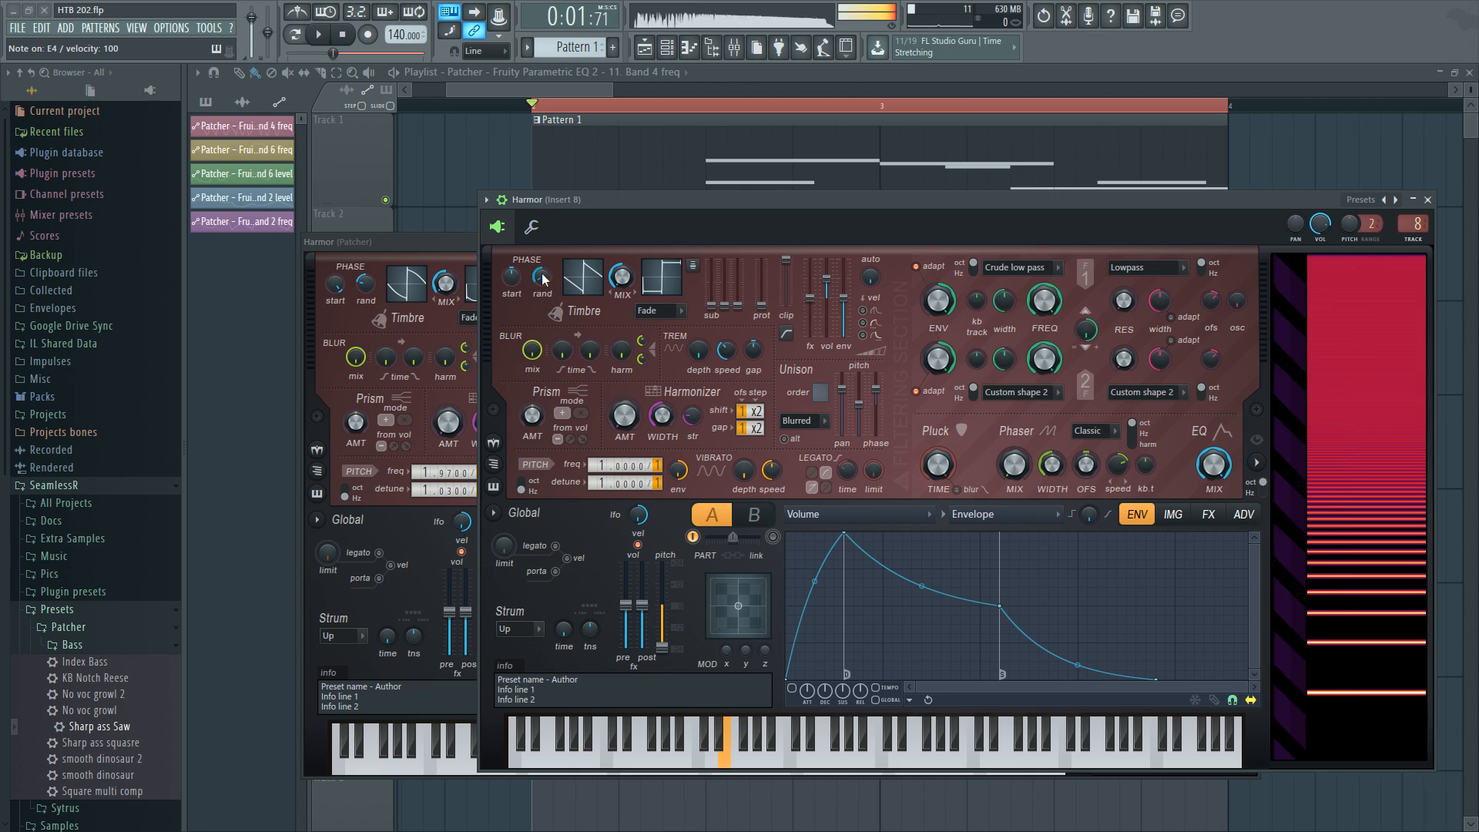
{"action": "key", "text": "c"}
{"action": "key", "text": "c"}
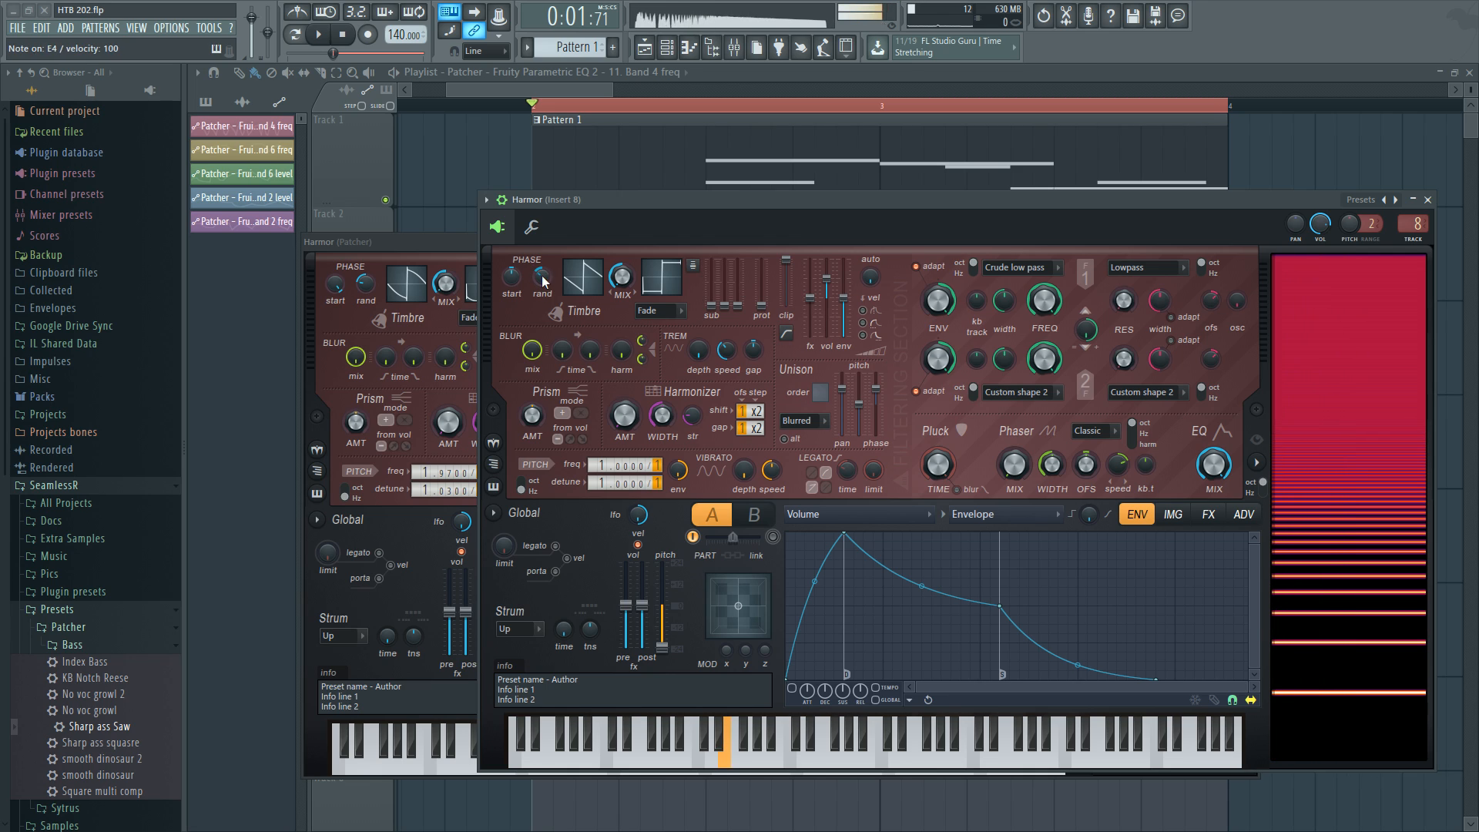
{"action": "key", "text": "c"}
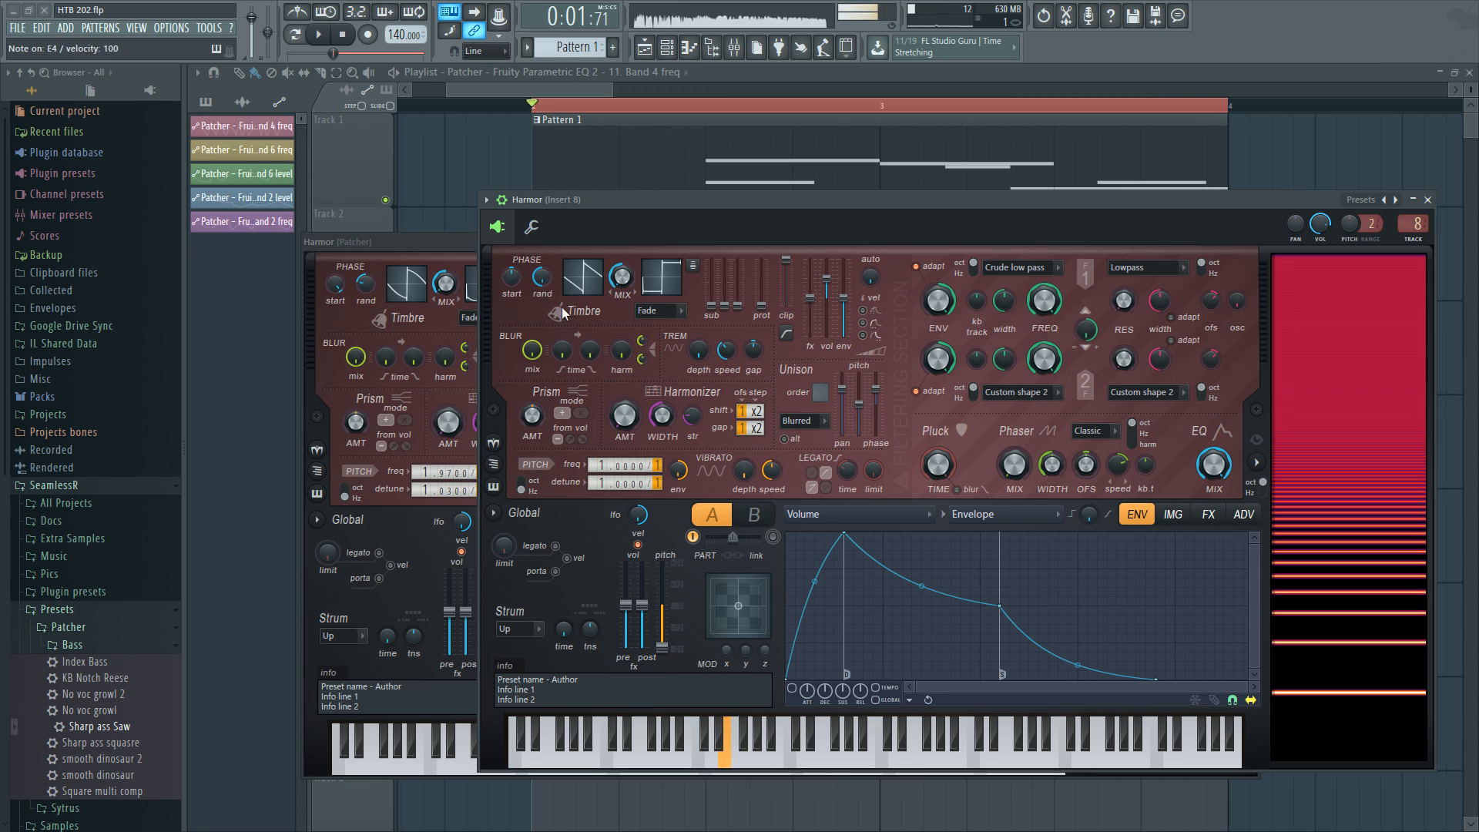
Lower the new Harmor's post volume fader slightly and audition more notes.
{"action": "left_click_drag", "start_coordinate": [650, 620], "coordinate": [651, 639]}
{"action": "key", "text": "c"}
{"action": "key", "text": "c"}
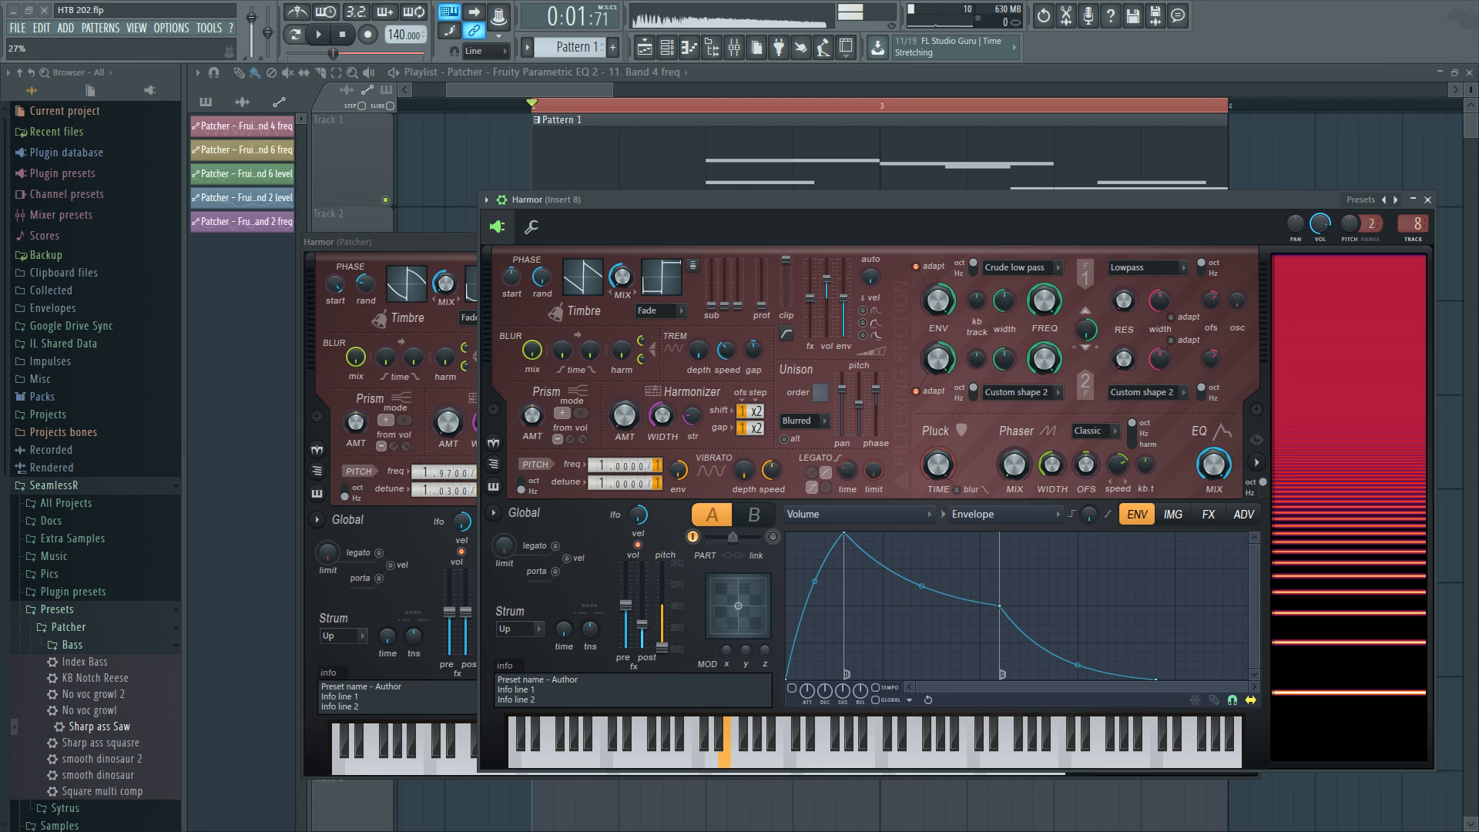
{"action": "key", "text": "c"}
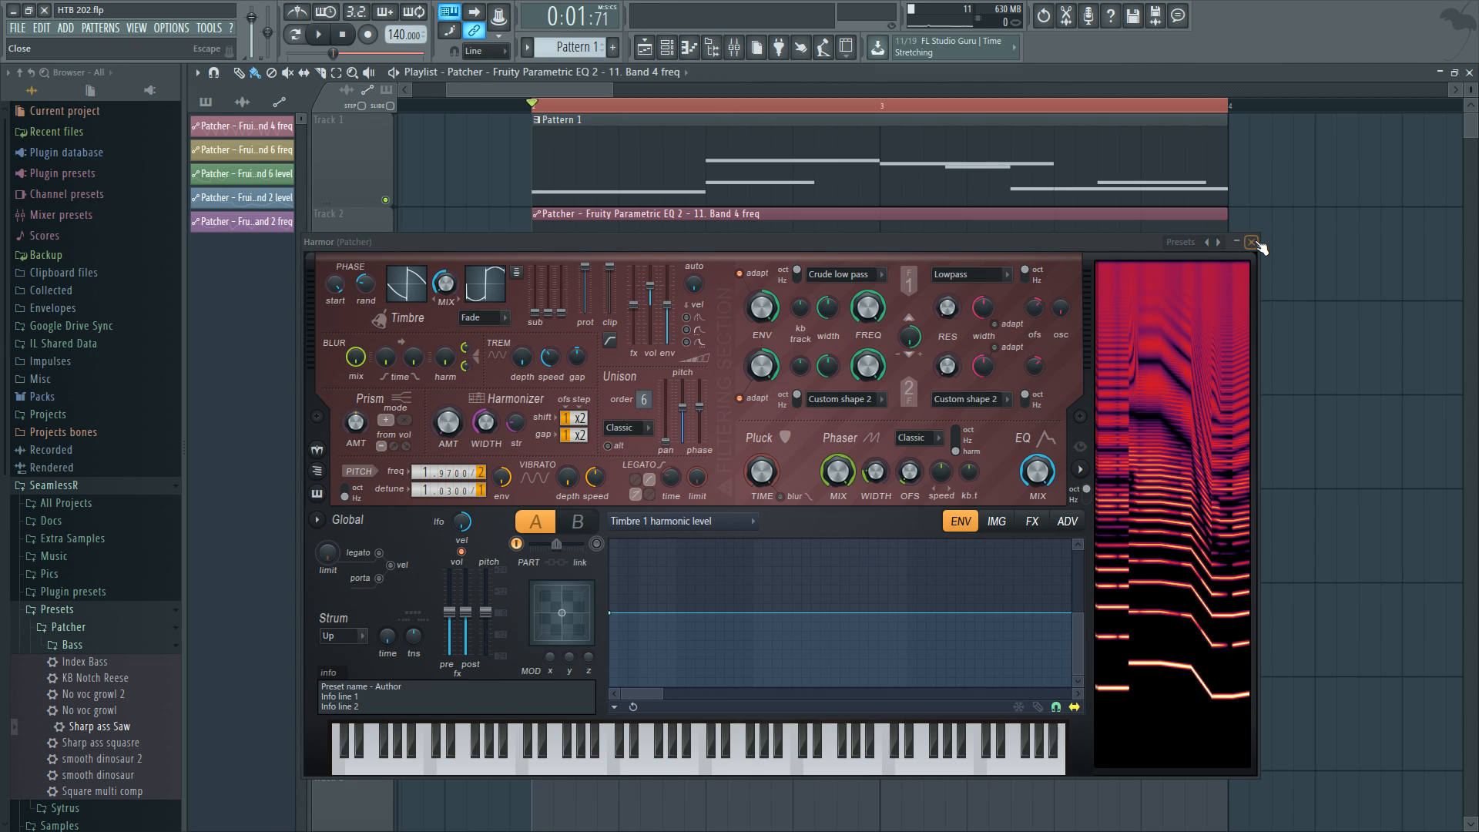
Close the Patcher's Harmor window and bring the new Harmor window forward.
{"action": "left_click", "coordinate": [1251, 242]}
{"action": "left_click", "coordinate": [666, 47]}
{"action": "left_click", "coordinate": [766, 488]}
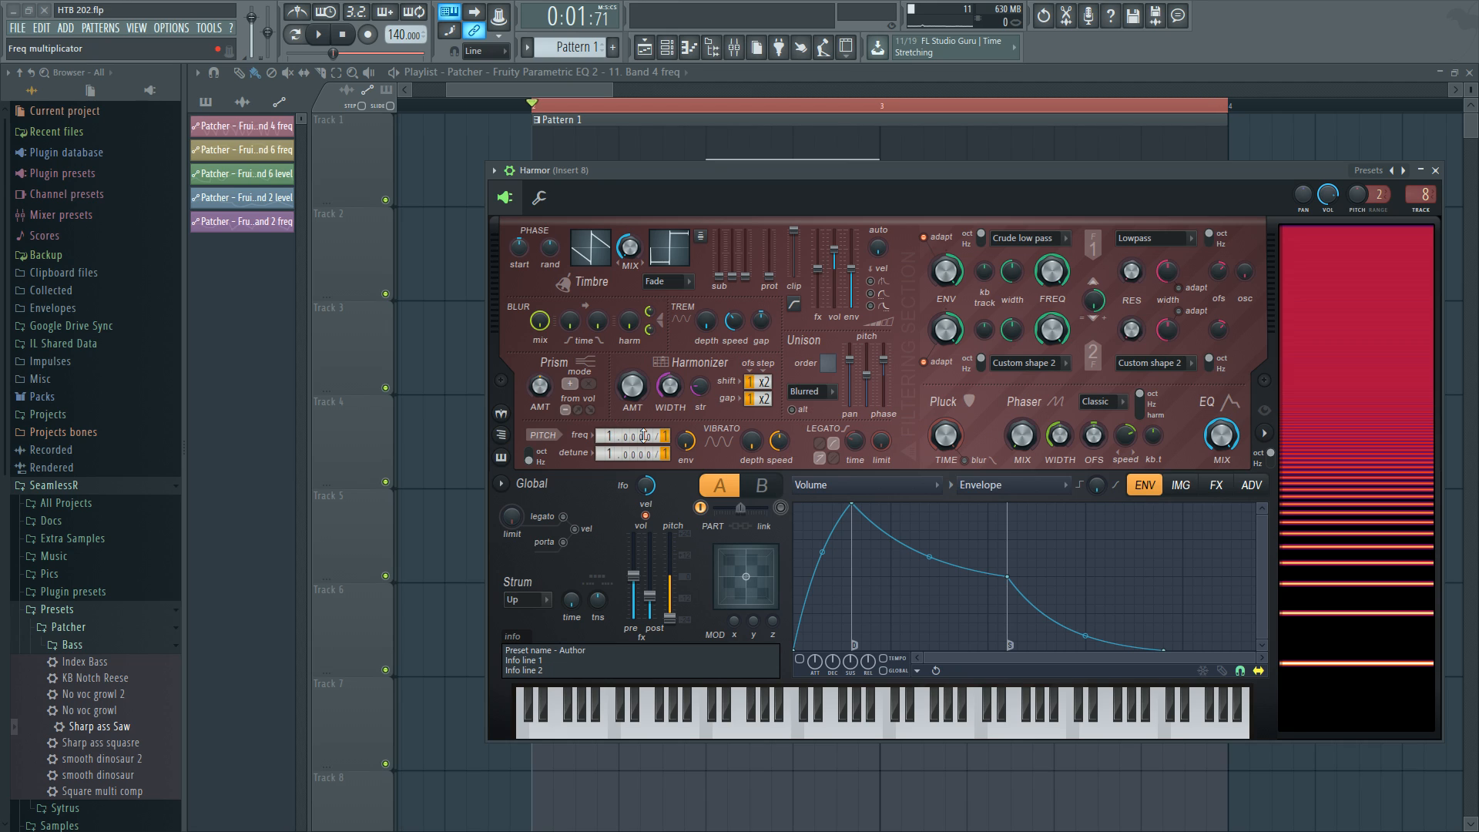
Experiment with the new Harmor's pitch frequency and detune multipliers while auditioning notes.
{"action": "key", "text": "c"}
{"action": "left_click_drag", "start_coordinate": [643, 436], "coordinate": [661, 159]}
{"action": "key", "text": "c"}
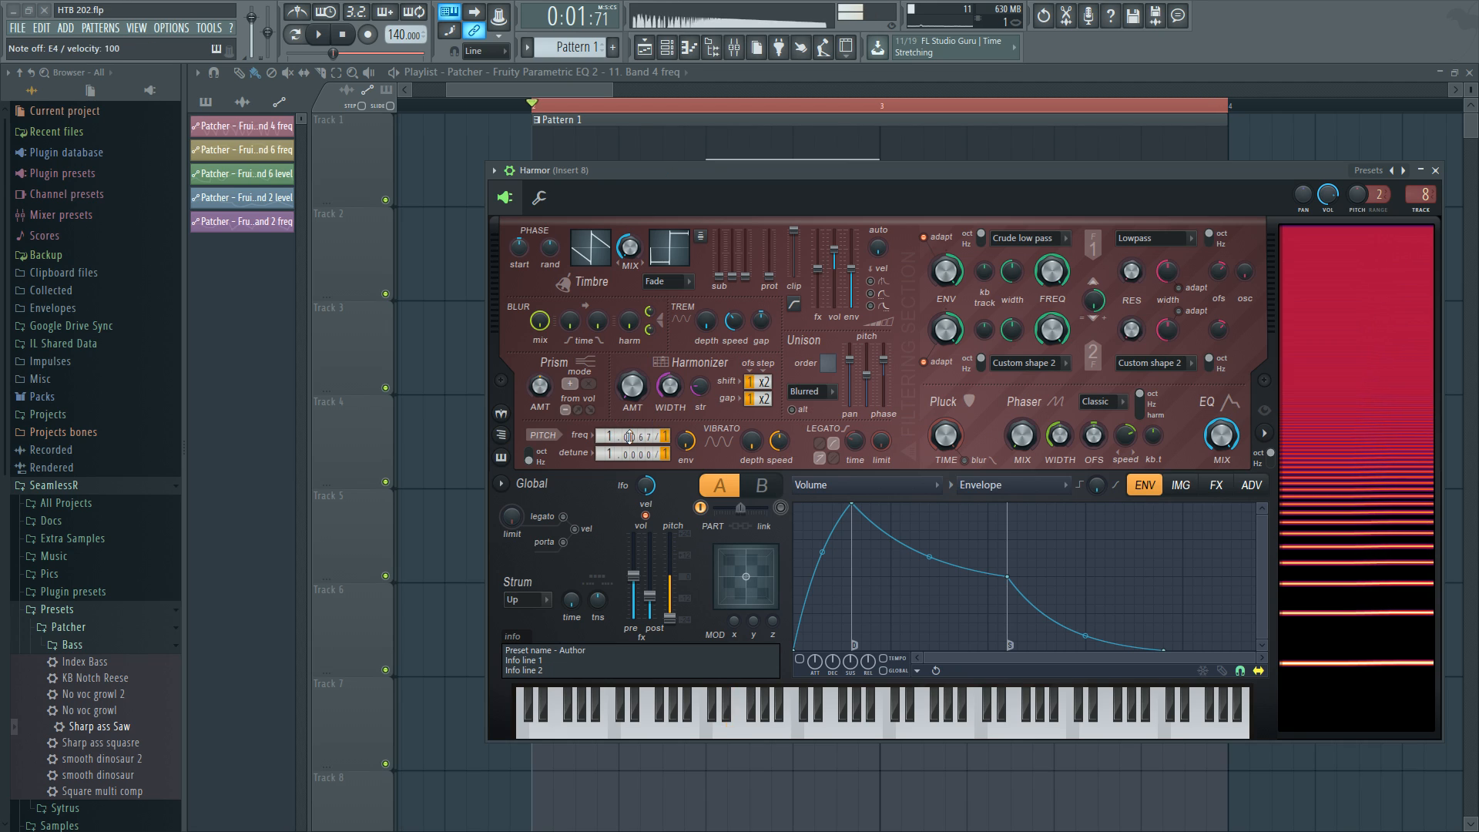
{"action": "key", "text": "c"}
{"action": "mouse_move", "coordinate": [629, 437]}
{"action": "left_mouse_down"}
{"action": "mouse_move", "coordinate": [629, 343]}
{"action": "mouse_move", "coordinate": [629, 450]}
{"action": "left_mouse_up"}
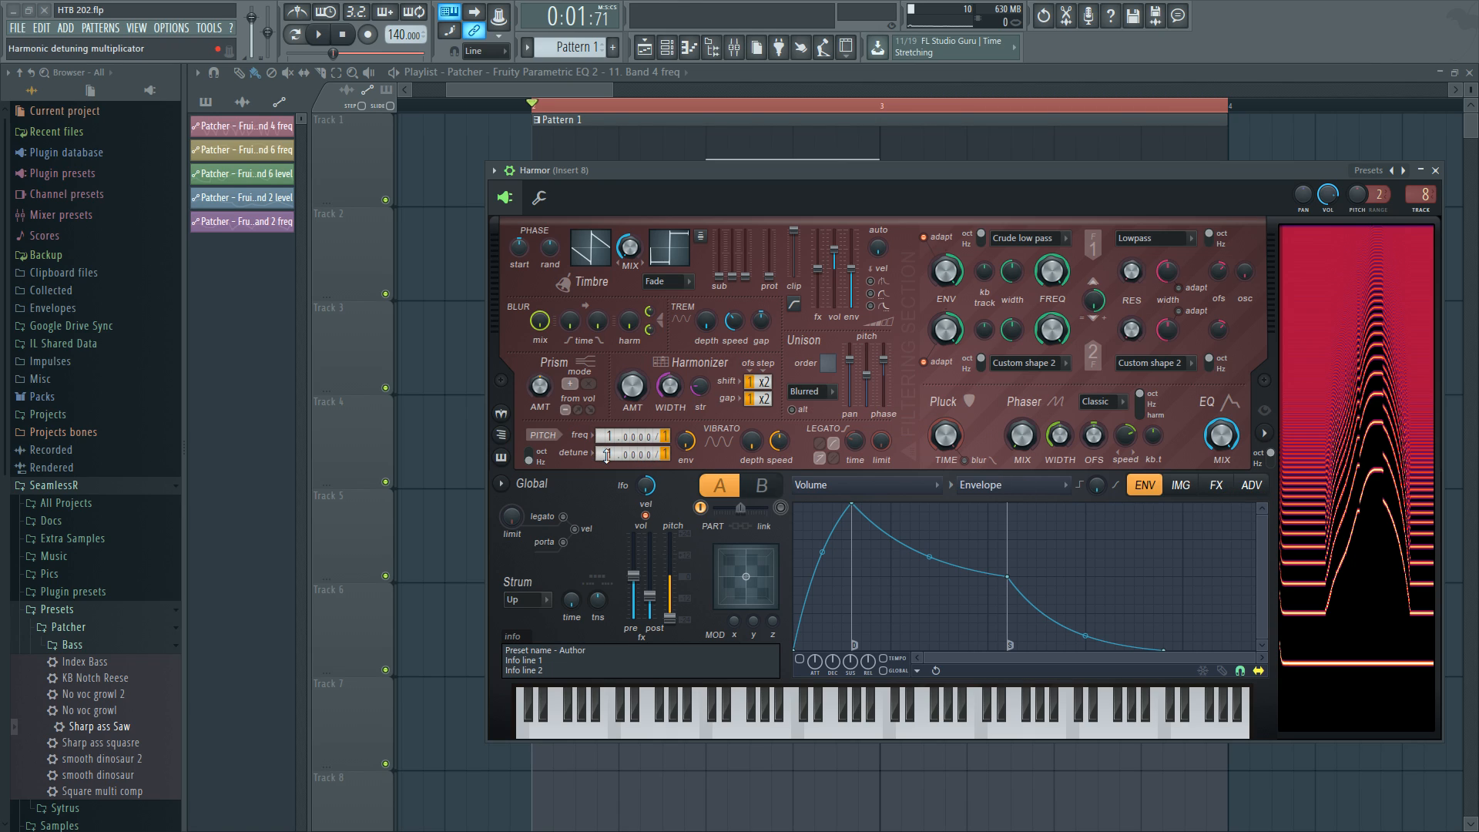
{"action": "scroll", "coordinate": [605, 454], "scroll_direction": "up", "scroll_amount": 1}
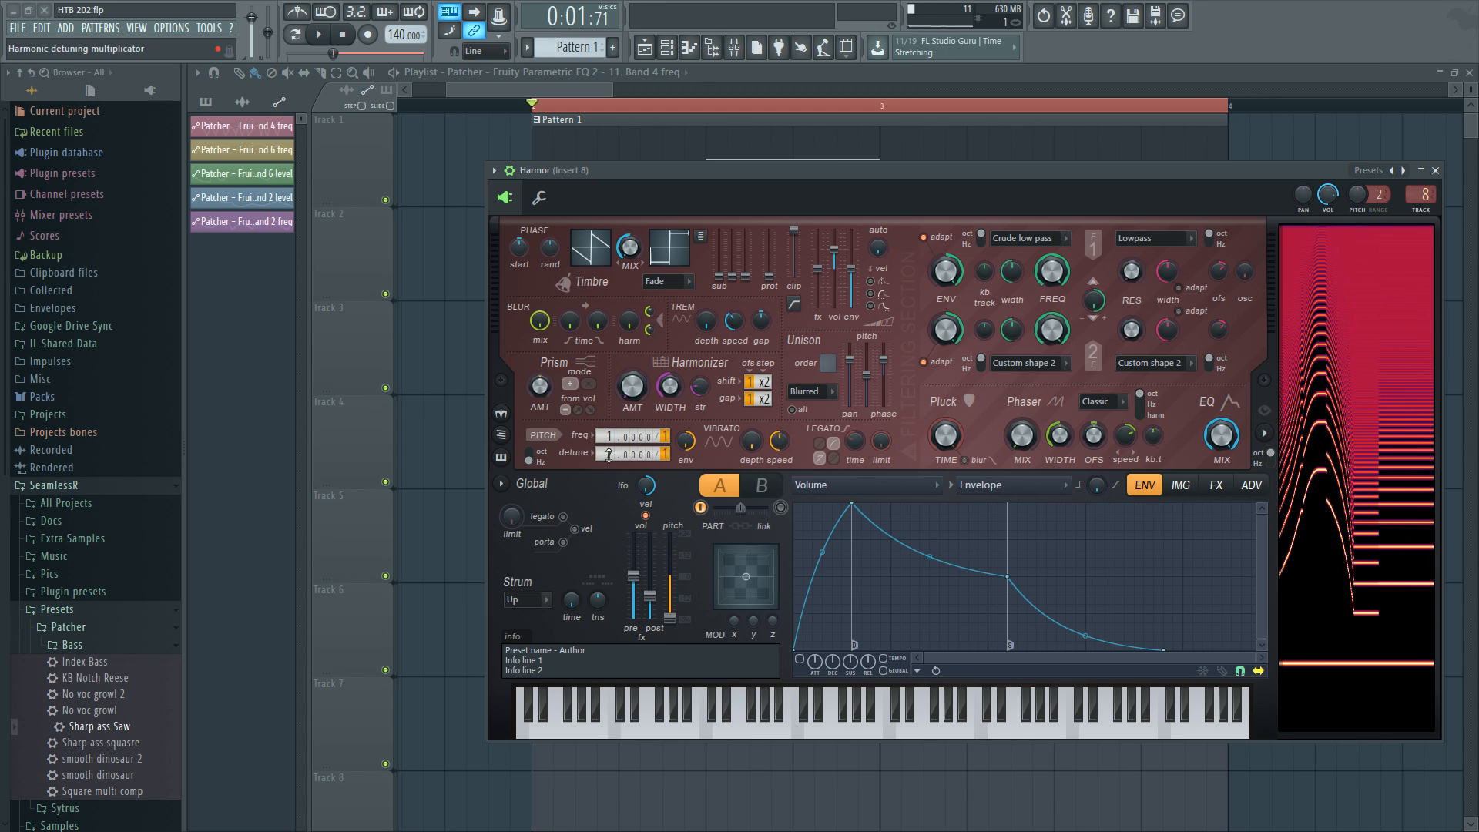
{"action": "scroll", "coordinate": [605, 454], "scroll_direction": "down", "scroll_amount": 1}
{"action": "left_click", "coordinate": [641, 264]}
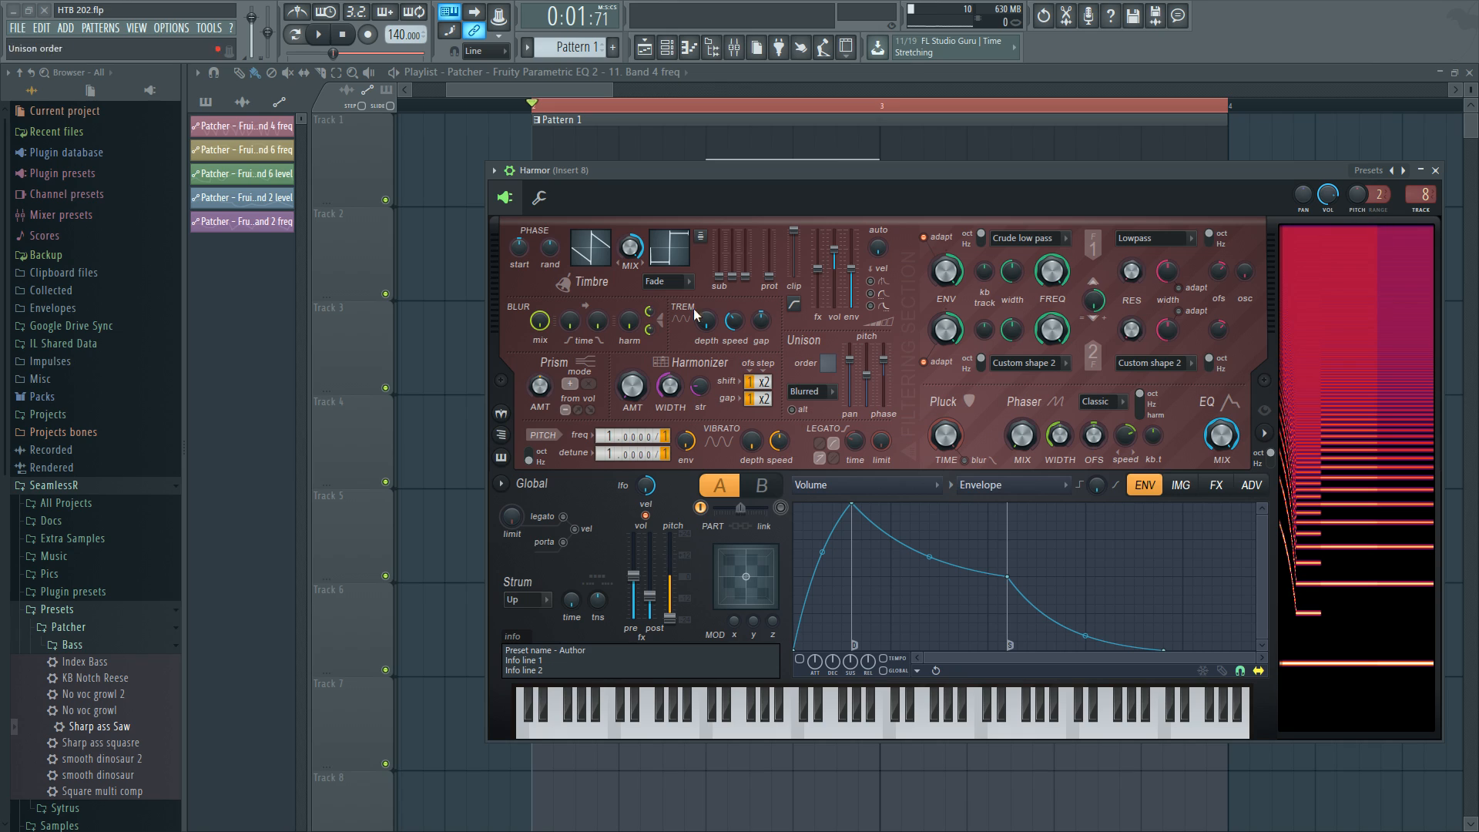
{"action": "left_click", "coordinate": [620, 263]}
{"action": "scroll", "coordinate": [637, 453], "scroll_direction": "up", "scroll_amount": 1}
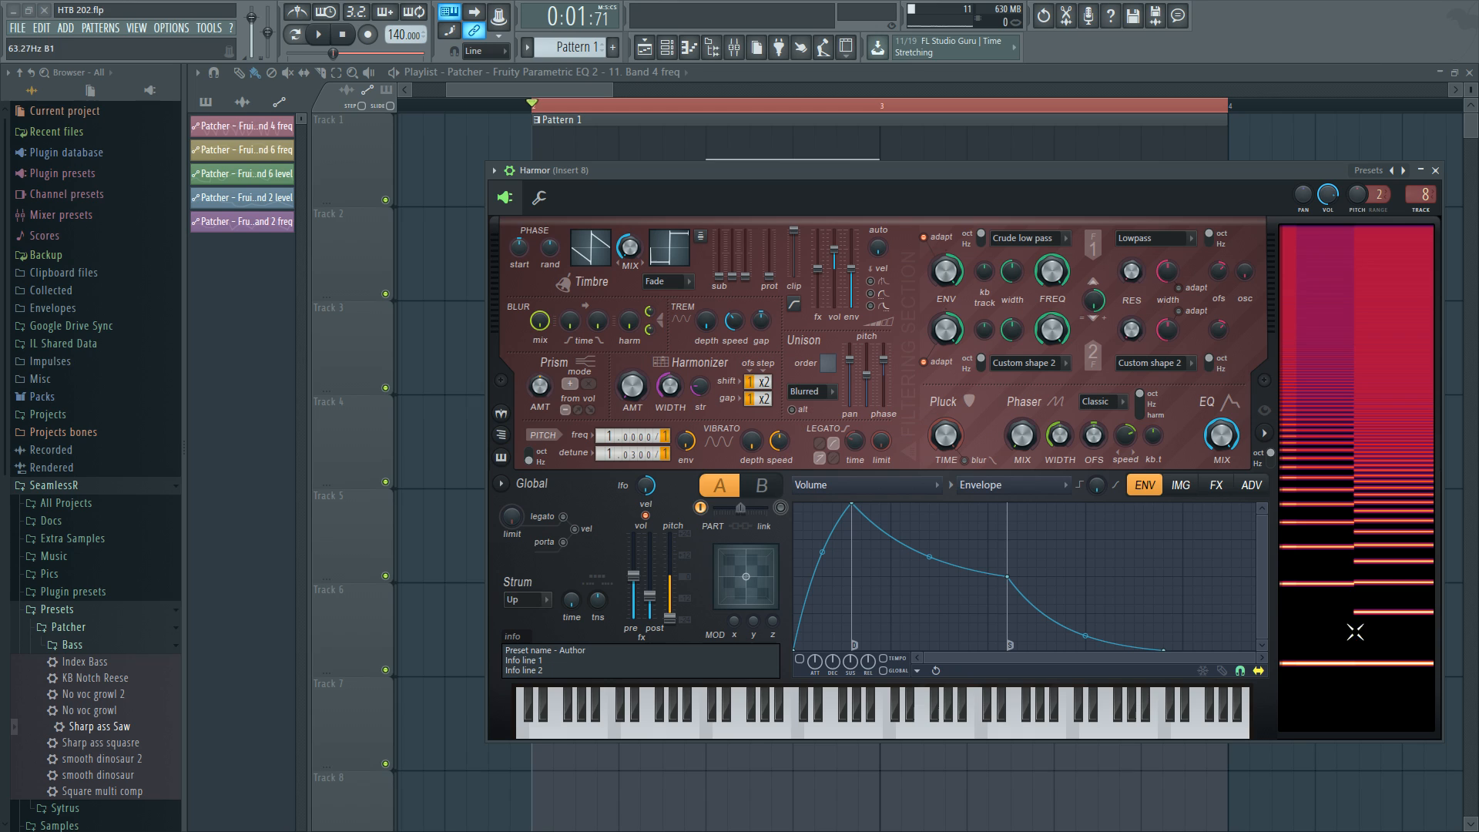
{"action": "key", "text": "c"}
{"action": "scroll", "coordinate": [636, 457], "scroll_direction": "up", "scroll_amount": 3}
{"action": "scroll", "coordinate": [637, 459], "scroll_direction": "down", "scroll_amount": 3}
{"action": "scroll", "coordinate": [636, 459], "scroll_direction": "up", "scroll_amount": 4}
{"action": "scroll", "coordinate": [636, 459], "scroll_direction": "down", "scroll_amount": 3}
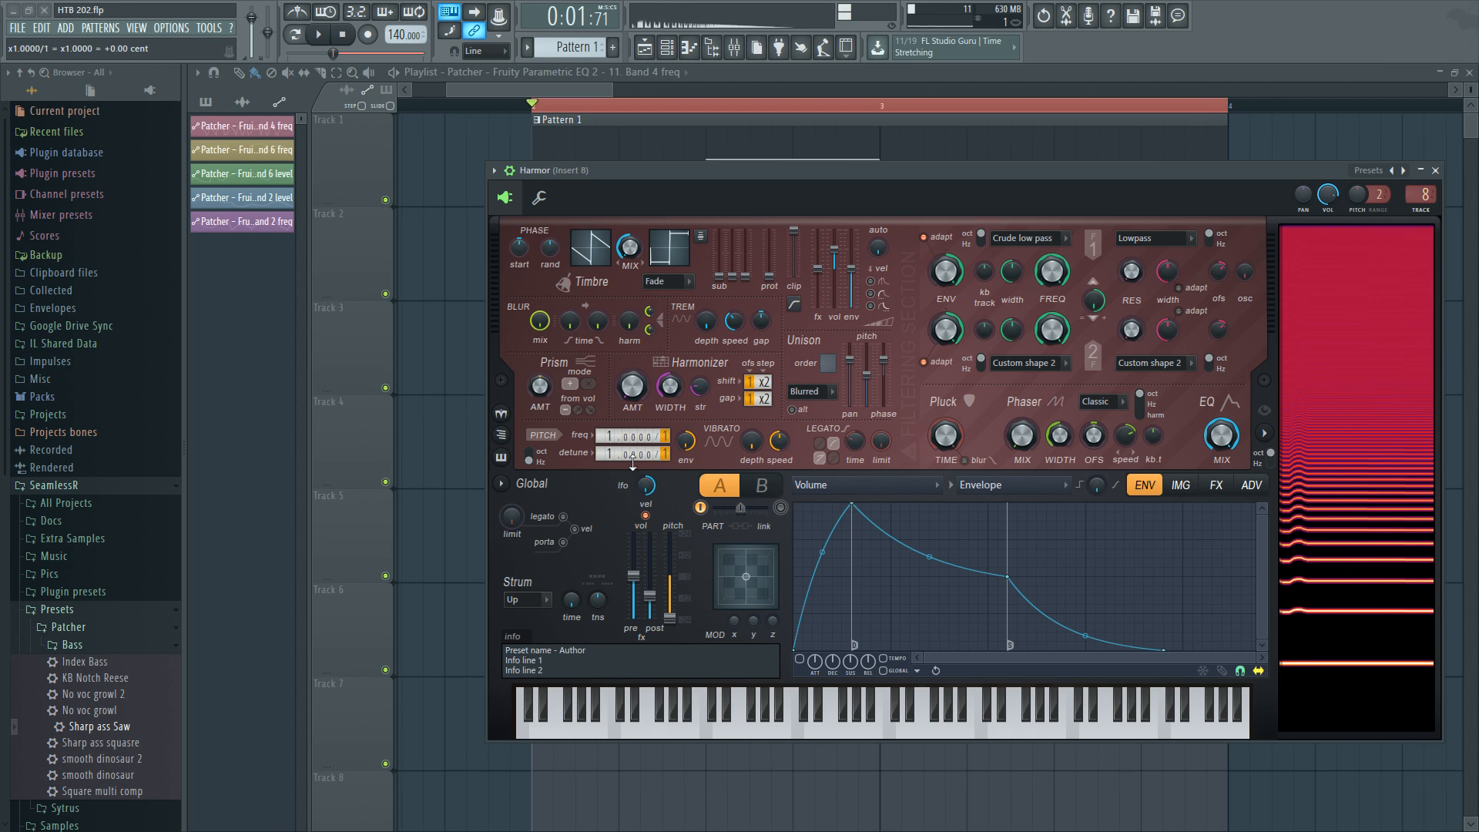
Set the new Harmor's distortion type to Cube in the FX page.
{"action": "left_click", "coordinate": [1217, 487]}
{"action": "left_click", "coordinate": [926, 527]}
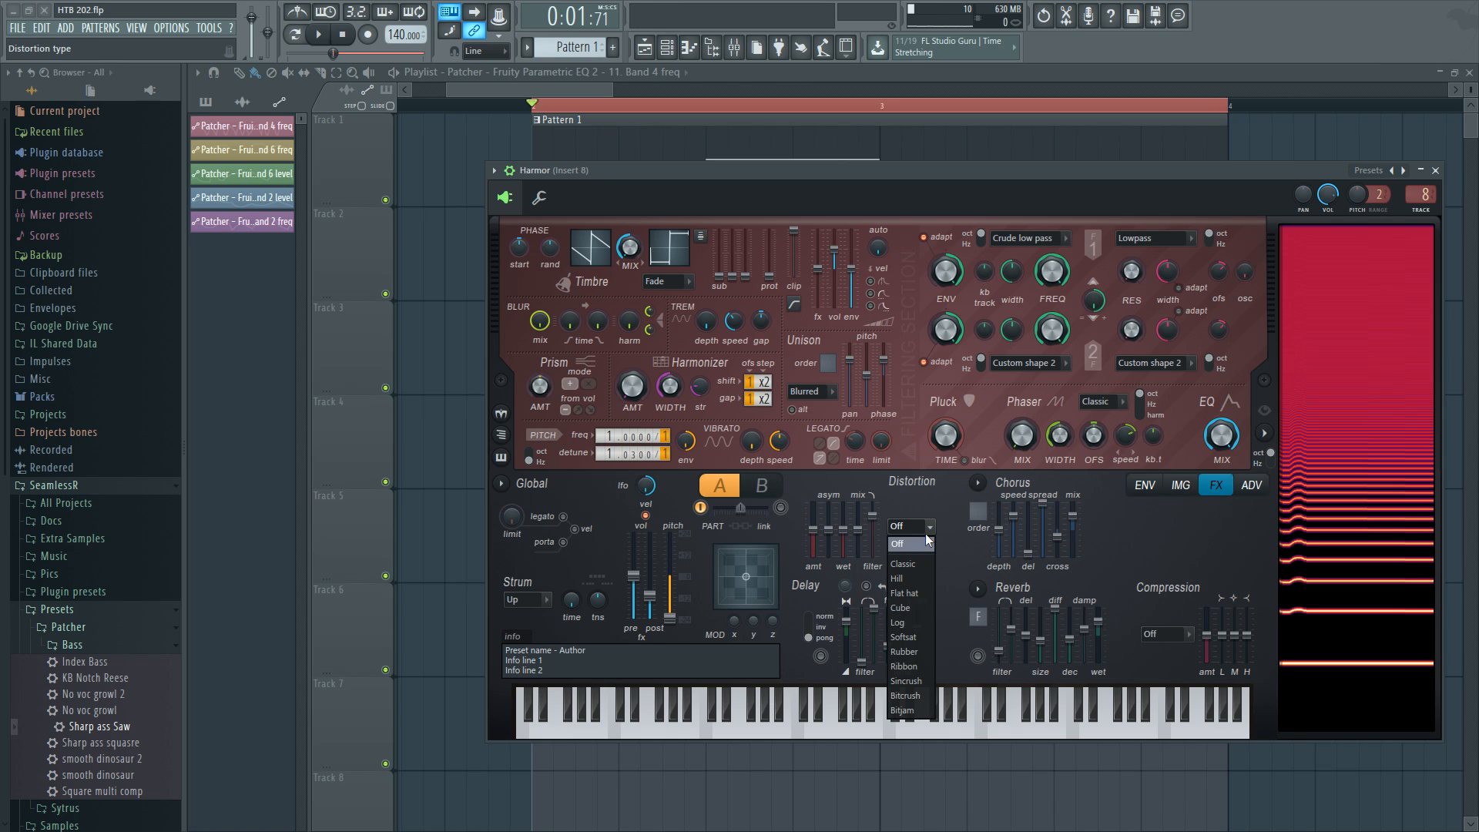
{"action": "left_click", "coordinate": [912, 610]}
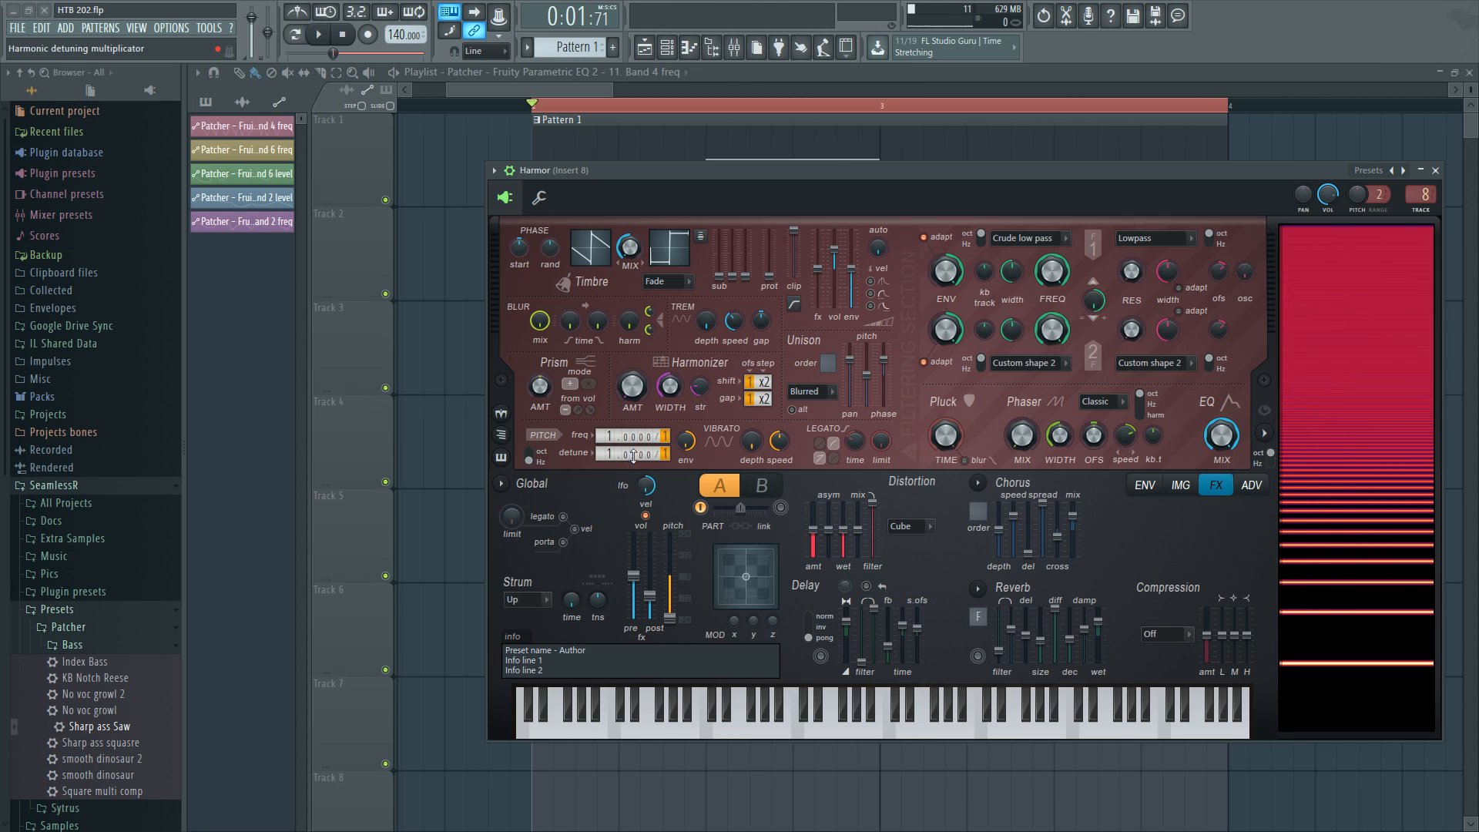
Set the new Harmor's pitch frequency multiplier to 1.9700 and detune to about 1.0306.
{"action": "scroll", "coordinate": [634, 455], "scroll_direction": "up", "scroll_amount": 3}
{"action": "left_click_drag", "start_coordinate": [608, 440], "coordinate": [608, 434]}
{"action": "left_click_drag", "start_coordinate": [600, 434], "coordinate": [600, 448]}
{"action": "left_click", "coordinate": [664, 432]}
{"action": "mouse_move", "coordinate": [662, 437]}
{"action": "left_mouse_down"}
{"action": "mouse_move", "coordinate": [606, 424]}
{"action": "mouse_move", "coordinate": [673, 438]}
{"action": "left_mouse_up"}
{"action": "scroll", "coordinate": [631, 434], "scroll_direction": "down", "scroll_amount": 5}
{"action": "scroll", "coordinate": [634, 437], "scroll_direction": "up", "scroll_amount": 2}
{"action": "scroll", "coordinate": [643, 436], "scroll_direction": "up", "scroll_amount": 1}
{"action": "scroll", "coordinate": [632, 436], "scroll_direction": "down", "scroll_amount": 1}
{"action": "key", "text": "v"}
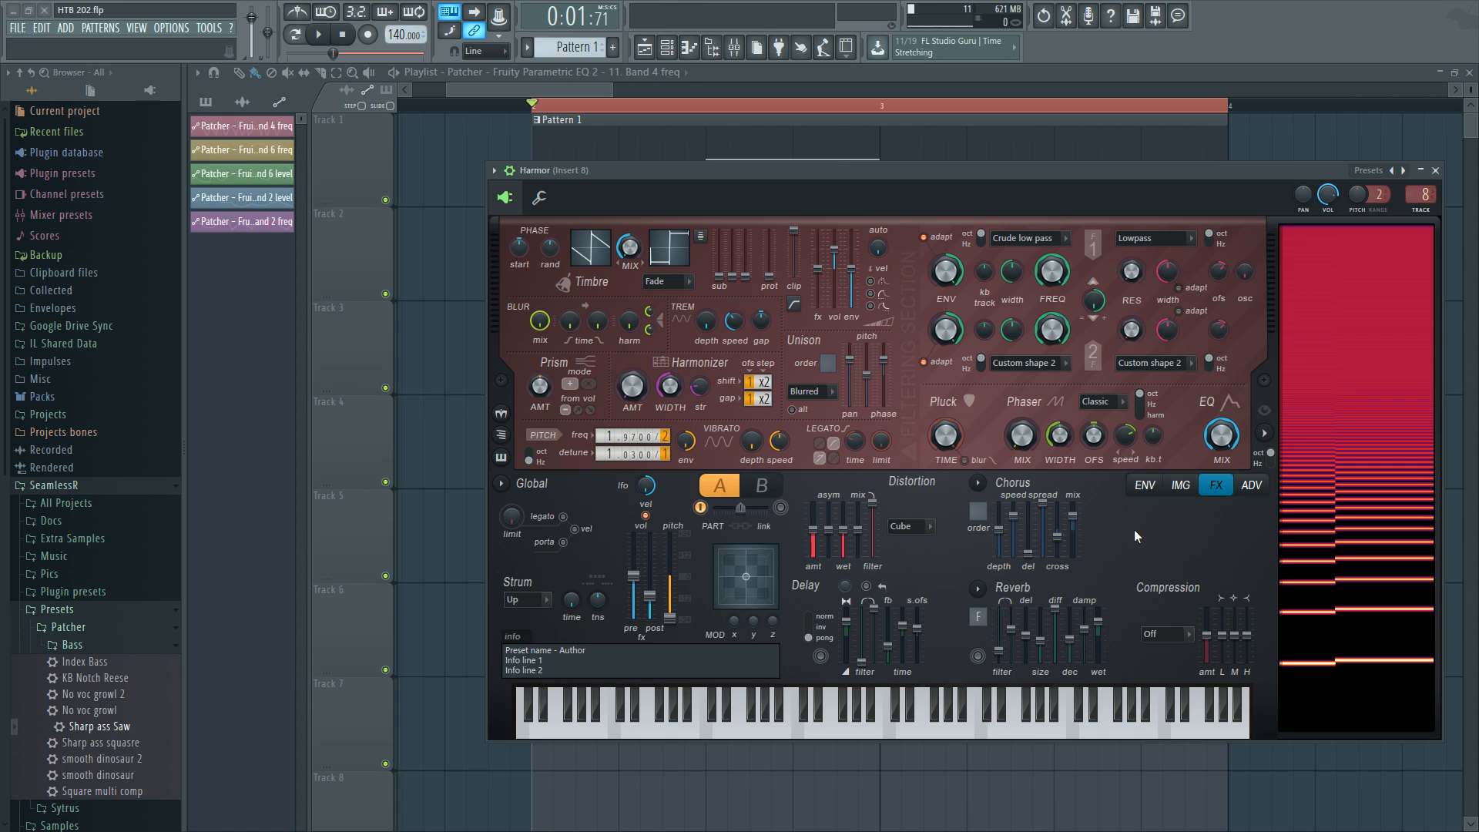
Close the new Harmor and open the Harmor inside the Patcher channel.
{"action": "left_click", "coordinate": [1435, 170]}
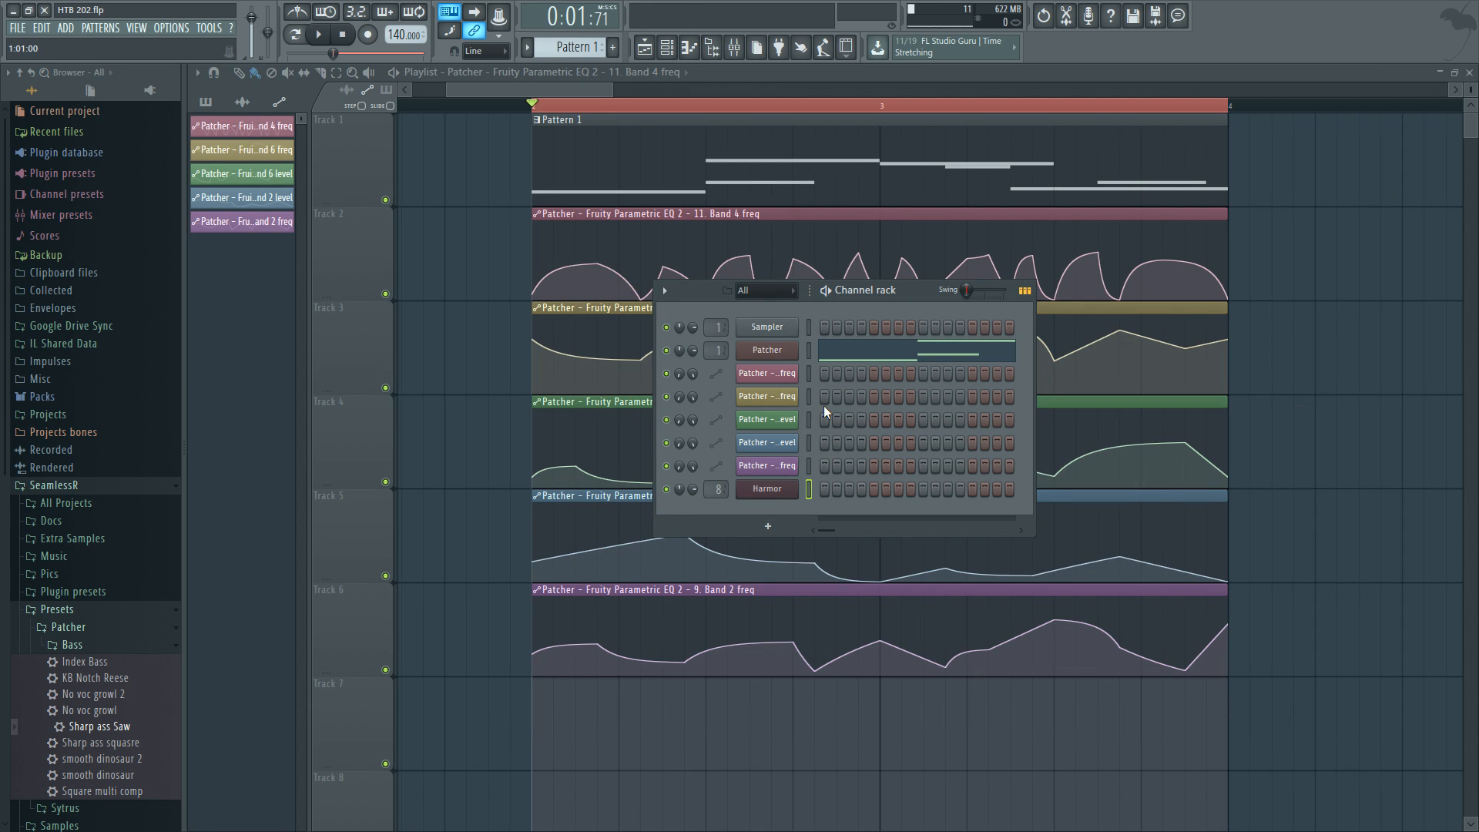
{"action": "left_click", "coordinate": [780, 360]}
{"action": "left_click", "coordinate": [383, 628]}
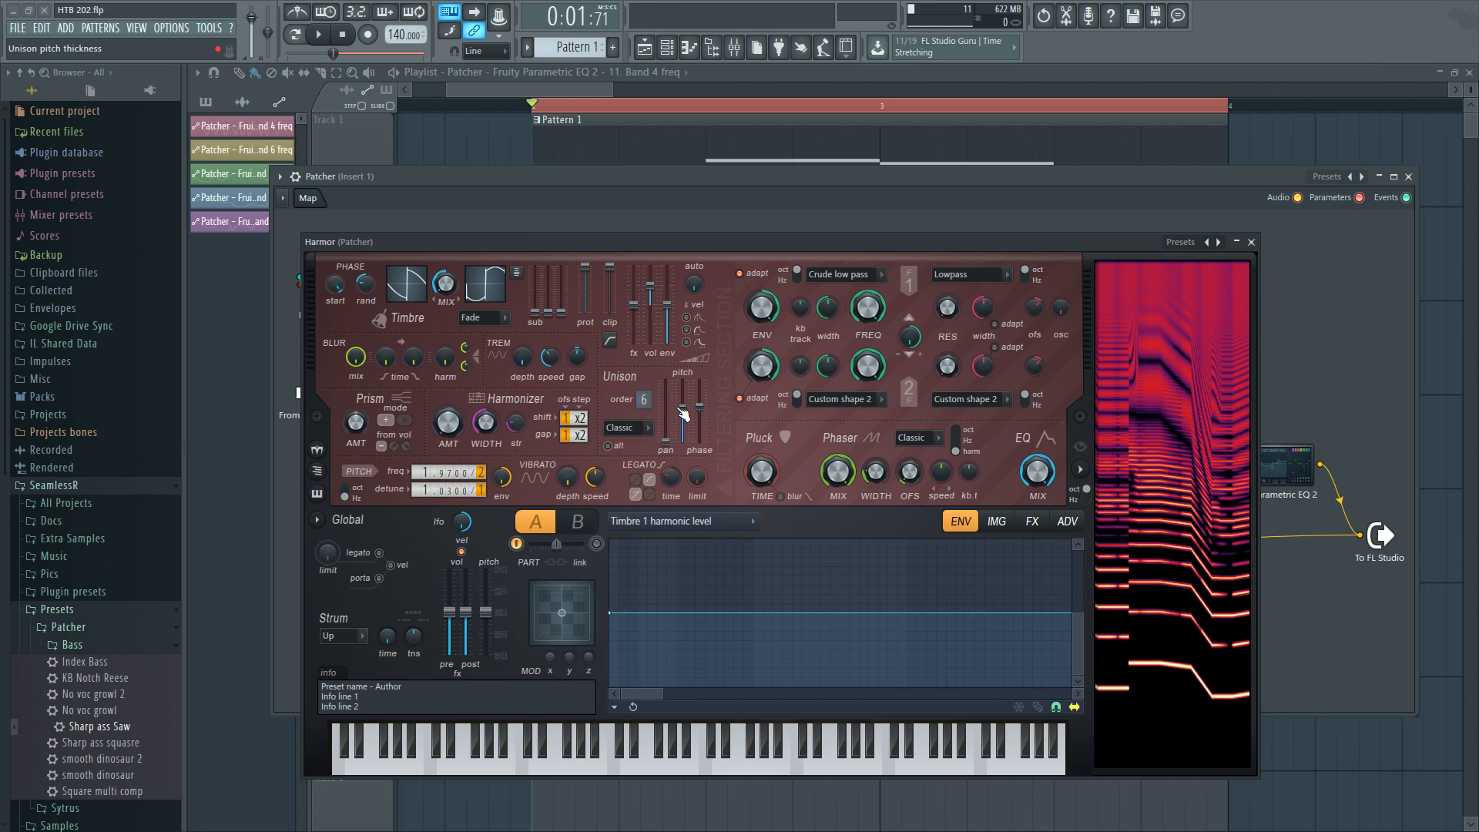
Inspect the Patcher Harmor's unison pitch thickness and harmonic unison pitch envelopes.
{"action": "right_click", "coordinate": [688, 416]}
{"action": "left_click", "coordinate": [716, 446]}
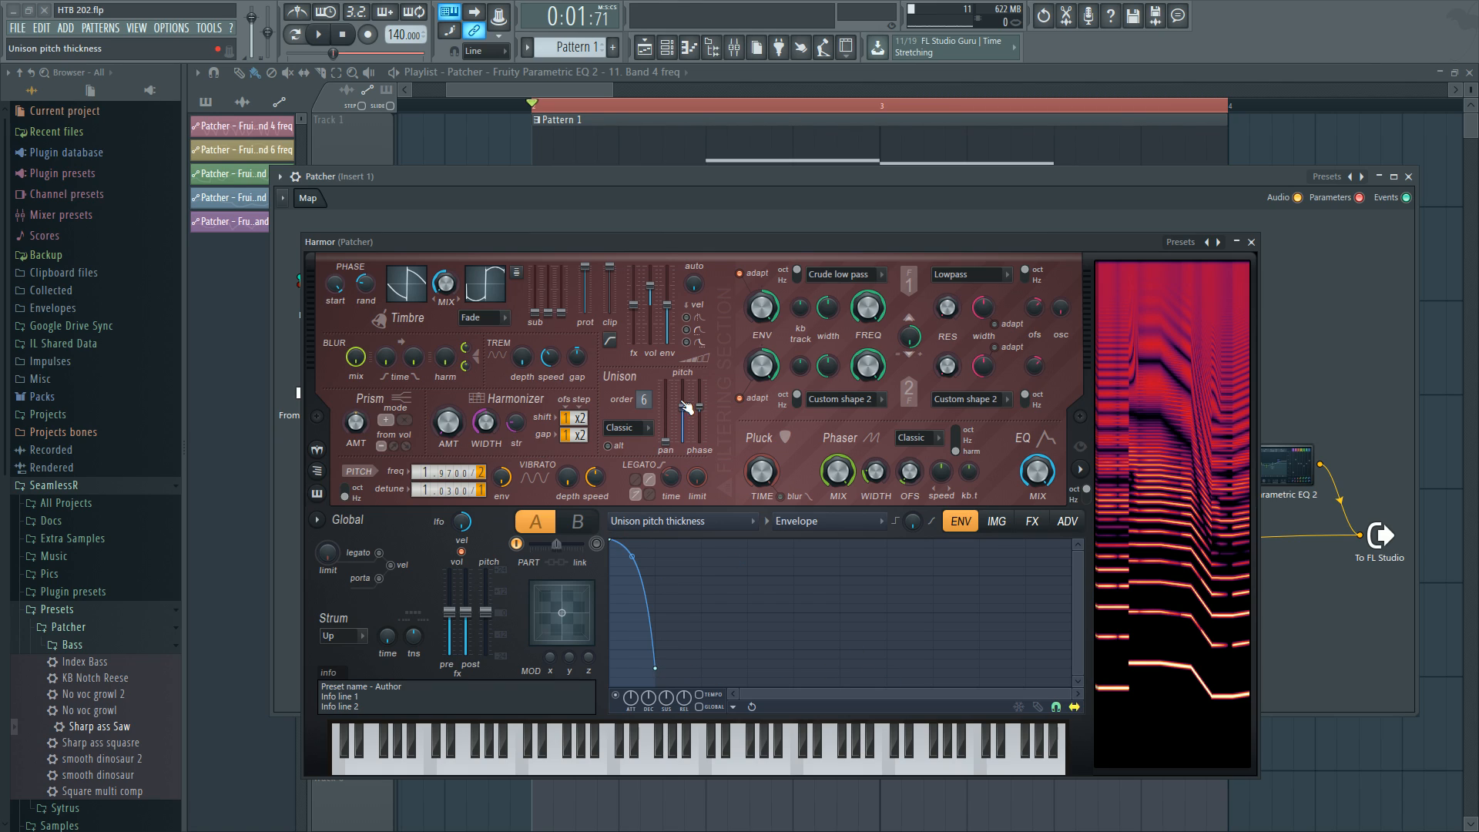
{"action": "left_click_drag", "start_coordinate": [682, 407], "coordinate": [682, 437]}
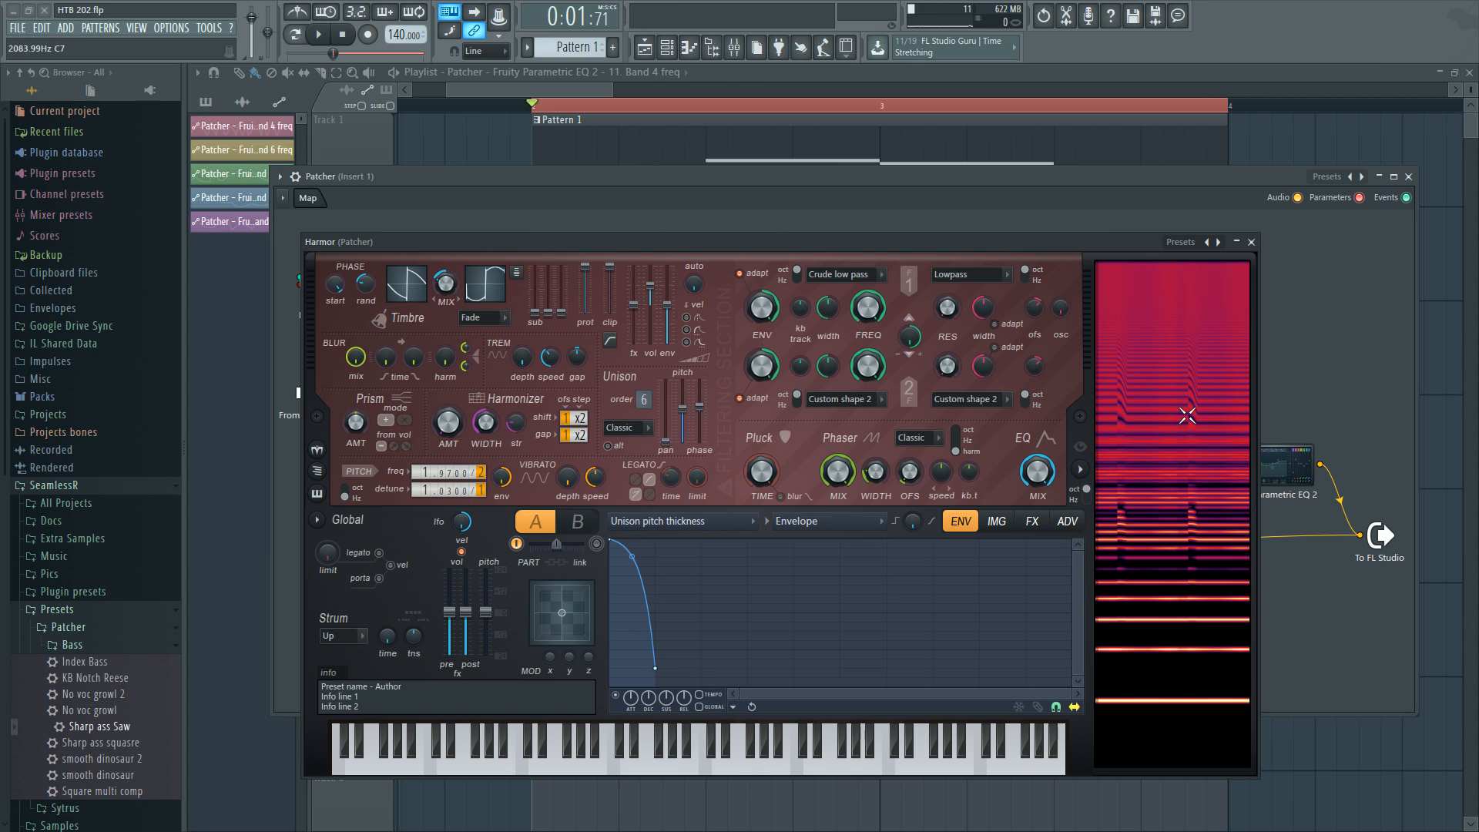
{"action": "left_click", "coordinate": [763, 522]}
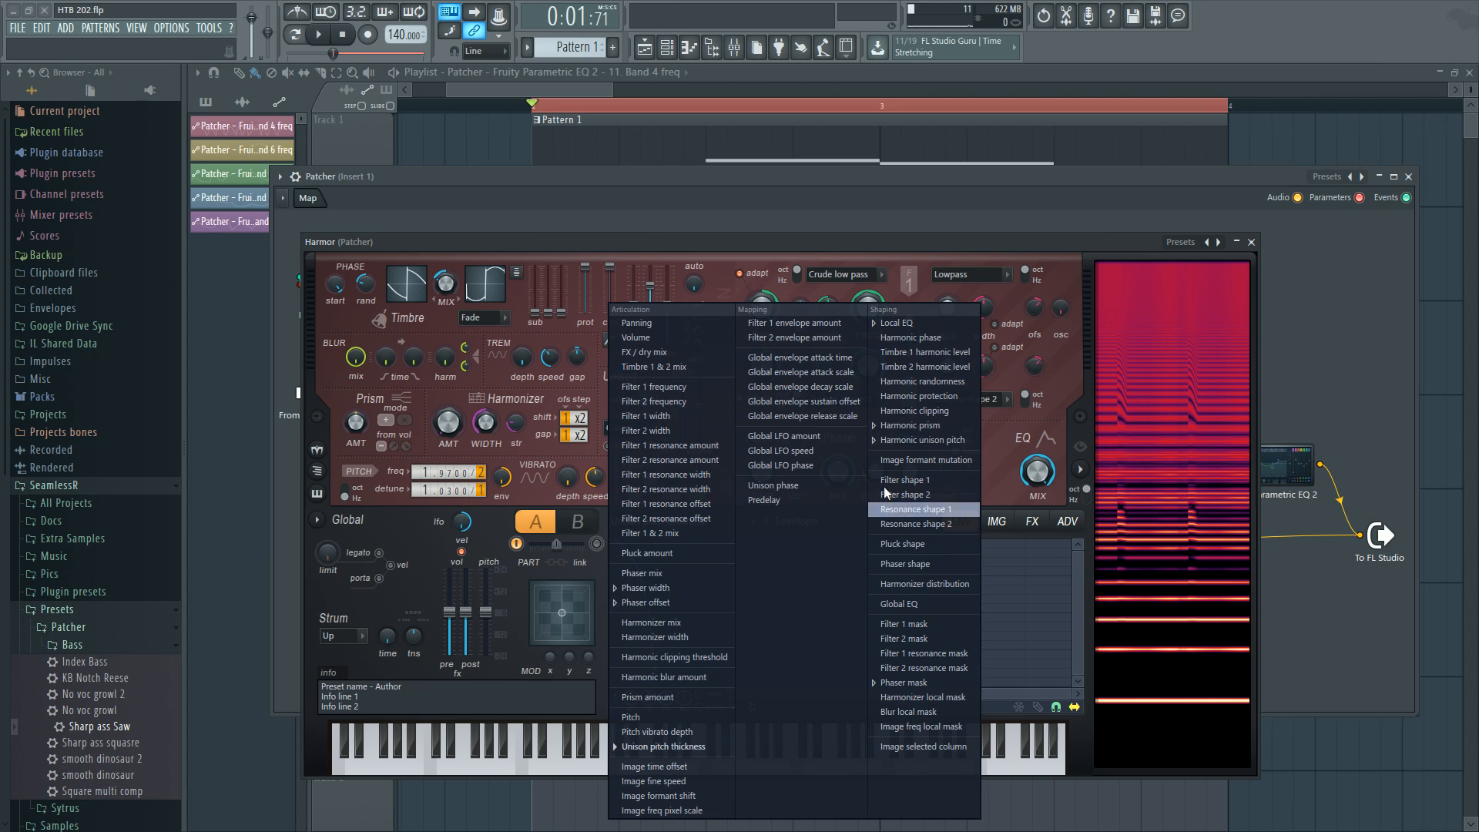
{"action": "left_click", "coordinate": [923, 444]}
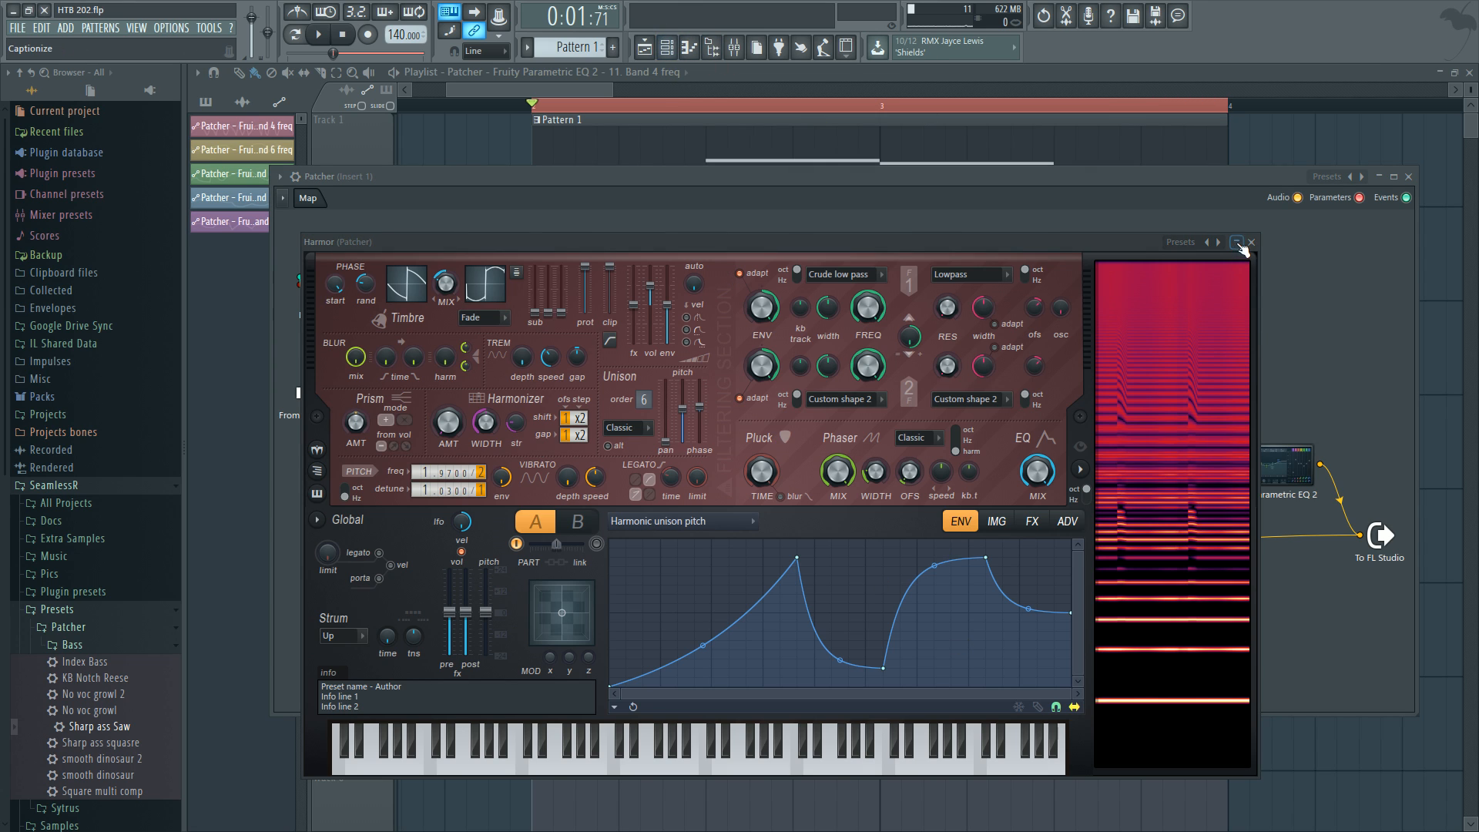
Close the Patcher's Harmor, reopen the new Harmor and load its Default preset.
{"action": "left_click", "coordinate": [1251, 242]}
{"action": "left_click", "coordinate": [774, 490]}
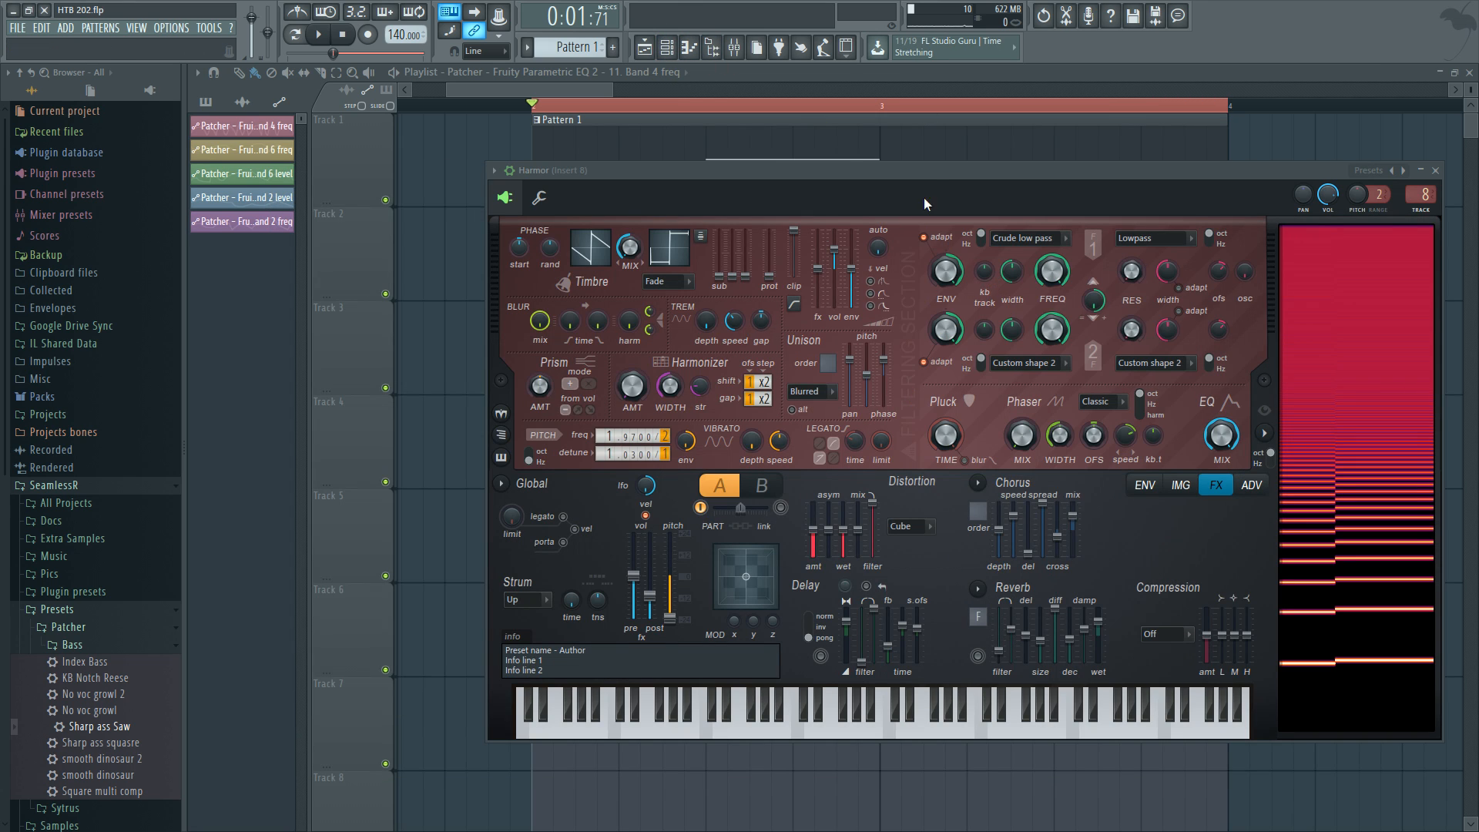
{"action": "left_click_drag", "start_coordinate": [940, 167], "coordinate": [801, 154]}
{"action": "left_click", "coordinate": [1264, 152]}
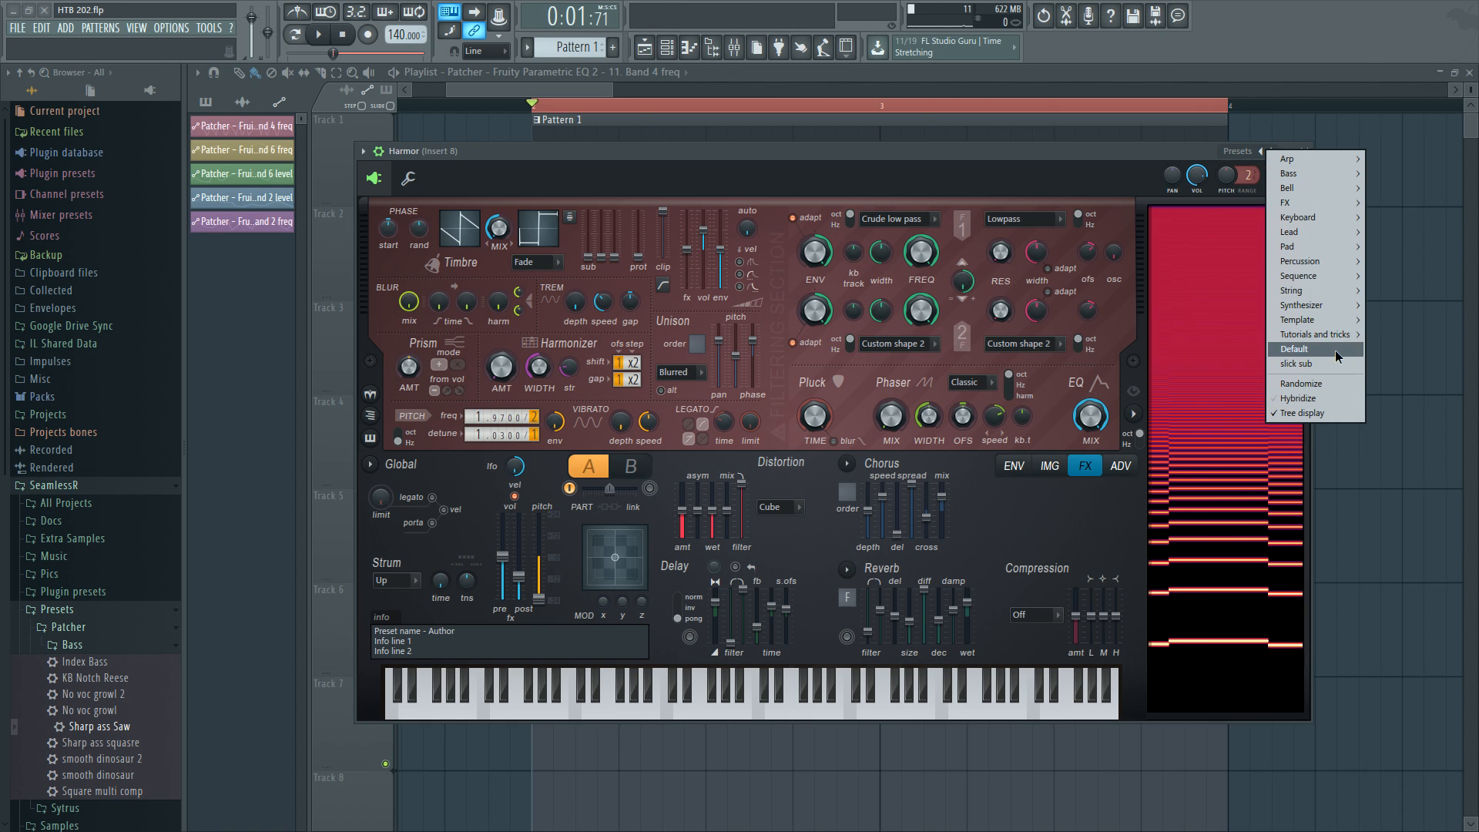
{"action": "left_click", "coordinate": [1310, 353]}
Set the unison order to 4 and raise the unison pitch thickness on the new Harmor.
{"action": "left_click_drag", "start_coordinate": [519, 557], "coordinate": [519, 582]}
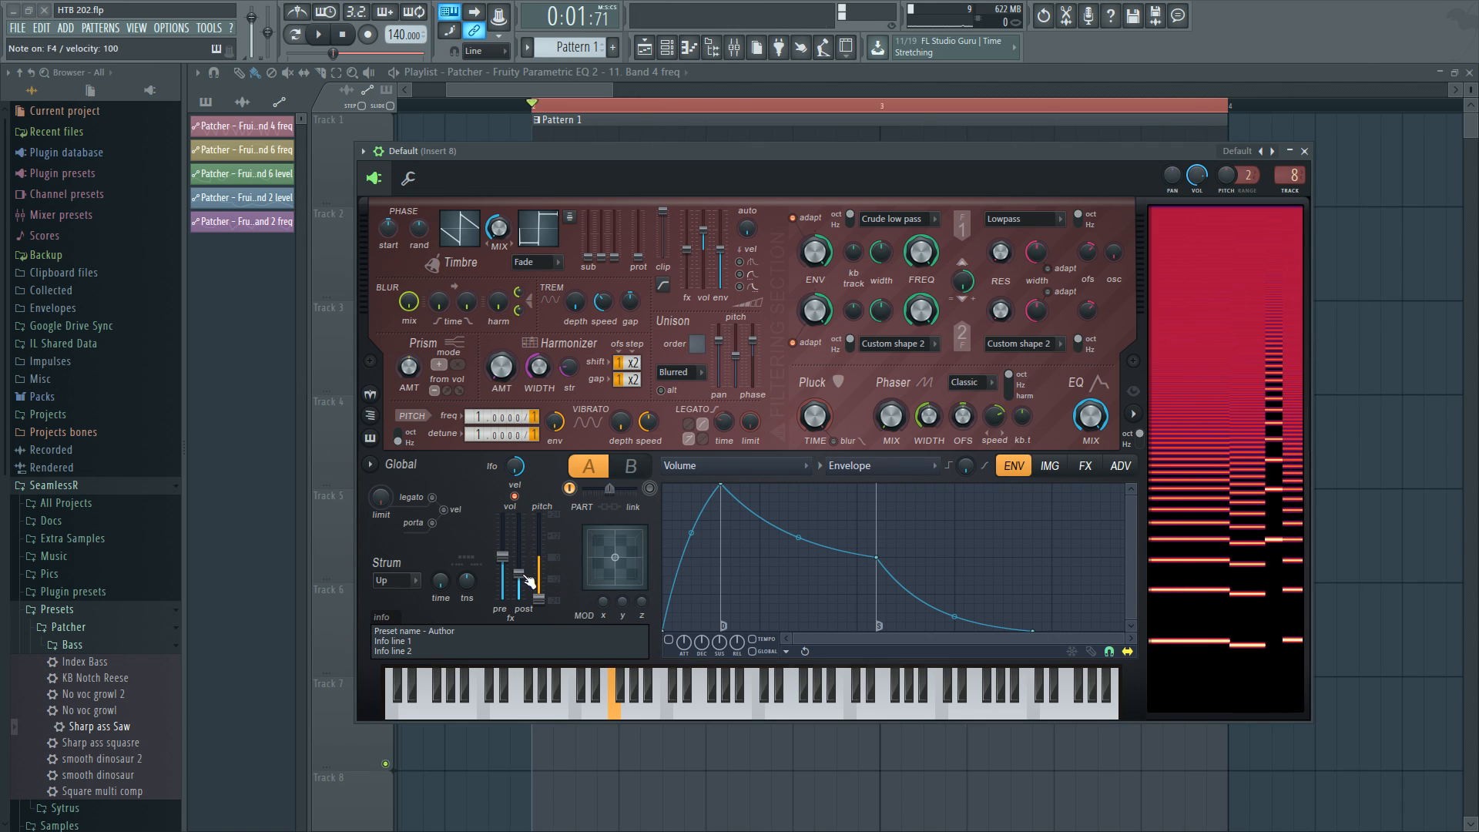
{"action": "left_click_drag", "start_coordinate": [696, 344], "coordinate": [697, 337]}
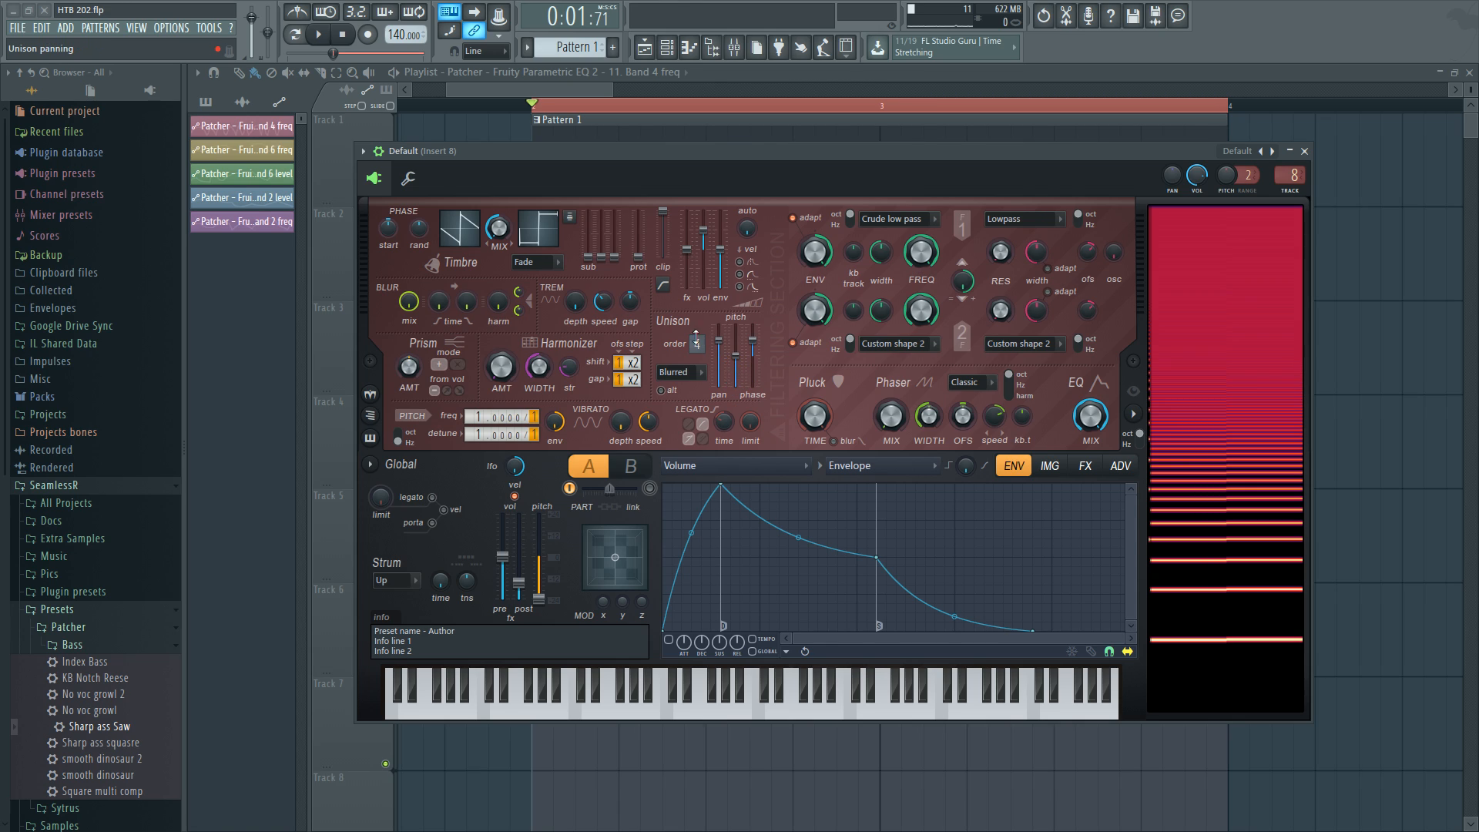
{"action": "left_click_drag", "start_coordinate": [753, 346], "coordinate": [763, 357]}
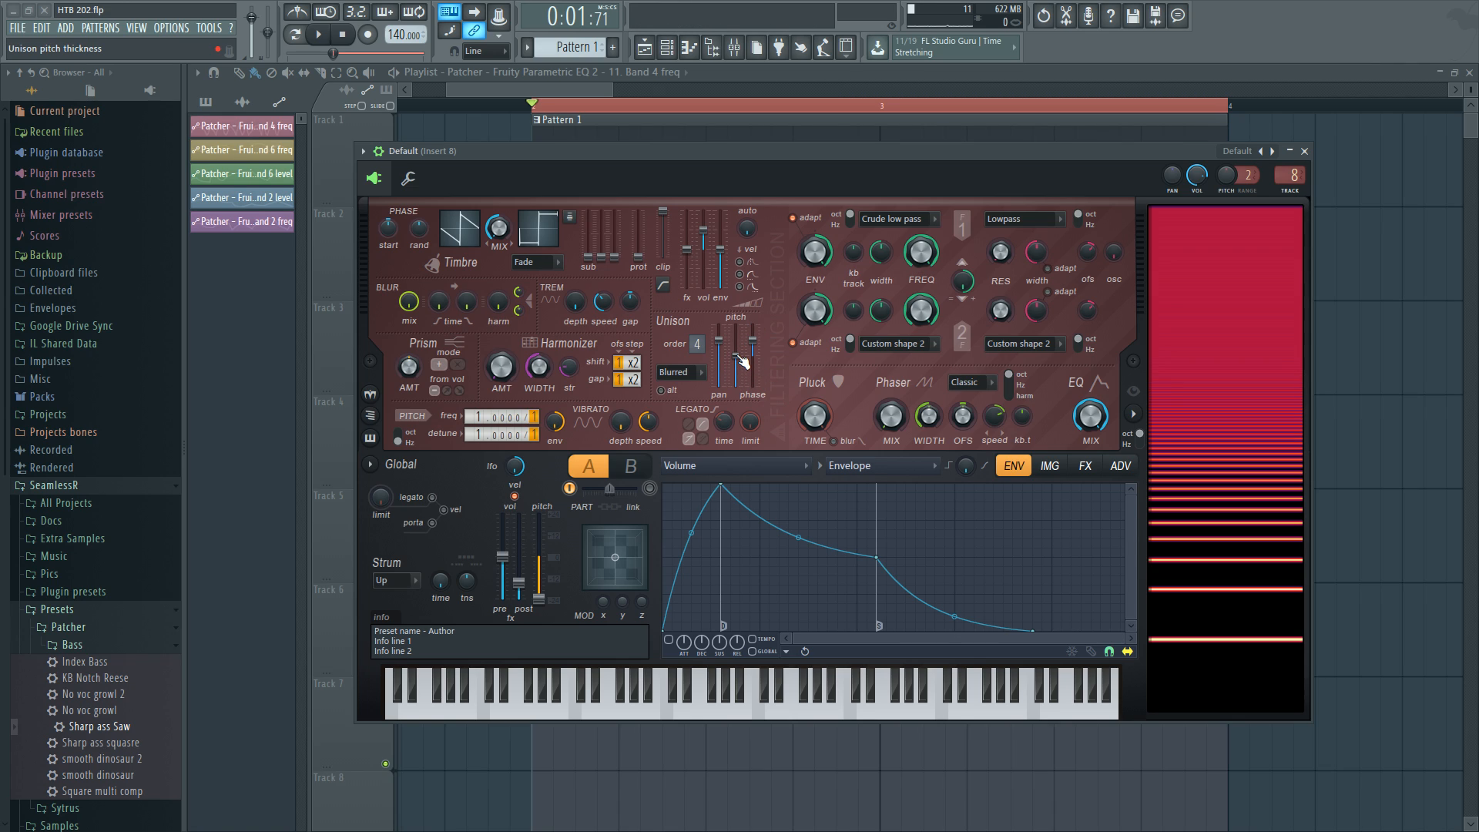
{"action": "left_click_drag", "start_coordinate": [741, 360], "coordinate": [721, 386]}
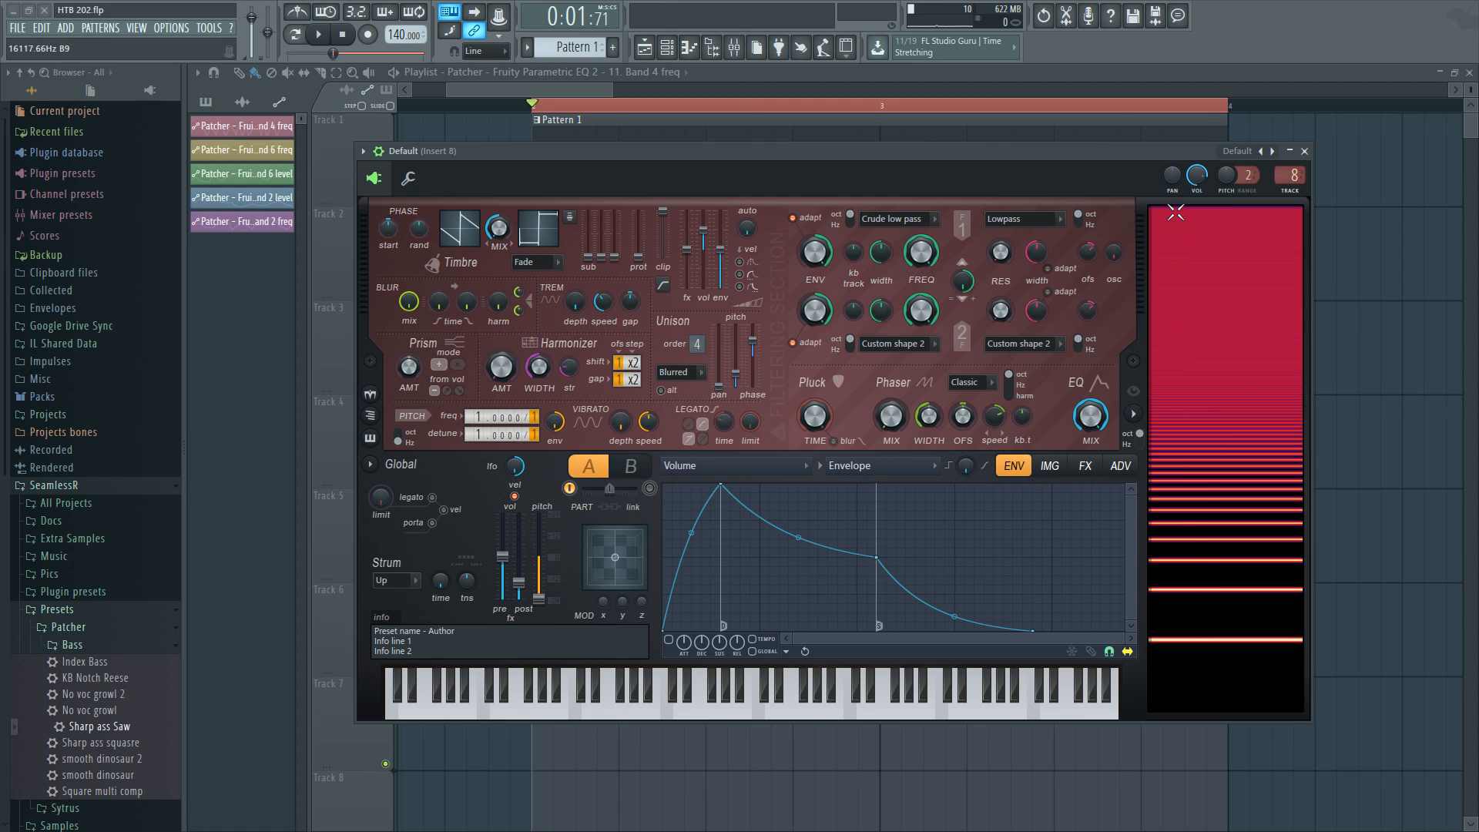
Draw a harmonic unison pitch envelope with a raised block in the middle, then play the song.
{"action": "left_click", "coordinate": [777, 469]}
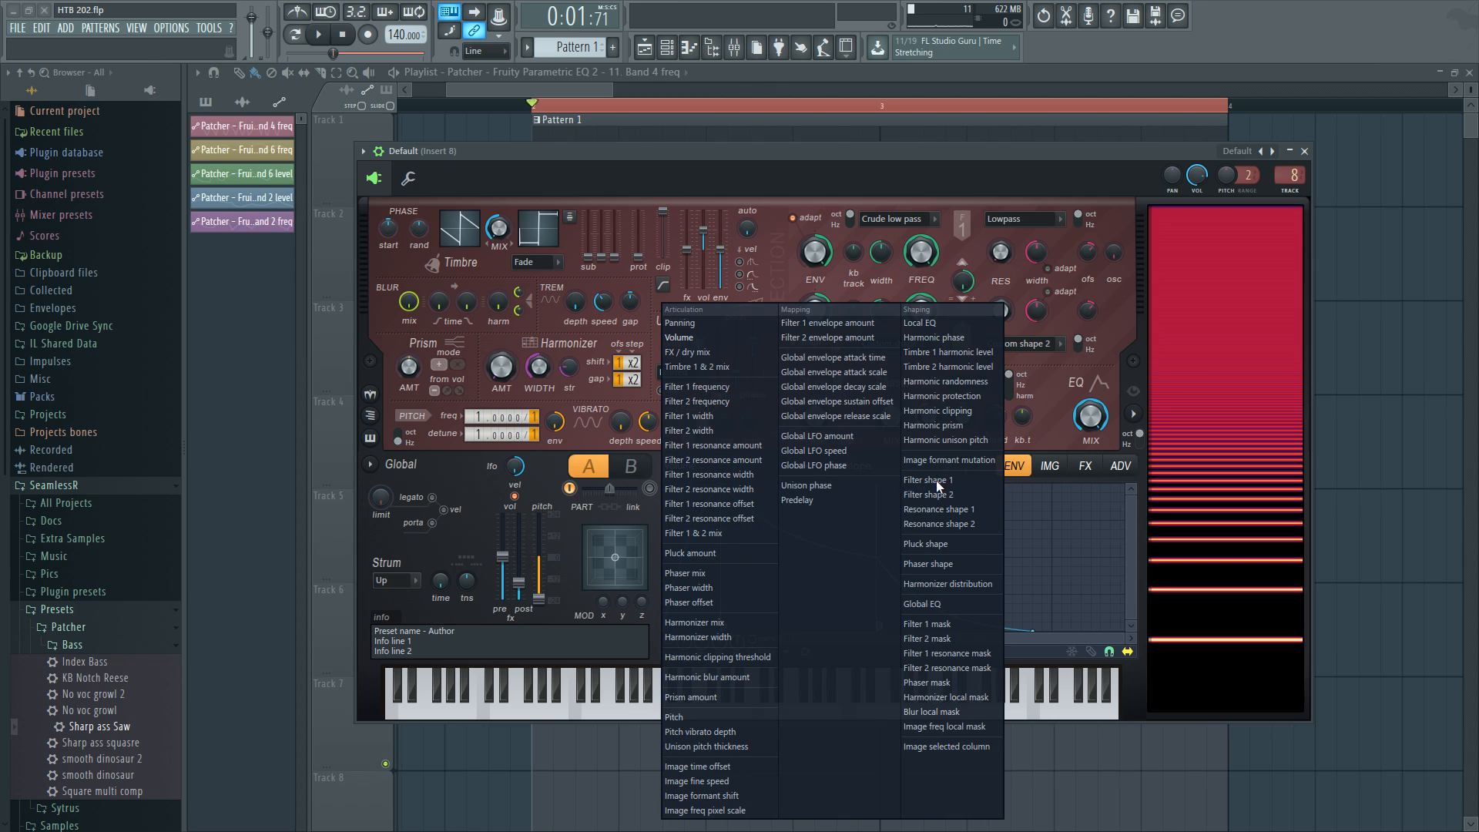
{"action": "left_click", "coordinate": [944, 439]}
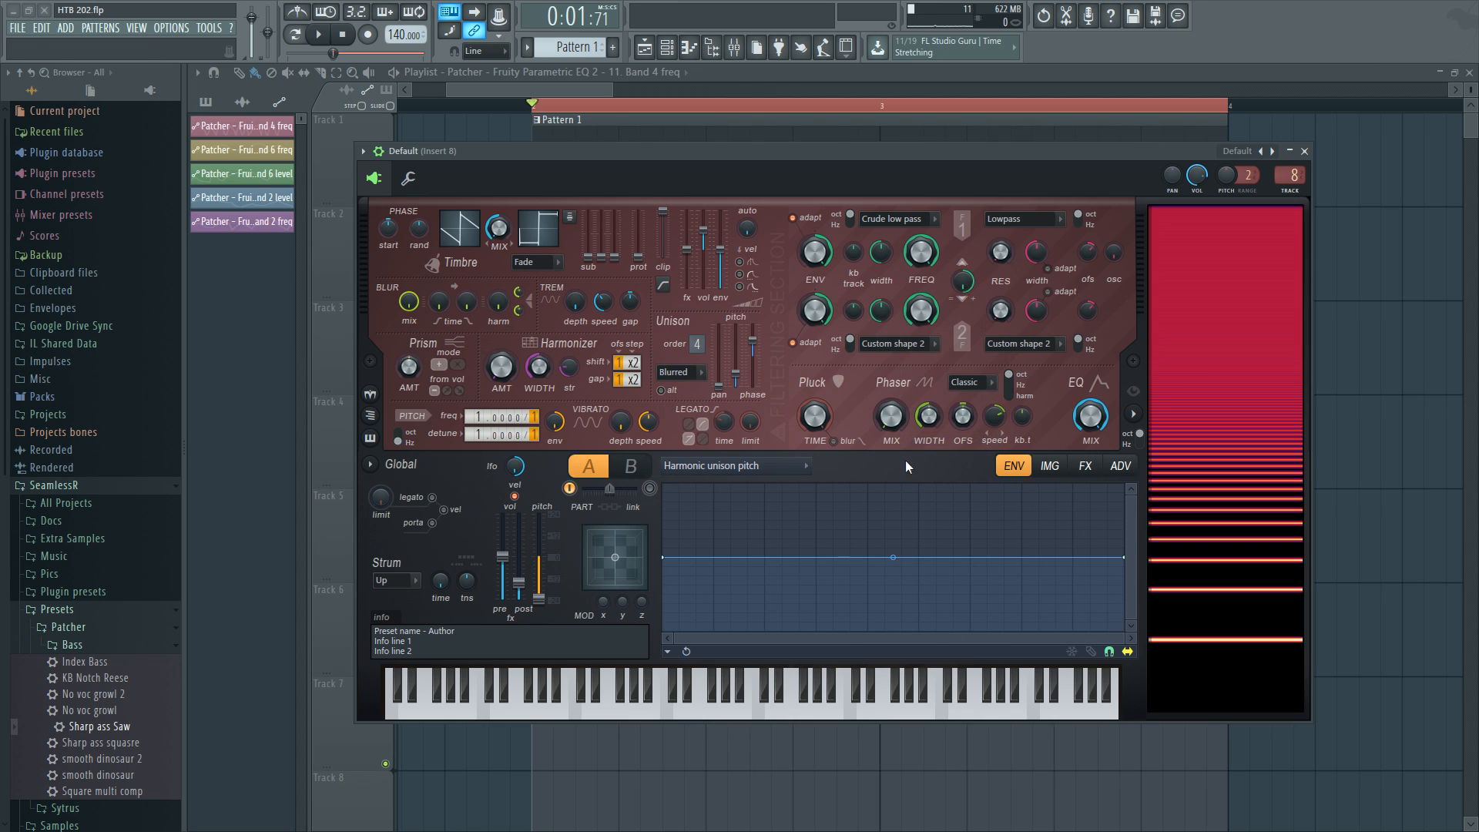
{"action": "right_click", "coordinate": [867, 557]}
{"action": "right_click", "coordinate": [918, 557]}
{"action": "right_click", "coordinate": [850, 557]}
{"action": "left_click_drag", "start_coordinate": [851, 557], "coordinate": [867, 641]}
{"action": "left_click_drag", "start_coordinate": [664, 559], "coordinate": [667, 640]}
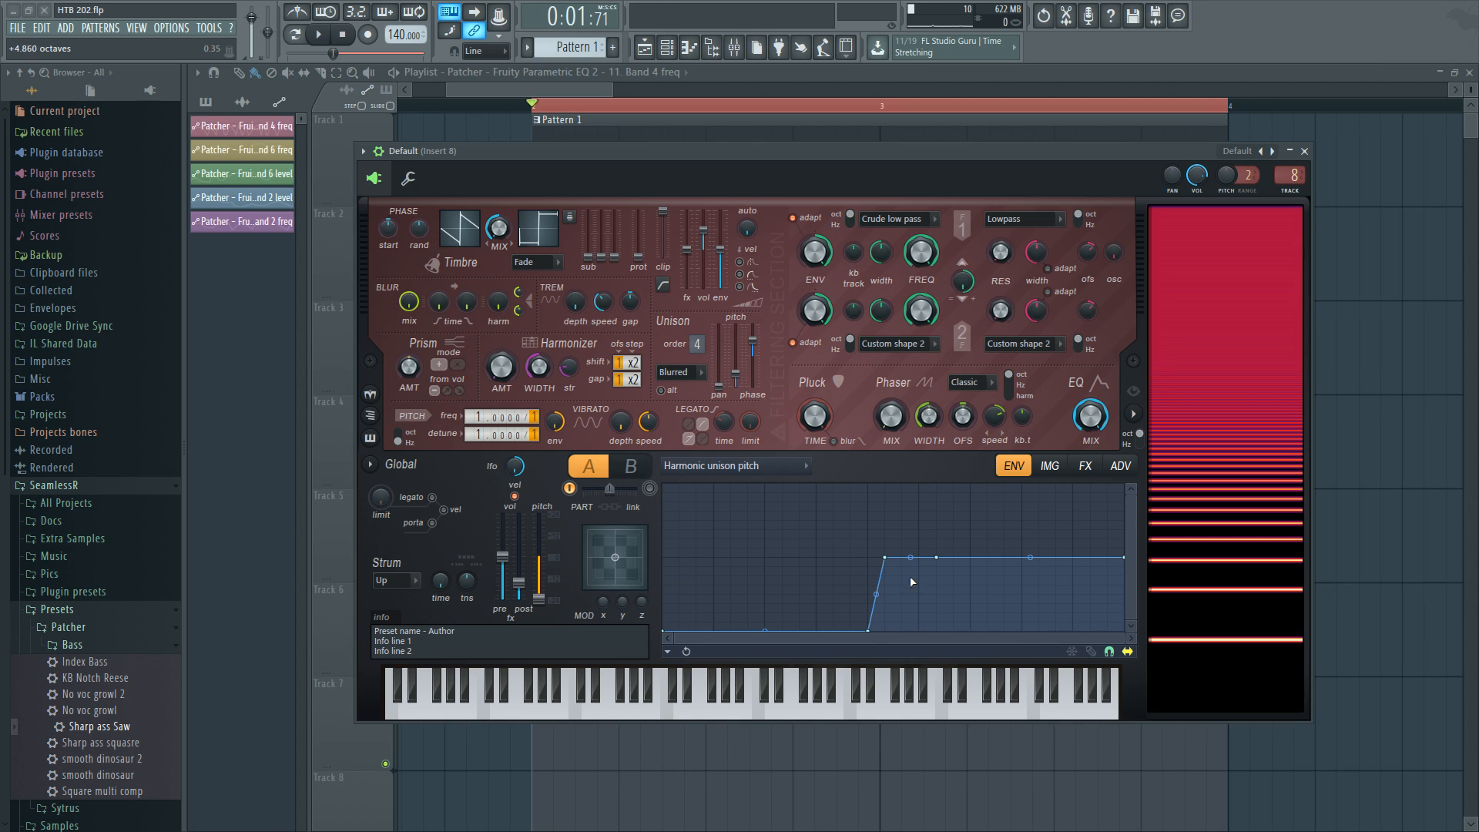
{"action": "left_click_drag", "start_coordinate": [885, 558], "coordinate": [918, 633]}
{"action": "right_click", "coordinate": [952, 568]}
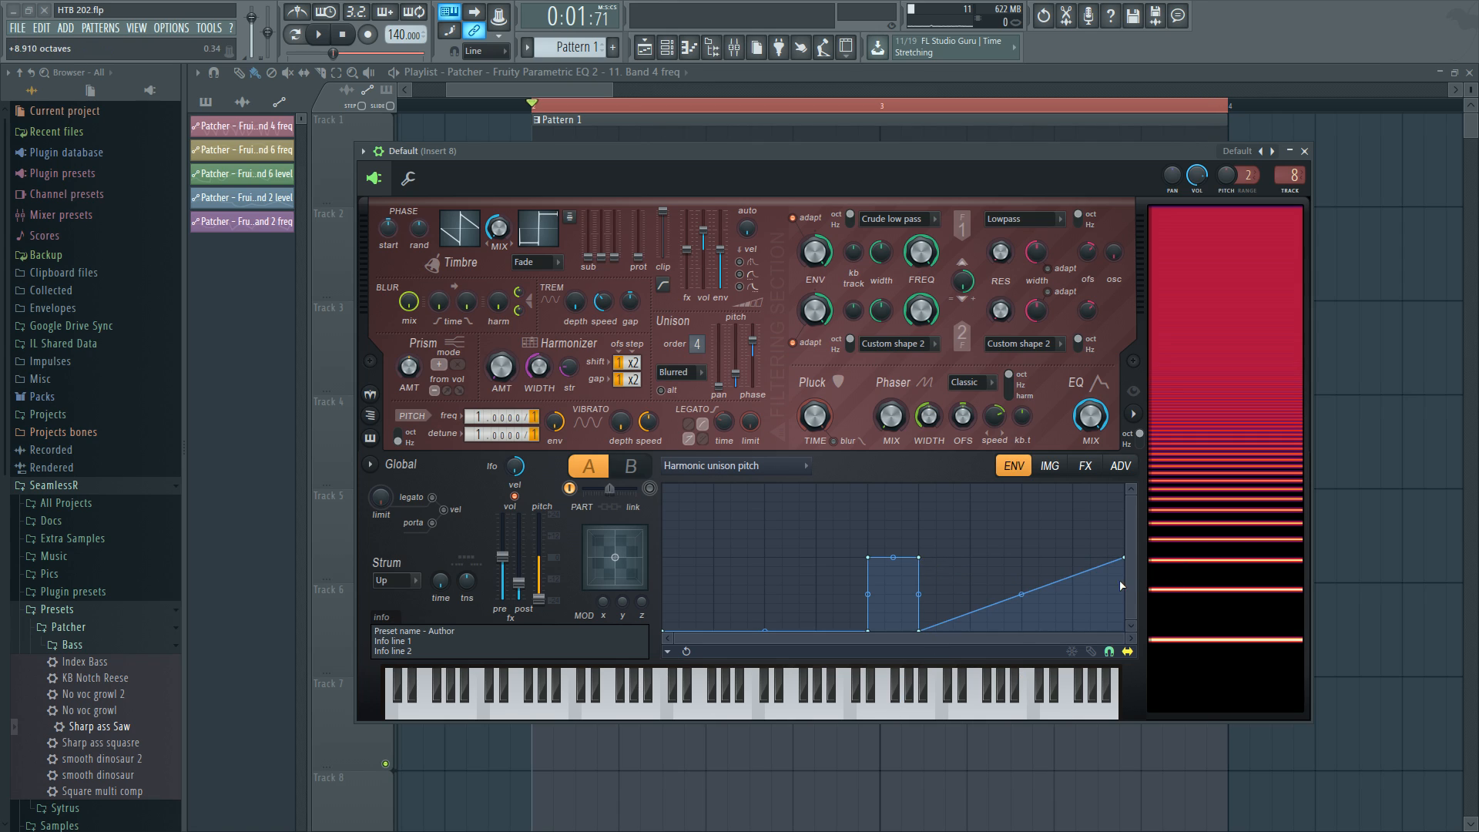
{"action": "left_click_drag", "start_coordinate": [1123, 556], "coordinate": [1123, 634]}
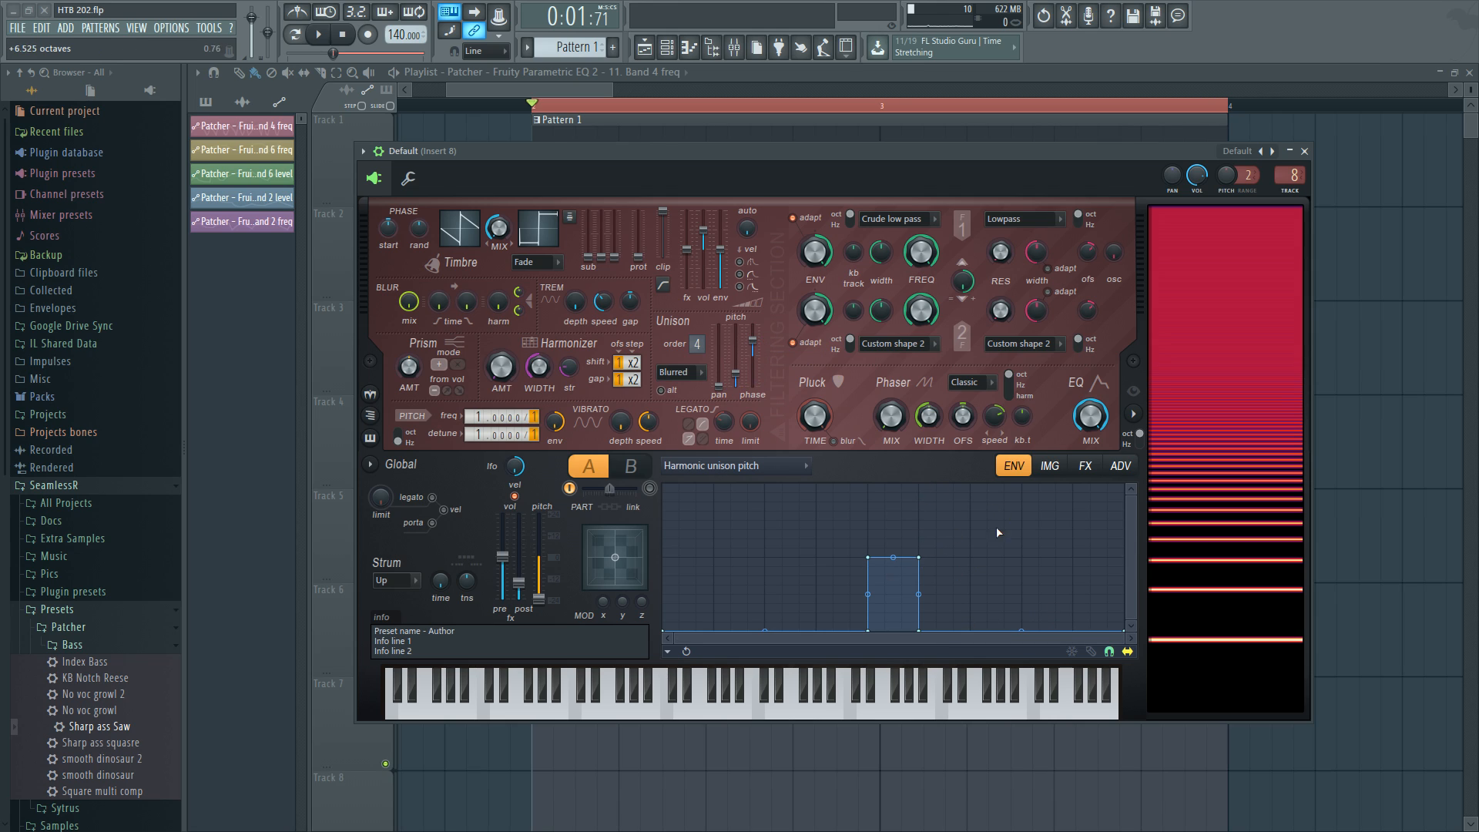
{"action": "key", "text": "space"}
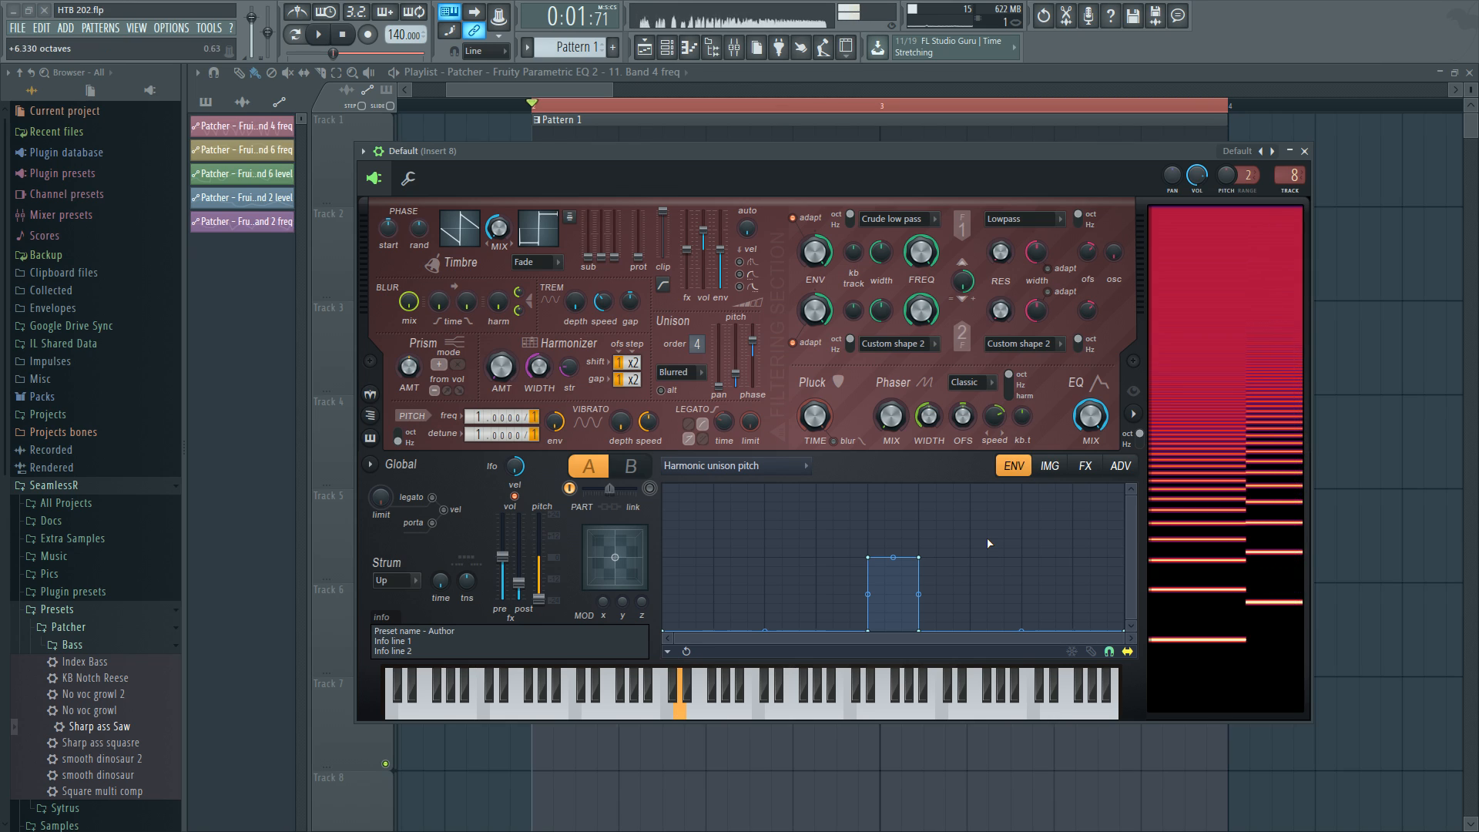
Reshape the harmonic unison pitch envelope into a tall peak sloping down to the right, and close the new Harmor.
{"action": "left_click_drag", "start_coordinate": [918, 557], "coordinate": [920, 483]}
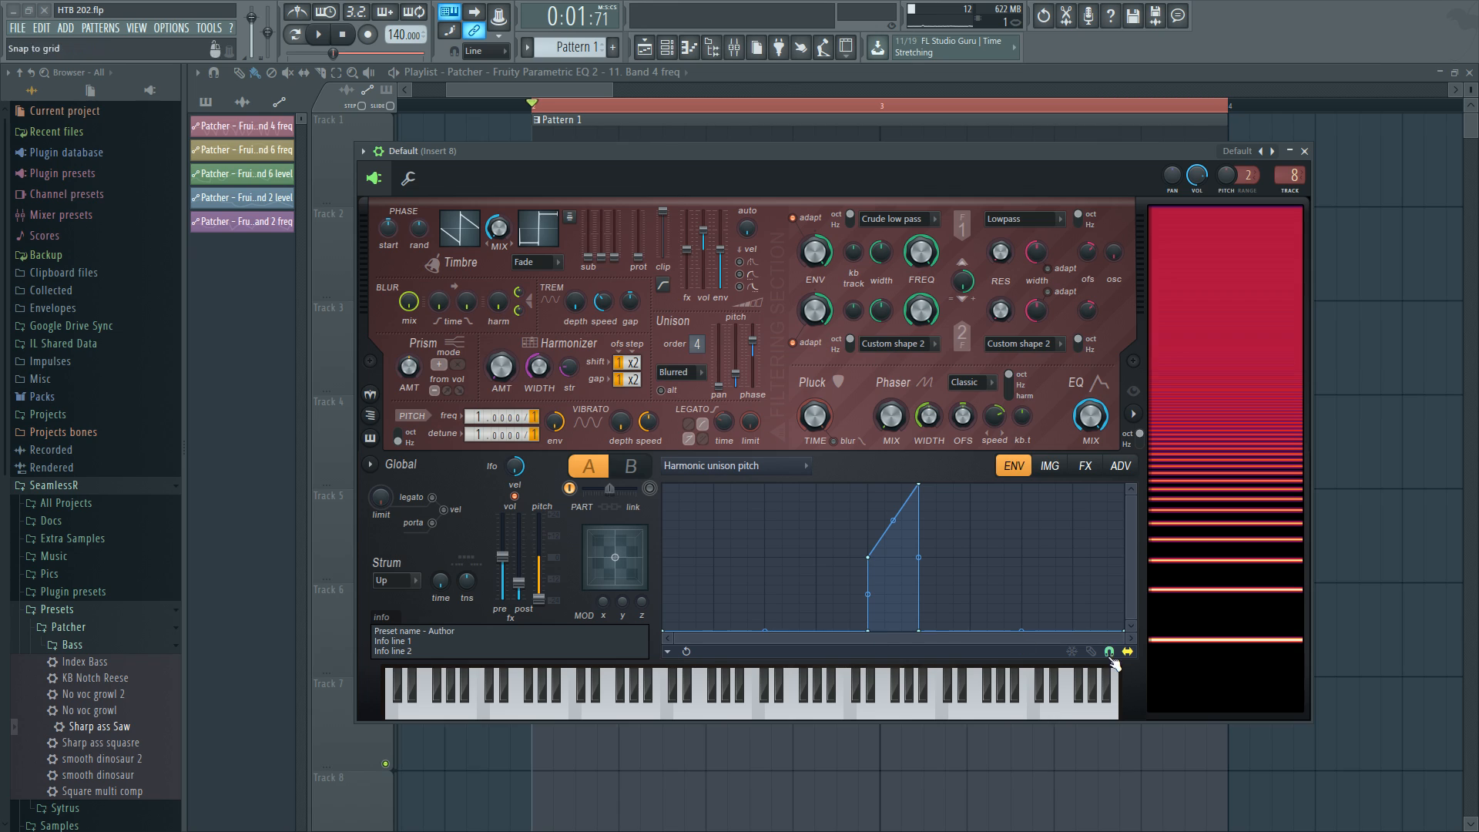
{"action": "left_click_drag", "start_coordinate": [868, 631], "coordinate": [1022, 632]}
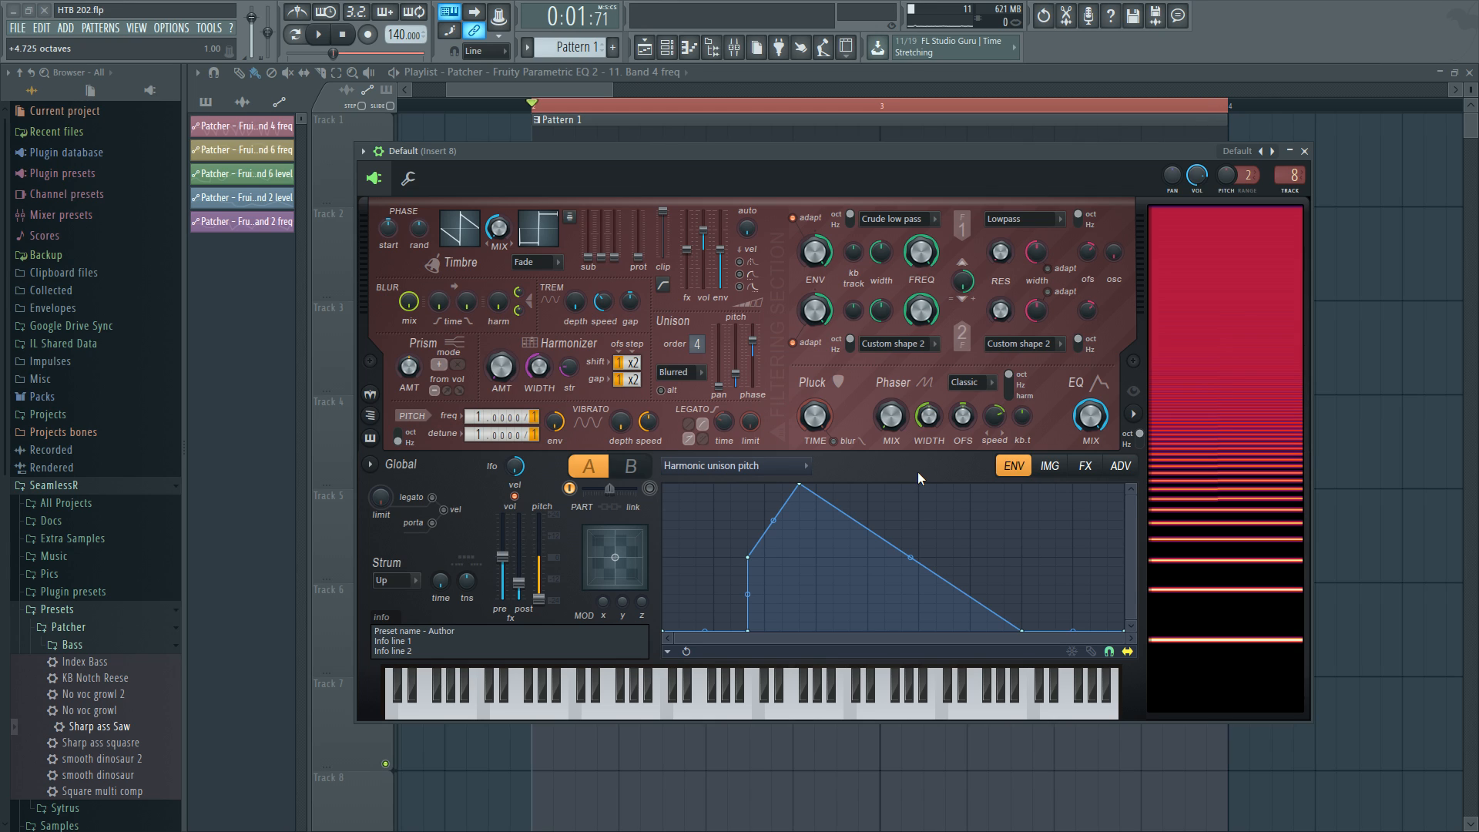
{"action": "left_click", "coordinate": [1304, 151]}
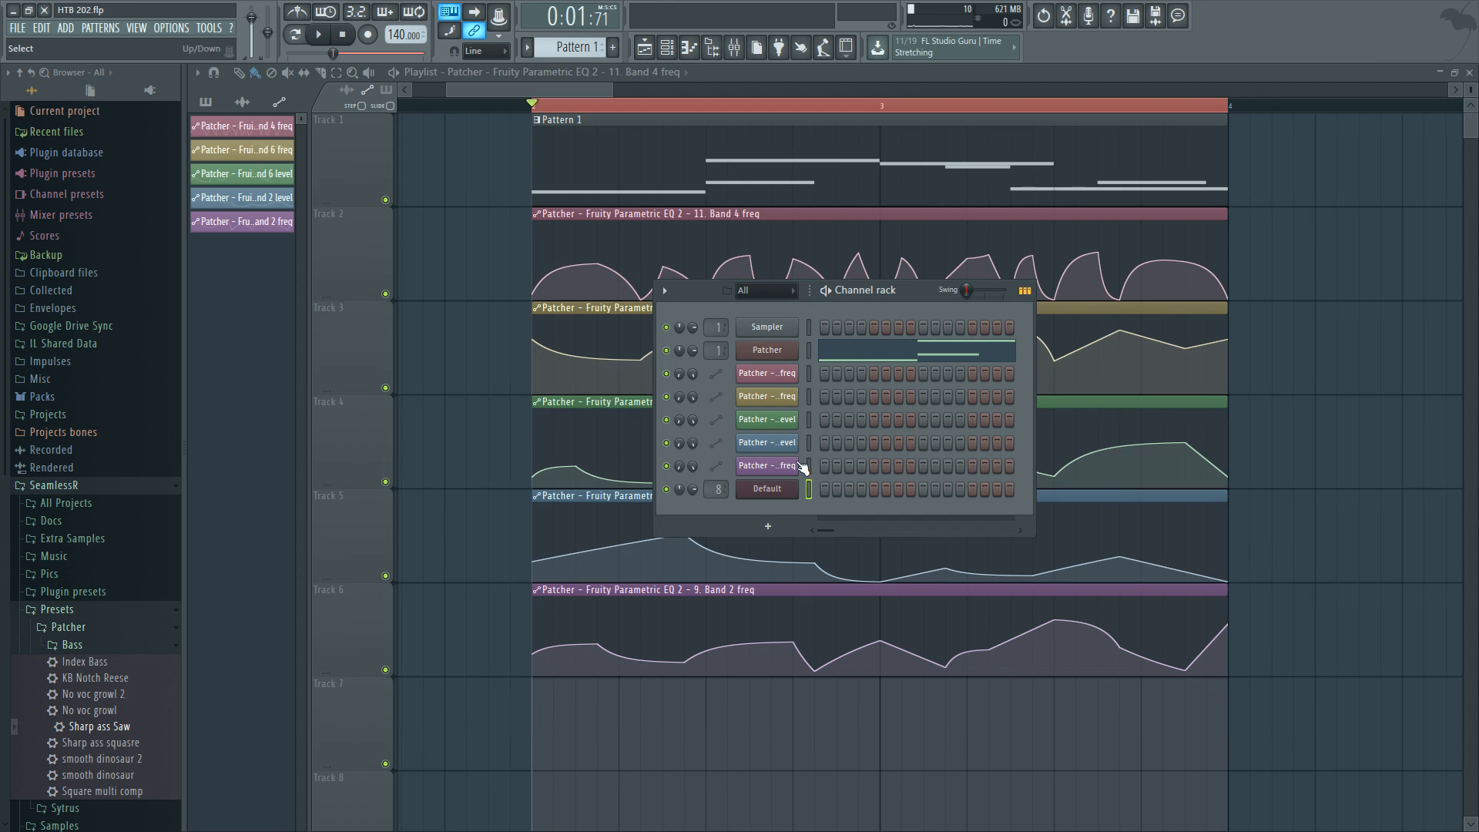
Open the Patcher's Harmor and examine its unison mode options.
{"action": "left_click", "coordinate": [783, 352]}
{"action": "left_click", "coordinate": [345, 631]}
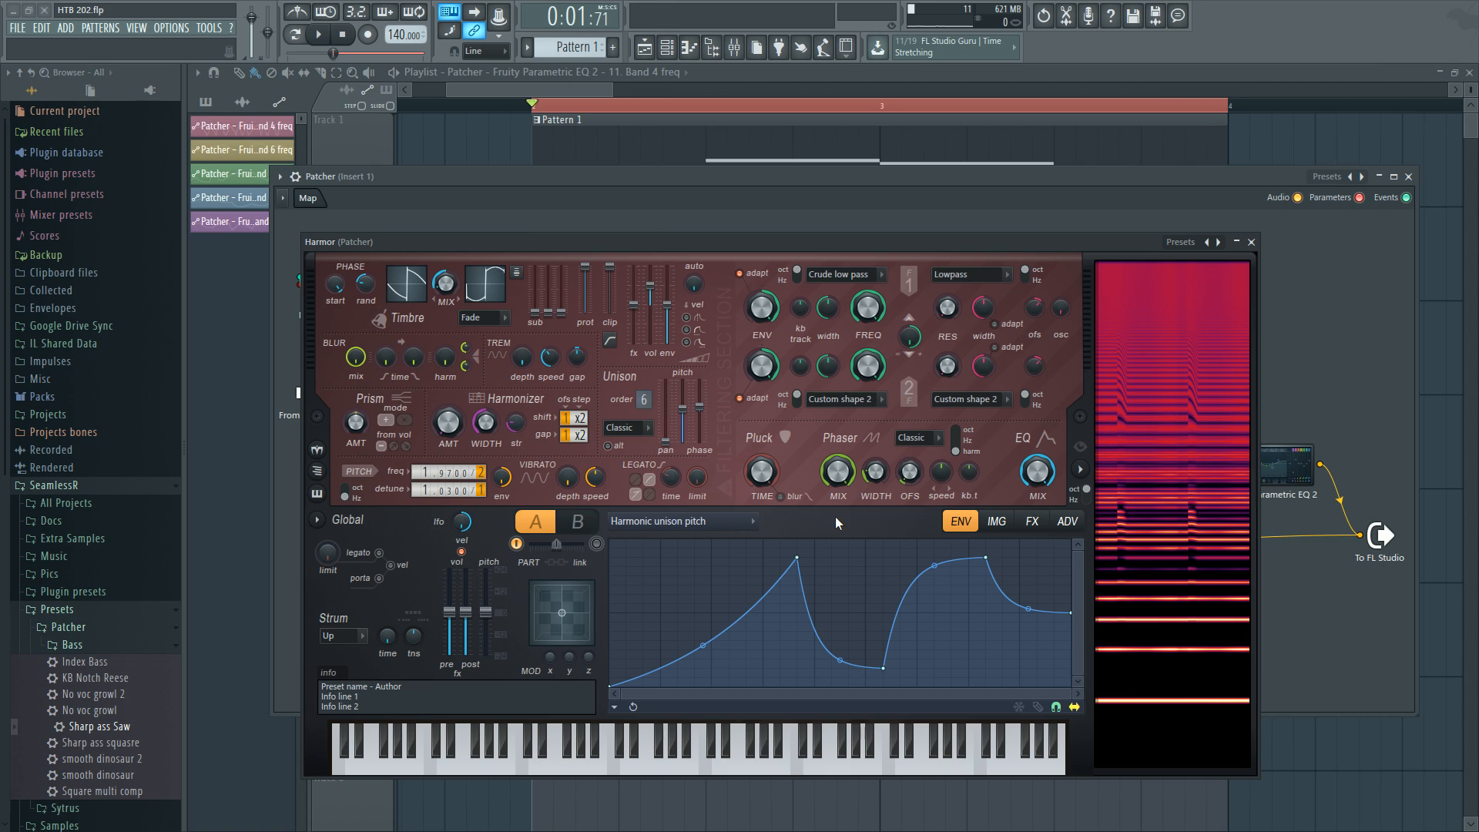
{"action": "left_click", "coordinate": [625, 428]}
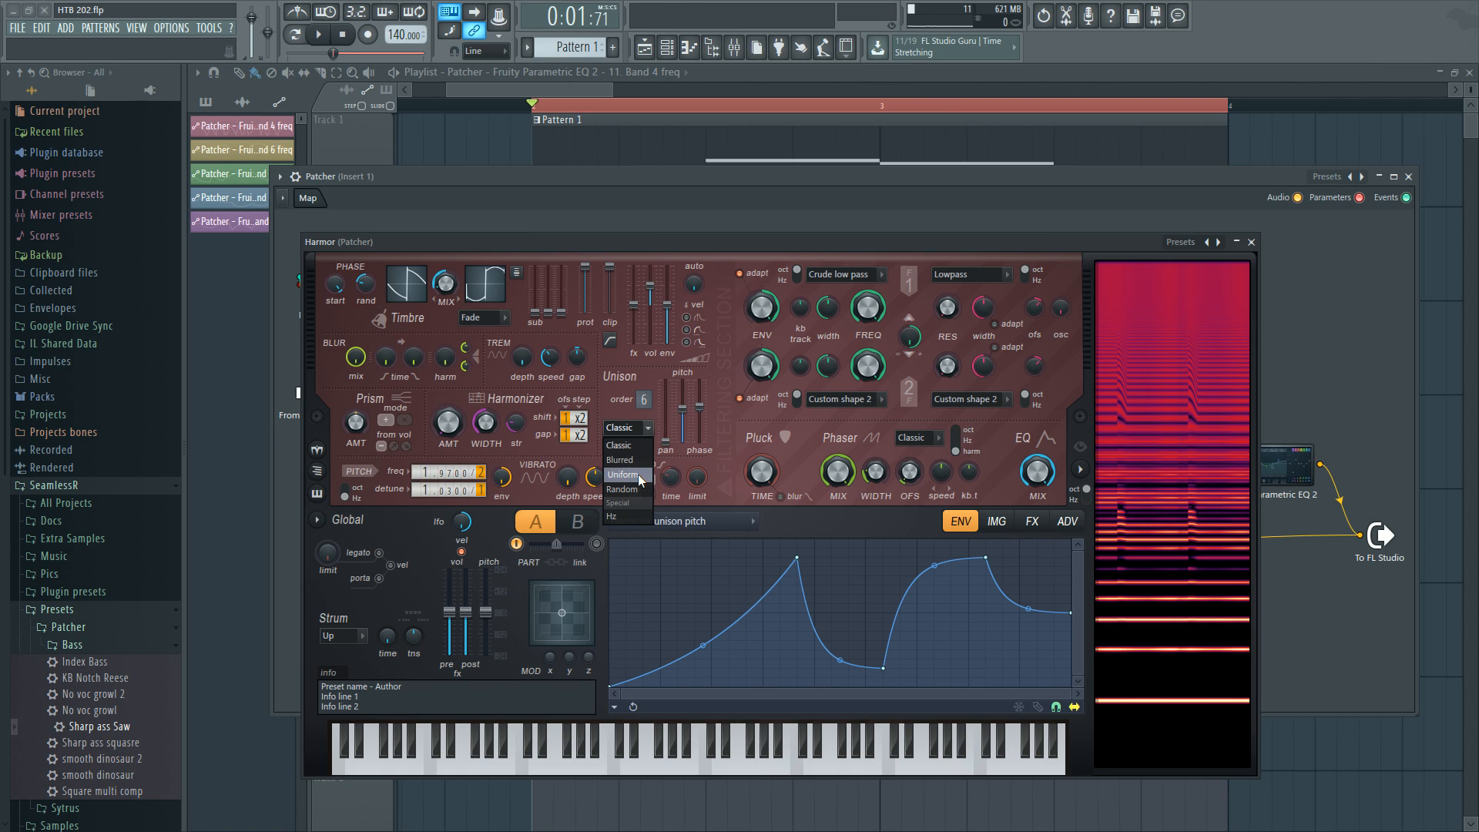
{"action": "left_click", "coordinate": [724, 441]}
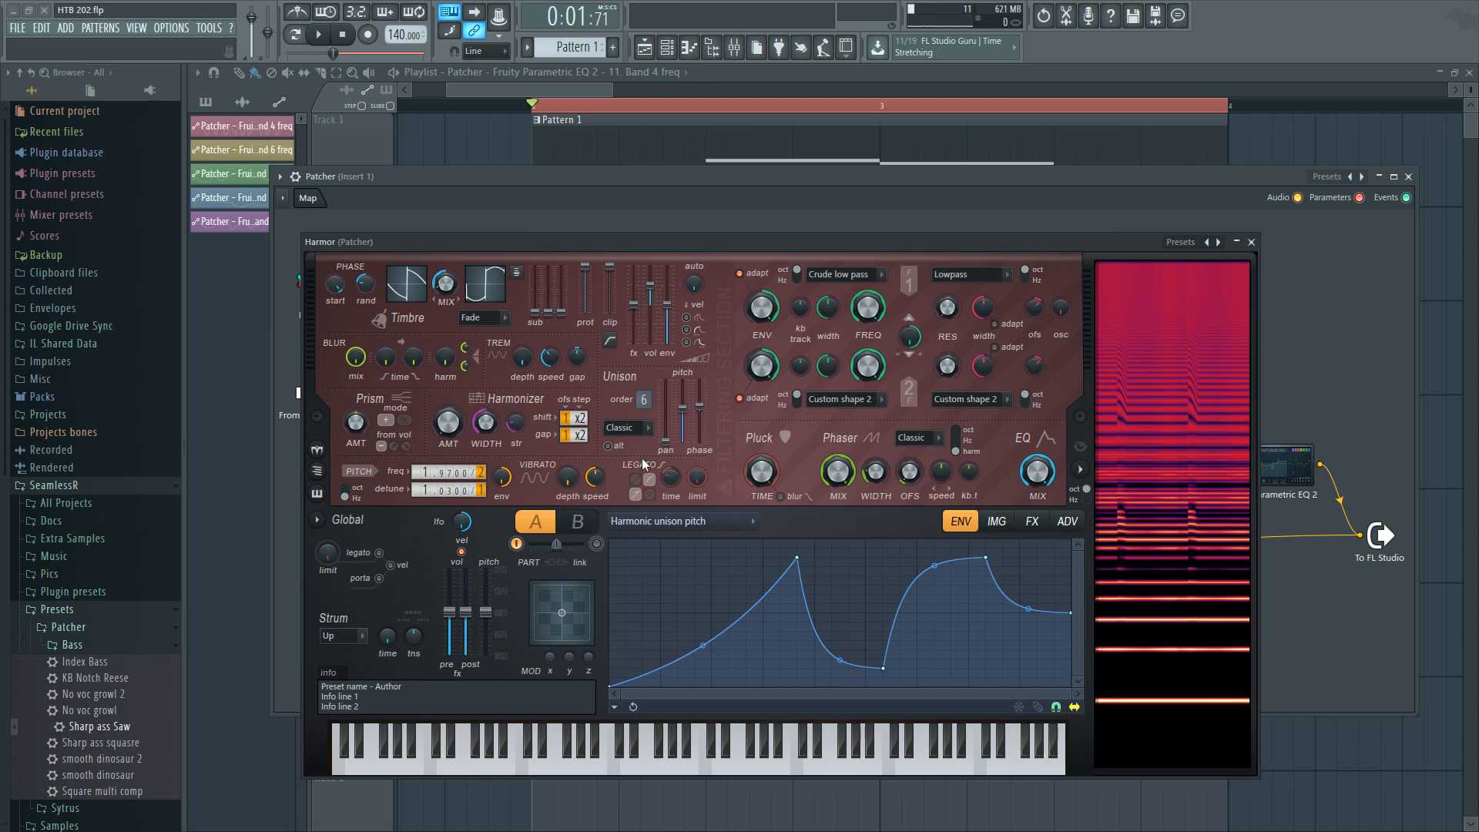
{"action": "left_click", "coordinate": [627, 430]}
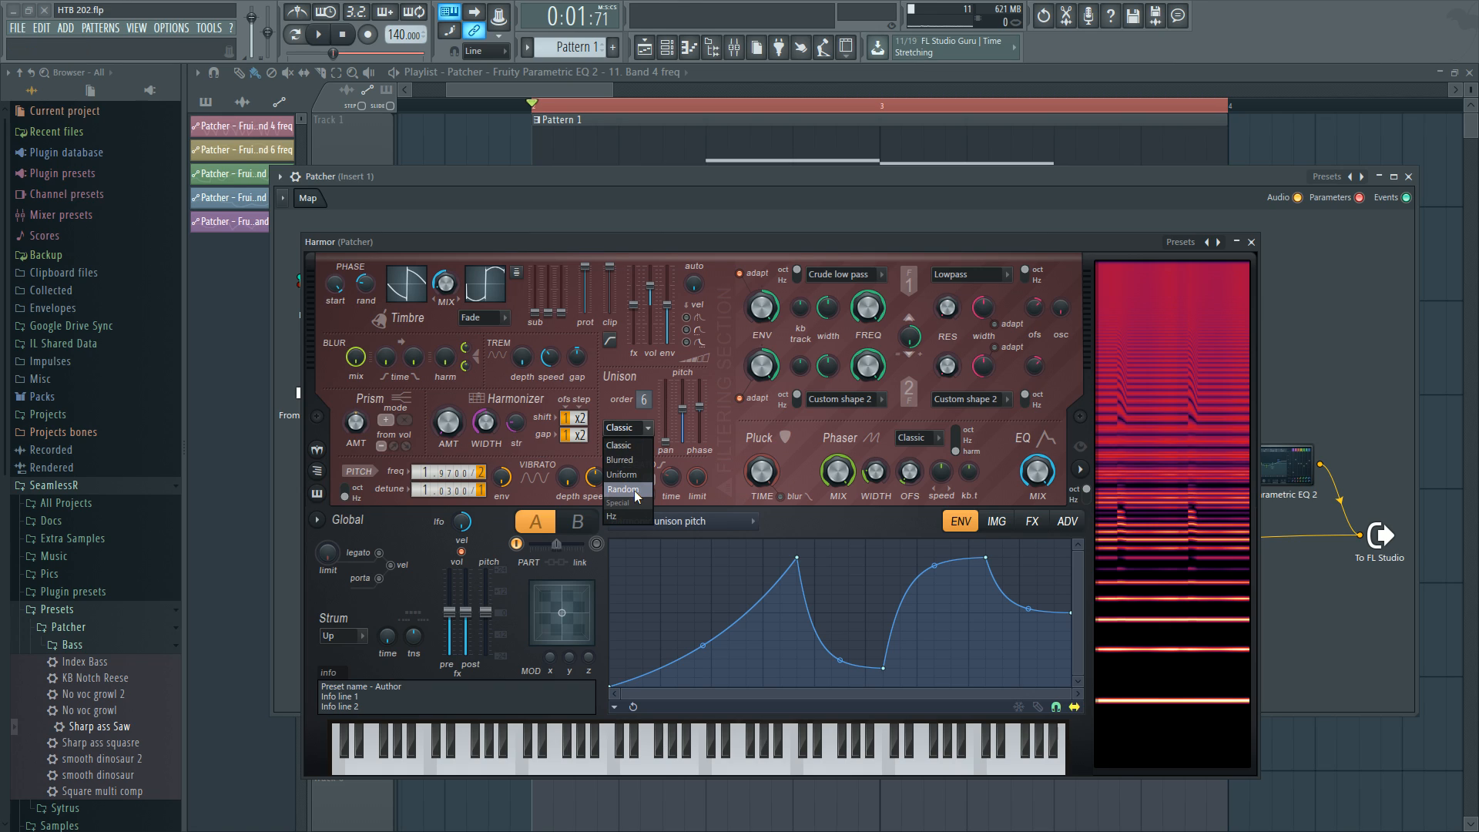
{"action": "left_click", "coordinate": [721, 431]}
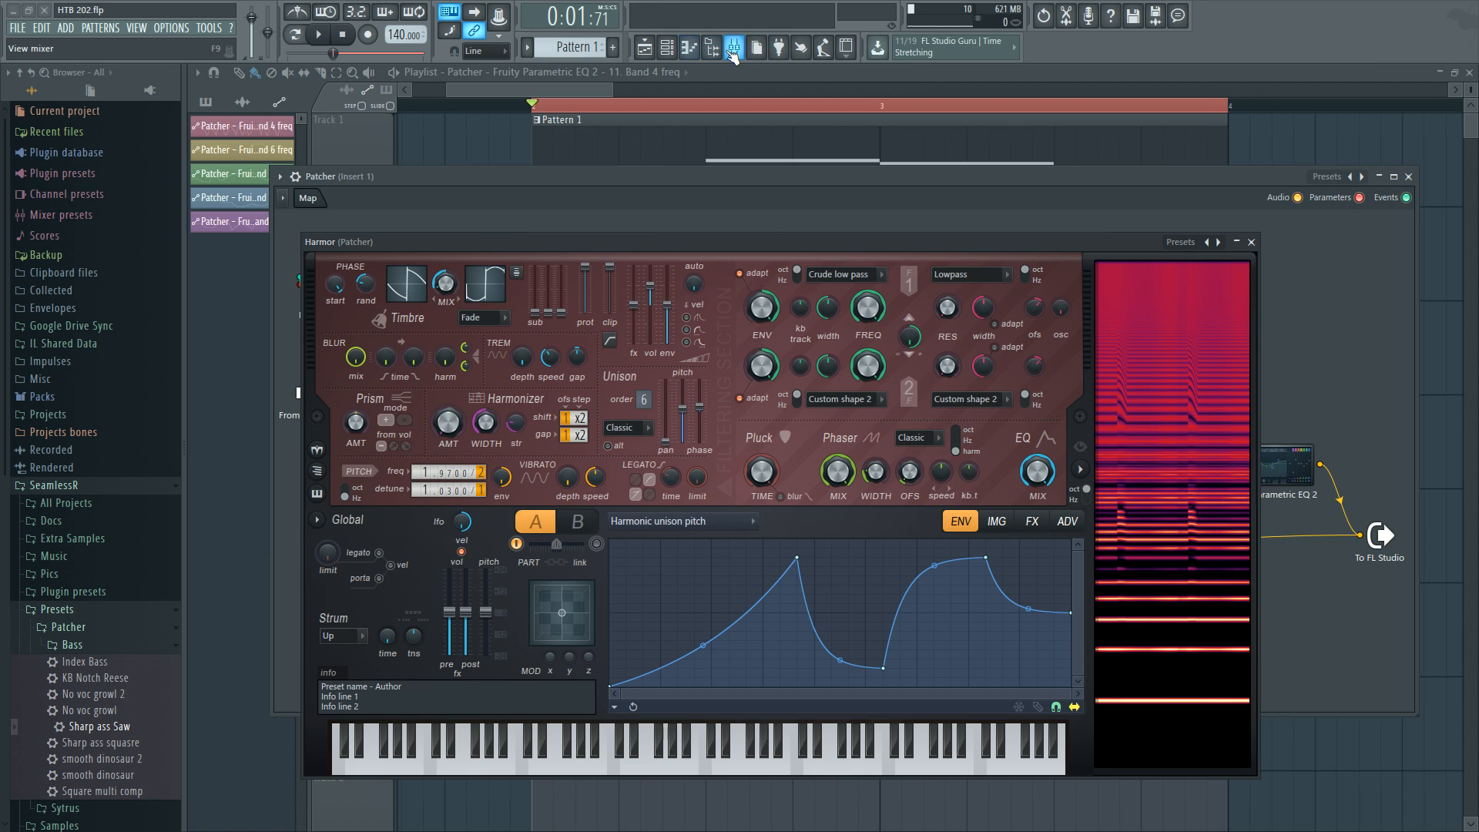
Browse the mixer, the Patcher's Parametric EQ 2 and its Harmor window.
{"action": "left_click", "coordinate": [734, 47]}
{"action": "left_click", "coordinate": [1251, 241]}
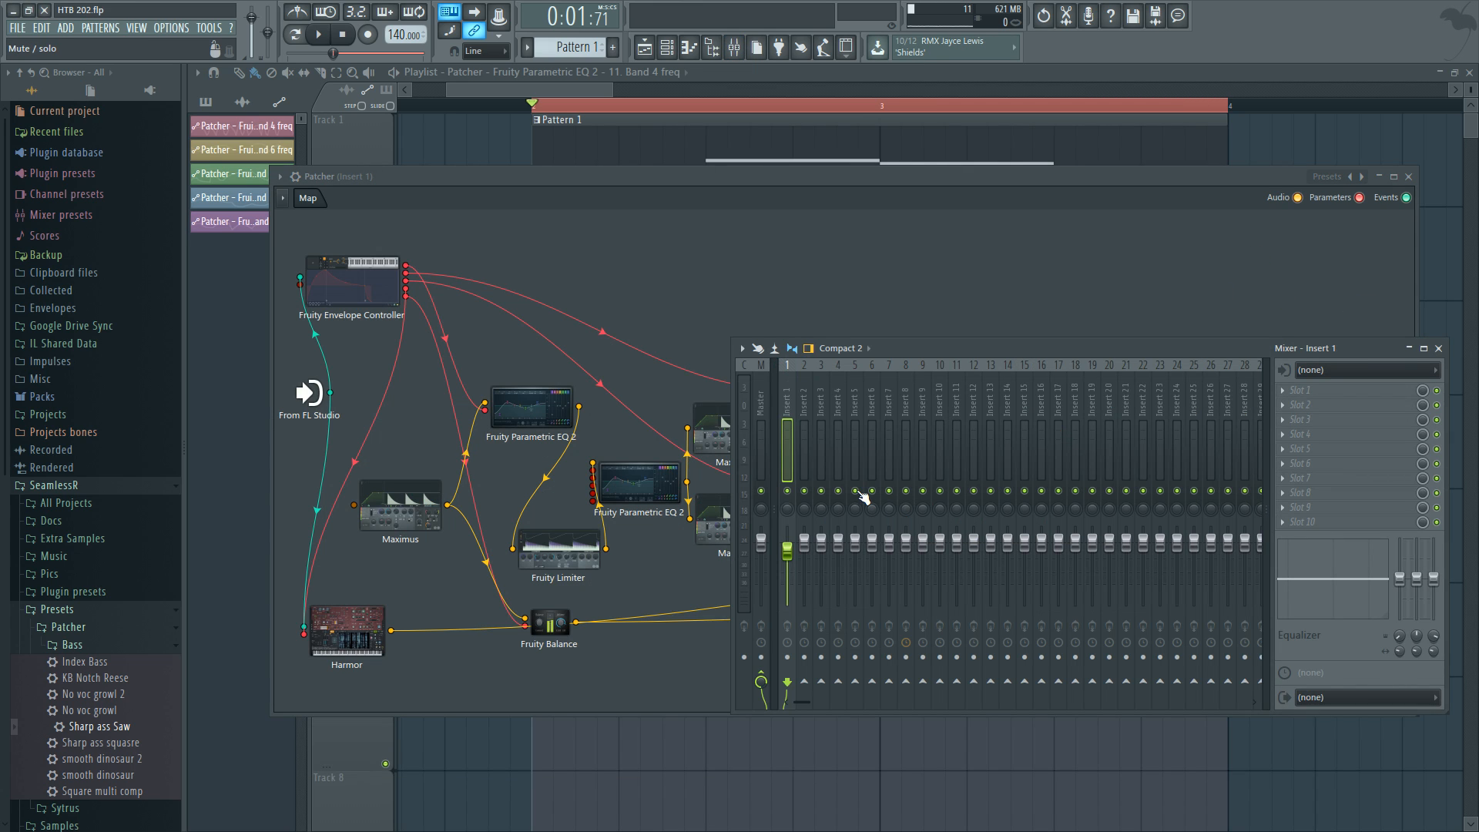
{"action": "double_click", "coordinate": [653, 482]}
{"action": "left_click_drag", "start_coordinate": [928, 373], "coordinate": [906, 302]}
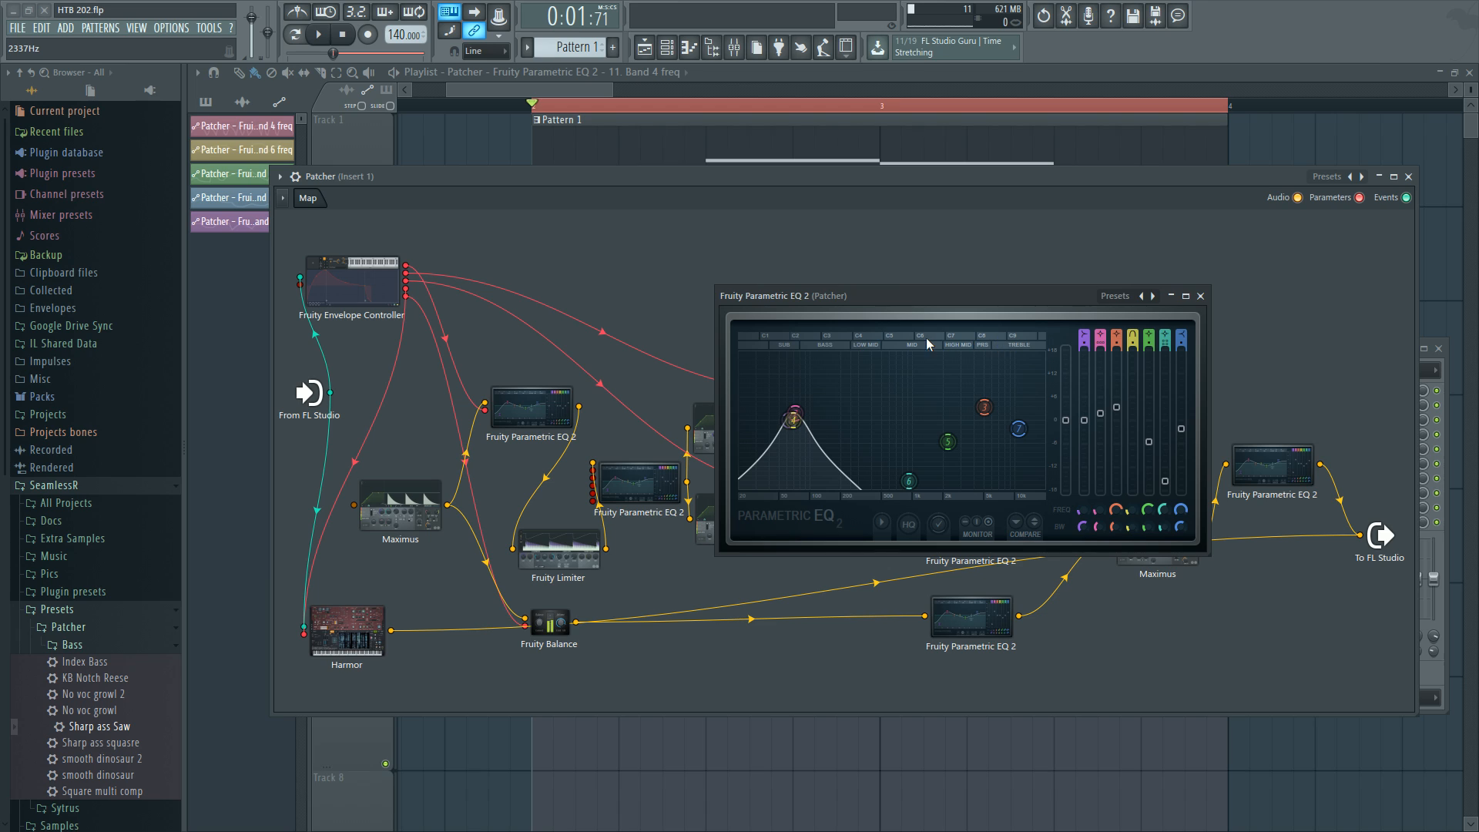
{"action": "left_click_drag", "start_coordinate": [882, 302], "coordinate": [877, 285]}
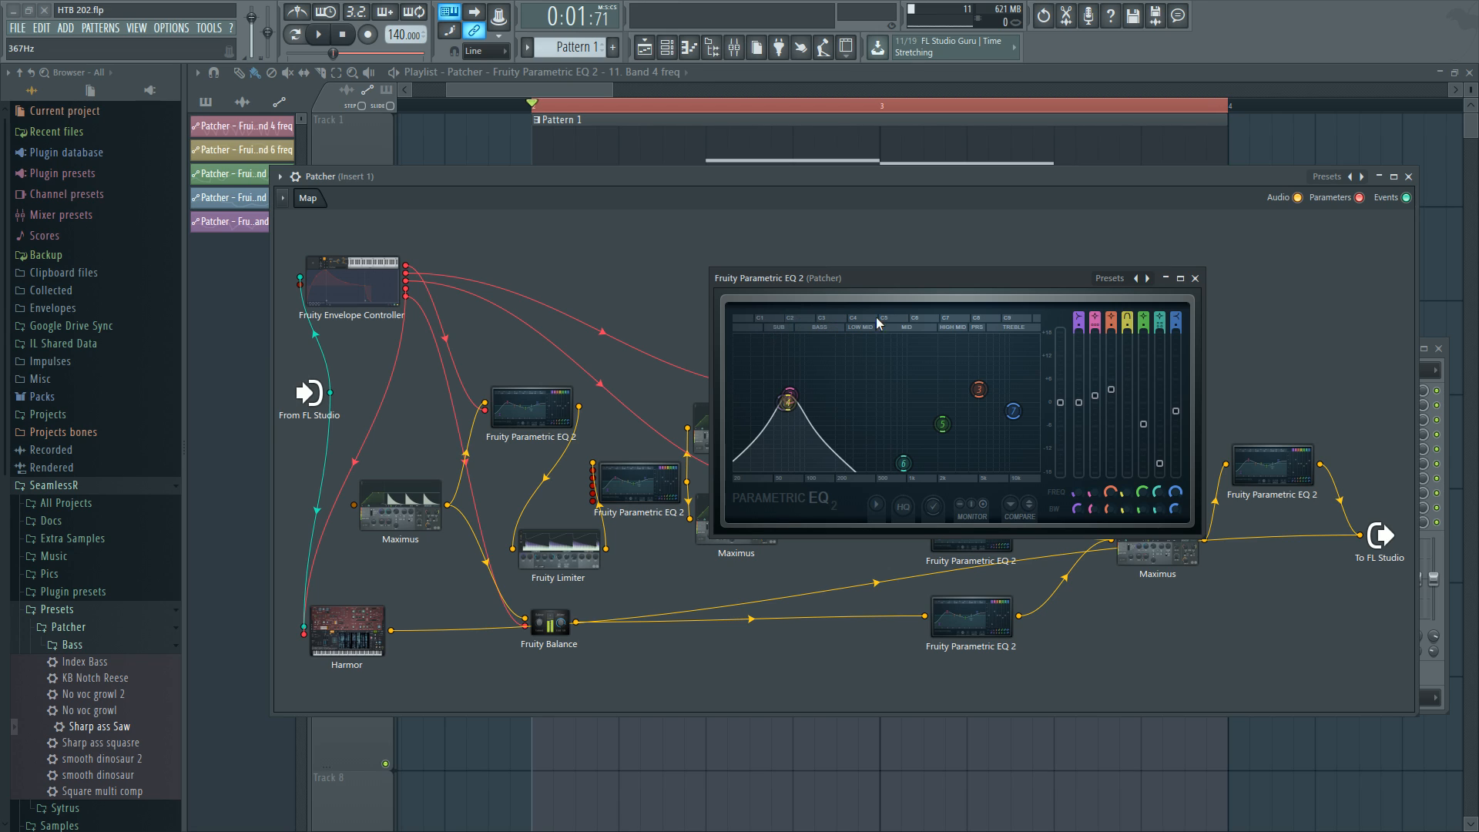
{"action": "left_click", "coordinate": [1195, 278]}
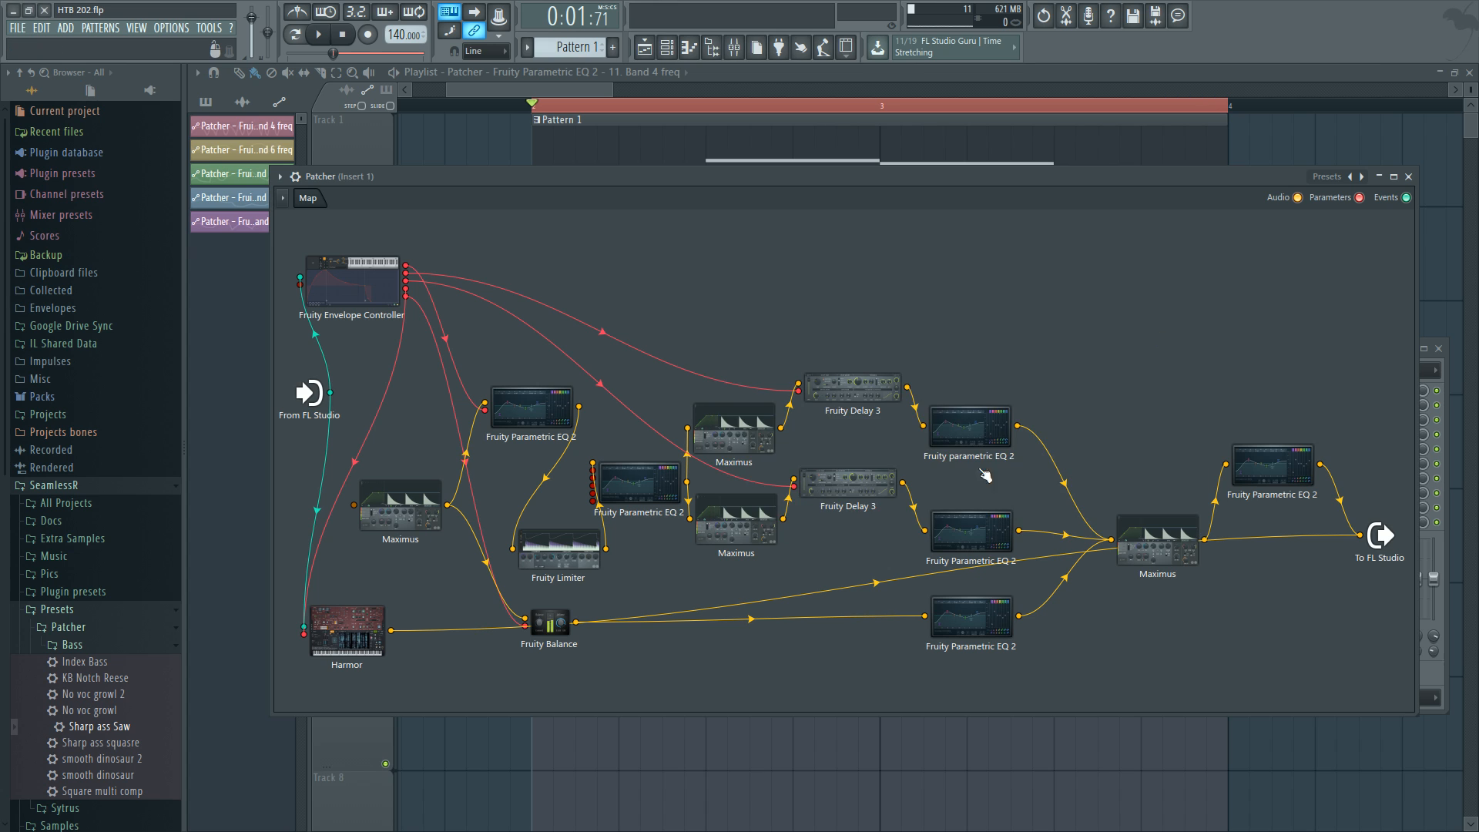
{"action": "left_click", "coordinate": [346, 634]}
{"action": "left_click_drag", "start_coordinate": [968, 241], "coordinate": [1045, 189]}
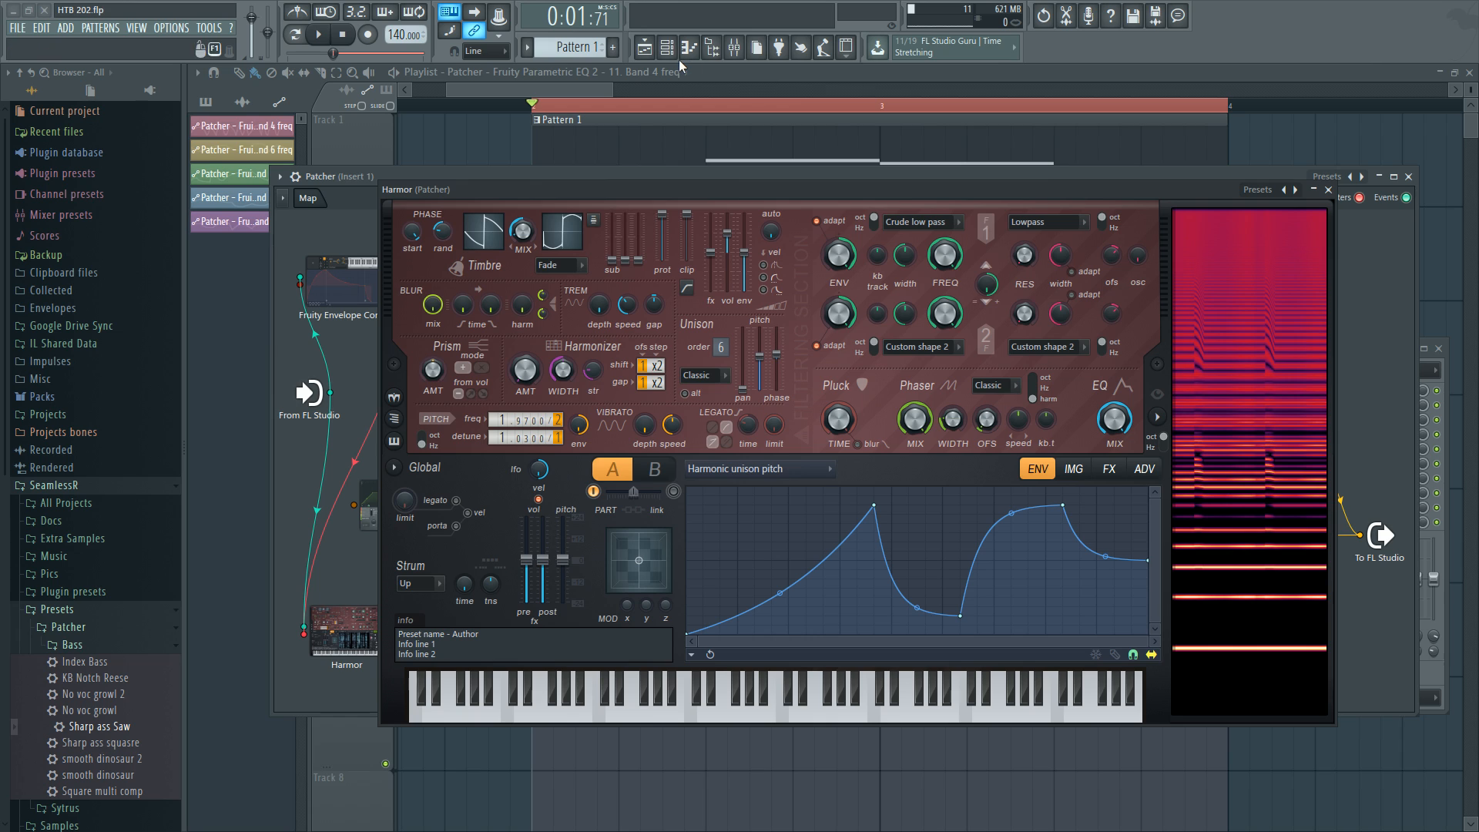
{"action": "left_click", "coordinate": [1330, 190]}
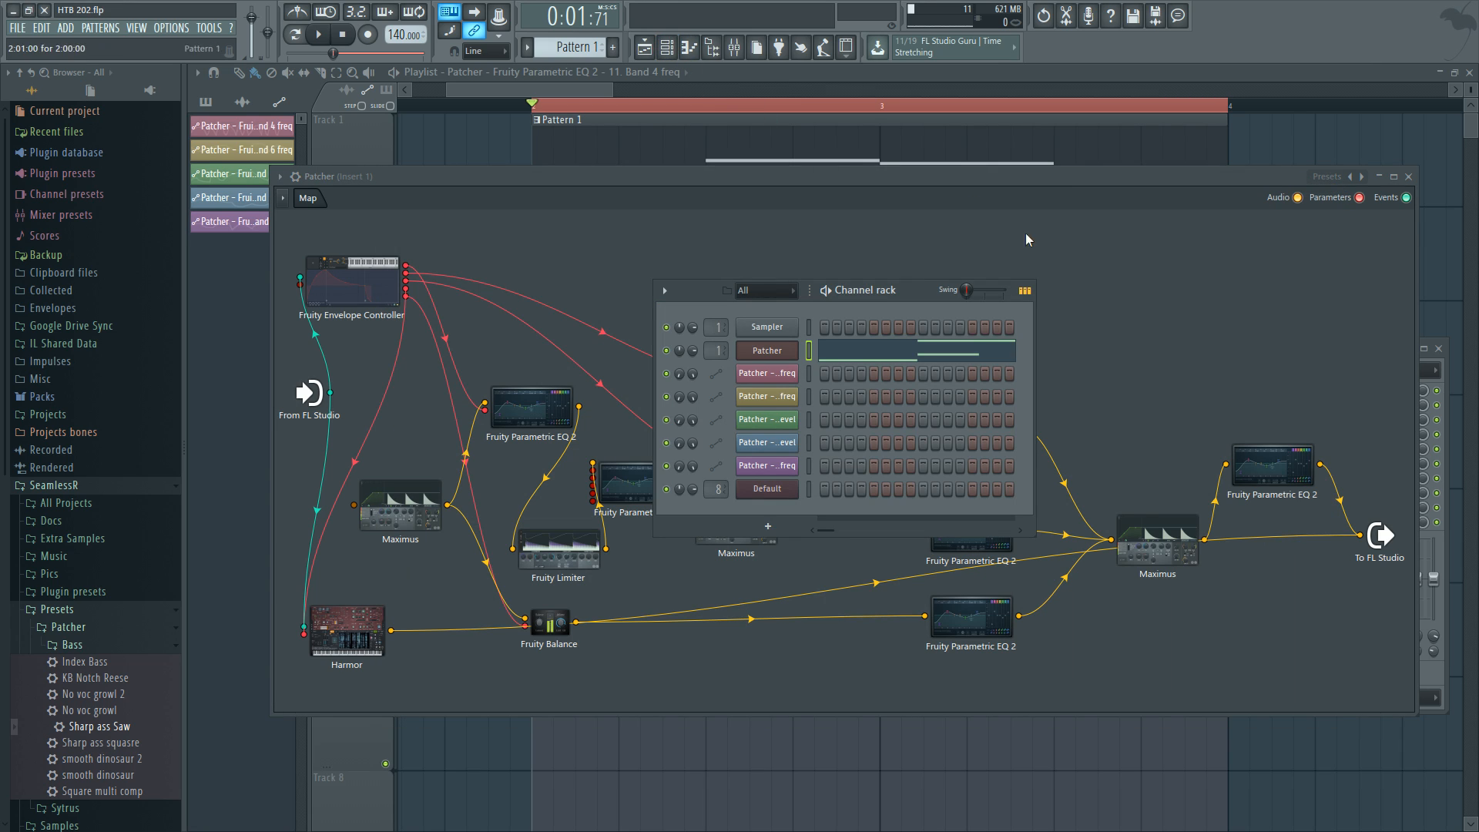
Reopen the new Harmor, raise its phaser mix and change the visual feedback scale.
{"action": "left_click", "coordinate": [779, 491]}
{"action": "left_click_drag", "start_coordinate": [887, 413], "coordinate": [888, 347]}
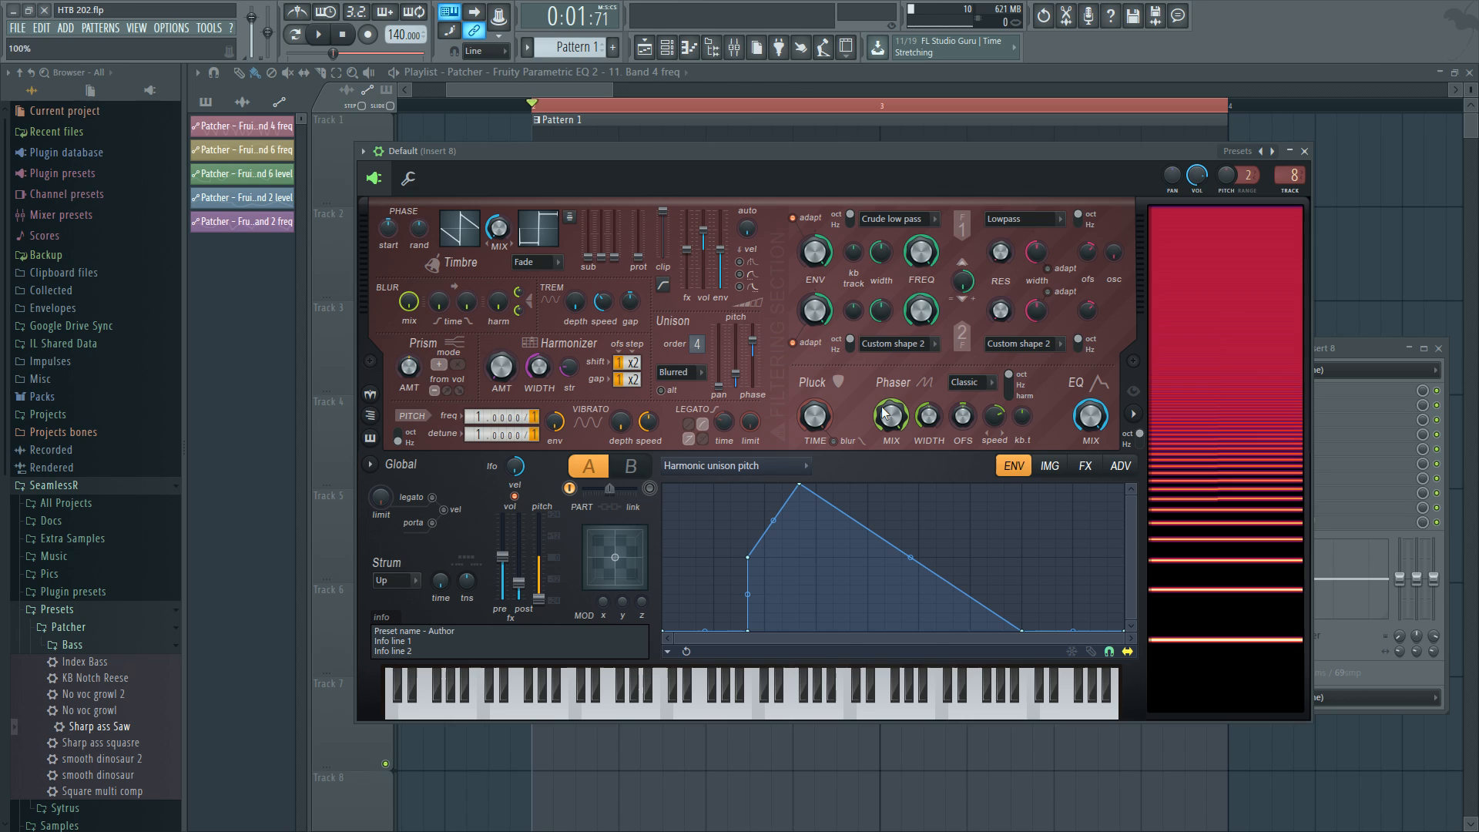
{"action": "key", "text": "v"}
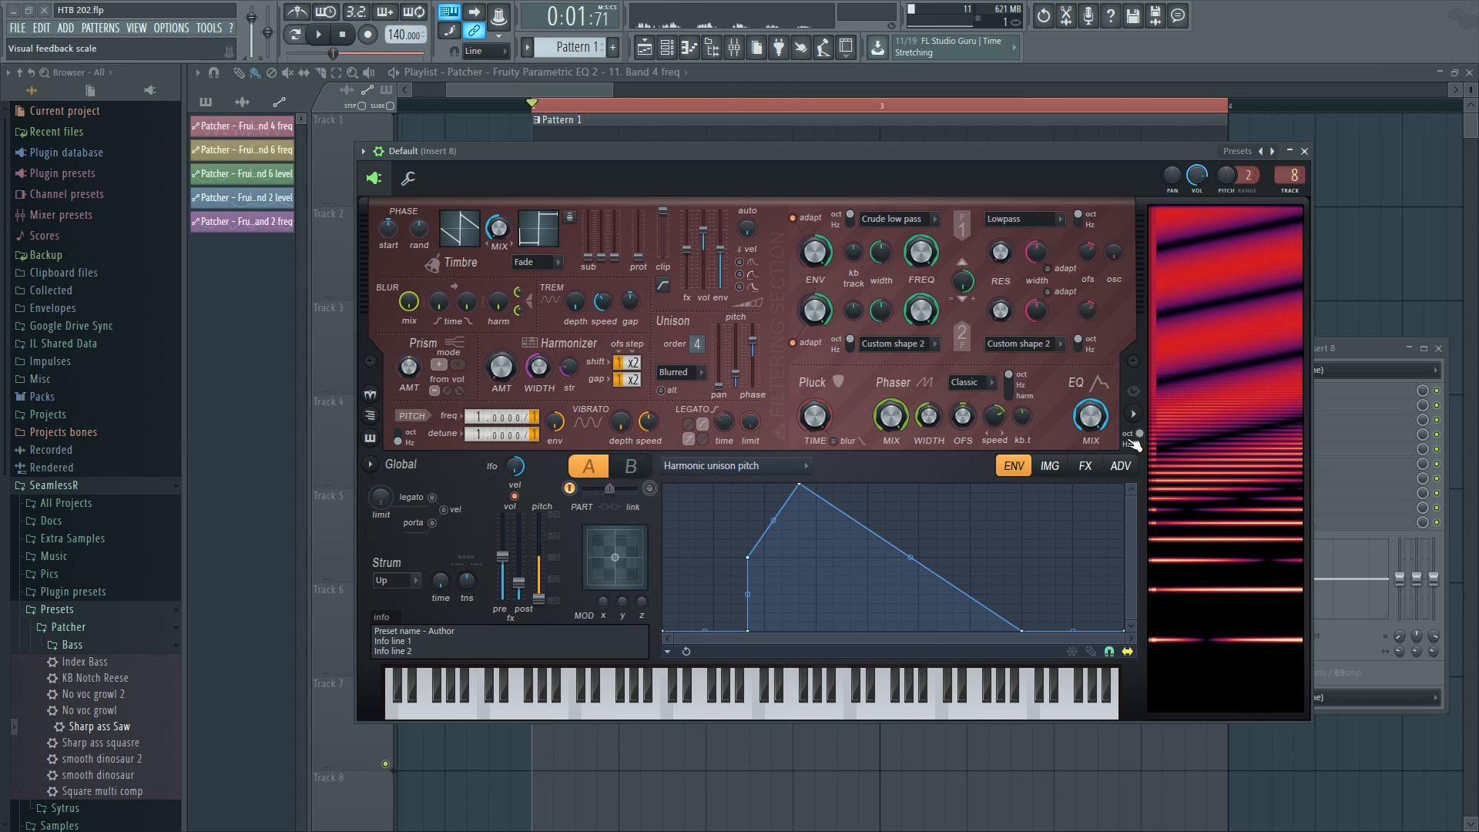
{"action": "left_click", "coordinate": [1147, 446]}
{"action": "left_click", "coordinate": [1298, 436]}
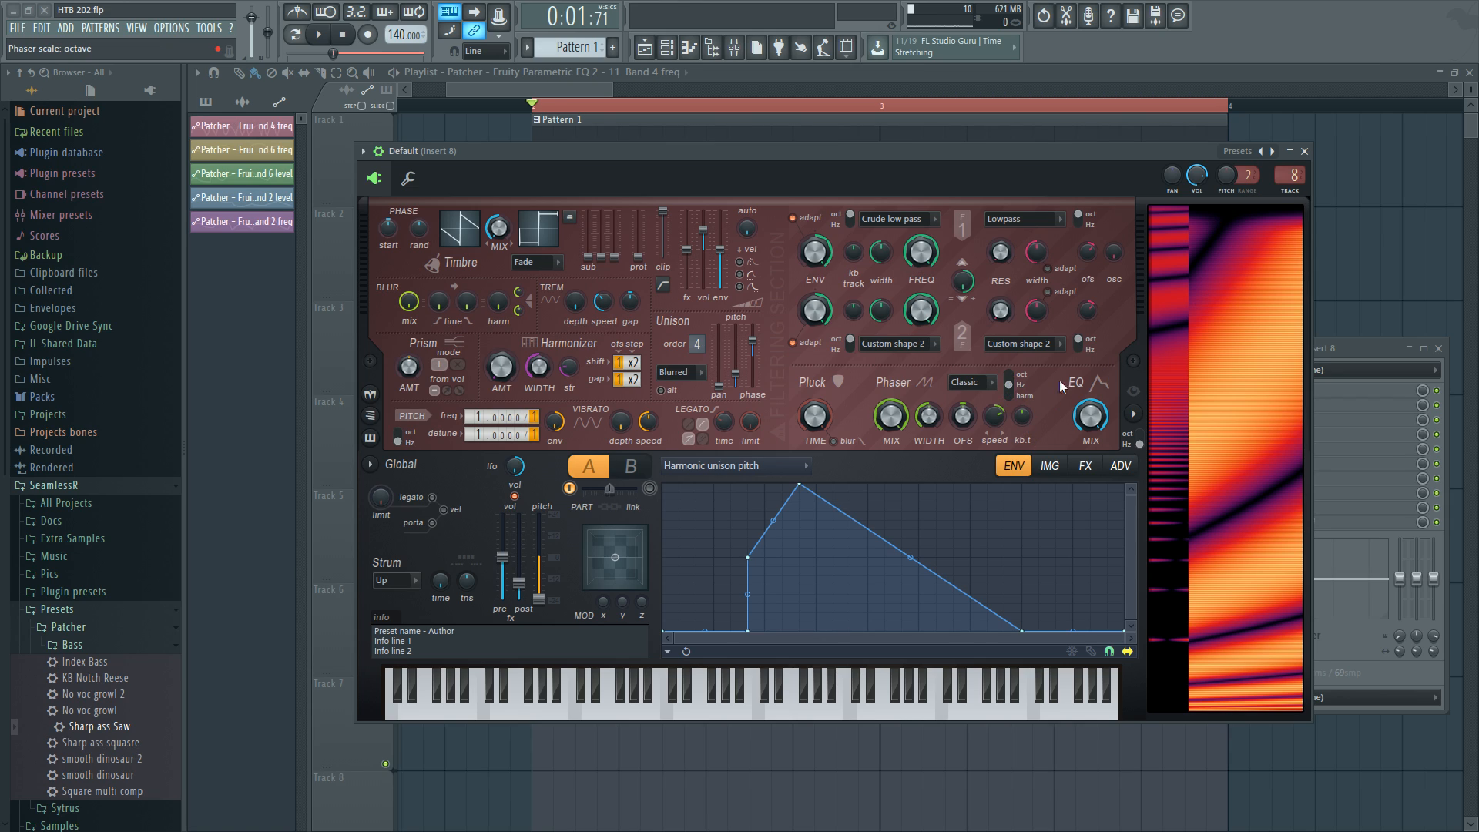
Preview the song and narrow the peak of the harmonic unison pitch envelope.
{"action": "key", "text": "space"}
{"action": "key", "text": "space"}
{"action": "key", "text": "d"}
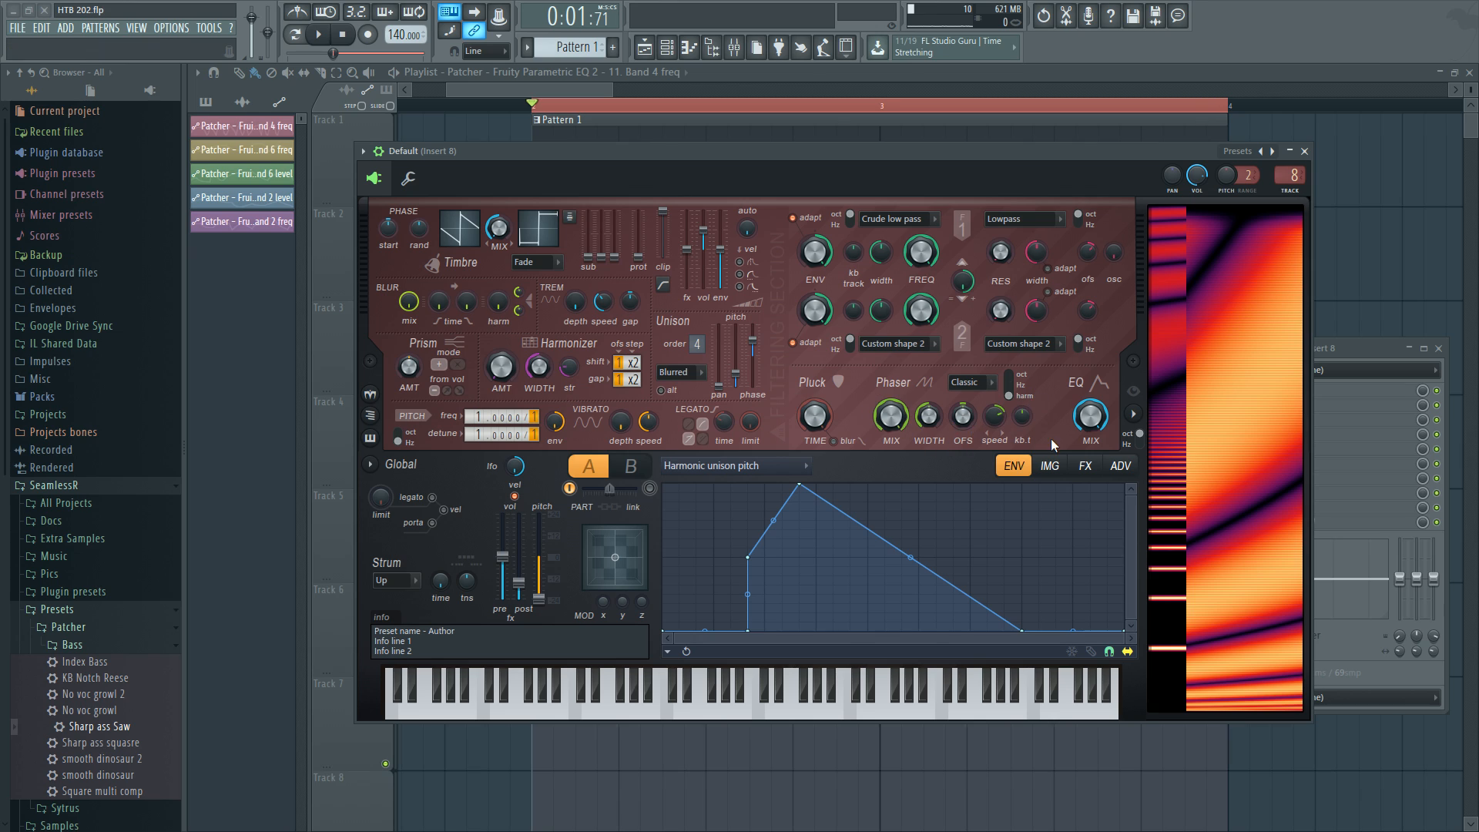
{"action": "key", "text": "d"}
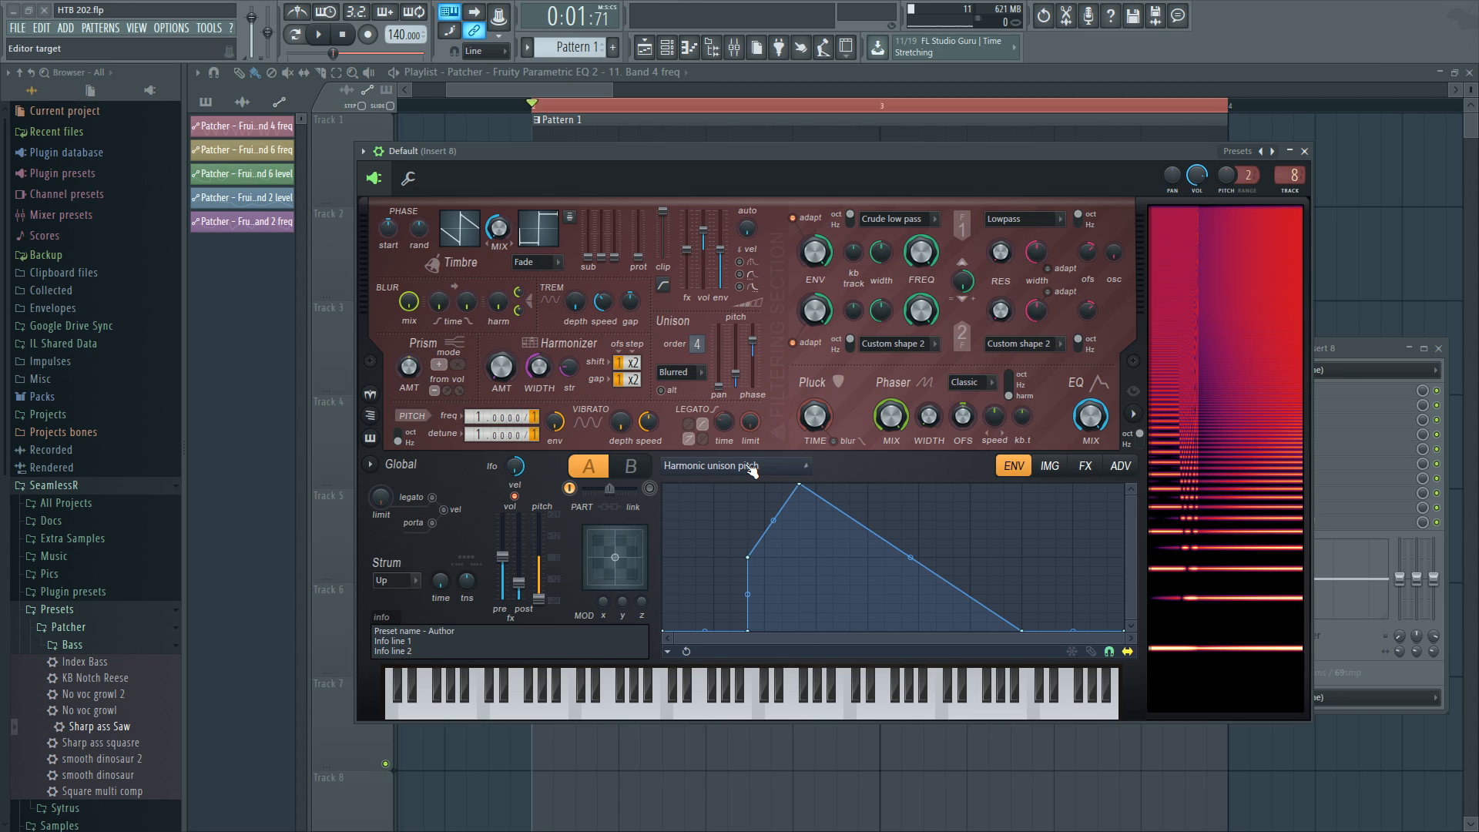
{"action": "right_click", "coordinate": [870, 565]}
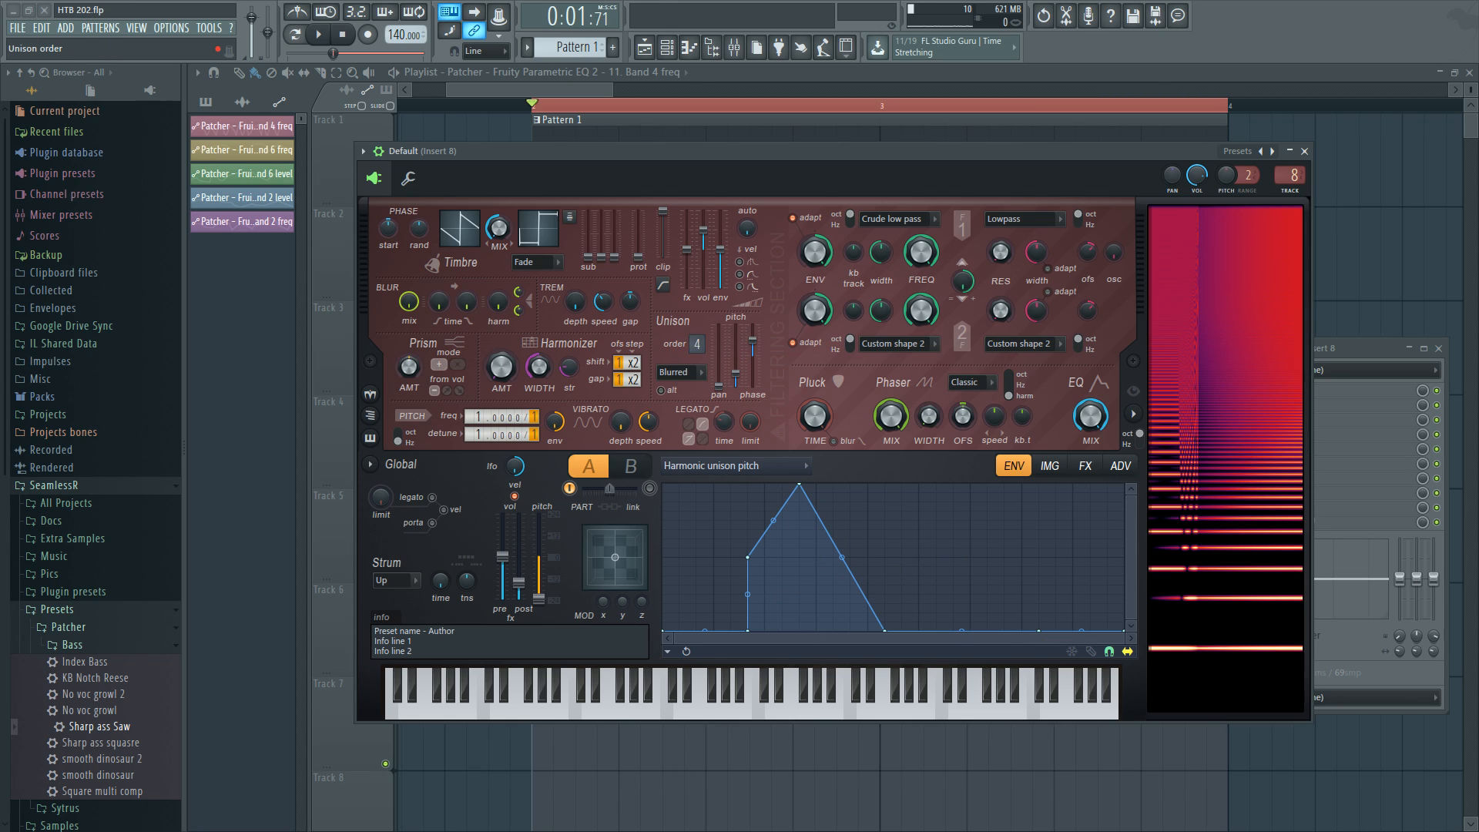
Set the unison order to 2 and raise the unison pitch thickness on the new Harmor.
{"action": "left_click_drag", "start_coordinate": [753, 340], "coordinate": [753, 356]}
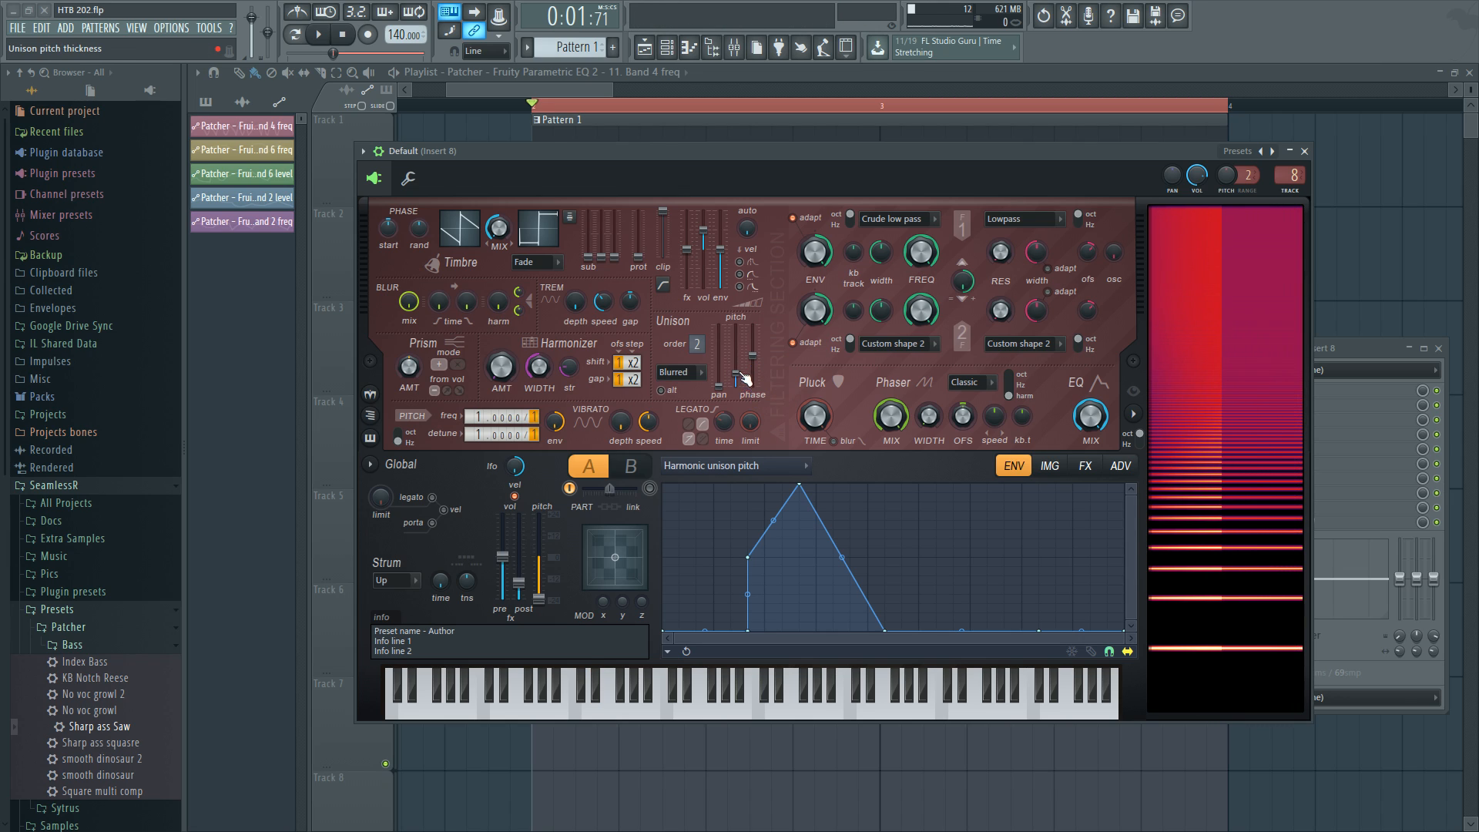
{"action": "left_click_drag", "start_coordinate": [736, 374], "coordinate": [740, 332]}
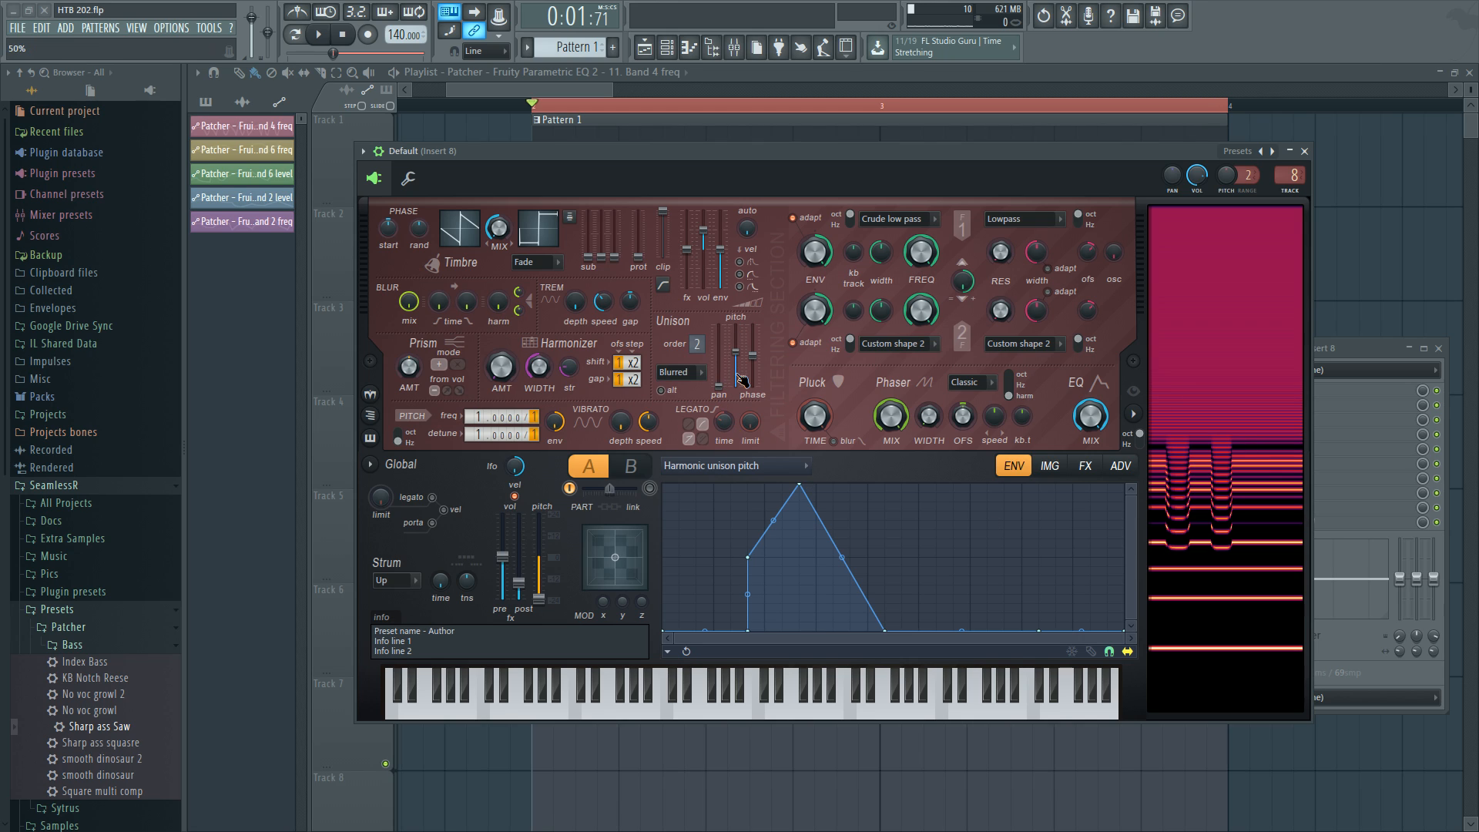
{"action": "left_click", "coordinate": [737, 374], "text": "alt"}
{"action": "key", "text": "d"}
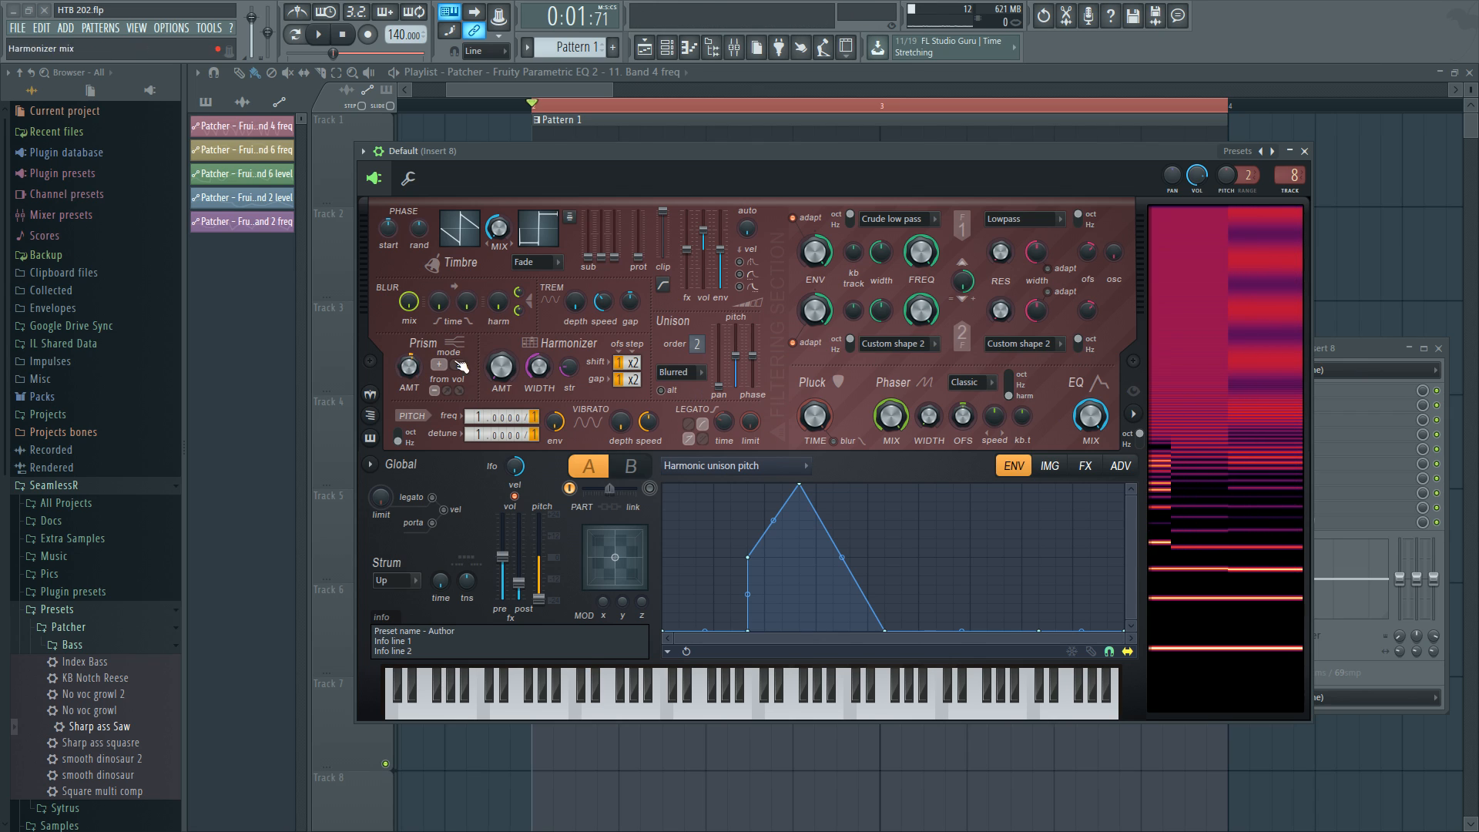
Raise the Prism amount on the new Harmor and close its window.
{"action": "left_click_drag", "start_coordinate": [406, 372], "coordinate": [406, 354]}
{"action": "key", "text": "d"}
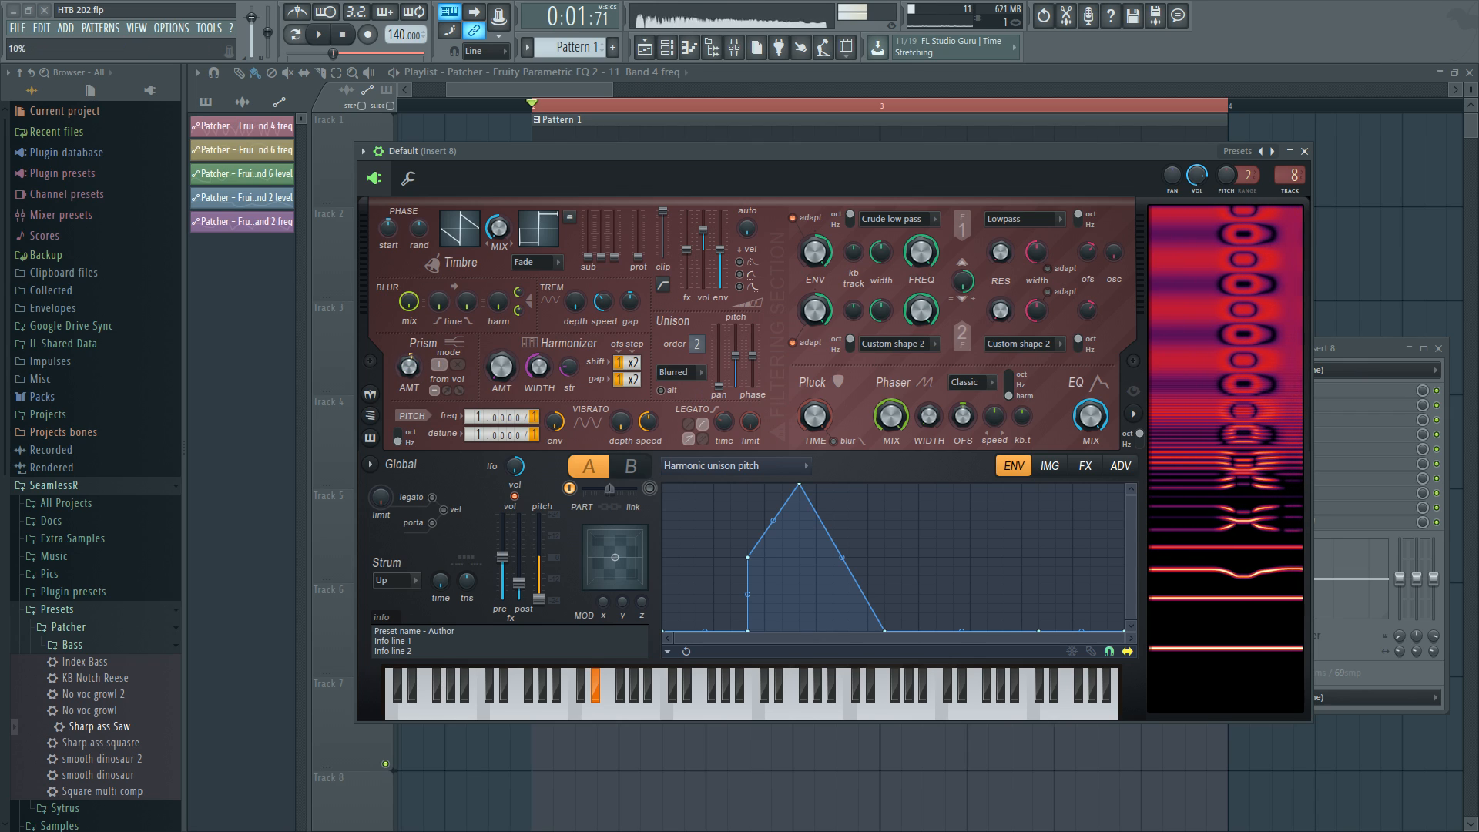
{"action": "left_click", "coordinate": [753, 465]}
{"action": "left_click", "coordinate": [963, 425]}
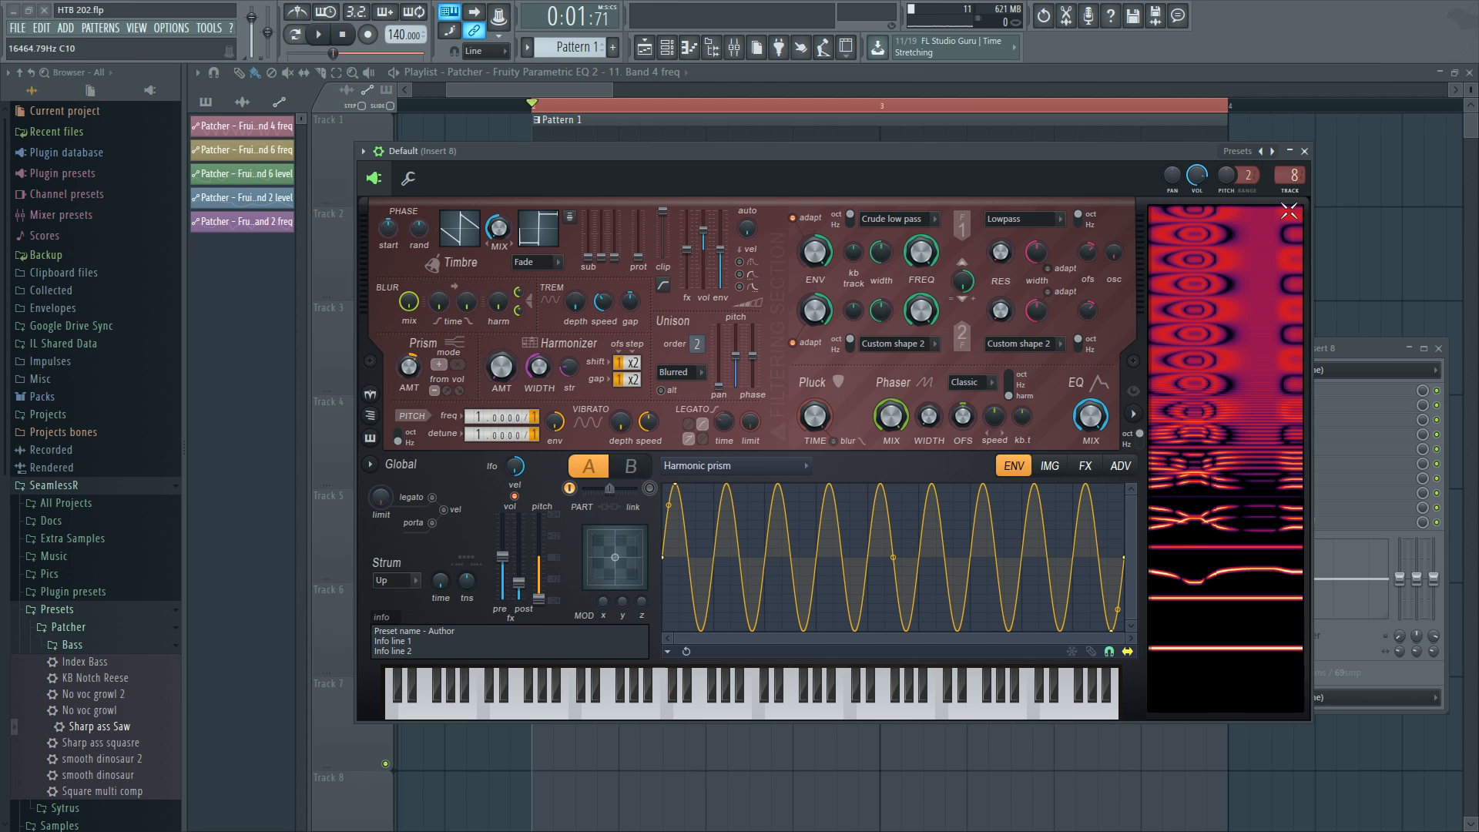
{"action": "left_click", "coordinate": [1304, 151]}
Open the Patcher's Harmor, examine the unison pitch thickness and phaser width articulators, and play the song.
{"action": "left_click", "coordinate": [785, 344]}
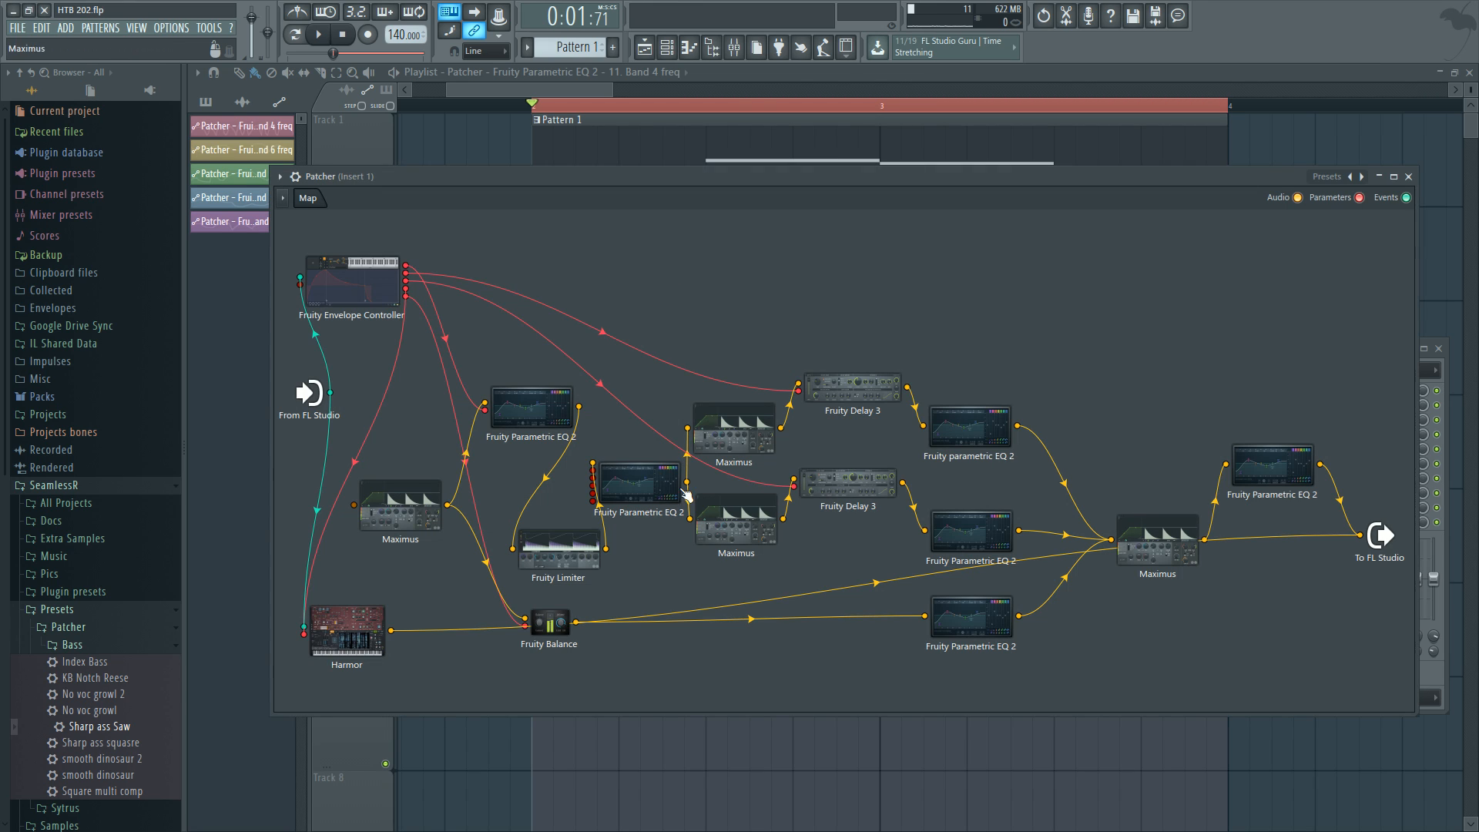
{"action": "double_click", "coordinate": [348, 630]}
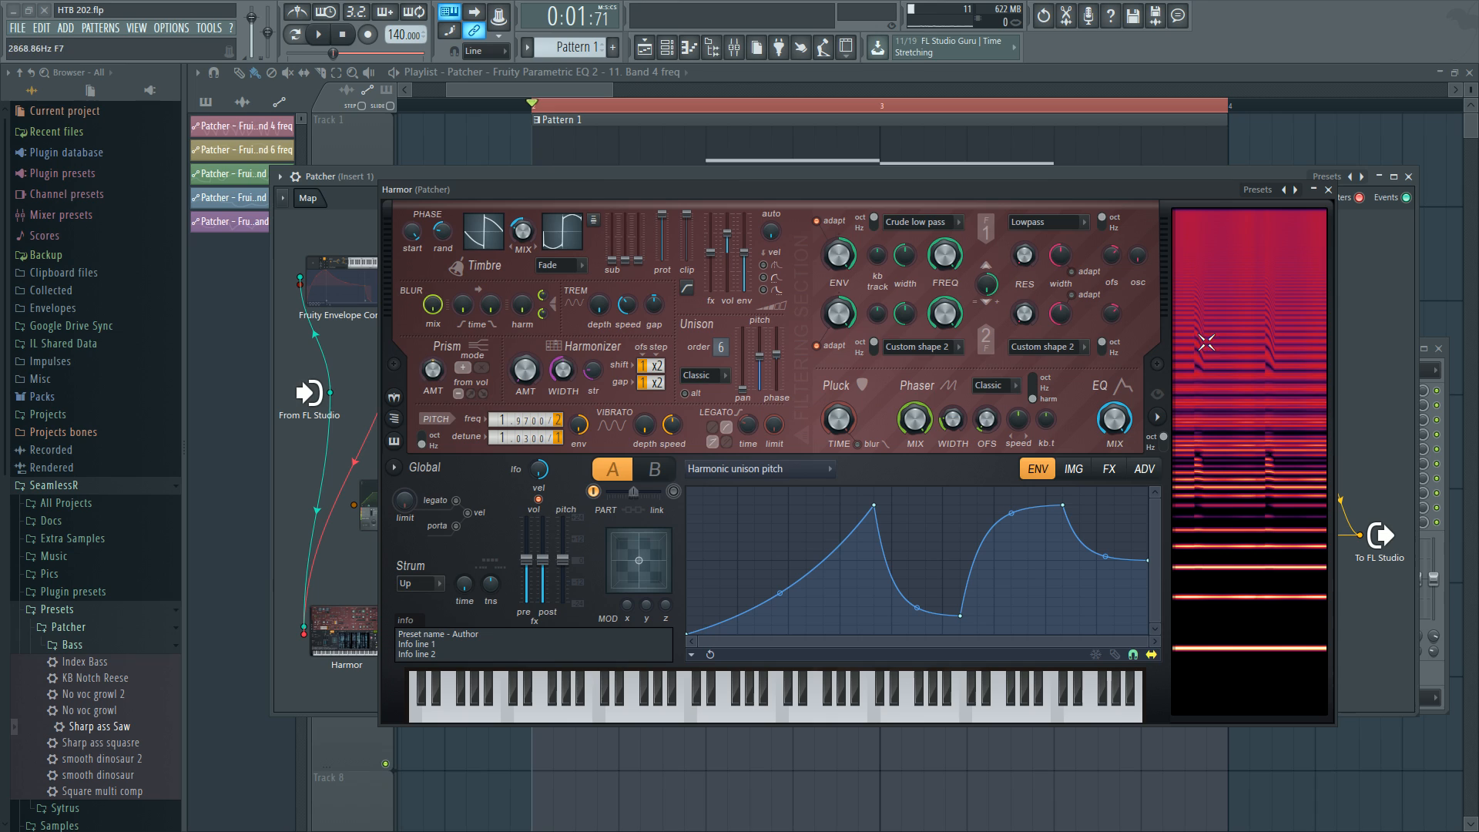
{"action": "right_click", "coordinate": [768, 372]}
{"action": "left_click", "coordinate": [802, 391]}
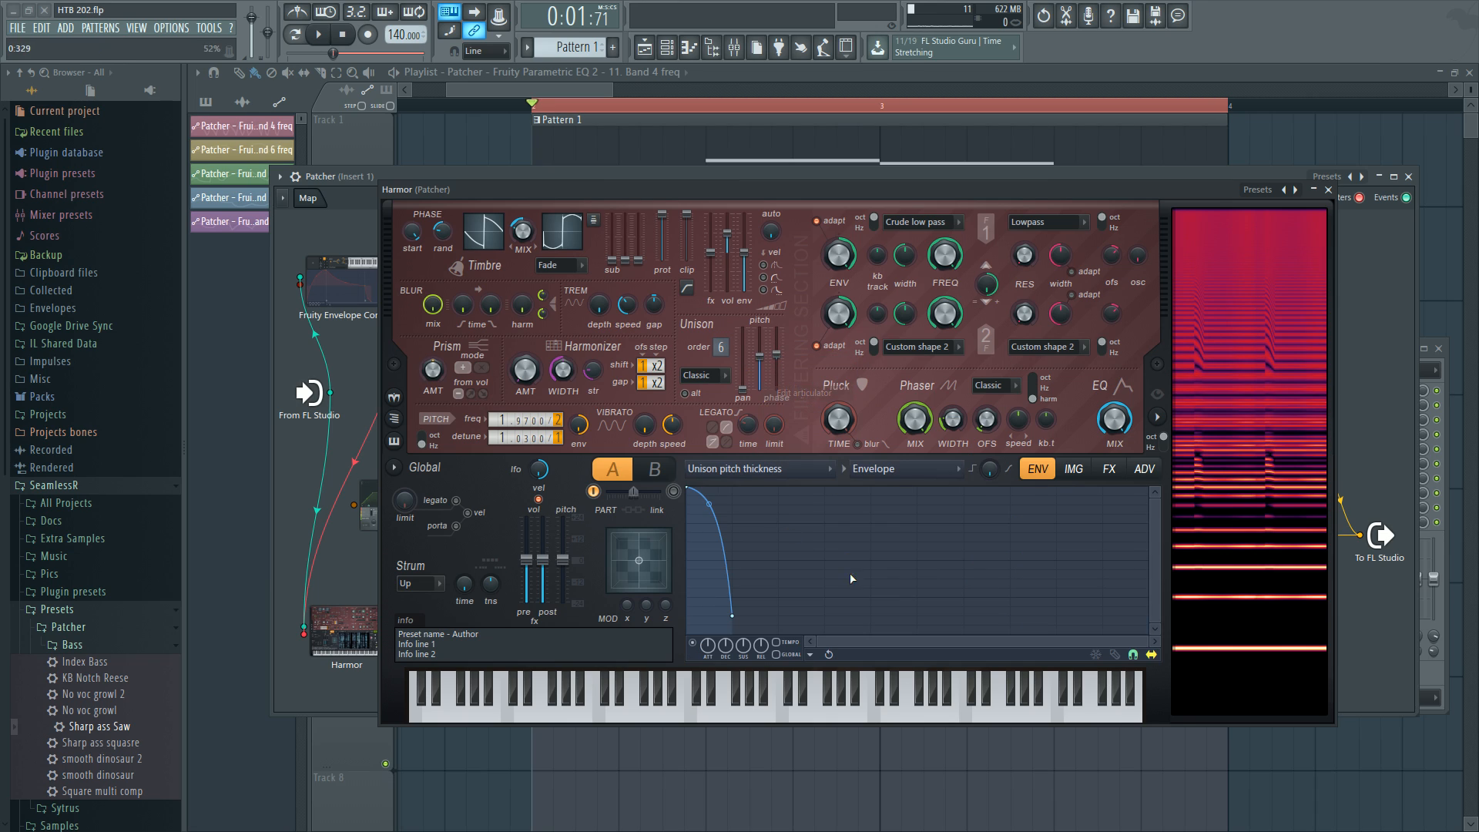
{"action": "left_click", "coordinate": [819, 485]}
{"action": "left_click", "coordinate": [990, 419]}
{"action": "right_click", "coordinate": [953, 418]}
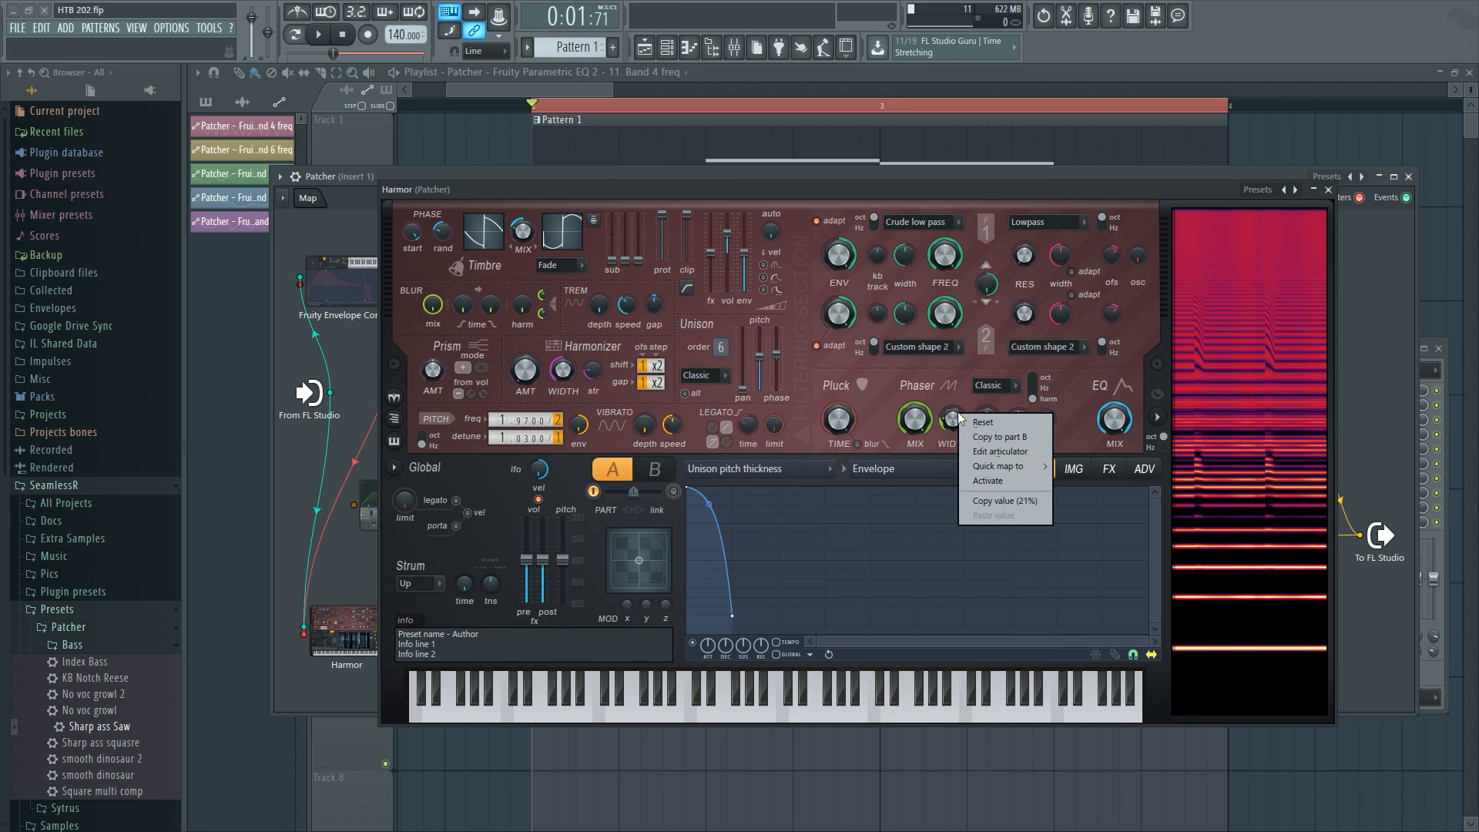
{"action": "left_click", "coordinate": [1000, 451]}
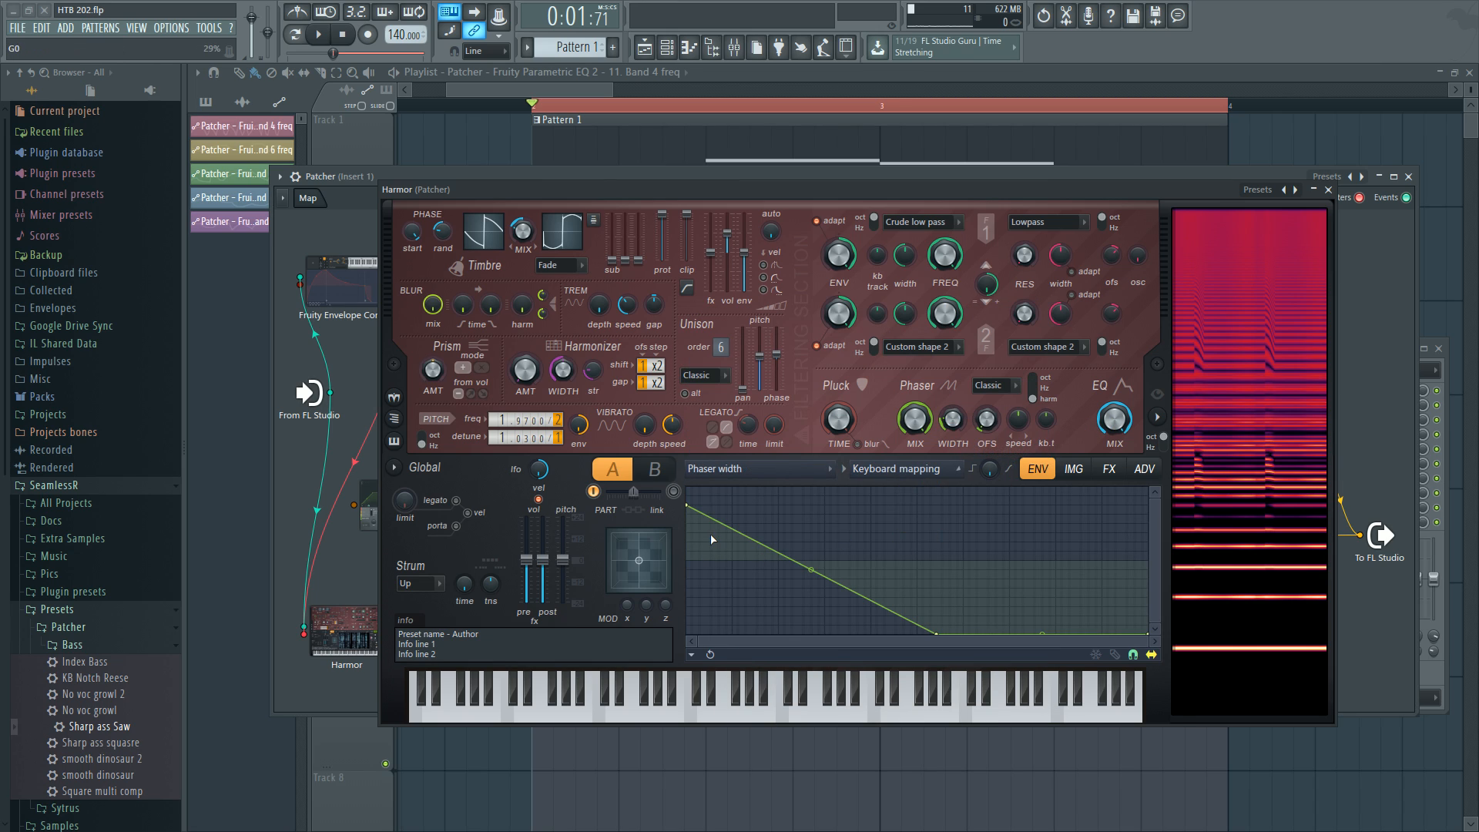
{"action": "key", "text": "space"}
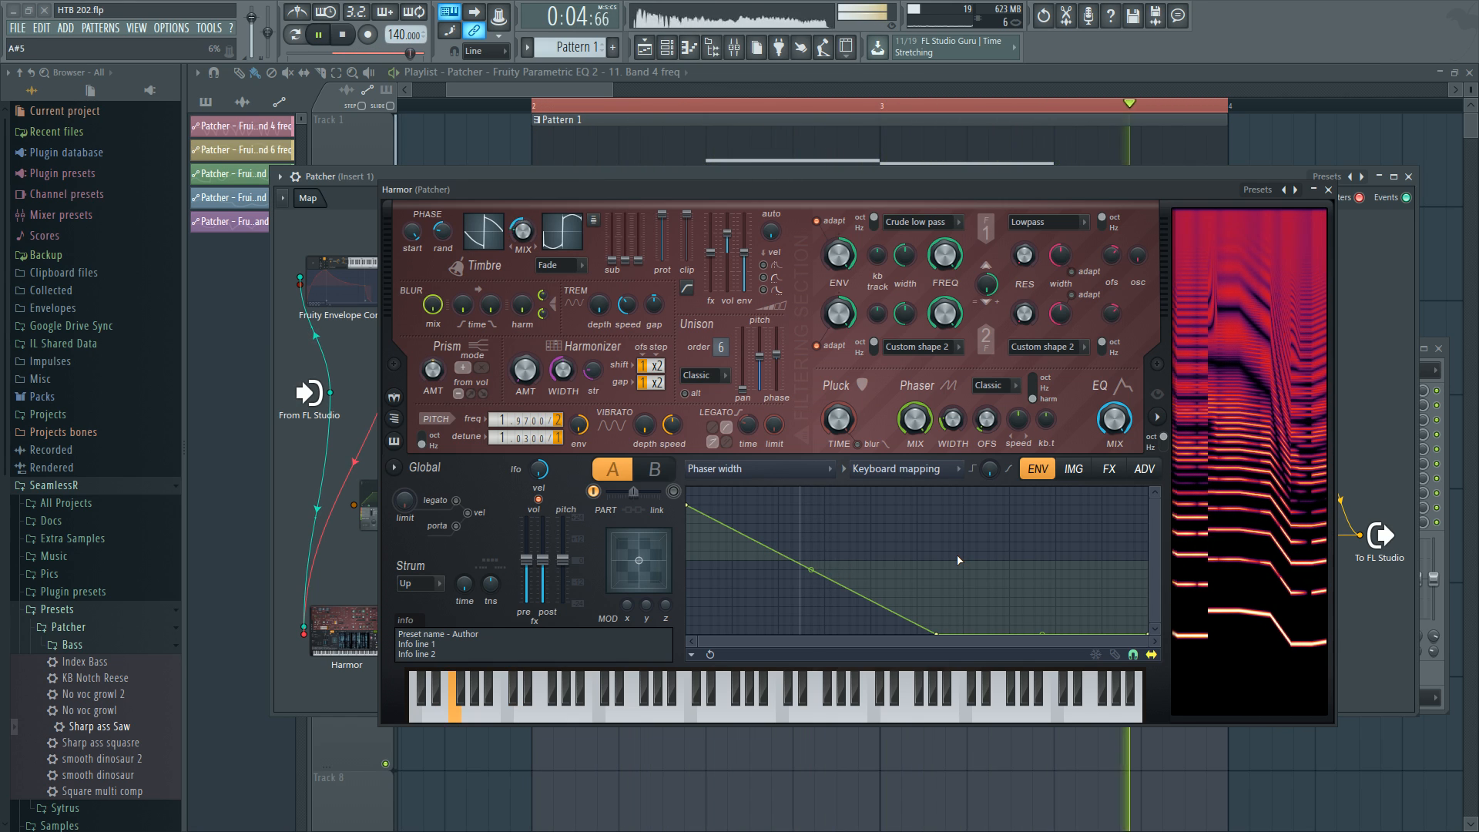
{"action": "key", "text": "space"}
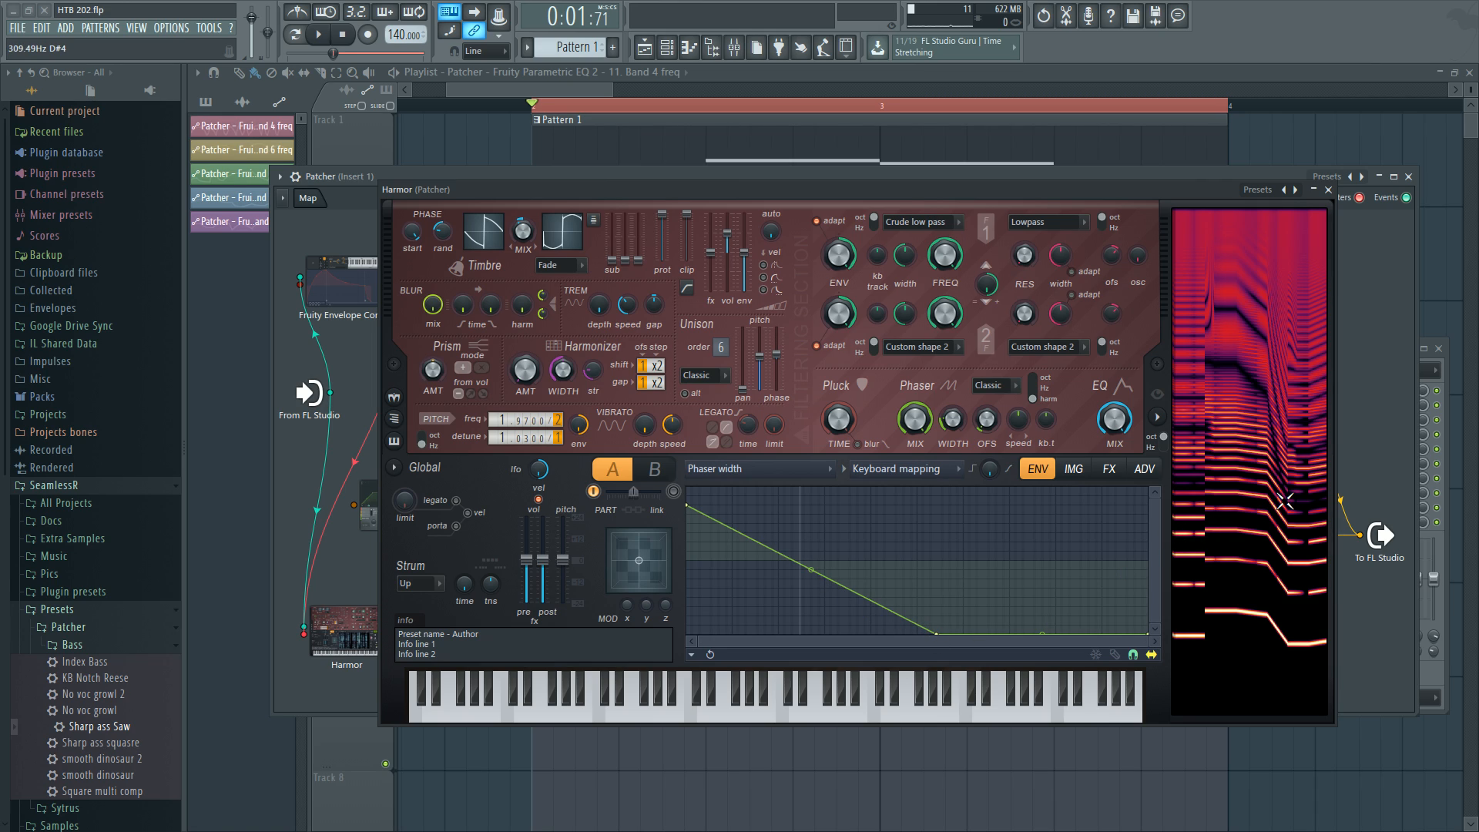
Examine the Patcher Harmor's phaser offset keyboard mapping articulator.
{"action": "left_click", "coordinate": [883, 470]}
{"action": "left_click", "coordinate": [900, 467]}
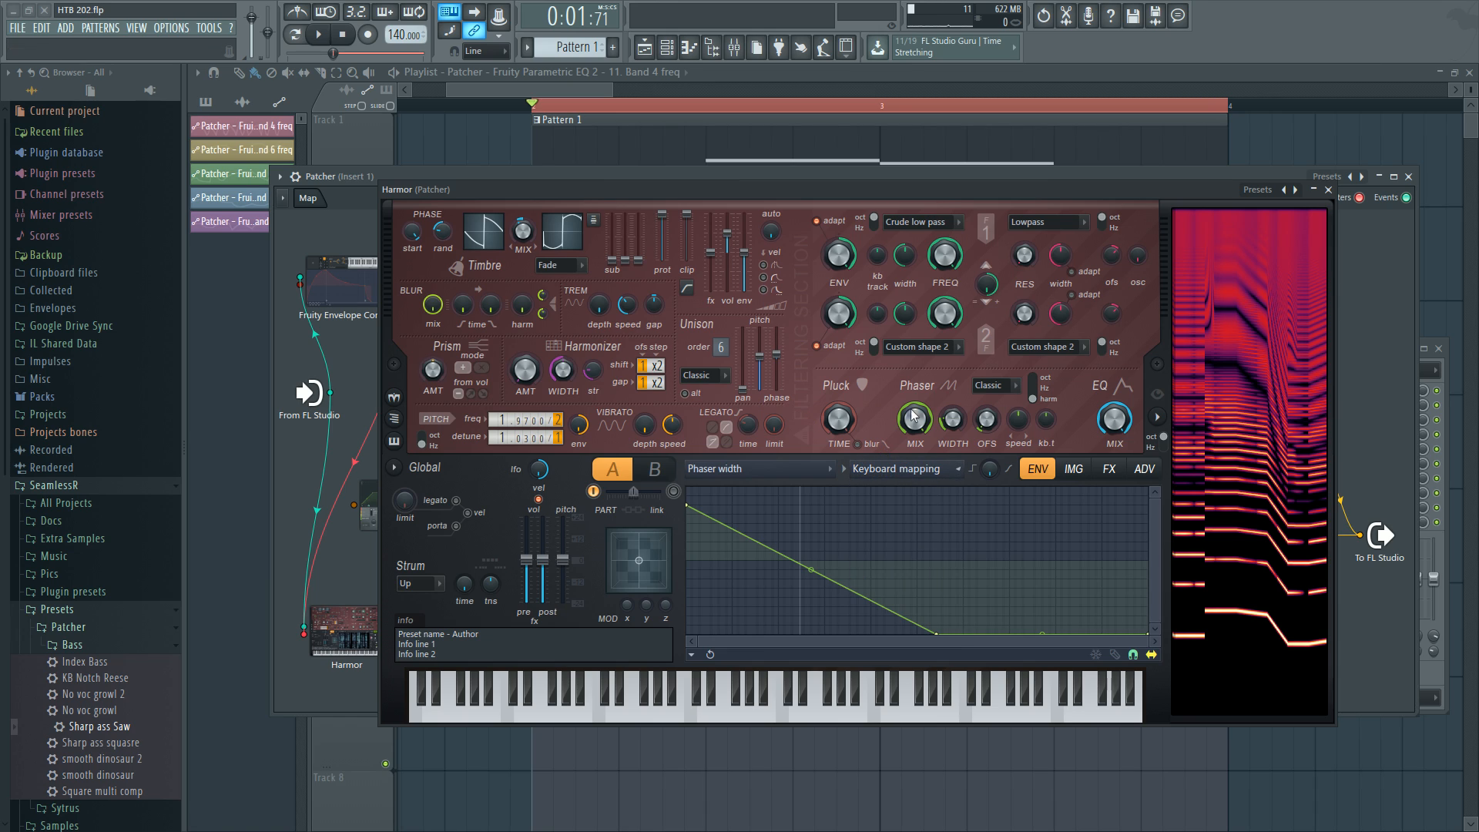
{"action": "right_click", "coordinate": [989, 418]}
{"action": "left_click", "coordinate": [1016, 460]}
{"action": "left_click", "coordinate": [918, 471]}
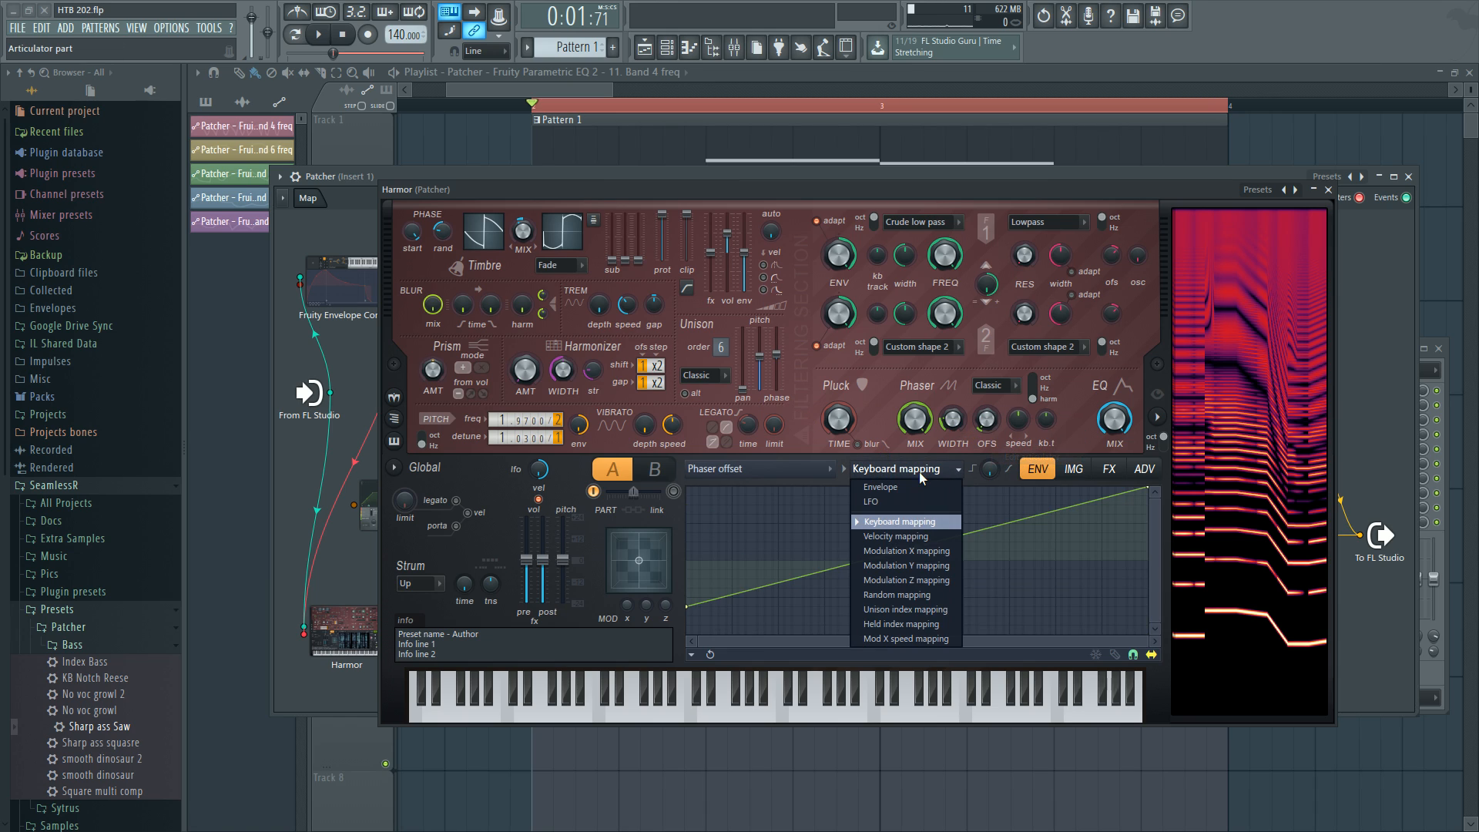
{"action": "left_click", "coordinate": [918, 471]}
{"action": "right_click", "coordinate": [975, 421]}
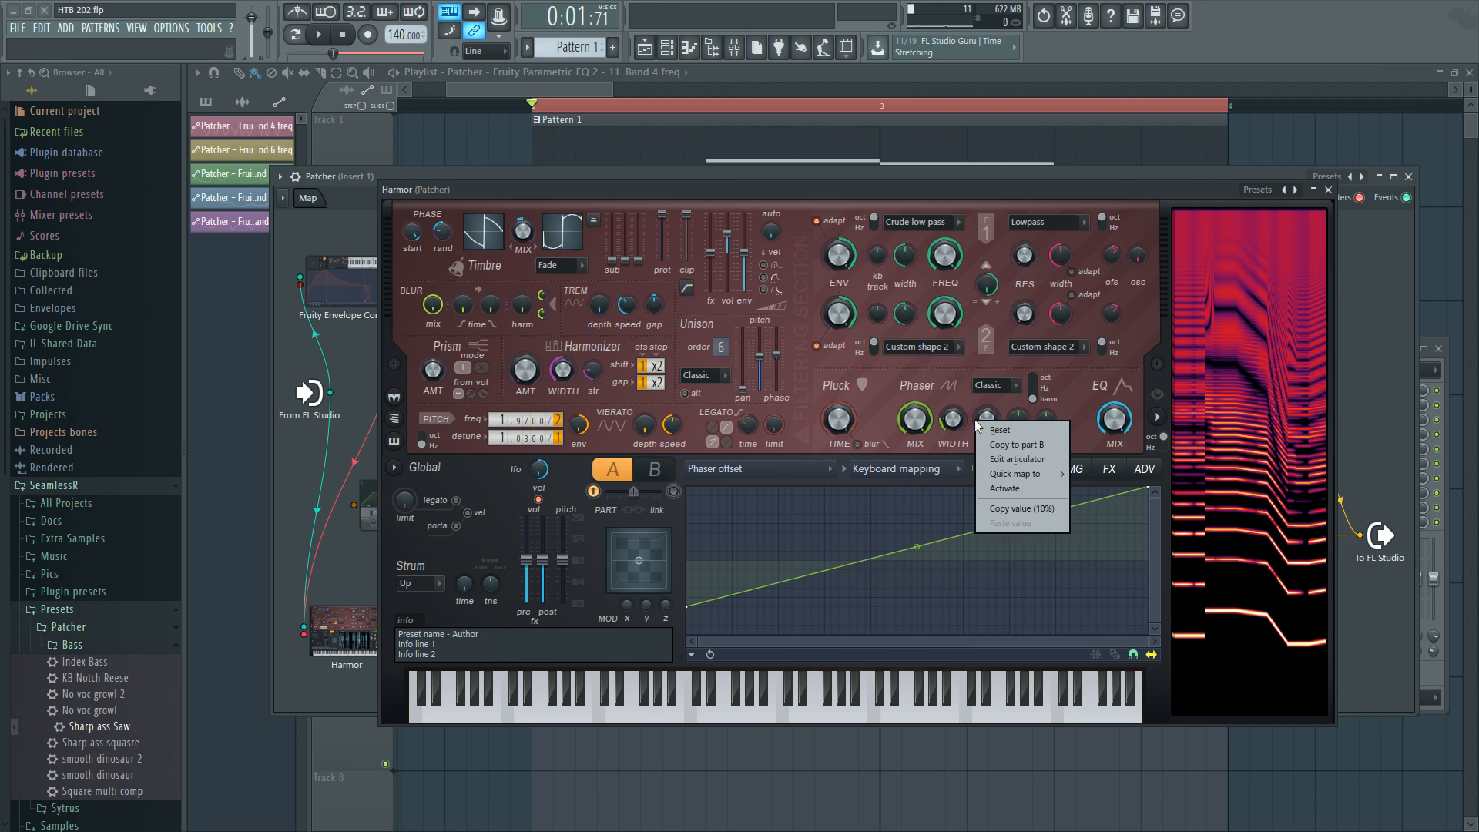
{"action": "left_click", "coordinate": [917, 468]}
{"action": "left_click", "coordinate": [1061, 410]}
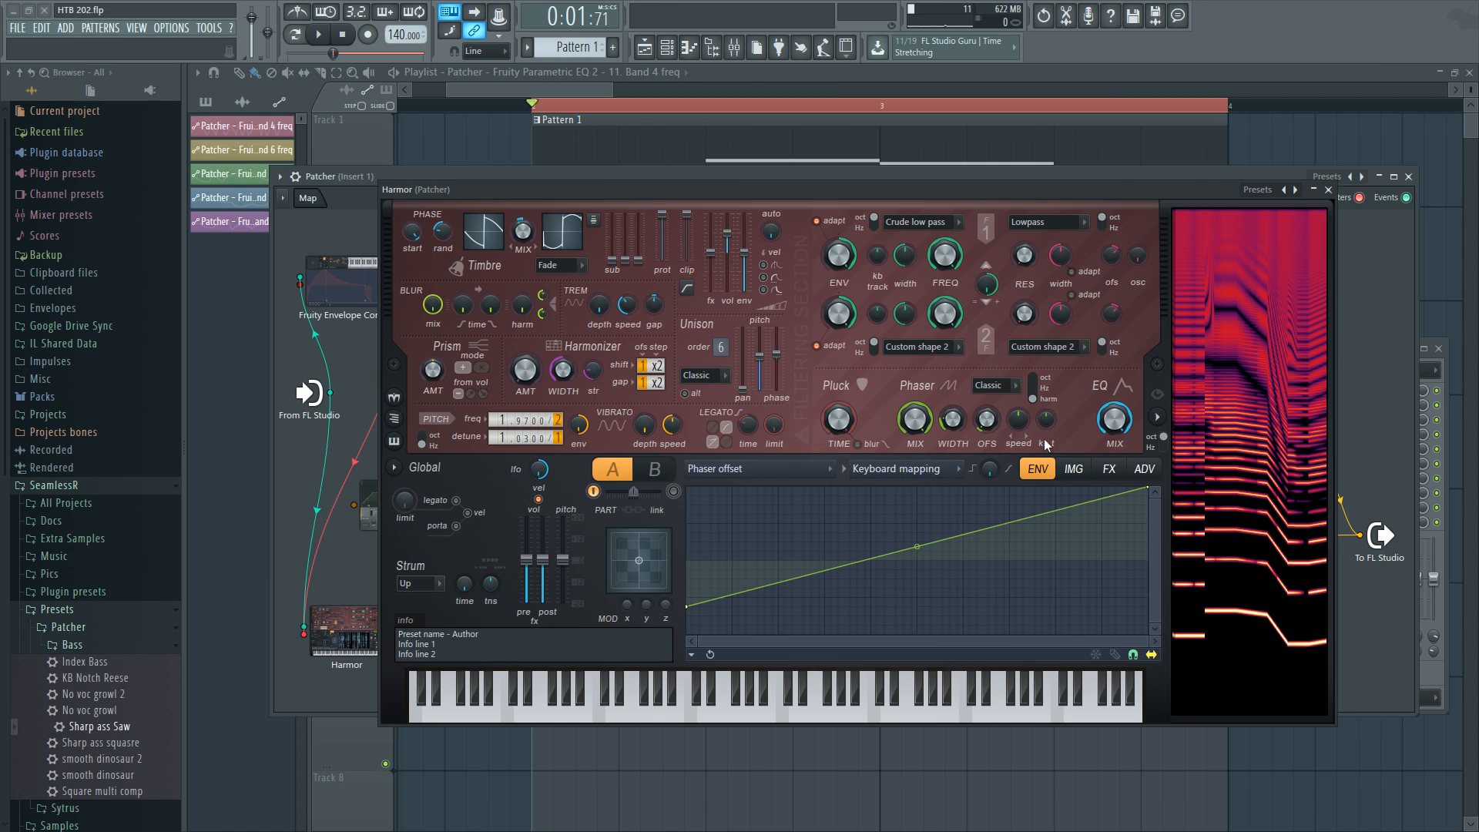
Switch the Patcher Harmor's distortion type to Off and play the song to compare the sound.
{"action": "key", "text": "space"}
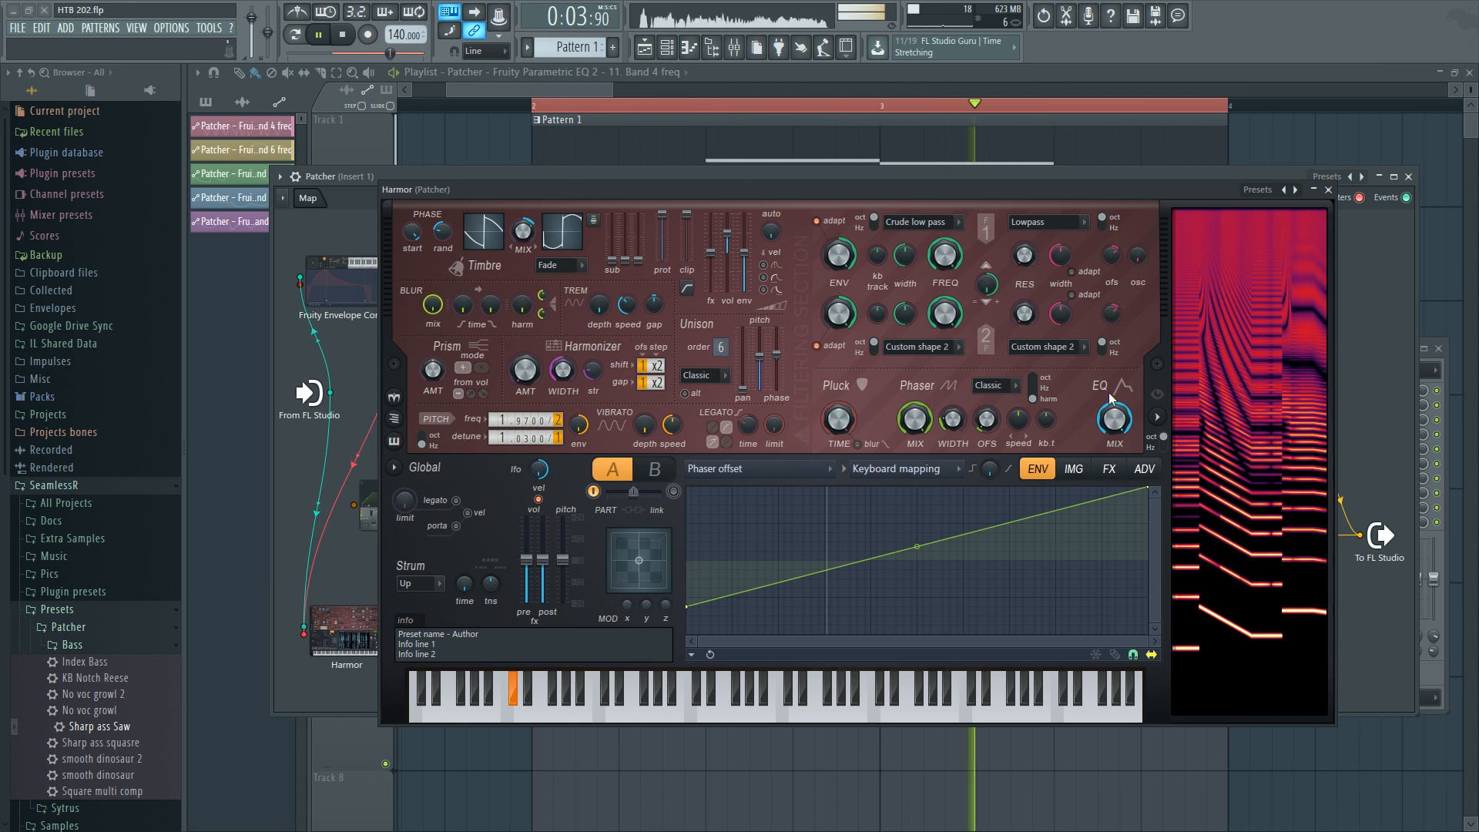
{"action": "key", "text": "space"}
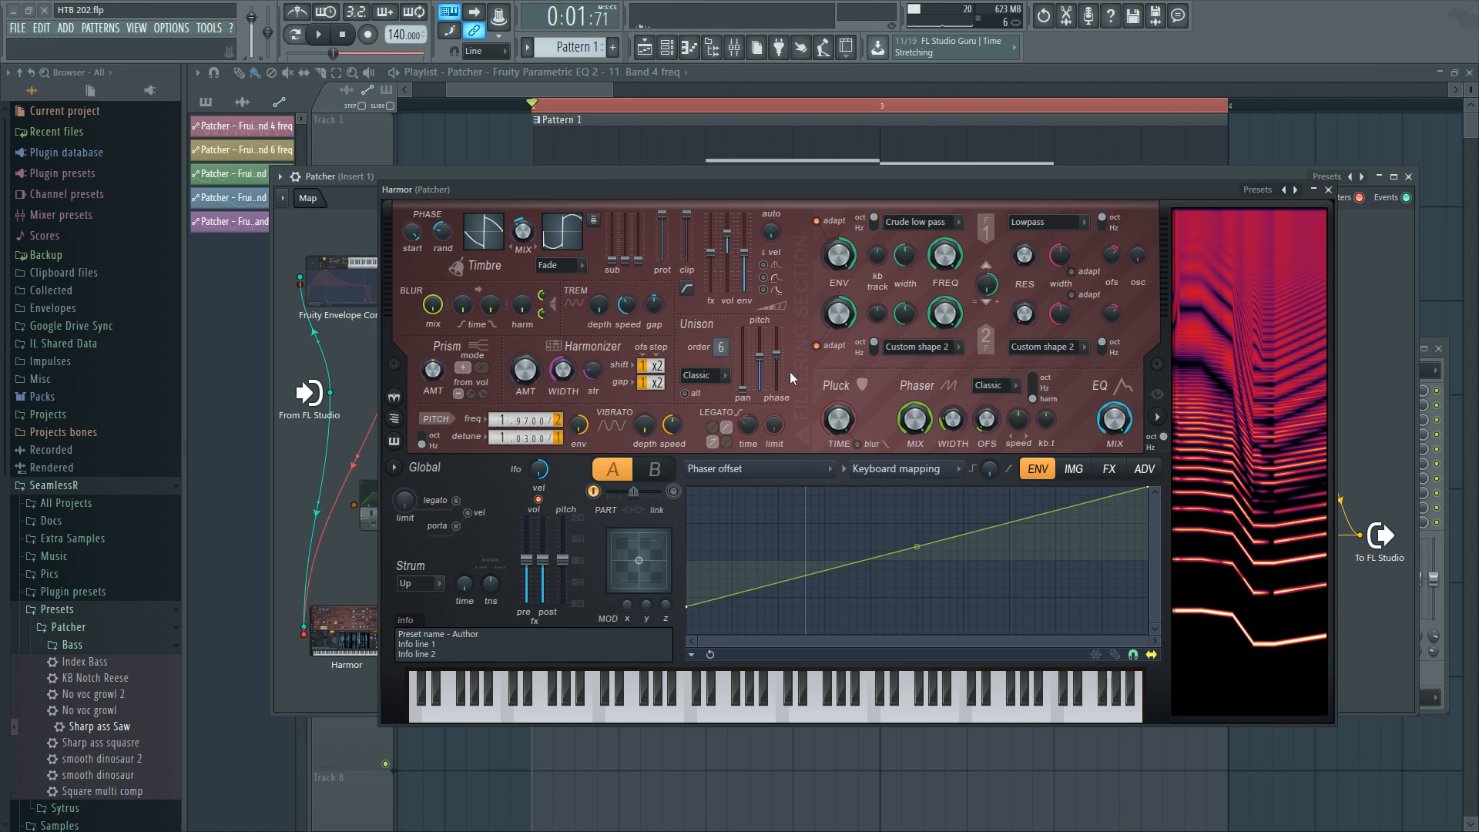
{"action": "left_click", "coordinate": [1115, 469]}
{"action": "left_click", "coordinate": [794, 512]}
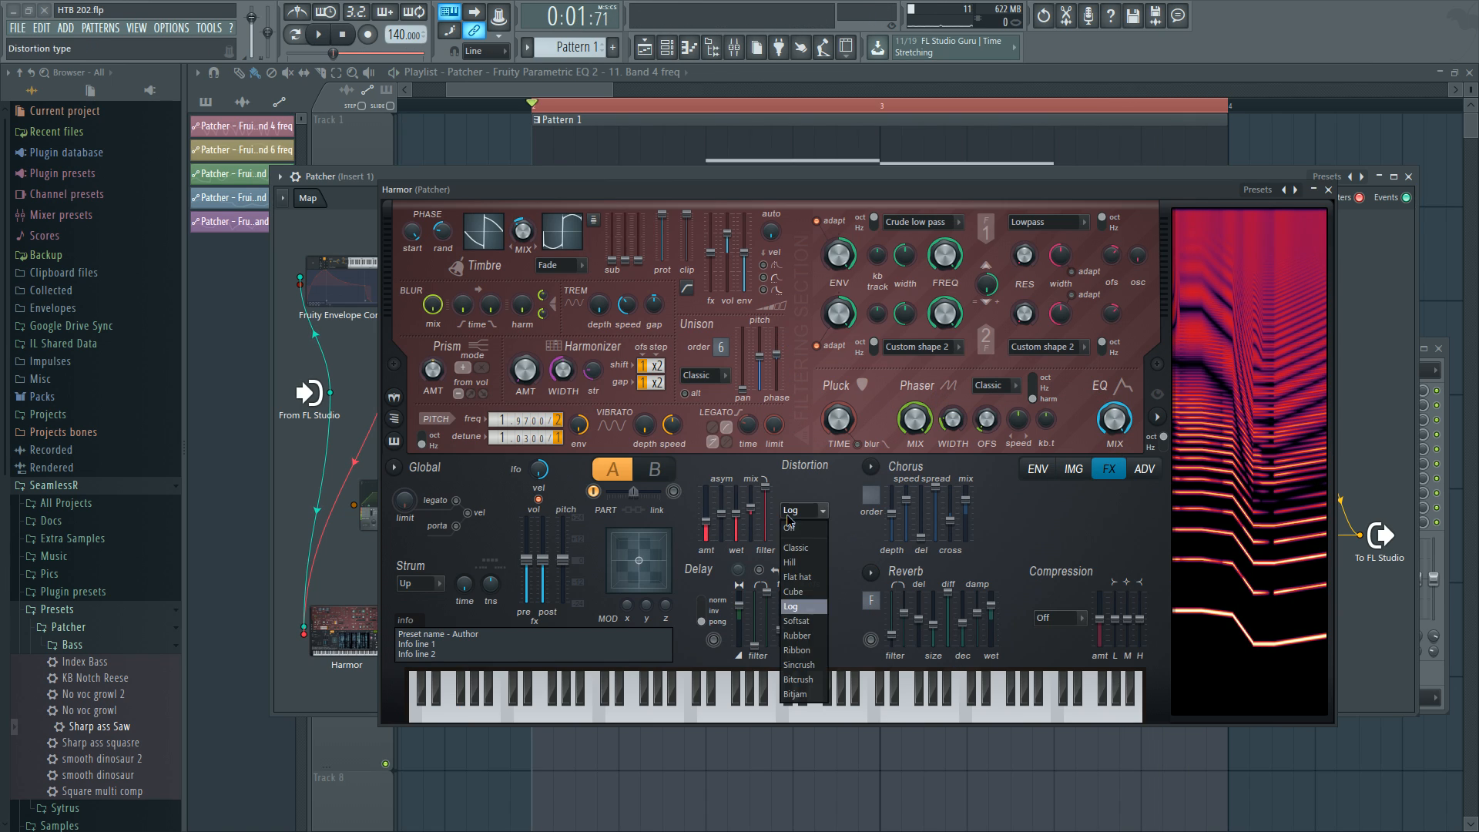
{"action": "left_click", "coordinate": [790, 528]}
{"action": "key", "text": "space"}
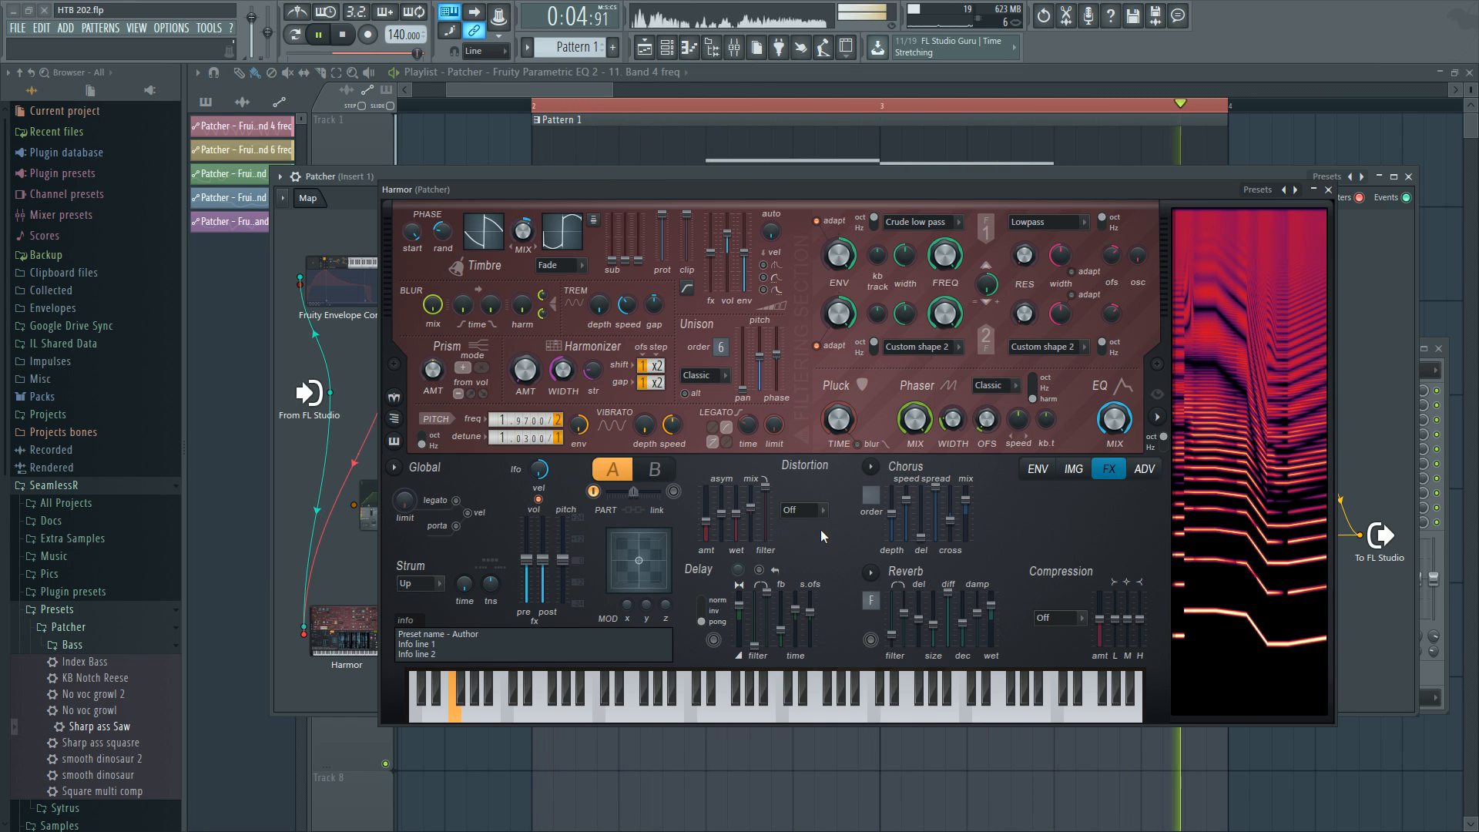
{"action": "key", "text": "space"}
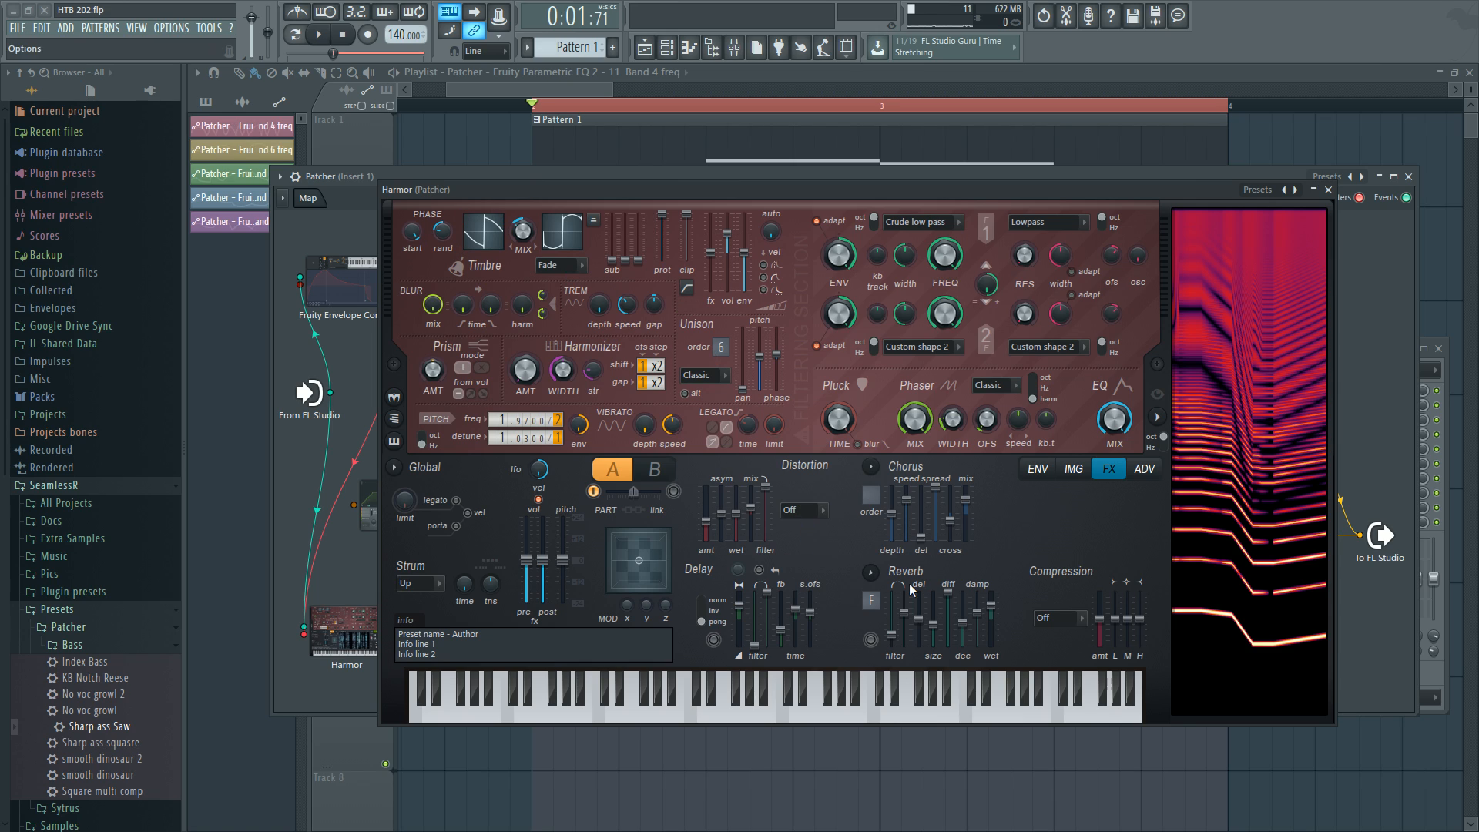
Set the distortion type back to Log and nudge the distortion mix and amount slightly.
{"action": "left_click", "coordinate": [797, 509]}
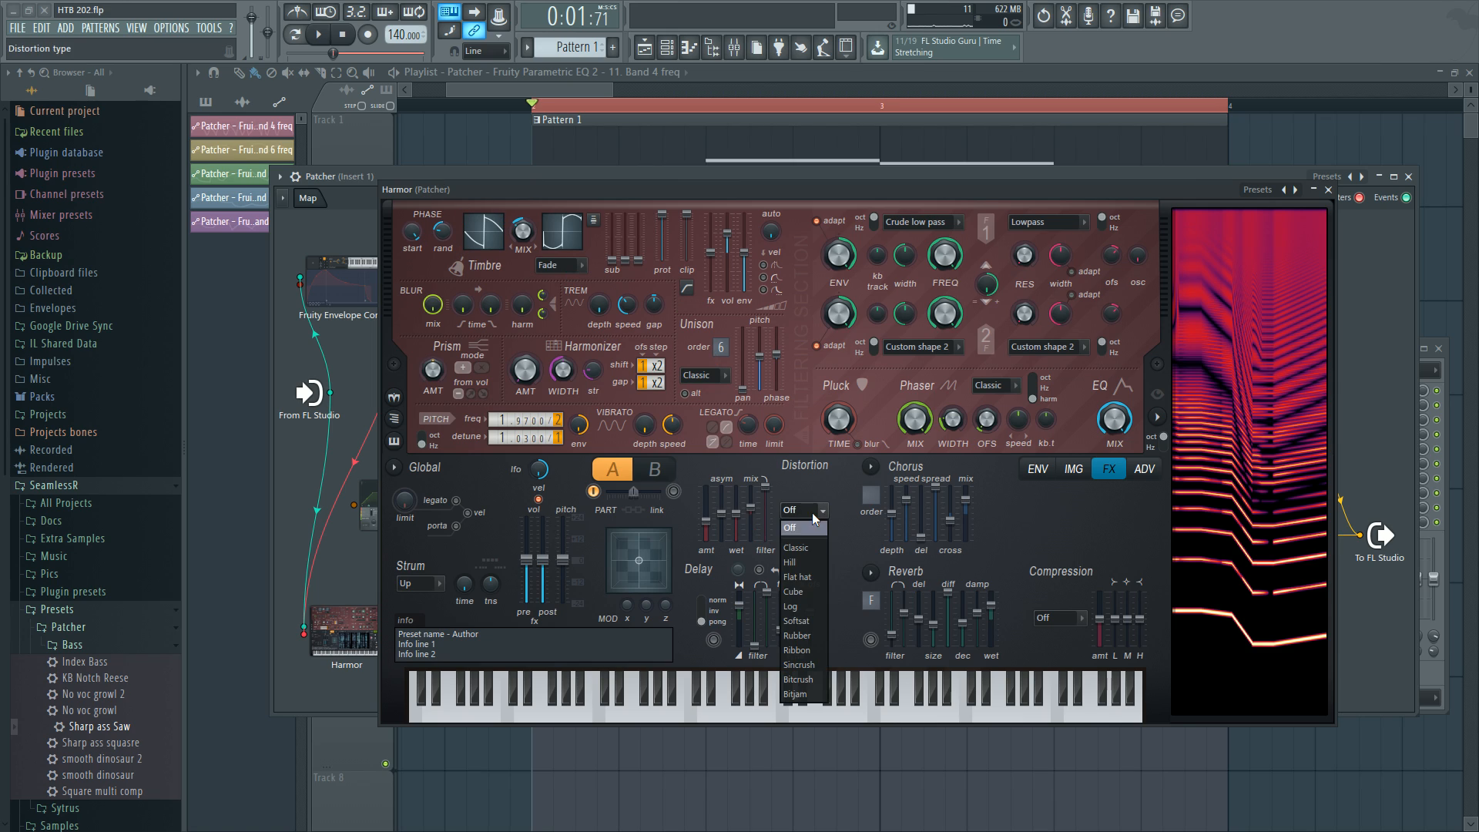
{"action": "left_click", "coordinate": [802, 607]}
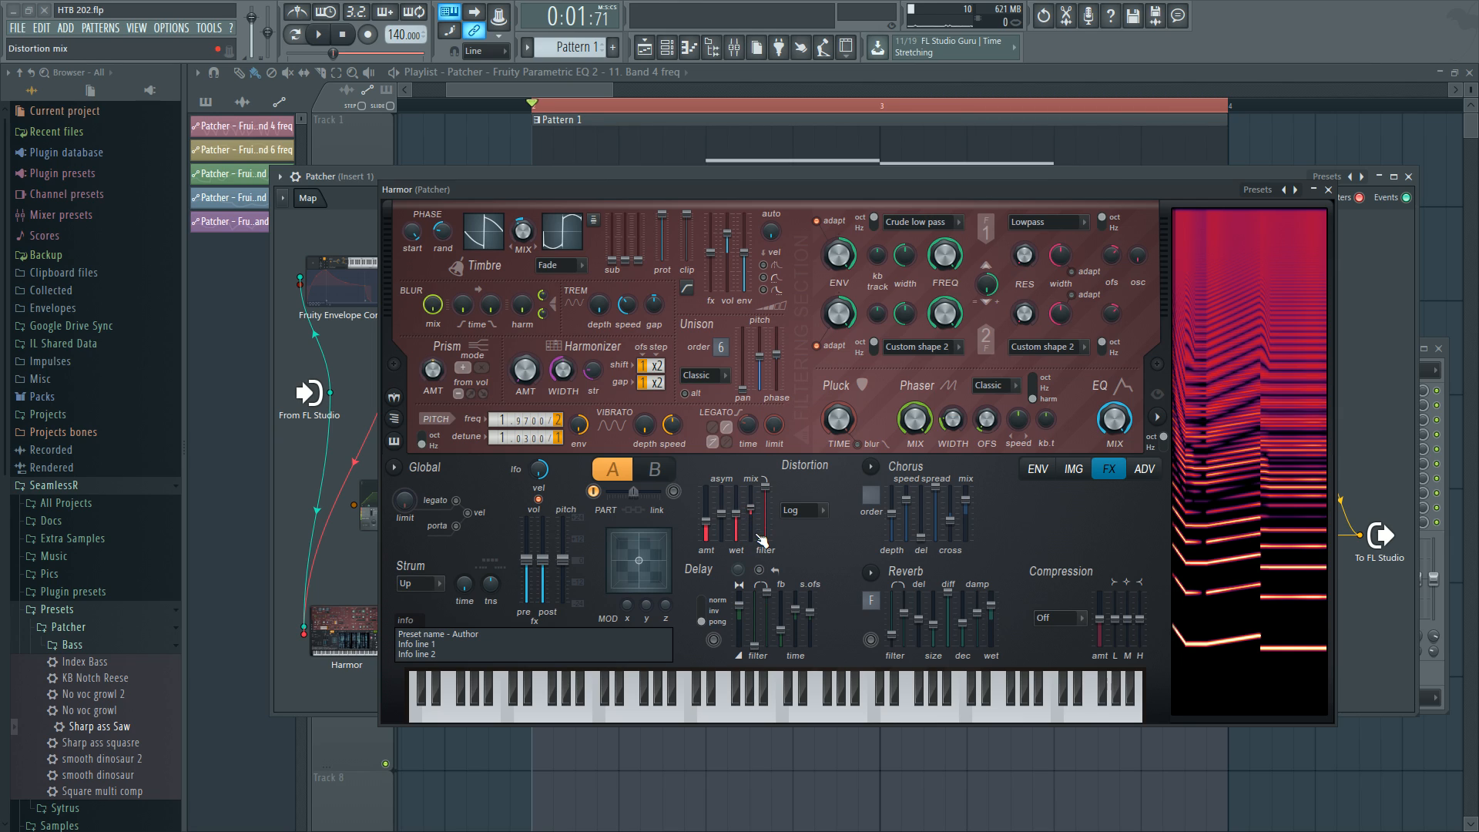
{"action": "mouse_move", "coordinate": [749, 508]}
{"action": "left_mouse_down"}
{"action": "mouse_move", "coordinate": [756, 521]}
{"action": "mouse_move", "coordinate": [759, 493]}
{"action": "mouse_move", "coordinate": [750, 539]}
{"action": "mouse_move", "coordinate": [751, 508]}
{"action": "left_mouse_up"}
{"action": "left_click_drag", "start_coordinate": [709, 526], "coordinate": [709, 520]}
Open the Patcher Harmor's phaser articulator and switch it to the phaser mask envelope.
{"action": "right_click", "coordinate": [914, 420]}
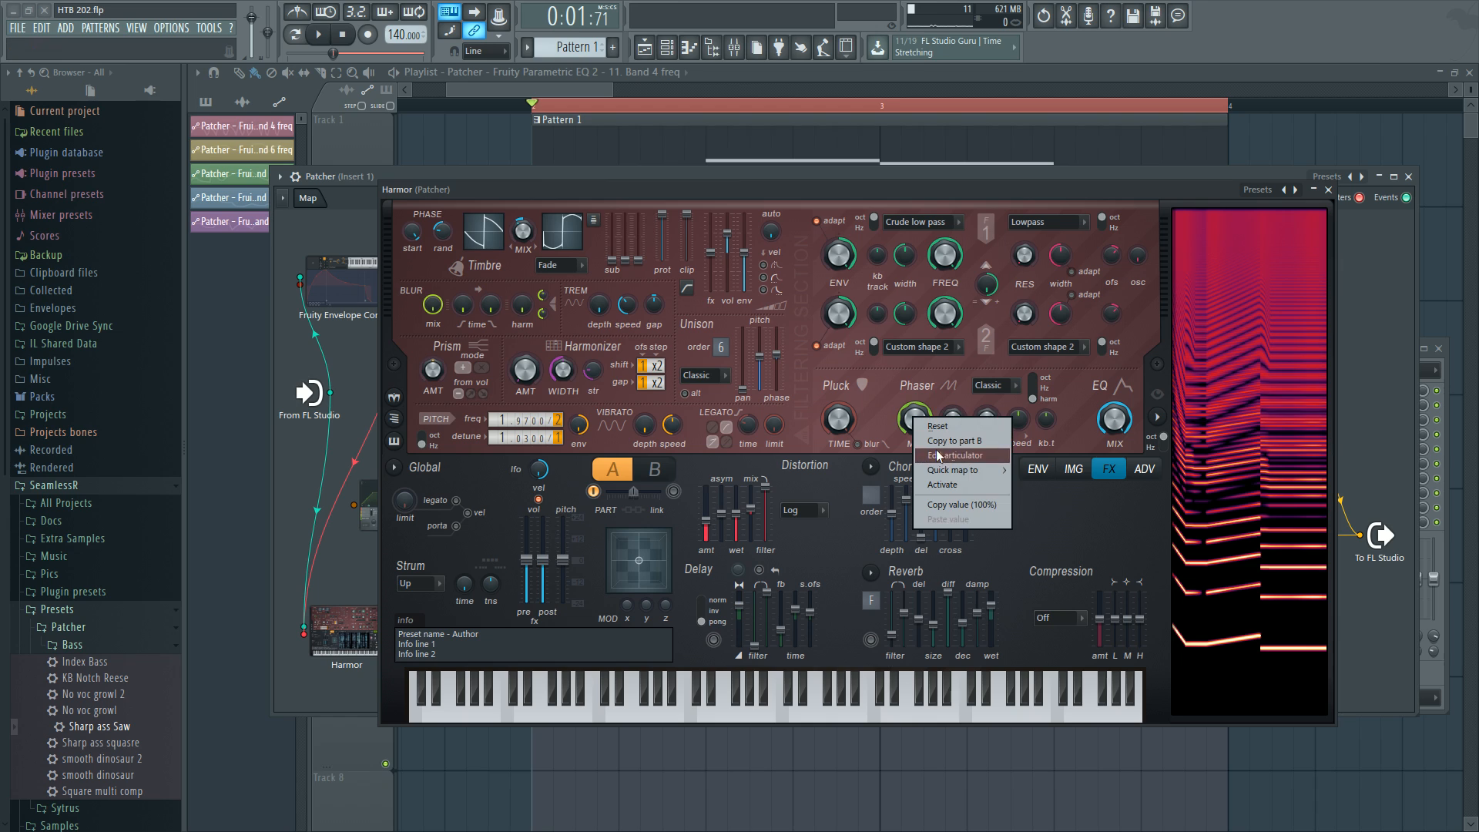
{"action": "left_click", "coordinate": [1051, 498]}
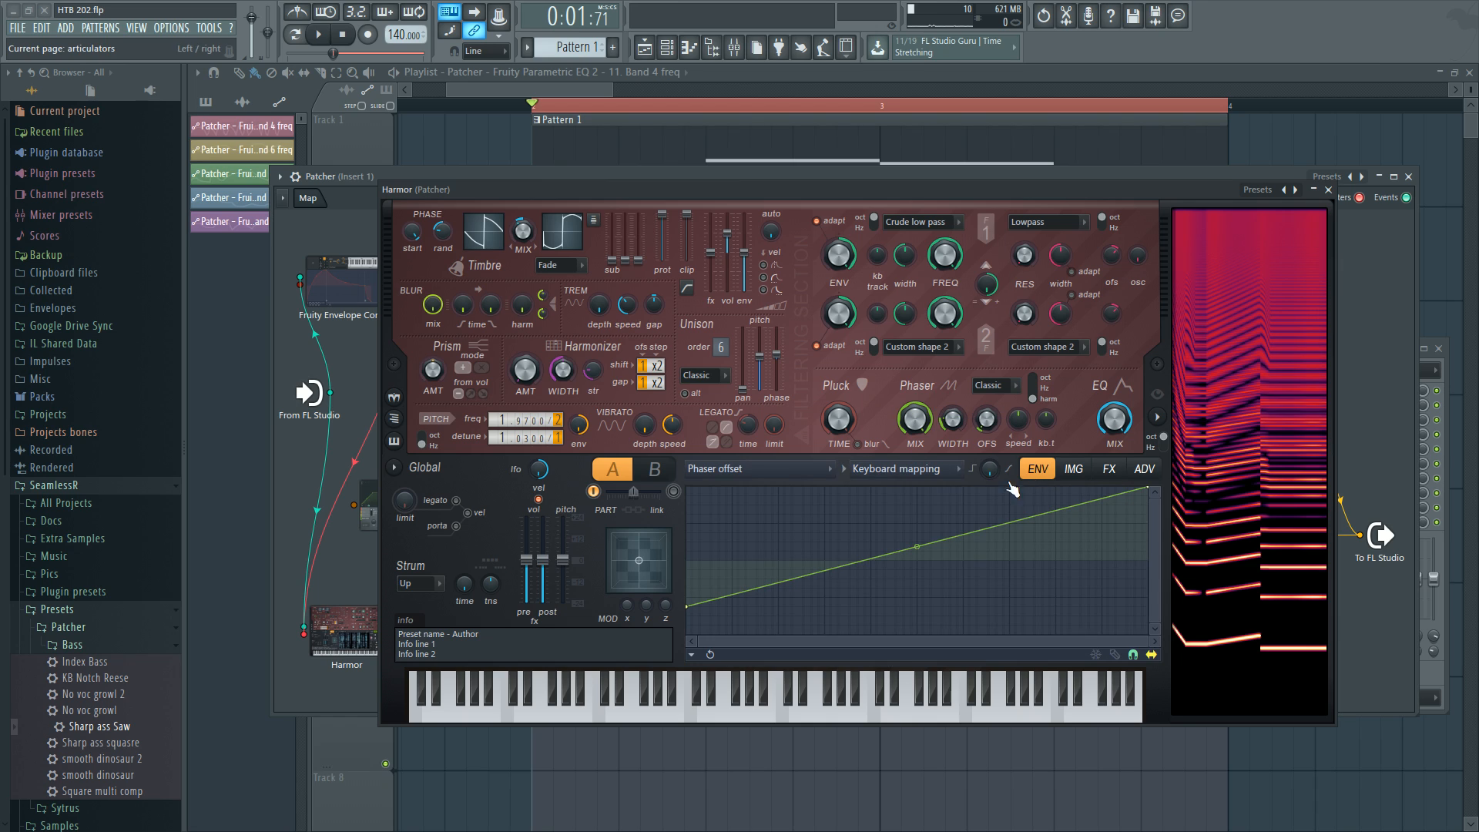
{"action": "left_click", "coordinate": [774, 465]}
{"action": "left_click", "coordinate": [1005, 683]}
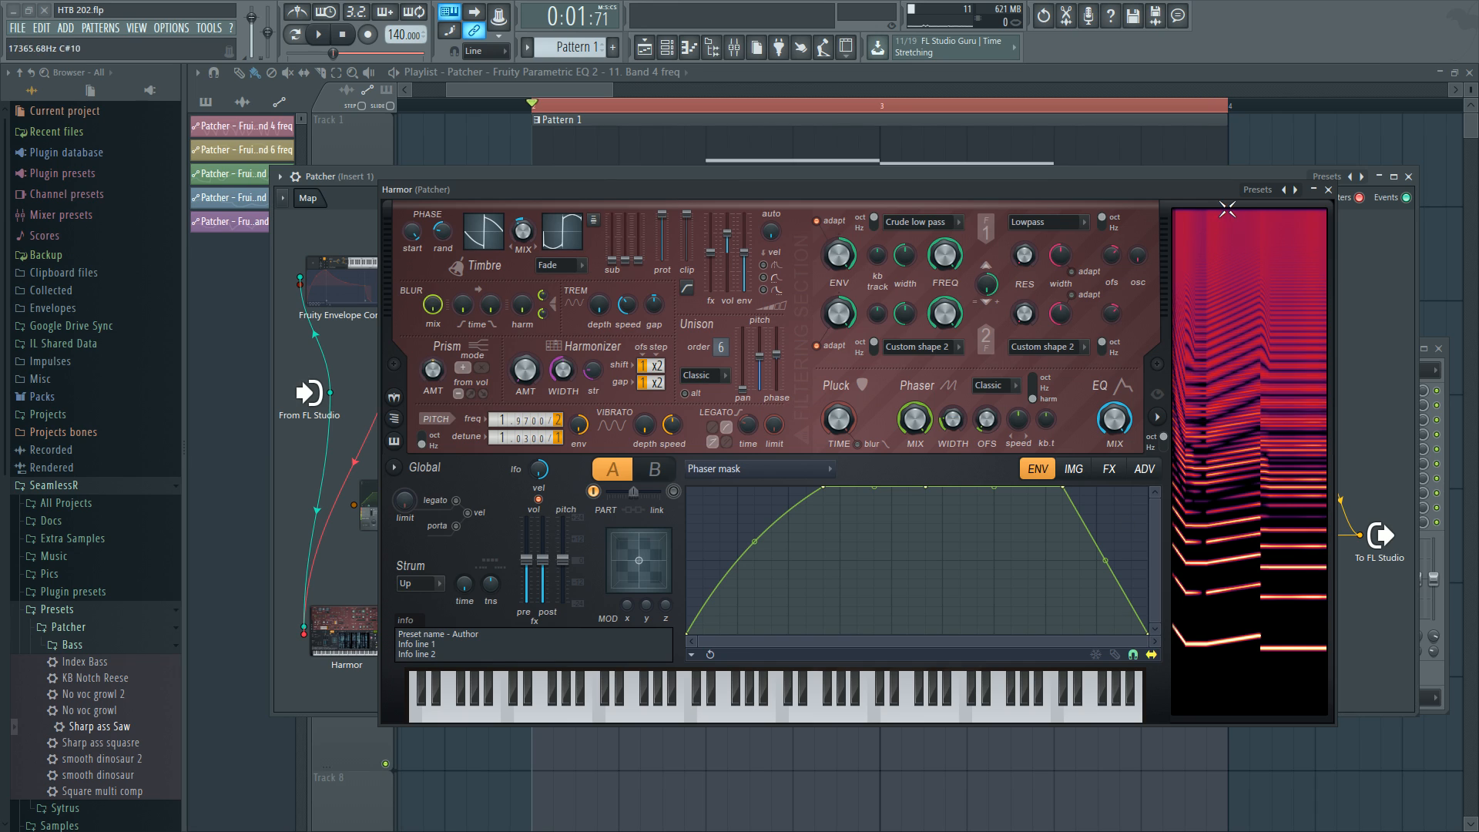
Raise the phaser mask's end point, play the song, then drag the end point back down.
{"action": "left_click_drag", "start_coordinate": [1147, 634], "coordinate": [1149, 360]}
{"action": "key", "text": "space"}
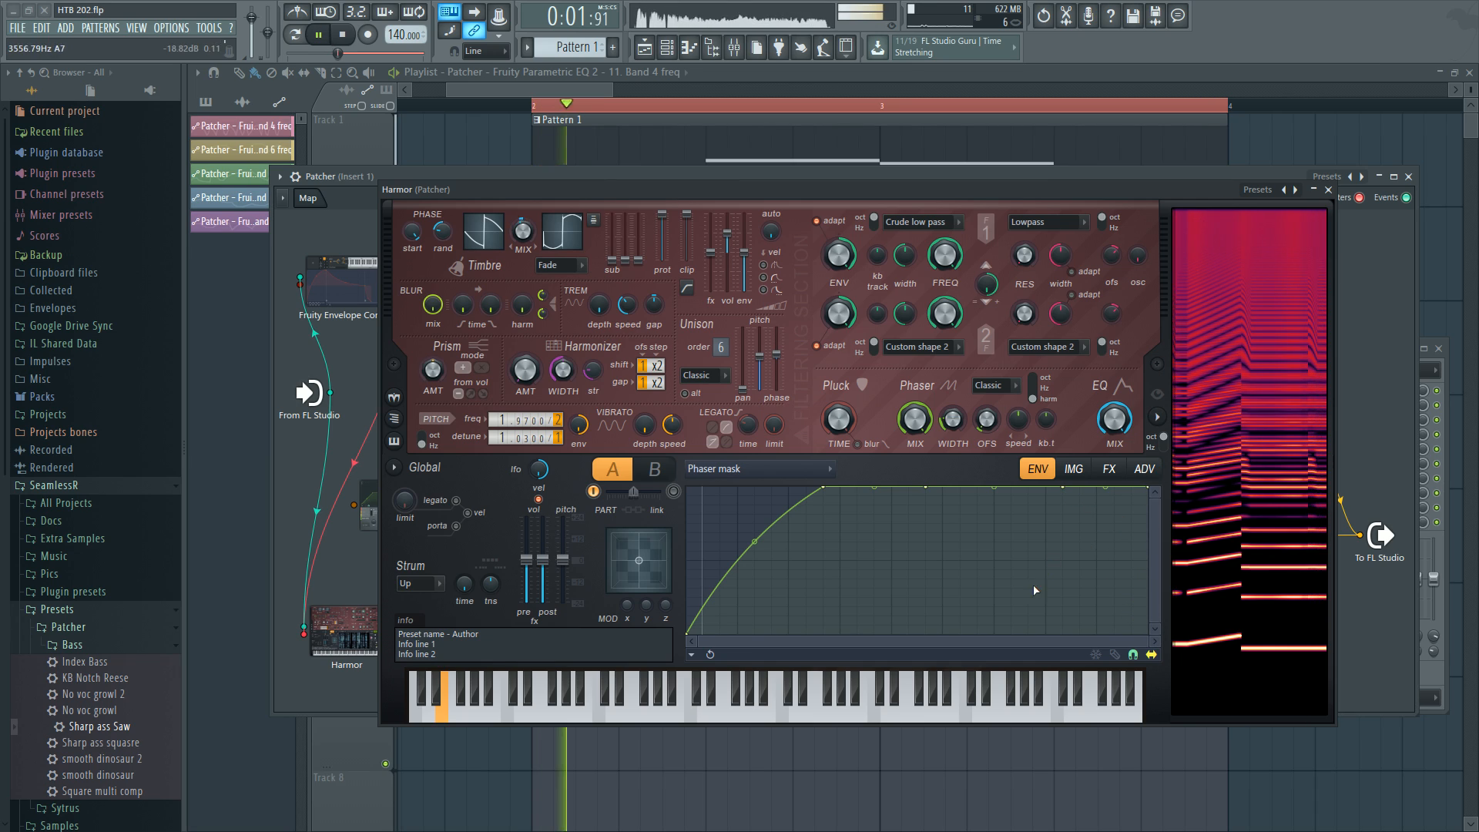
{"action": "key", "text": "space"}
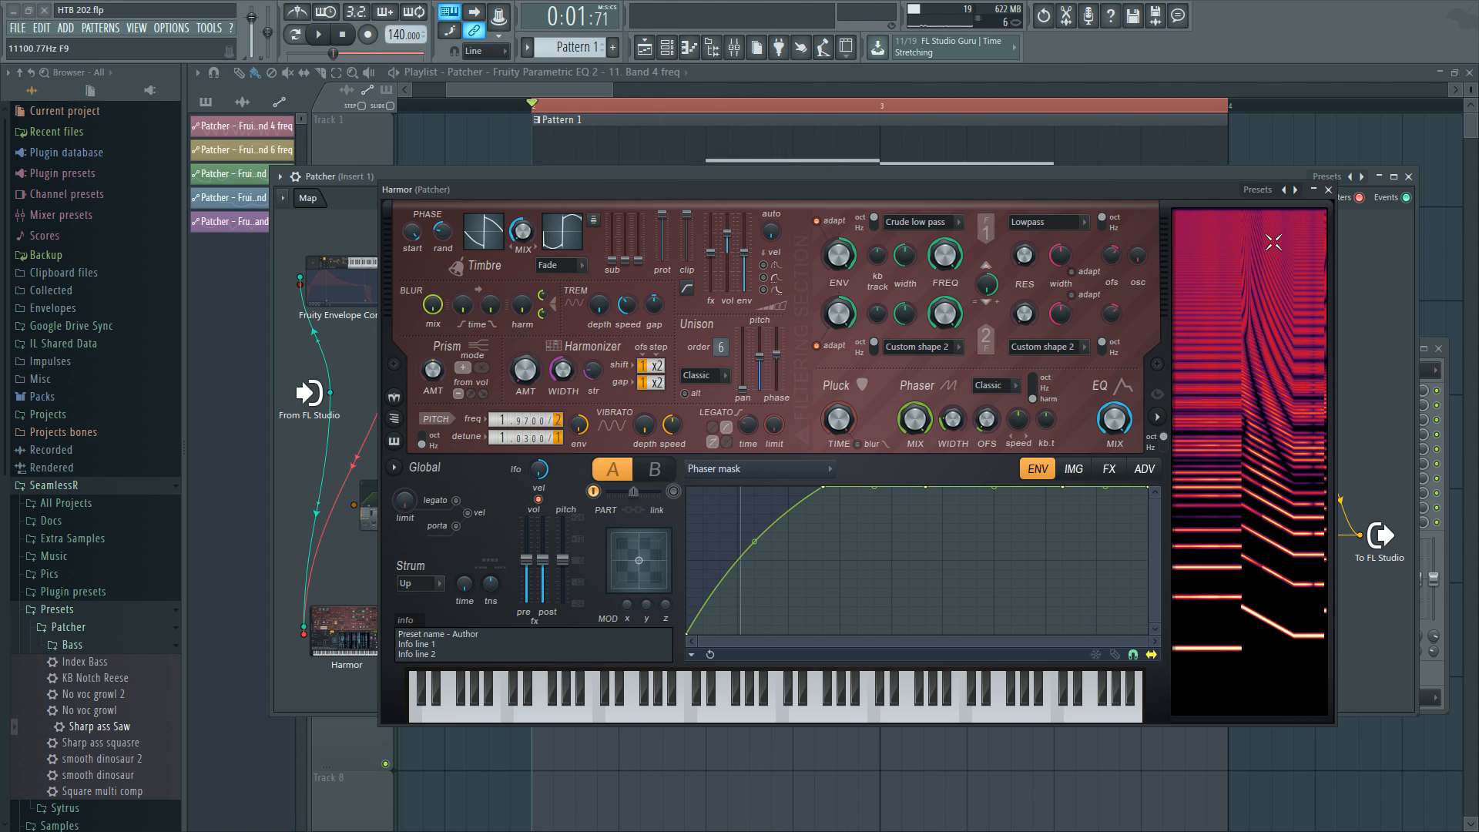
{"action": "left_click_drag", "start_coordinate": [1149, 486], "coordinate": [1148, 634]}
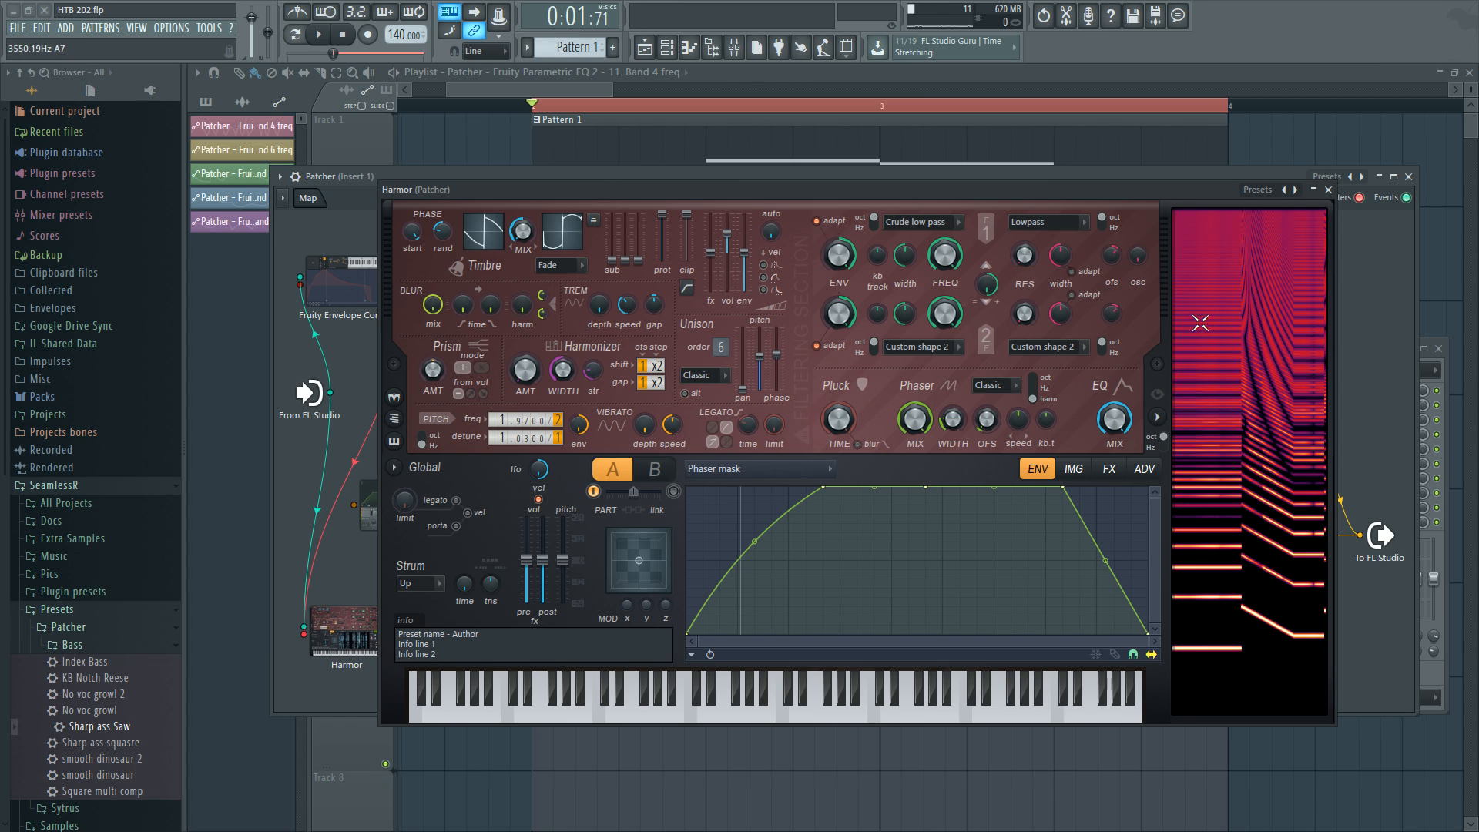
{"action": "key", "text": "space"}
{"action": "key", "text": "space"}
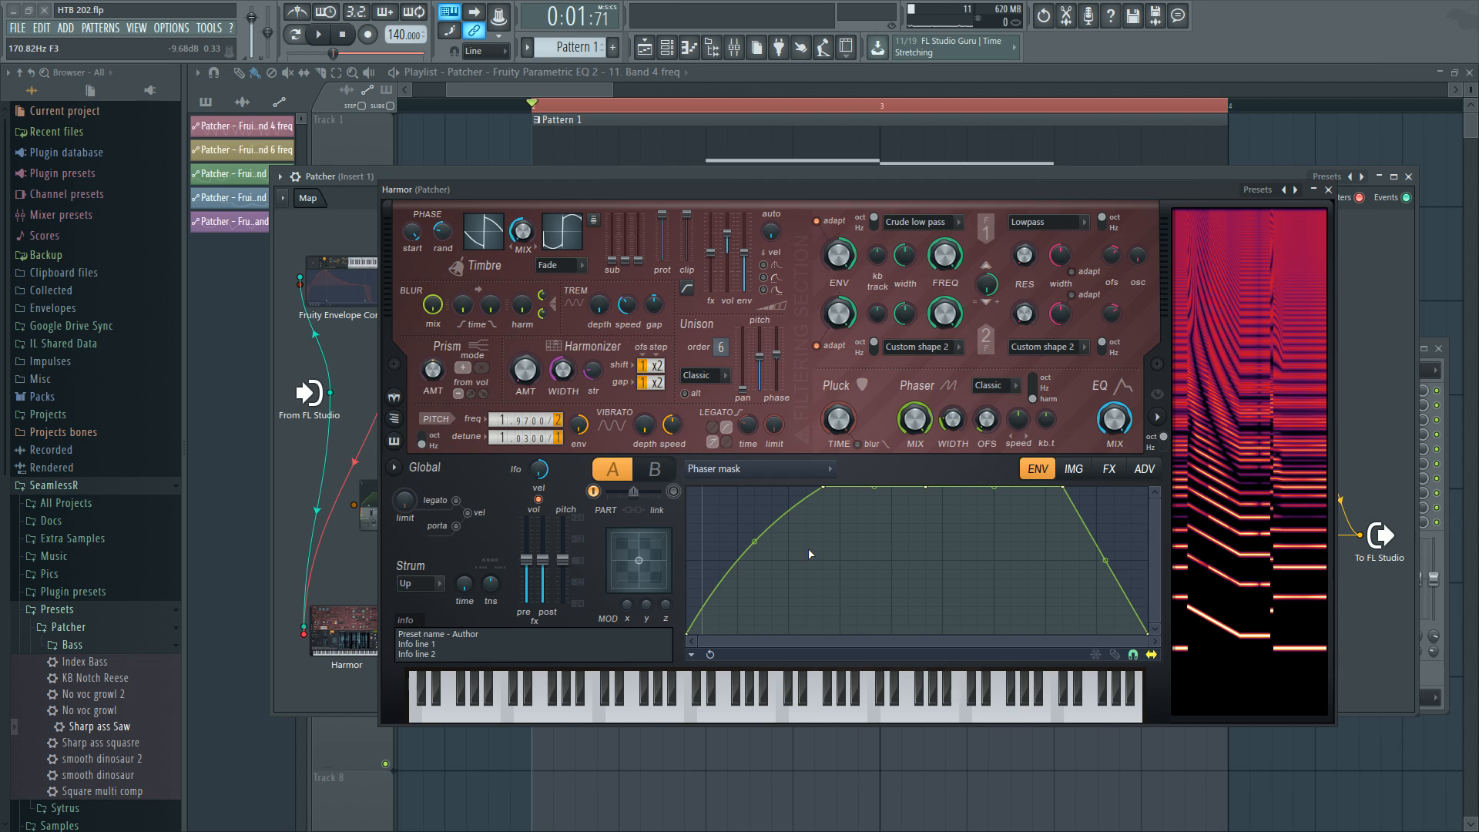
Close the Harmor and open and close the Parametric EQ 2 after Fruity Balance to inspect it.
{"action": "left_click", "coordinate": [1328, 189]}
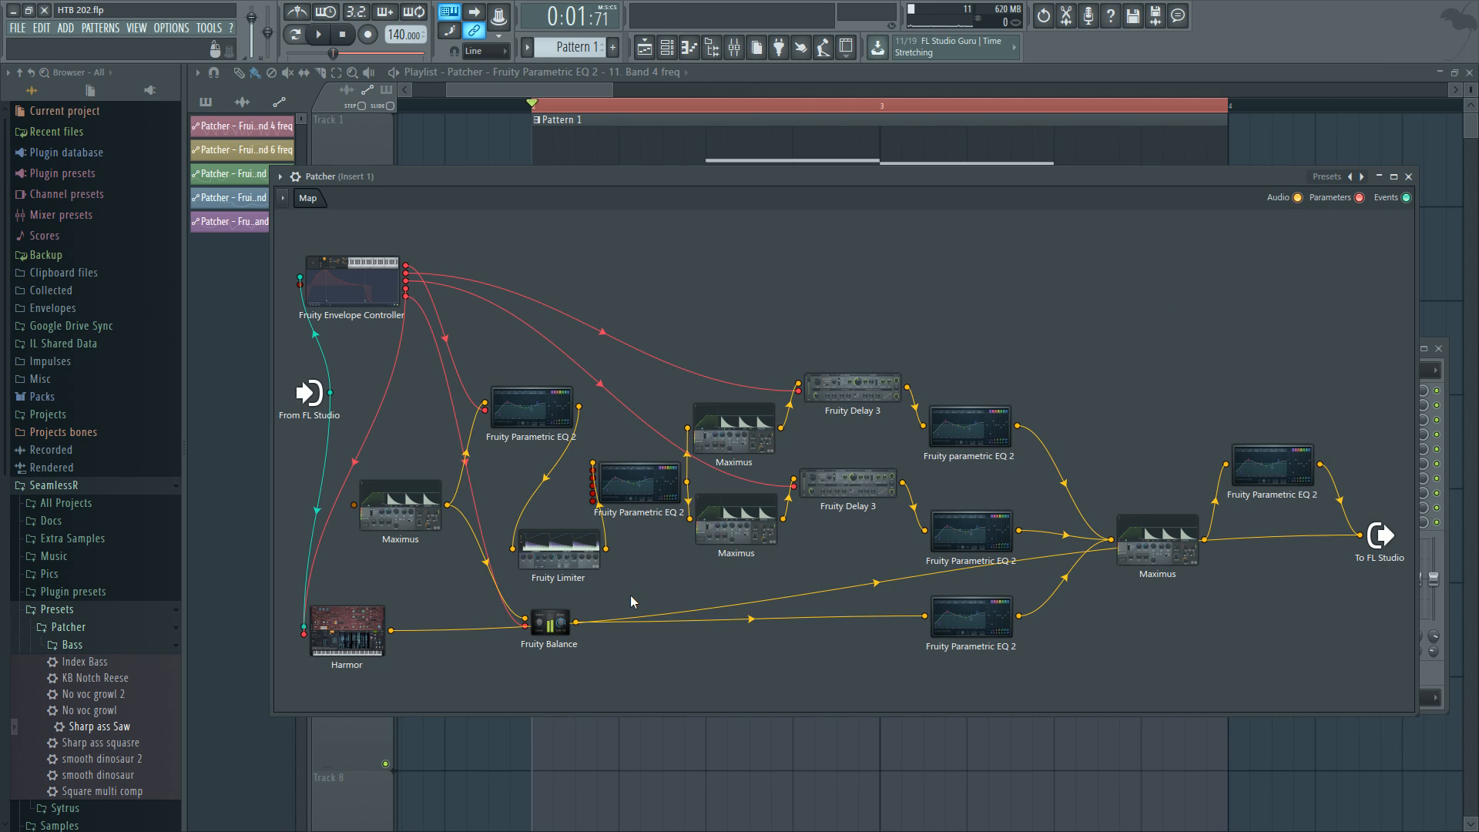
{"action": "double_click", "coordinate": [960, 628]}
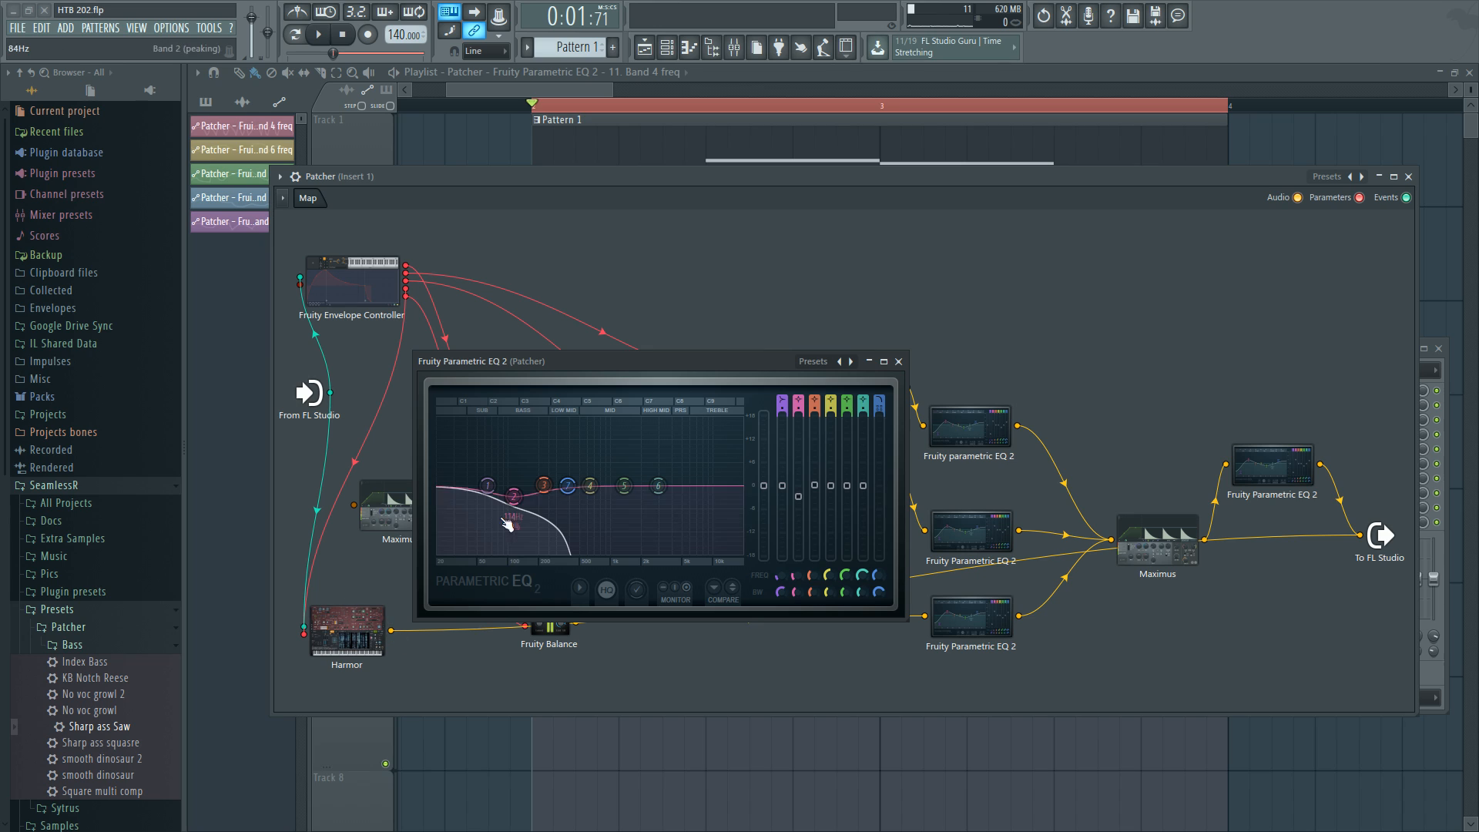
{"action": "left_click", "coordinate": [898, 361]}
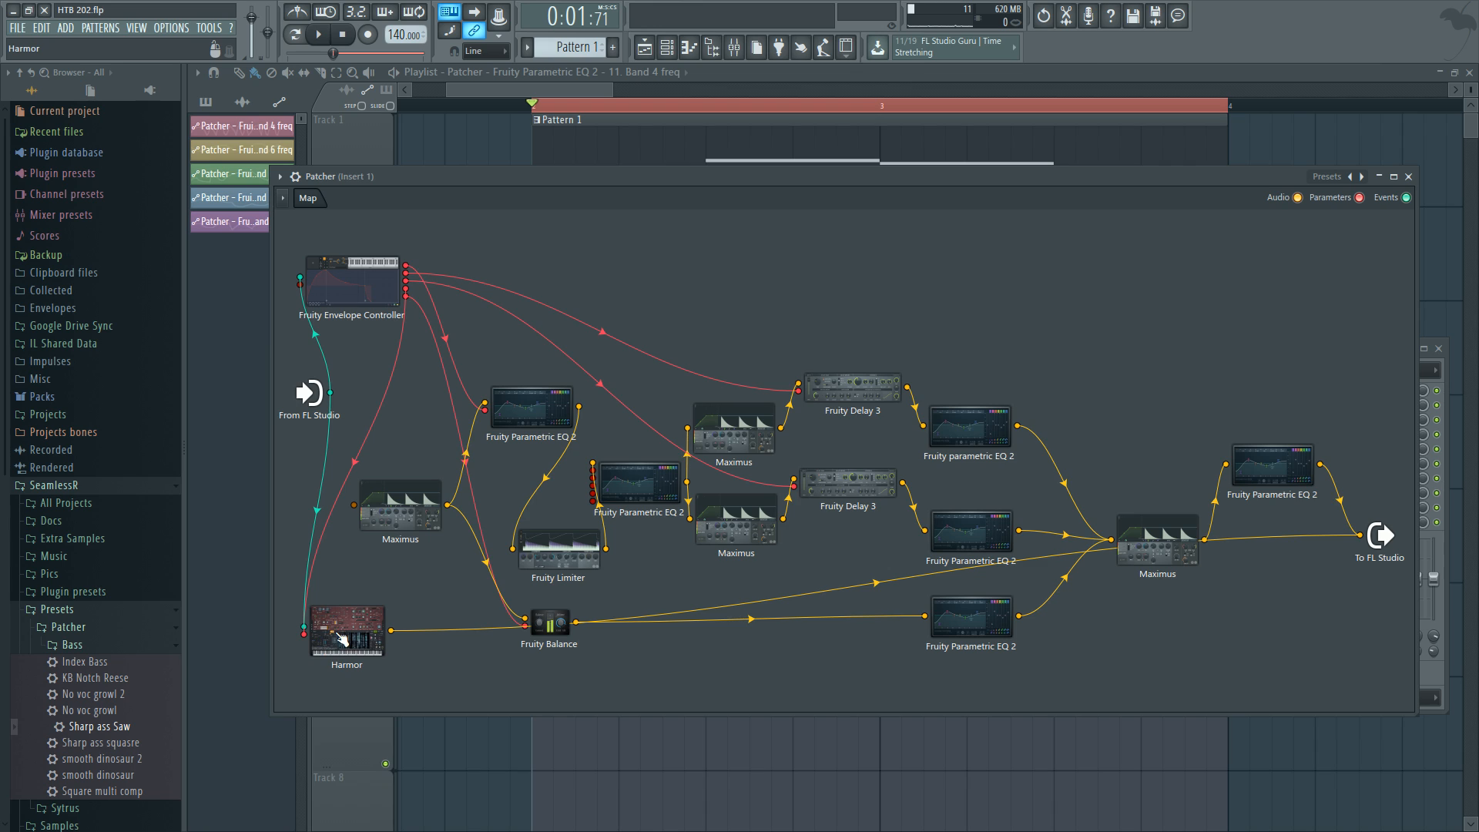
Rearrange the Harmor and Fruity Balance nodes in the Patcher map.
{"action": "left_click_drag", "start_coordinate": [338, 634], "coordinate": [341, 613]}
{"action": "left_click_drag", "start_coordinate": [543, 623], "coordinate": [542, 633]}
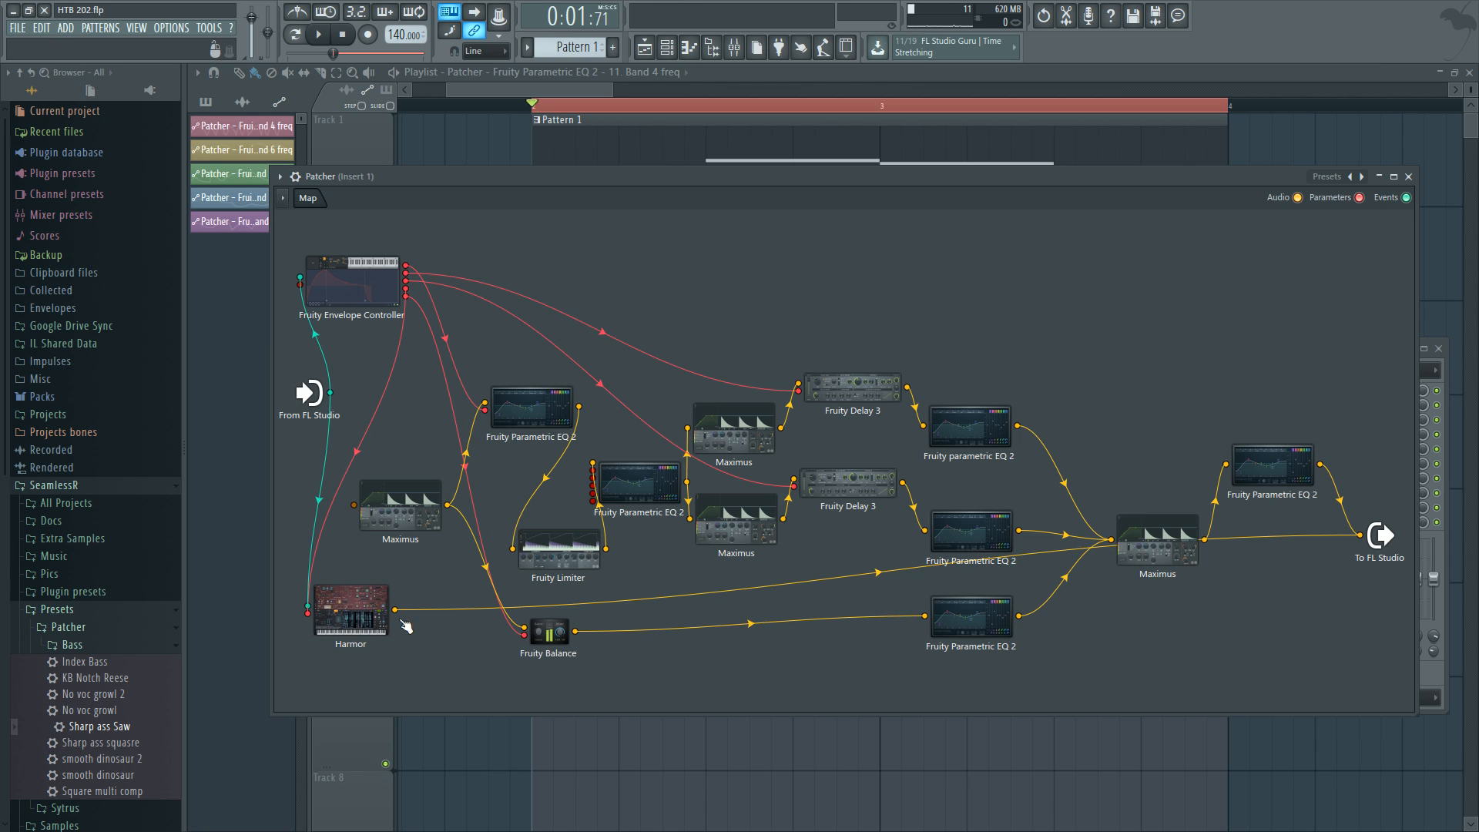
{"action": "left_click_drag", "start_coordinate": [370, 614], "coordinate": [370, 647]}
{"action": "left_click_drag", "start_coordinate": [547, 632], "coordinate": [542, 647]}
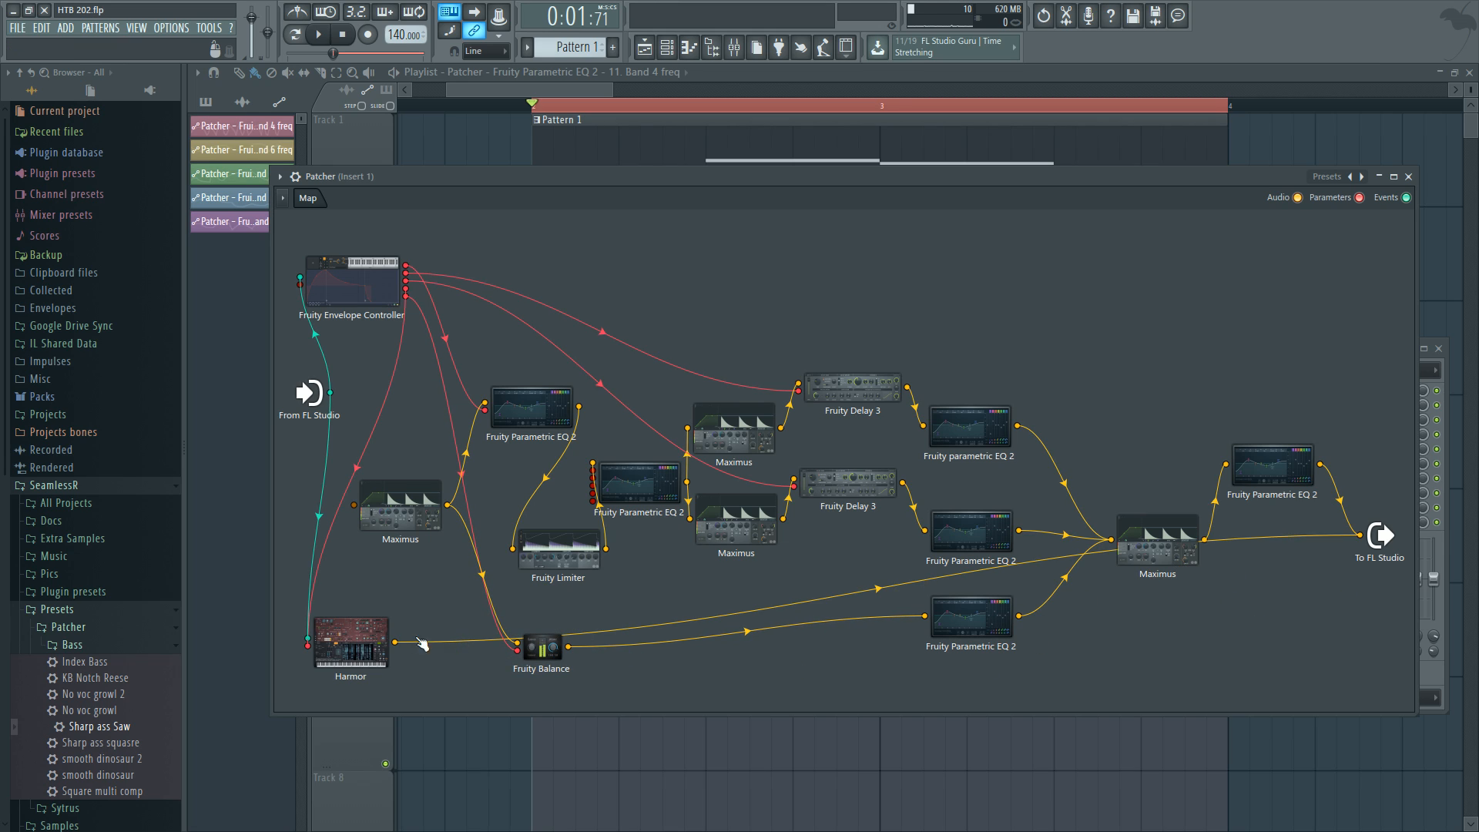
{"action": "left_click_drag", "start_coordinate": [355, 652], "coordinate": [358, 641]}
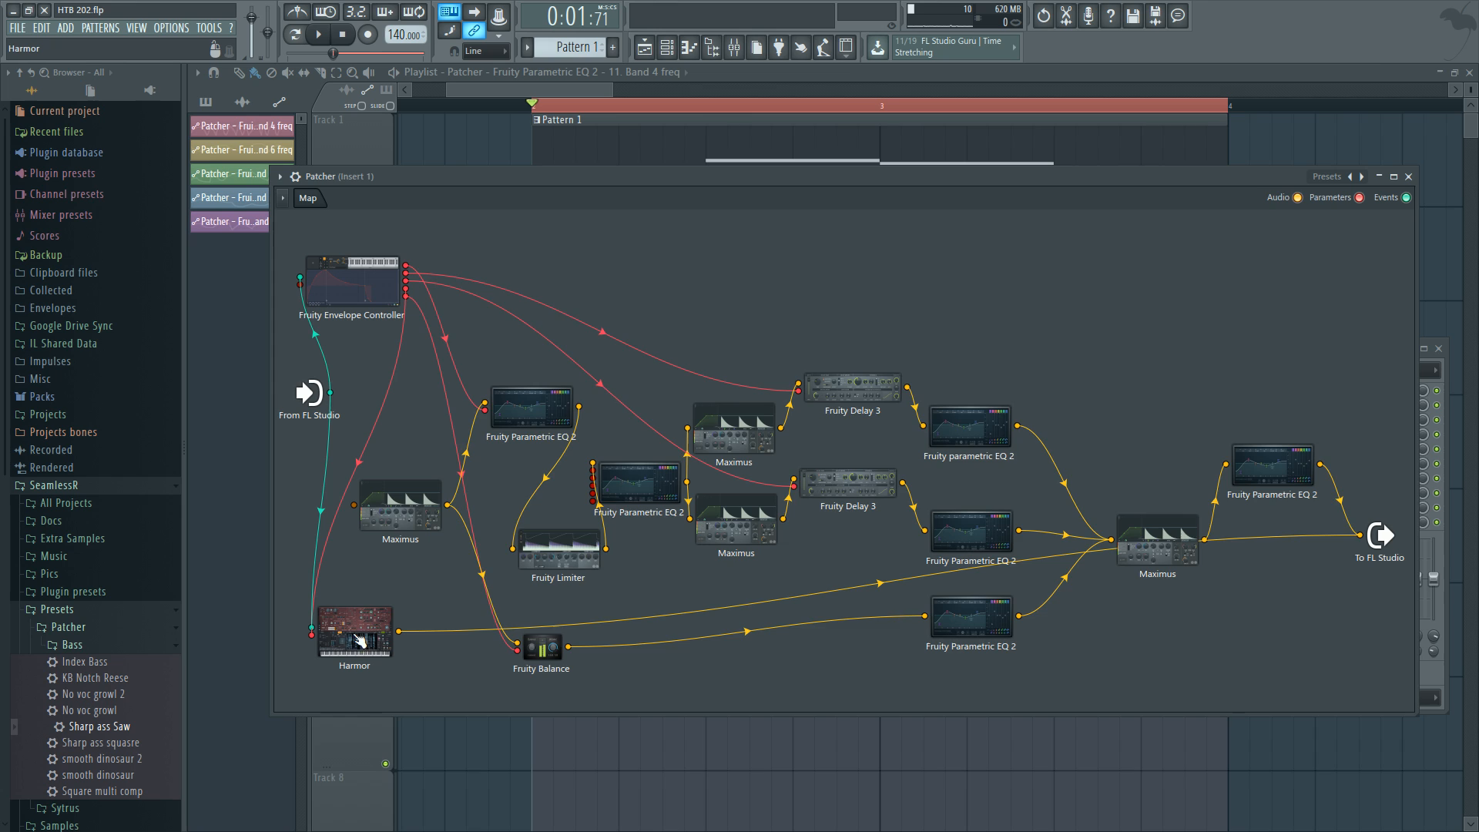
Open the Patcher's Harmor and examine its harmonic prism, local EQ and timbre 1 harmonic level envelopes.
{"action": "double_click", "coordinate": [358, 641]}
{"action": "left_click", "coordinate": [761, 475]}
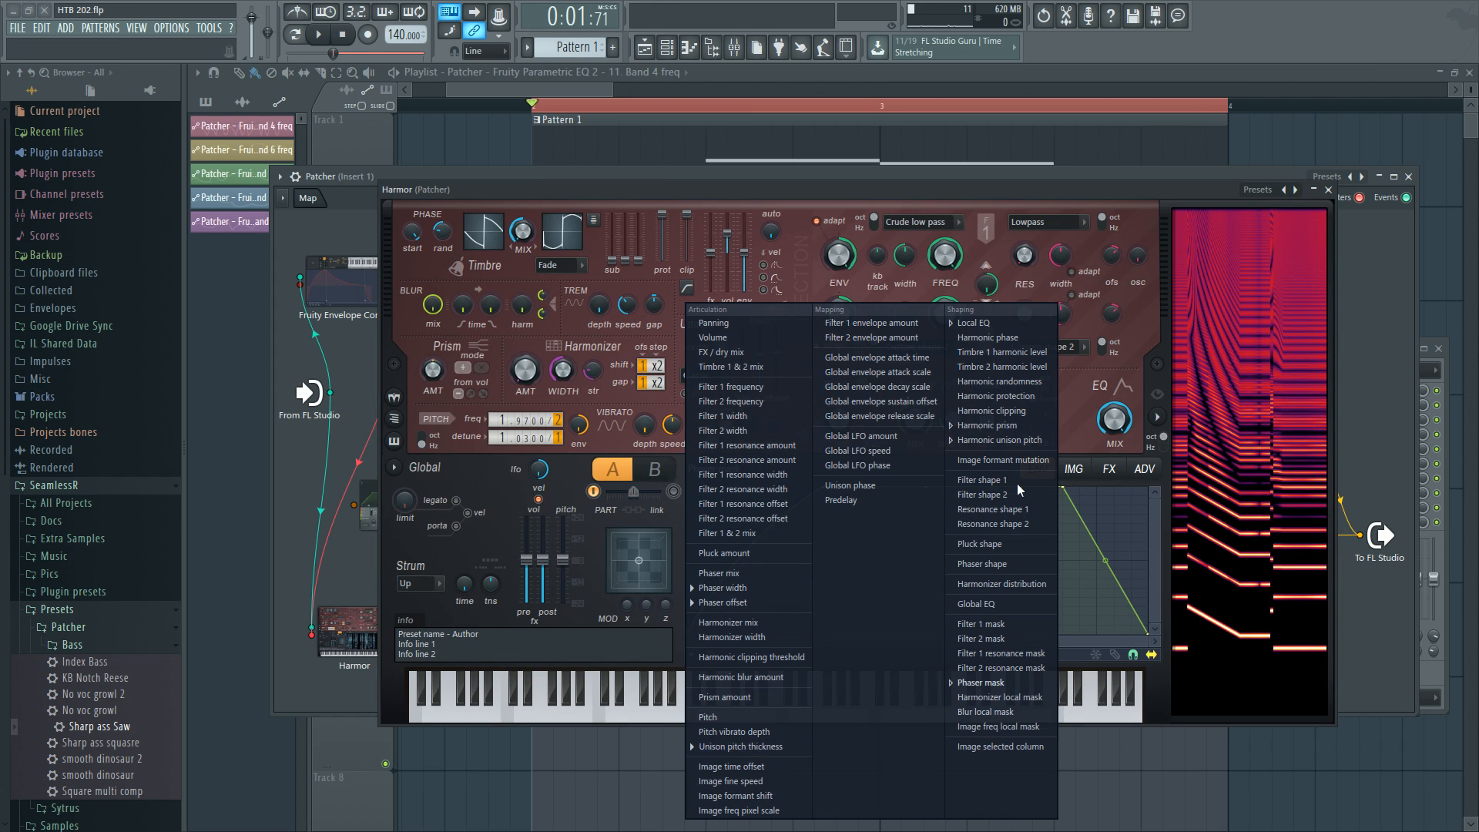
{"action": "left_click", "coordinate": [1032, 422]}
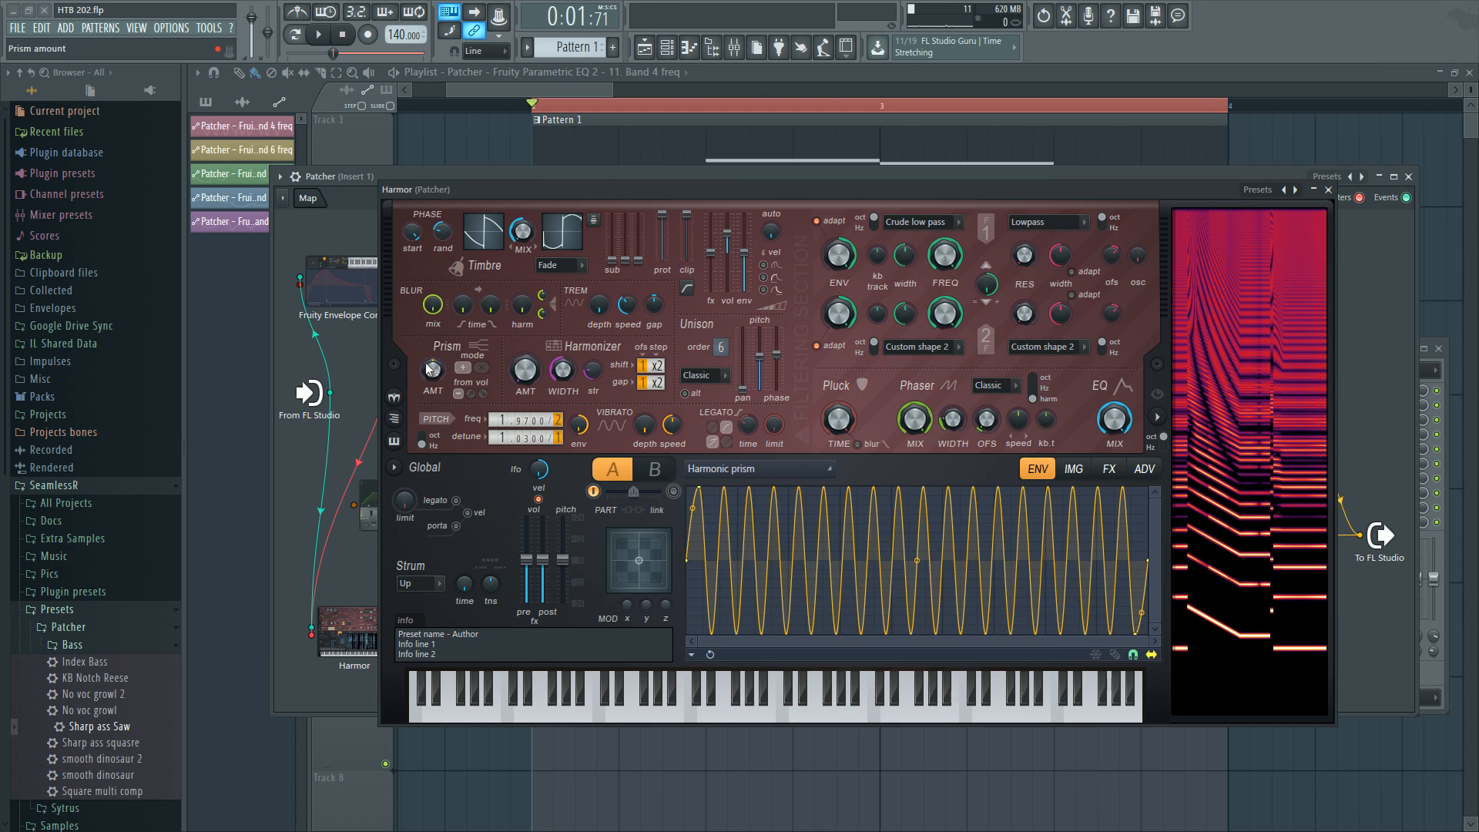
{"action": "left_click", "coordinate": [821, 467]}
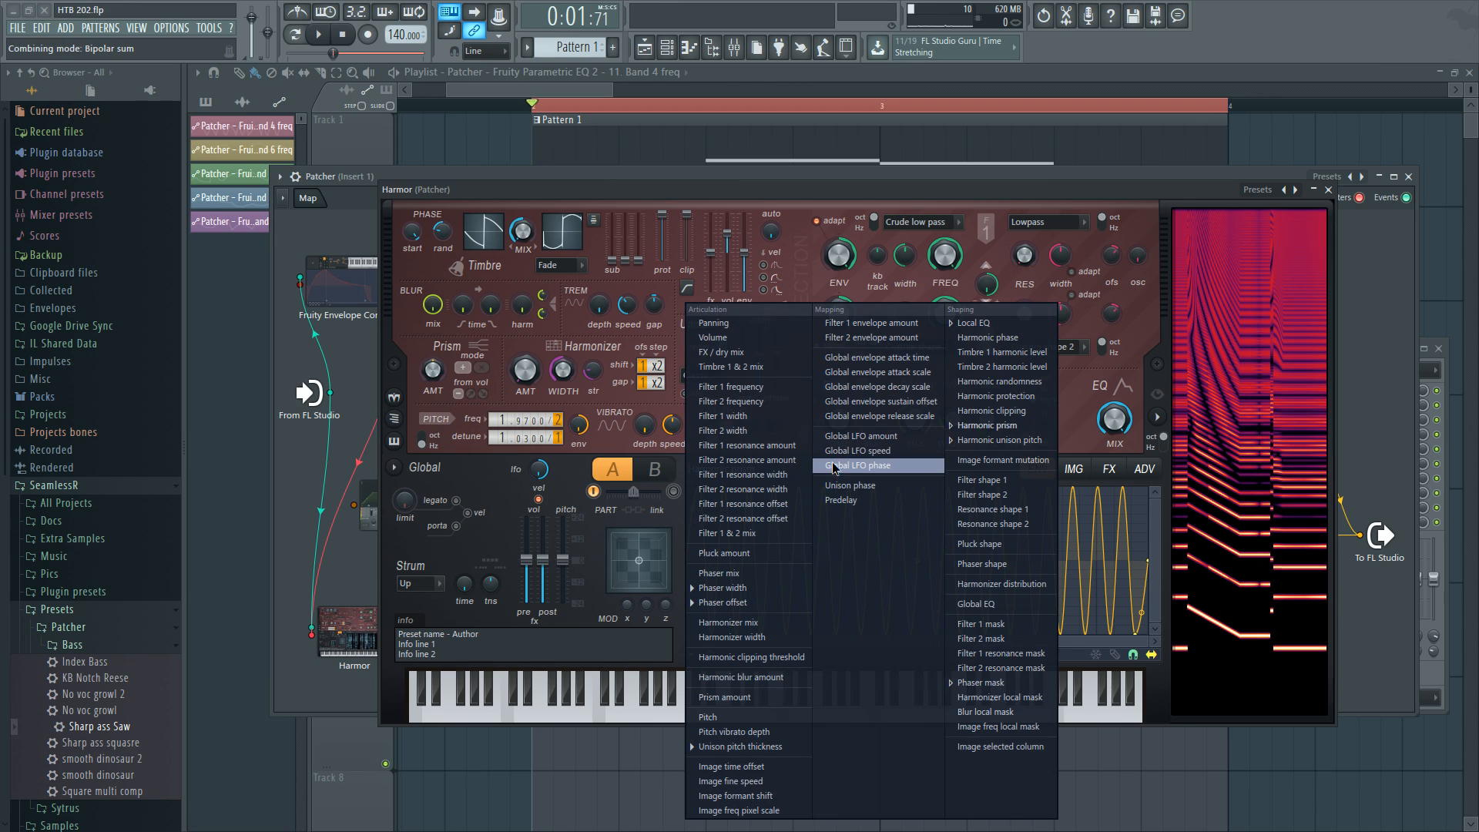
{"action": "left_click", "coordinate": [988, 322]}
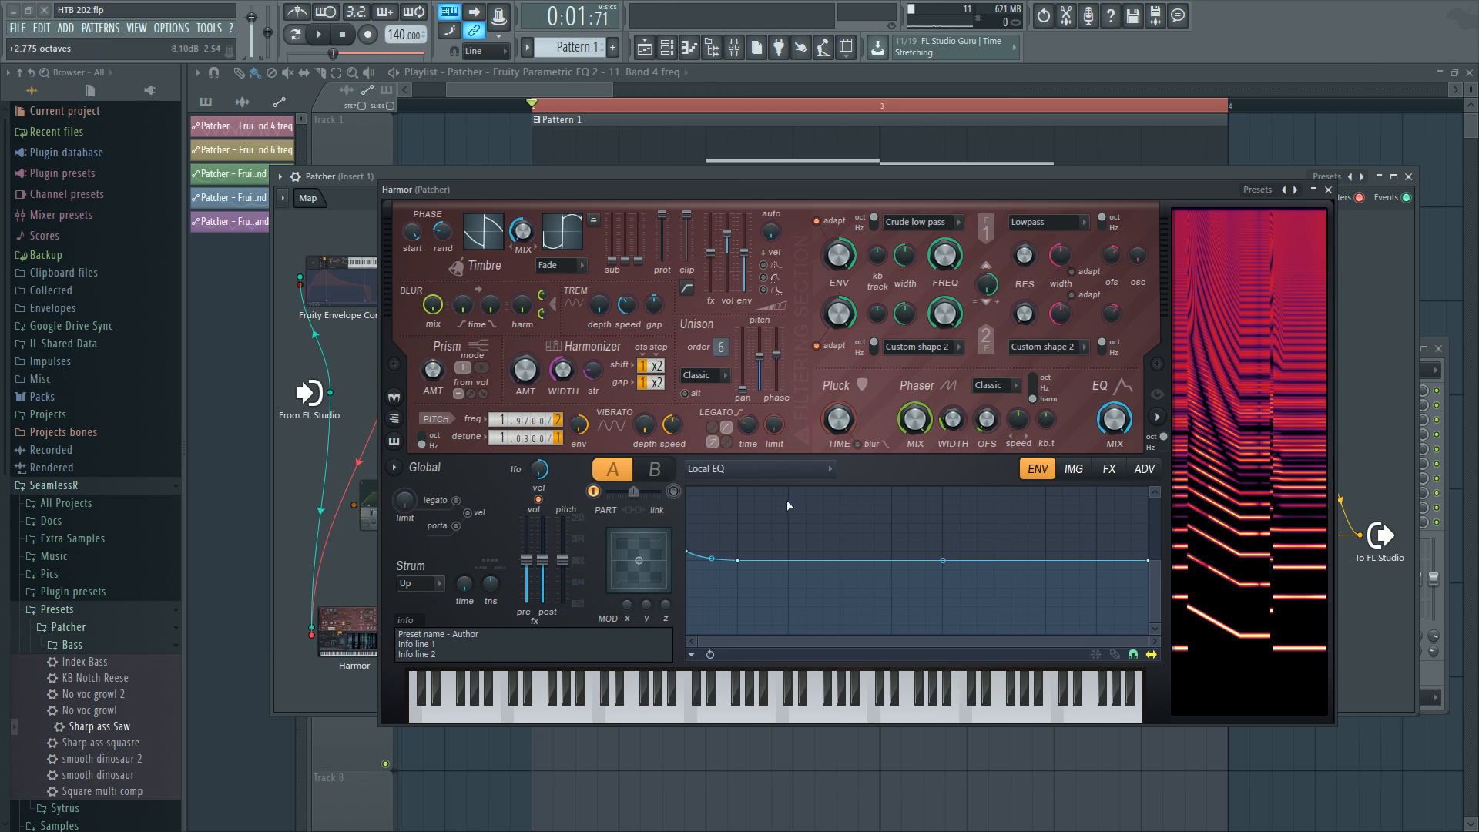
{"action": "scroll", "coordinate": [803, 468], "scroll_direction": "down", "scroll_amount": 1}
{"action": "left_click", "coordinate": [802, 467]}
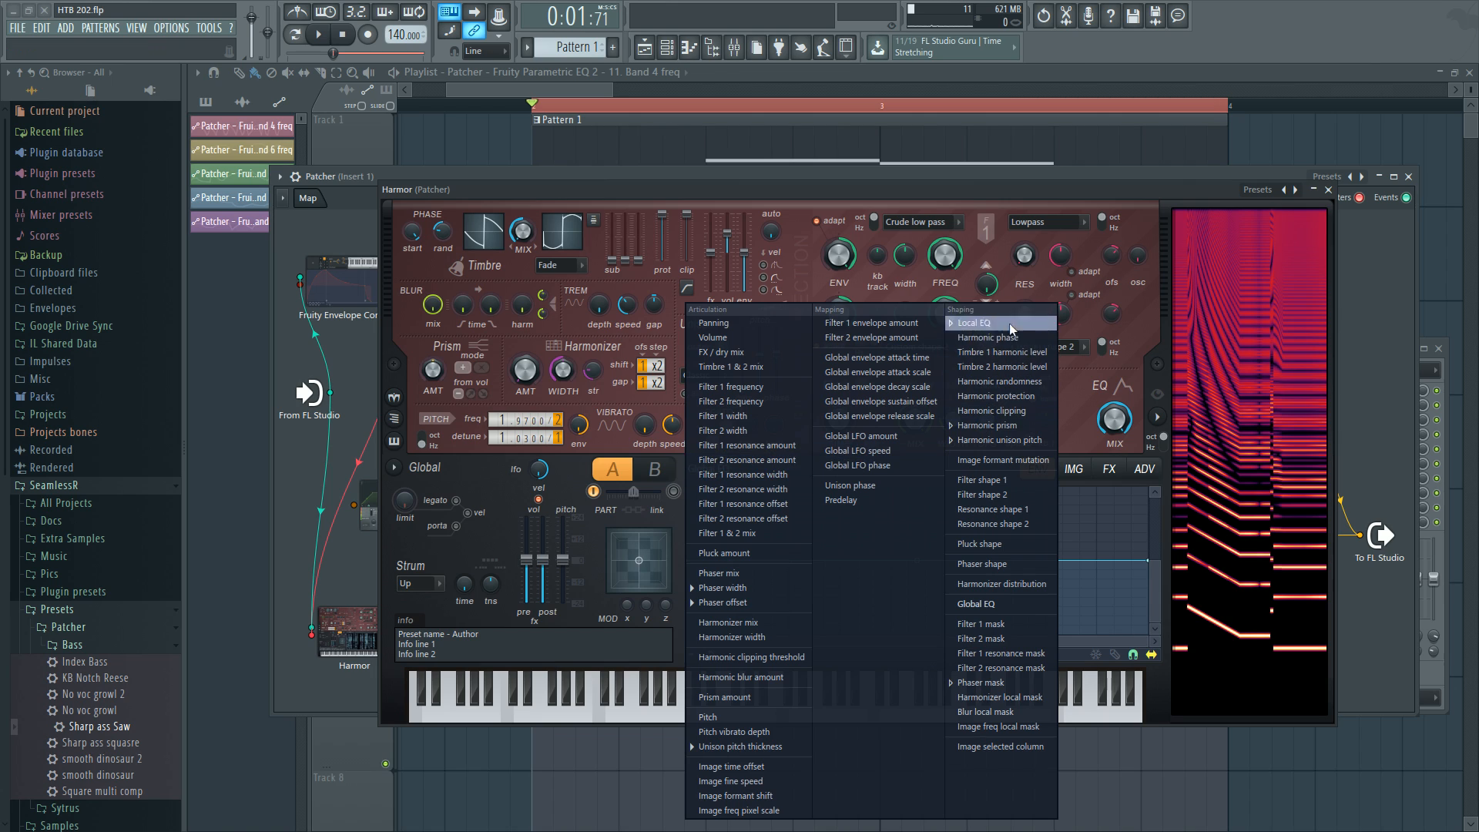
{"action": "key", "text": "Escape"}
{"action": "left_click", "coordinate": [748, 481]}
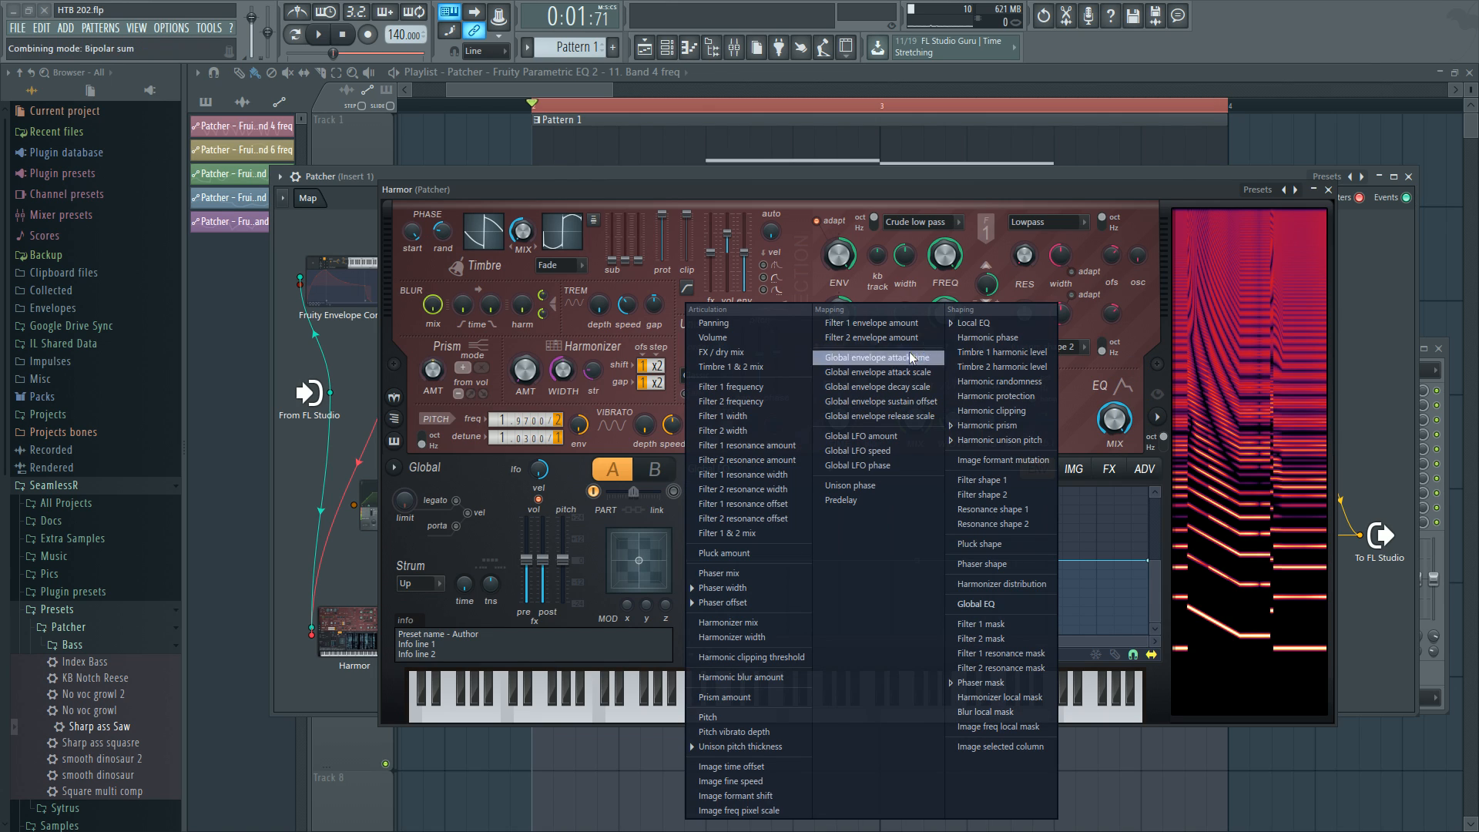
{"action": "left_click", "coordinate": [997, 322]}
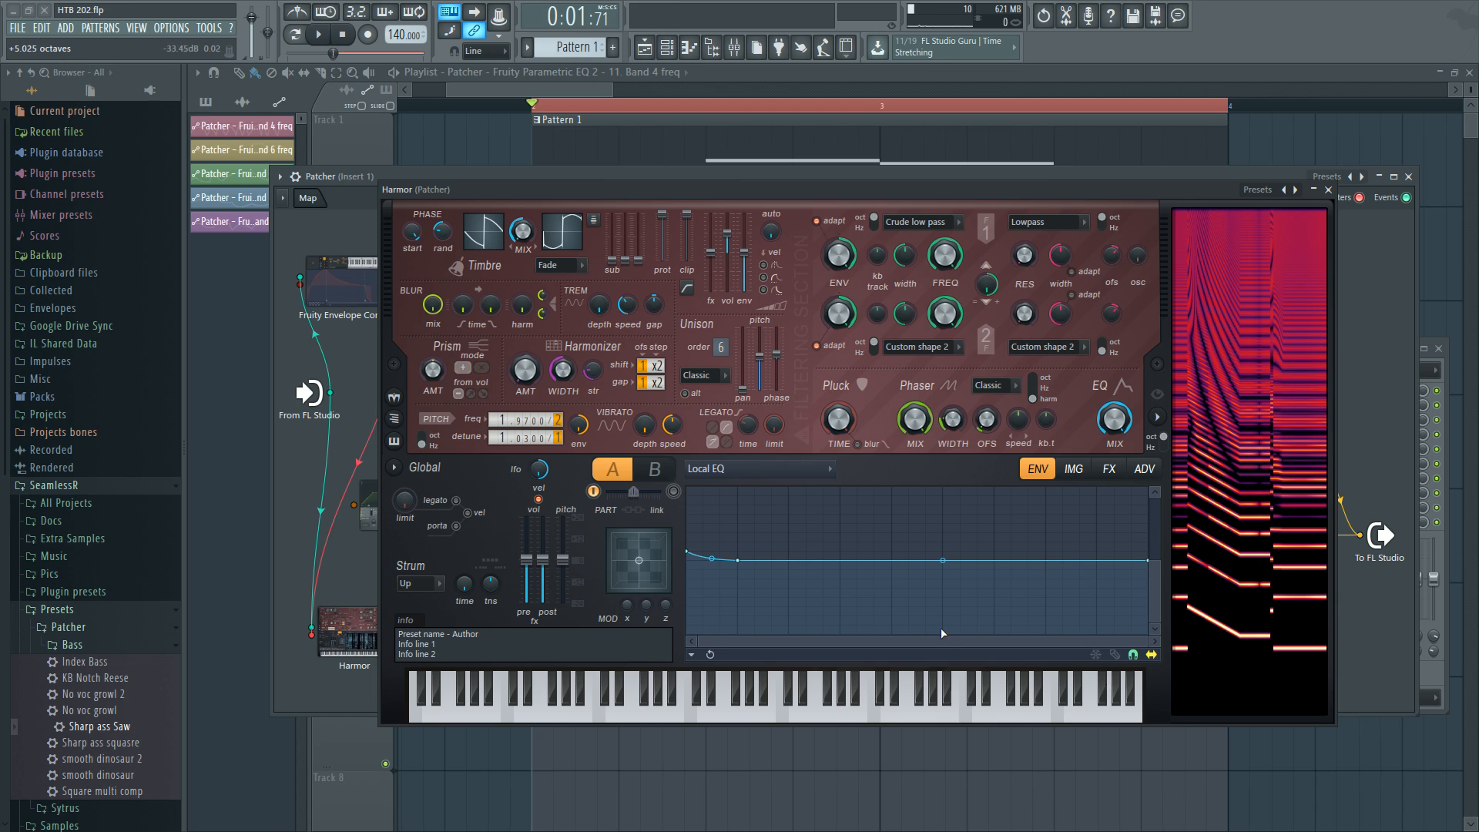
{"action": "left_click", "coordinate": [489, 245]}
{"action": "left_click_drag", "start_coordinate": [746, 644], "coordinate": [712, 644]}
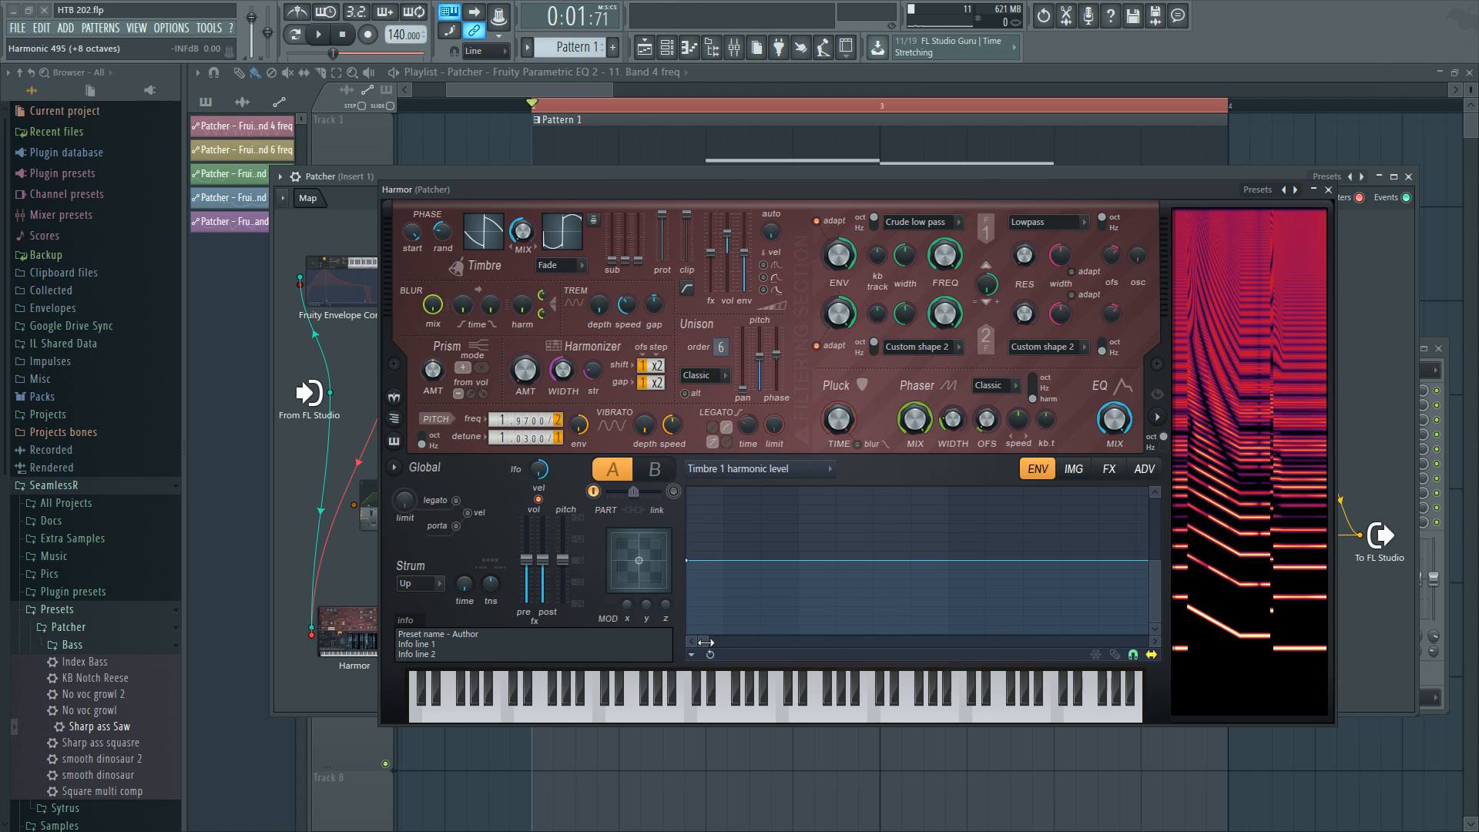
{"action": "left_click_drag", "start_coordinate": [706, 642], "coordinate": [1228, 650]}
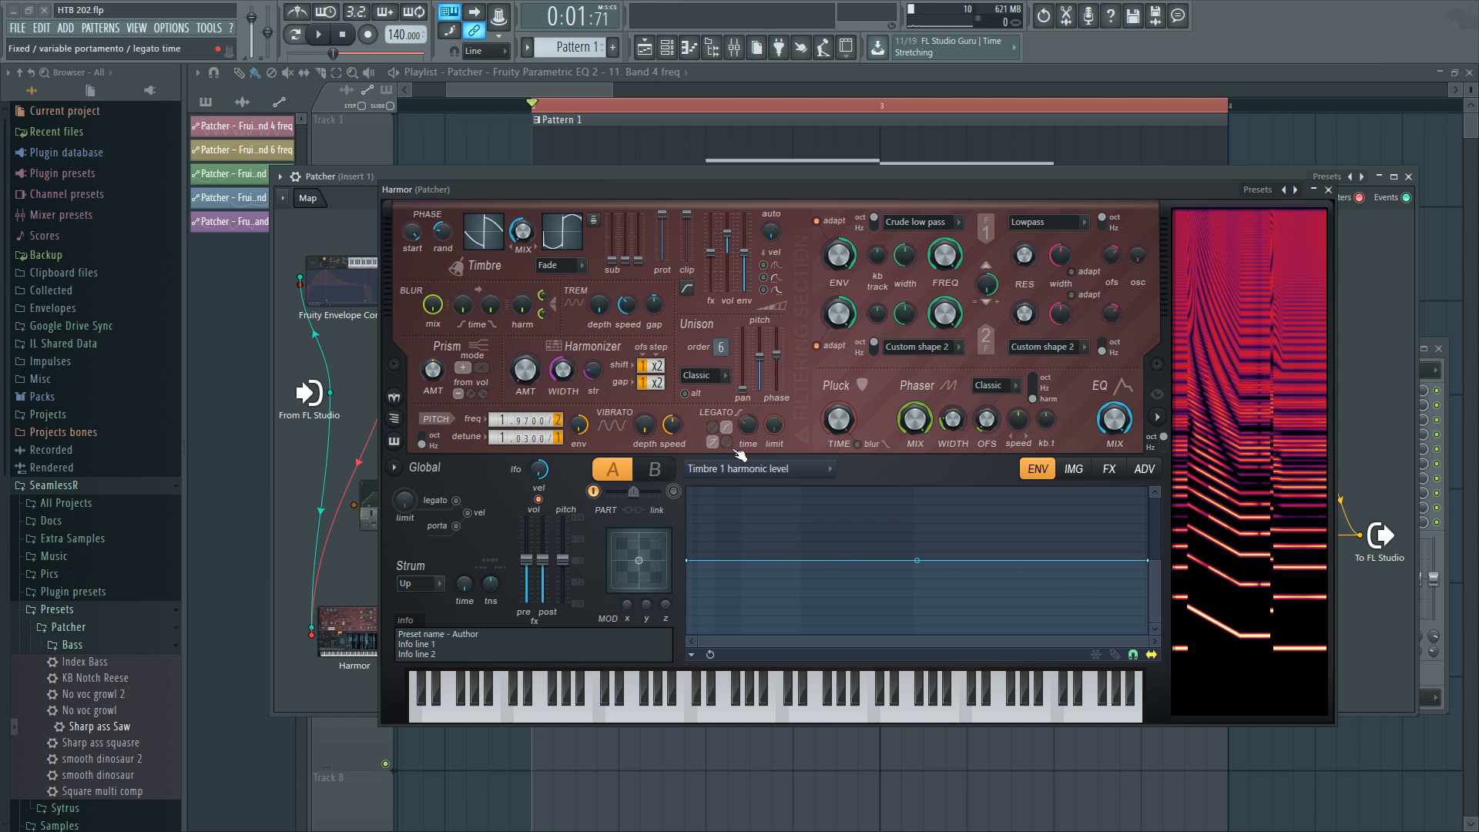
{"action": "left_click", "coordinate": [758, 469]}
{"action": "left_click", "coordinate": [993, 320]}
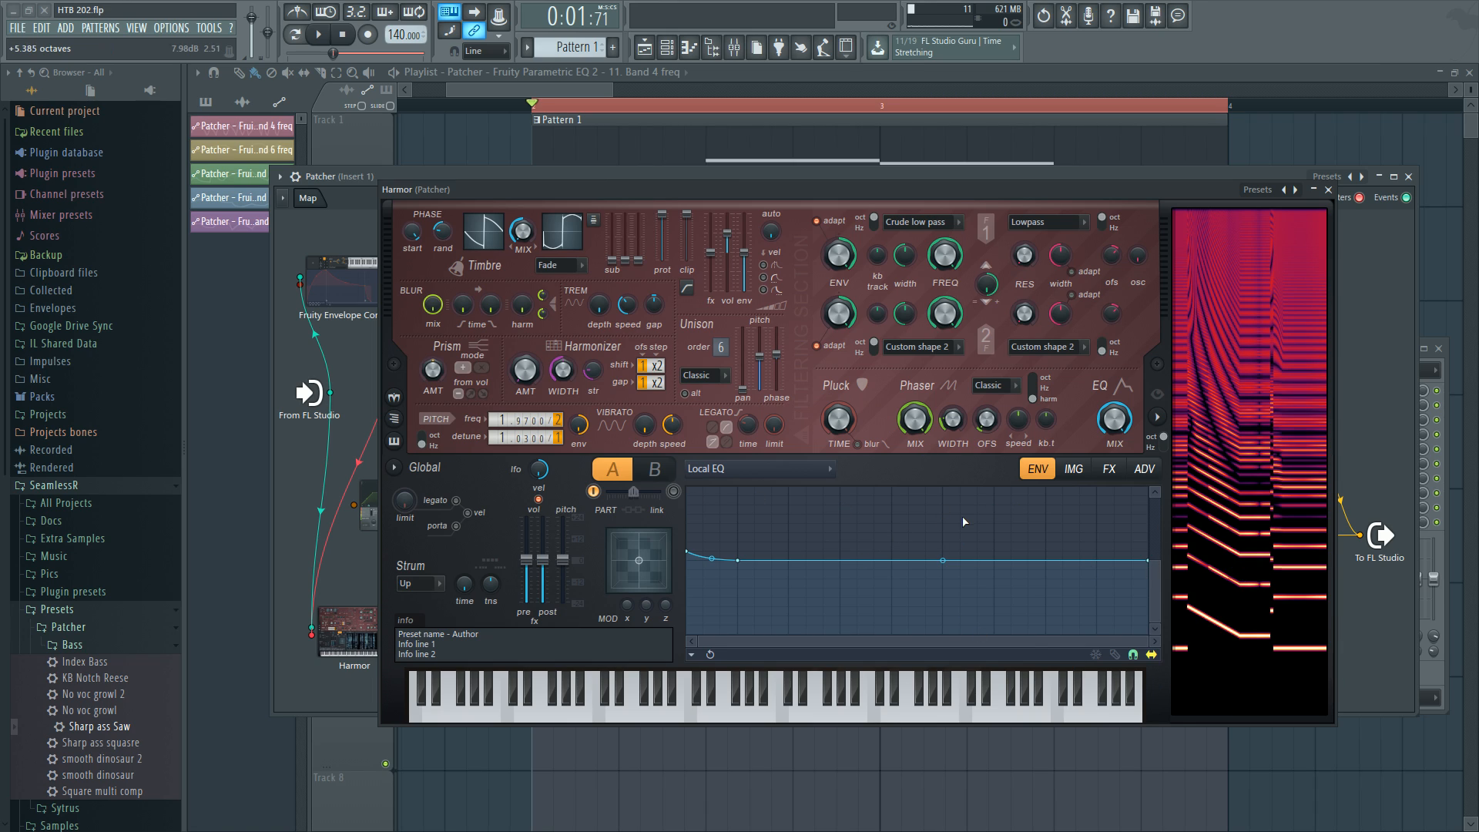
{"action": "left_click", "coordinate": [798, 470]}
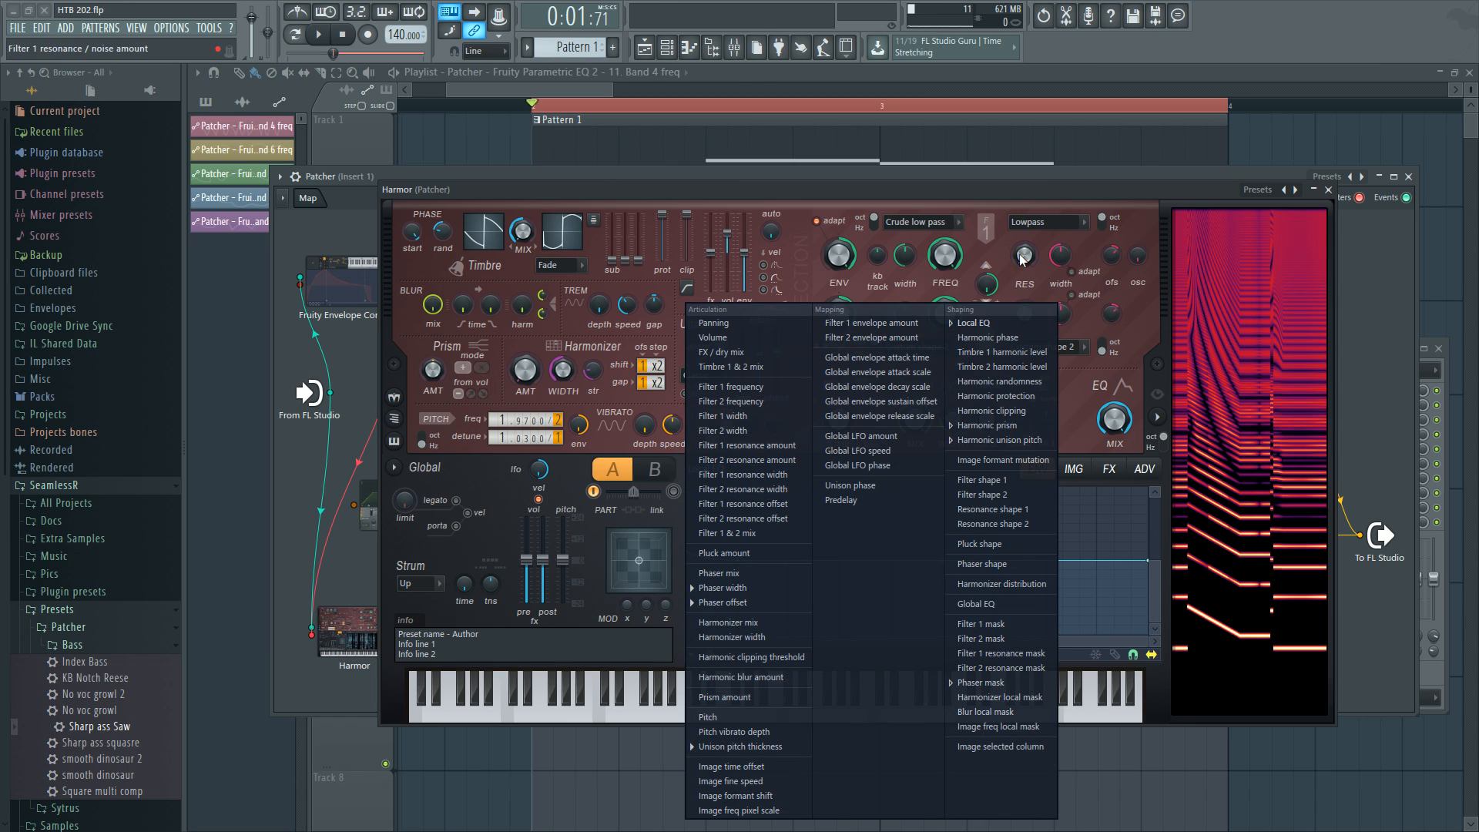
{"action": "left_click", "coordinate": [1033, 205]}
Close the Harmor and open the pattern in the piano roll to examine the bass notes.
{"action": "left_click", "coordinate": [1328, 190]}
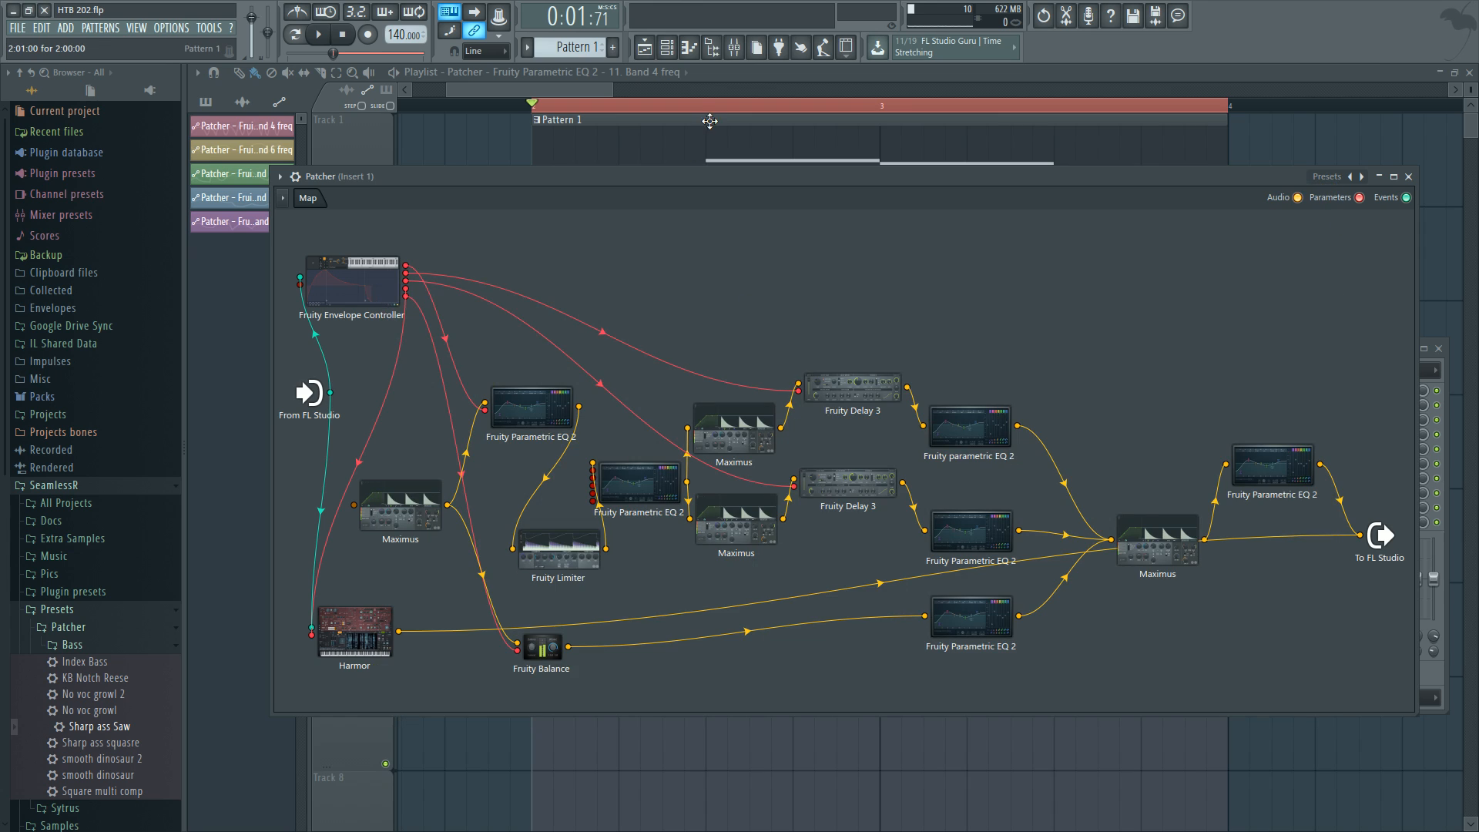
{"action": "key", "text": "Escape"}
{"action": "double_click", "coordinate": [704, 149]}
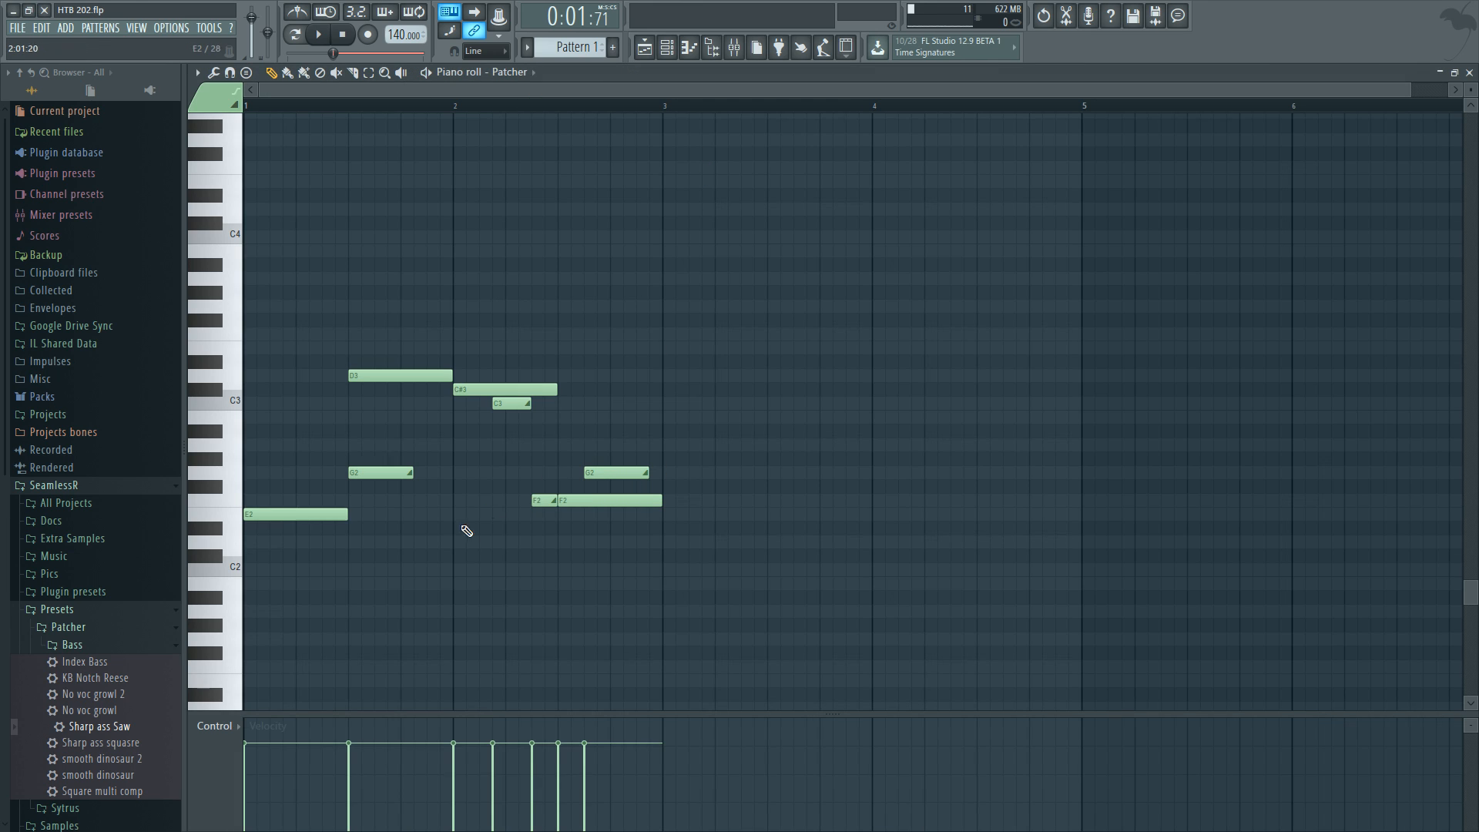
{"action": "left_click_drag", "start_coordinate": [466, 547], "coordinate": [577, 606]}
{"action": "left_click_drag", "start_coordinate": [456, 592], "coordinate": [440, 528]}
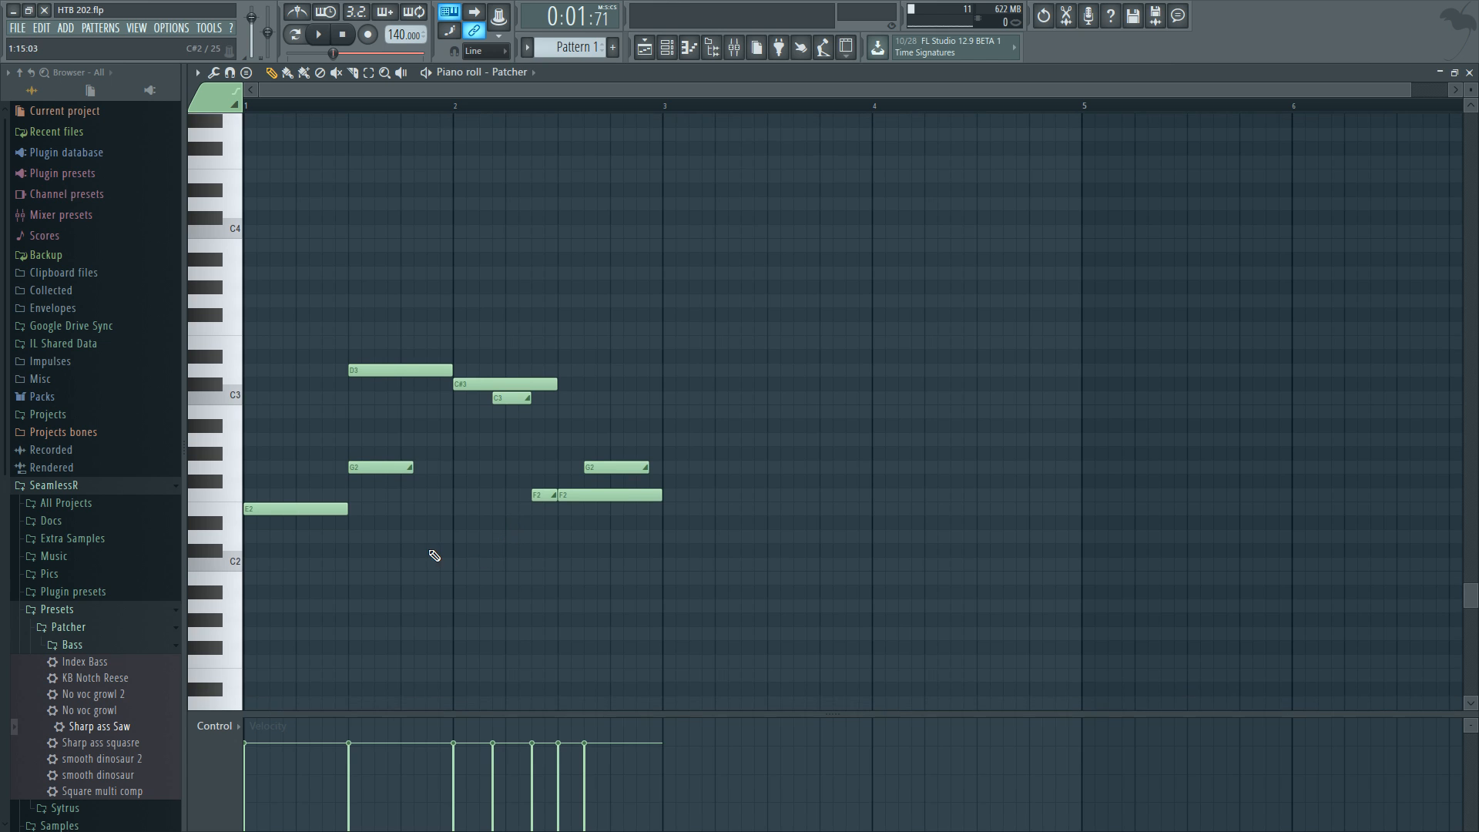
{"action": "scroll", "coordinate": [356, 571], "scroll_direction": "up", "scroll_amount": 2}
{"action": "scroll", "coordinate": [518, 585], "scroll_direction": "up", "scroll_amount": 1}
{"action": "left_click_drag", "start_coordinate": [518, 585], "coordinate": [1155, 541]}
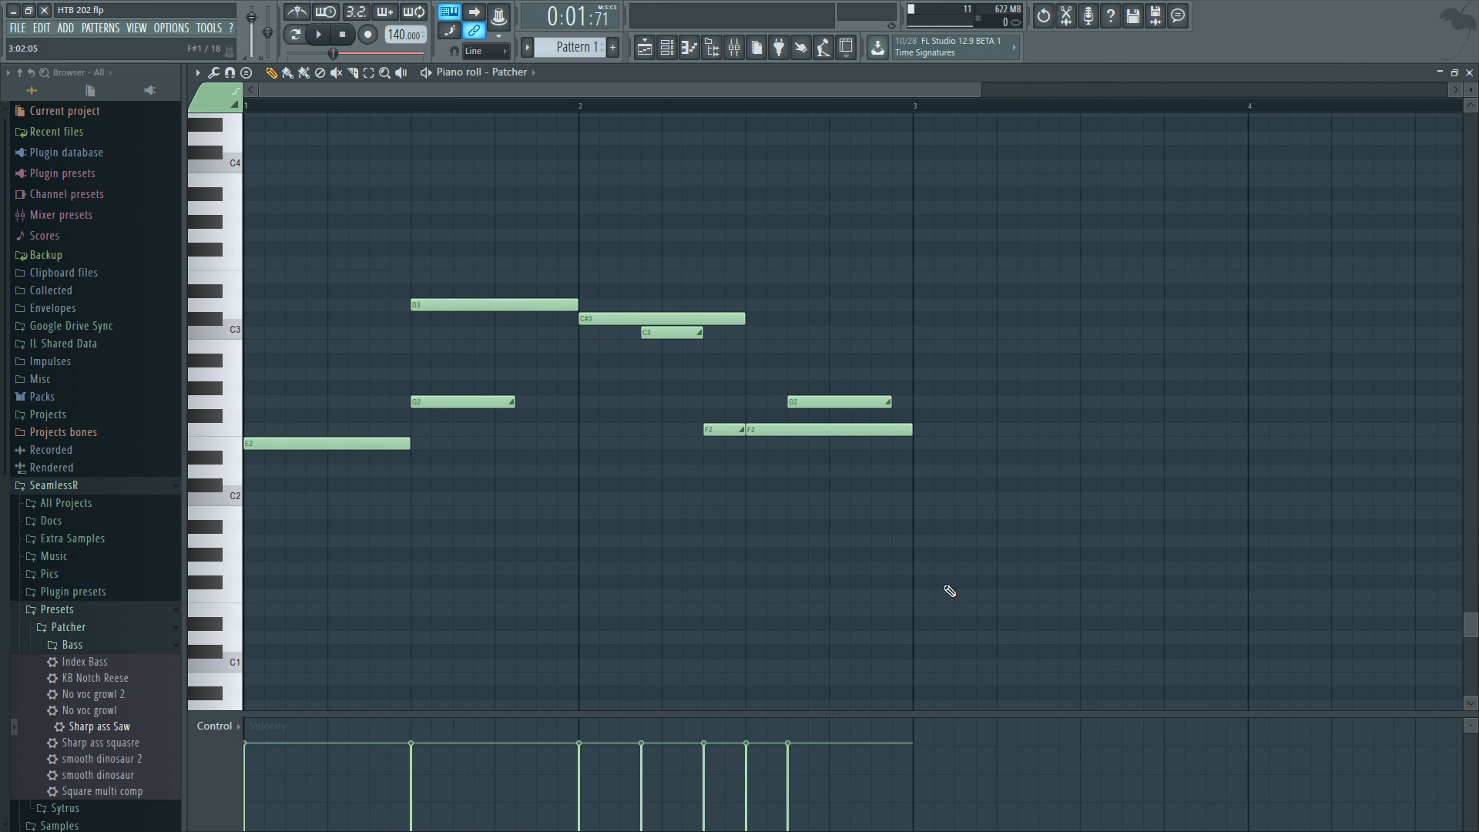
{"action": "left_click_drag", "start_coordinate": [949, 592], "coordinate": [1000, 659]}
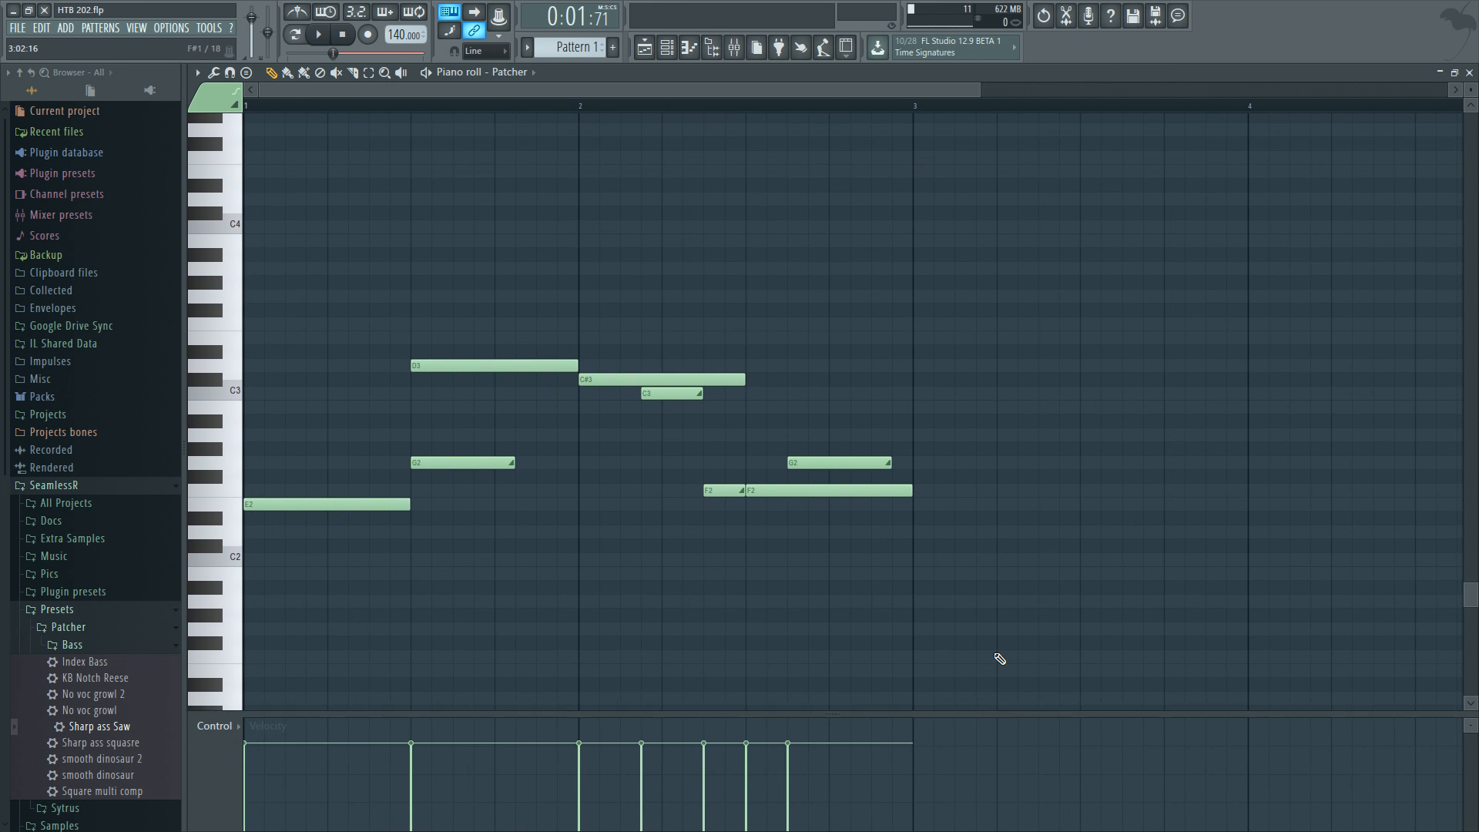
Open the Patcher's Harmor and examine the phaser width articulator envelope, then close it.
{"action": "left_click", "coordinate": [417, 107]}
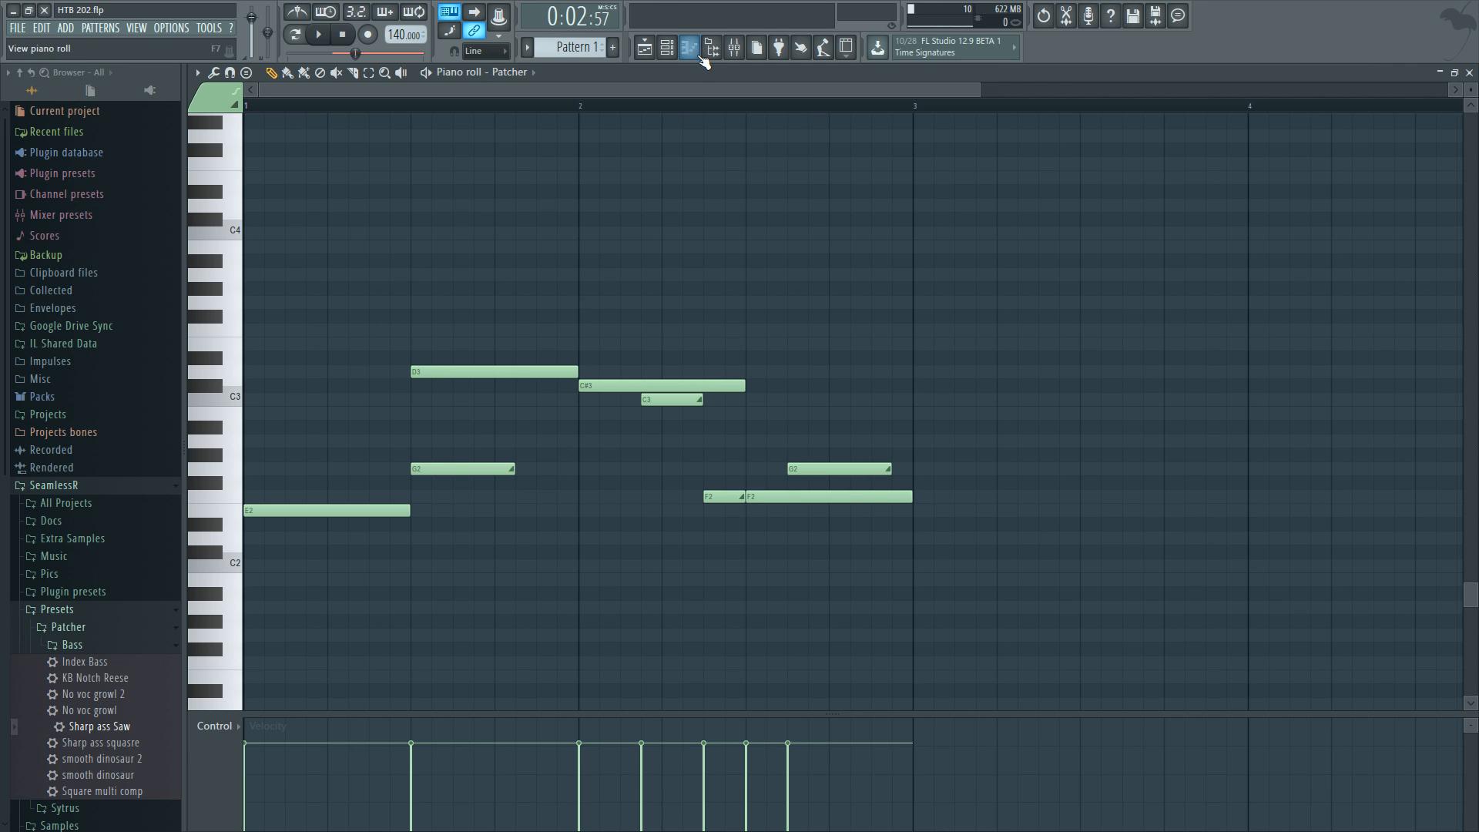
{"action": "left_click", "coordinate": [667, 47]}
{"action": "left_click", "coordinate": [767, 351]}
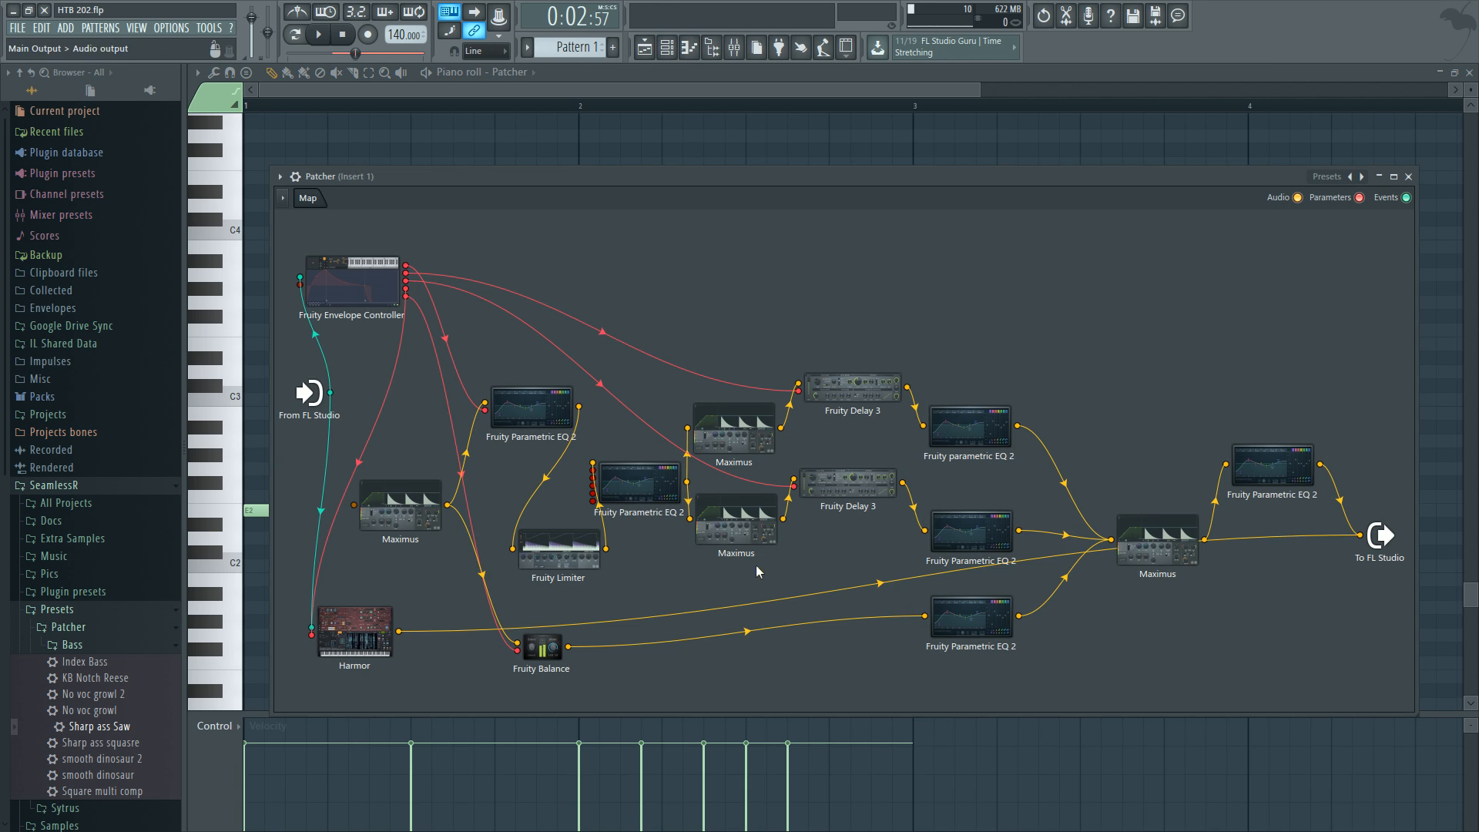
{"action": "left_click", "coordinate": [365, 641]}
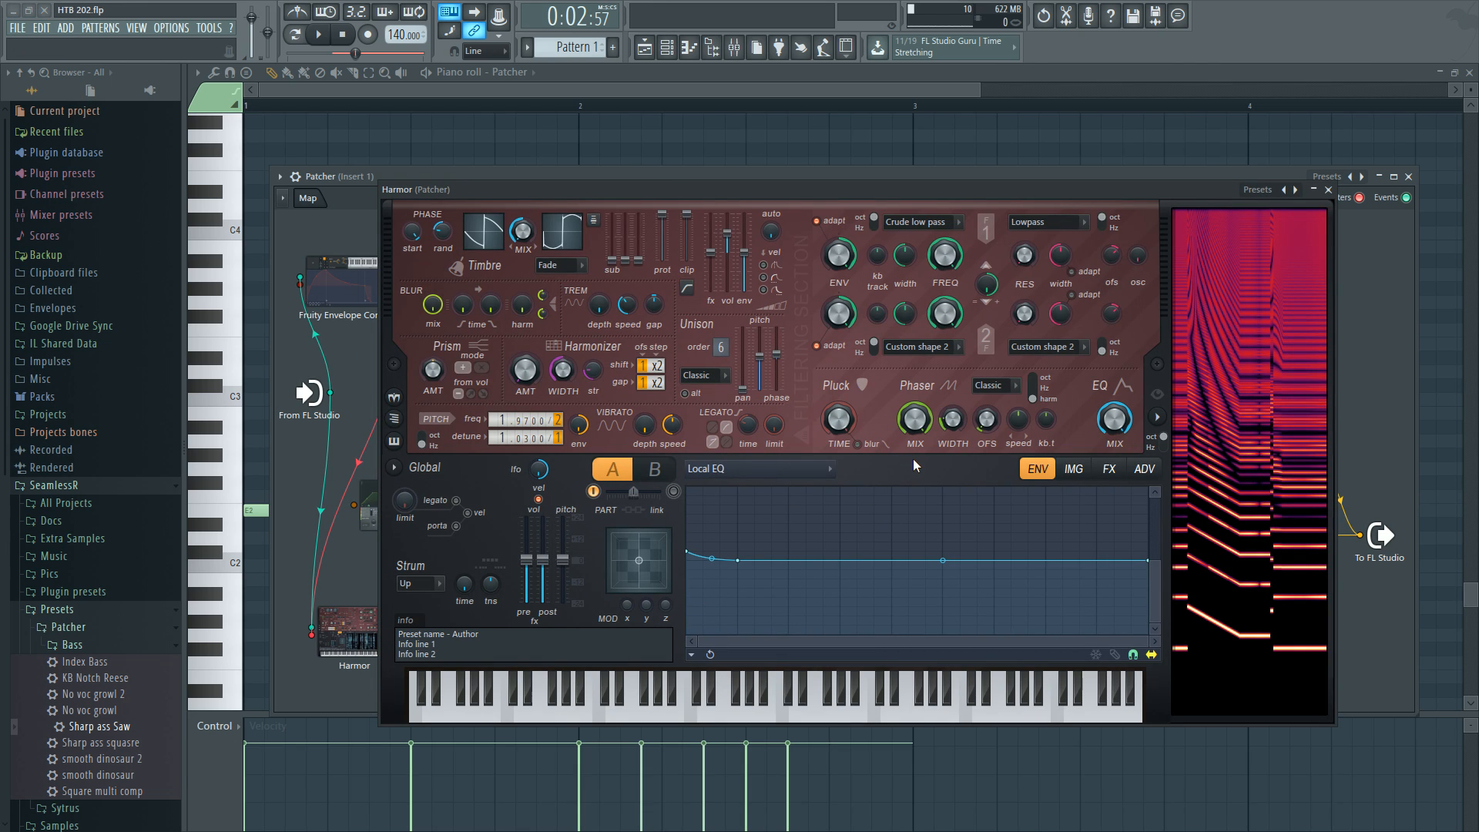
{"action": "right_click", "coordinate": [964, 419]}
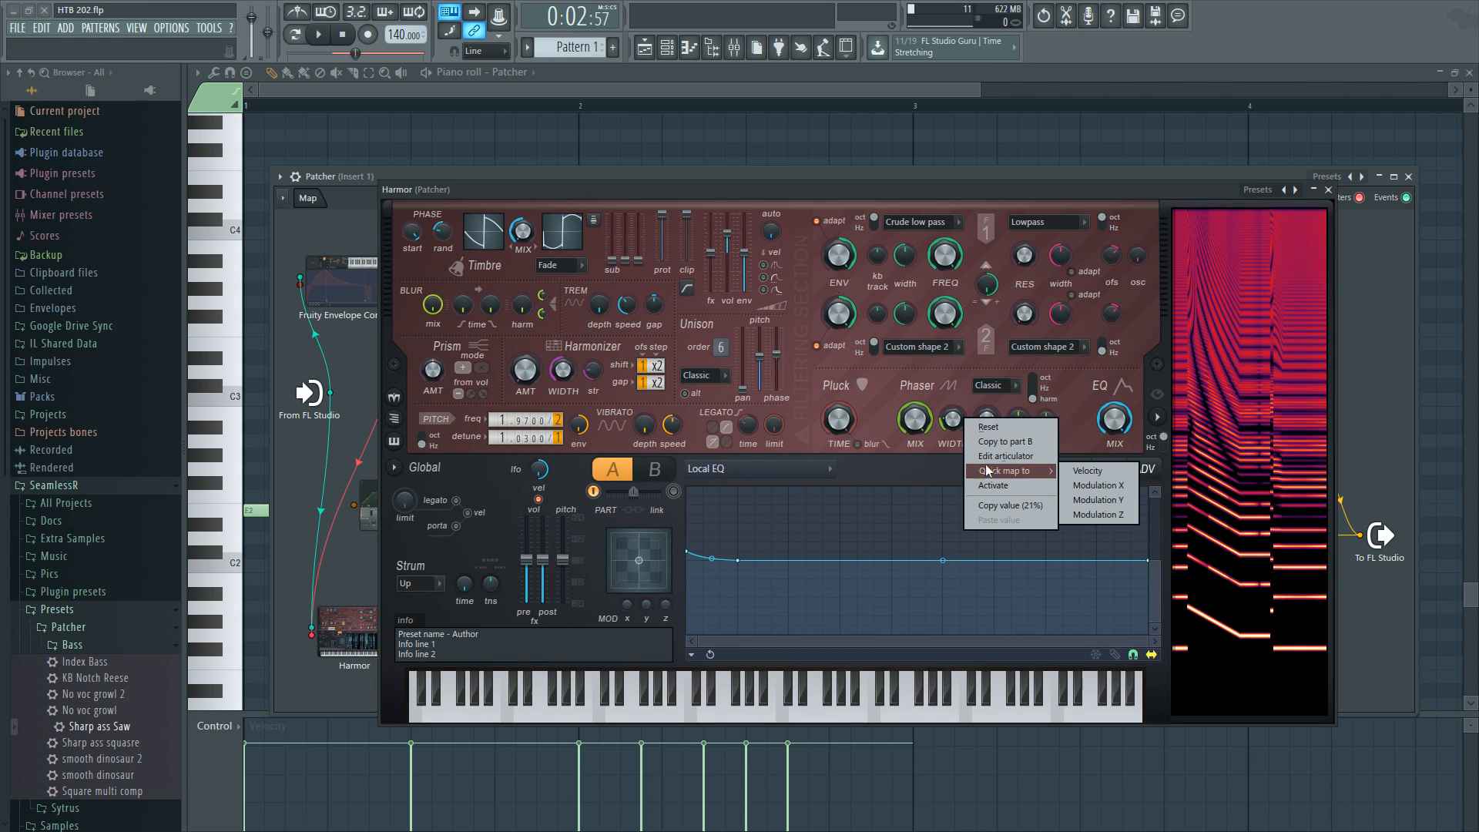
{"action": "left_click", "coordinate": [1001, 456]}
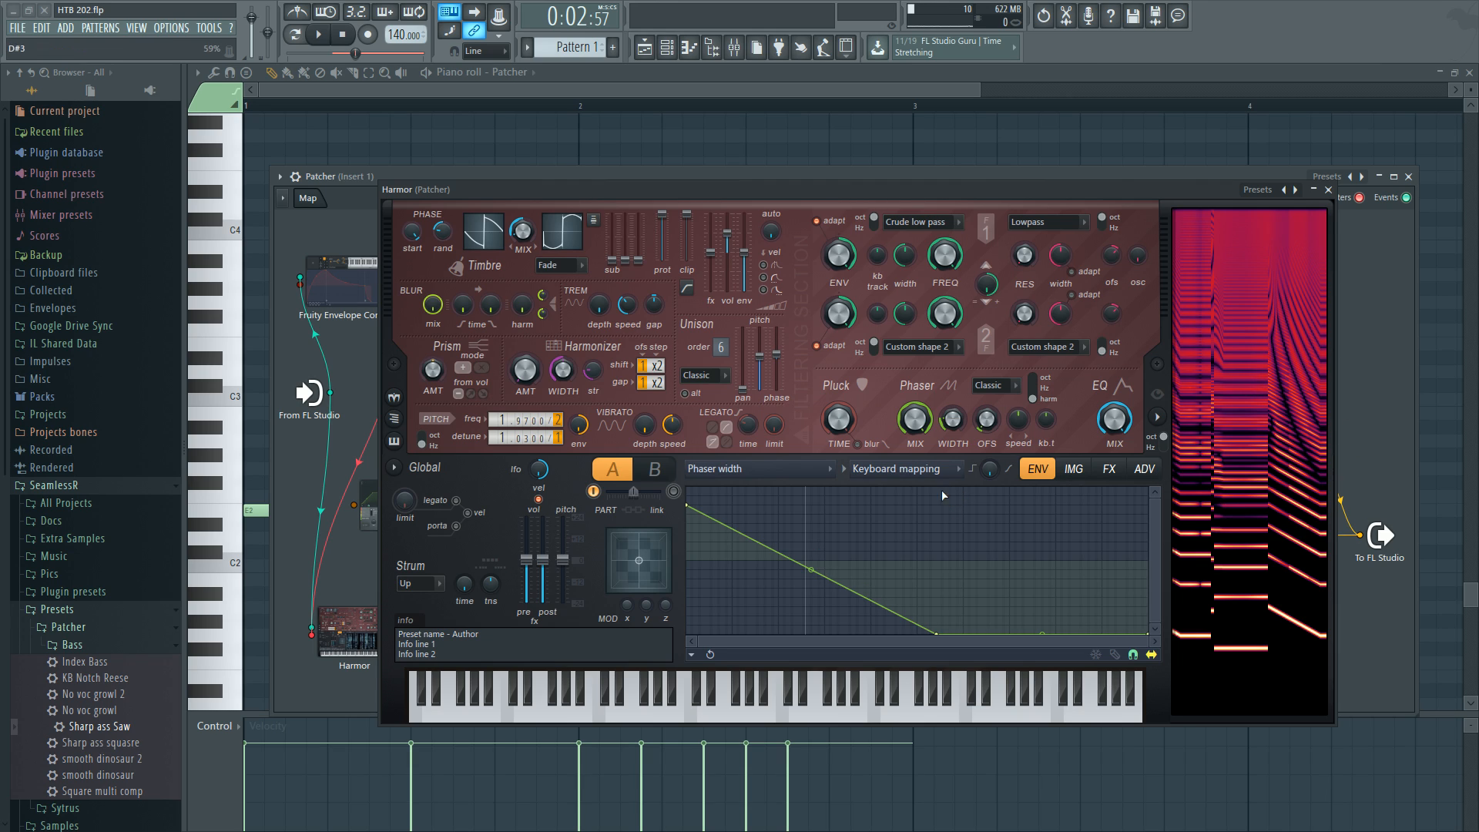
{"action": "left_click", "coordinate": [1328, 190]}
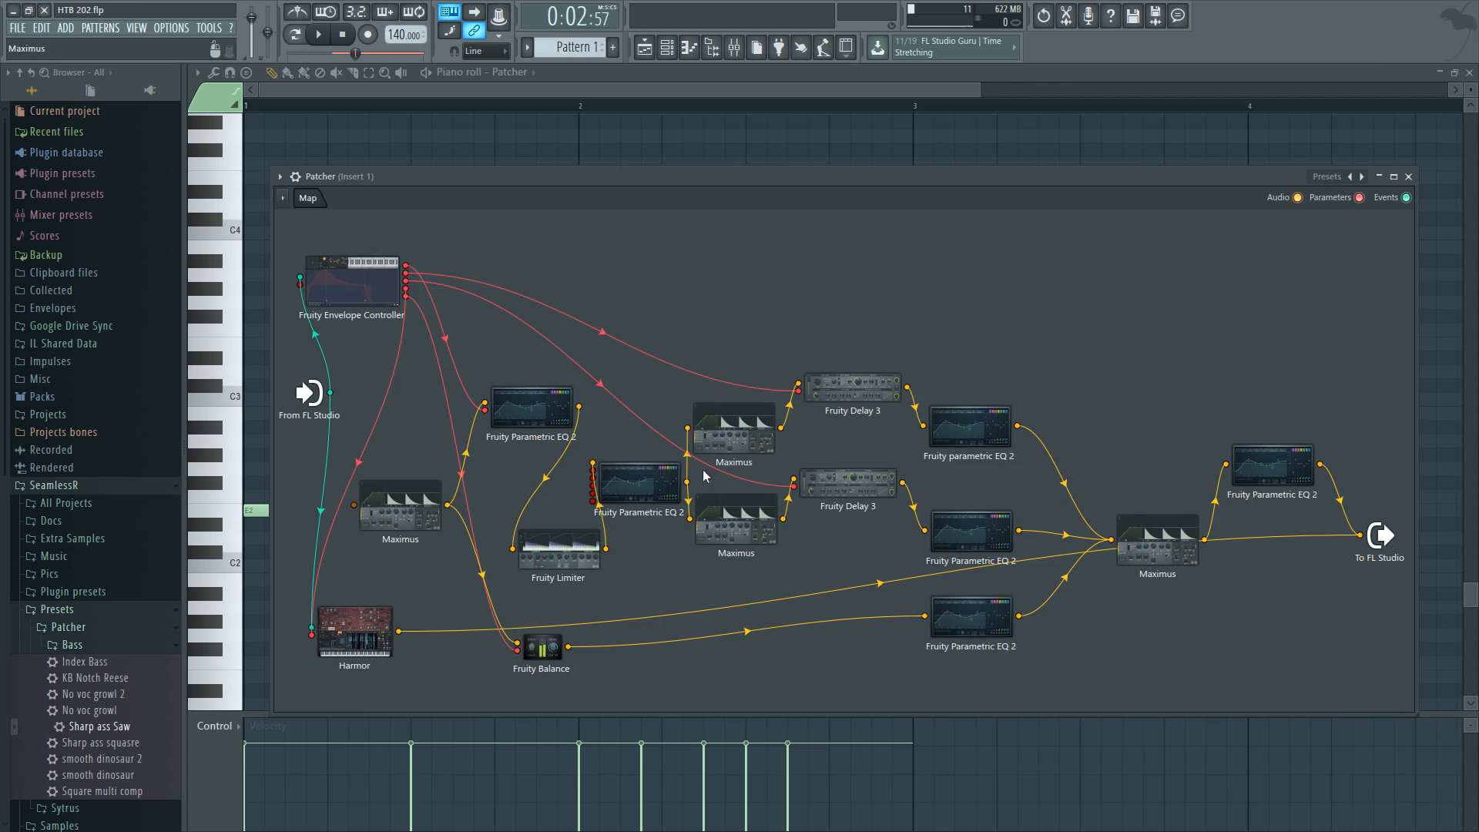
Connect the Harmor's audio output to the first Maximus and open that Maximus to inspect its low band.
{"action": "mouse_move", "coordinate": [1360, 535]}
{"action": "left_mouse_down"}
{"action": "mouse_move", "coordinate": [1339, 498]}
{"action": "mouse_move", "coordinate": [1360, 534]}
{"action": "left_mouse_up"}
{"action": "left_click_drag", "start_coordinate": [398, 632], "coordinate": [353, 505]}
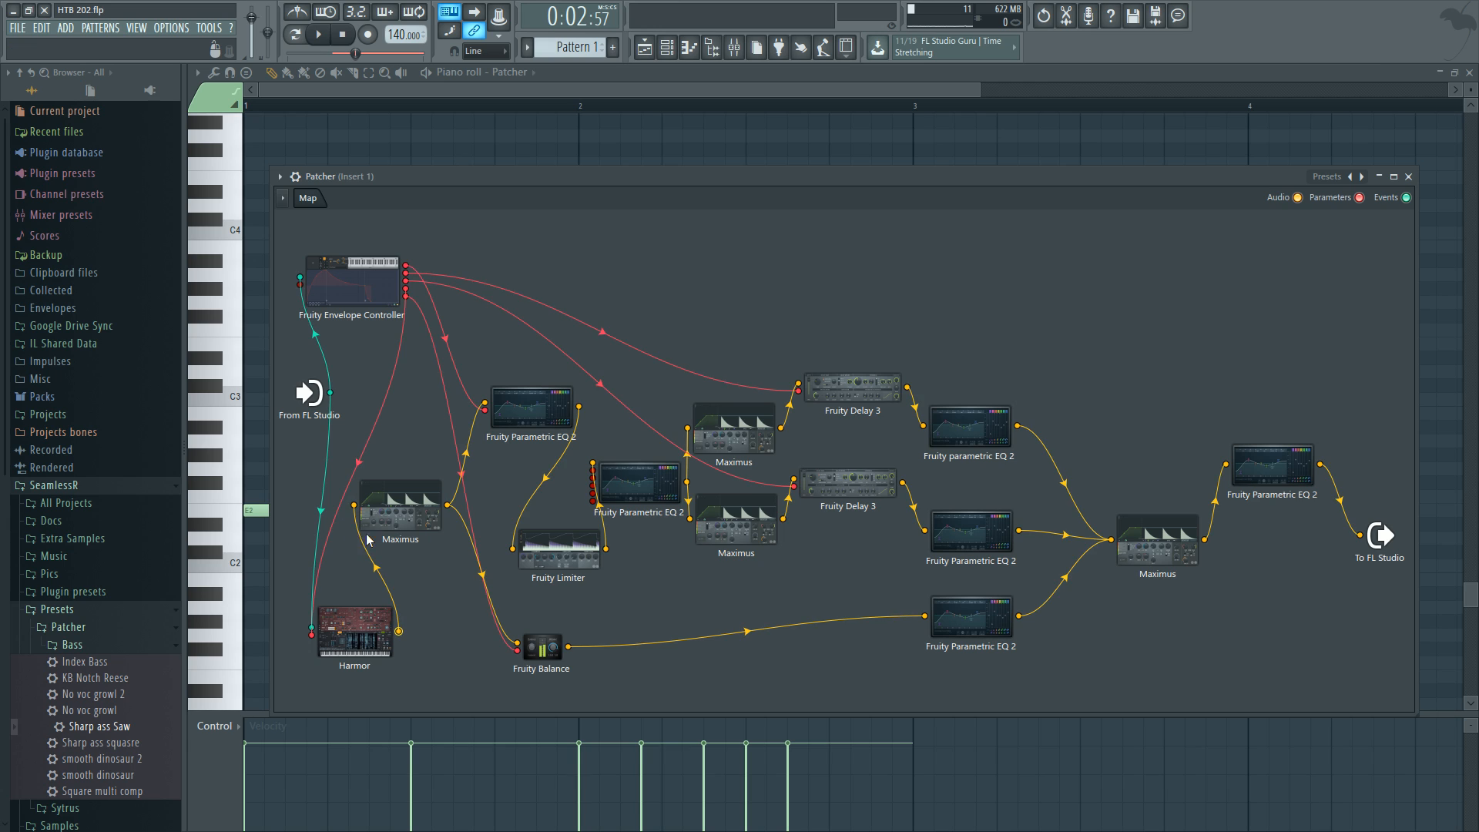
{"action": "double_click", "coordinate": [432, 510]}
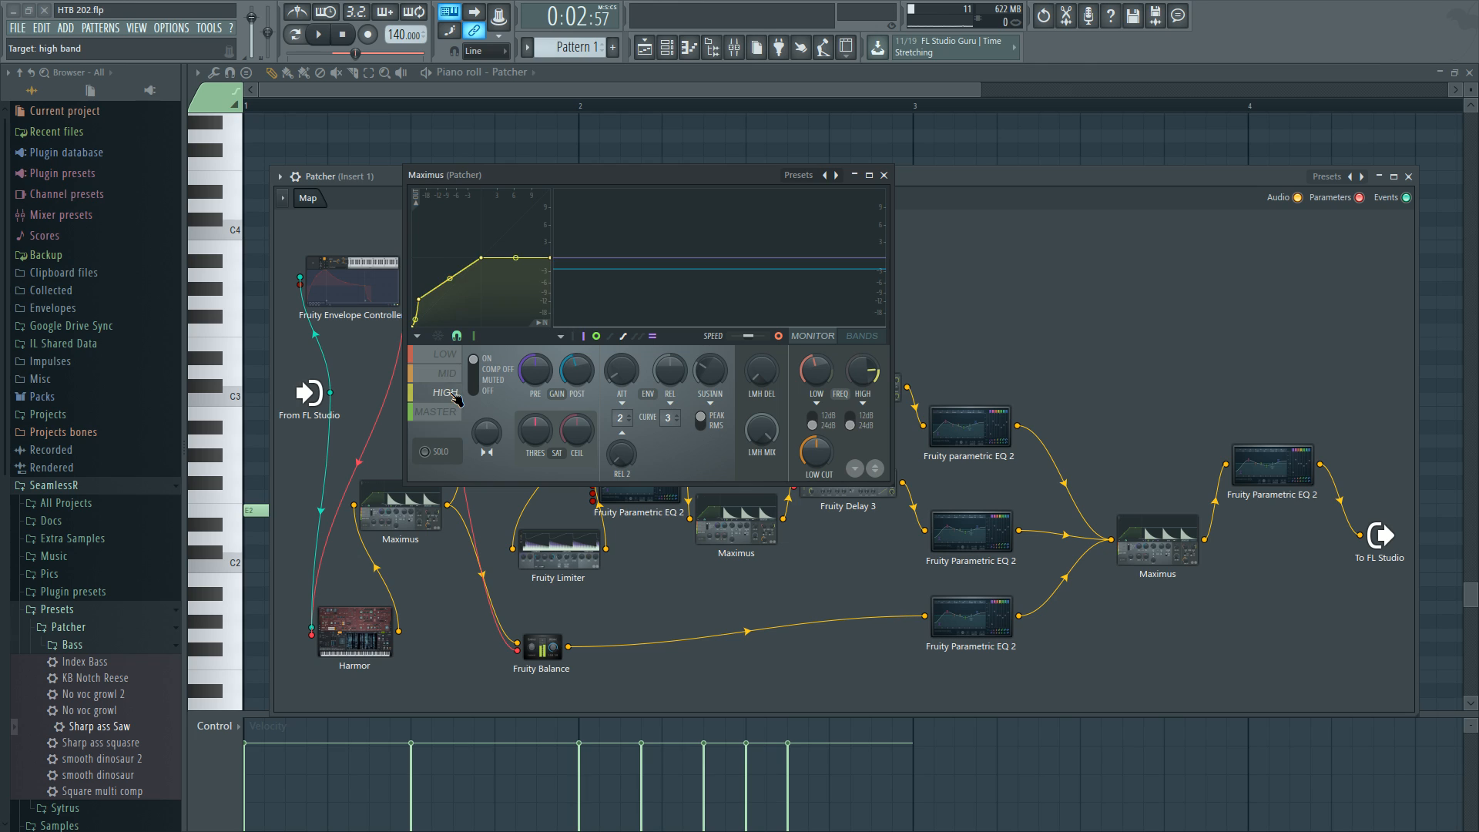
{"action": "left_click", "coordinate": [447, 358]}
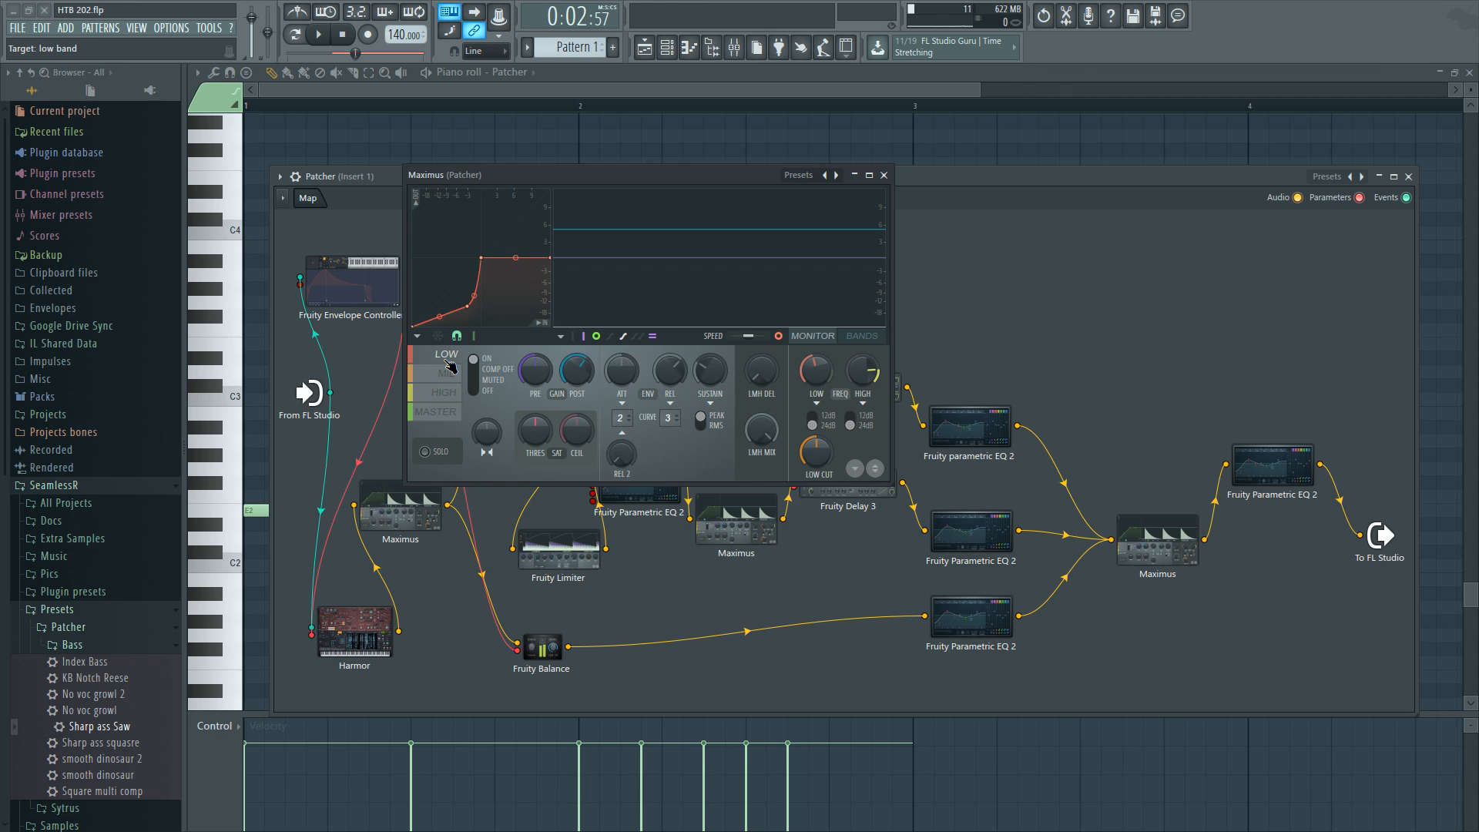
{"action": "left_click", "coordinate": [884, 175]}
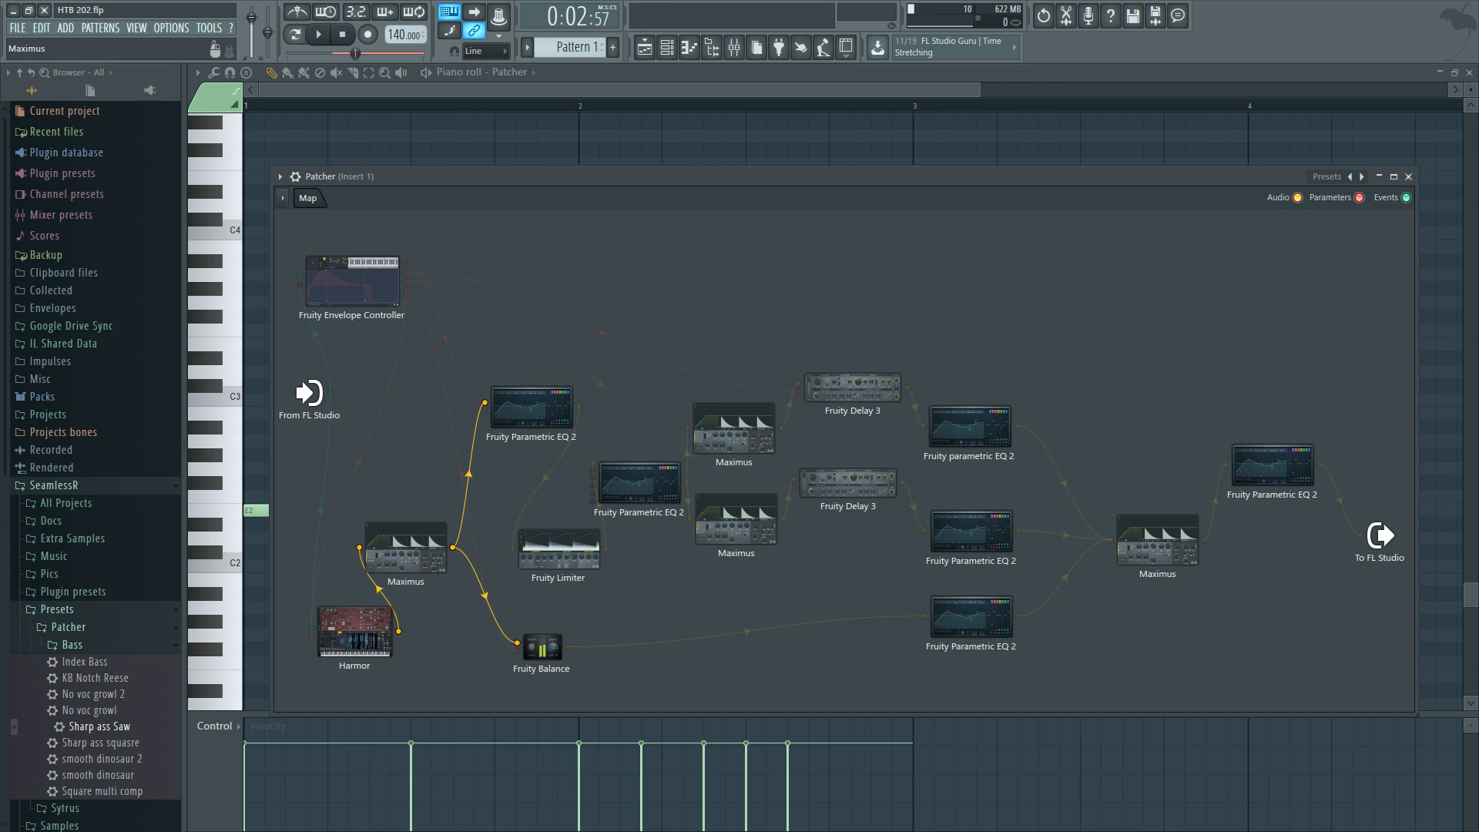
Connect the first Maximus's output directly to the Patcher output and audition its low, high and master bands during playback.
{"action": "left_click_drag", "start_coordinate": [428, 521], "coordinate": [432, 565]}
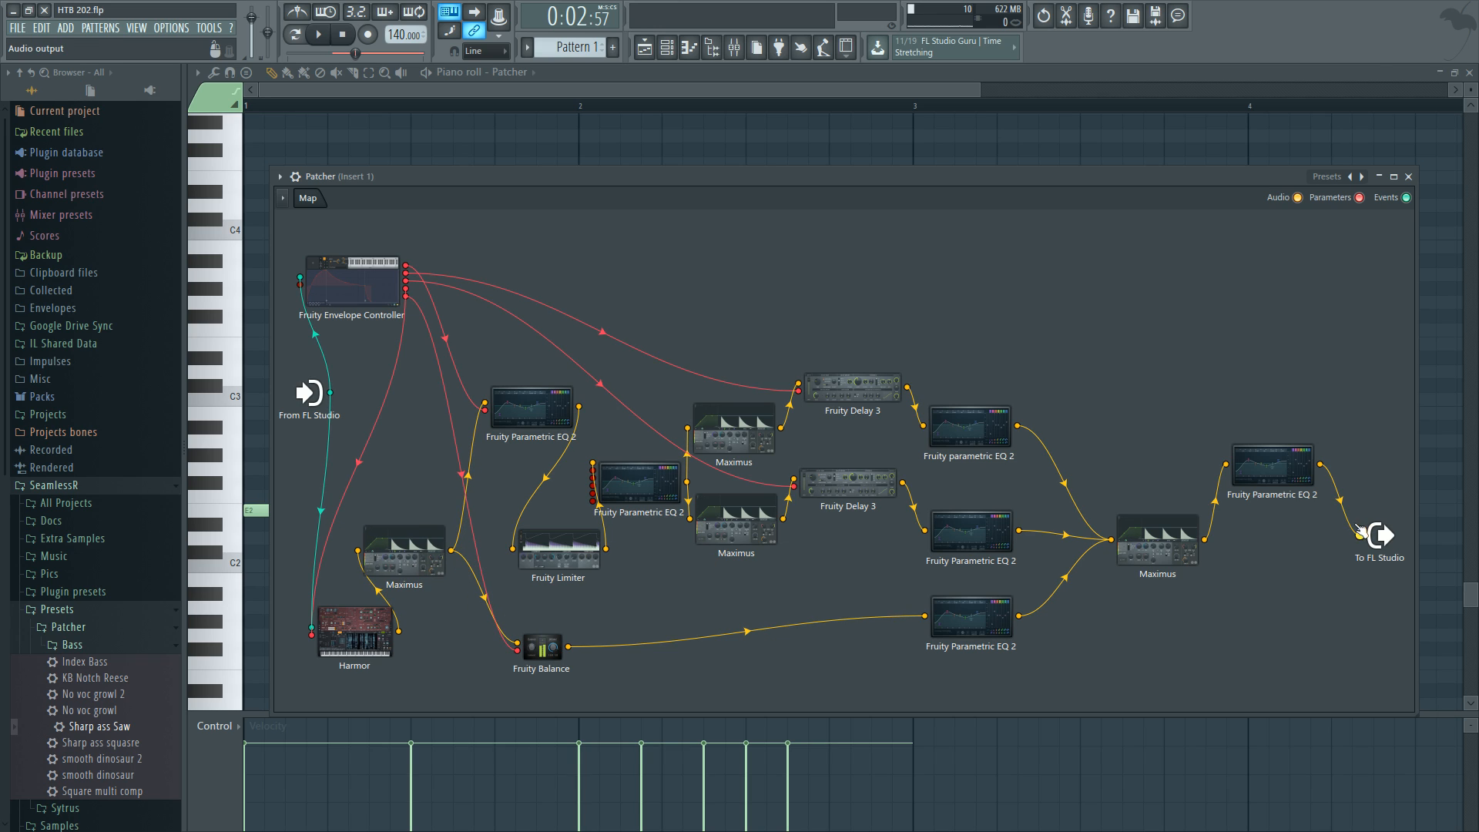
{"action": "left_click_drag", "start_coordinate": [452, 552], "coordinate": [1360, 535]}
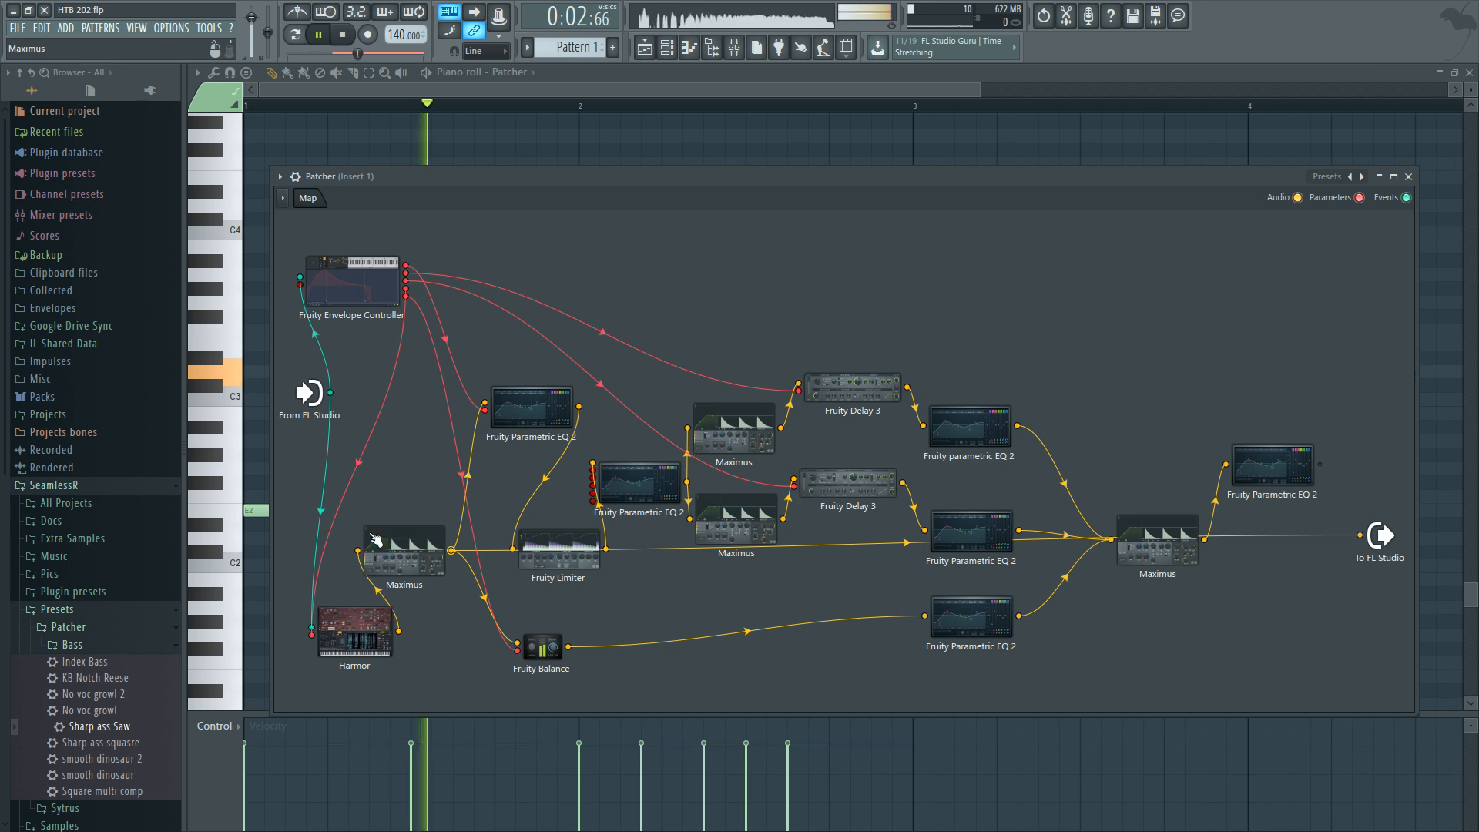
{"action": "key", "text": "space"}
{"action": "double_click", "coordinate": [374, 541]}
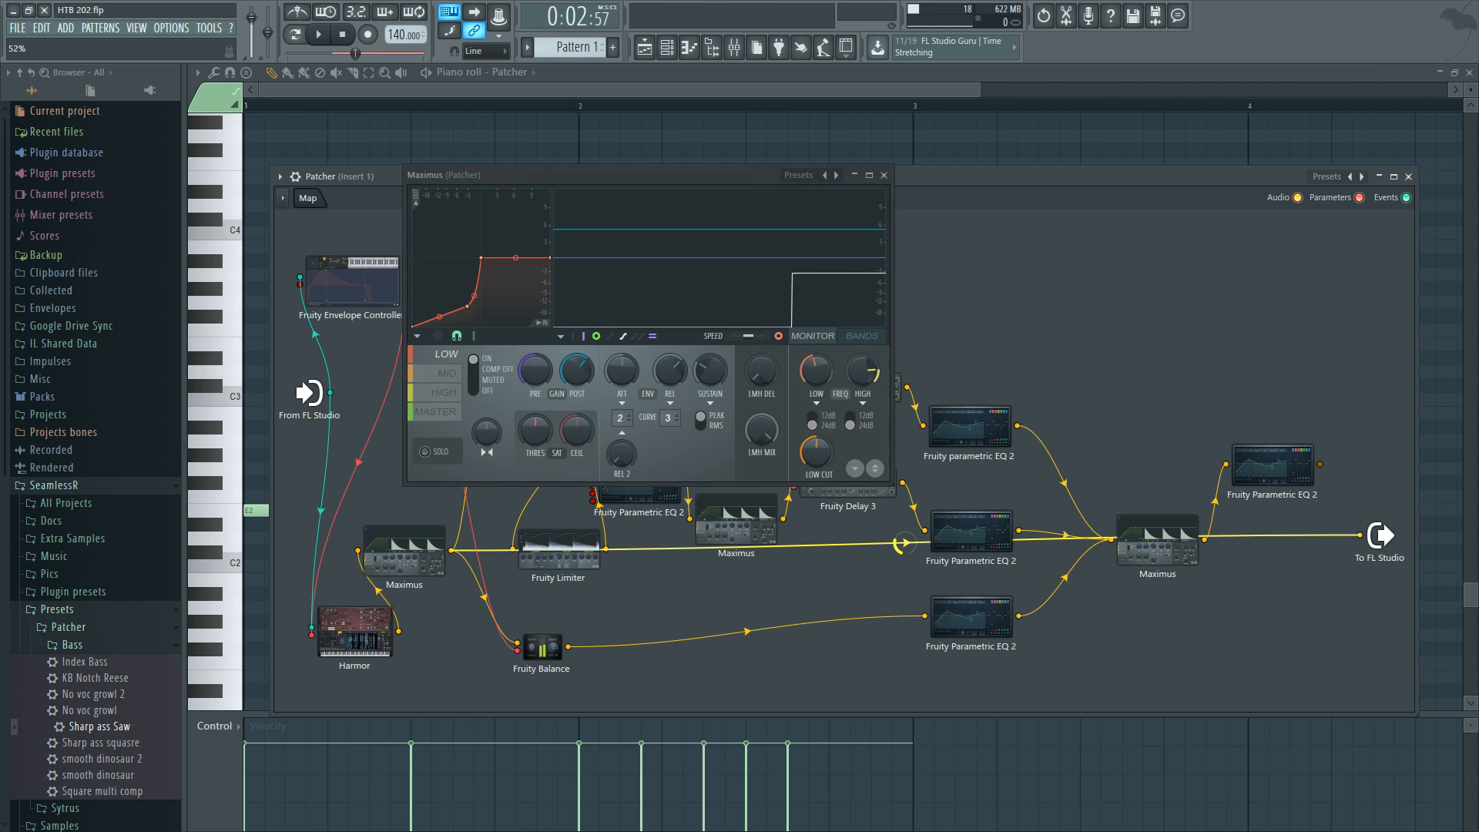
{"action": "key", "text": "space"}
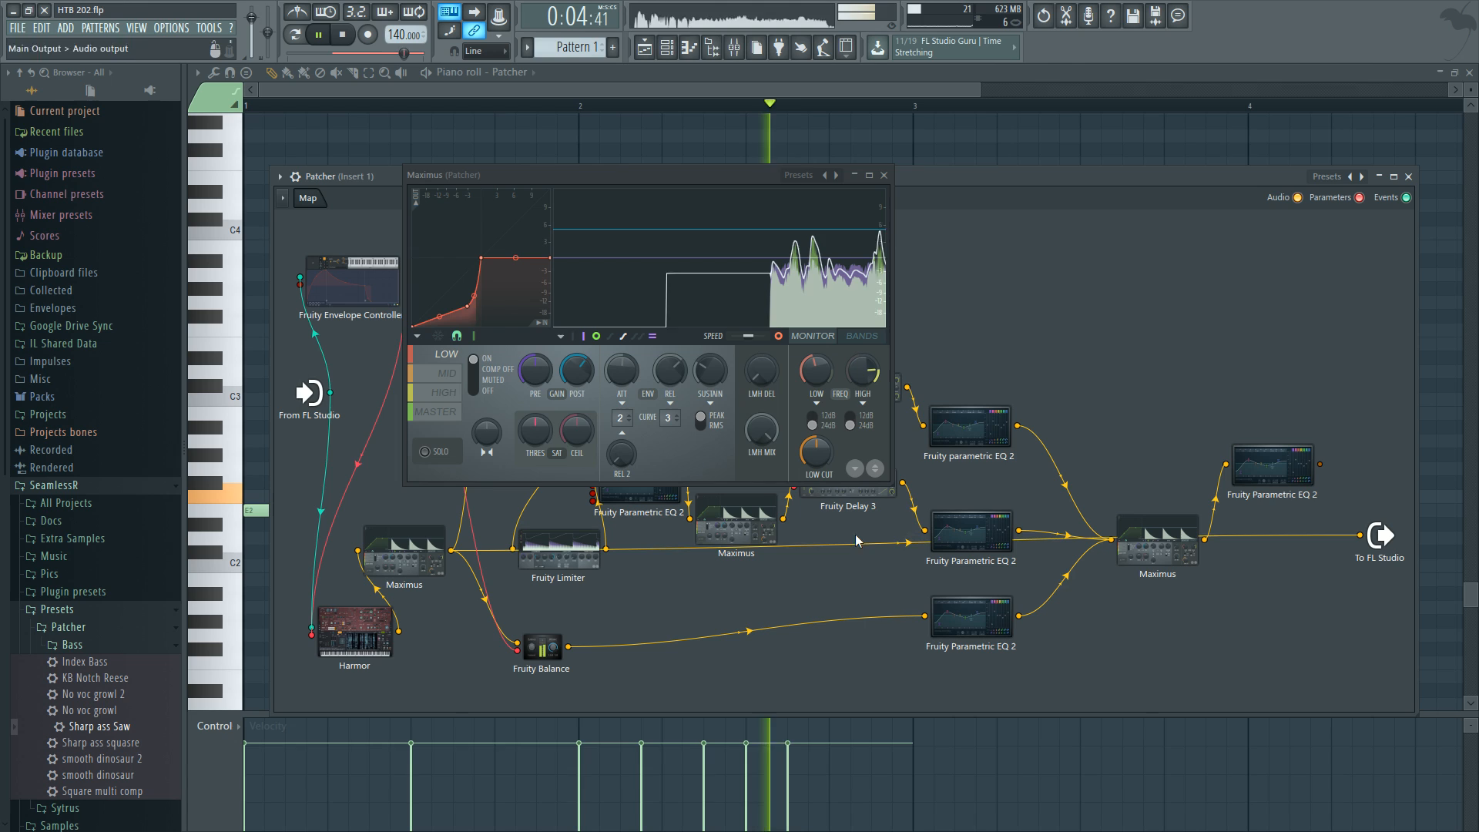
{"action": "key", "text": "space"}
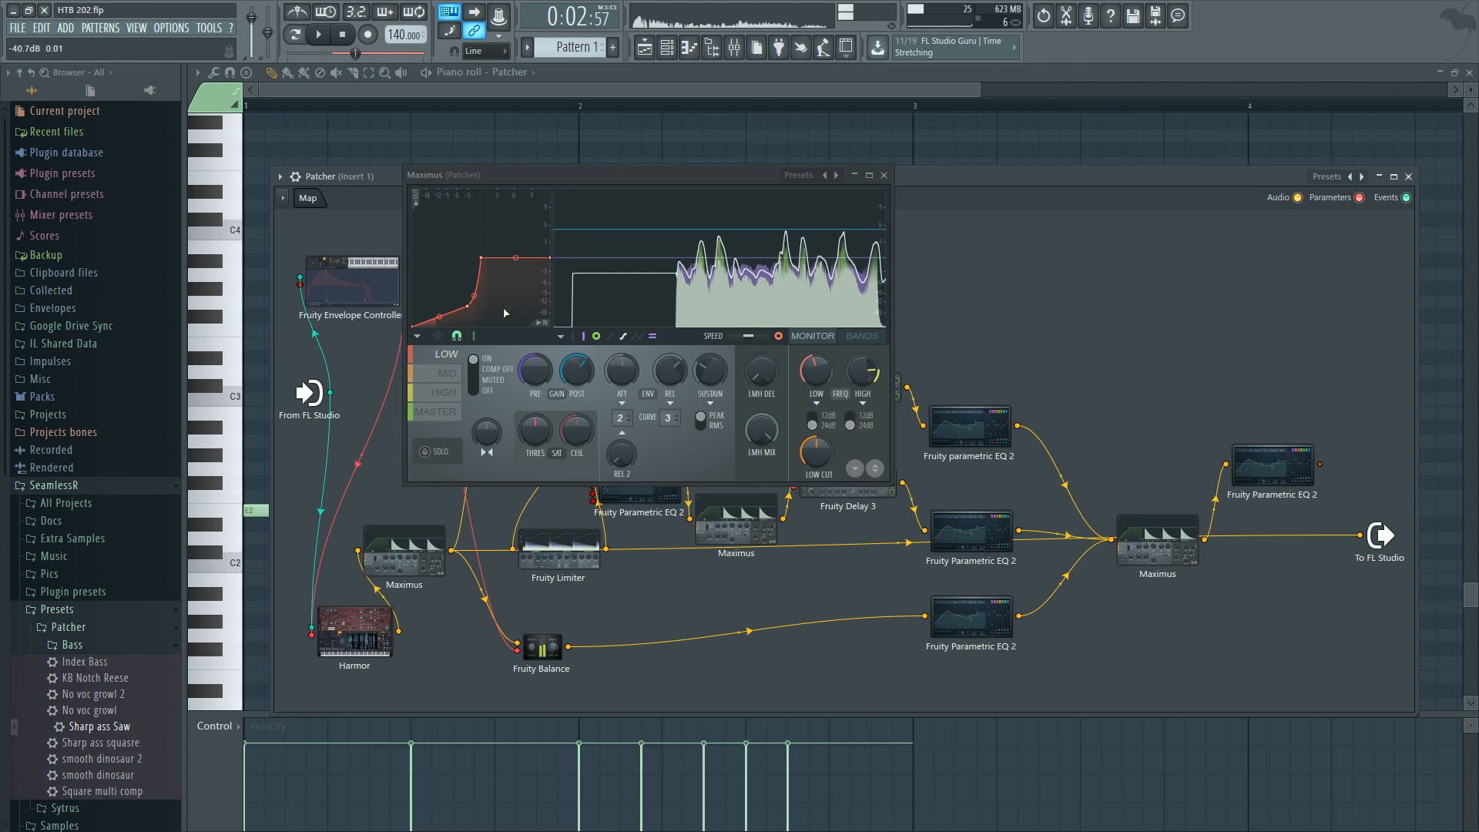
{"action": "left_click", "coordinate": [789, 309]}
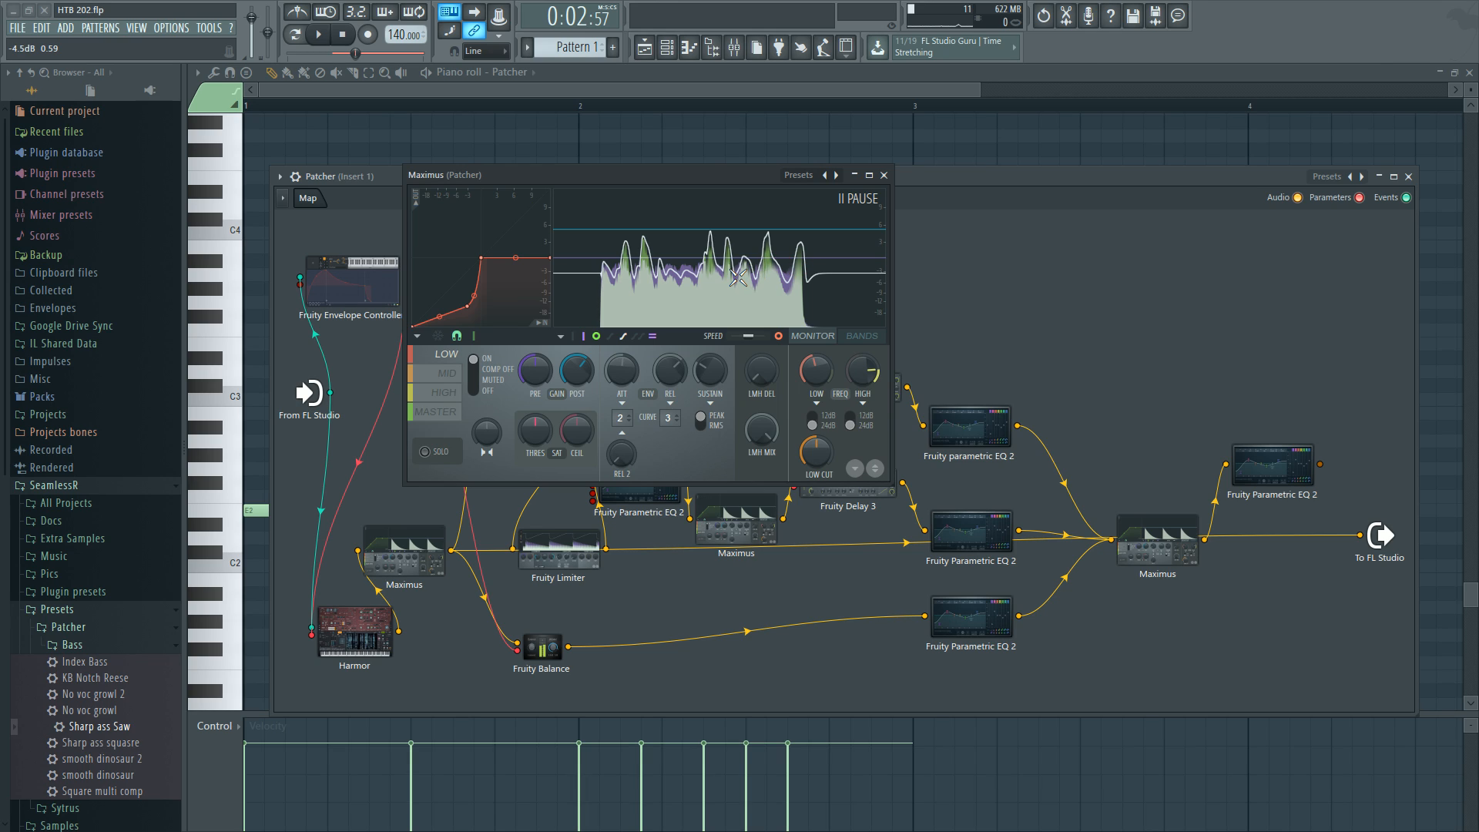
{"action": "left_click", "coordinate": [444, 375]}
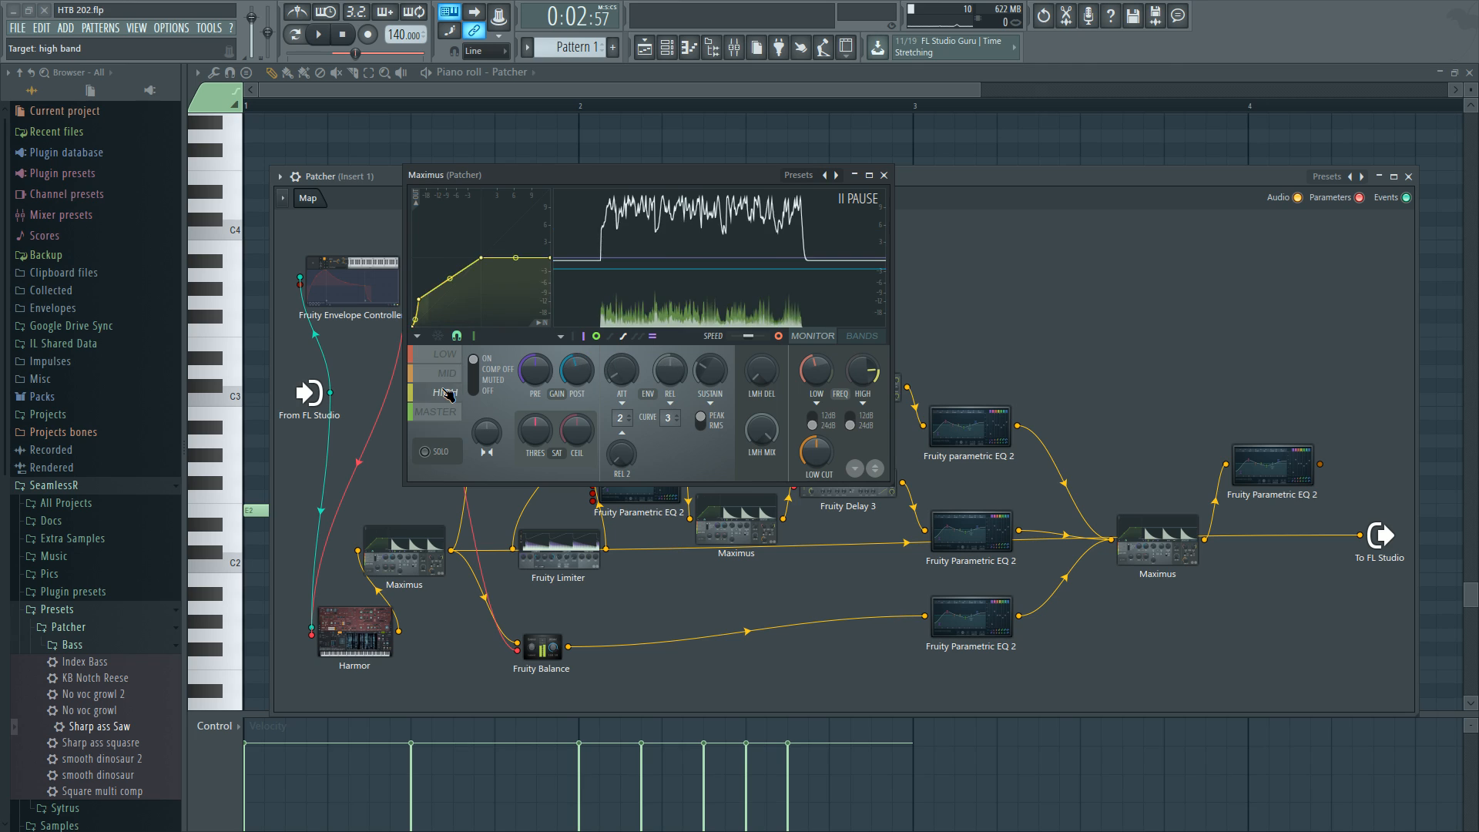
{"action": "left_click", "coordinate": [449, 417]}
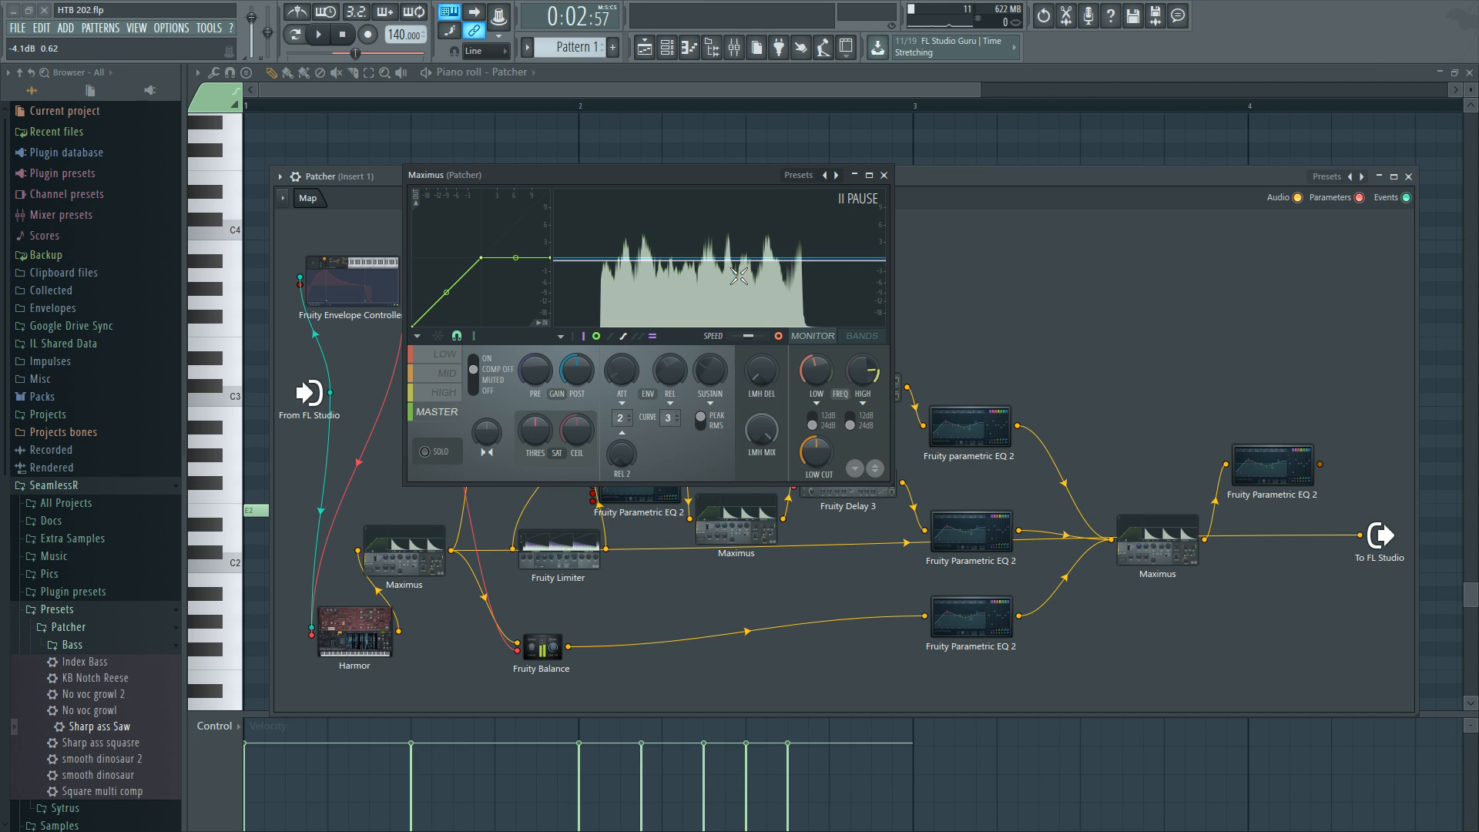
{"action": "left_click", "coordinate": [453, 357]}
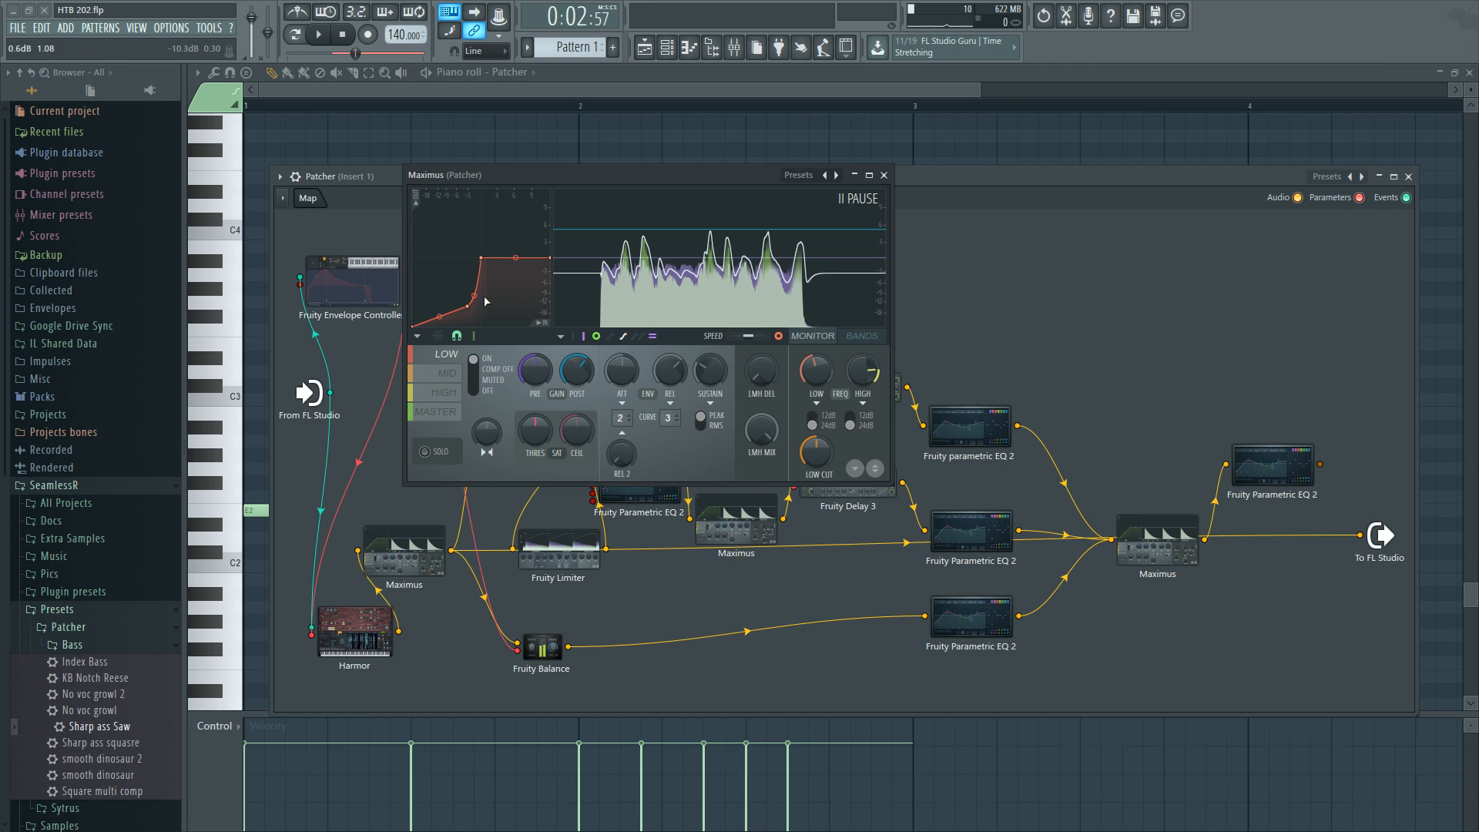
{"action": "left_click", "coordinate": [884, 175]}
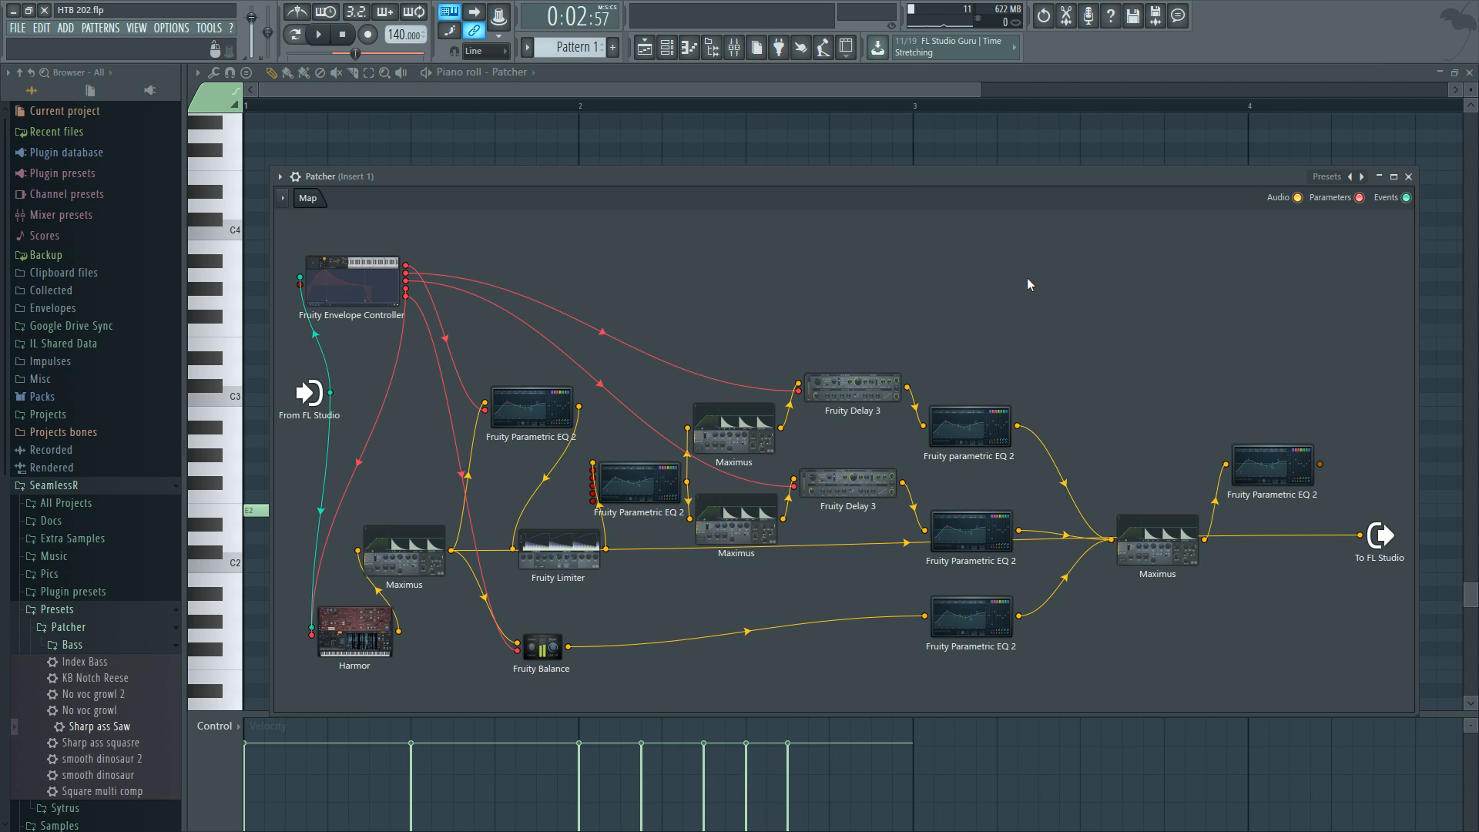
Reopen the first Maximus and compare its low, mid and high band curves and the band split view.
{"action": "left_click_drag", "start_coordinate": [416, 545], "coordinate": [410, 519]}
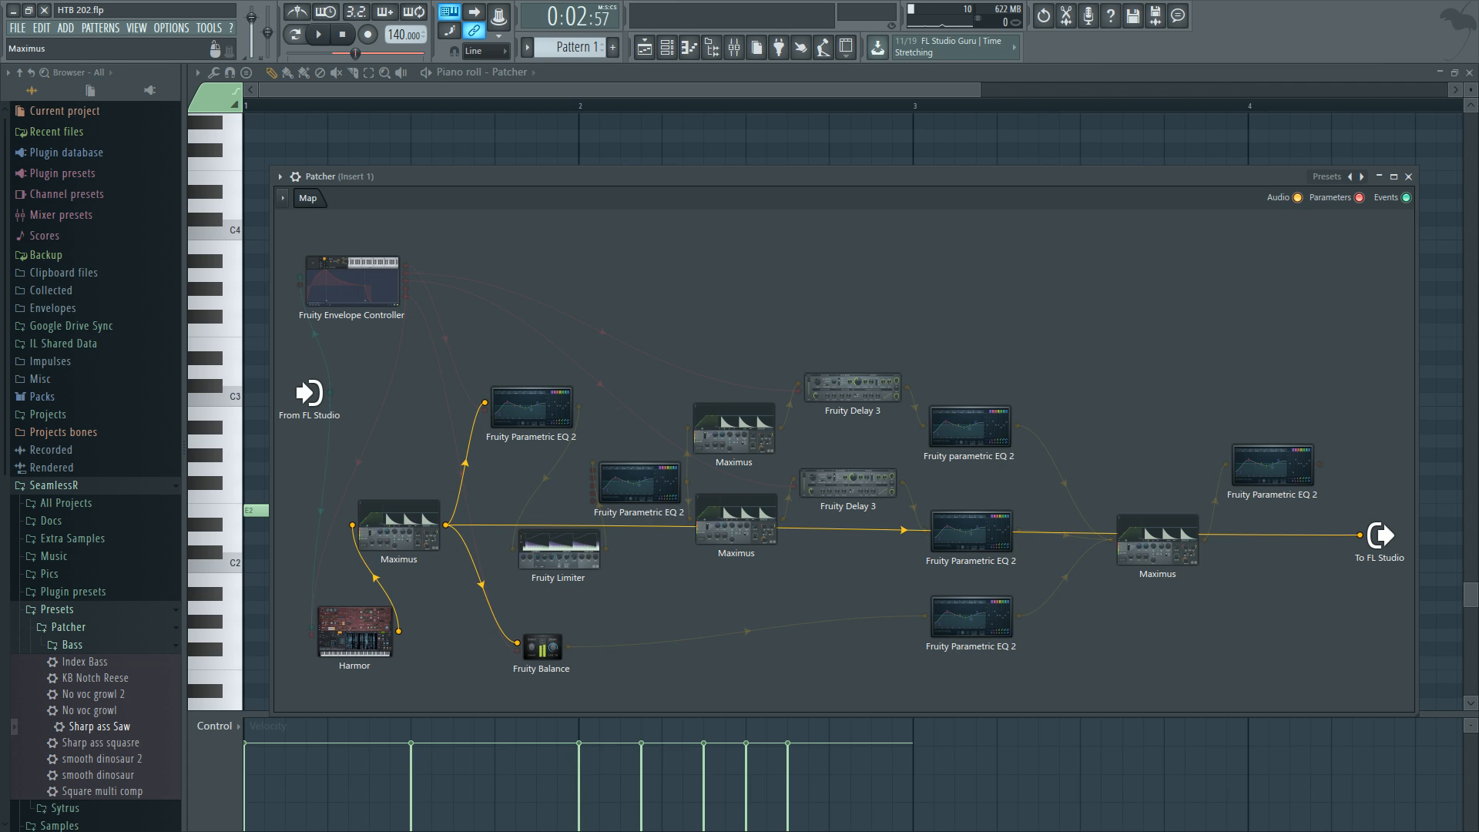
{"action": "left_click", "coordinate": [411, 520]}
{"action": "left_click", "coordinate": [451, 376]}
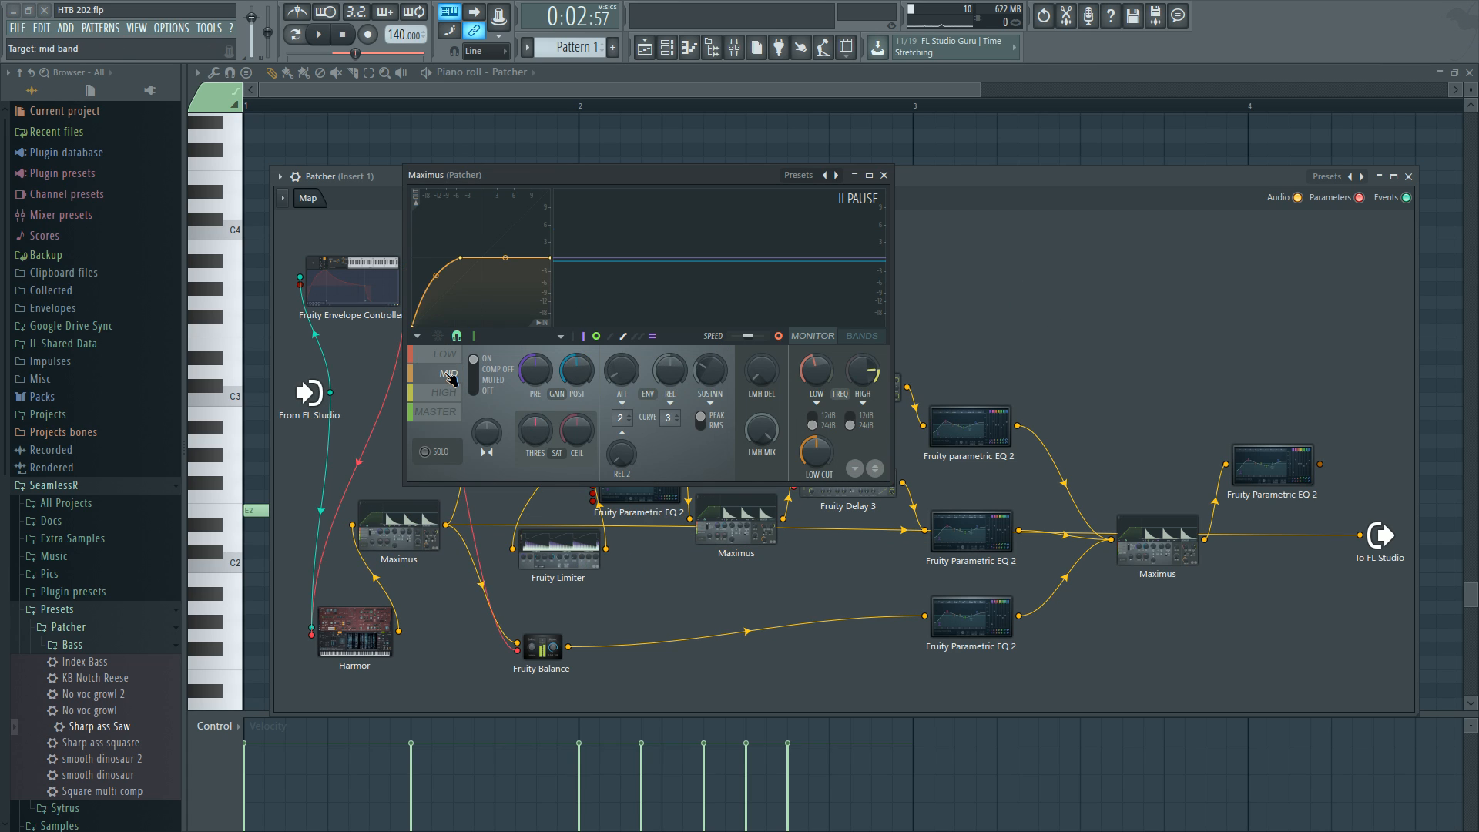
{"action": "left_click", "coordinate": [452, 356]}
{"action": "left_click", "coordinate": [453, 374]}
{"action": "left_click", "coordinate": [453, 392]}
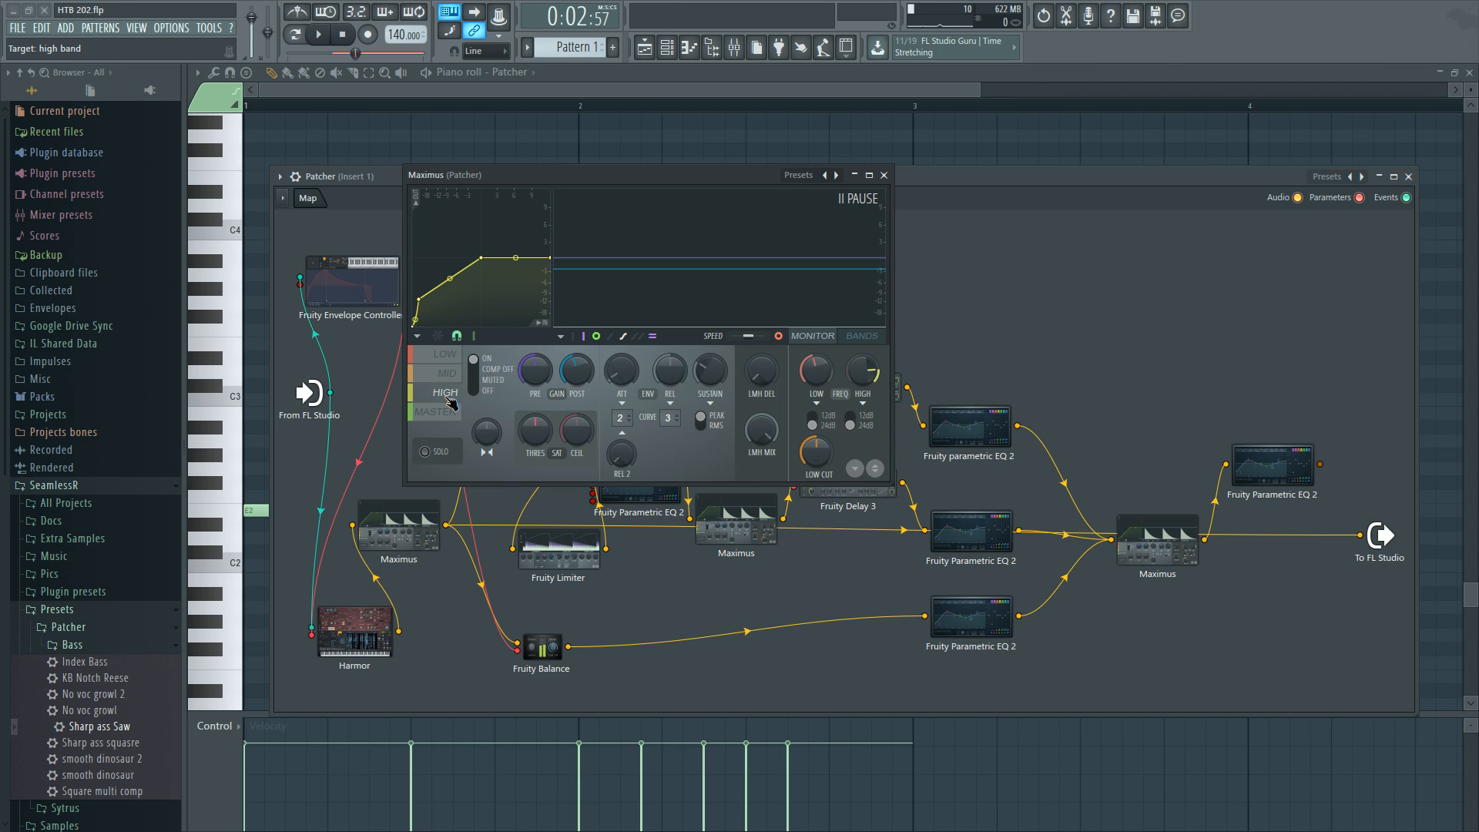
{"action": "left_click", "coordinate": [454, 357]}
{"action": "left_click", "coordinate": [862, 336]}
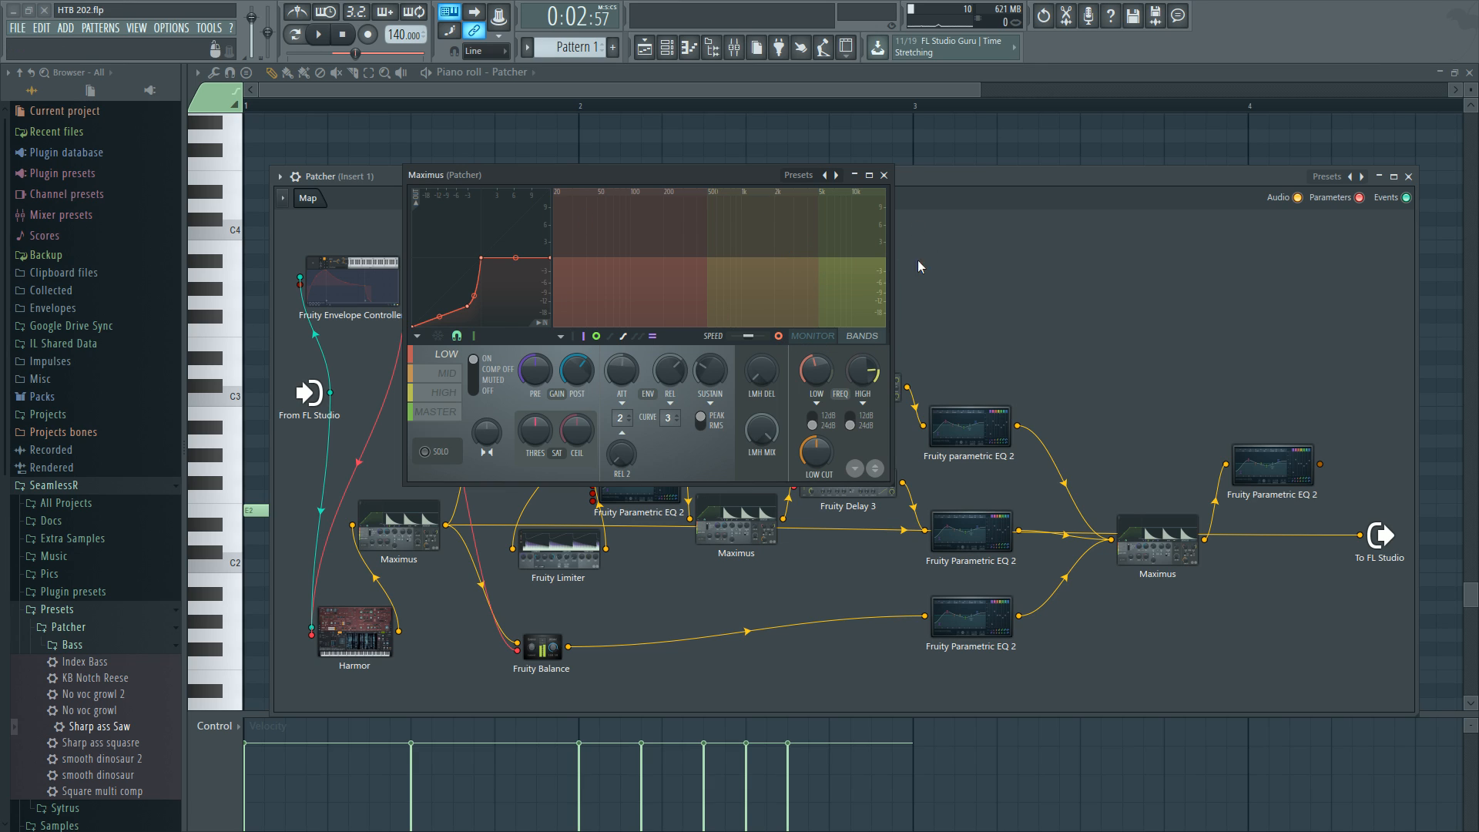
{"action": "left_click", "coordinate": [859, 337]}
Audition the Maximus high band during playback, save the project, and close the Maximus.
{"action": "left_click", "coordinate": [441, 391]}
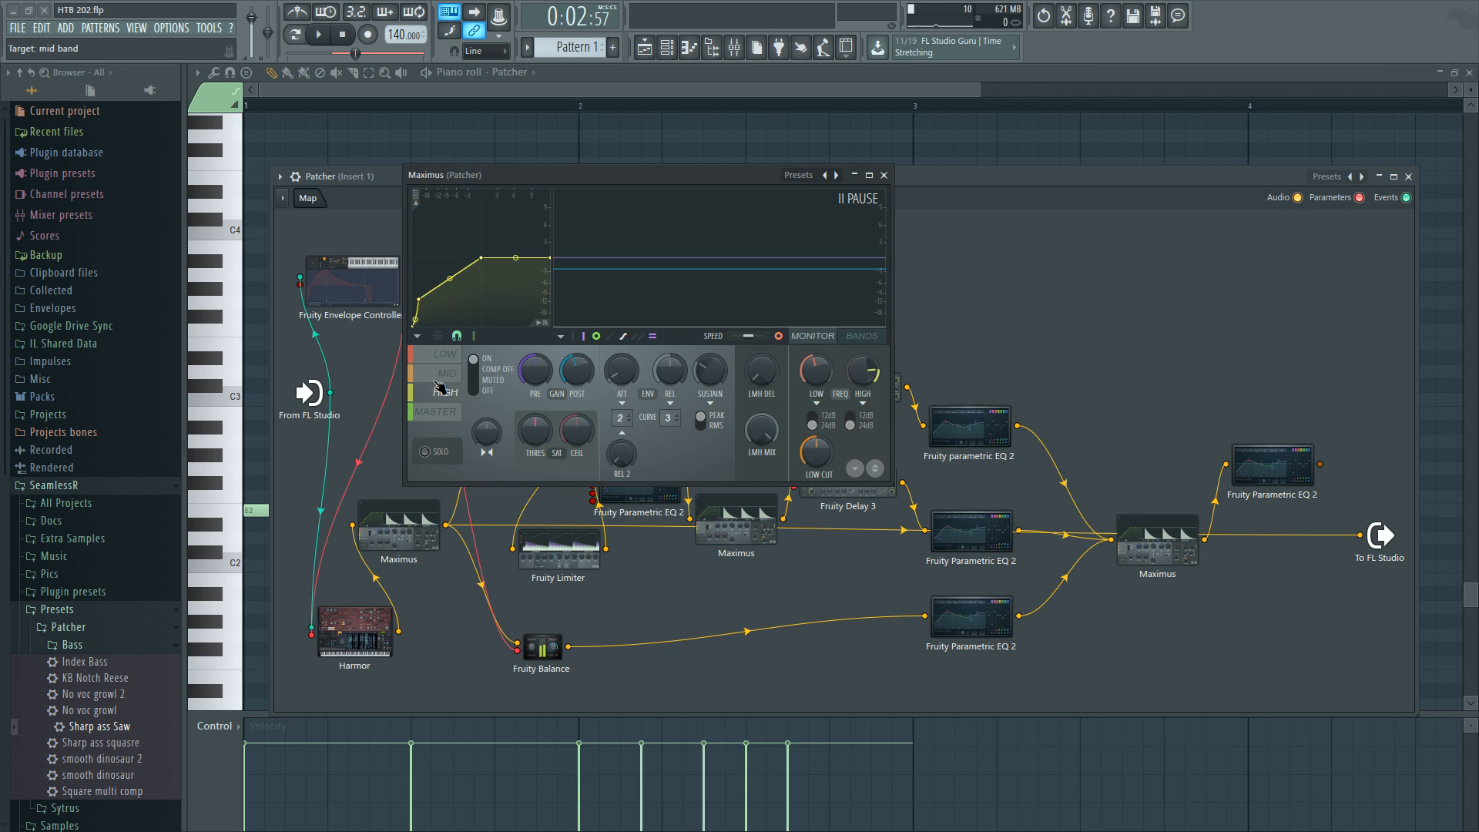
{"action": "left_click", "coordinate": [446, 357]}
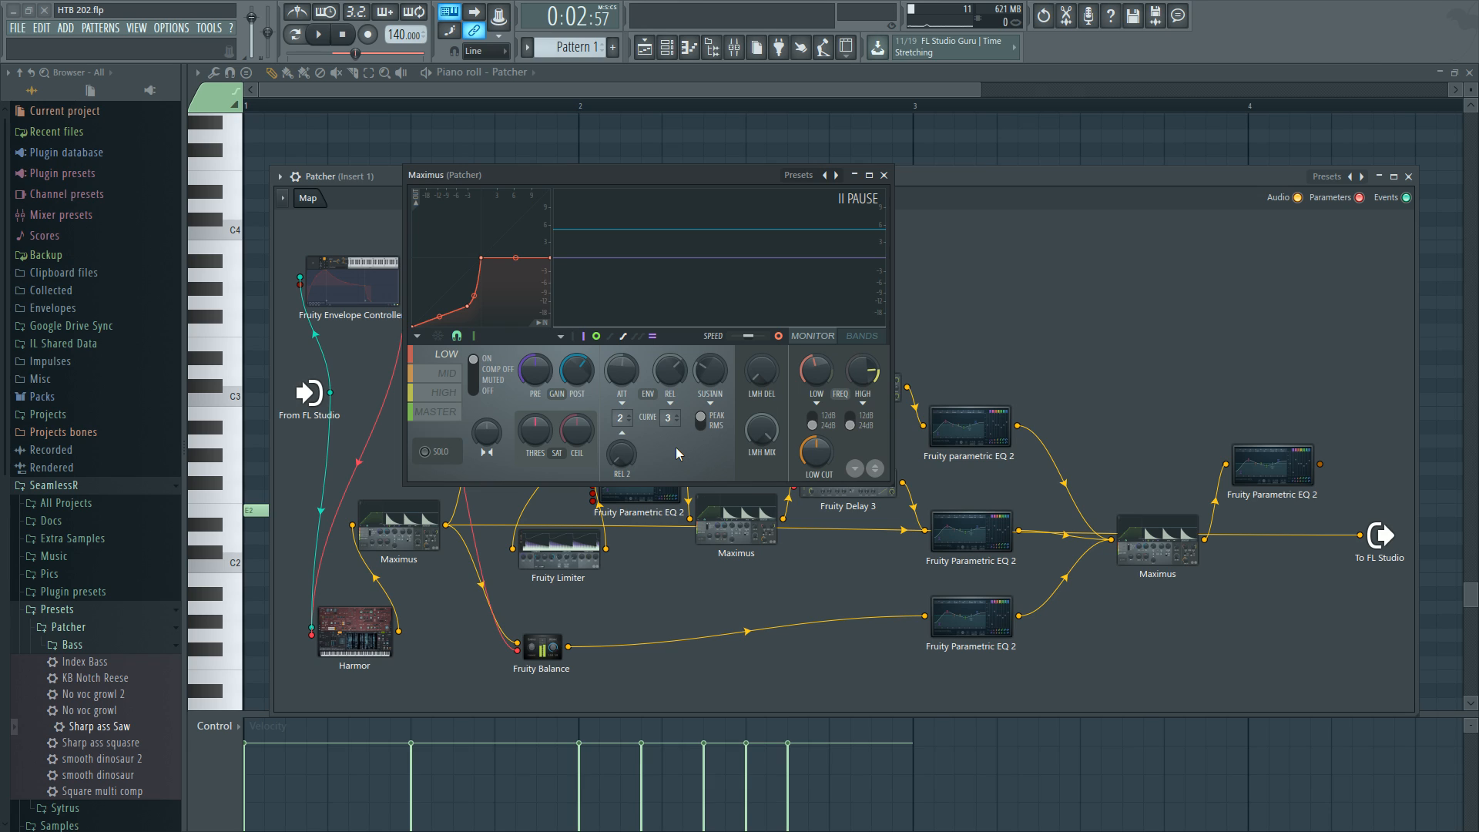
{"action": "left_click", "coordinate": [447, 373]}
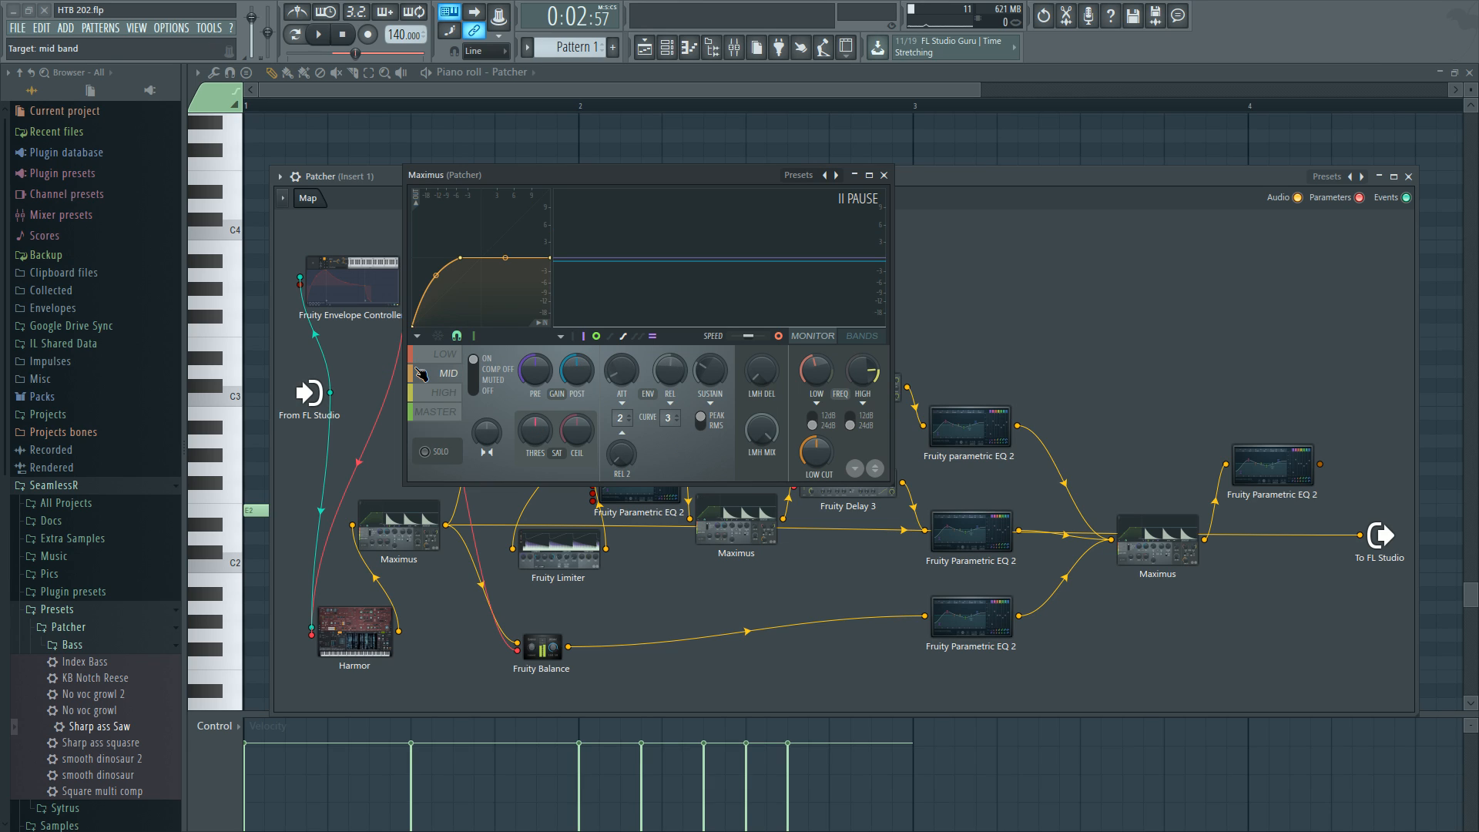
{"action": "left_click", "coordinate": [453, 394]}
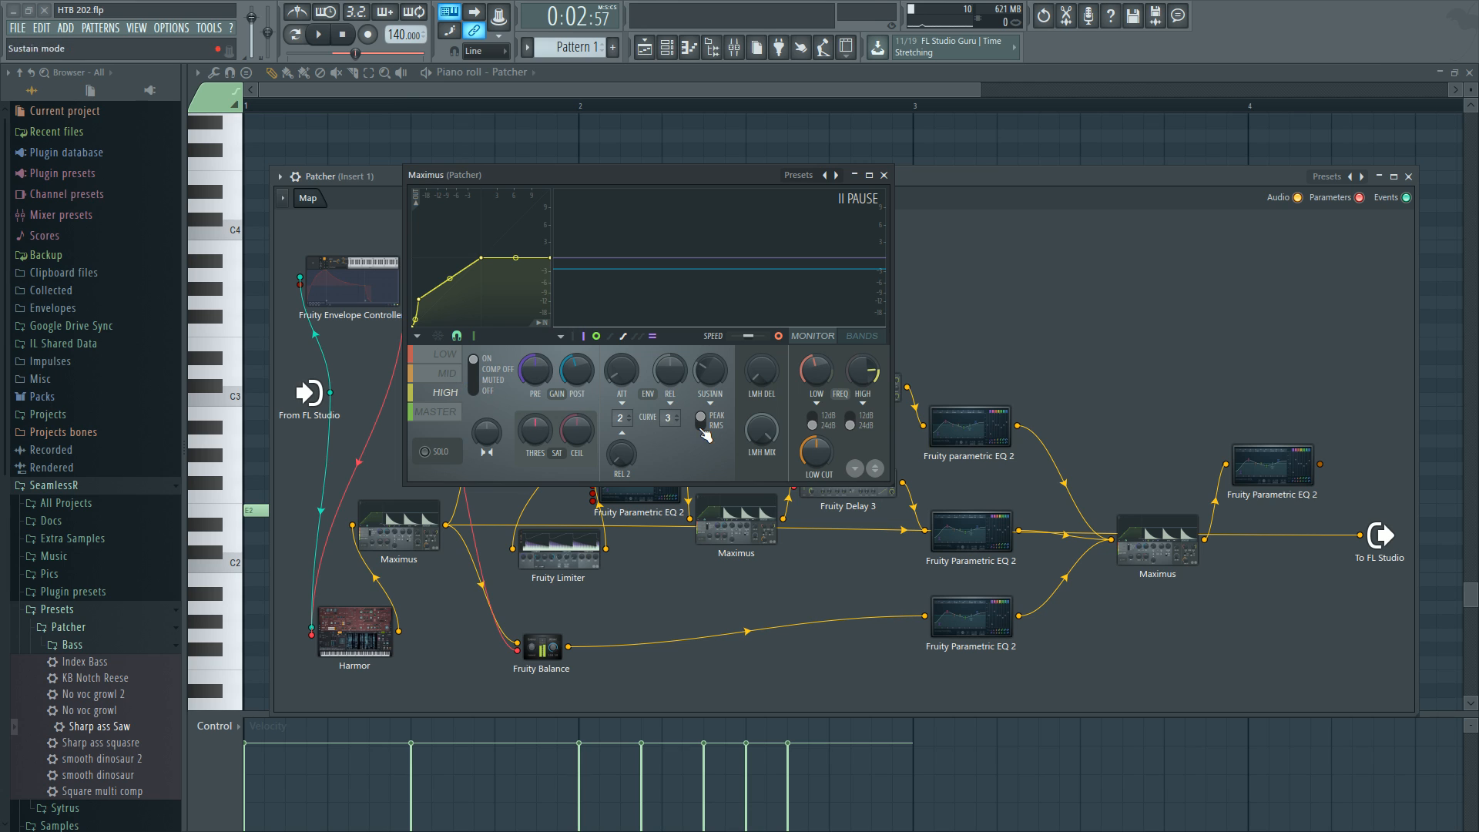
{"action": "key", "text": "space"}
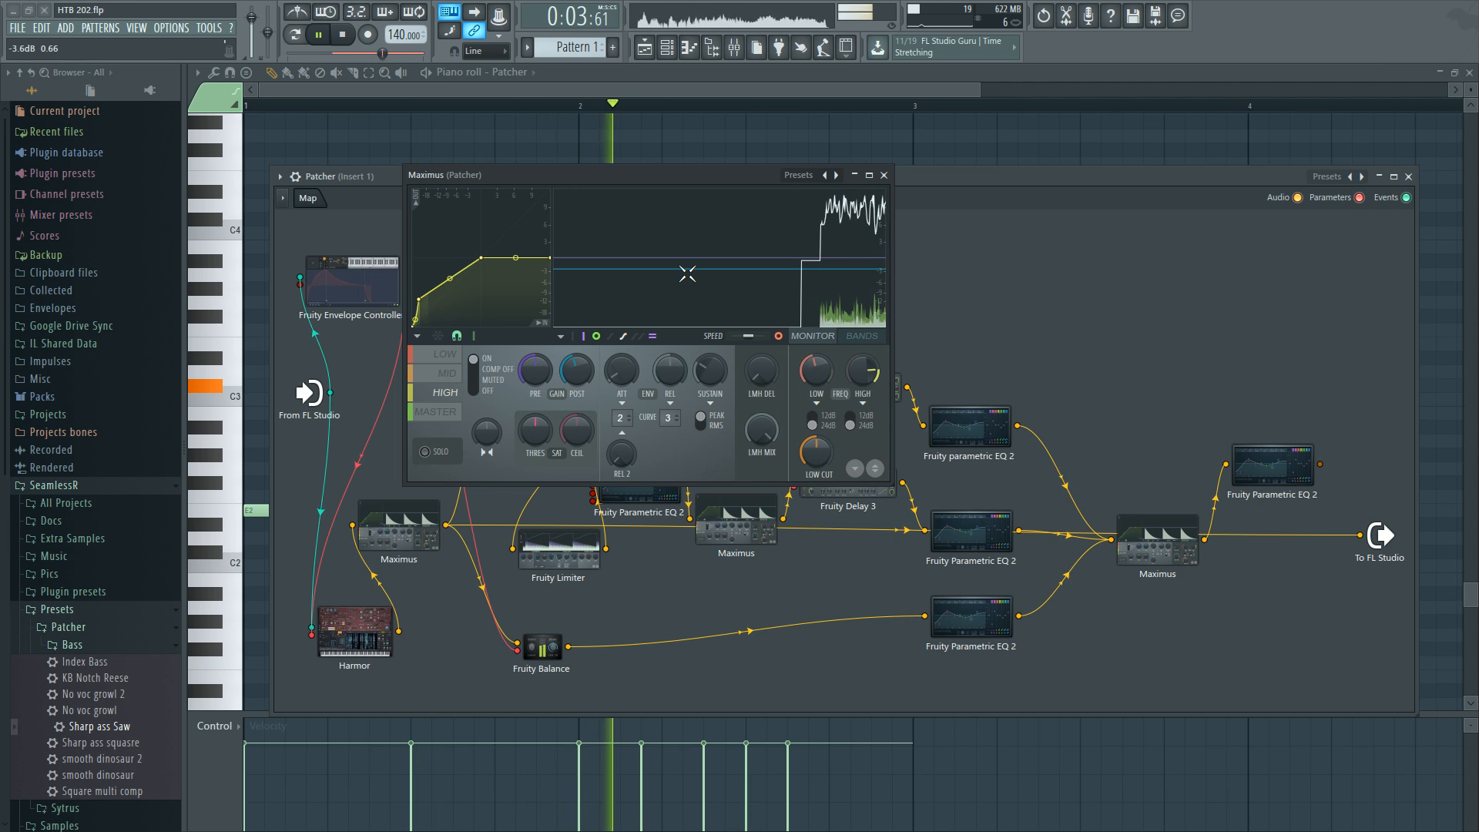
{"action": "key", "text": "space"}
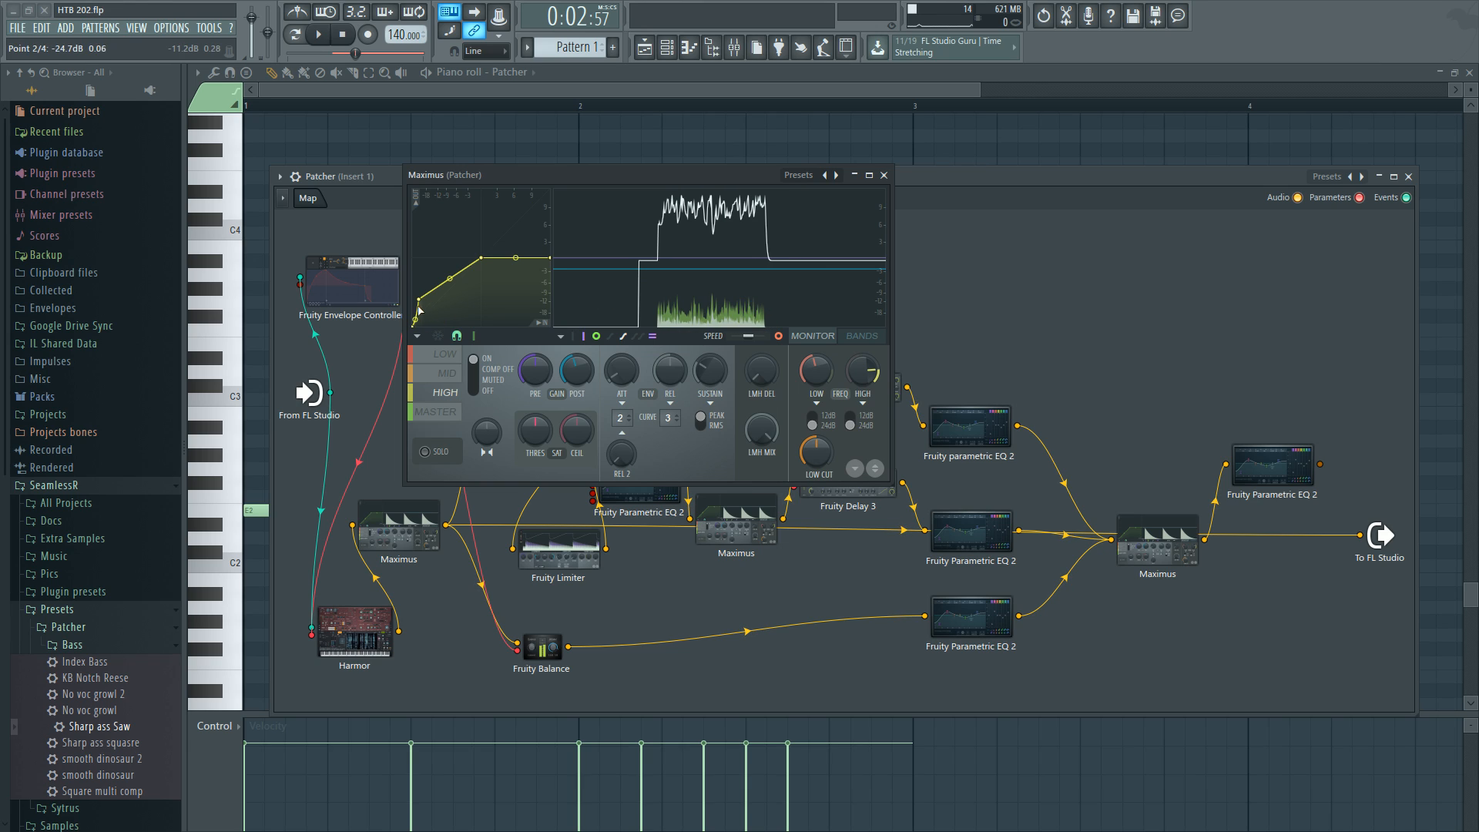
{"action": "key", "text": "ctrl+s"}
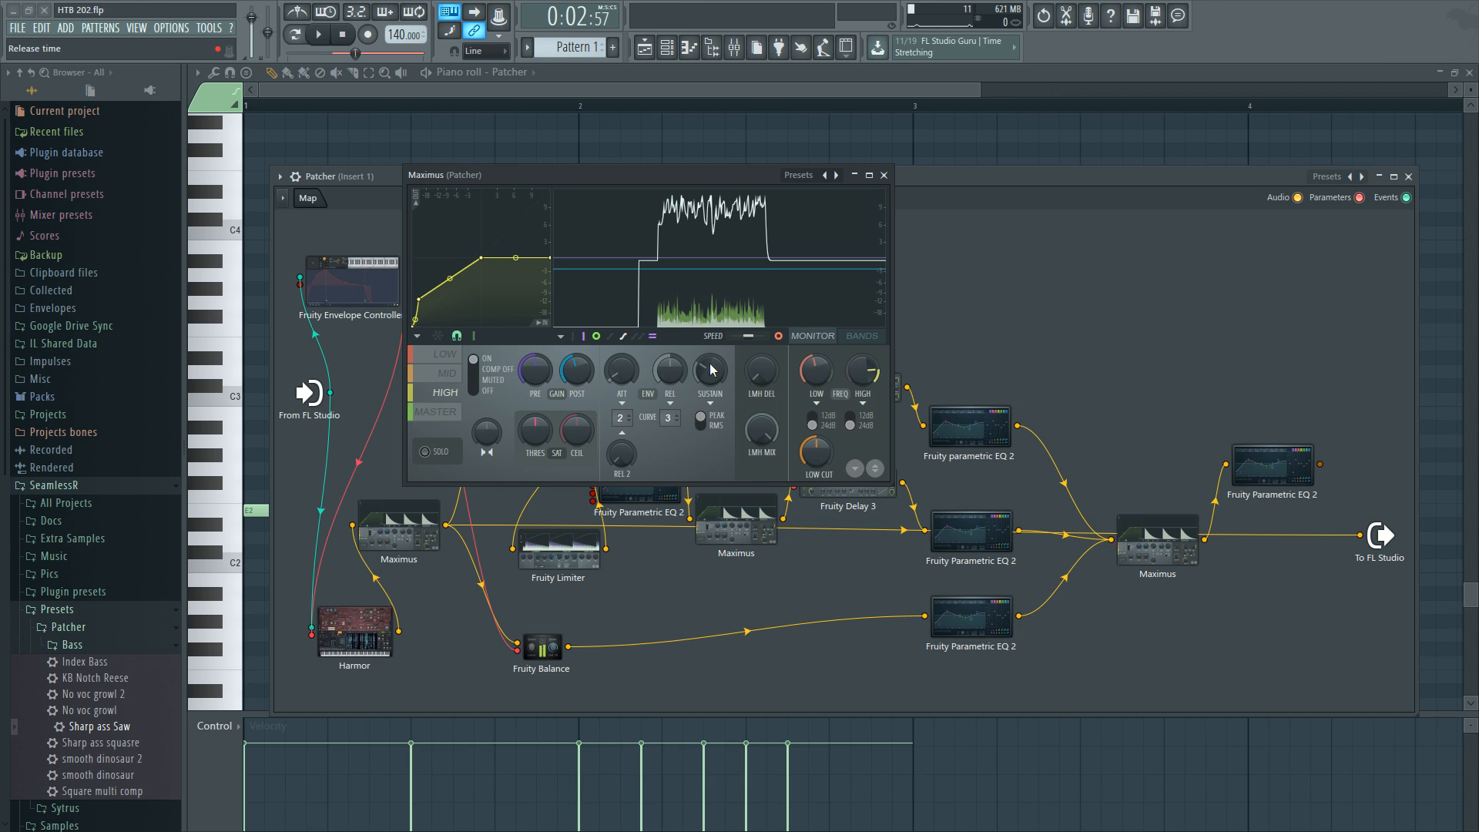
{"action": "left_click", "coordinate": [436, 411]}
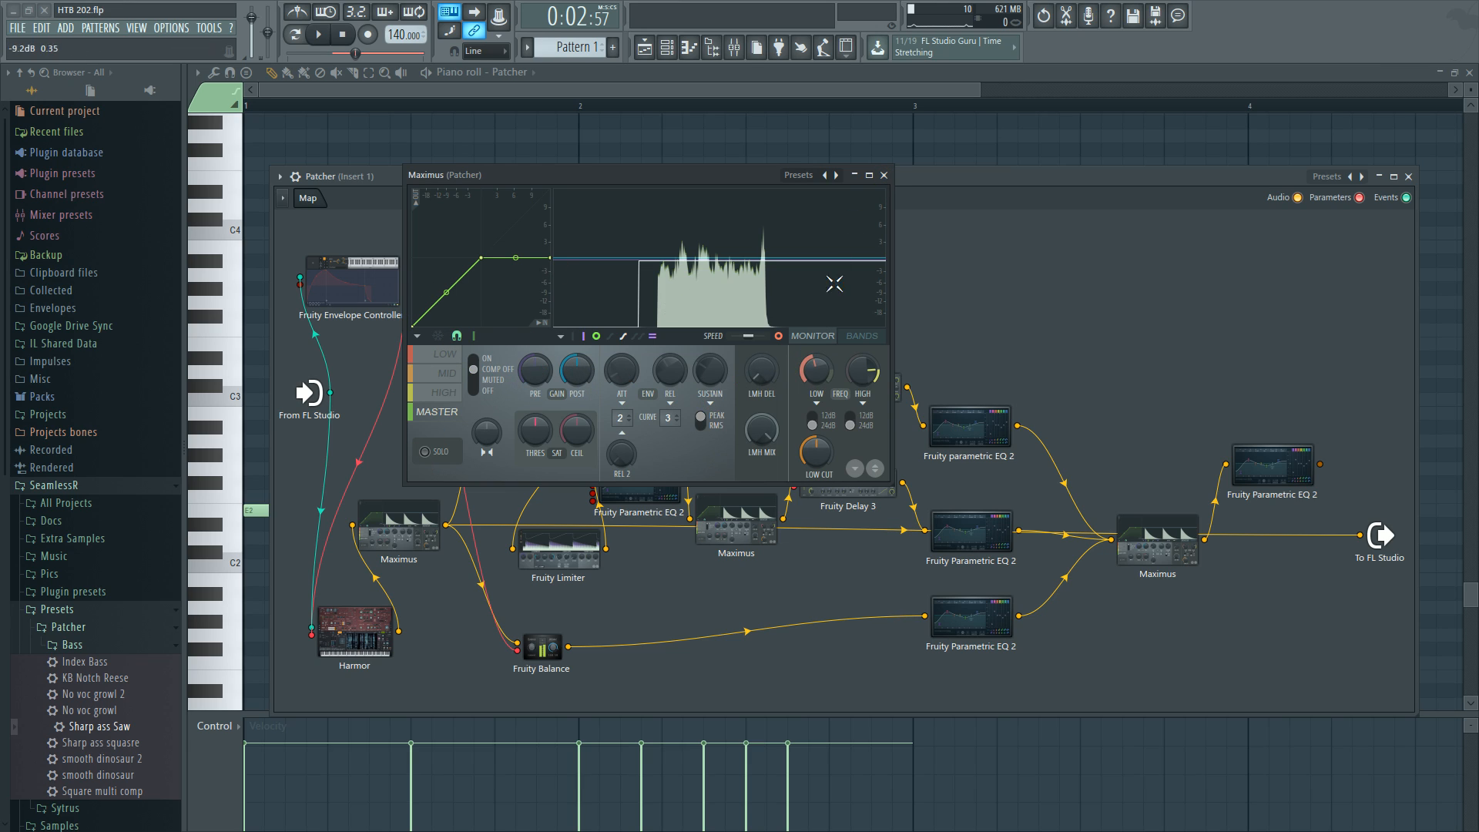
{"action": "left_click", "coordinate": [885, 175]}
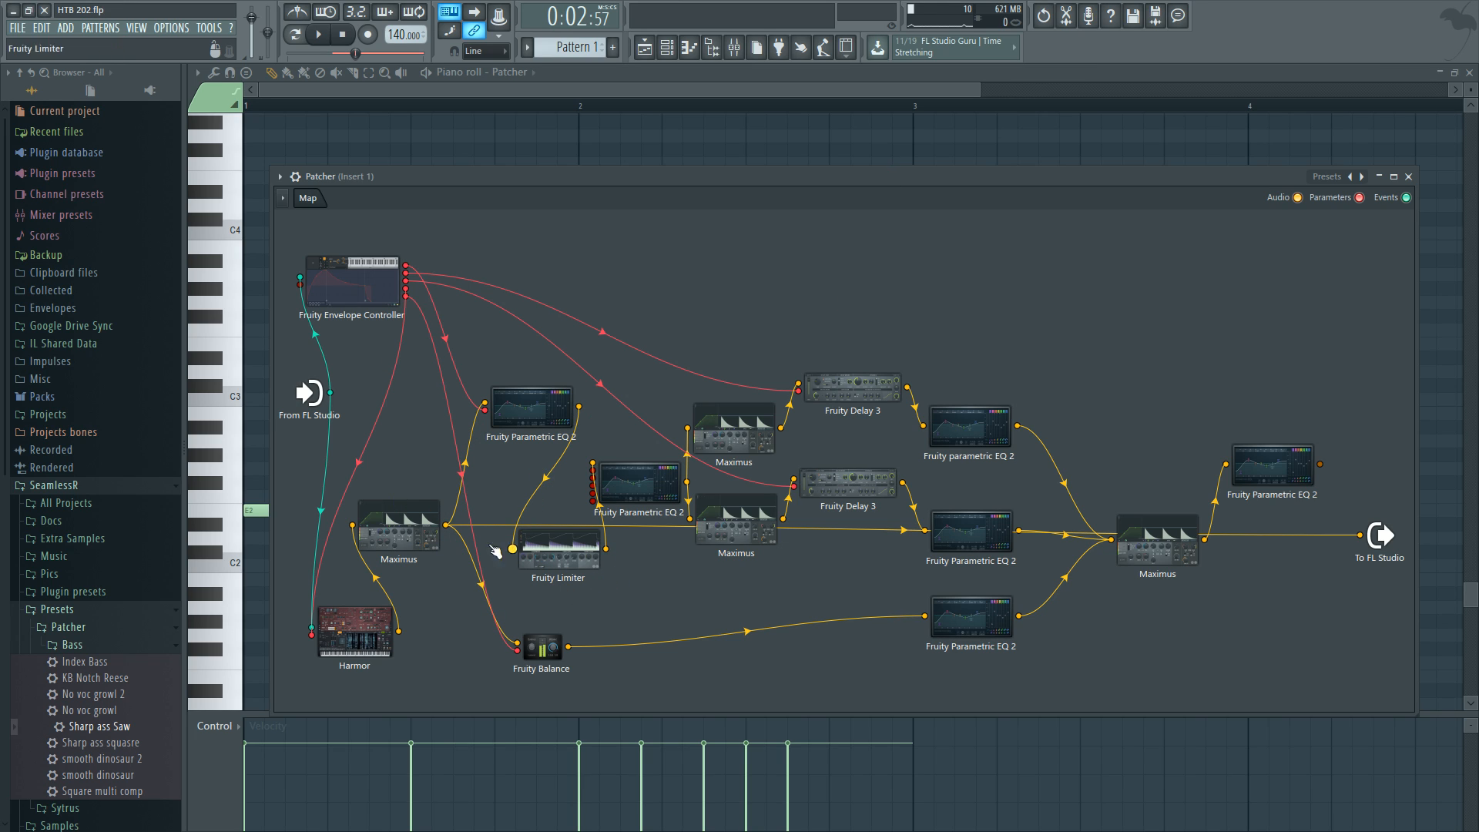
Reposition the Fruity Parametric EQ 2 and Fruity Limiter nodes and clear the connections into the Patcher output.
{"action": "left_click_drag", "start_coordinate": [543, 415], "coordinate": [550, 439]}
{"action": "left_click_drag", "start_coordinate": [553, 554], "coordinate": [547, 579]}
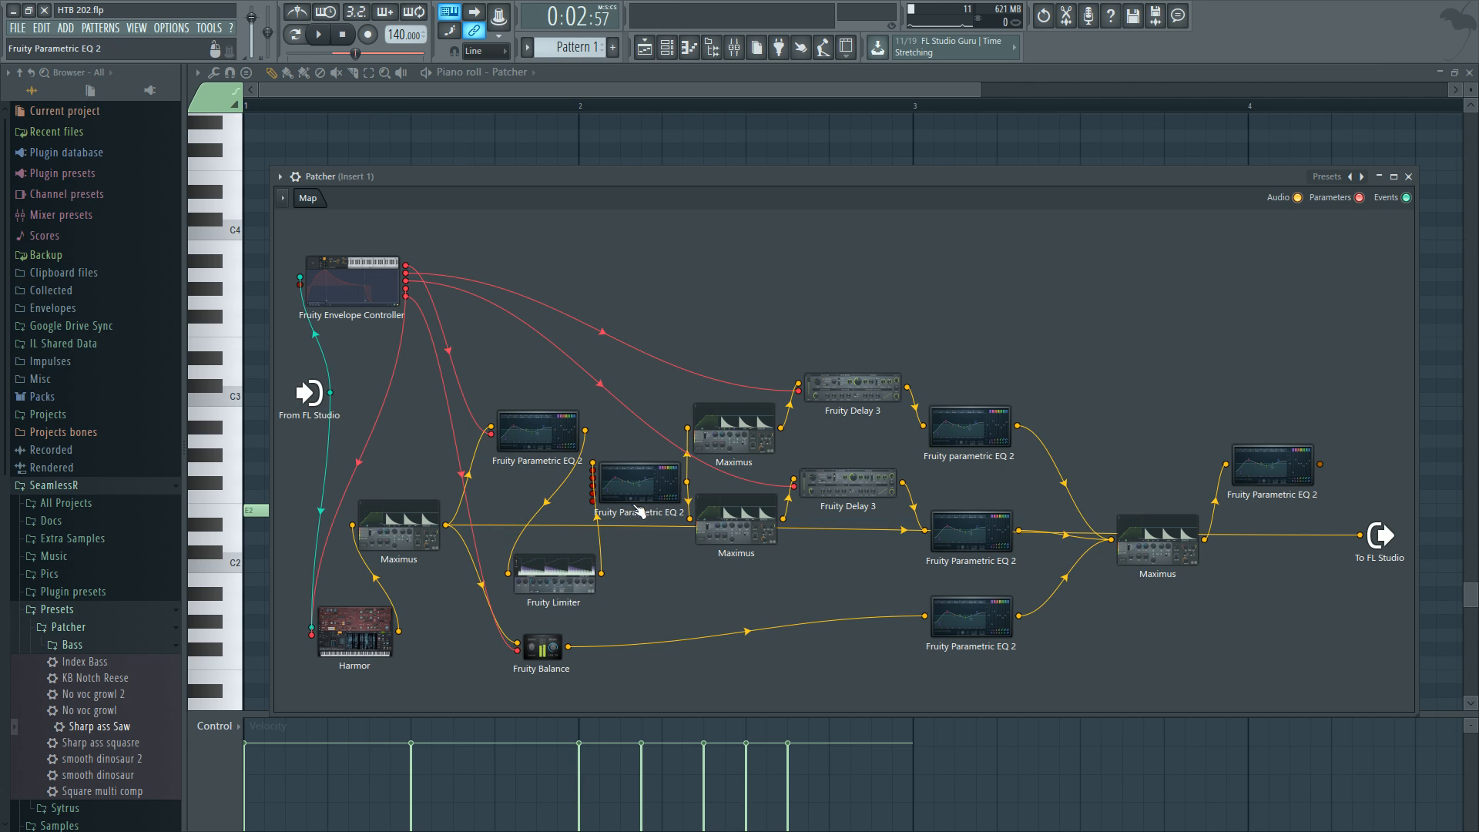
{"action": "left_click", "coordinate": [1355, 542]}
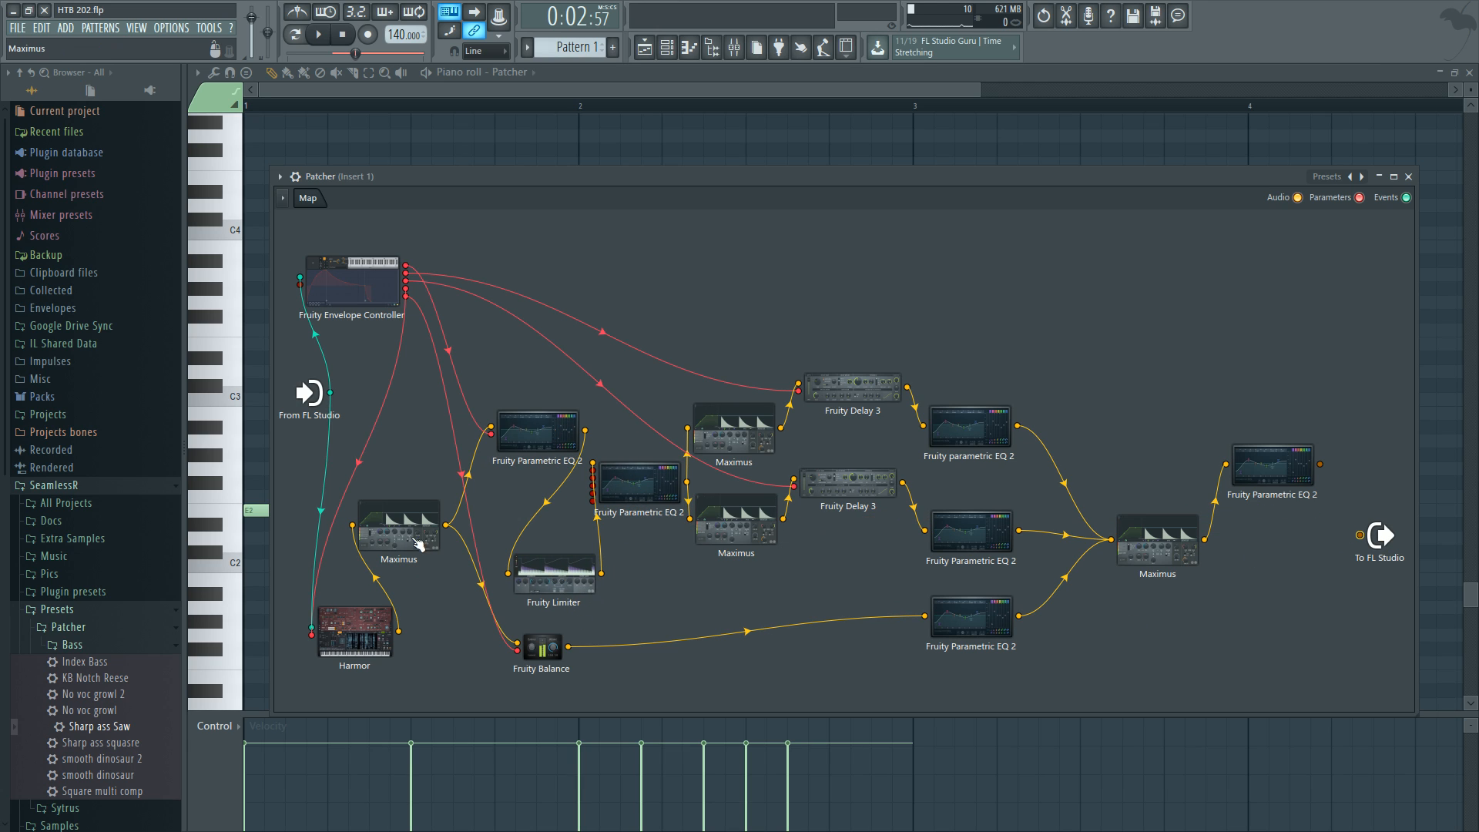
Connect the first Fruity Parametric EQ 2's output directly to the Patcher output and nudge the node's position.
{"action": "left_click", "coordinate": [548, 433]}
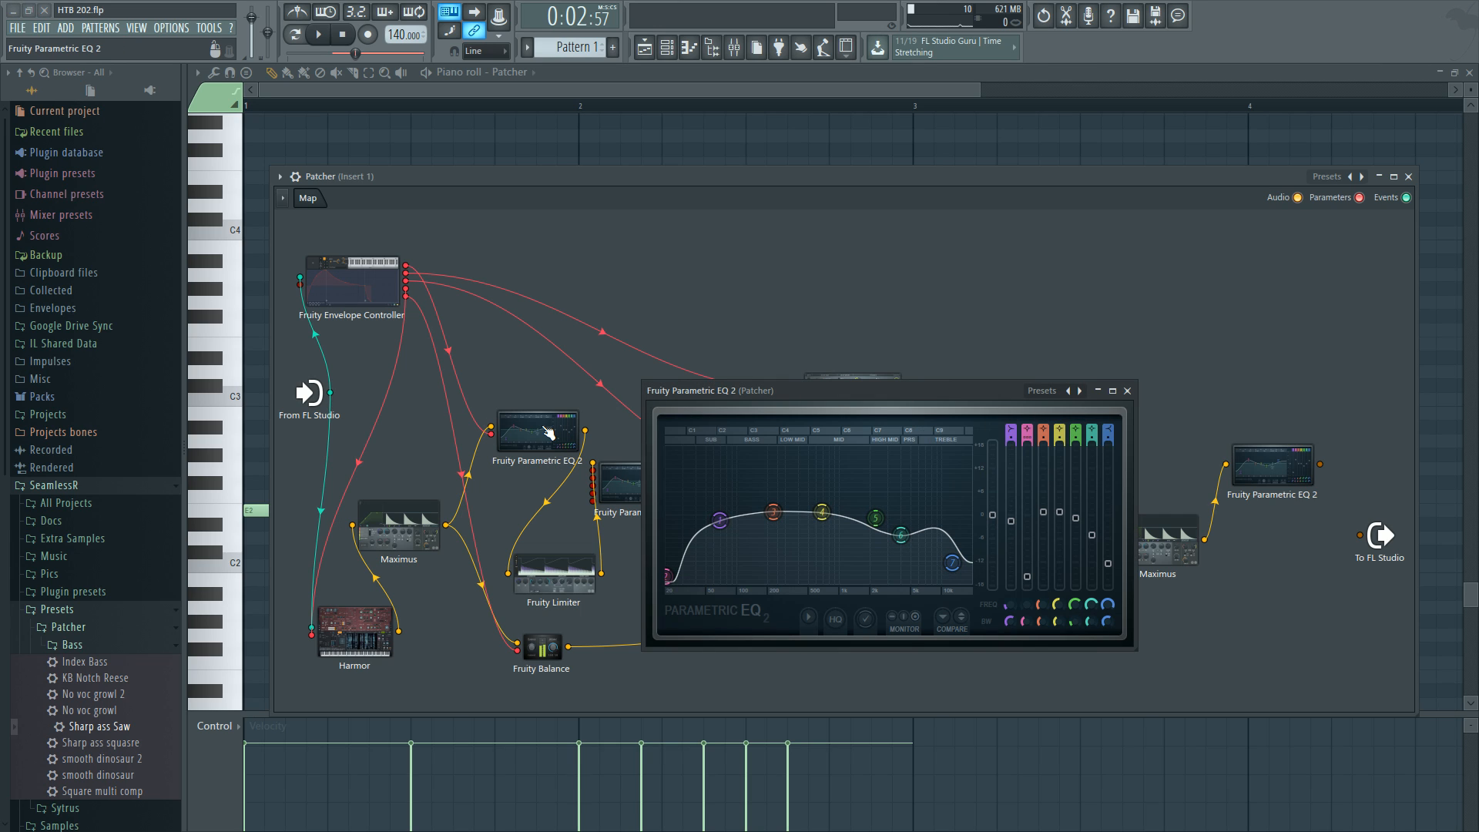
{"action": "left_click", "coordinate": [1126, 391]}
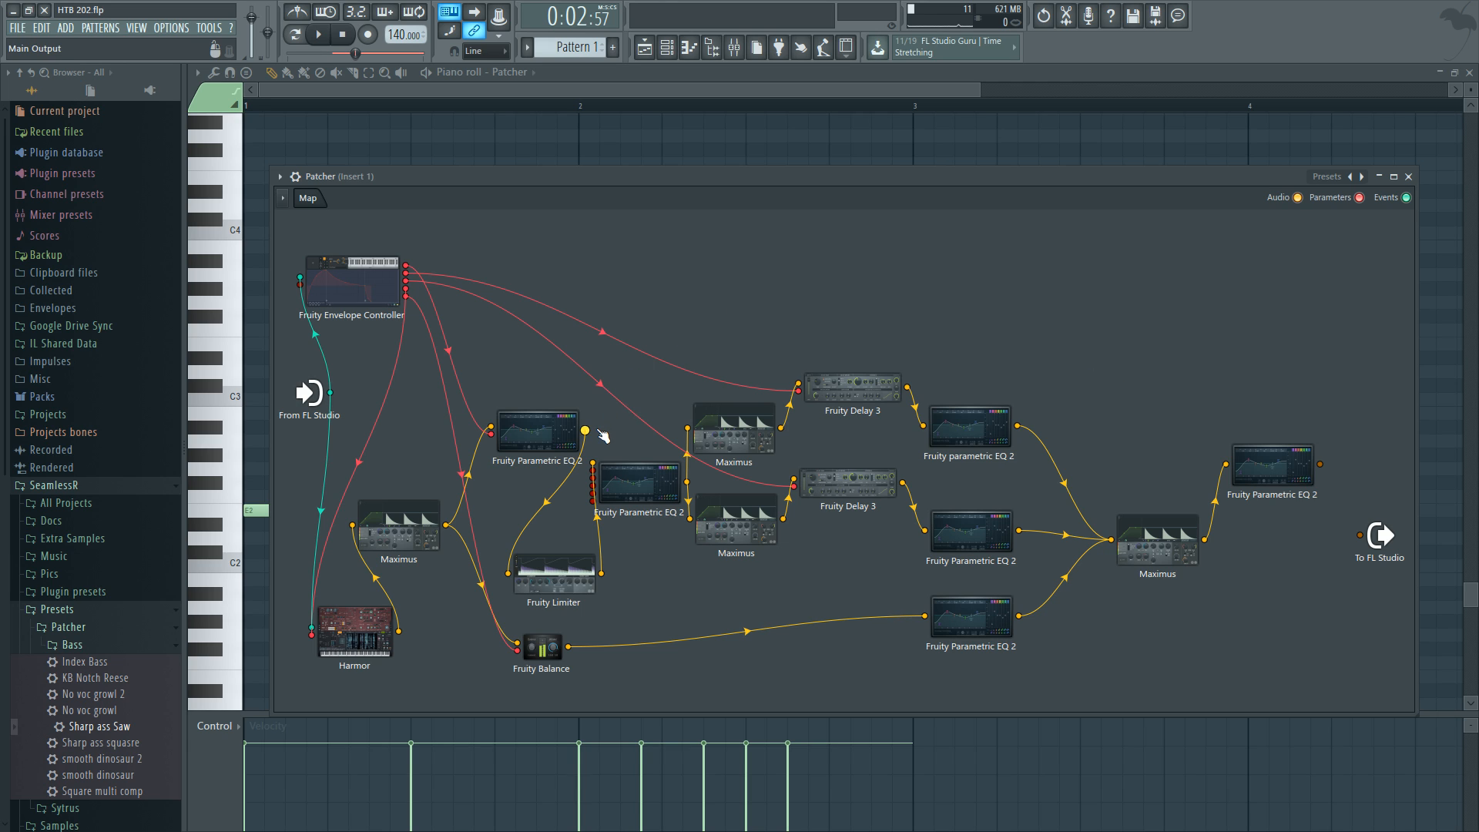
{"action": "left_click_drag", "start_coordinate": [587, 430], "coordinate": [1361, 534]}
{"action": "left_click_drag", "start_coordinate": [517, 454], "coordinate": [504, 462]}
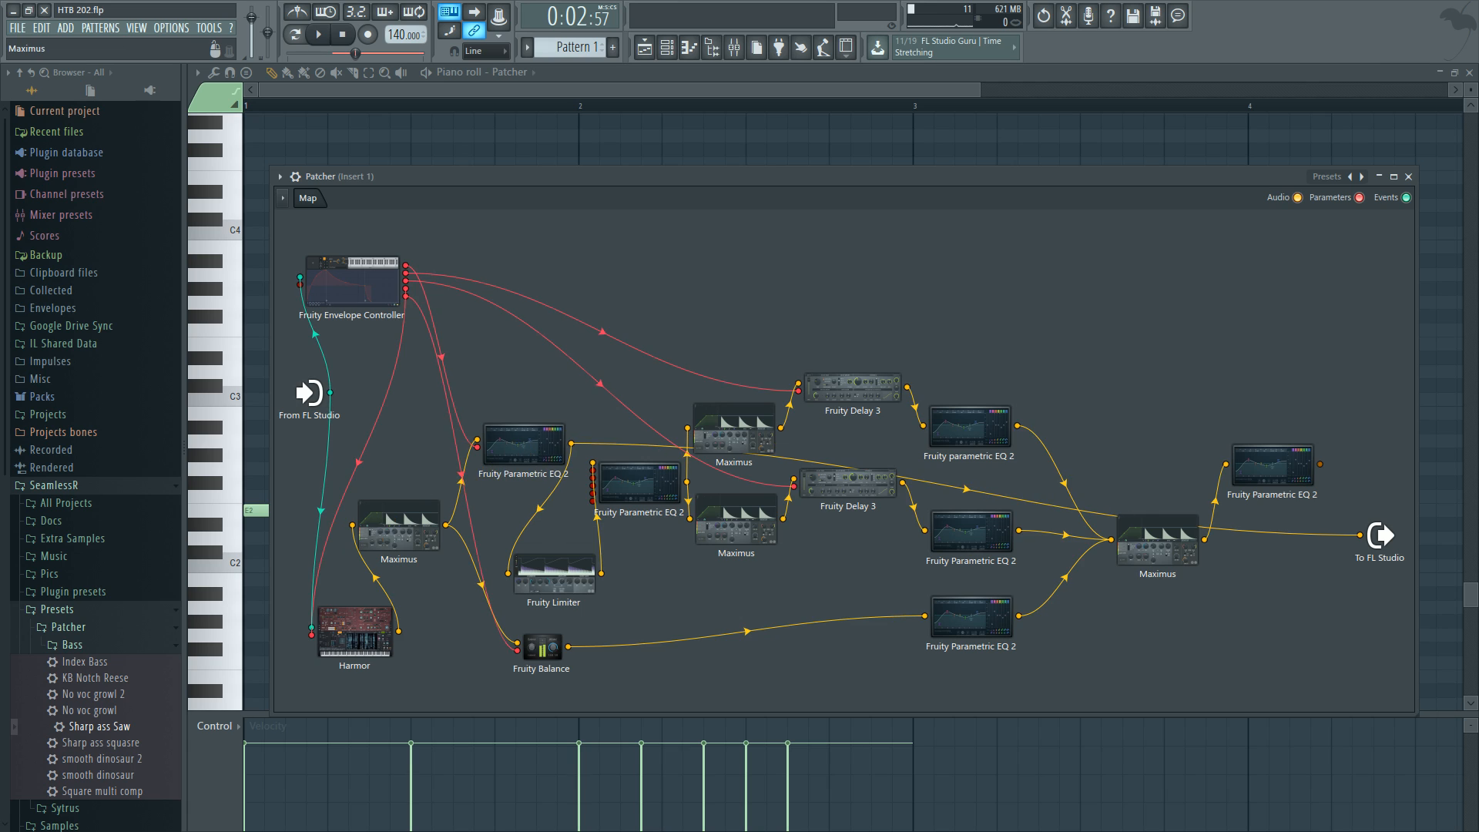
Open the first Maximus and the first Fruity Parametric EQ 2, and audition the EQ during playback.
{"action": "double_click", "coordinate": [383, 525]}
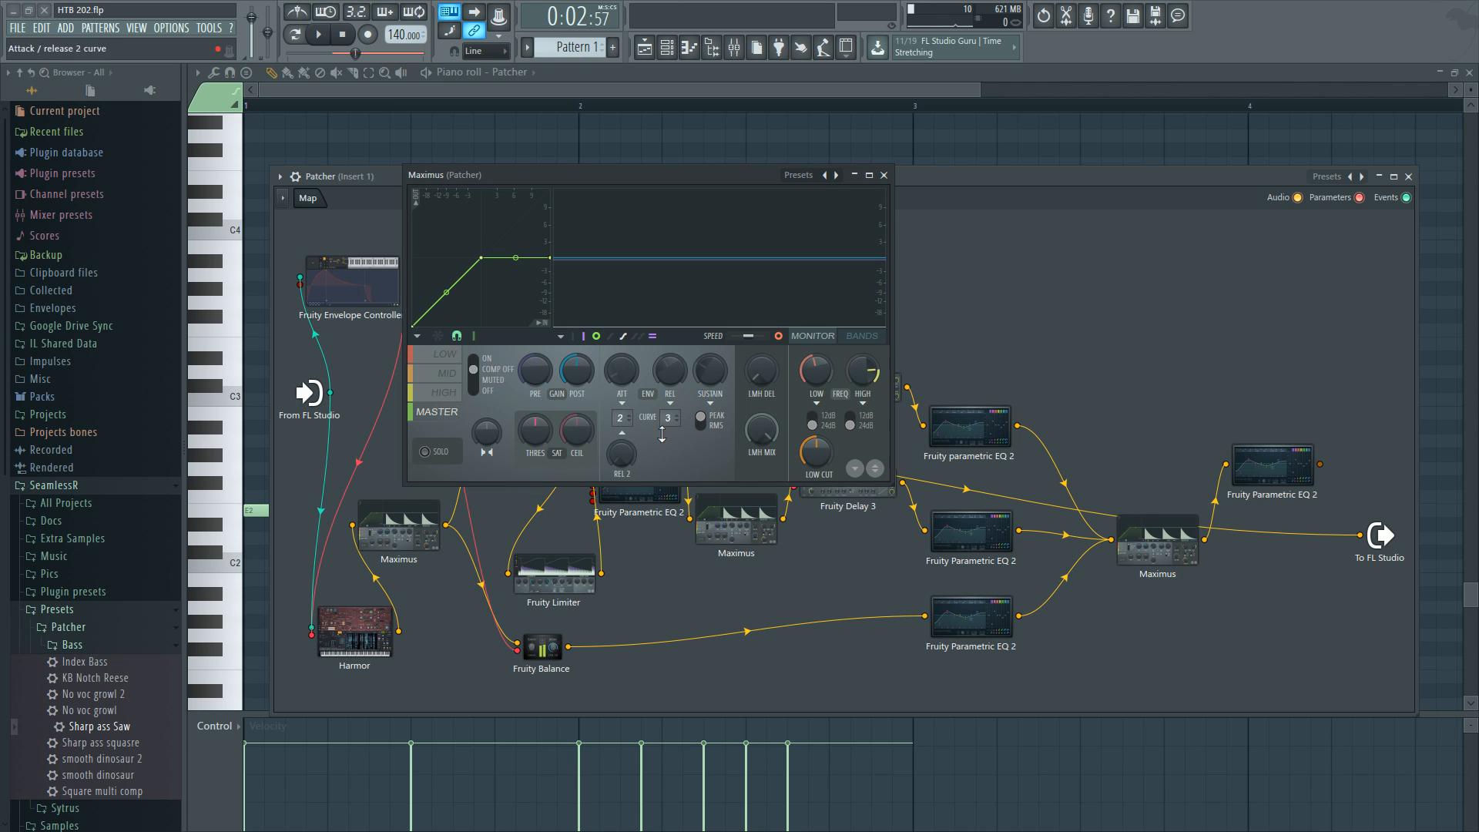
{"action": "left_click", "coordinate": [884, 175]}
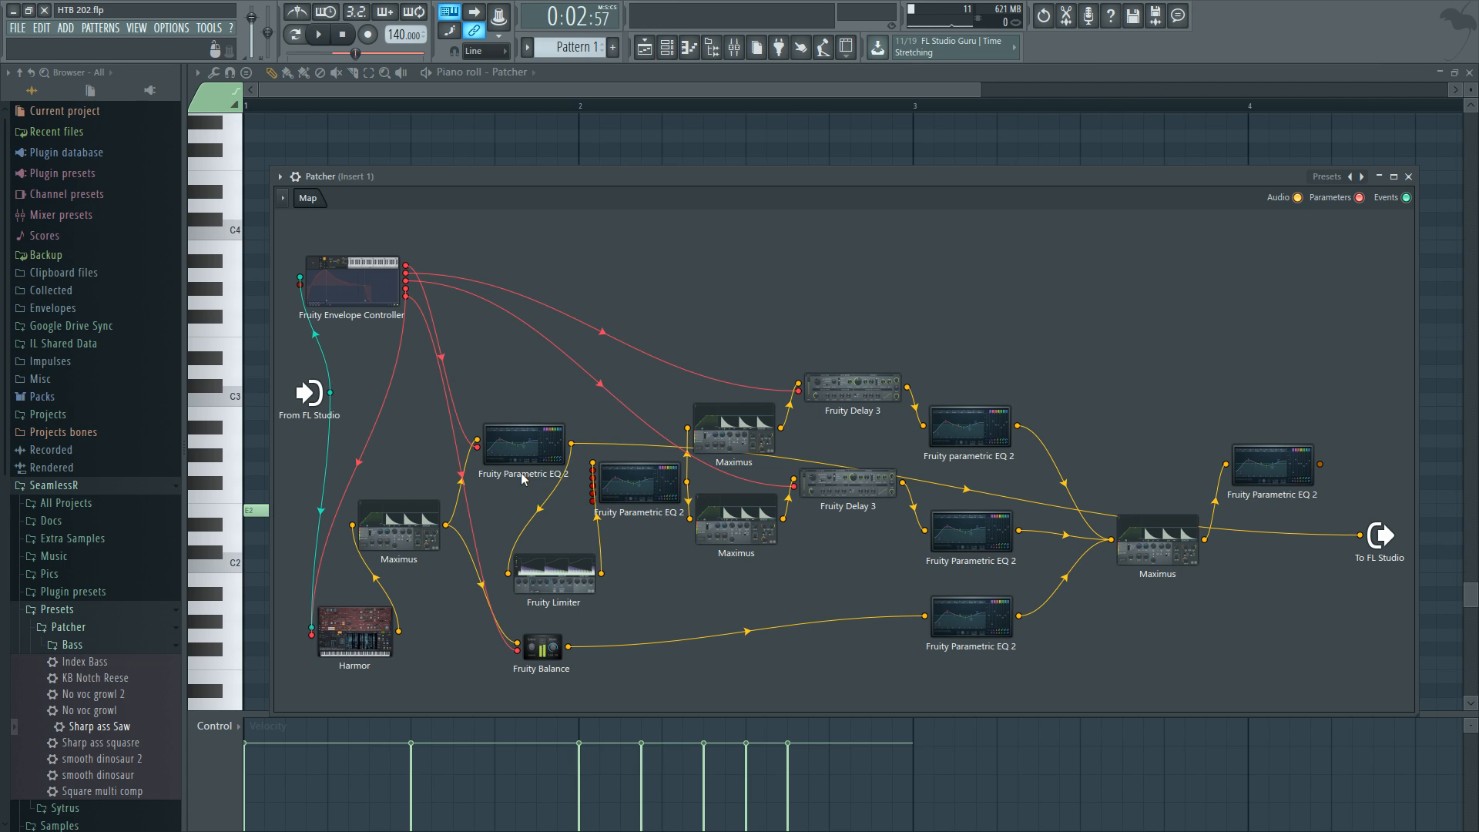
{"action": "double_click", "coordinate": [520, 473]}
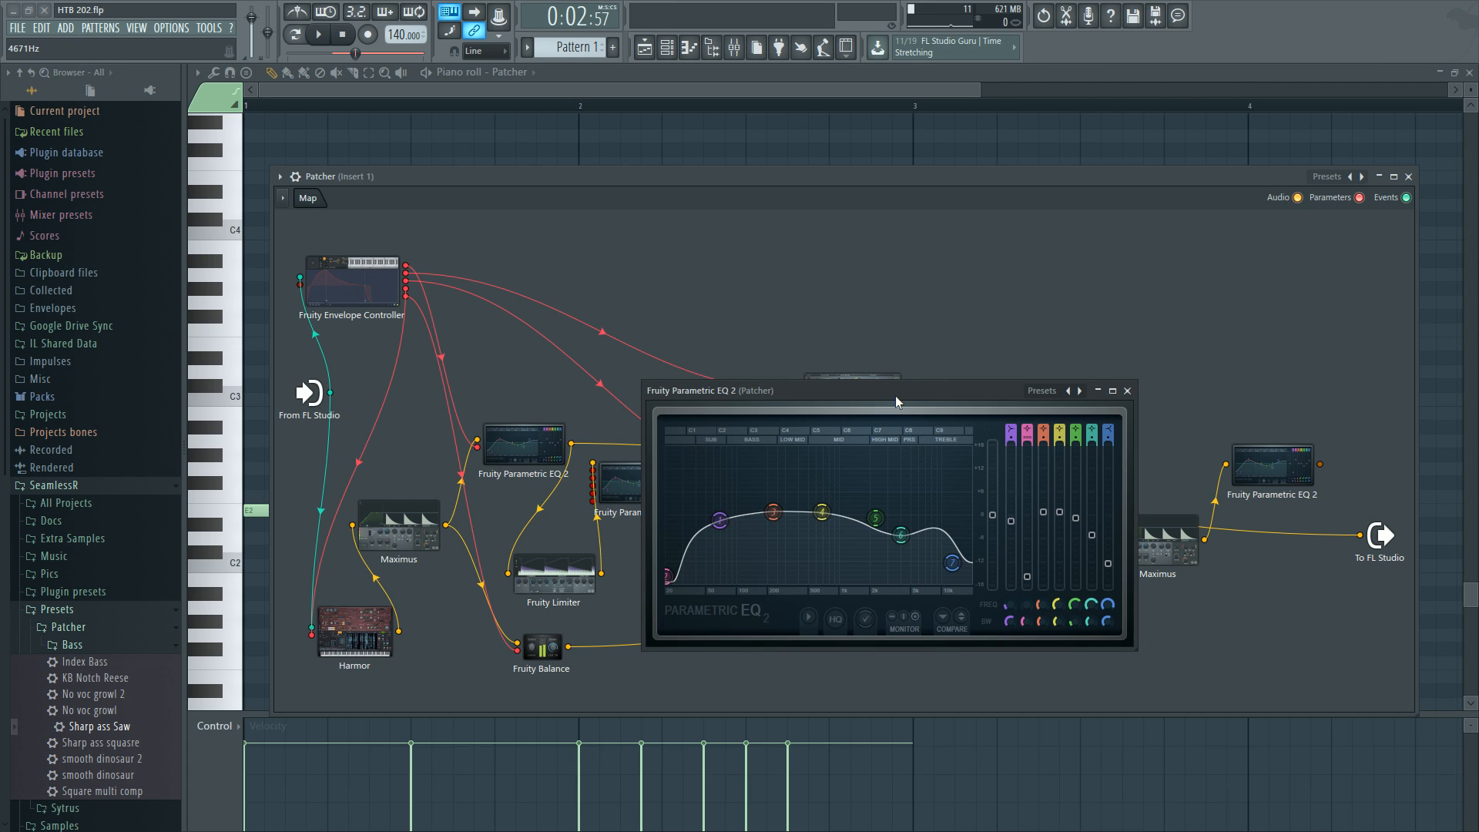
{"action": "left_click_drag", "start_coordinate": [895, 395], "coordinate": [840, 286]}
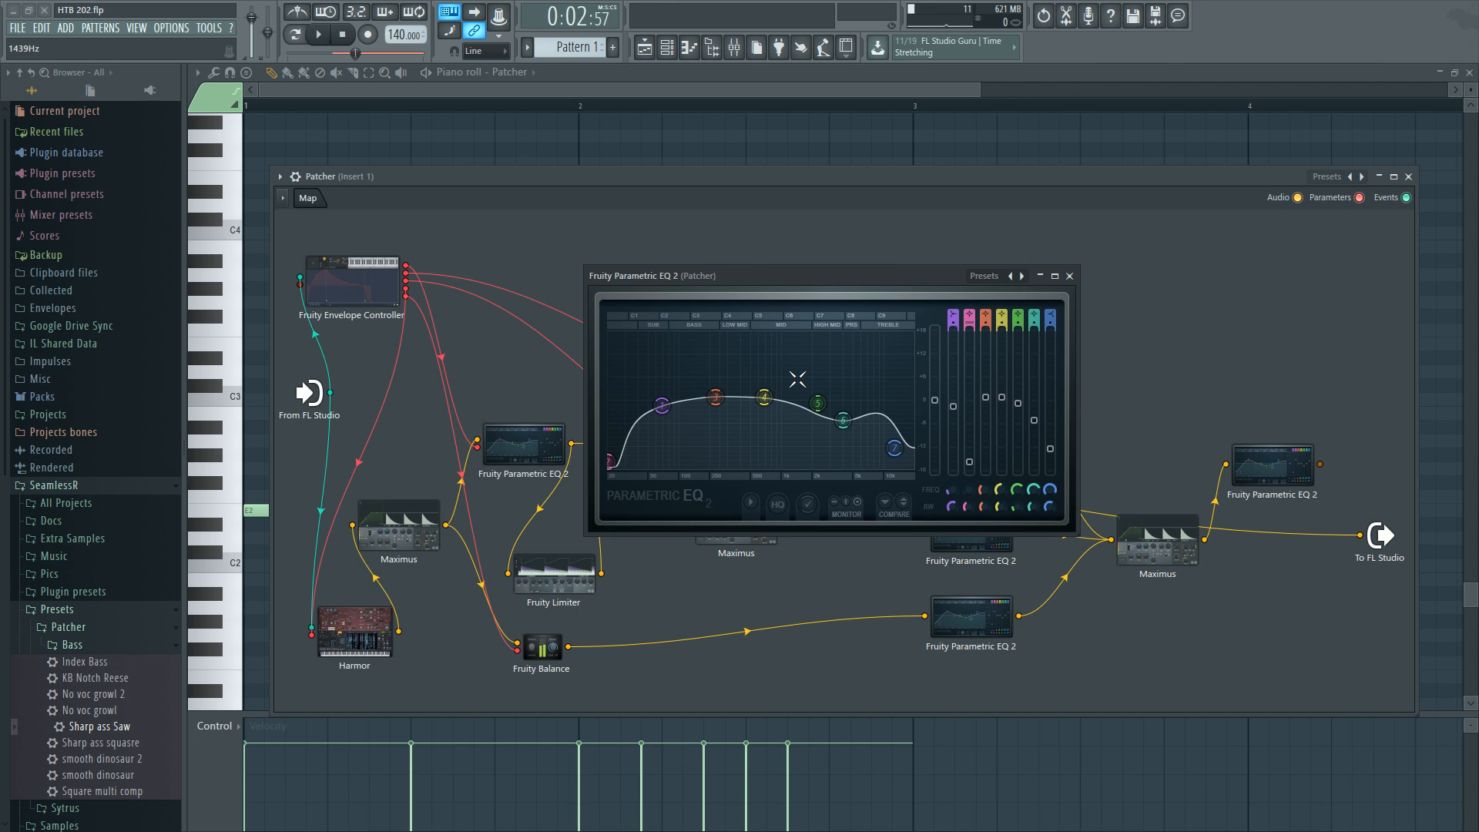
{"action": "key", "text": "space"}
{"action": "key", "text": "space"}
Inspect the keyboard mapping curve of the Fruity Envelope Controller's first slot.
{"action": "double_click", "coordinate": [397, 300]}
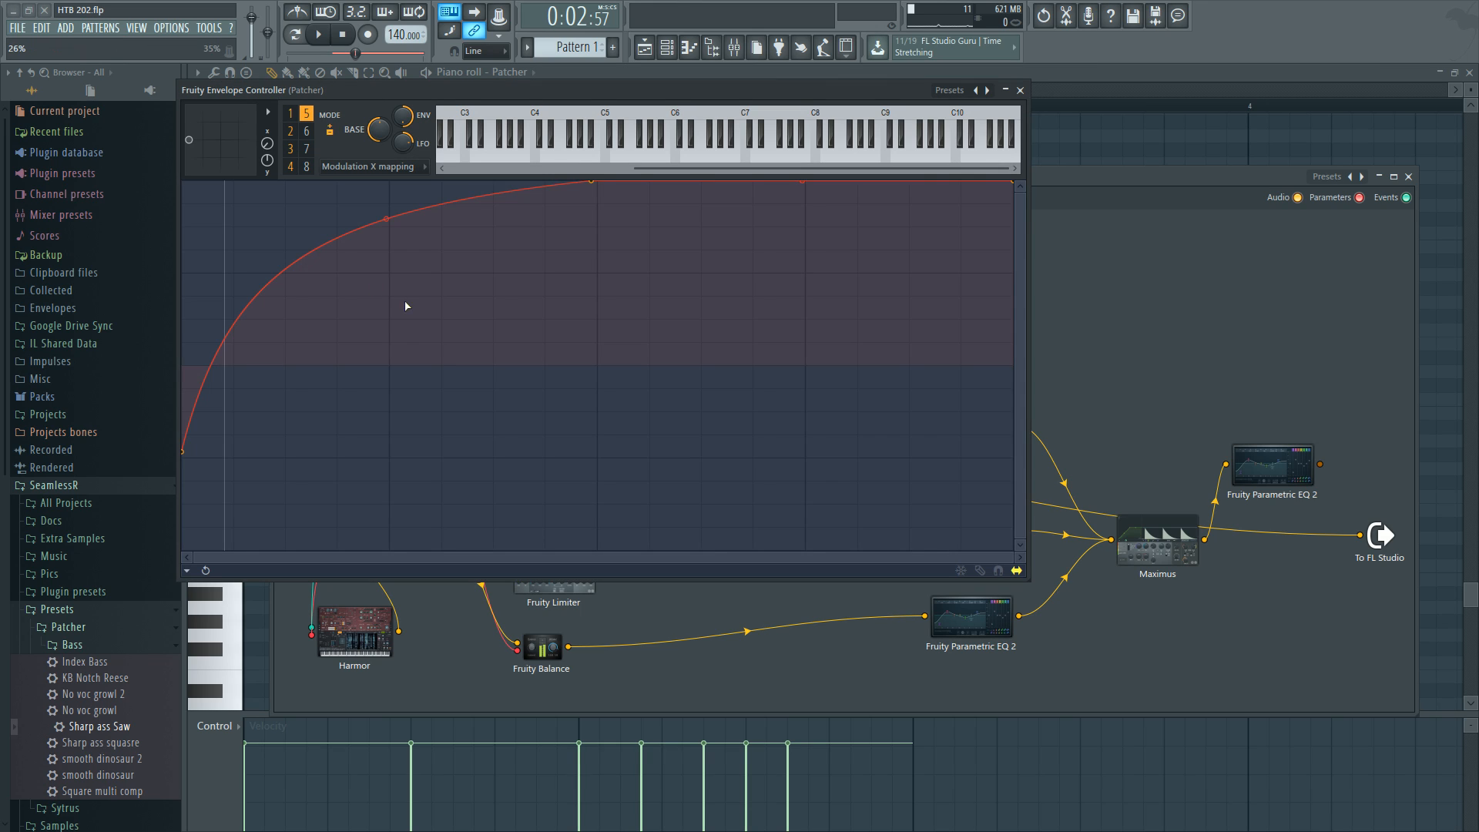
{"action": "left_click", "coordinate": [354, 167]}
{"action": "left_click", "coordinate": [290, 113]}
{"action": "left_click", "coordinate": [370, 167]}
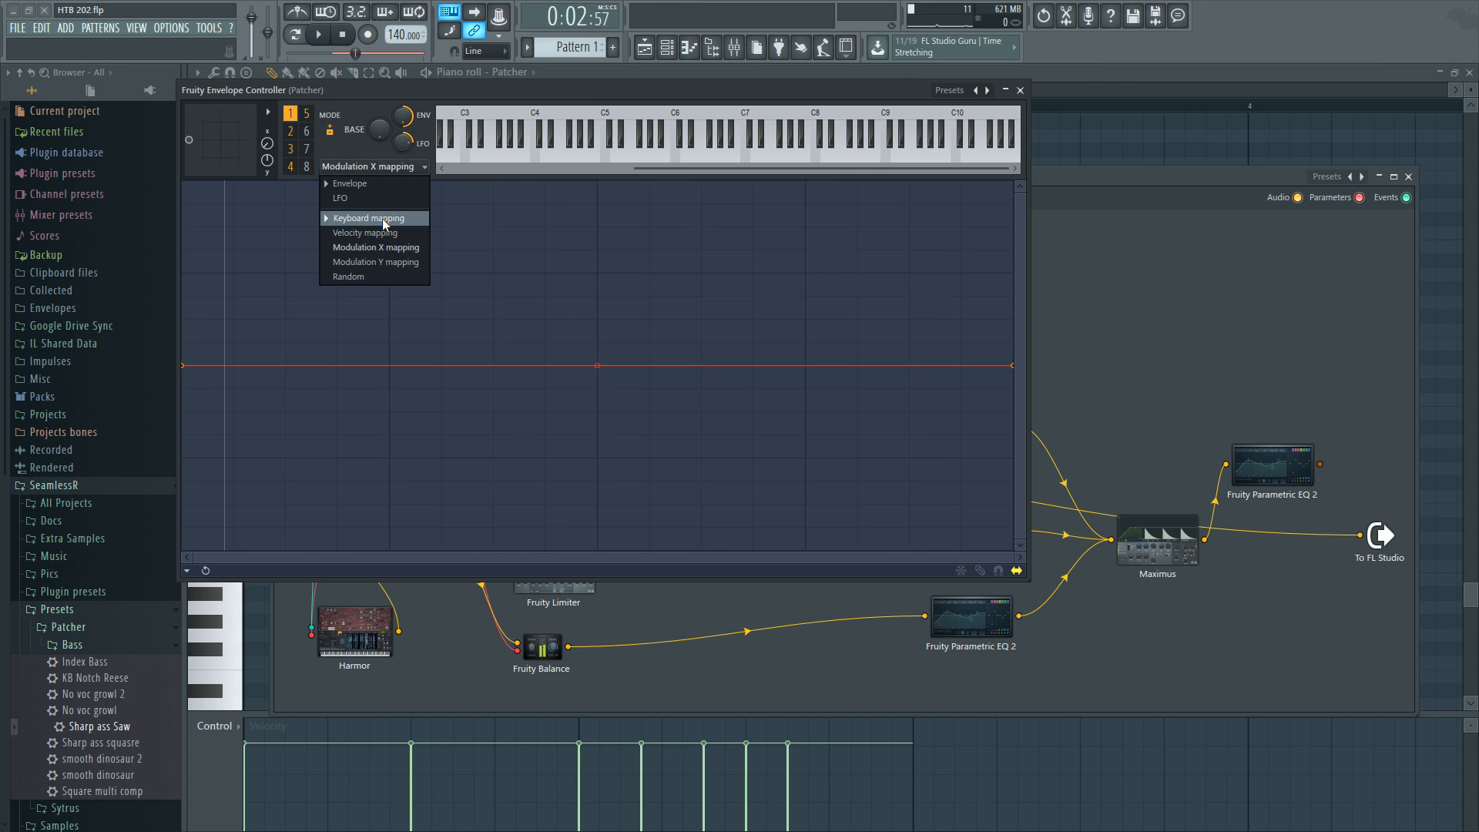
{"action": "left_click", "coordinate": [383, 220]}
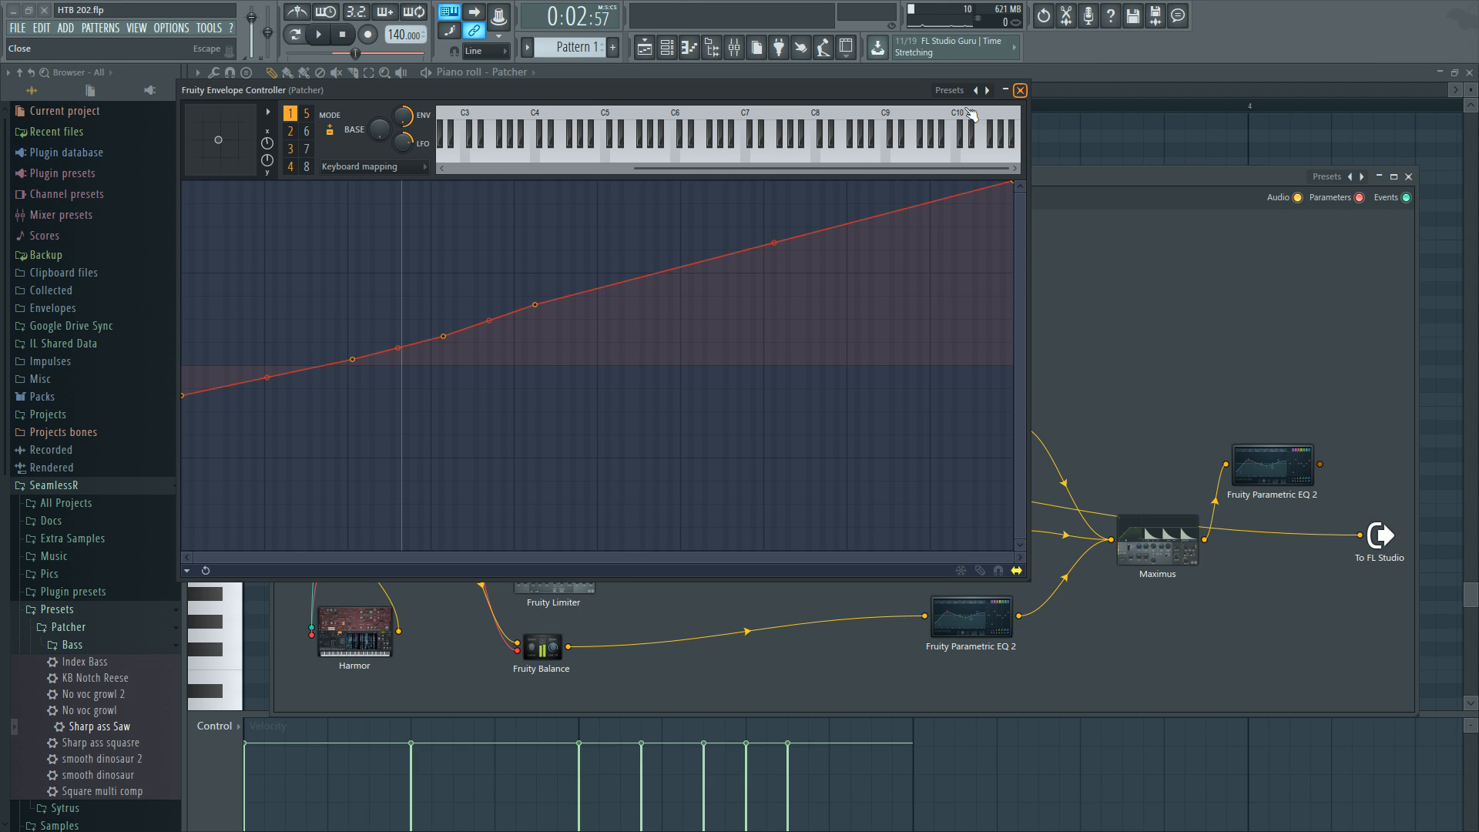
{"action": "left_click", "coordinate": [1020, 90]}
Audition the first Fruity Parametric EQ 2 during playback and close it.
{"action": "left_click", "coordinate": [545, 435]}
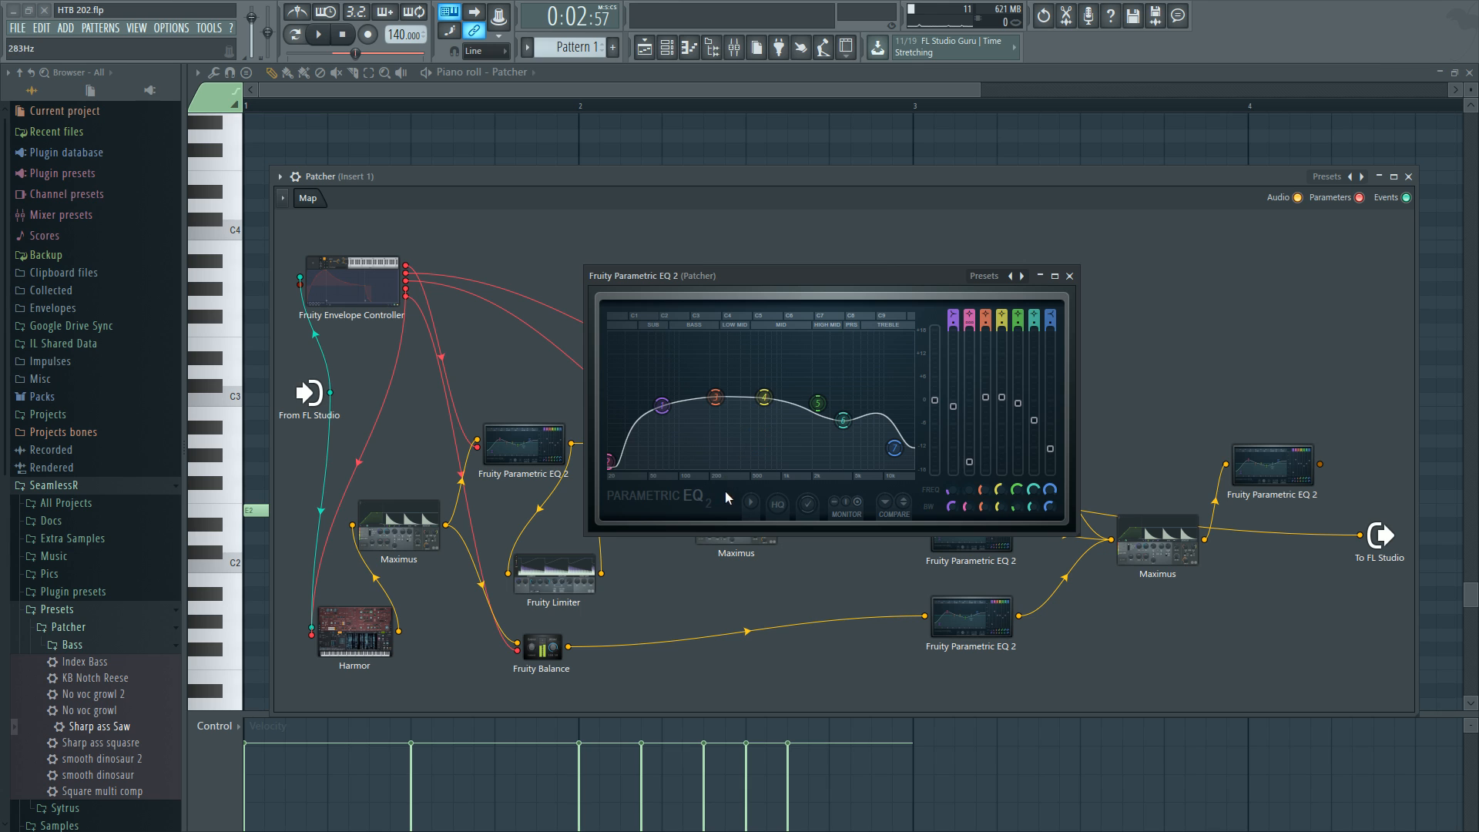
{"action": "key", "text": "space"}
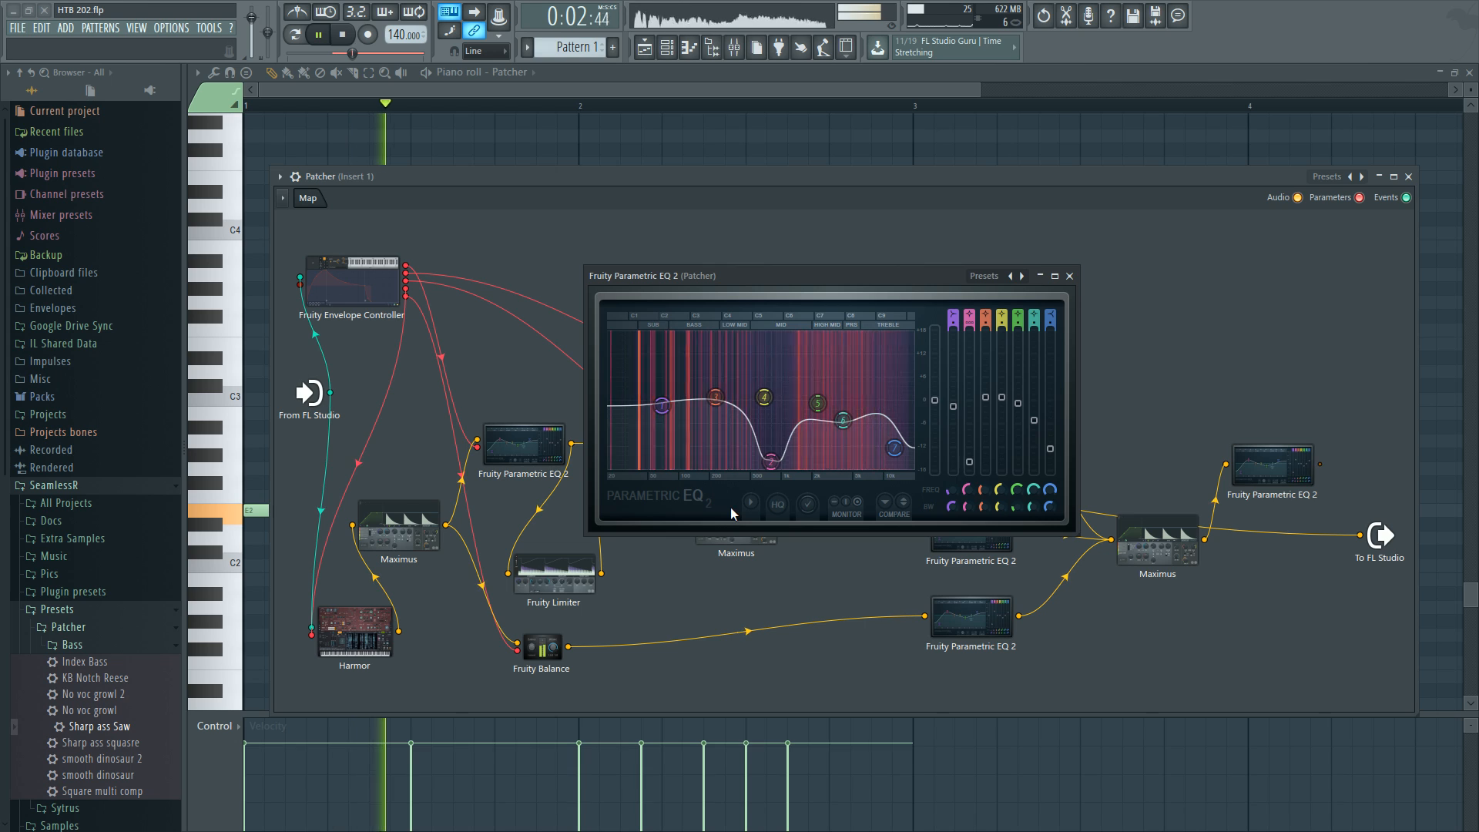
{"action": "key", "text": "space"}
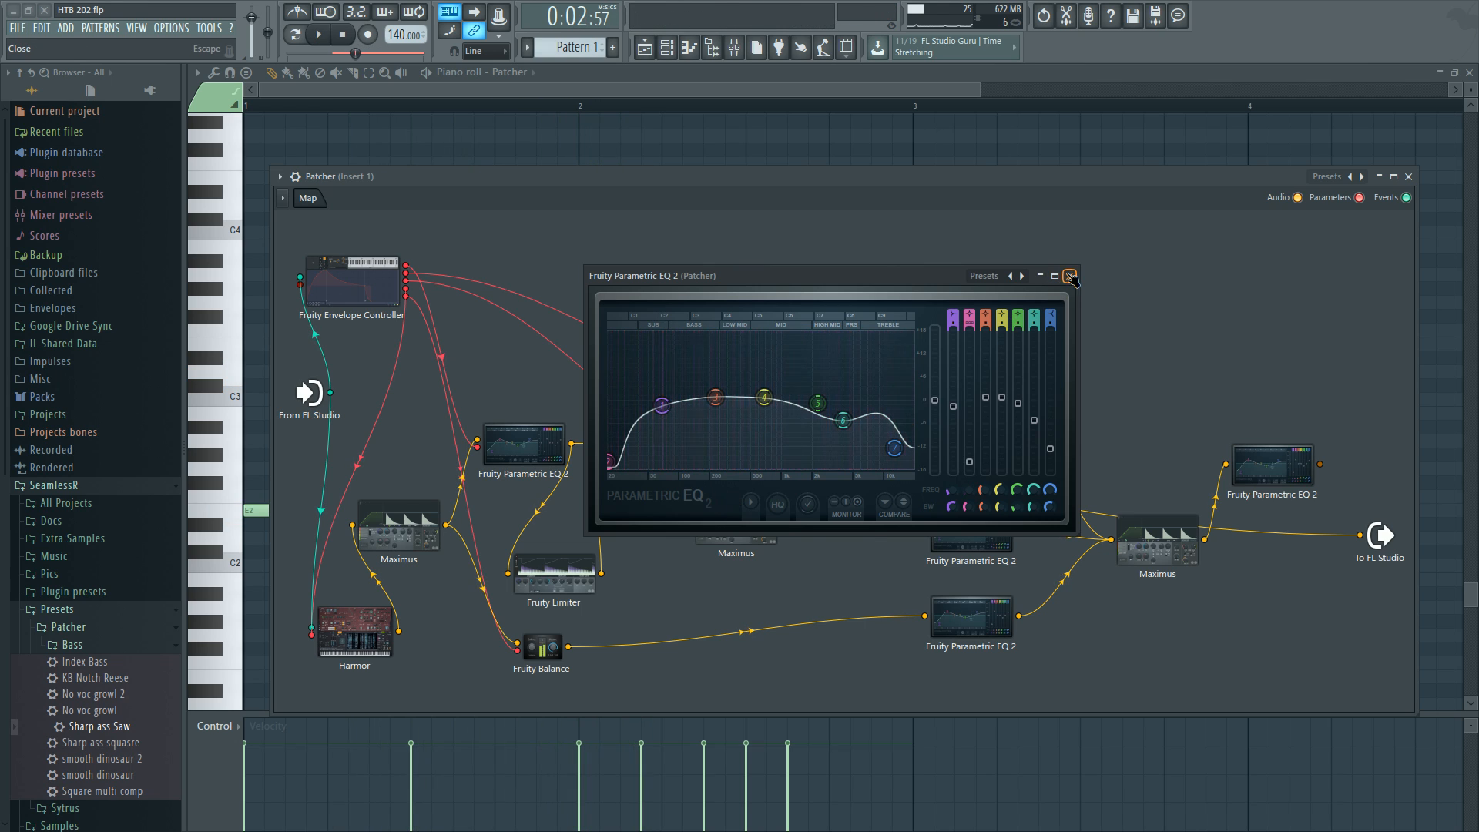
{"action": "left_click", "coordinate": [1070, 275]}
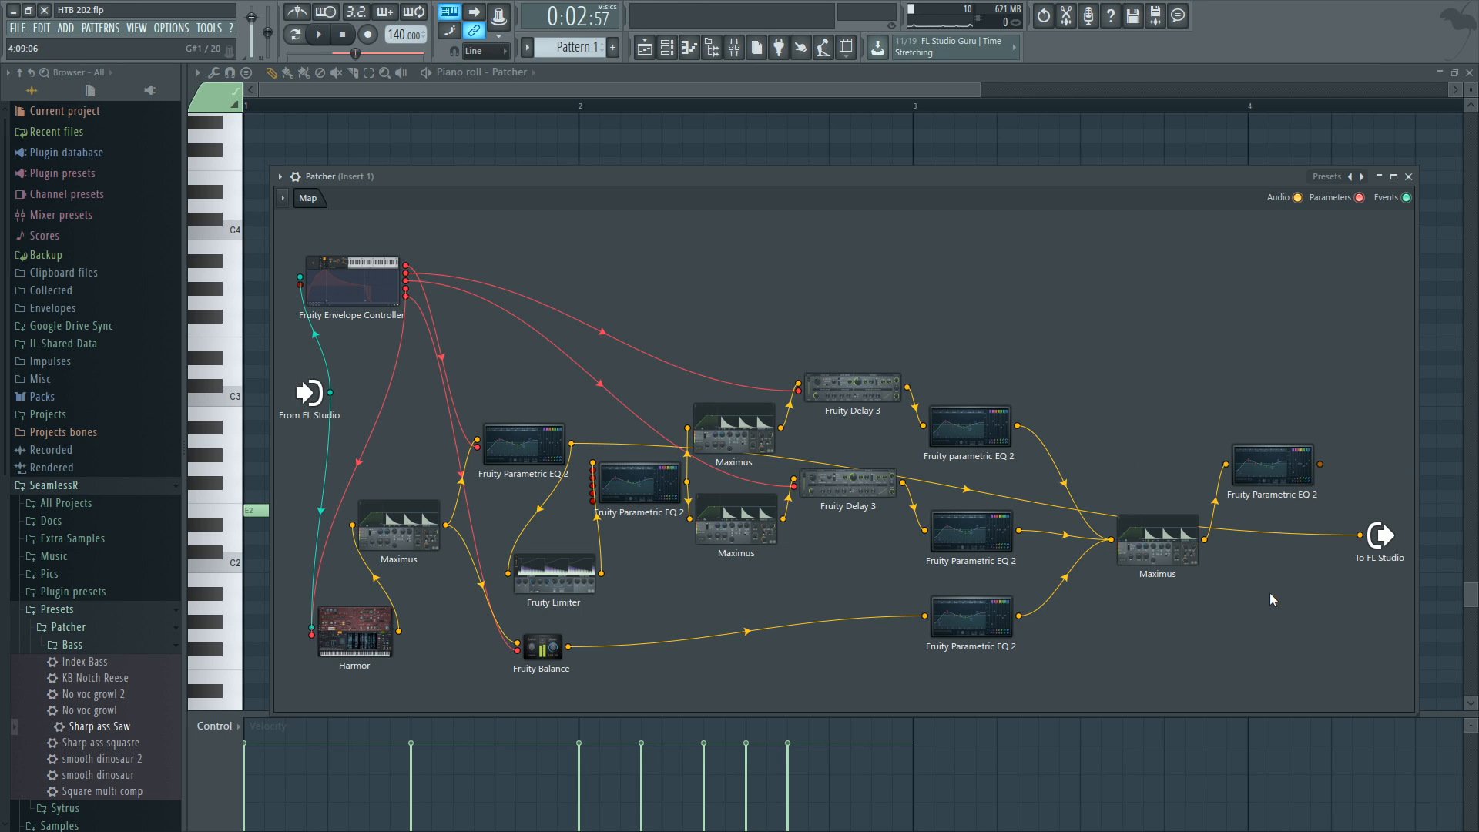
Remove the first Fruity Parametric EQ 2's connection to the Patcher output.
{"action": "left_click_drag", "start_coordinate": [523, 446], "coordinate": [521, 447]}
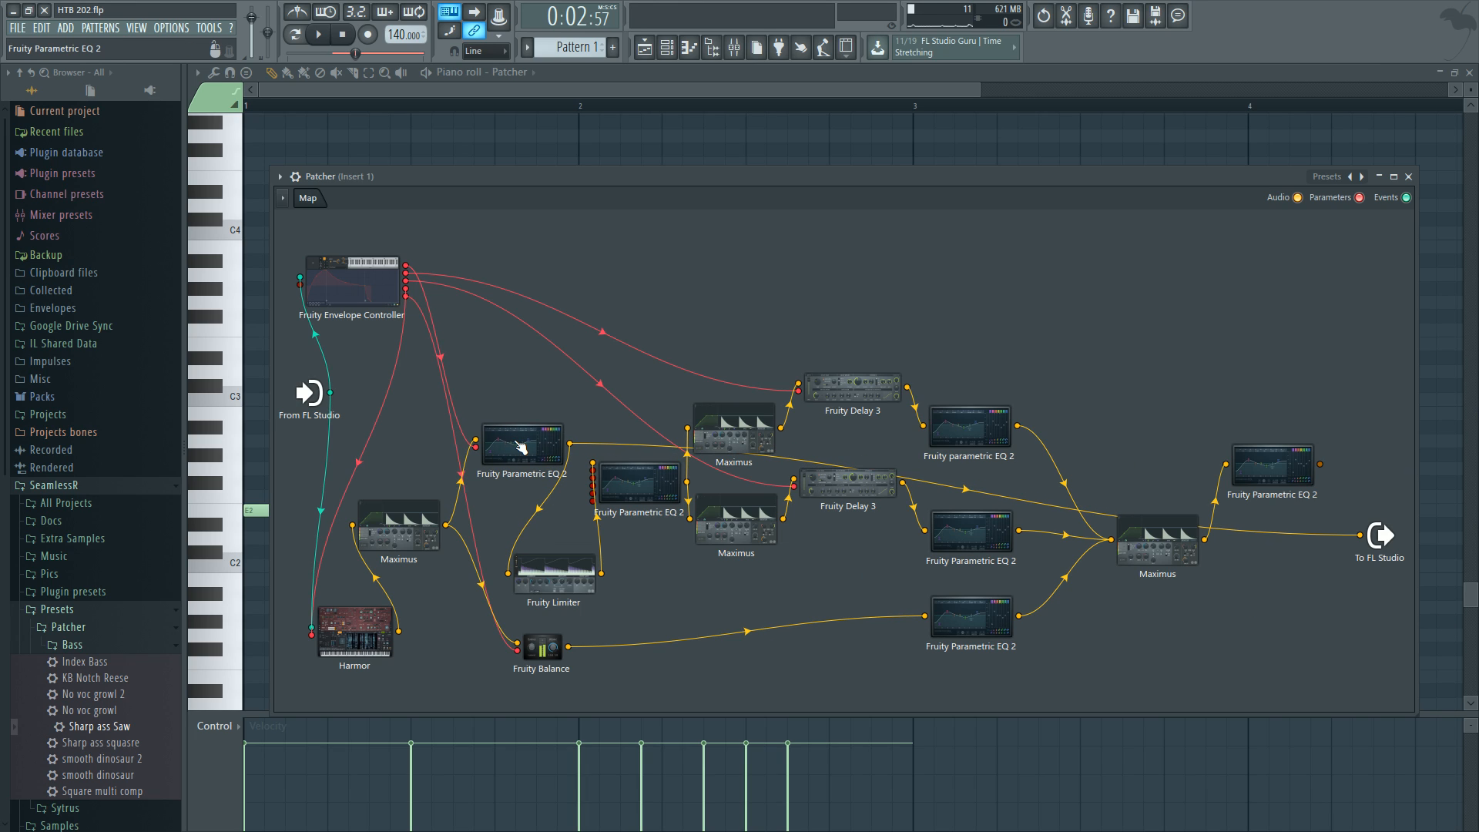
{"action": "left_click_drag", "start_coordinate": [1339, 534], "coordinate": [1352, 456]}
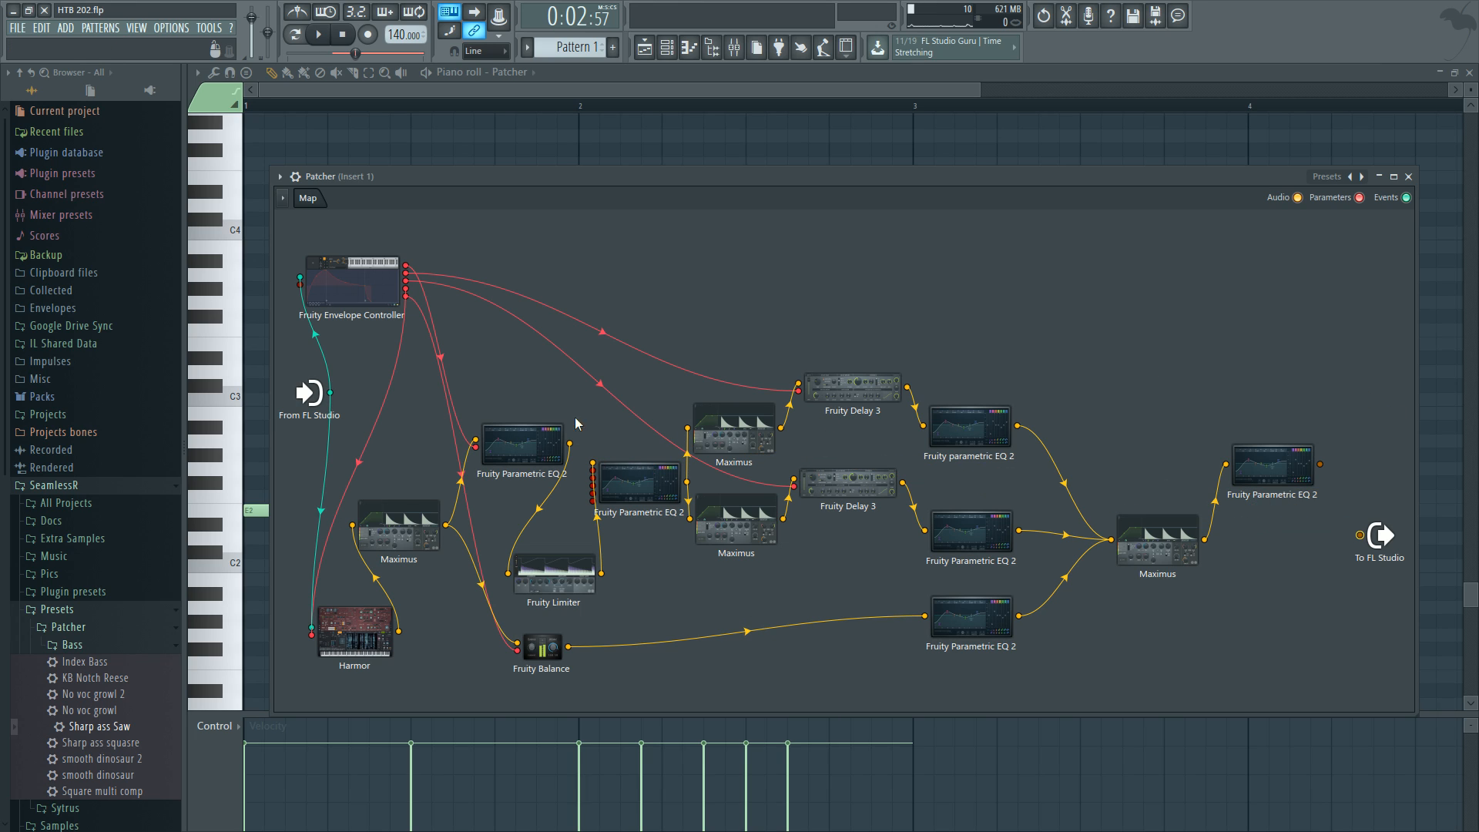
{"action": "left_click", "coordinate": [510, 441]}
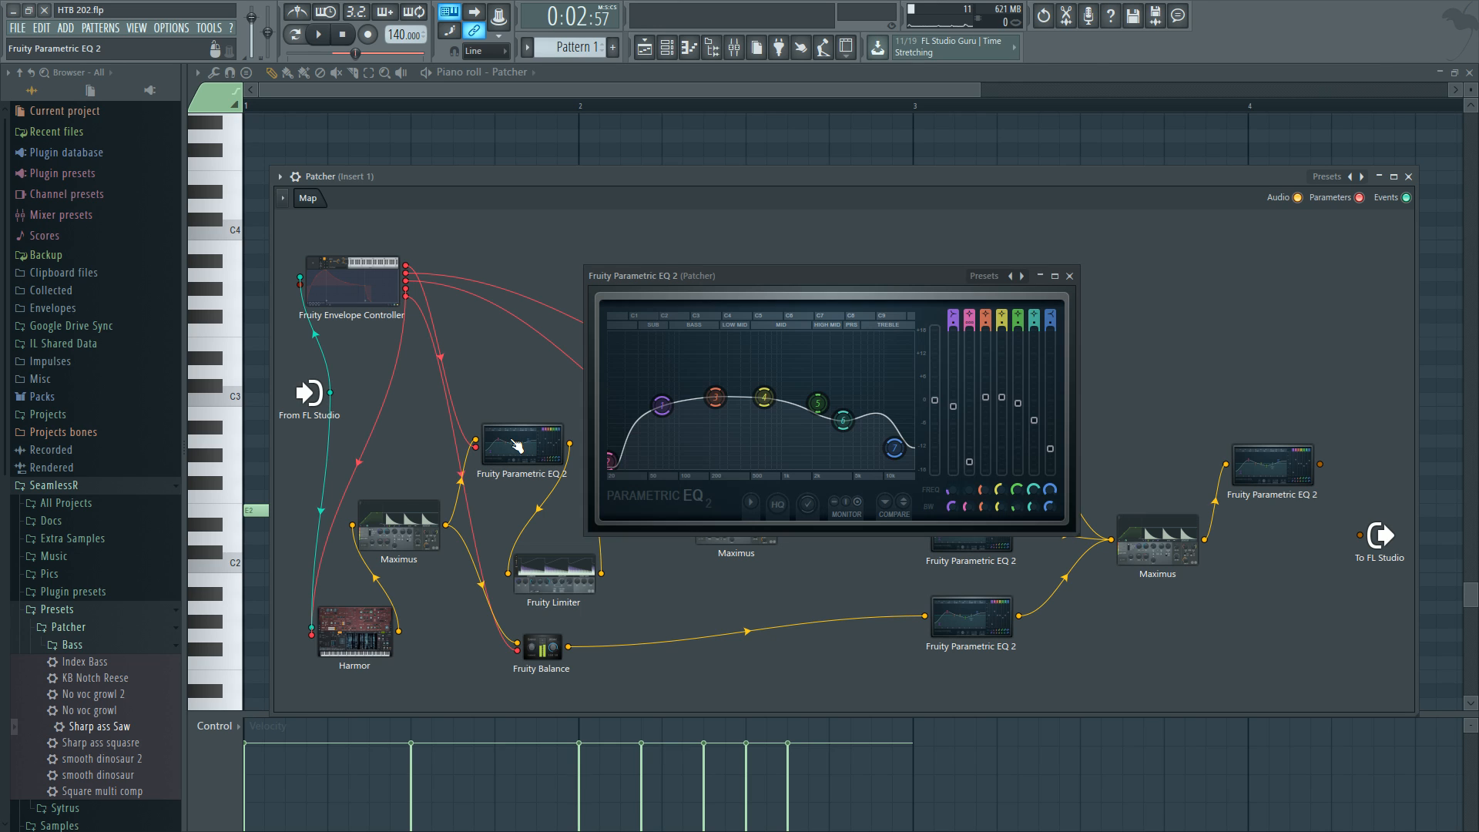
{"action": "left_click", "coordinate": [1069, 276]}
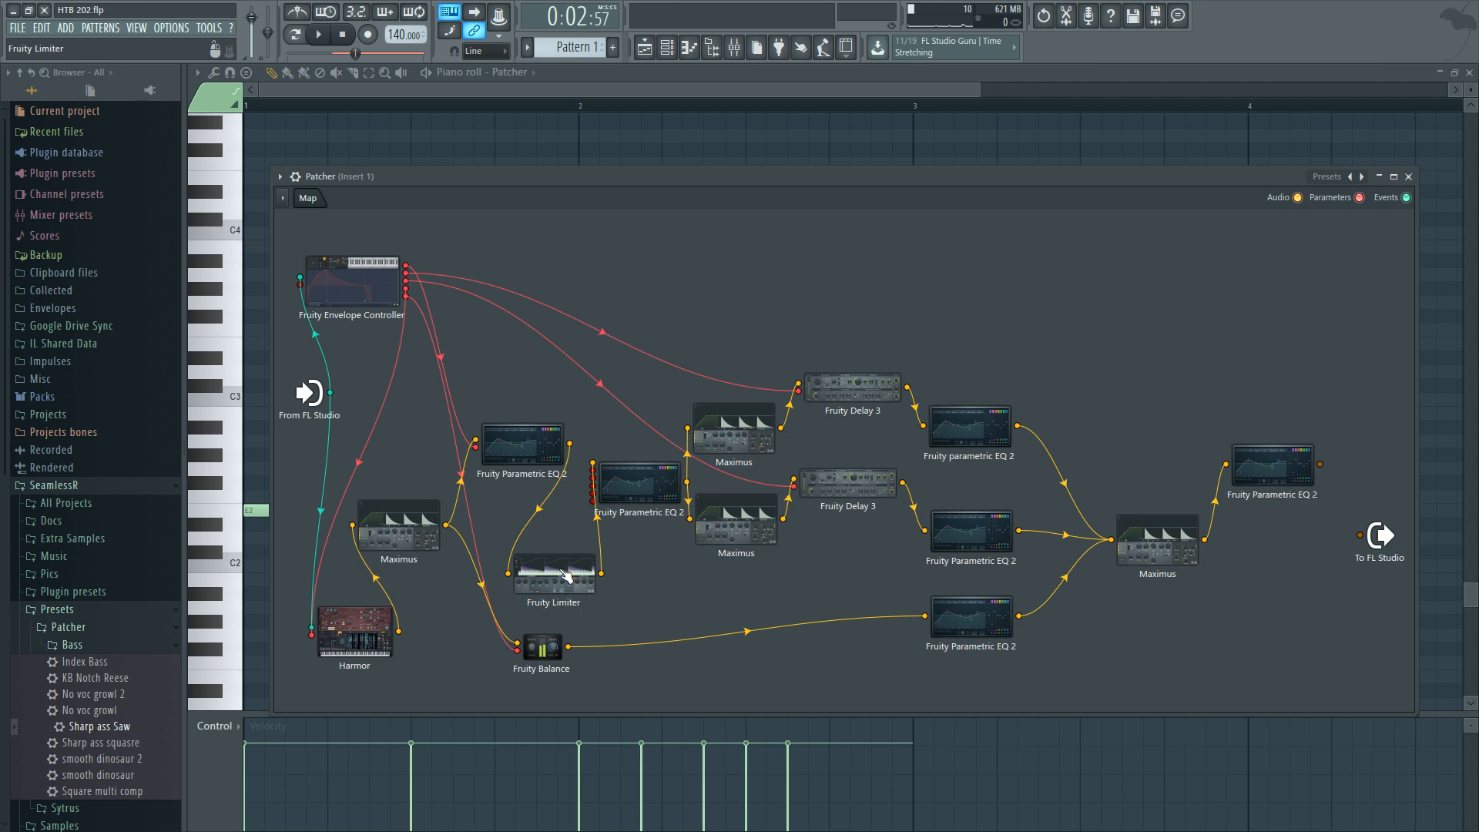
{"action": "left_click_drag", "start_coordinate": [524, 444], "coordinate": [522, 437]}
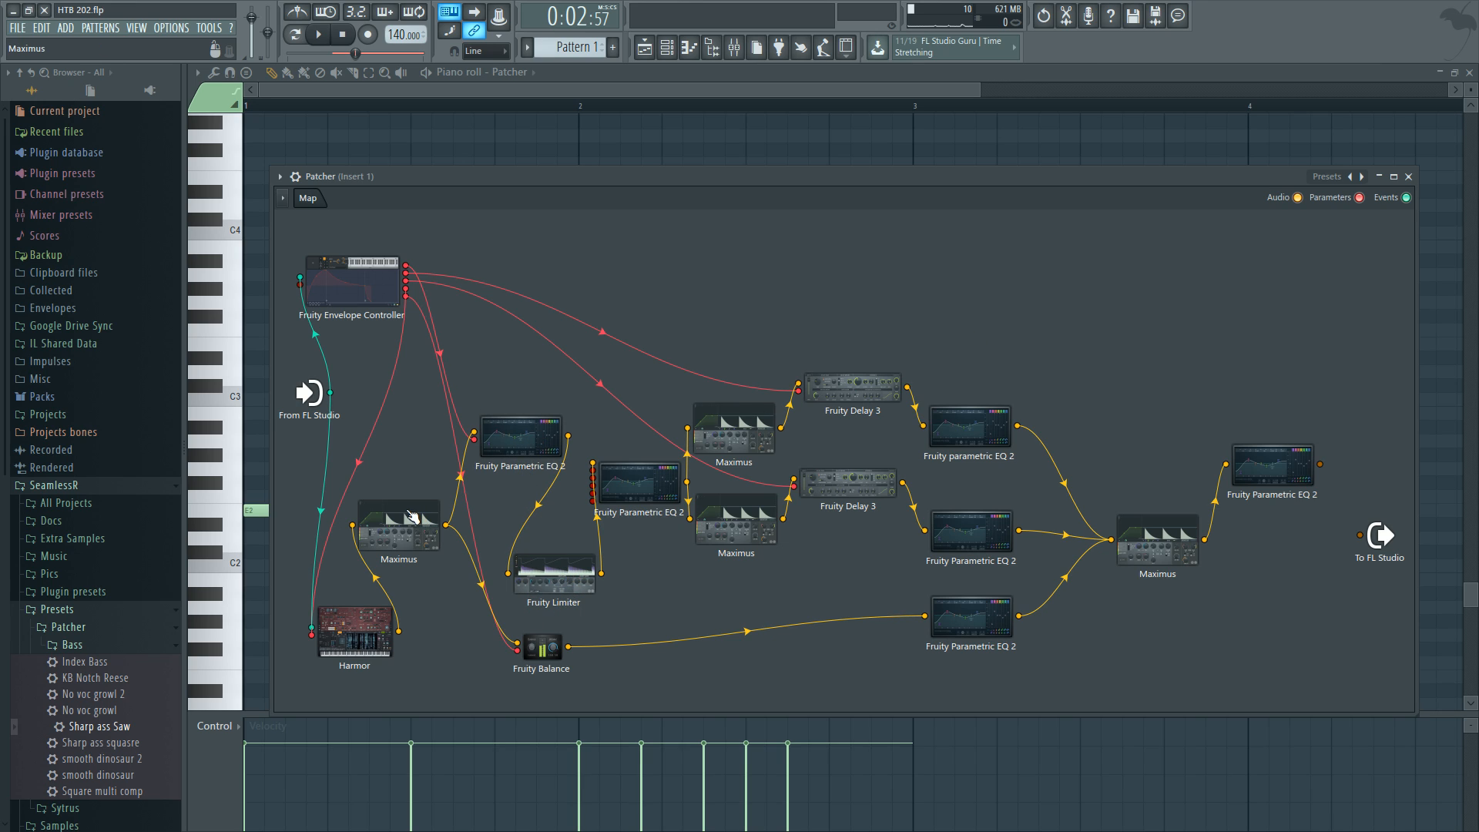
Open the Fruity Limiter and audition it during playback before closing it.
{"action": "double_click", "coordinate": [556, 579]}
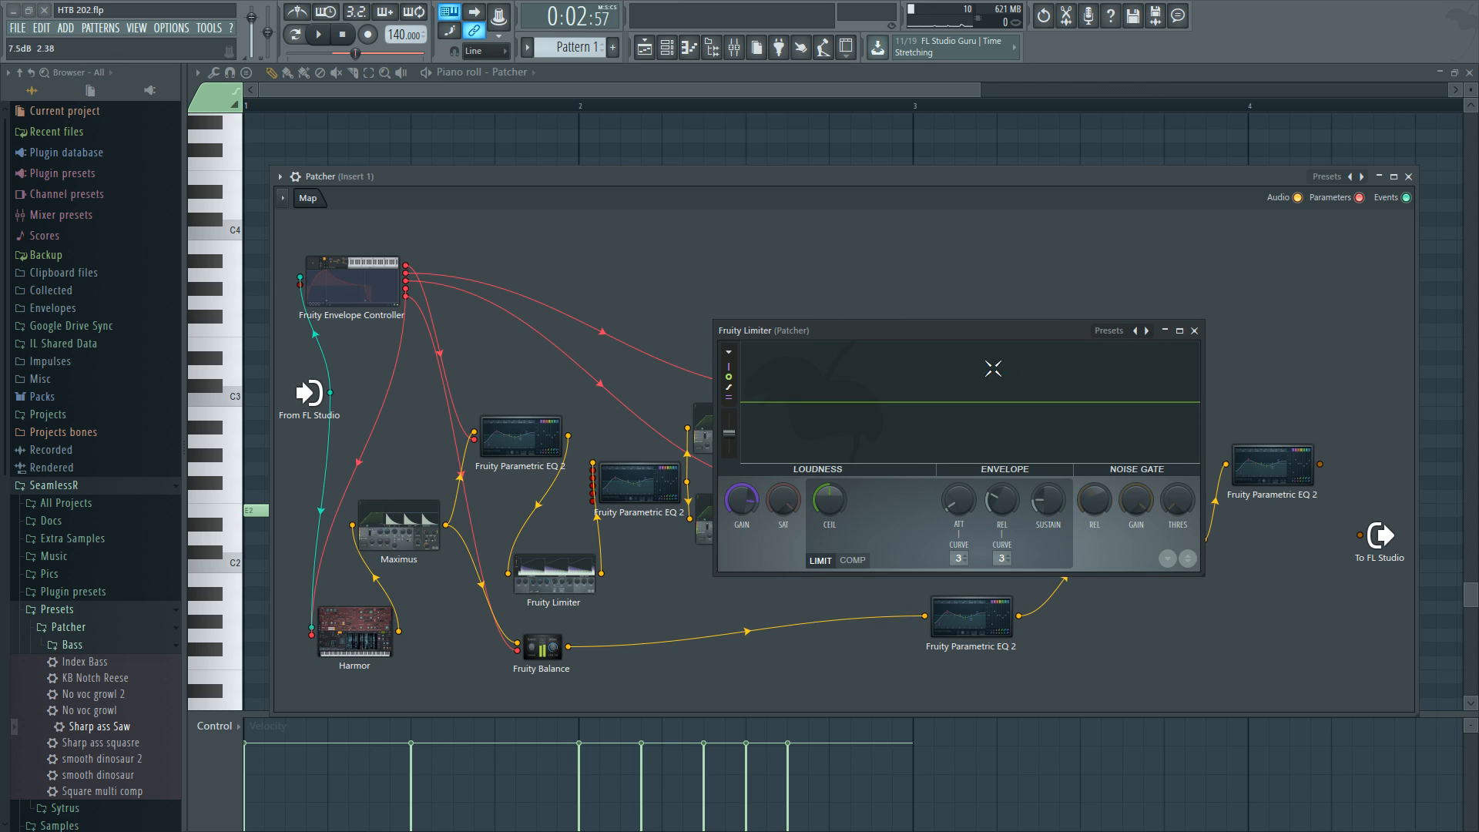
{"action": "left_click_drag", "start_coordinate": [1019, 334], "coordinate": [1062, 388]}
{"action": "key", "text": "space"}
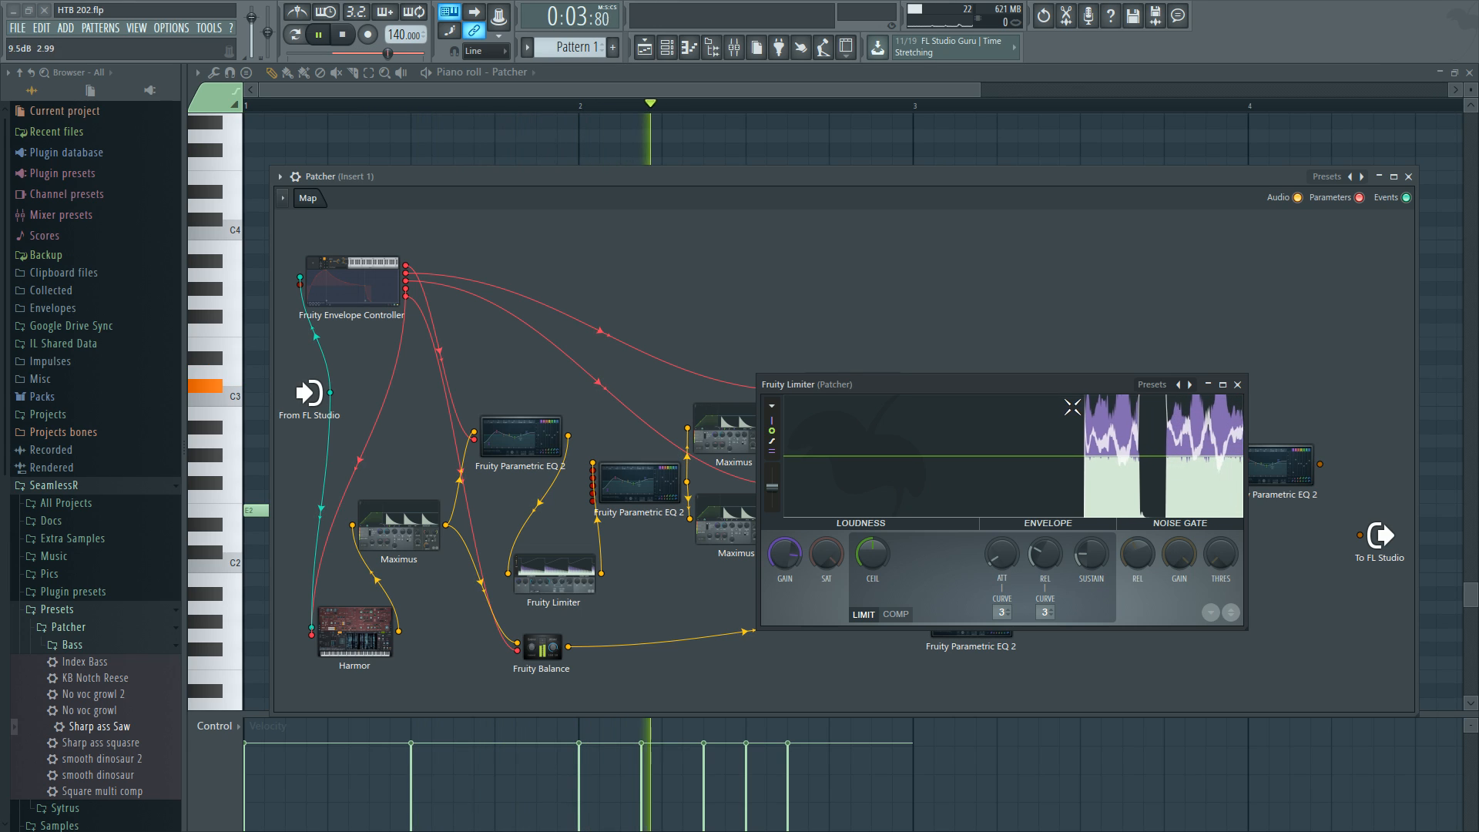
{"action": "key", "text": "space"}
{"action": "left_click", "coordinate": [1238, 384]}
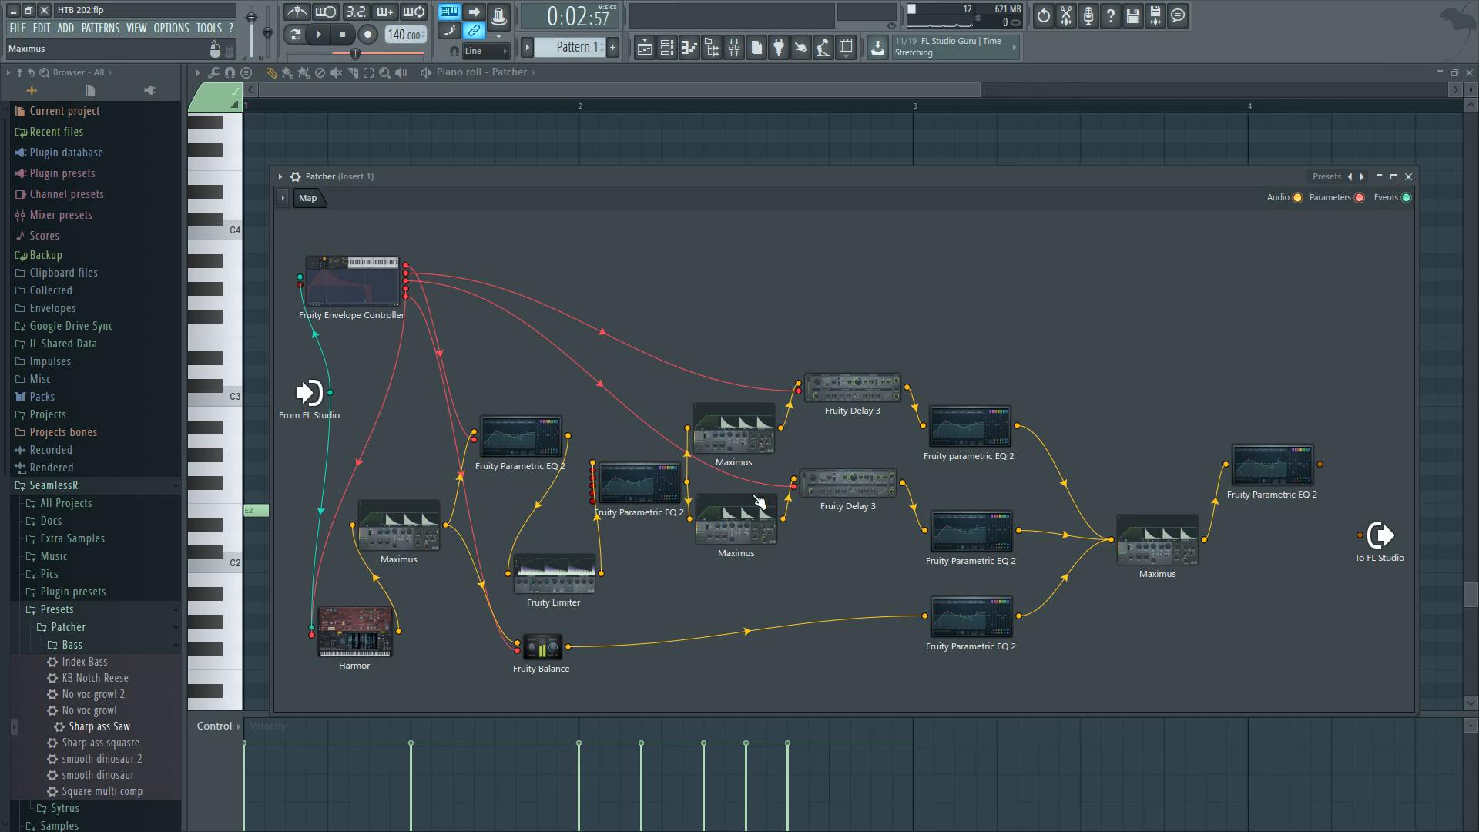
Connect the second Fruity Parametric EQ 2's output directly to the Patcher output and audition it during playback.
{"action": "left_click_drag", "start_coordinate": [600, 573], "coordinate": [1360, 534]}
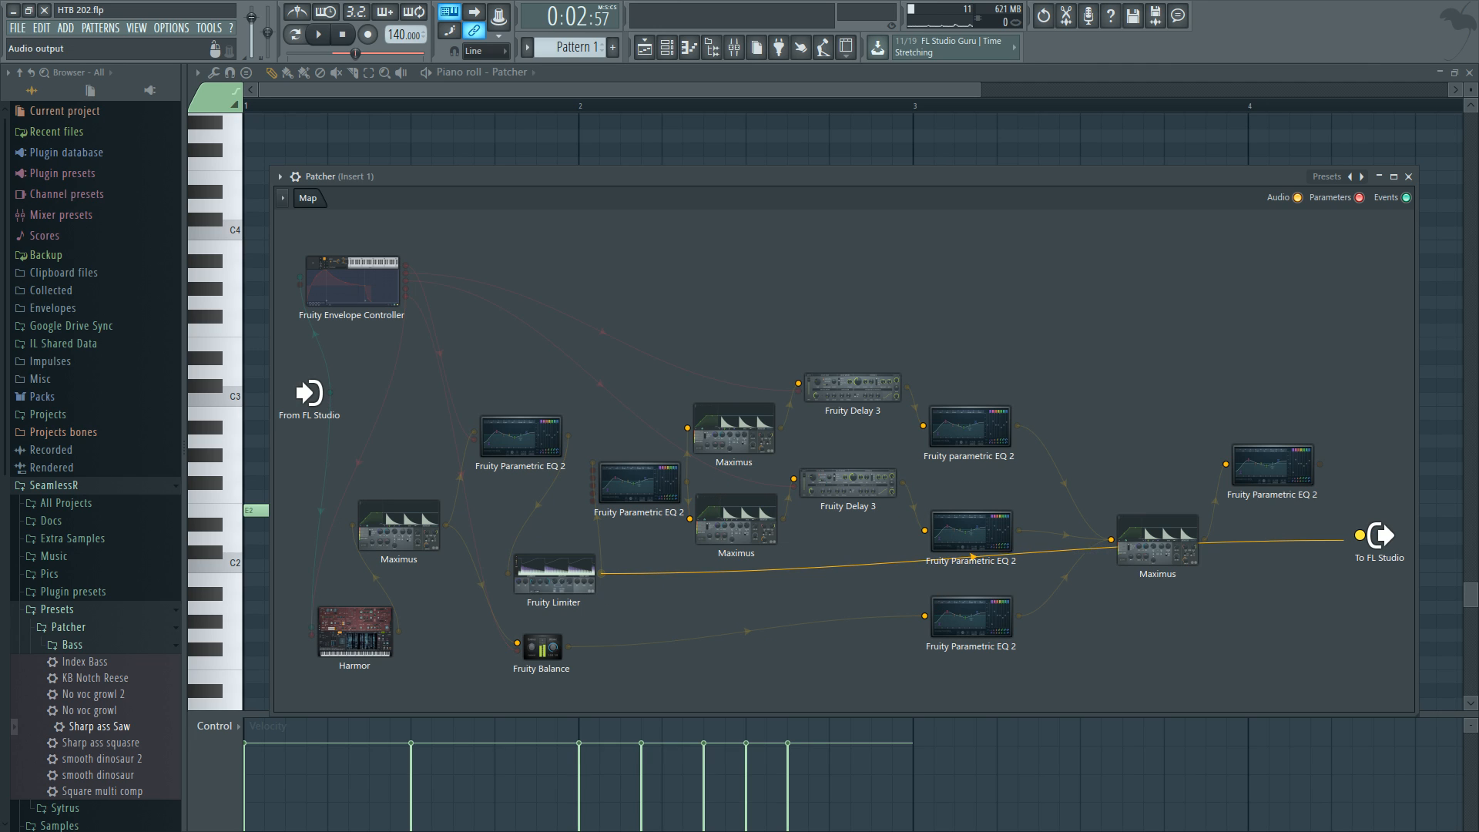
{"action": "right_click", "coordinate": [971, 556]}
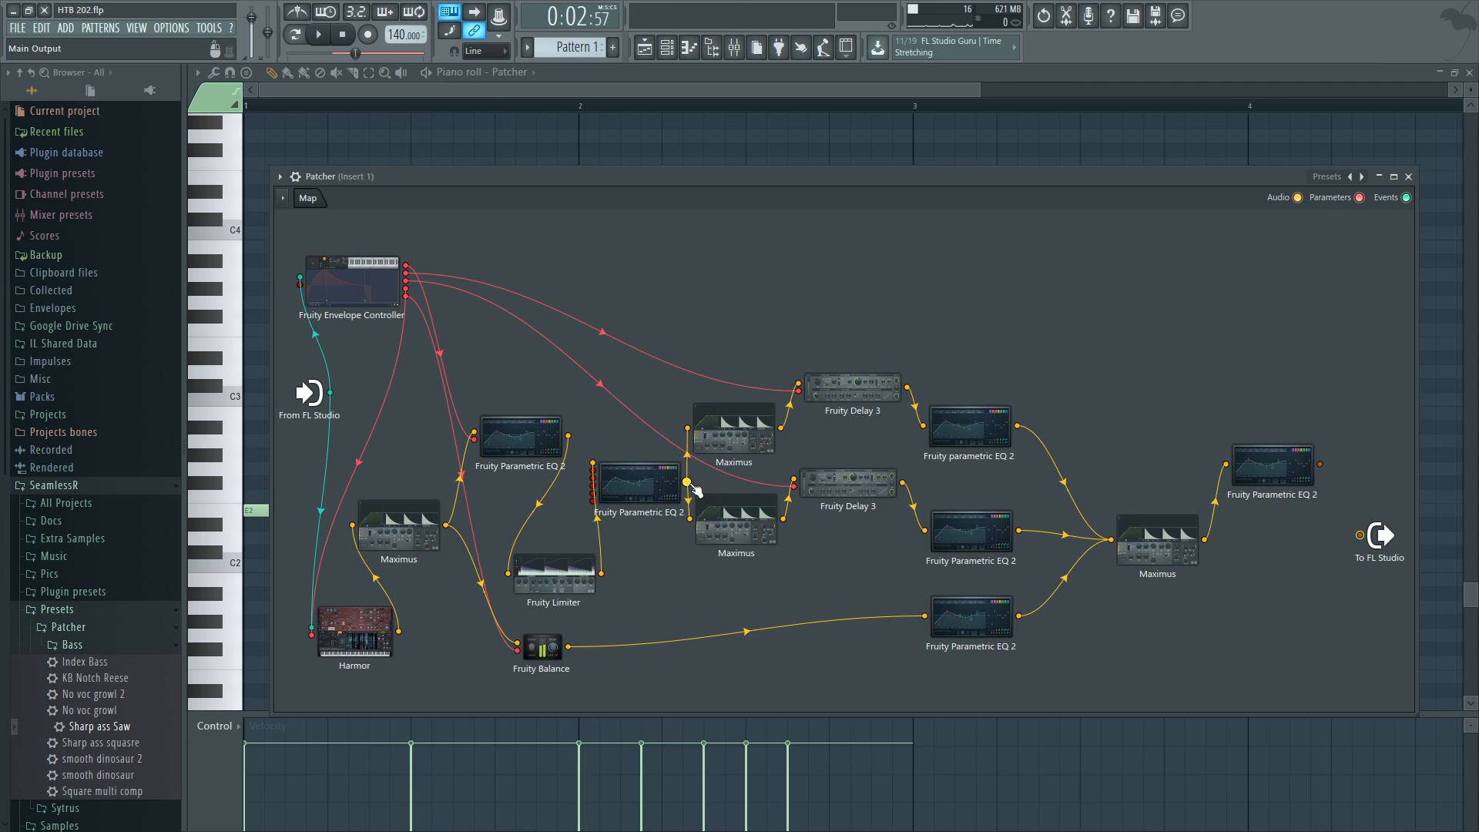
{"action": "left_click_drag", "start_coordinate": [687, 482], "coordinate": [1360, 534]}
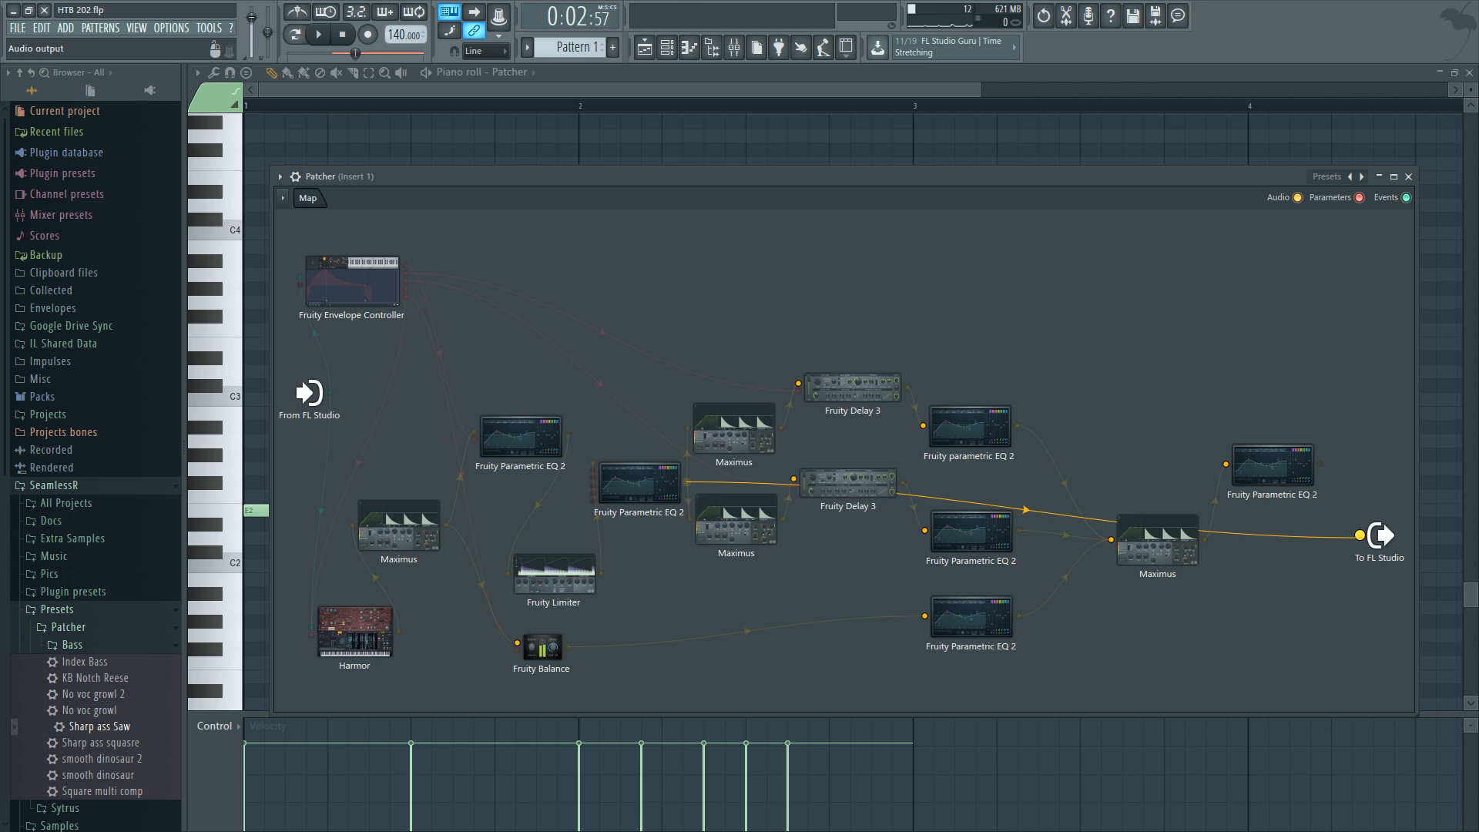
{"action": "key", "text": "space"}
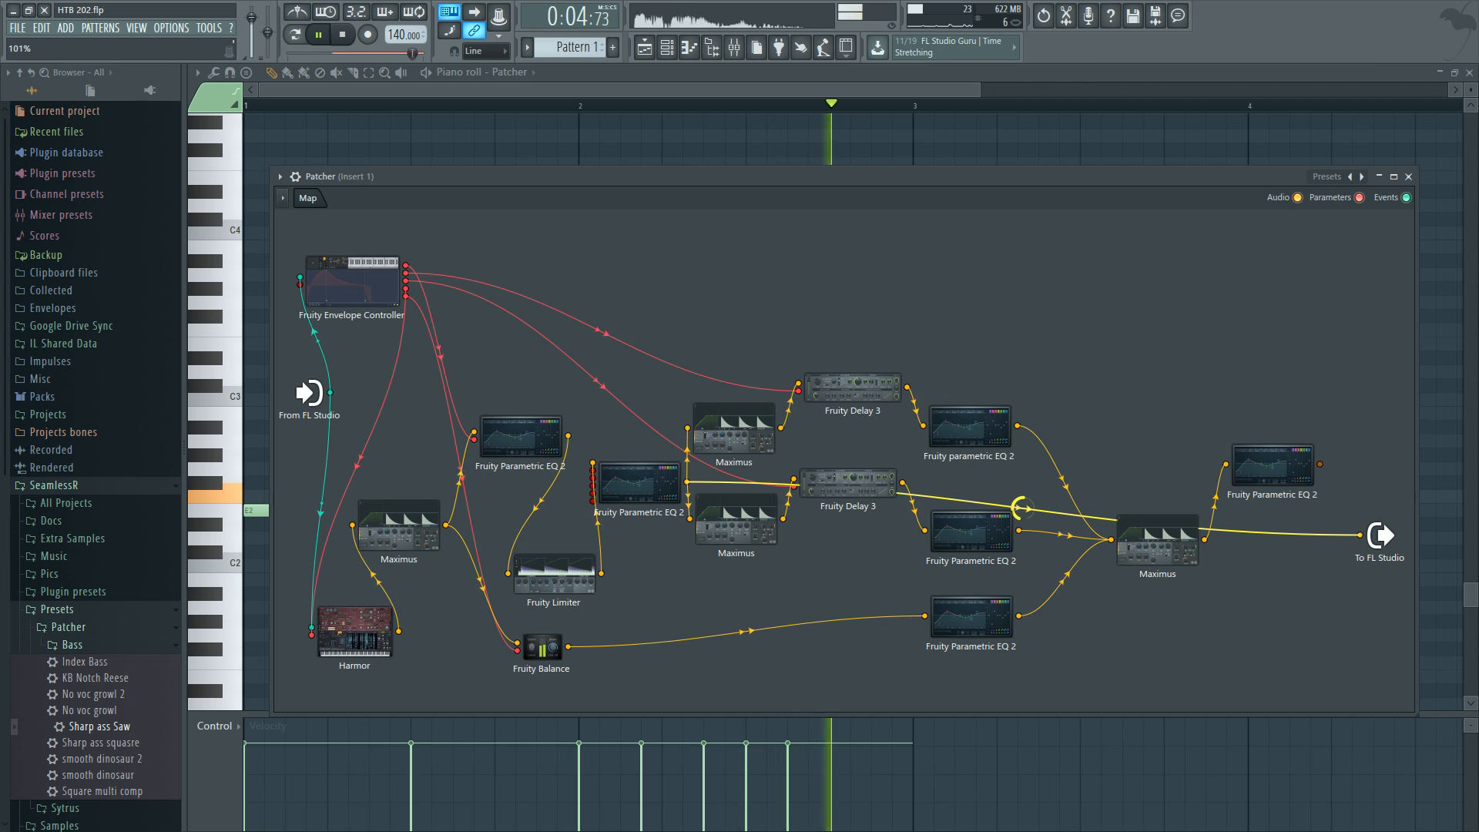
{"action": "key", "text": "space"}
In the playlist, shift the Band 6 freq and Band 2 freq automation clips slightly later.
{"action": "left_click", "coordinate": [653, 54]}
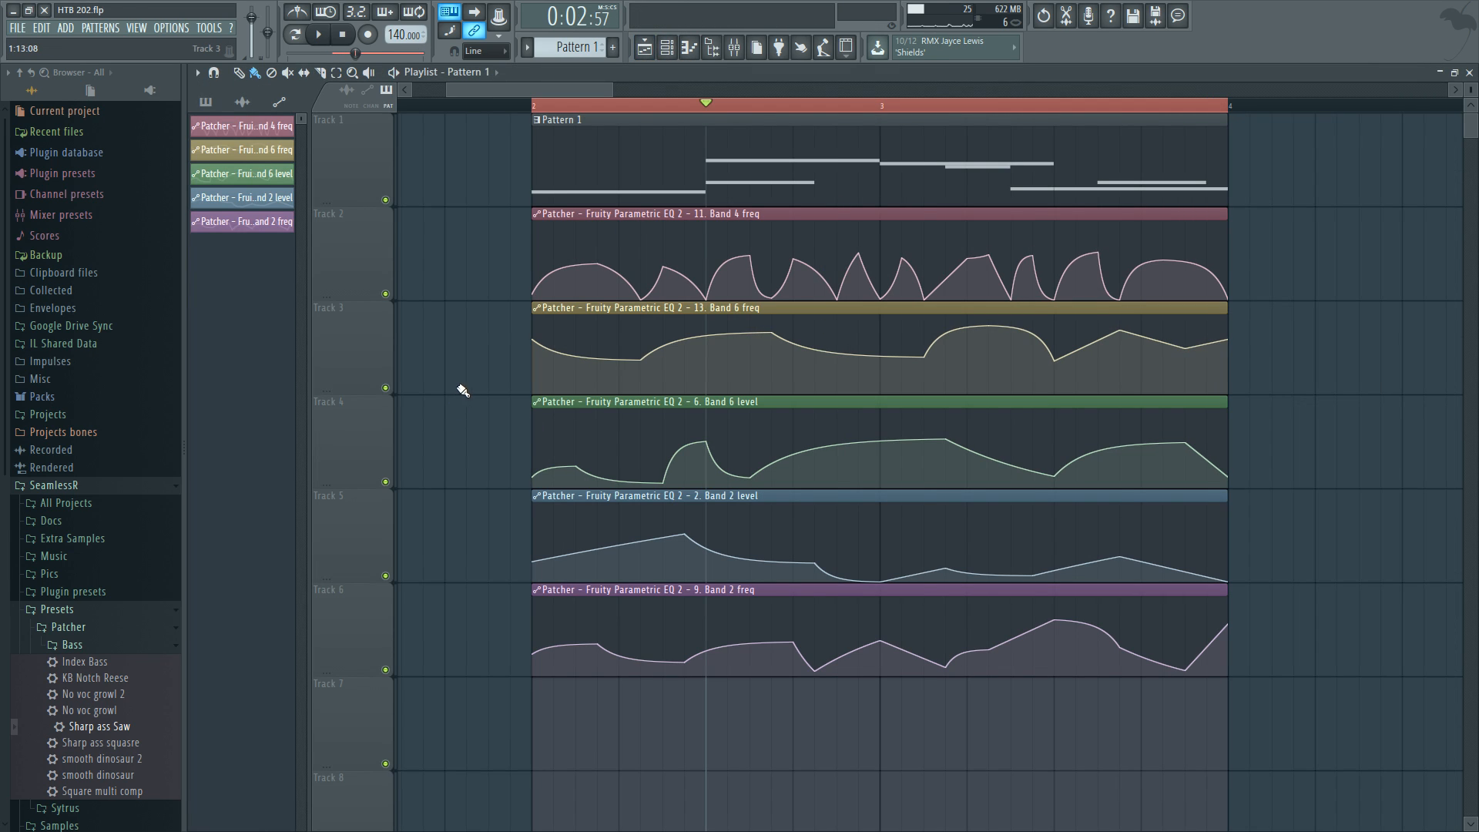
{"action": "left_click", "coordinate": [537, 106]}
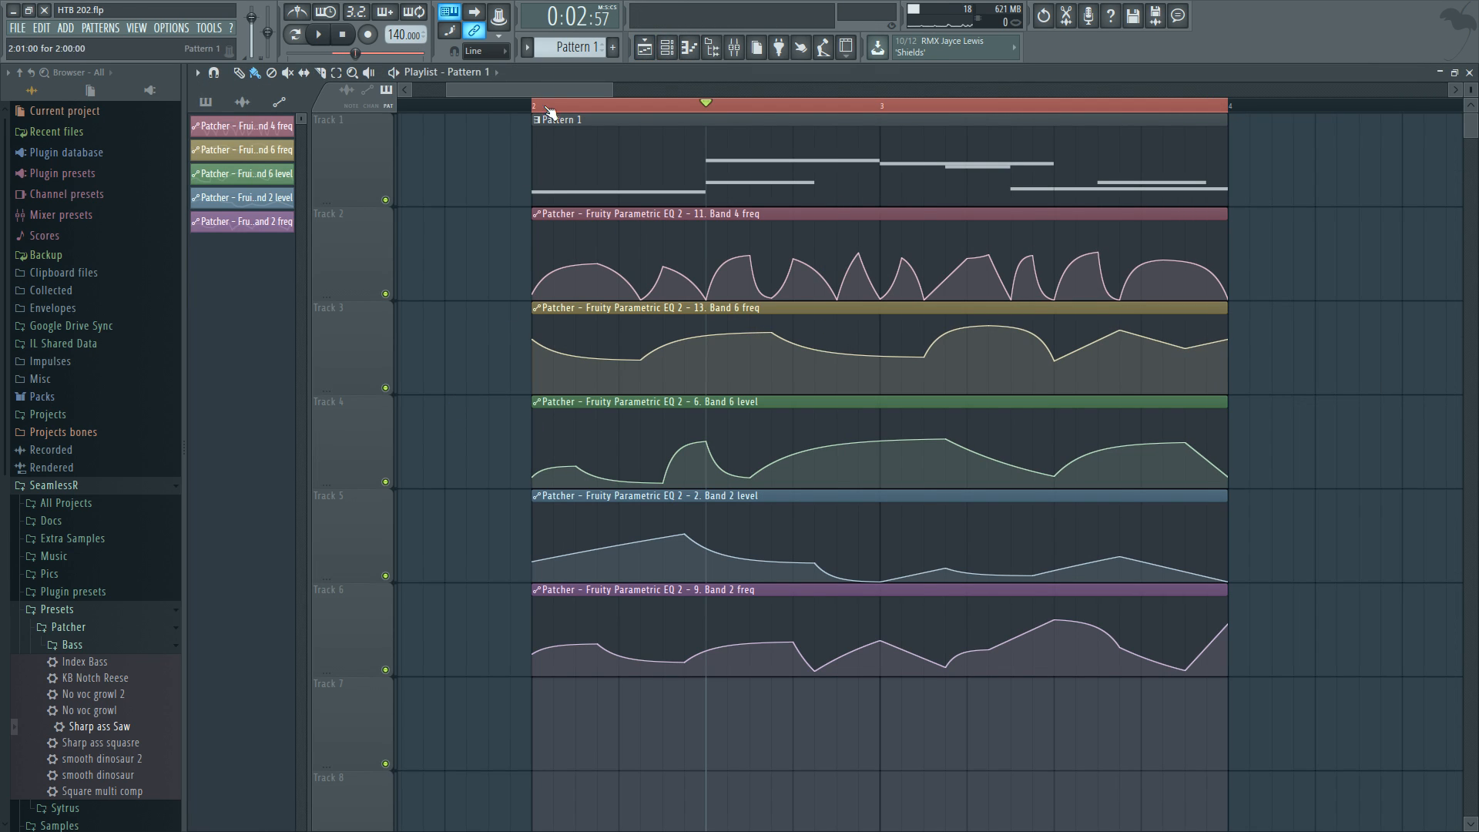
{"action": "left_click", "coordinate": [752, 214]}
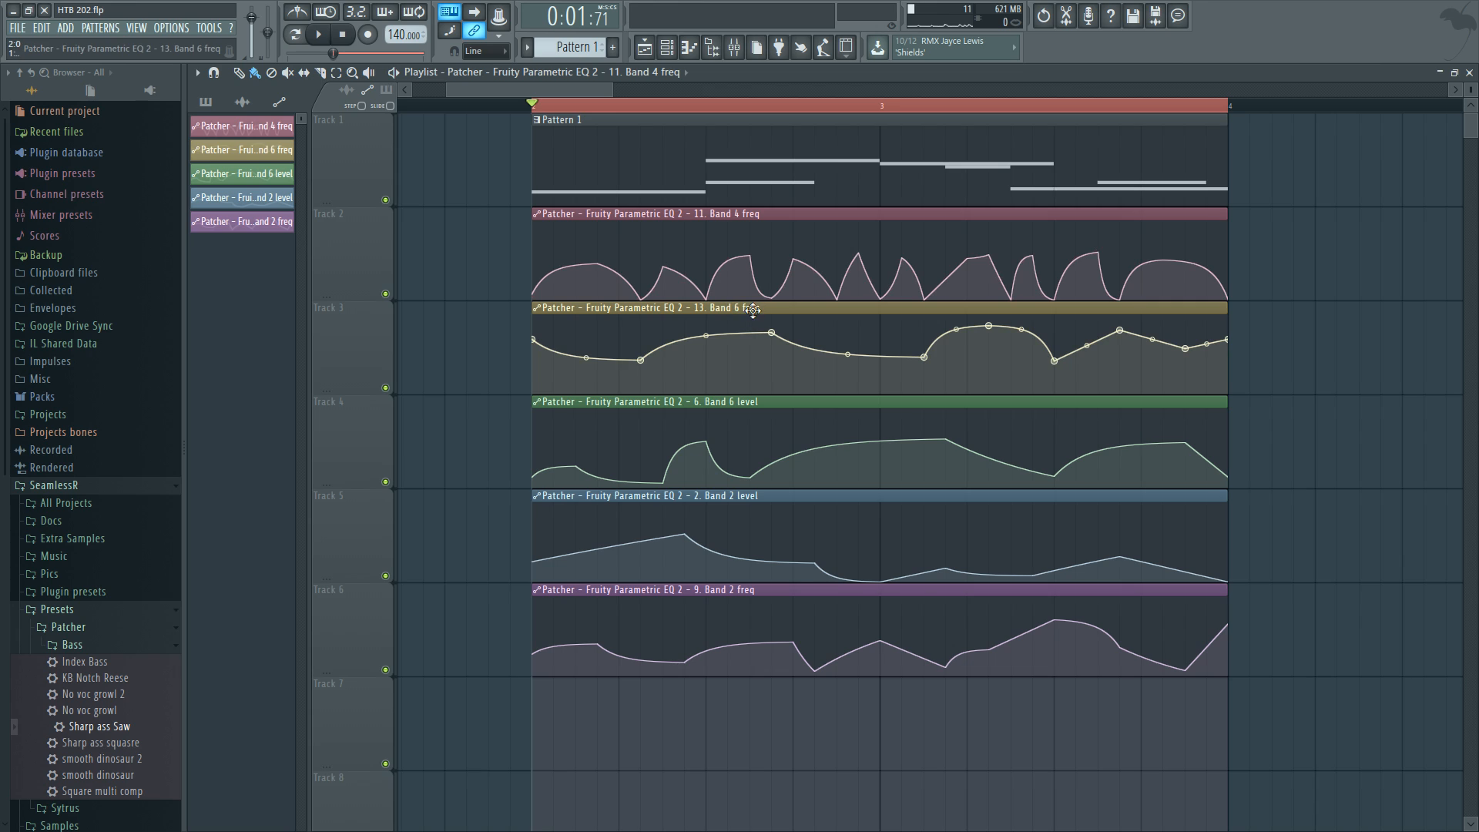
{"action": "left_click_drag", "start_coordinate": [753, 308], "coordinate": [797, 309]}
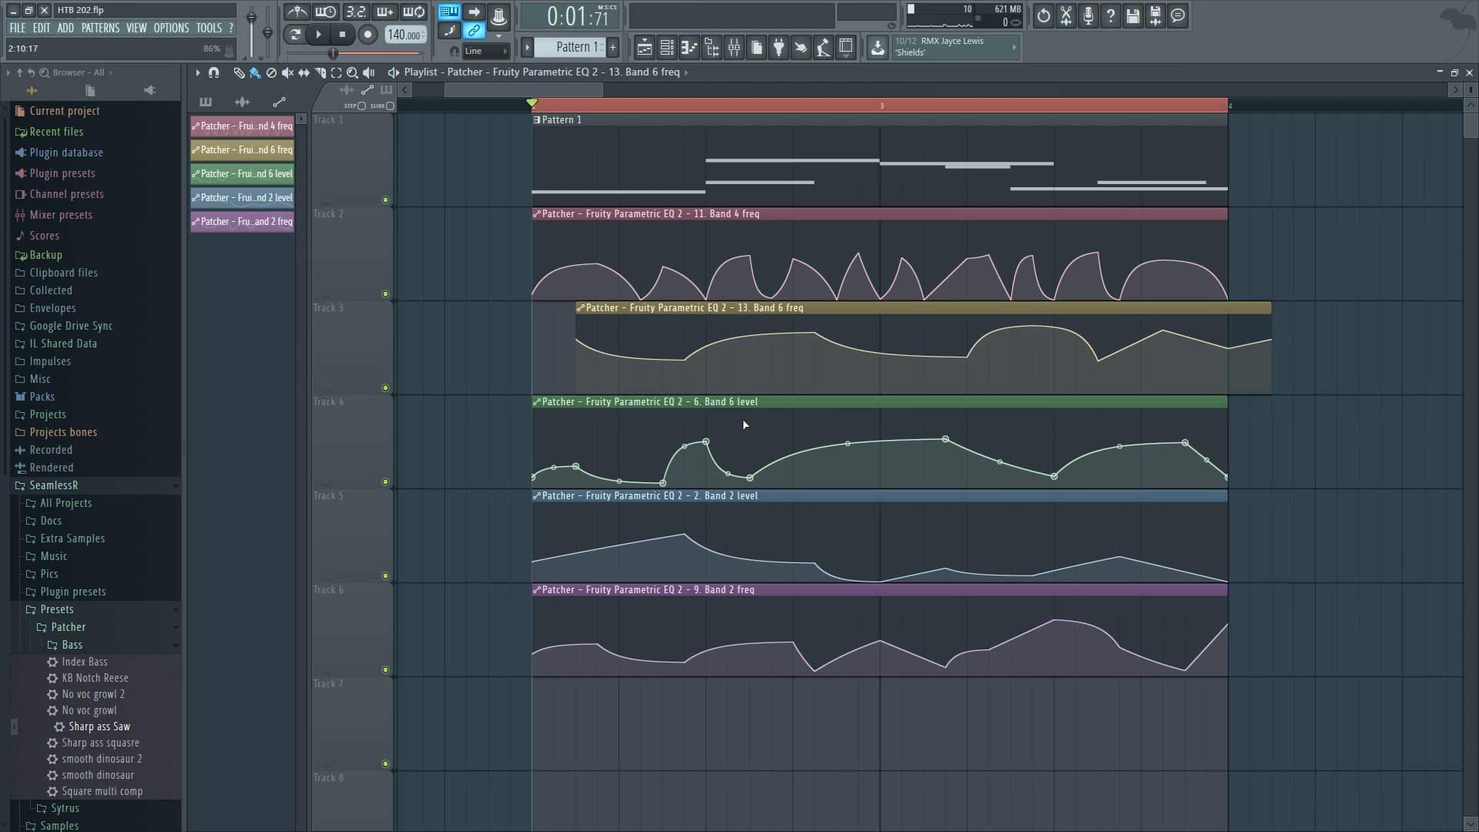
{"action": "mouse_move", "coordinate": [751, 401]}
{"action": "left_mouse_down"}
{"action": "mouse_move", "coordinate": [794, 402]}
{"action": "mouse_move", "coordinate": [750, 402]}
{"action": "left_mouse_up"}
{"action": "left_click_drag", "start_coordinate": [821, 590], "coordinate": [857, 594]}
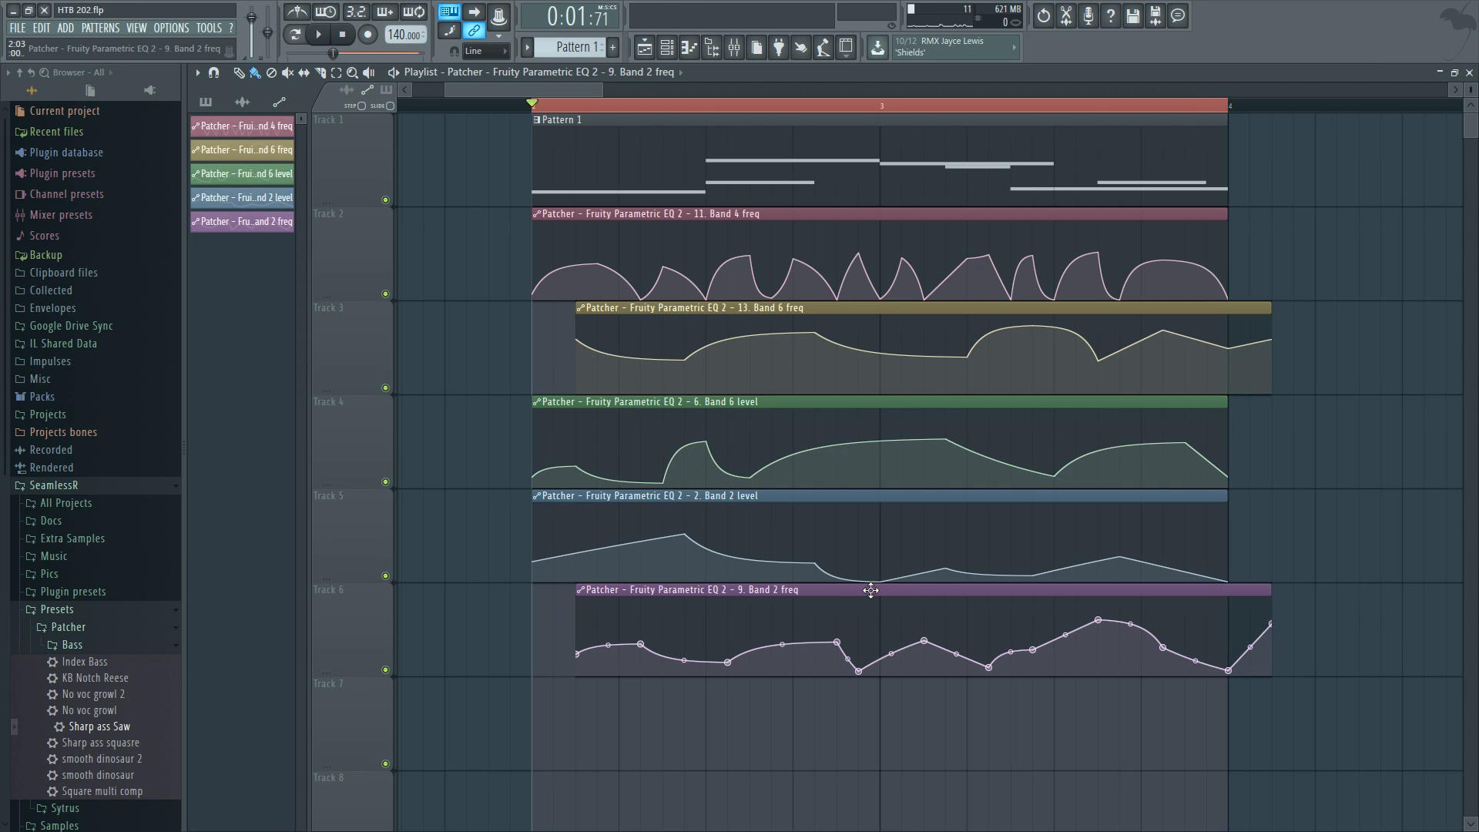
{"action": "left_click", "coordinate": [755, 402]}
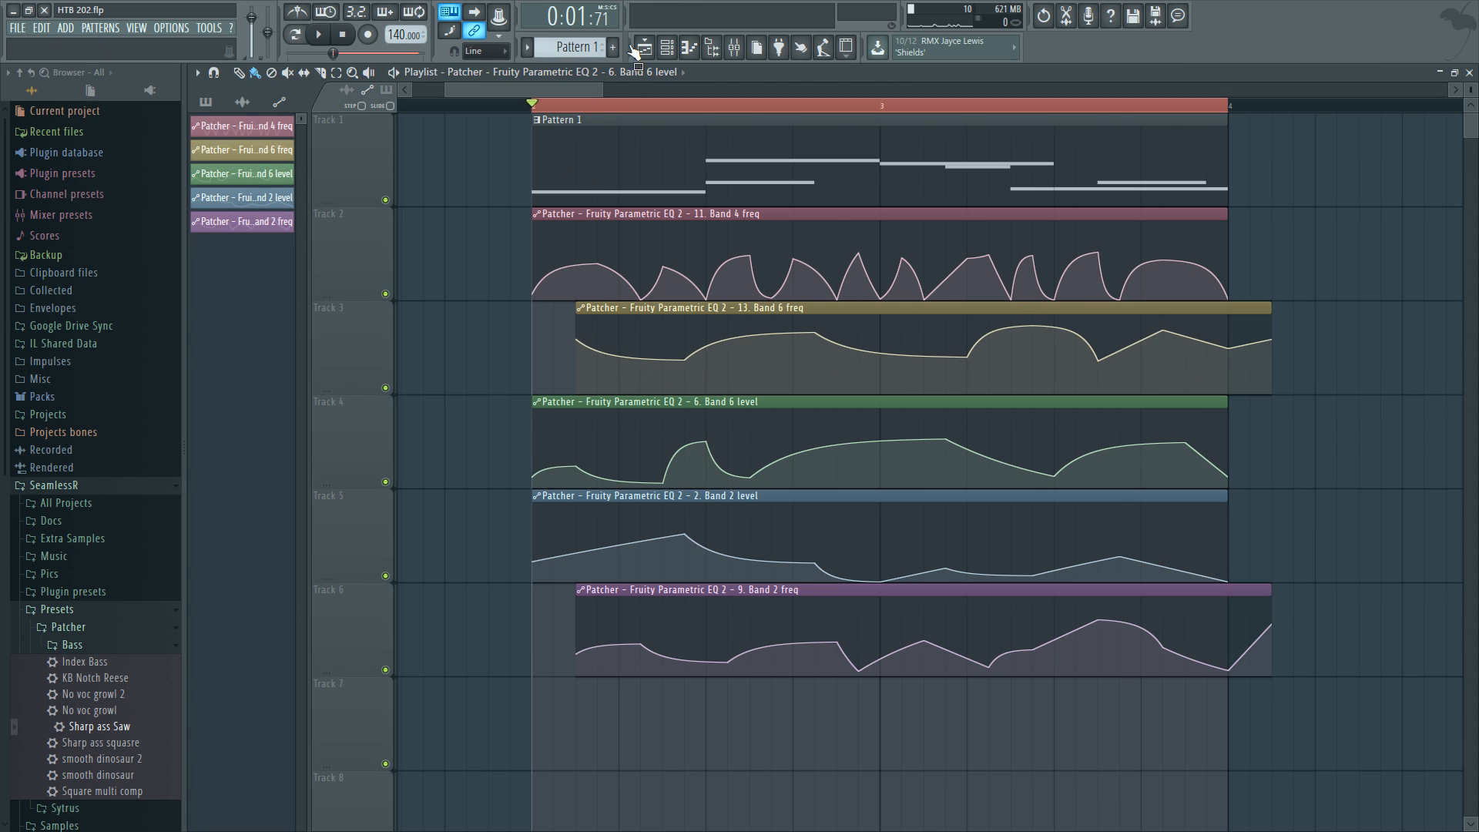
Reopen the Patcher and audition the second Fruity Parametric EQ 2's automated bands during playback.
{"action": "key", "text": "F6"}
{"action": "left_click", "coordinate": [786, 354]}
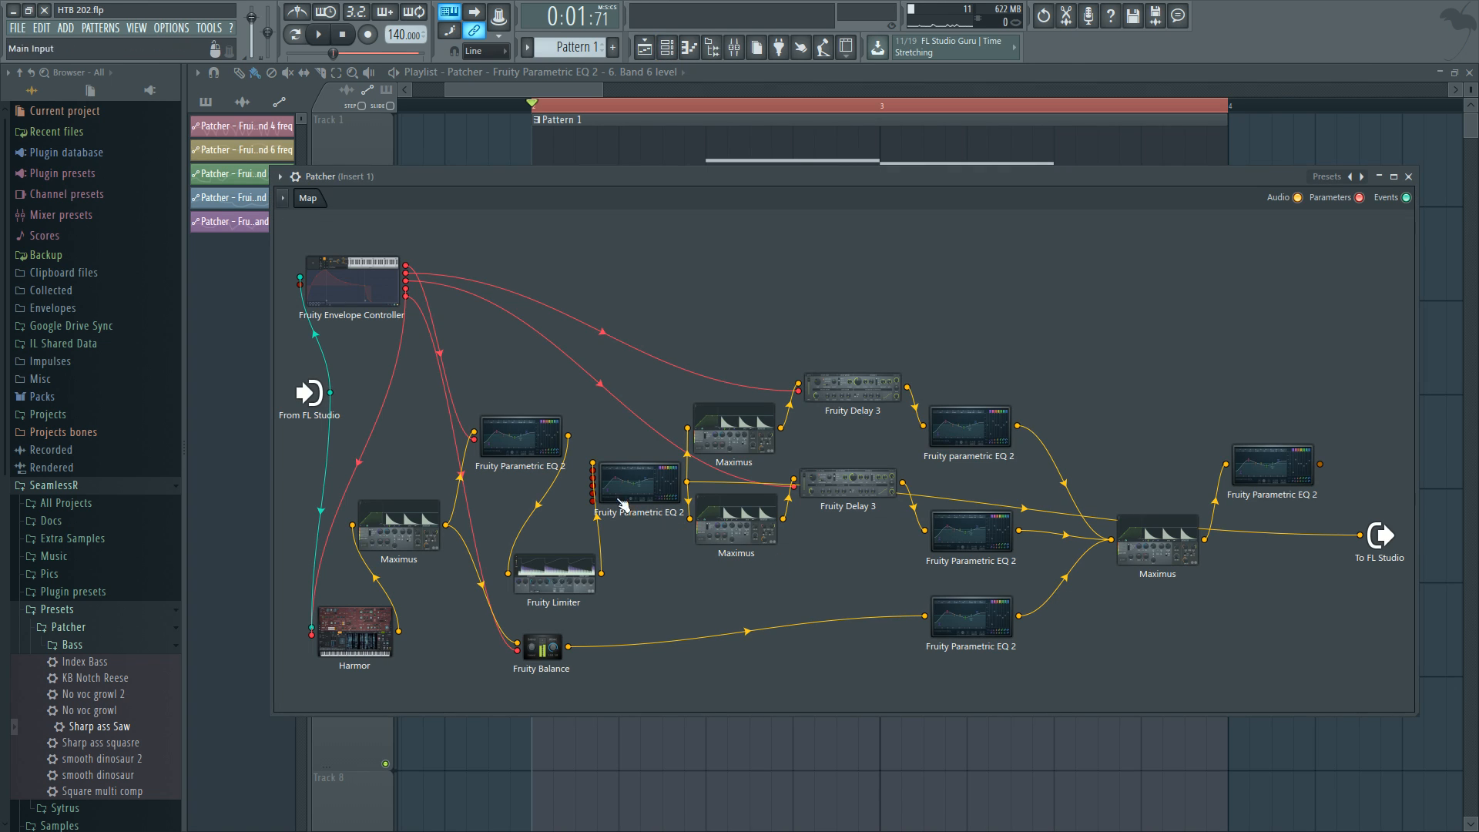
{"action": "double_click", "coordinate": [648, 497]}
{"action": "key", "text": "space"}
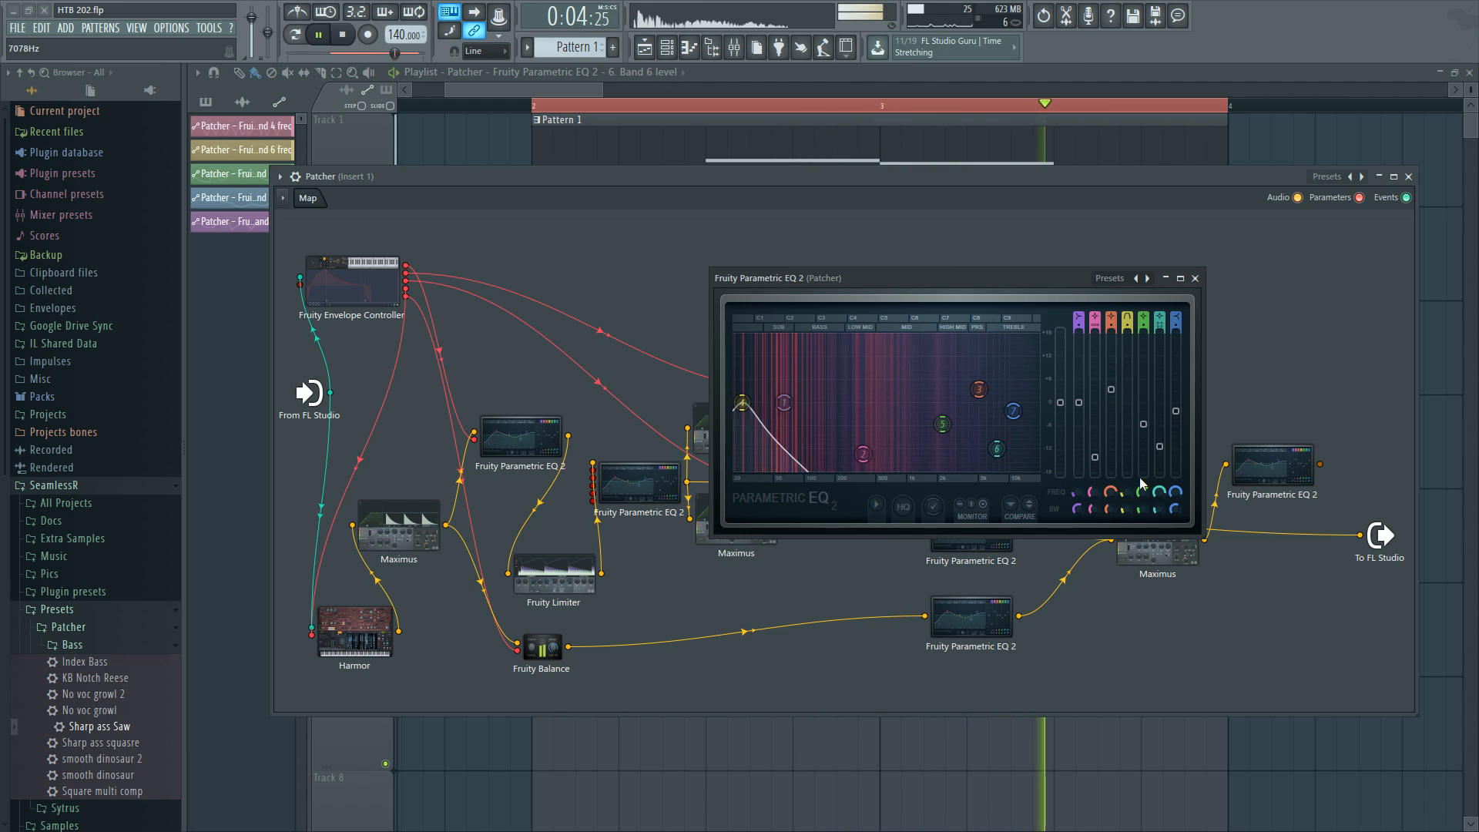
{"action": "key", "text": "space"}
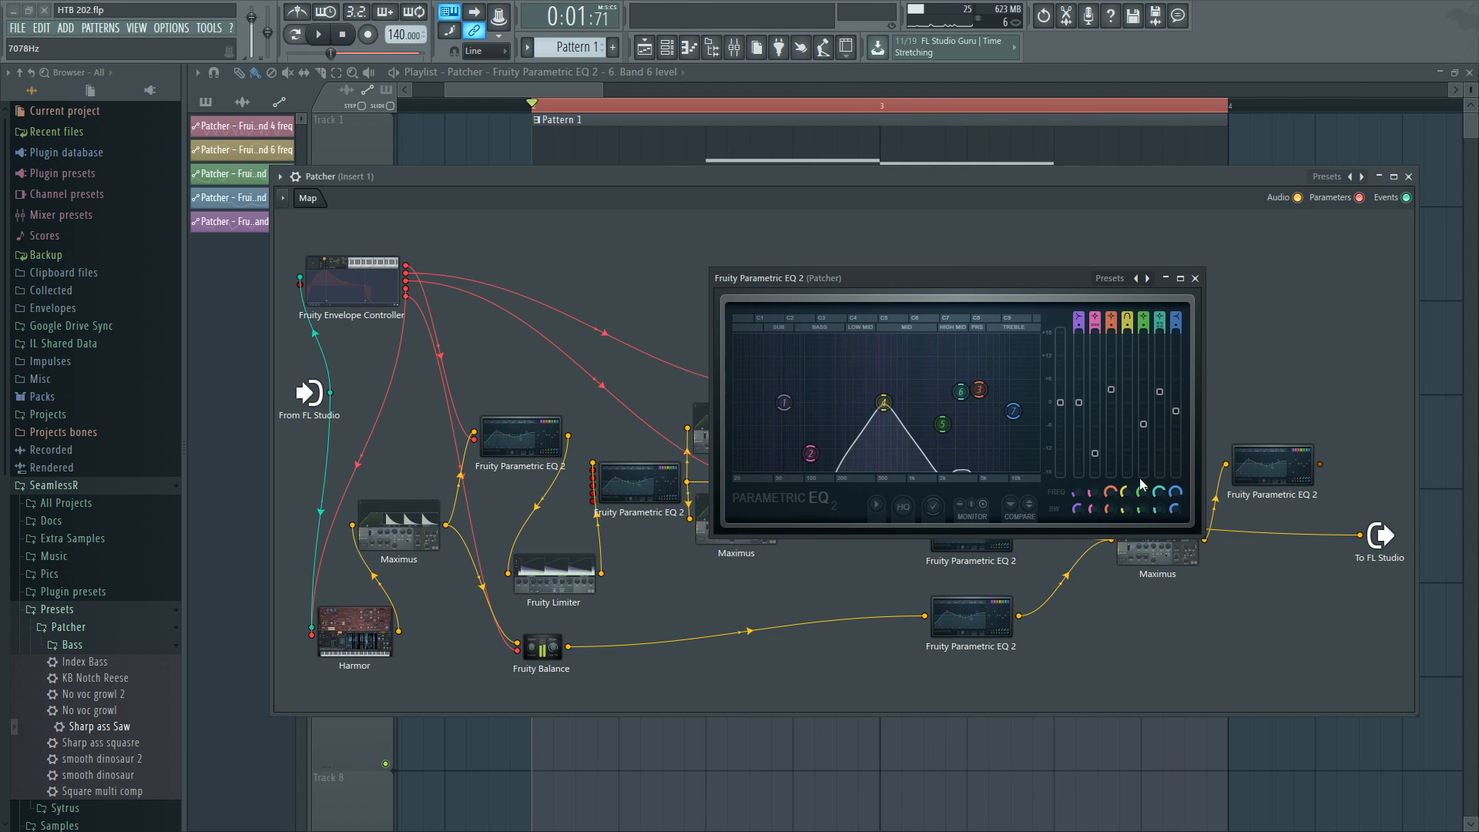
Close the EQ window and reposition the two Maximus modules in the Patcher map.
{"action": "left_click", "coordinate": [1195, 278]}
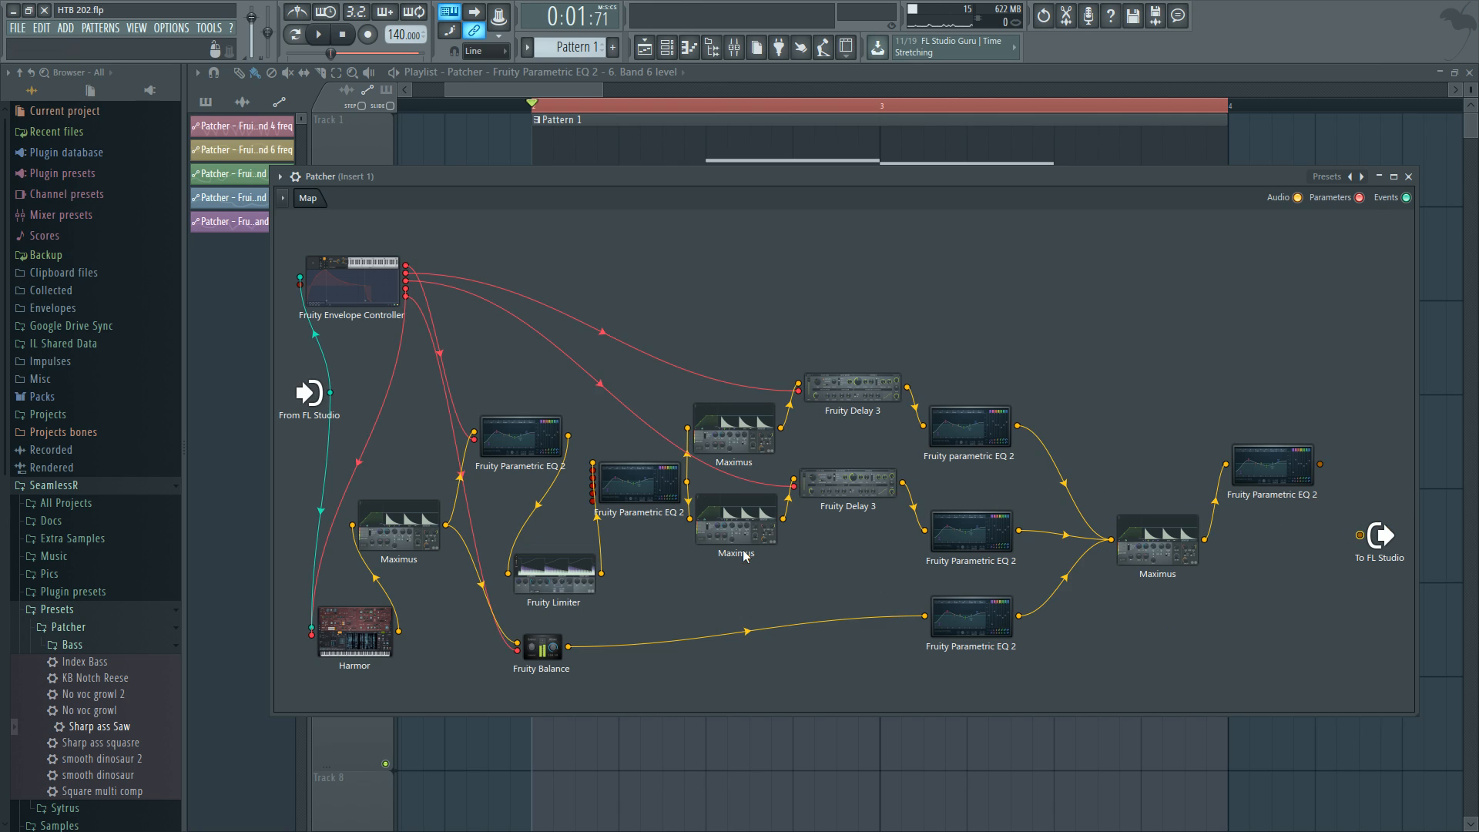
{"action": "left_click_drag", "start_coordinate": [735, 531], "coordinate": [738, 560]}
{"action": "left_click_drag", "start_coordinate": [739, 436], "coordinate": [739, 426]}
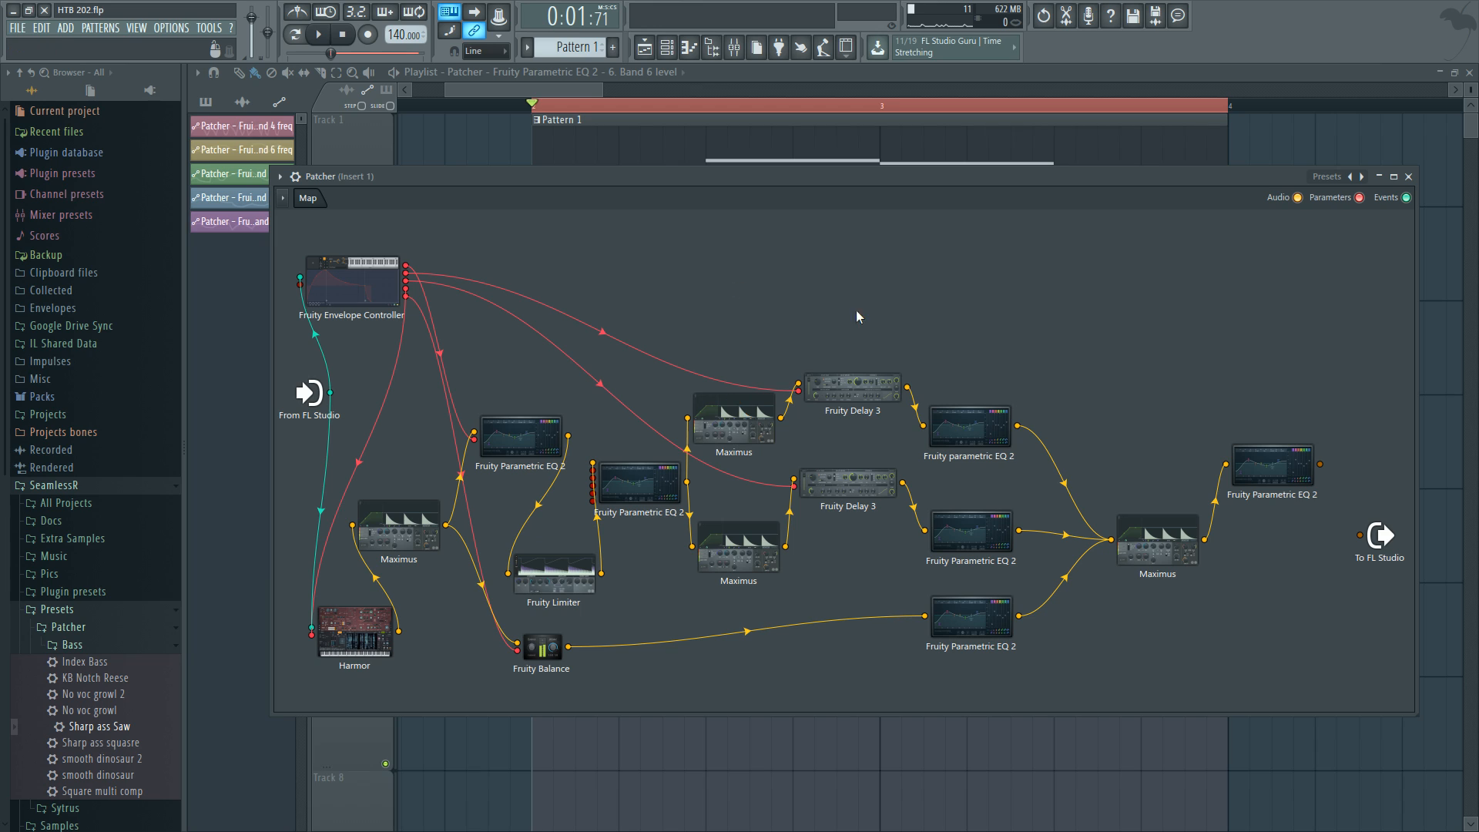
Open both Maximus modules in turn and examine their compressor settings.
{"action": "left_click", "coordinate": [759, 420]}
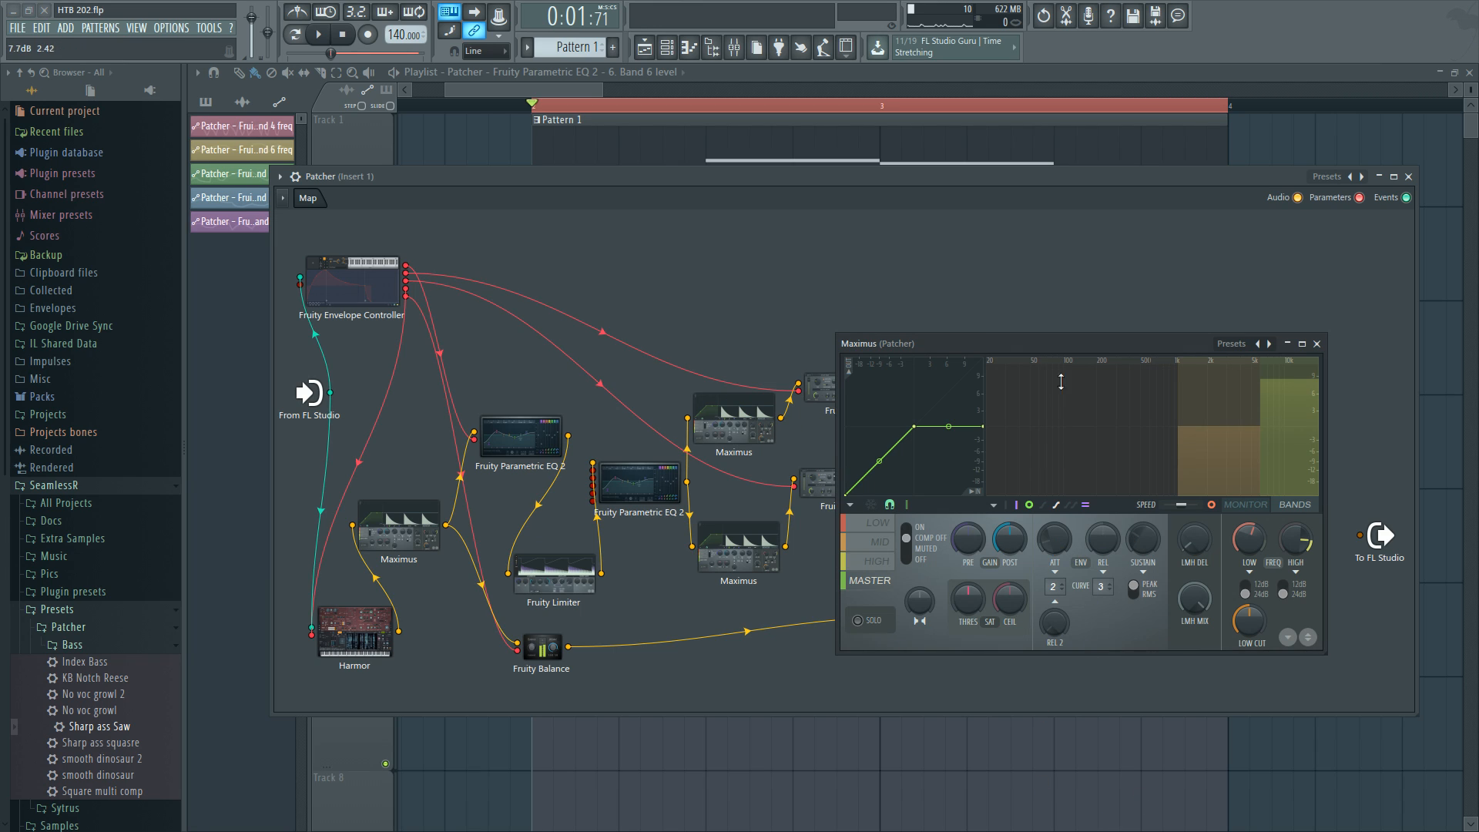
{"action": "left_click_drag", "start_coordinate": [1107, 344], "coordinate": [1113, 302]}
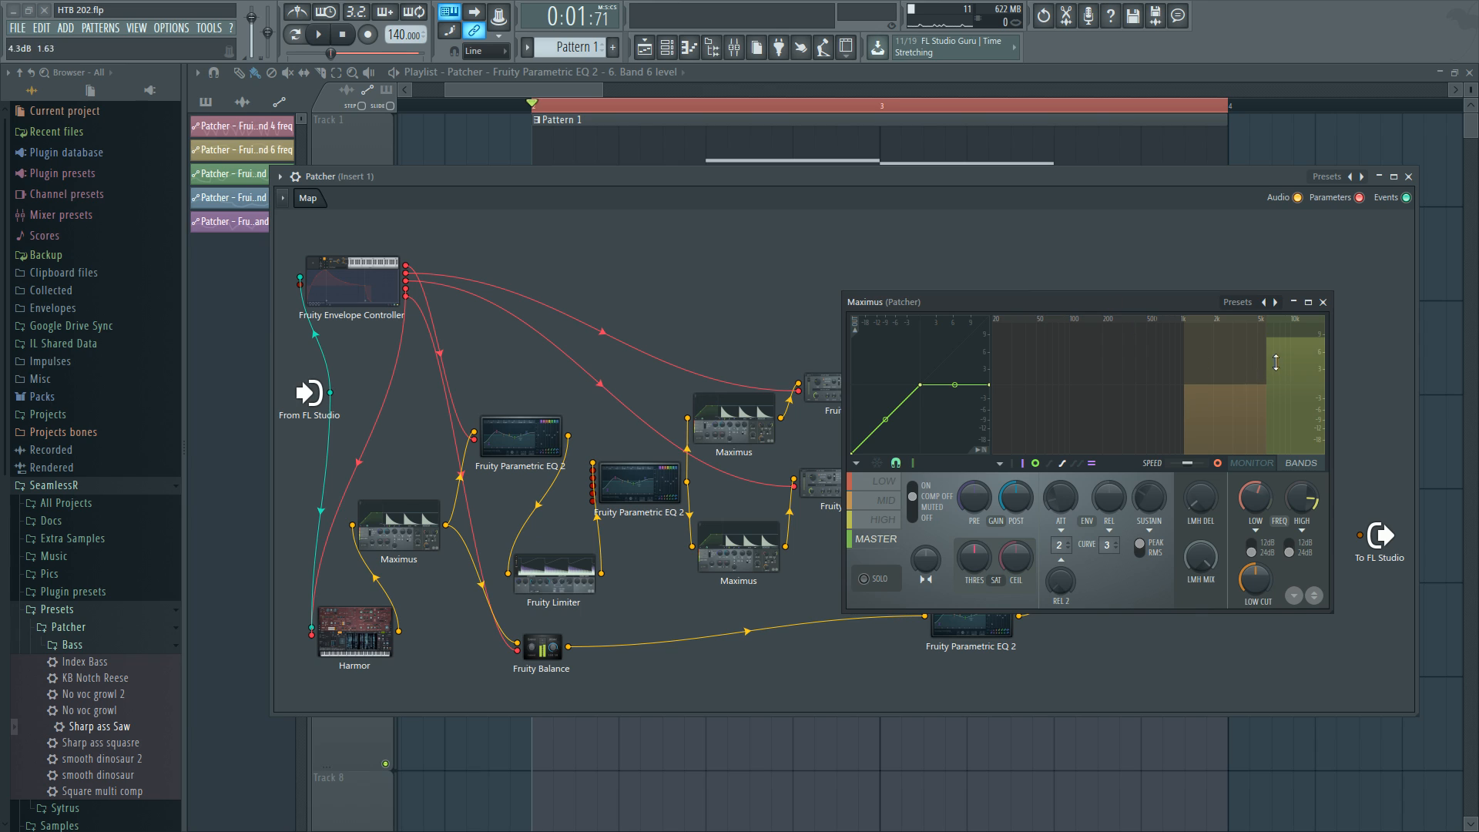
{"action": "left_click", "coordinate": [758, 551]}
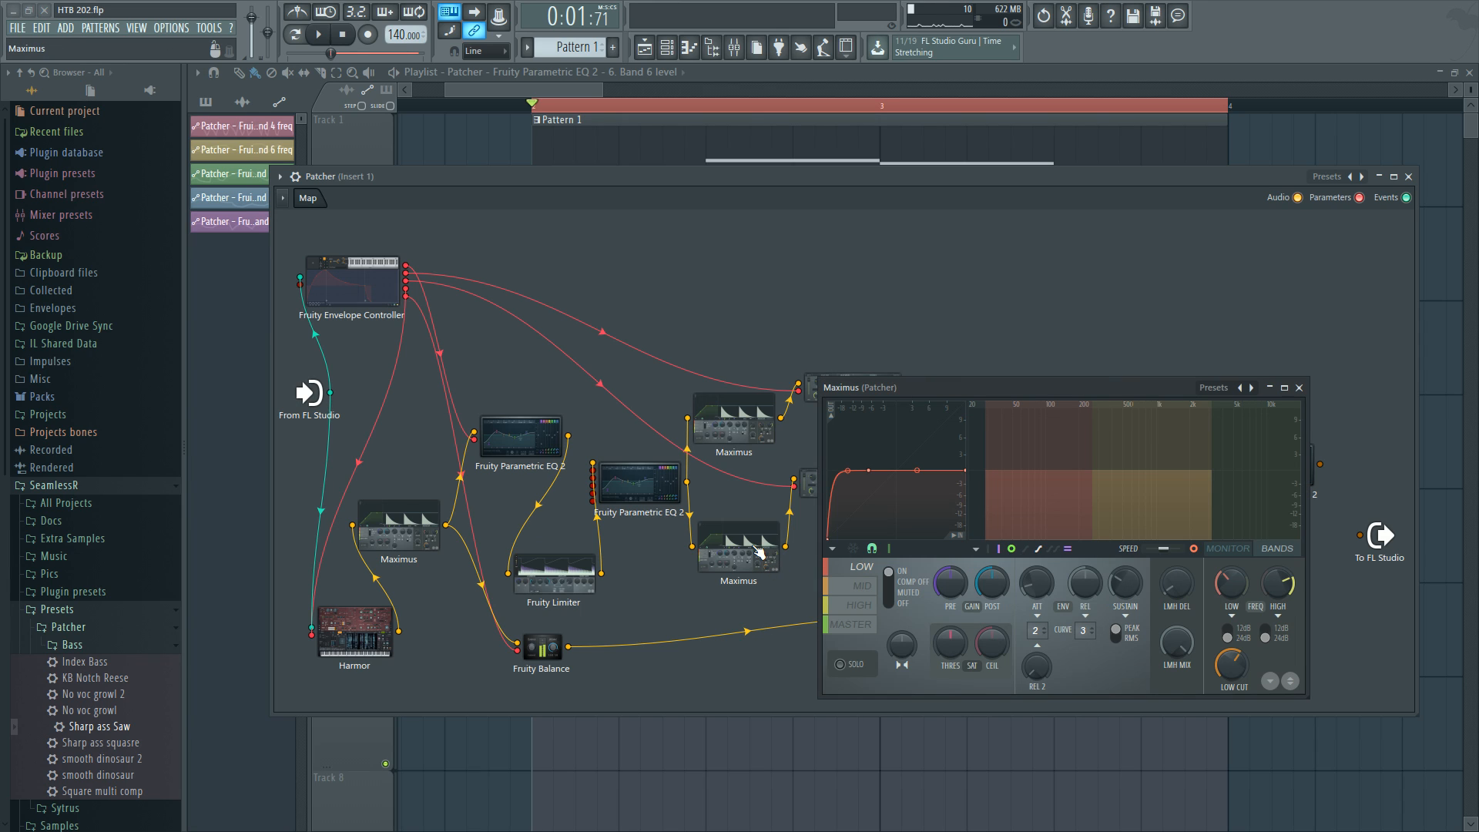
{"action": "left_click", "coordinate": [756, 434]}
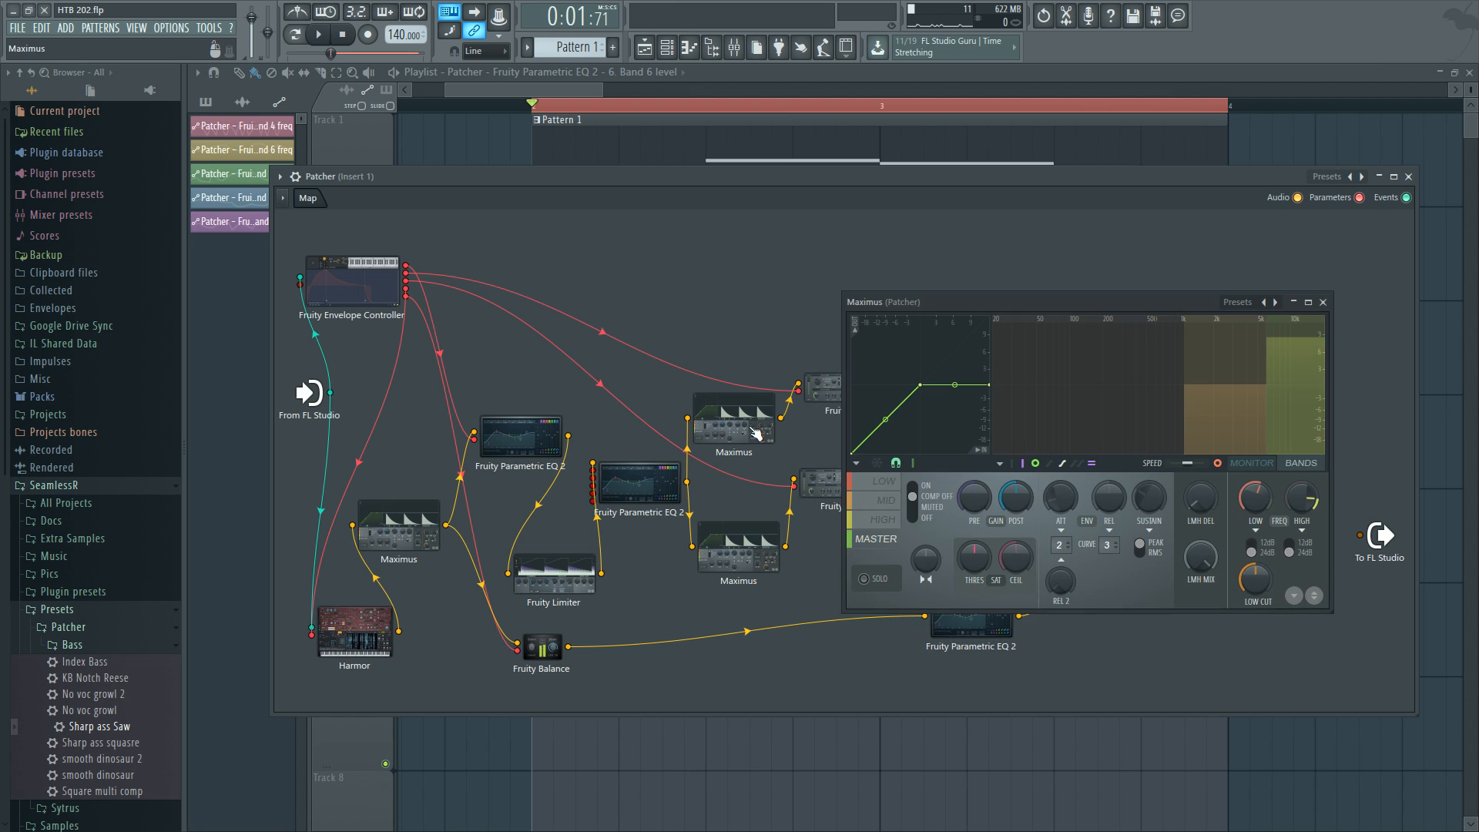
{"action": "left_click", "coordinate": [1323, 302]}
{"action": "left_click", "coordinate": [756, 410]}
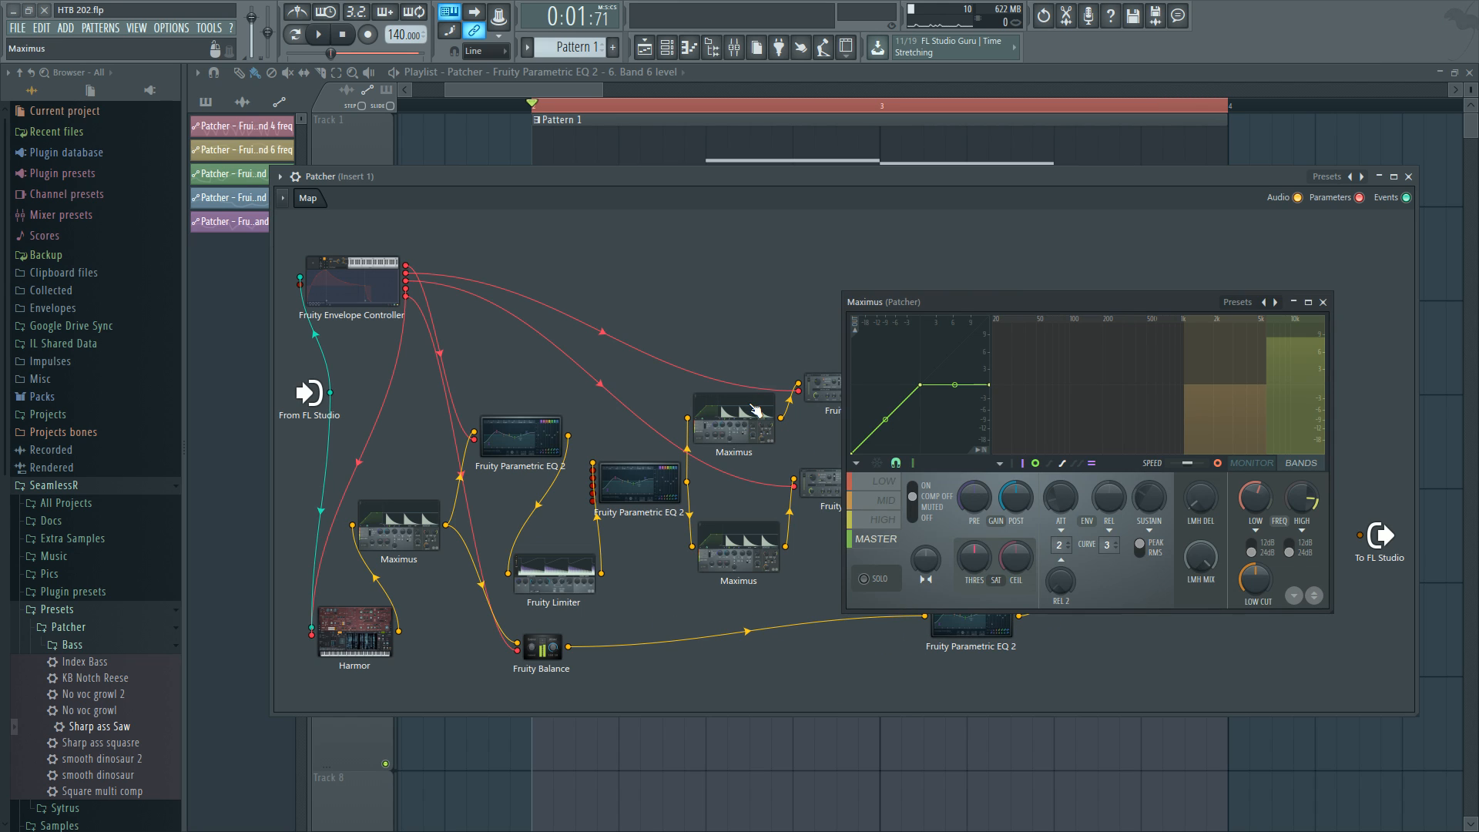
{"action": "left_click", "coordinate": [731, 539]}
{"action": "left_click", "coordinate": [1300, 389]}
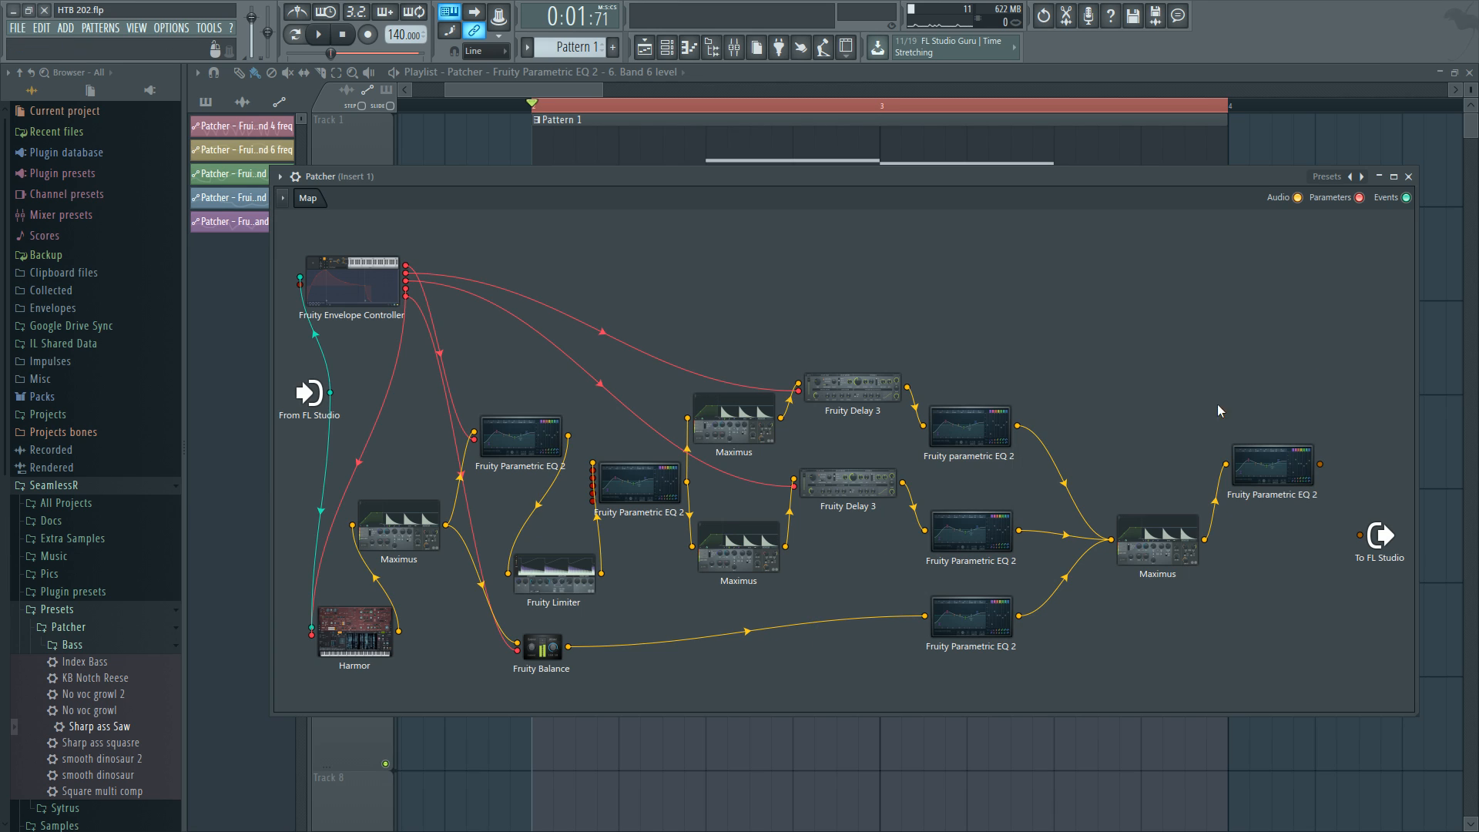
{"action": "left_click", "coordinate": [756, 412]}
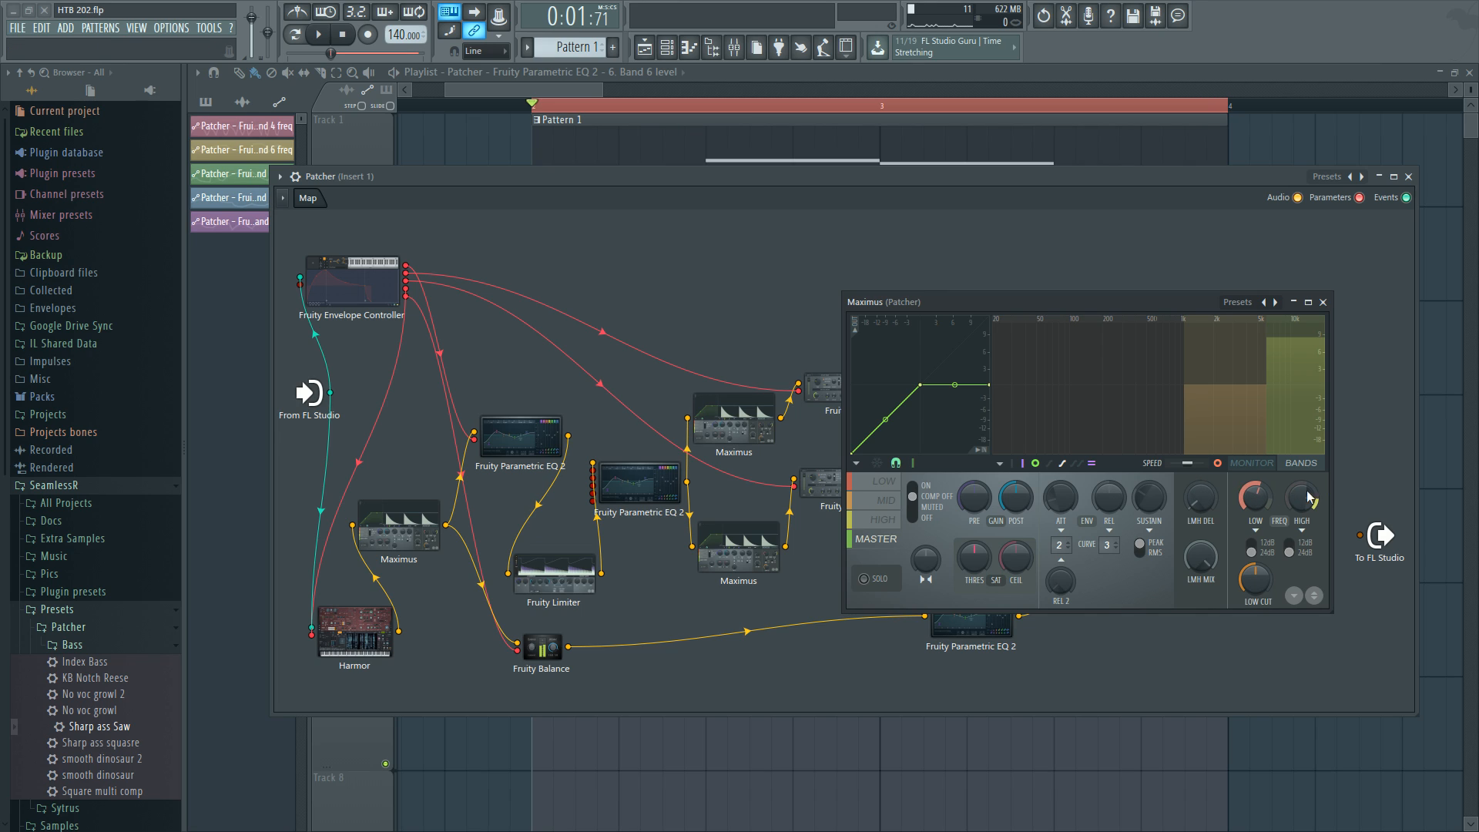
{"action": "left_click", "coordinate": [1323, 302]}
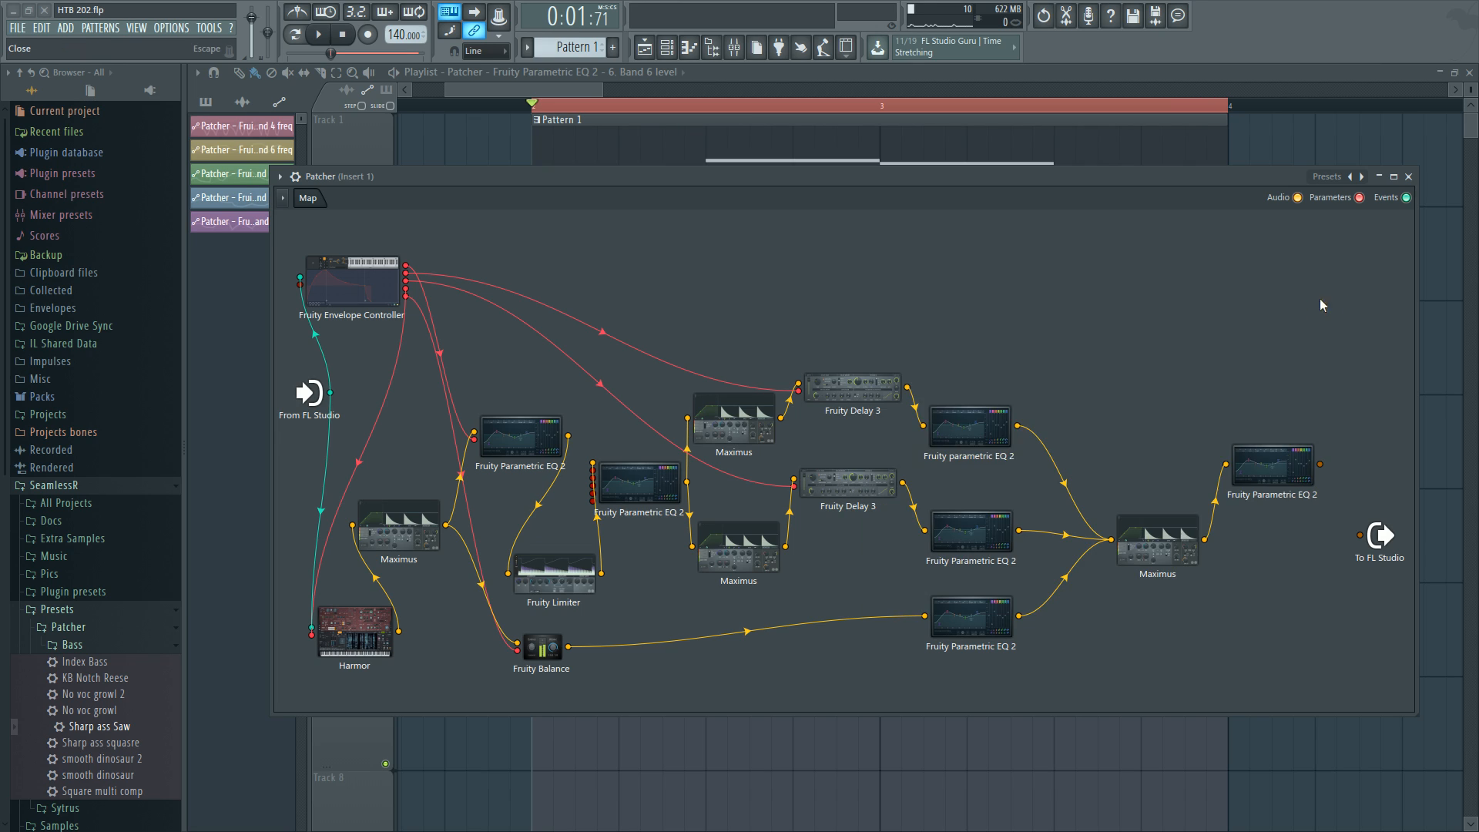
{"action": "left_click", "coordinate": [758, 421]}
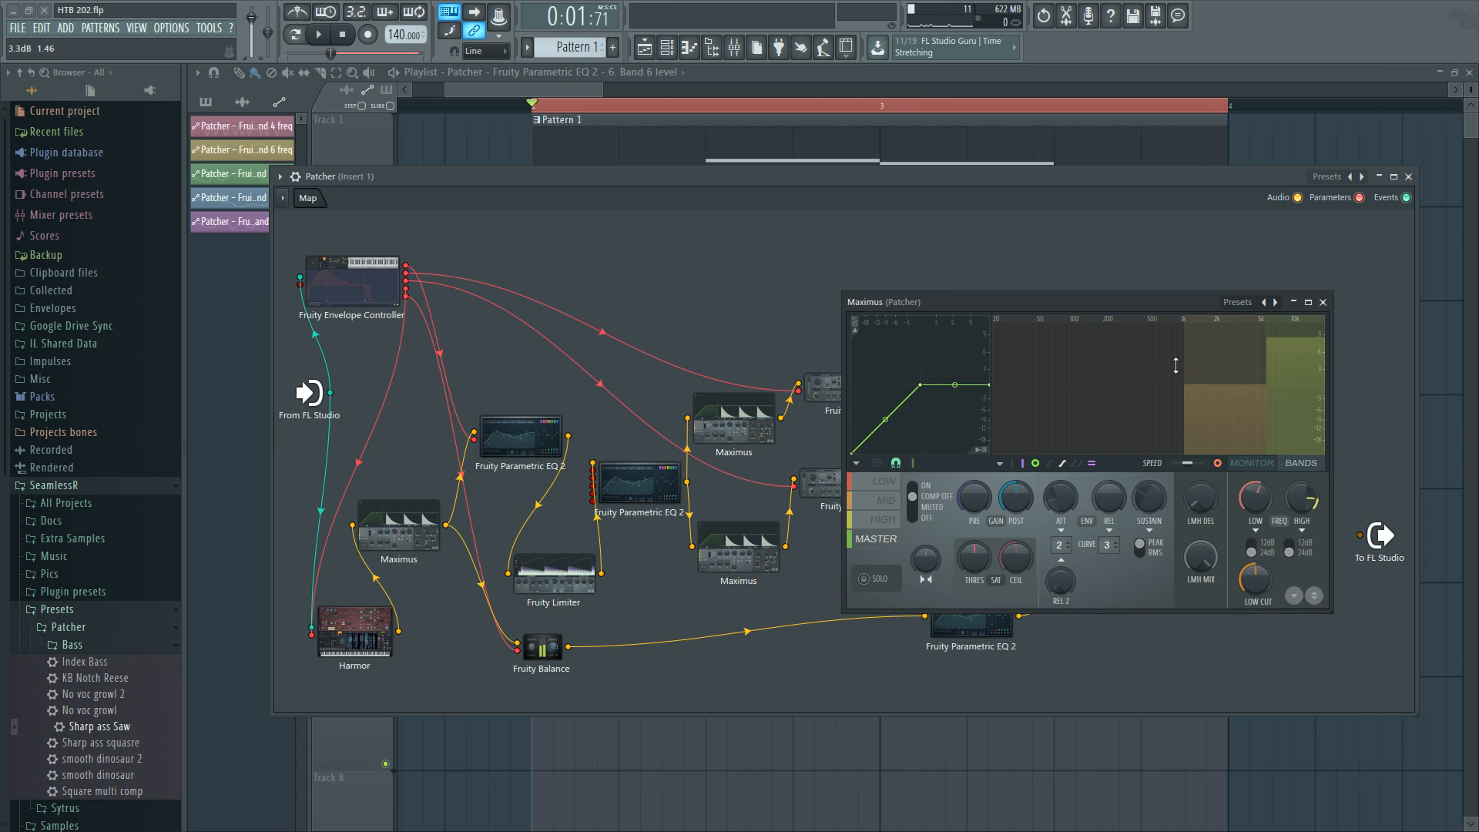
{"action": "double_click", "coordinate": [761, 554]}
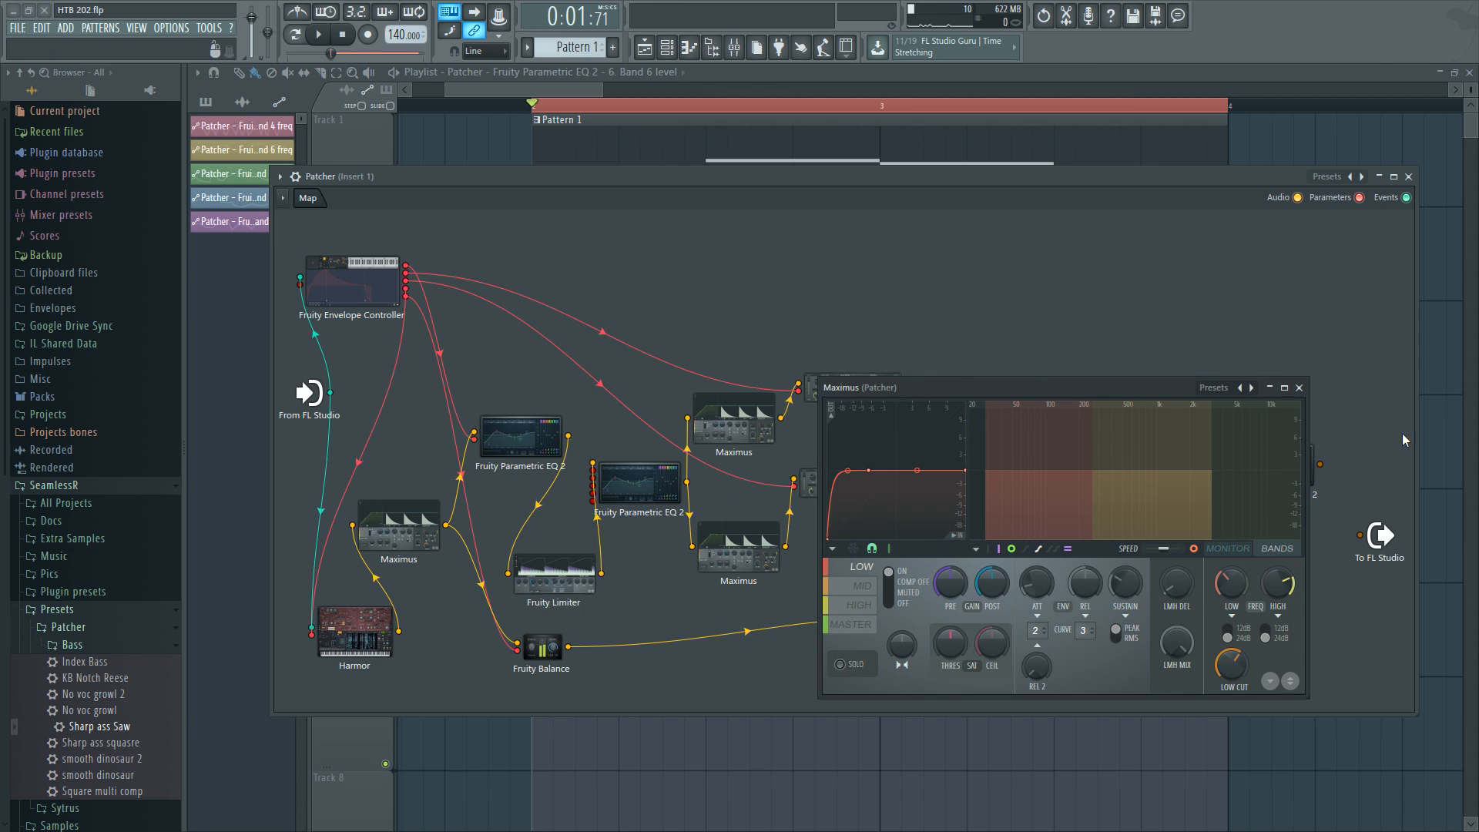
{"action": "left_click", "coordinate": [1298, 389]}
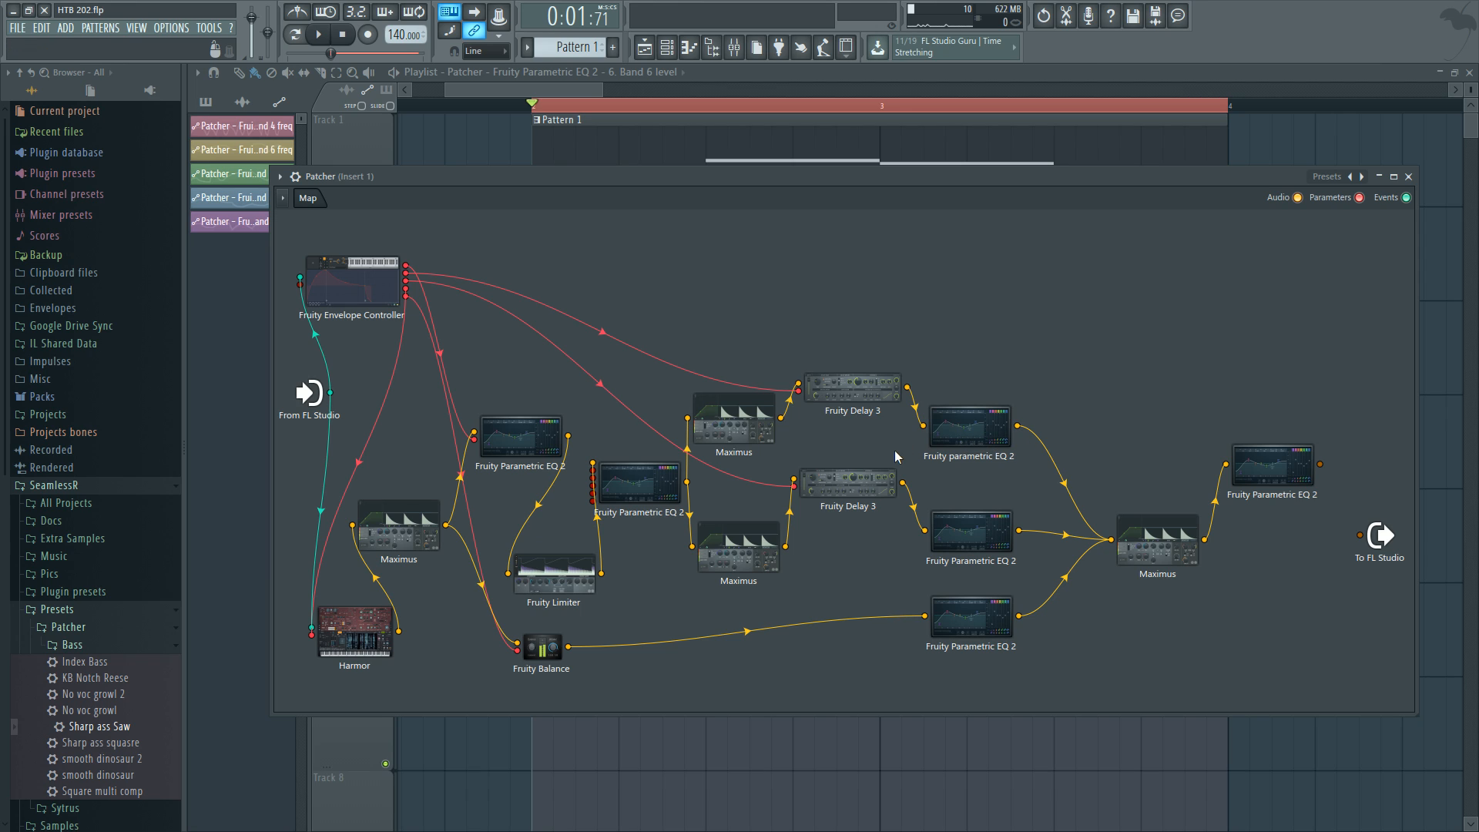
Rearrange the two Fruity Delay 3 modules and the Fruity parametric EQ 2 after them in the Patcher map.
{"action": "left_click_drag", "start_coordinate": [859, 394], "coordinate": [867, 380]}
{"action": "left_click_drag", "start_coordinate": [855, 486], "coordinate": [859, 497]}
{"action": "left_click_drag", "start_coordinate": [862, 387], "coordinate": [862, 381]}
{"action": "left_click_drag", "start_coordinate": [861, 498], "coordinate": [862, 507]}
{"action": "left_click_drag", "start_coordinate": [861, 380], "coordinate": [861, 384]}
{"action": "left_click_drag", "start_coordinate": [862, 385], "coordinate": [861, 385]}
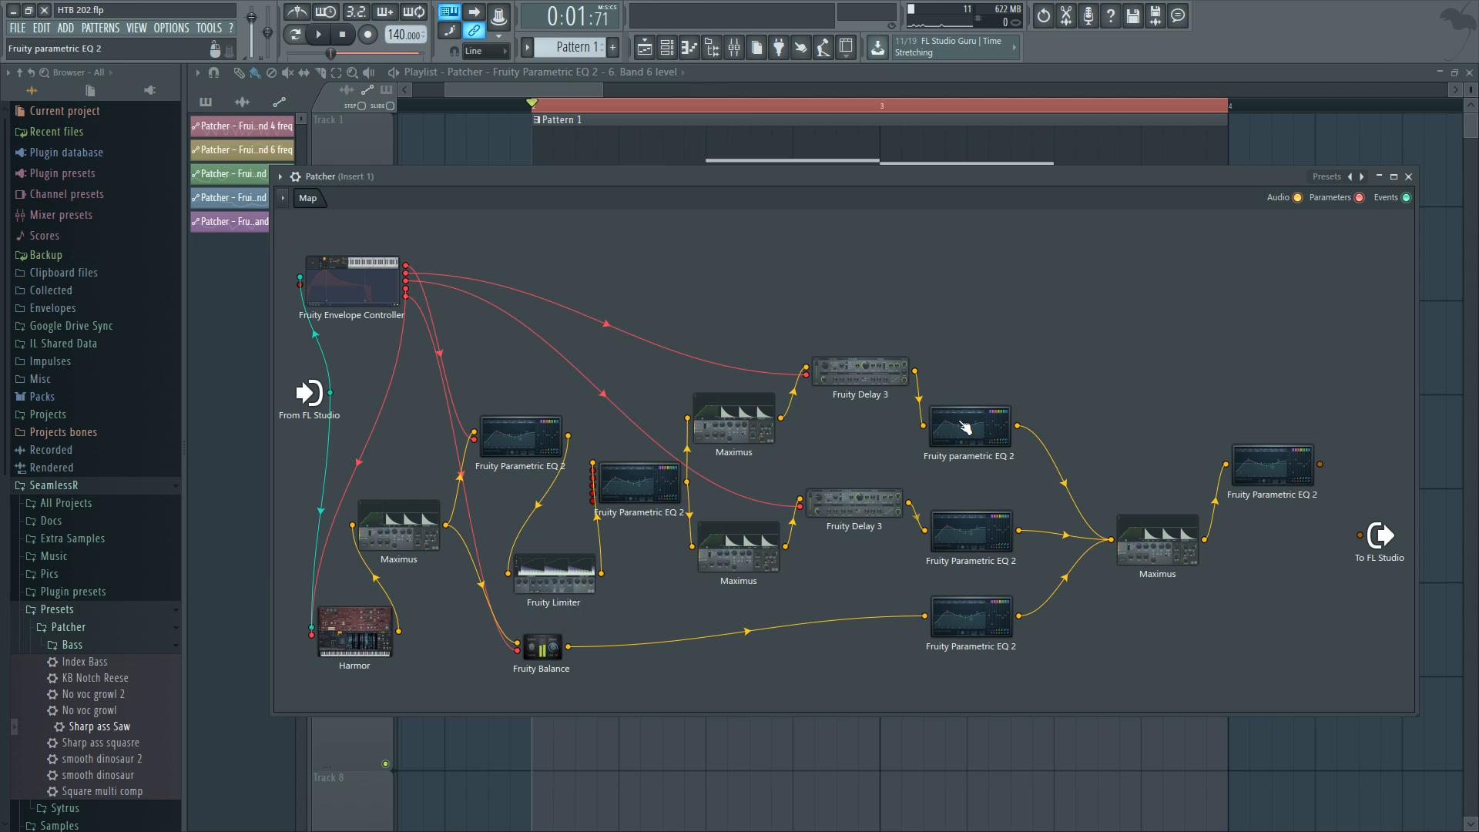
{"action": "left_click_drag", "start_coordinate": [885, 384], "coordinate": [888, 387]}
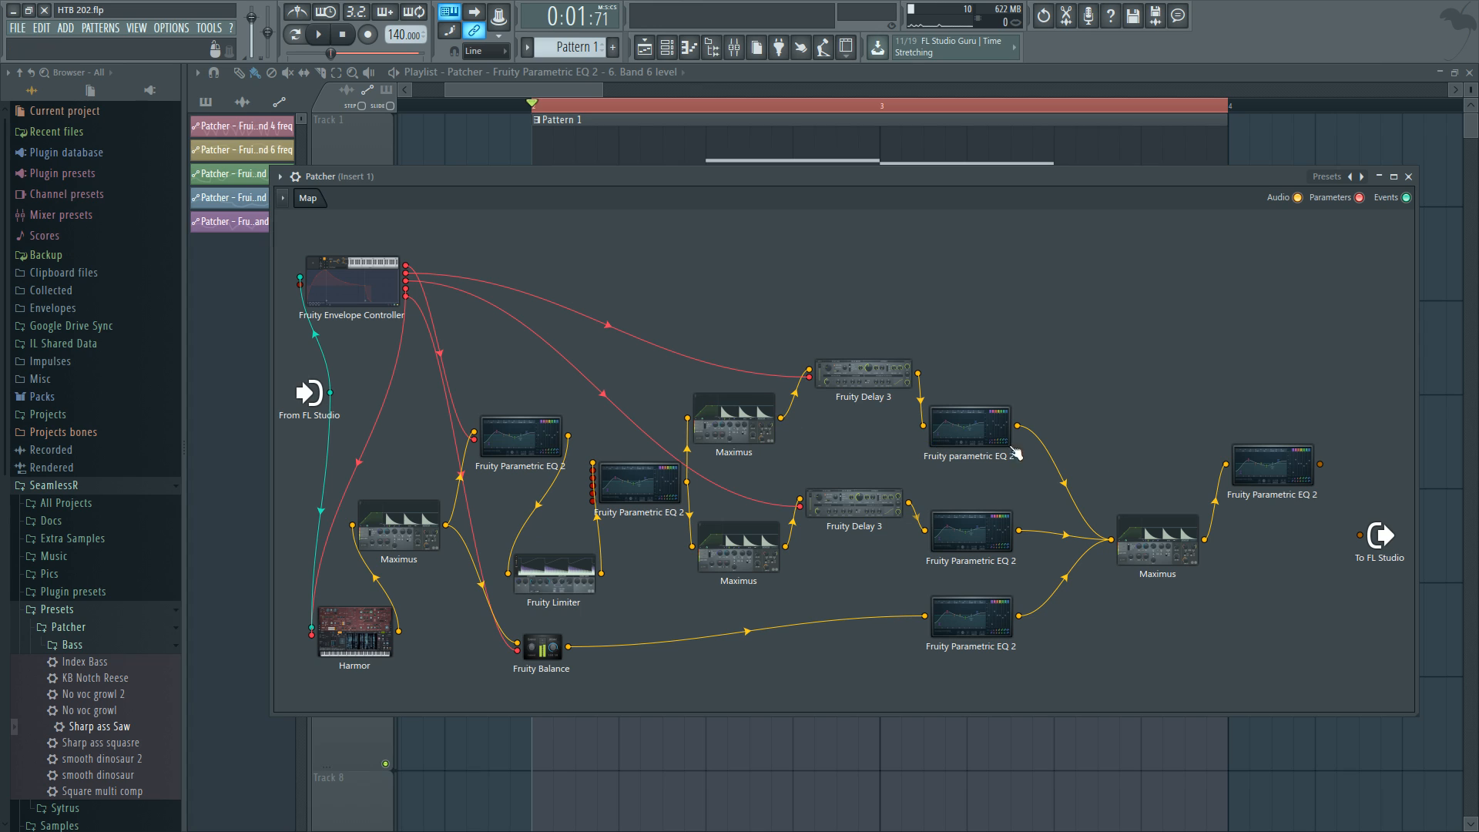
Connect both Maximus outputs directly to the Patcher output and audition them during playback.
{"action": "left_click_drag", "start_coordinate": [781, 418], "coordinate": [1359, 532]}
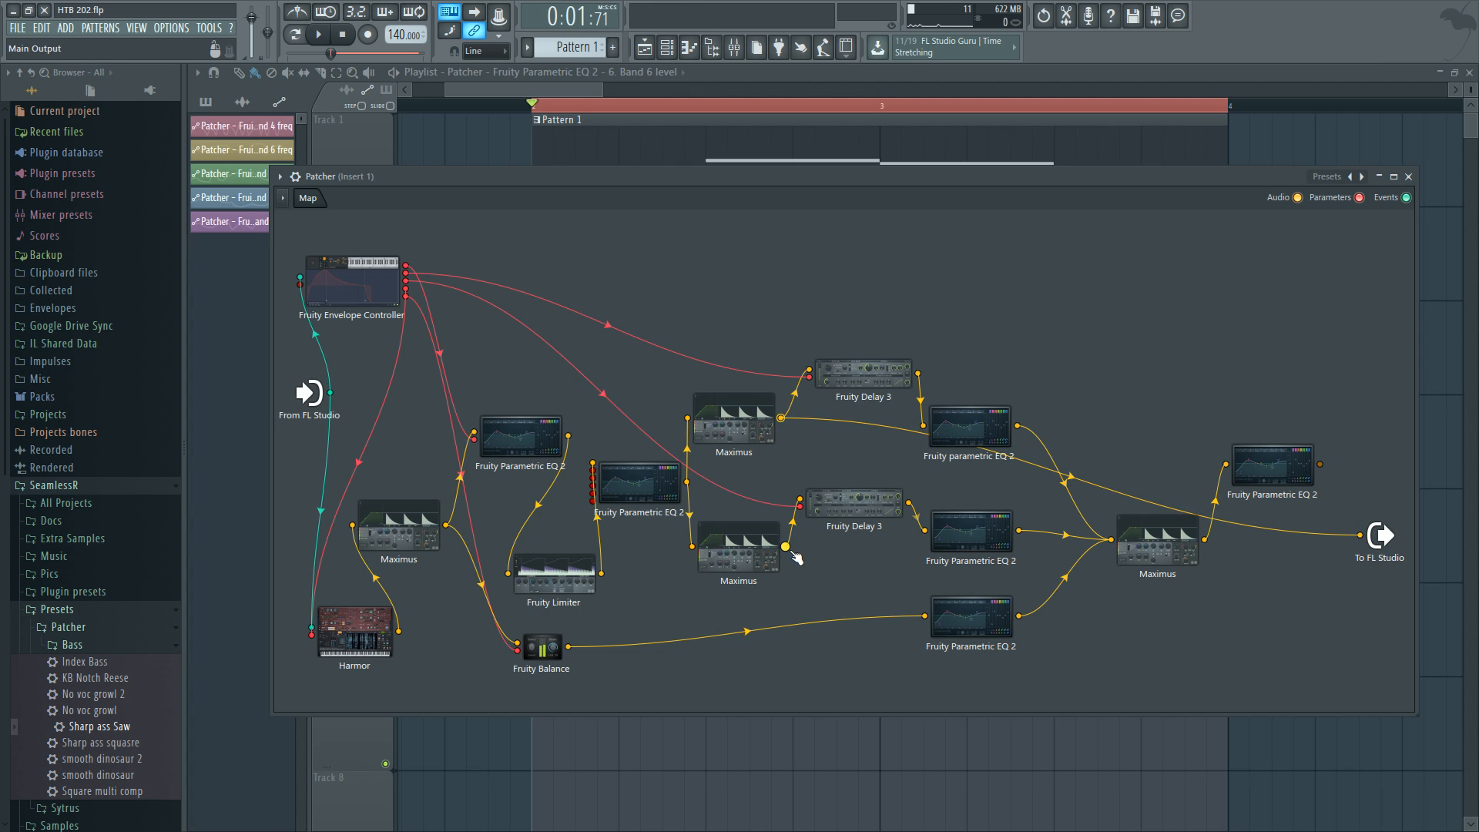
{"action": "left_click_drag", "start_coordinate": [784, 547], "coordinate": [1359, 535]}
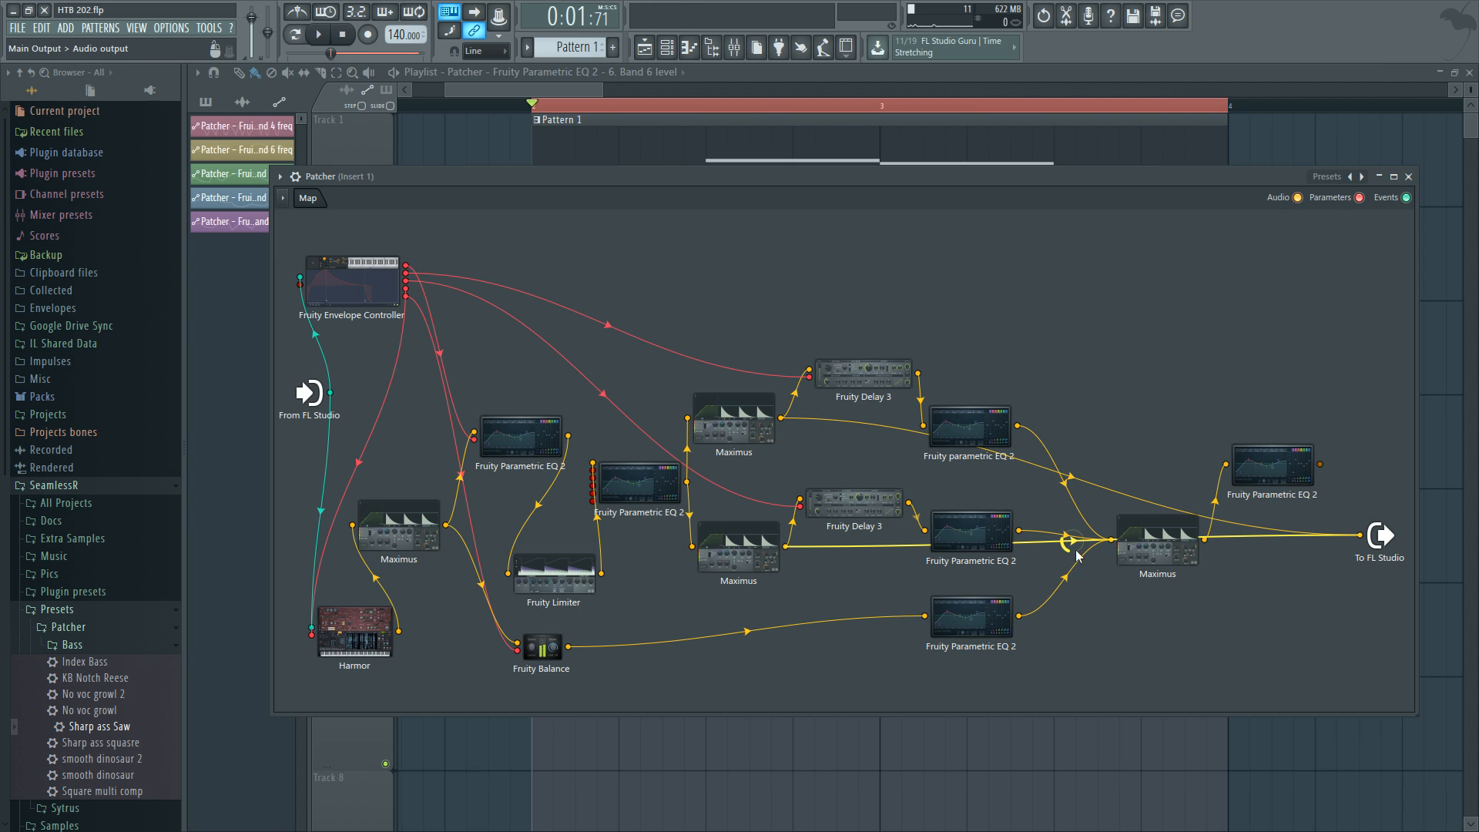
{"action": "key", "text": "space"}
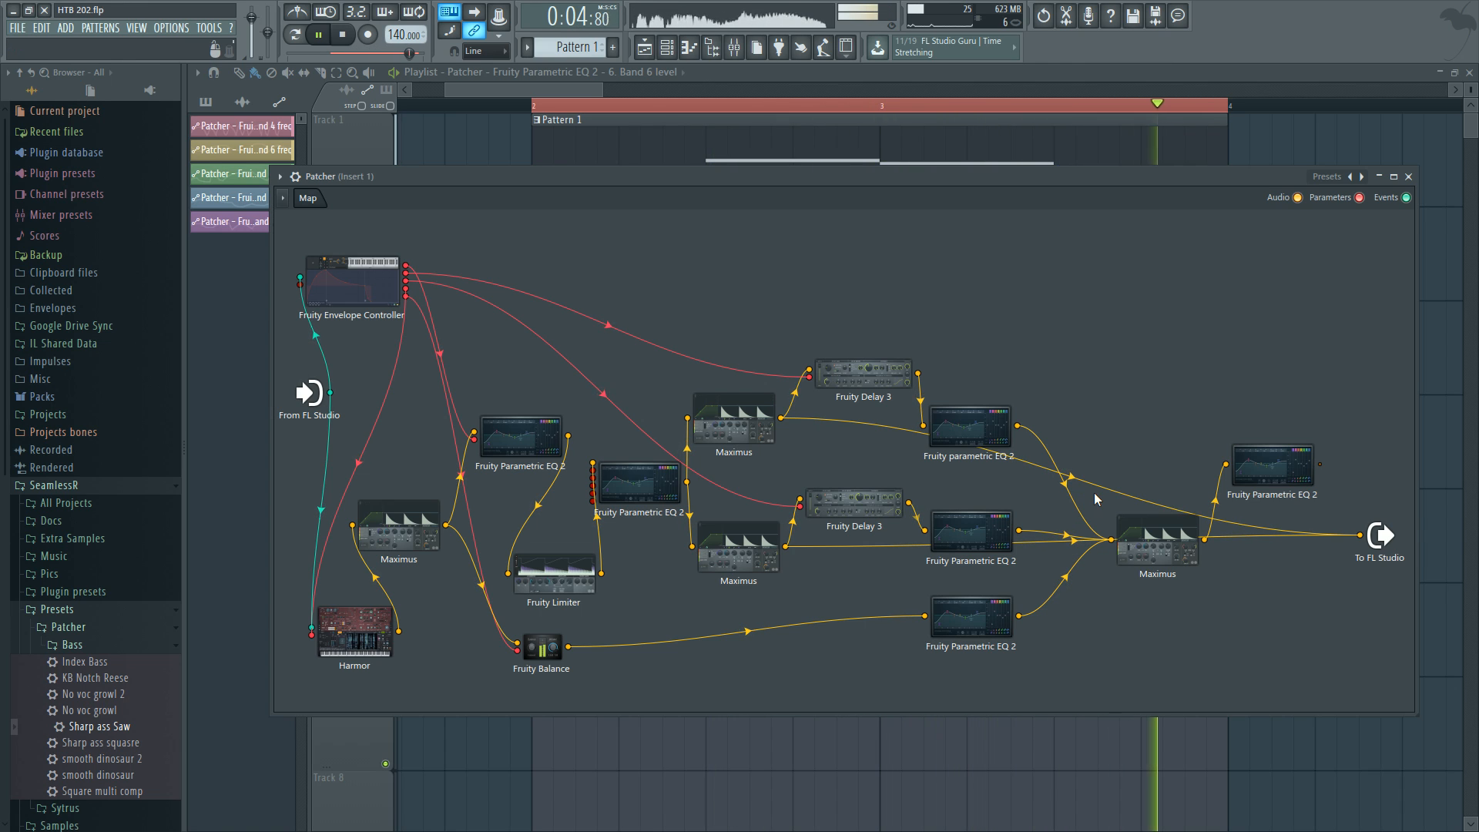
{"action": "key", "text": "space"}
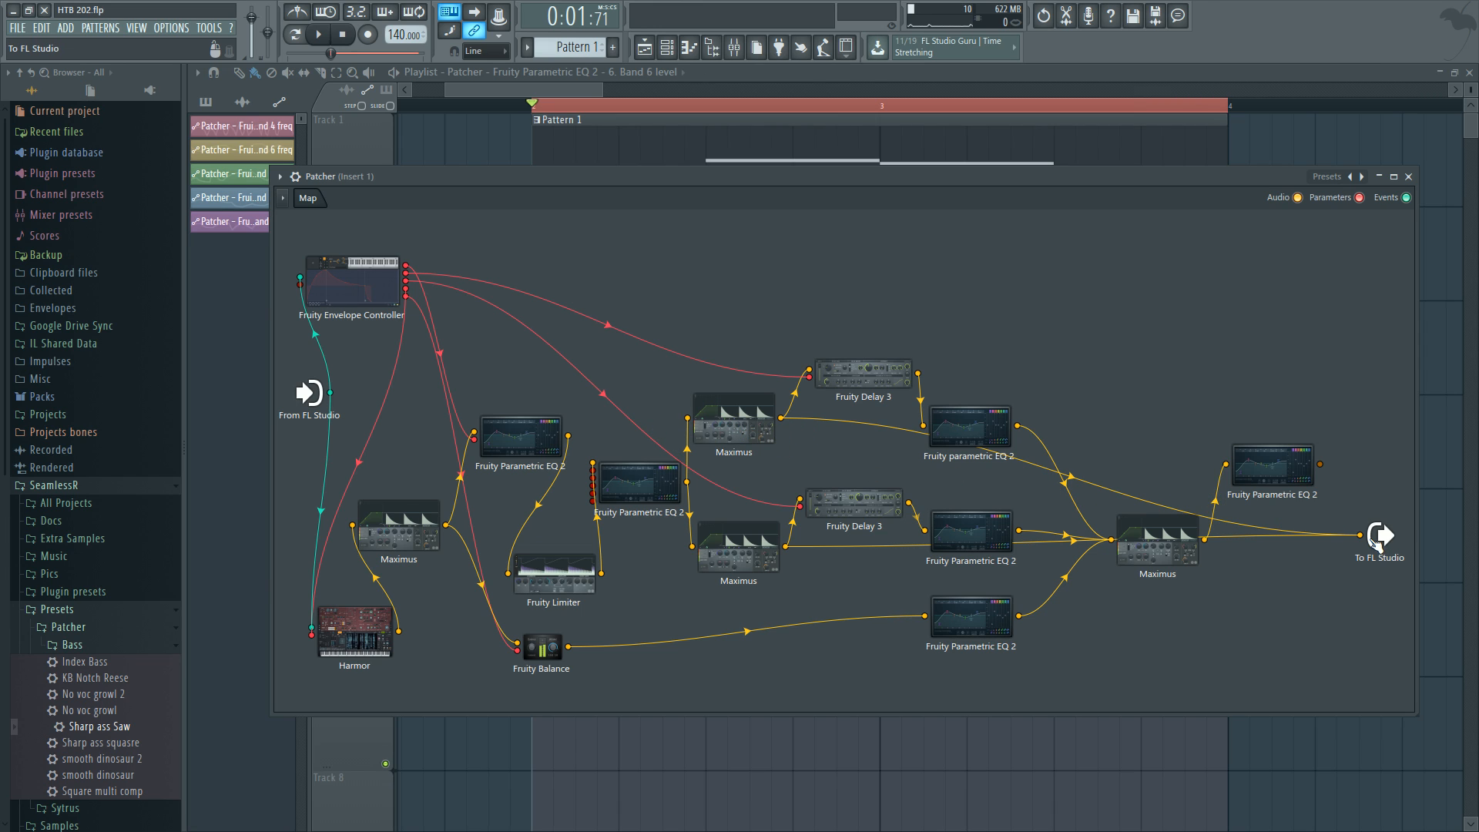
Replace the Maximus connections to the Patcher output with the second Fruity Parametric EQ 2's output and audition playback.
{"action": "mouse_move", "coordinate": [1374, 542]}
{"action": "left_mouse_down"}
{"action": "mouse_move", "coordinate": [1373, 519]}
{"action": "mouse_move", "coordinate": [1381, 530]}
{"action": "left_mouse_up"}
{"action": "left_click", "coordinate": [1340, 506]}
{"action": "left_click", "coordinate": [1354, 511]}
{"action": "left_click_drag", "start_coordinate": [688, 482], "coordinate": [1360, 532]}
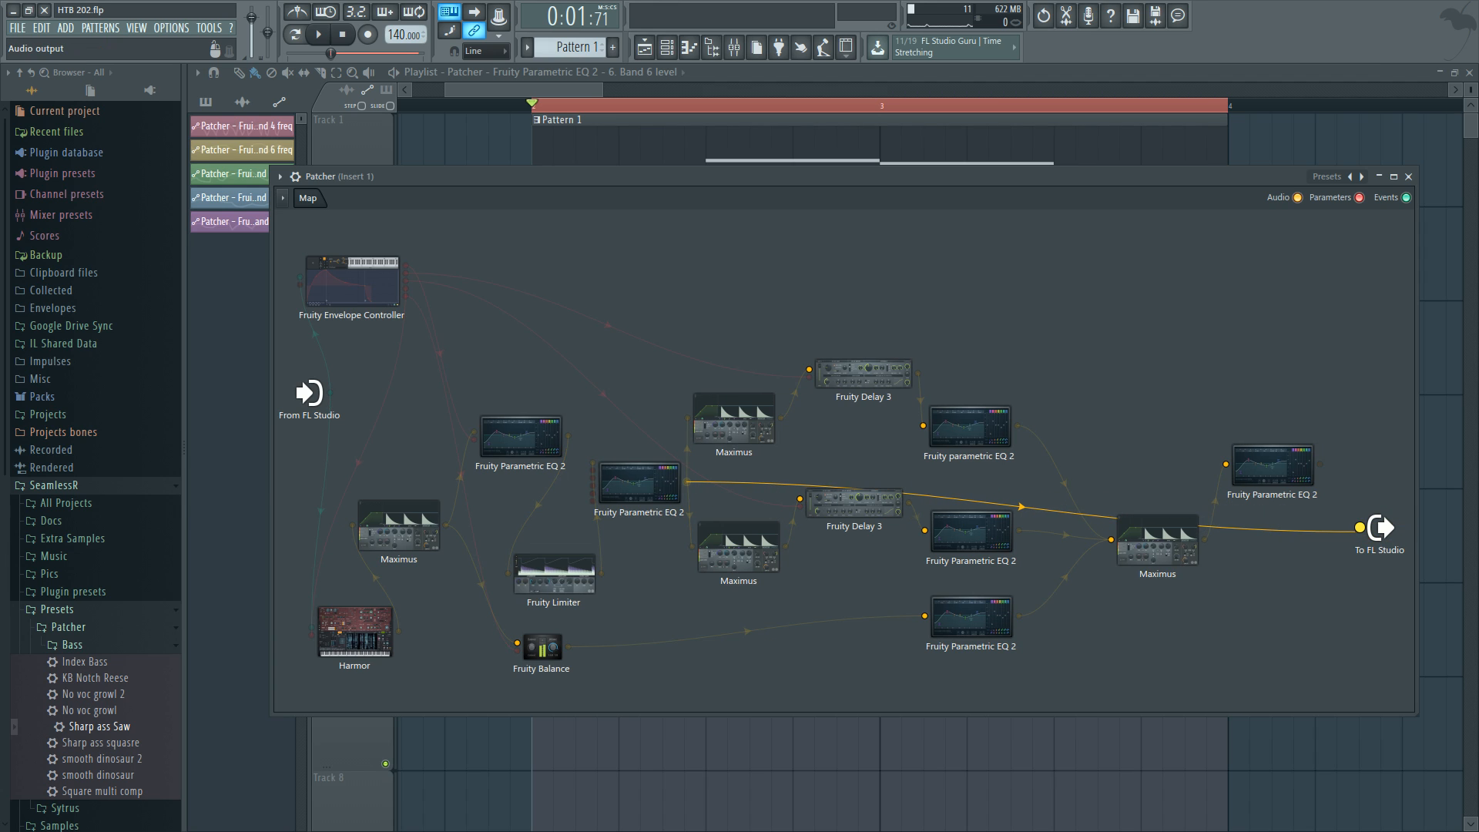
{"action": "key", "text": "space"}
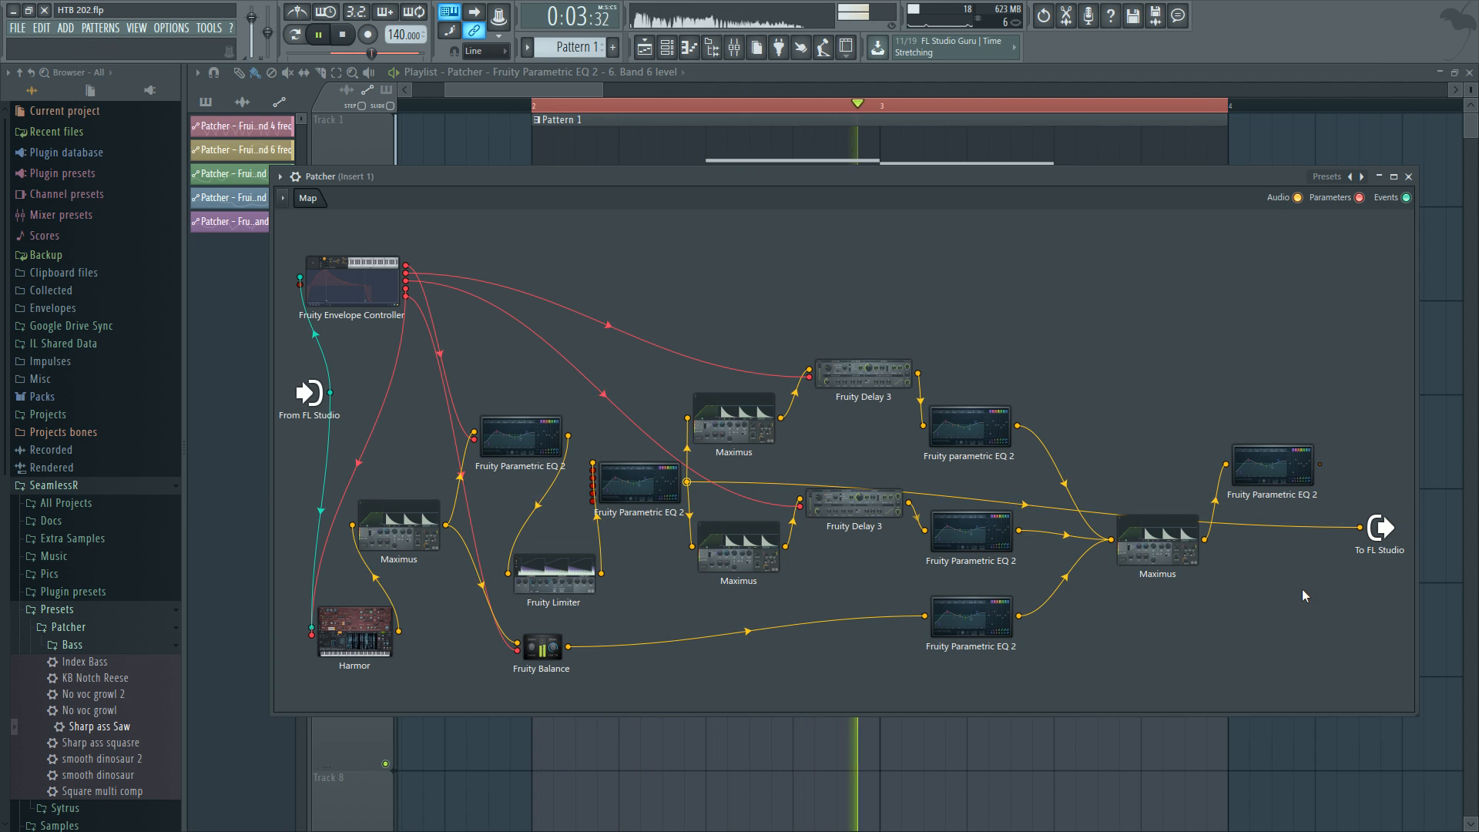
{"action": "key", "text": "space"}
Open the second Fruity Parametric EQ 2, inspect band 4's filter order options, and close it.
{"action": "left_click", "coordinate": [654, 481]}
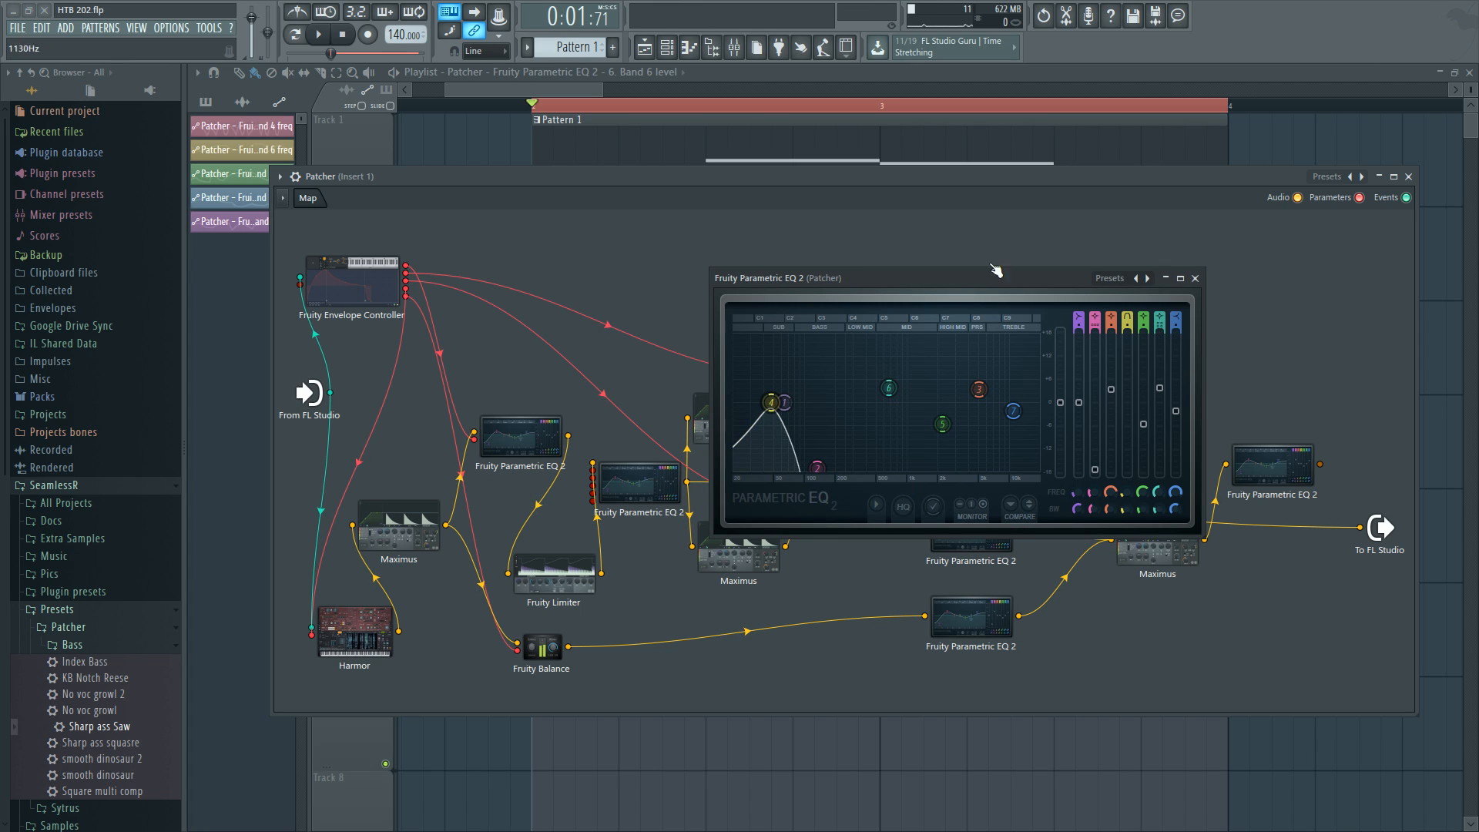
{"action": "right_click", "coordinate": [768, 408]}
{"action": "mouse_move", "coordinate": [796, 472]}
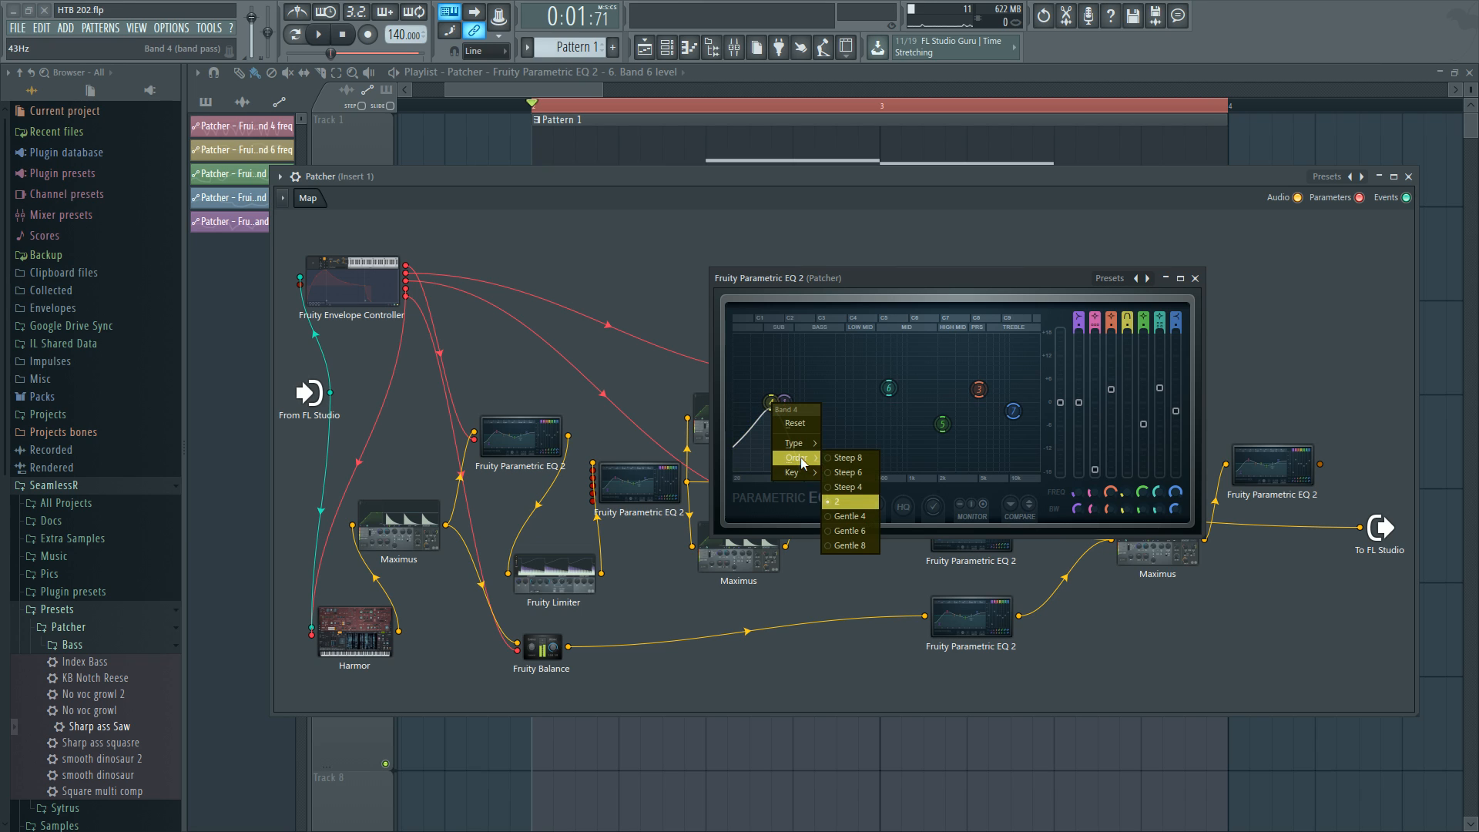
{"action": "left_click", "coordinate": [752, 413]}
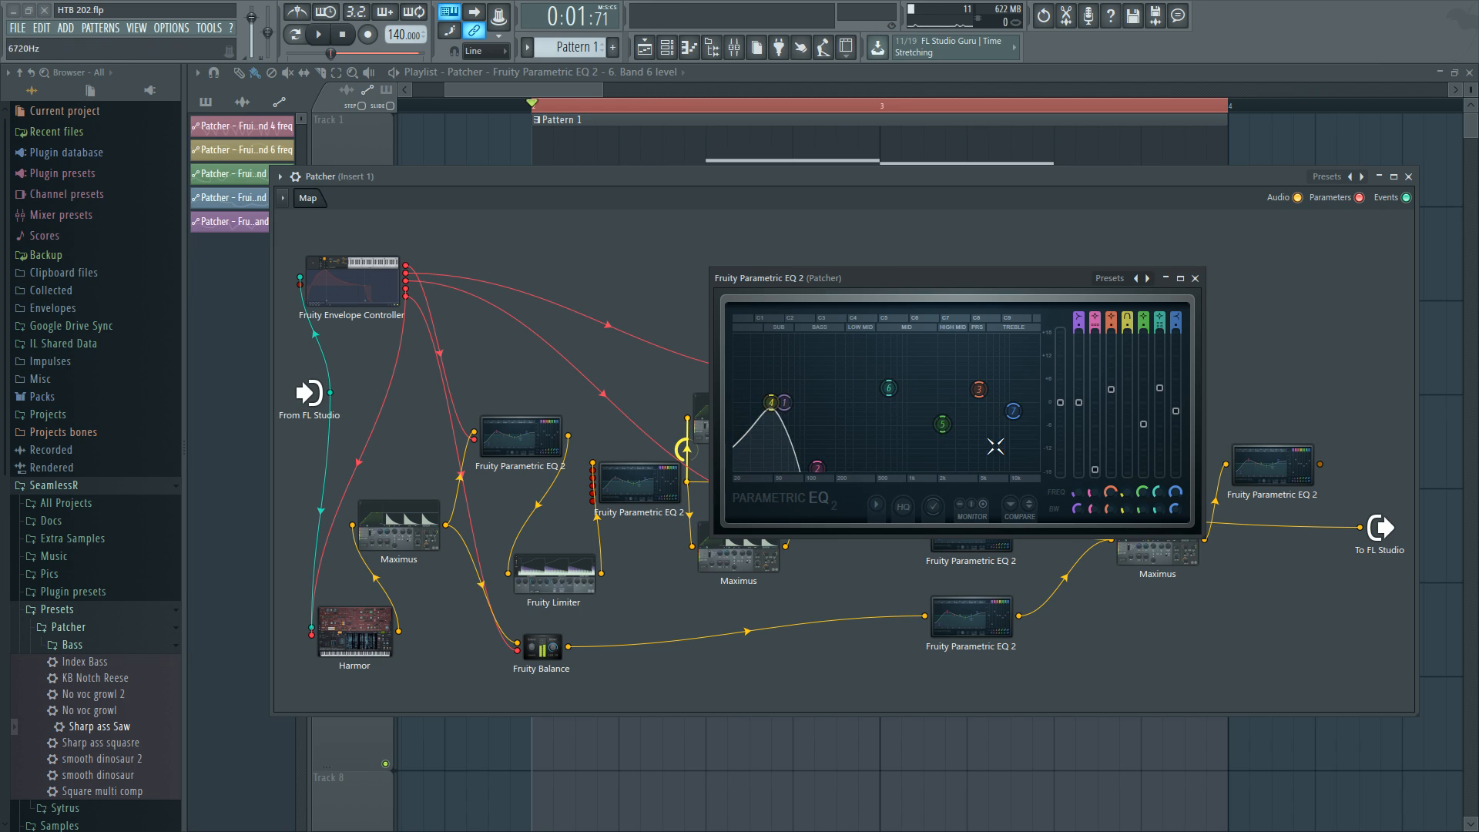
{"action": "left_click", "coordinate": [1194, 278]}
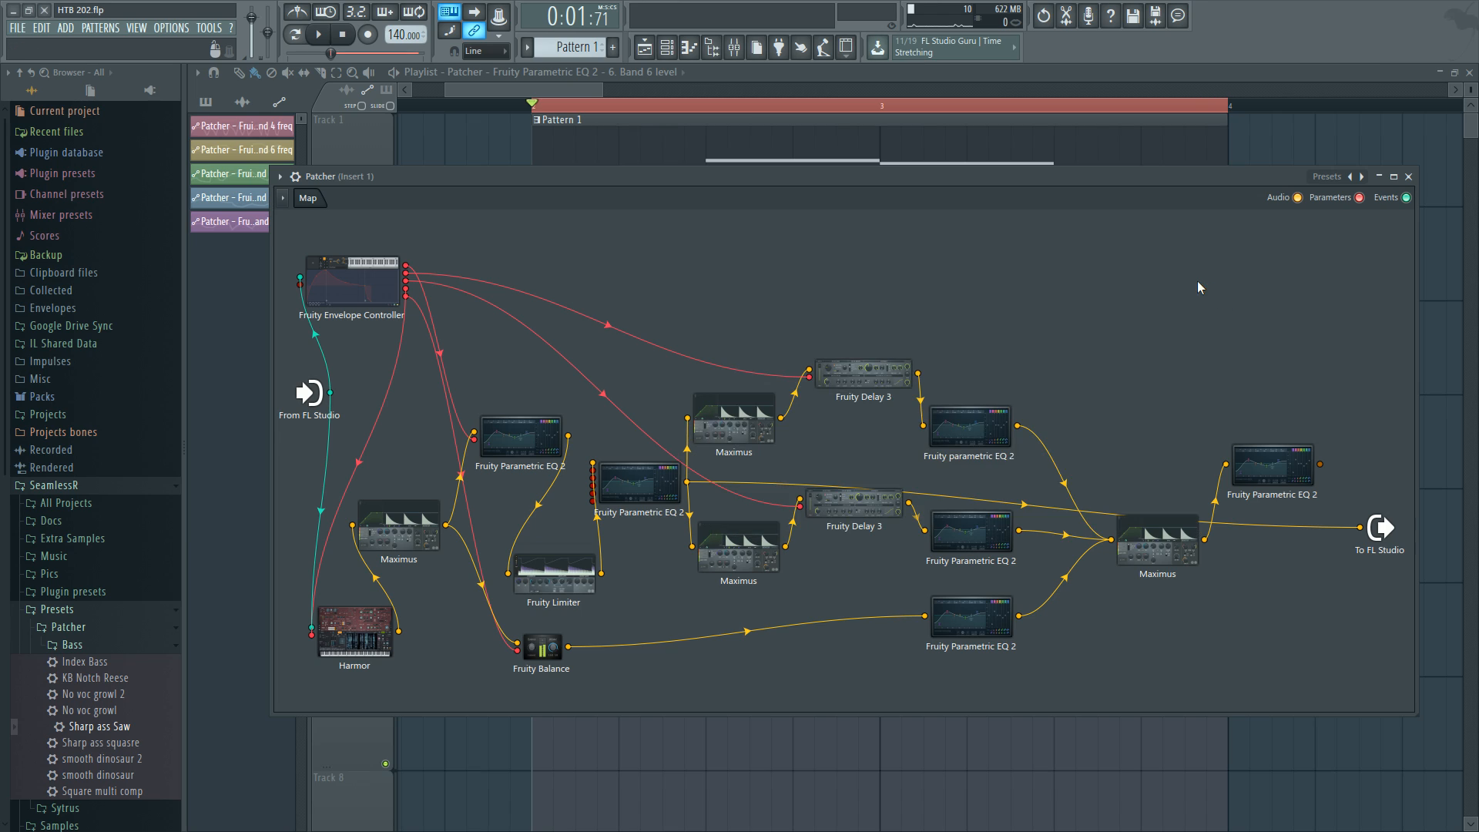
Open the upper Maximus and audition its mid and high bands during playback.
{"action": "left_click", "coordinate": [736, 406]}
{"action": "left_click", "coordinate": [889, 503]}
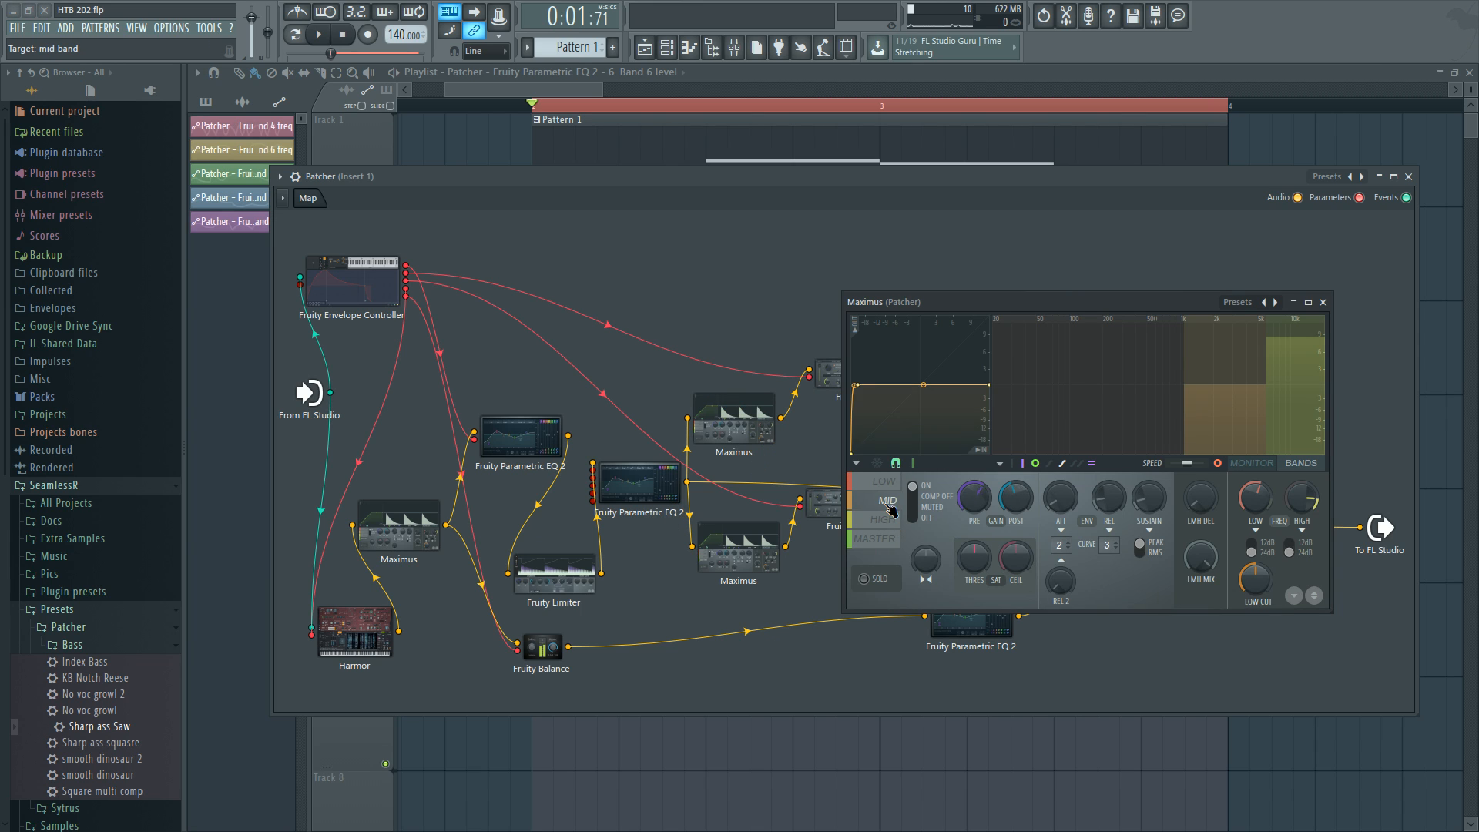
{"action": "left_click", "coordinate": [884, 519]}
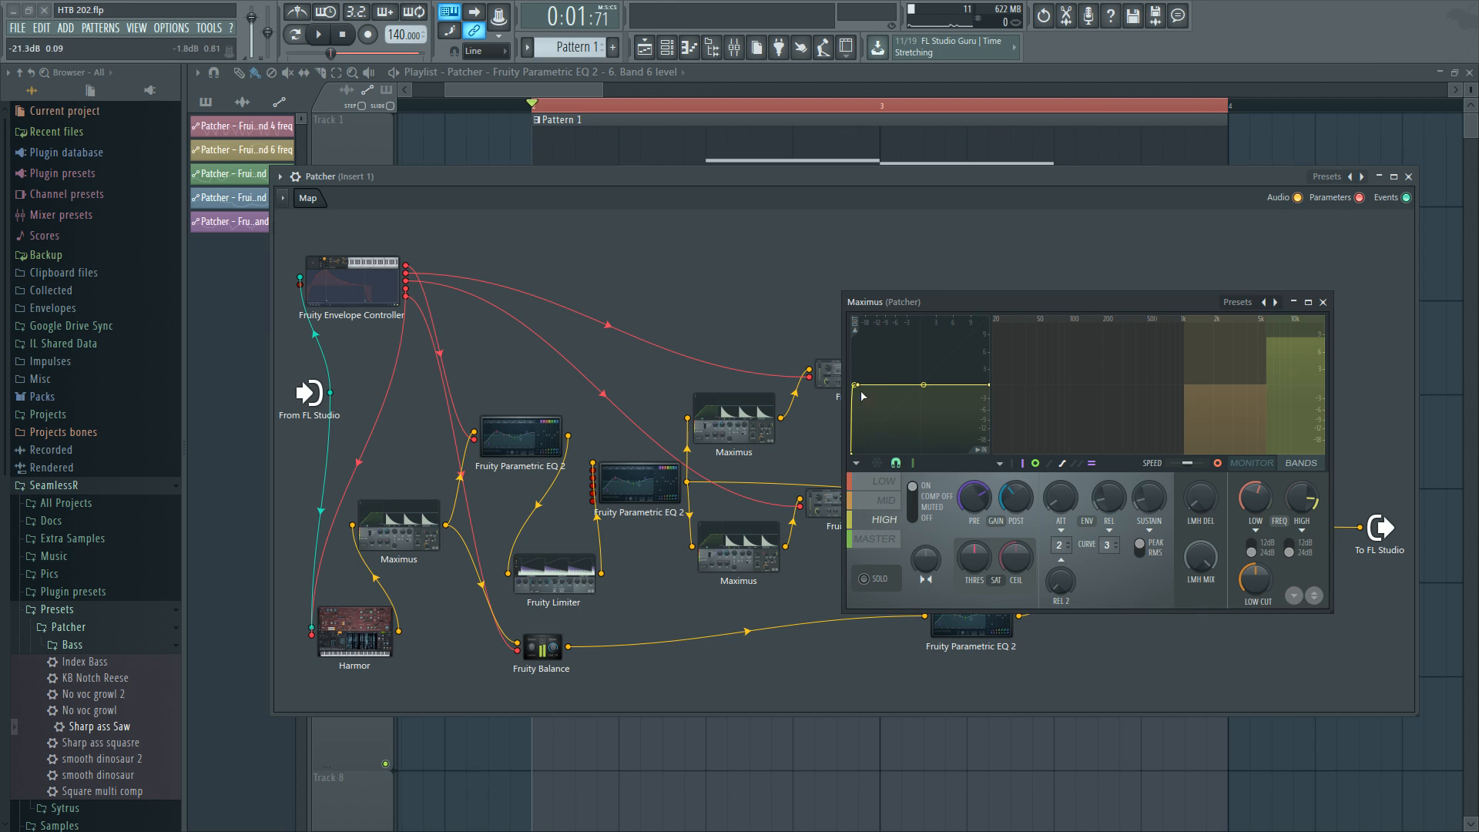
{"action": "left_click", "coordinate": [885, 501]}
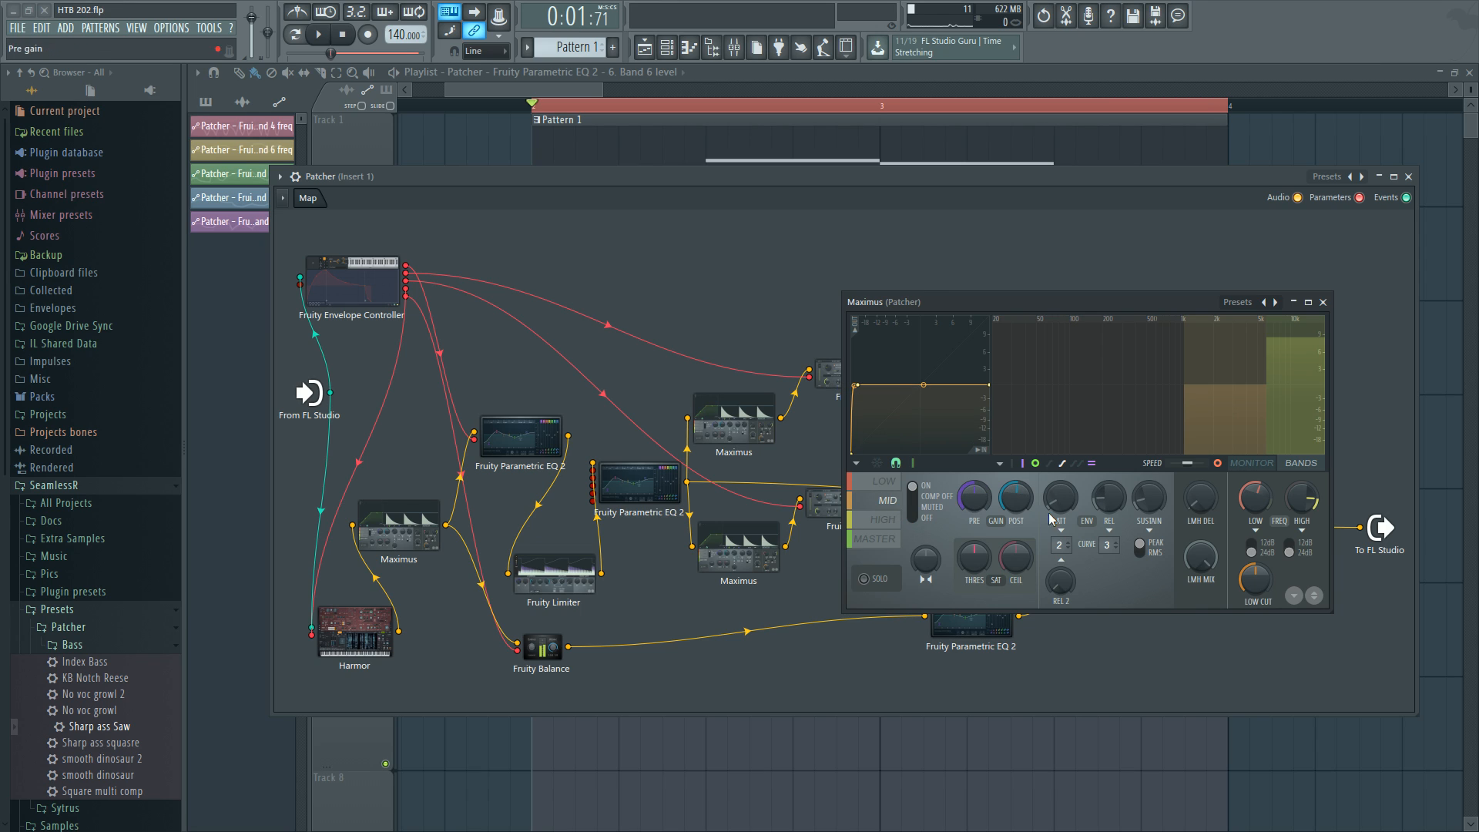
{"action": "left_click", "coordinate": [884, 519]}
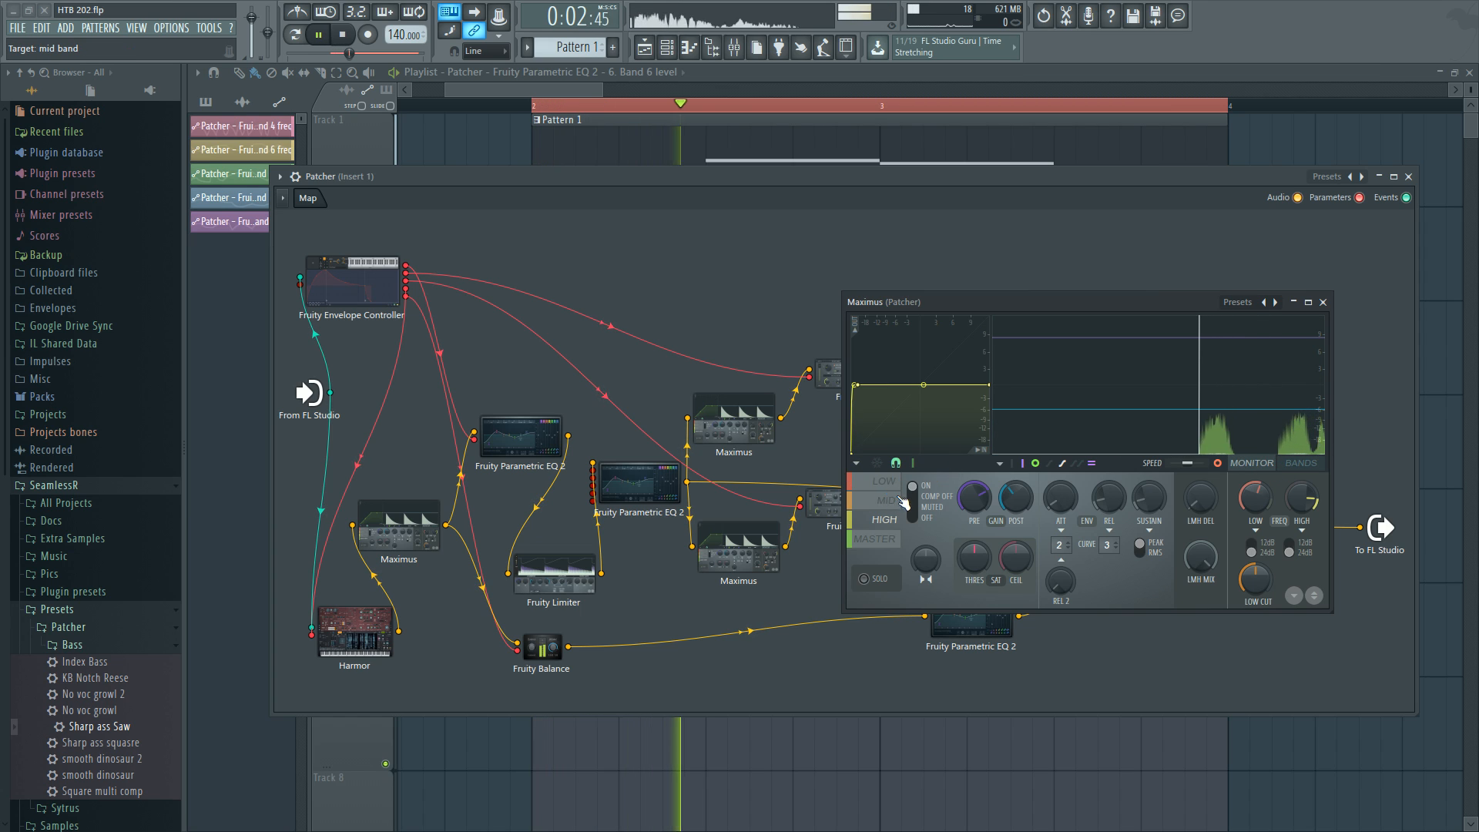
{"action": "left_click", "coordinate": [903, 502]}
{"action": "key", "text": "space"}
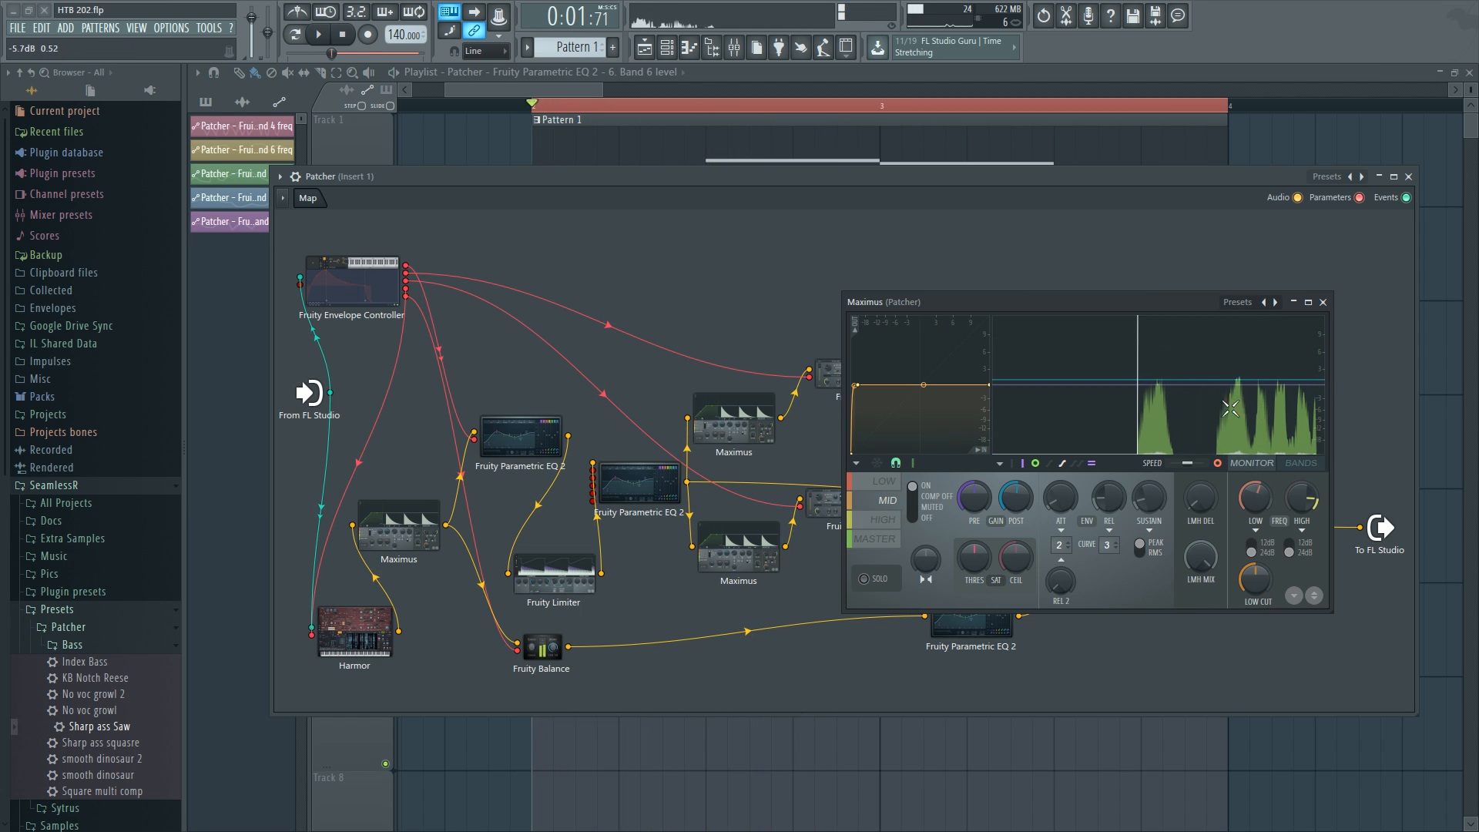
Open the lower Maximus and audition its low, mid, high and master bands during playback.
{"action": "left_click", "coordinate": [758, 549]}
{"action": "left_click", "coordinate": [861, 606]}
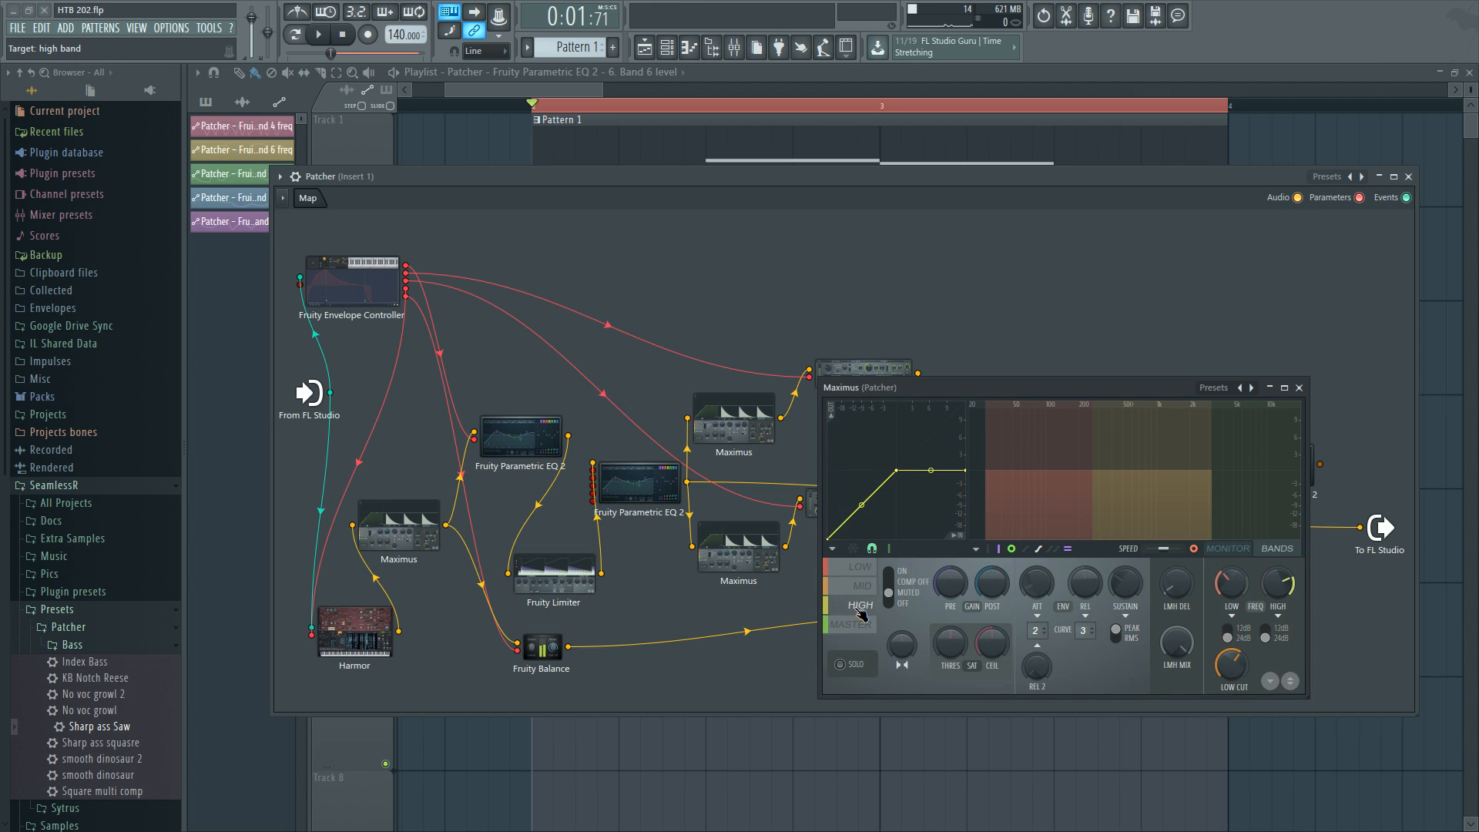
{"action": "left_click", "coordinate": [860, 566]}
{"action": "left_click", "coordinate": [858, 586]}
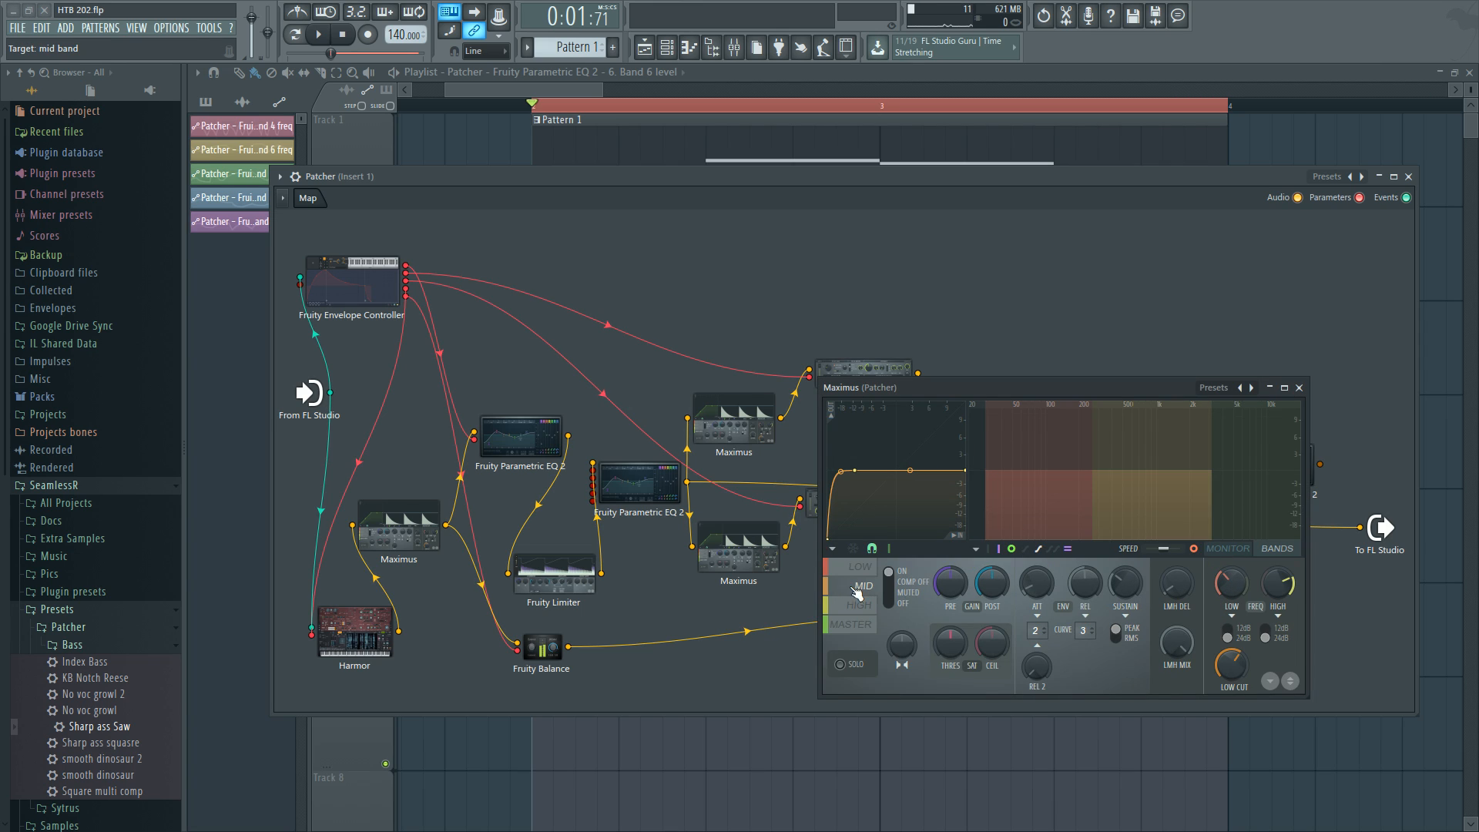
{"action": "left_click", "coordinate": [1278, 551]}
{"action": "left_click", "coordinate": [861, 605]}
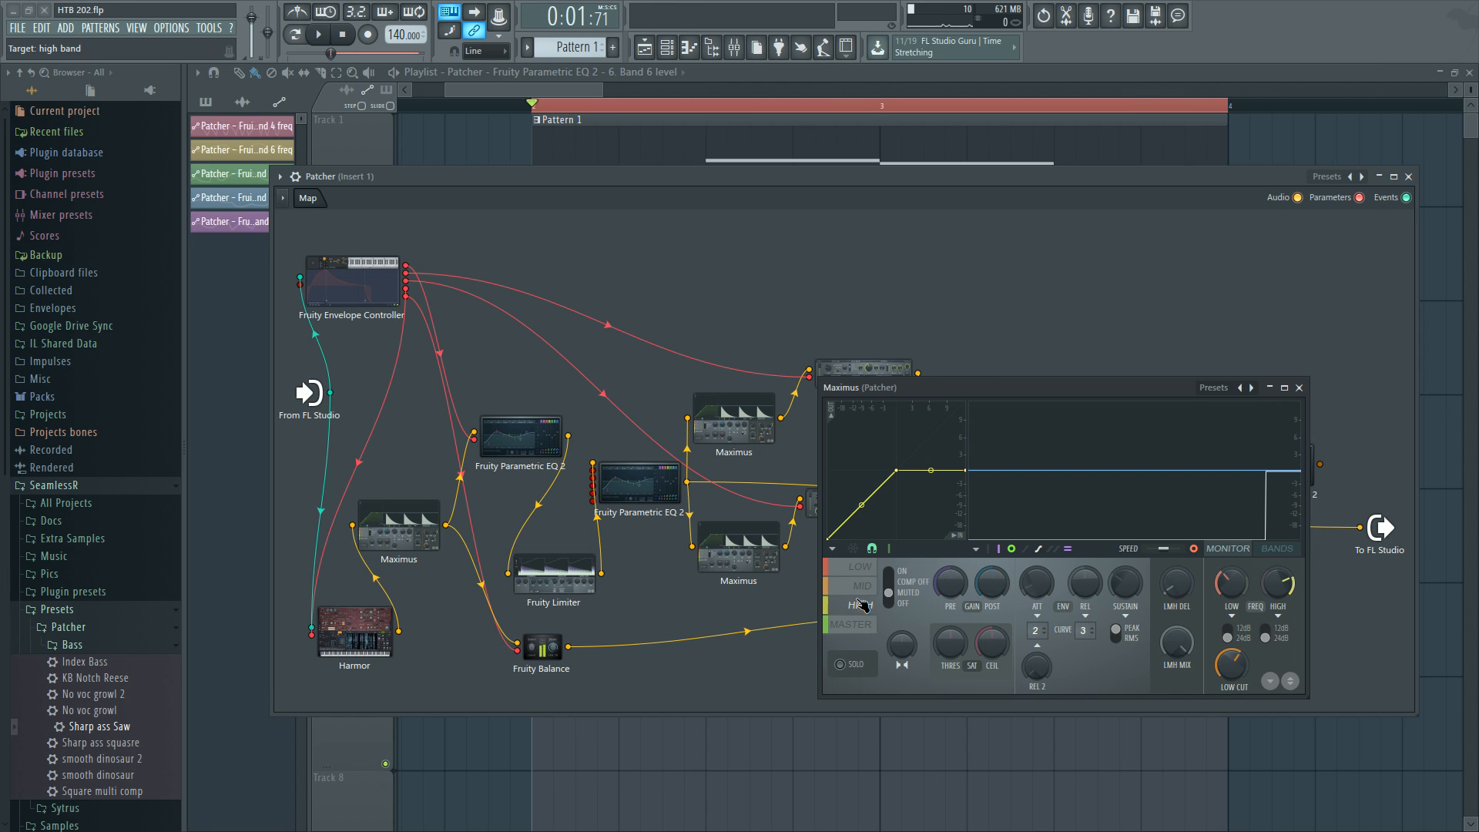
{"action": "left_click", "coordinate": [858, 624]}
{"action": "key", "text": "space"}
{"action": "left_click", "coordinate": [861, 568]}
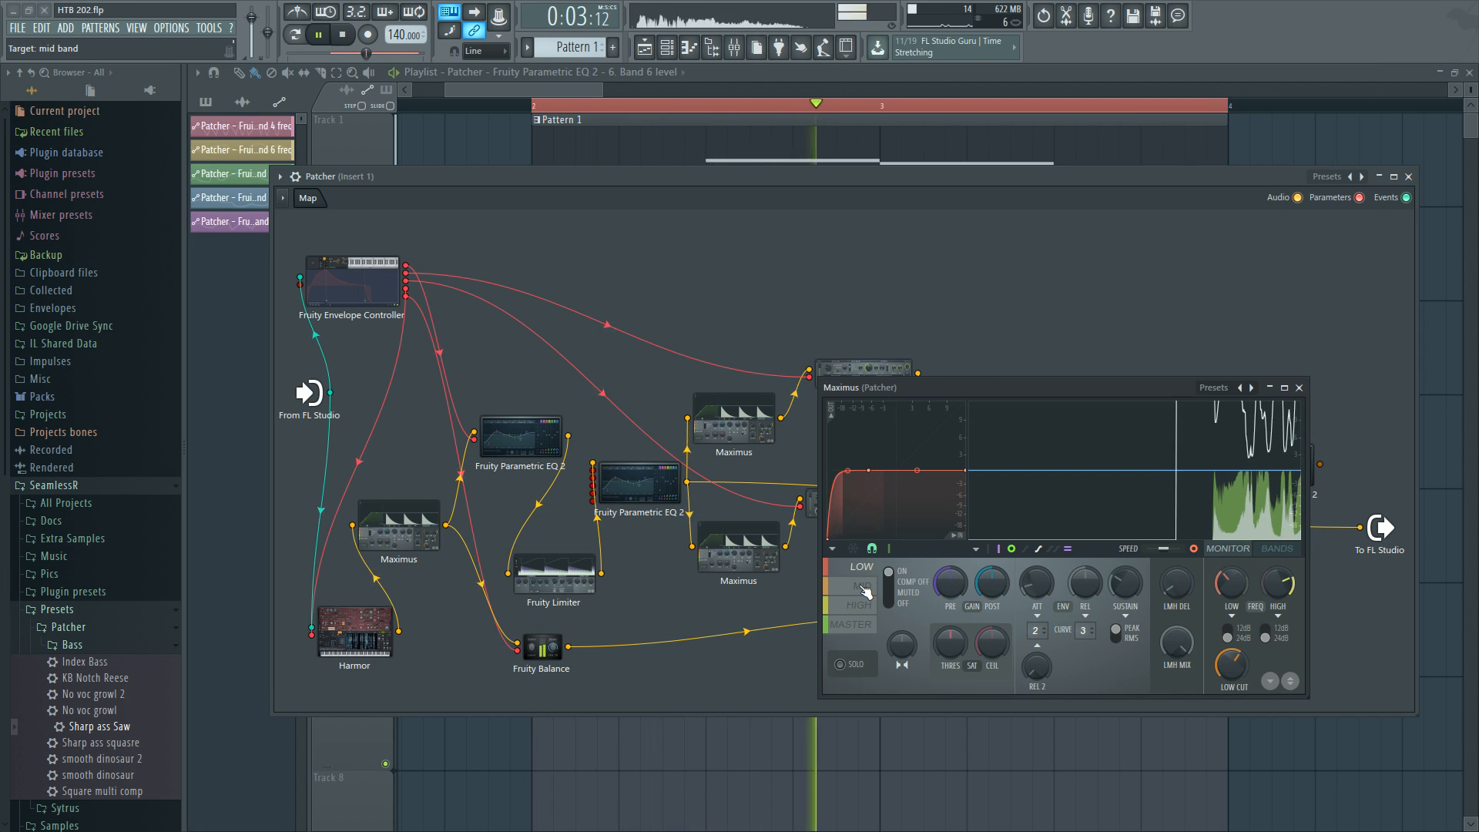
{"action": "key", "text": "space"}
{"action": "left_click", "coordinate": [1192, 499]}
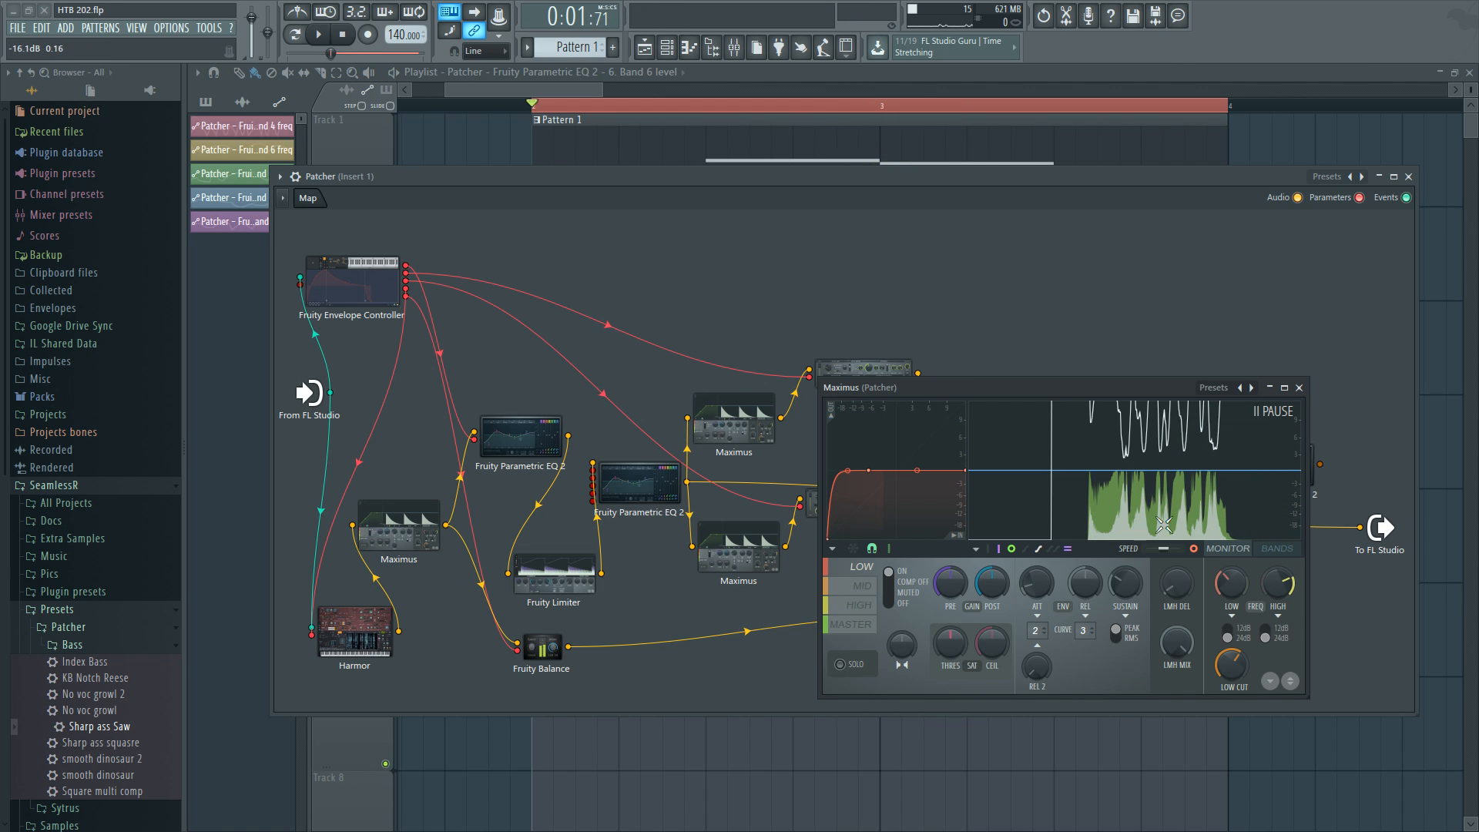
{"action": "left_click", "coordinate": [844, 593]}
{"action": "key", "text": "space"}
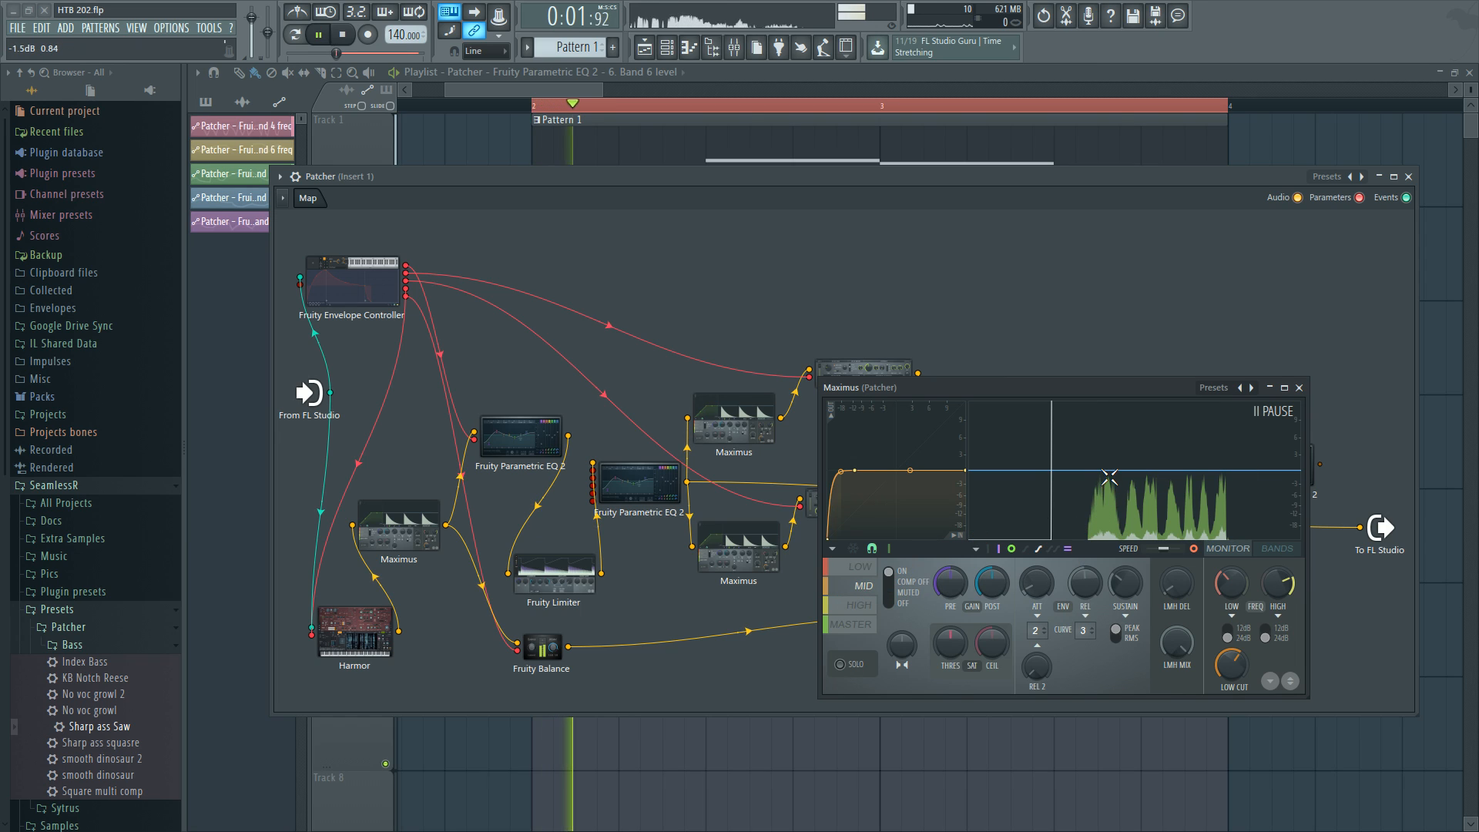
Close the lower Maximus, route both Maximus outputs straight to the Patcher output instead of the previous chain, and audition playback.
{"action": "key", "text": "space"}
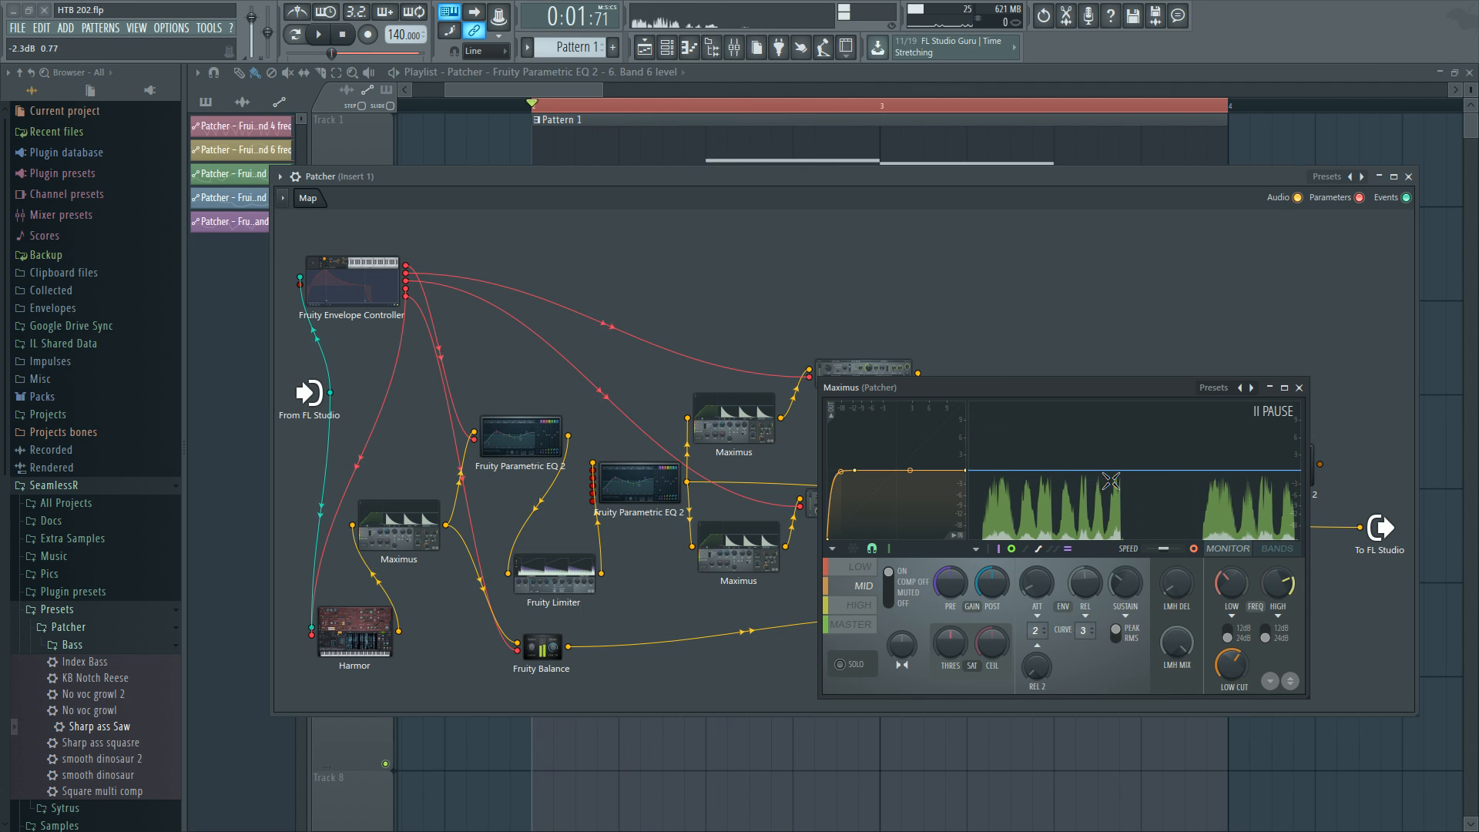
{"action": "left_click", "coordinate": [854, 625]}
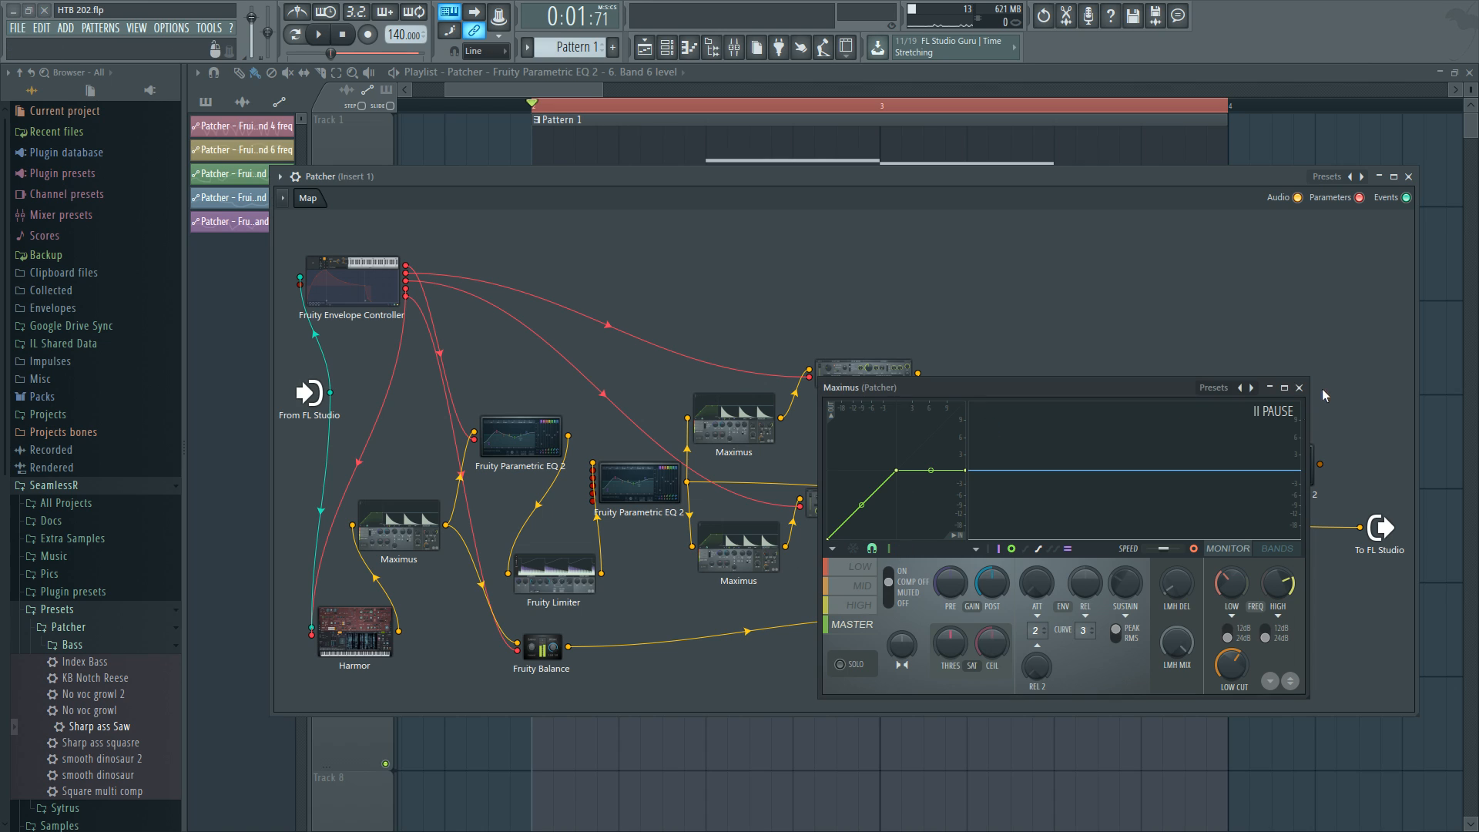
{"action": "left_click", "coordinate": [1298, 387]}
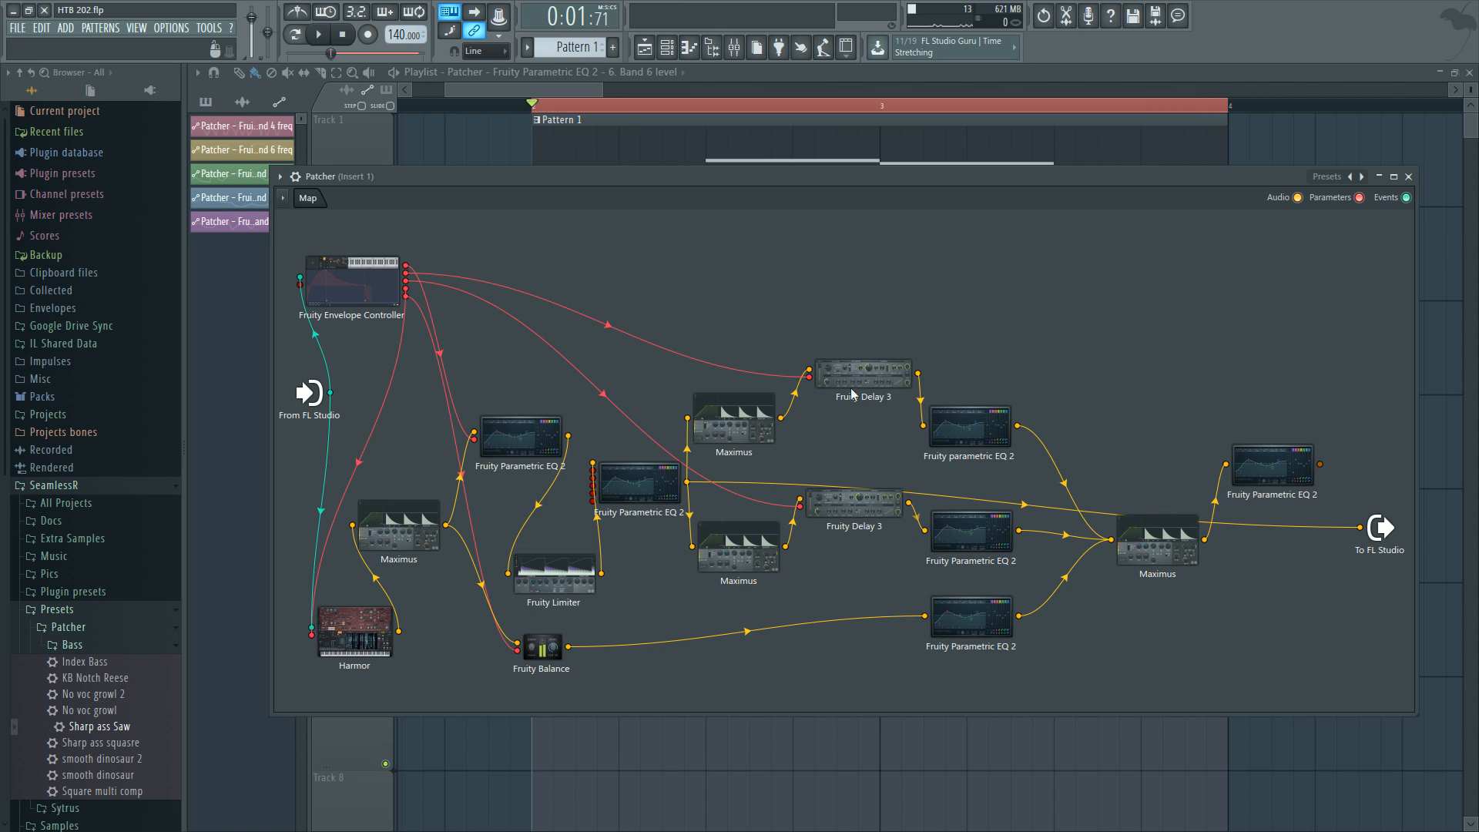
{"action": "left_click_drag", "start_coordinate": [1359, 527], "coordinate": [1156, 680]}
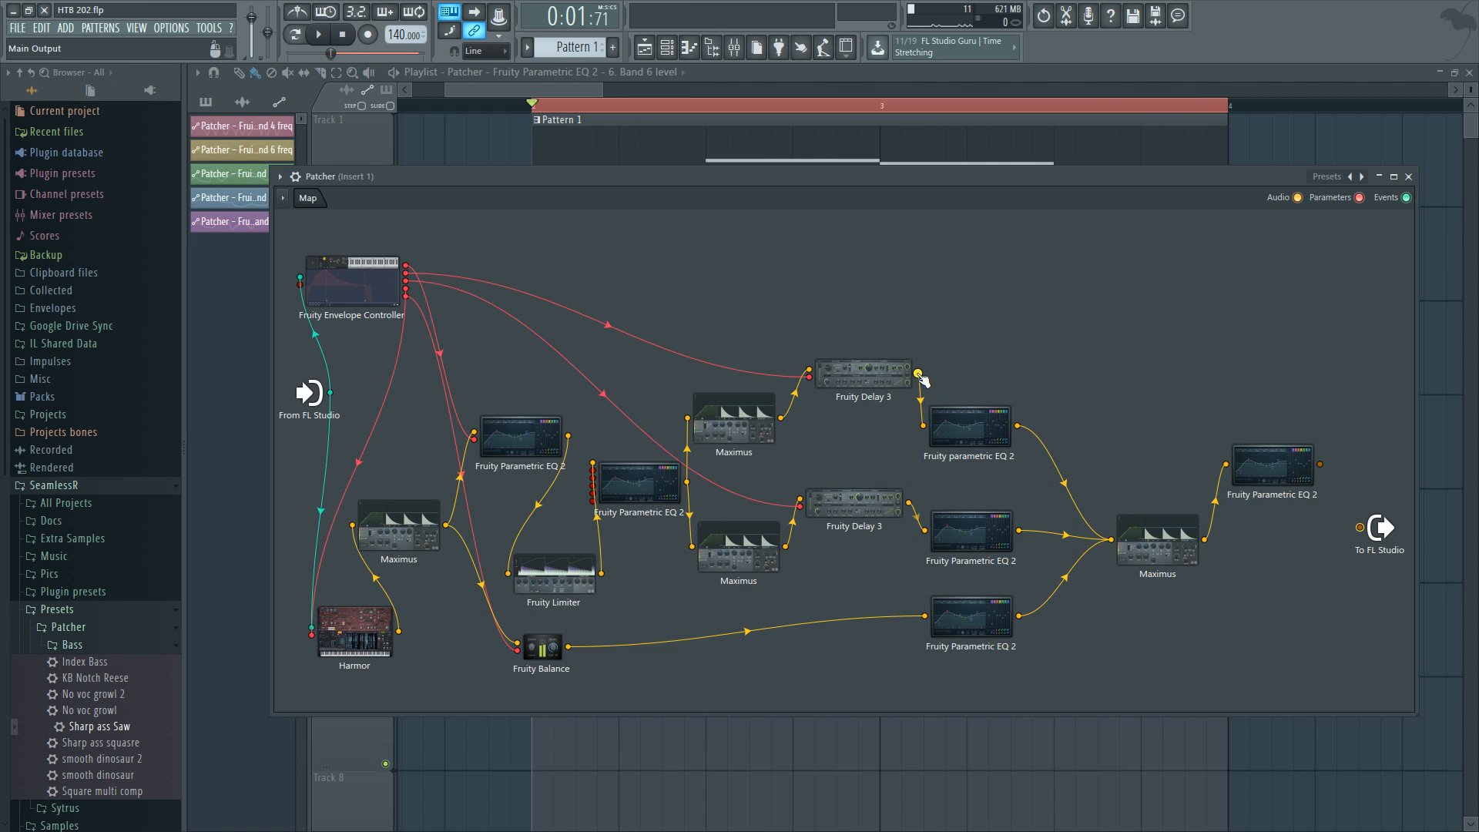
{"action": "left_click_drag", "start_coordinate": [781, 420], "coordinate": [1360, 527]}
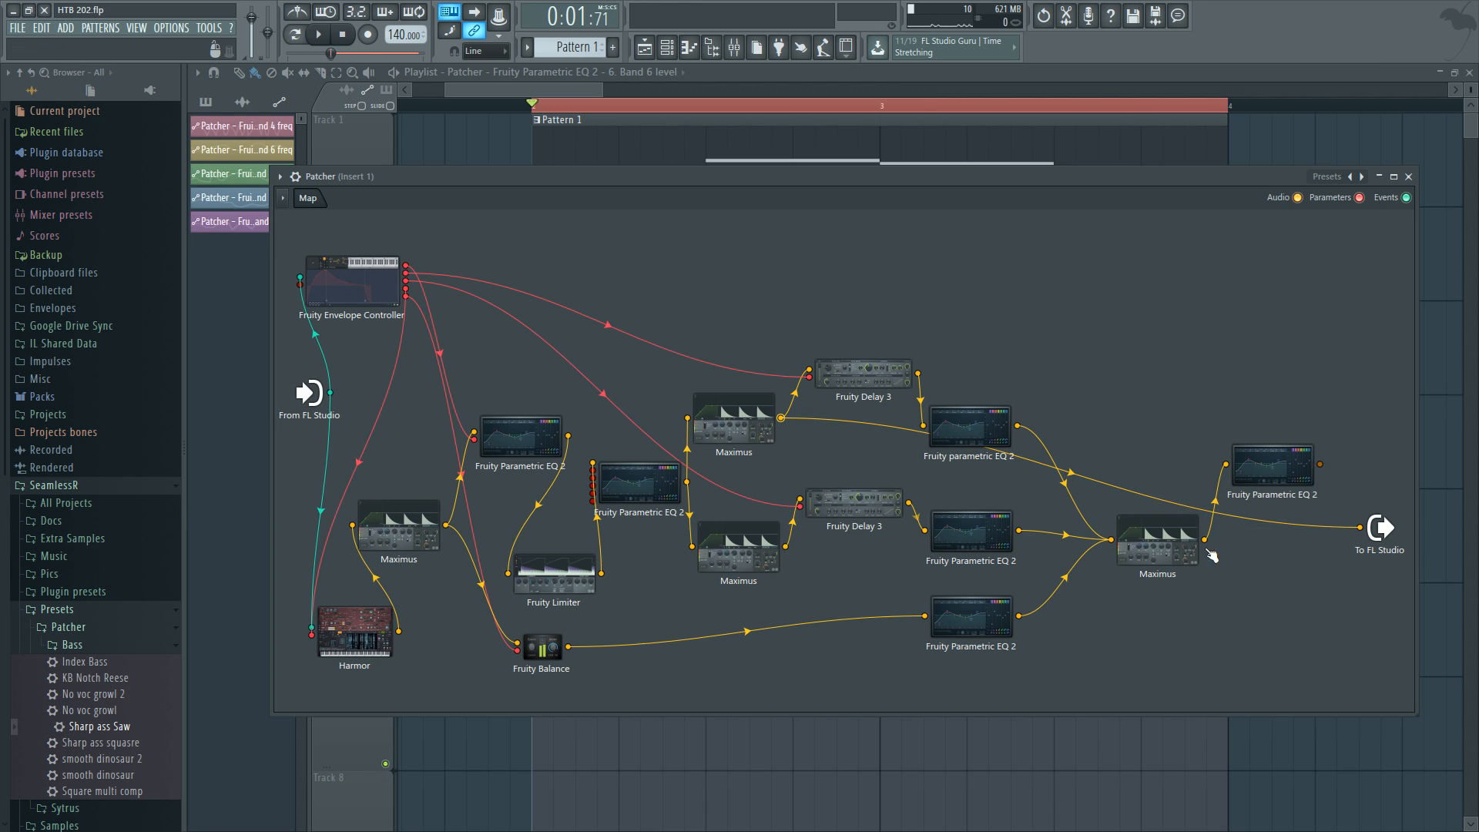
{"action": "left_click_drag", "start_coordinate": [785, 546], "coordinate": [1360, 528]}
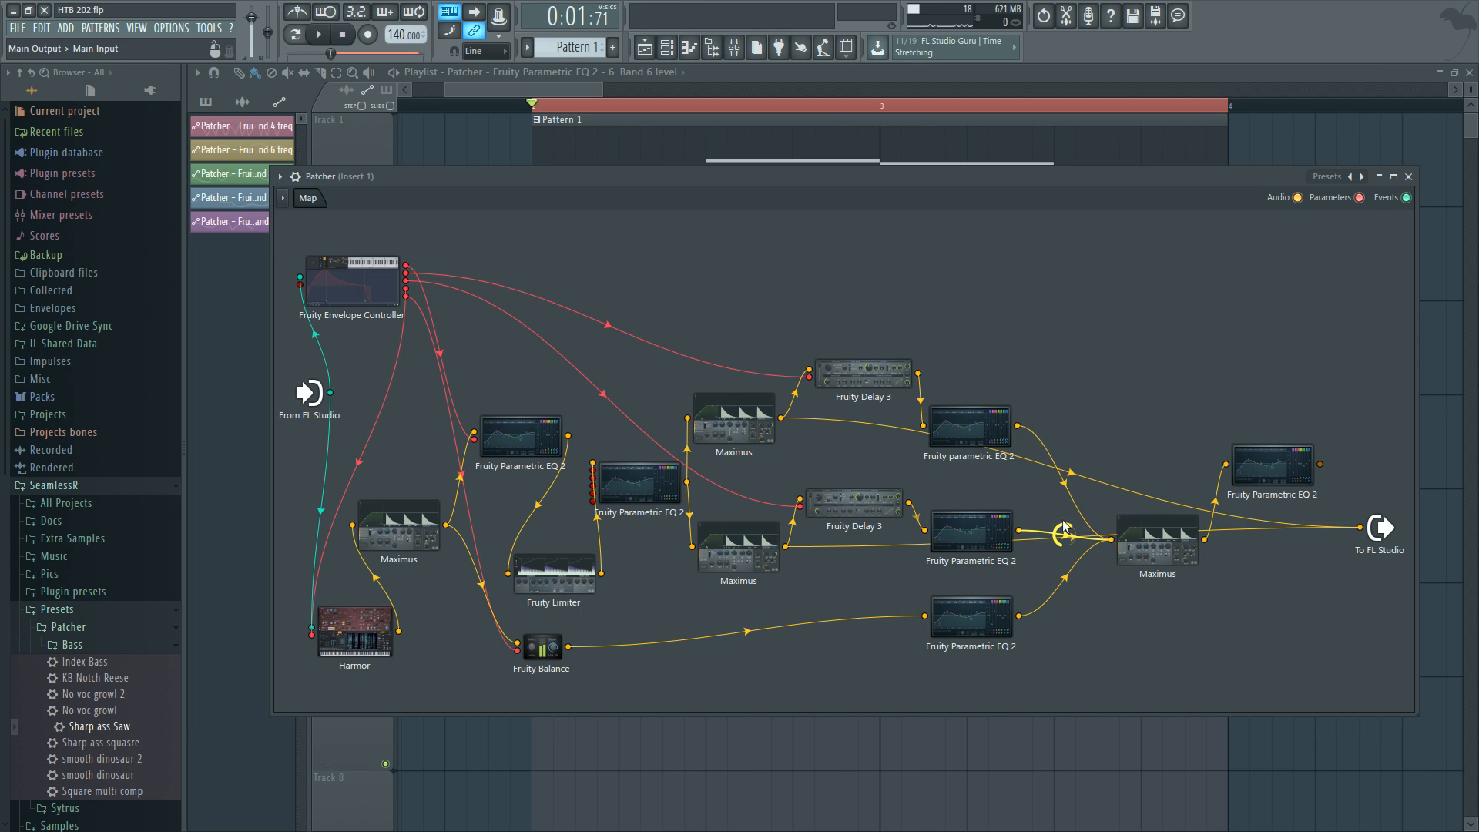
{"action": "key", "text": "space"}
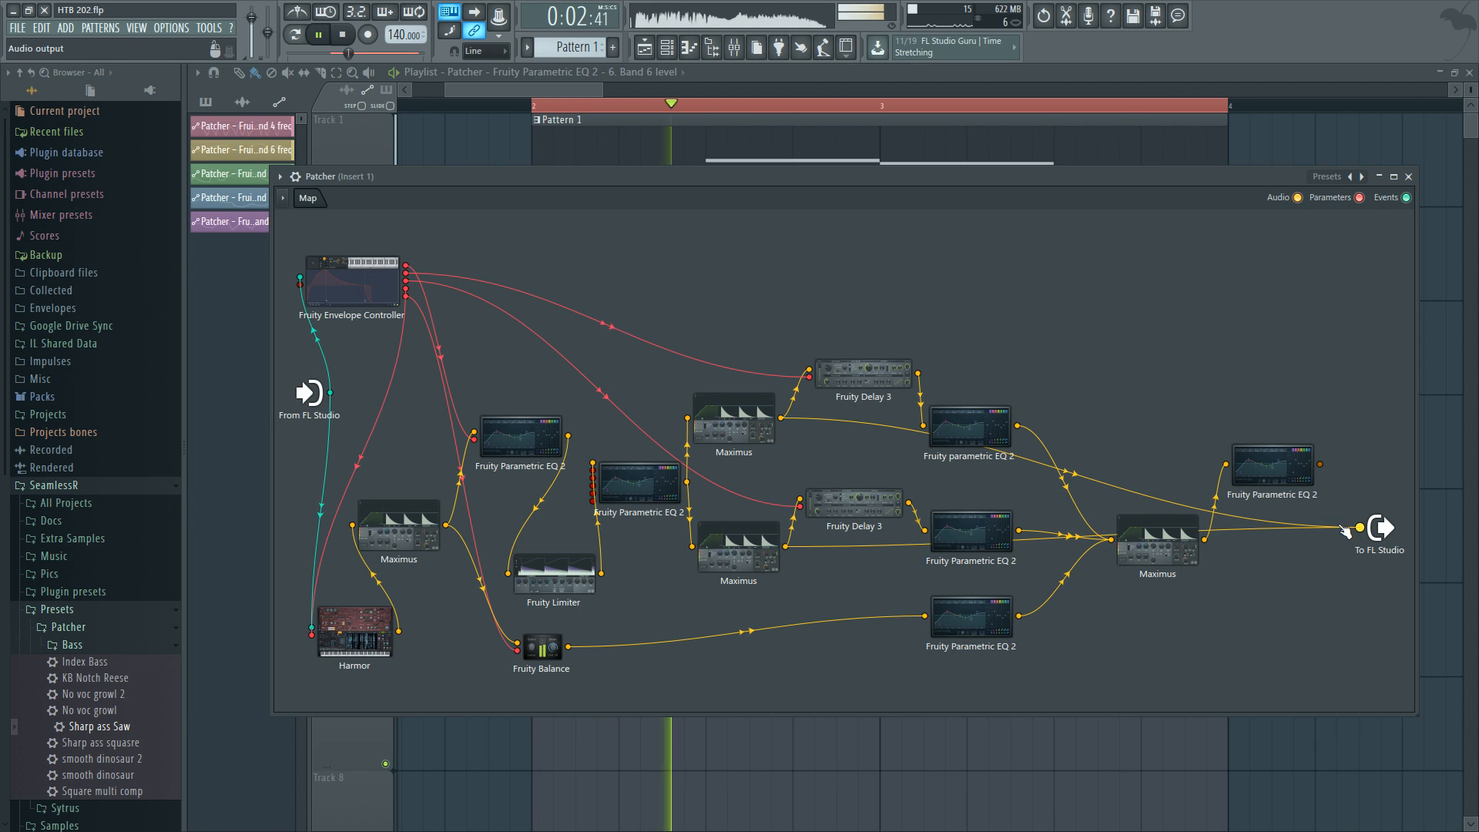
{"action": "key", "text": "space"}
Disconnect the Maximus outputs and connect the upper Fruity Delay 3 output to the Patcher output, auditioning playback.
{"action": "left_click_drag", "start_coordinate": [1360, 530], "coordinate": [1063, 552]}
{"action": "key", "text": "space"}
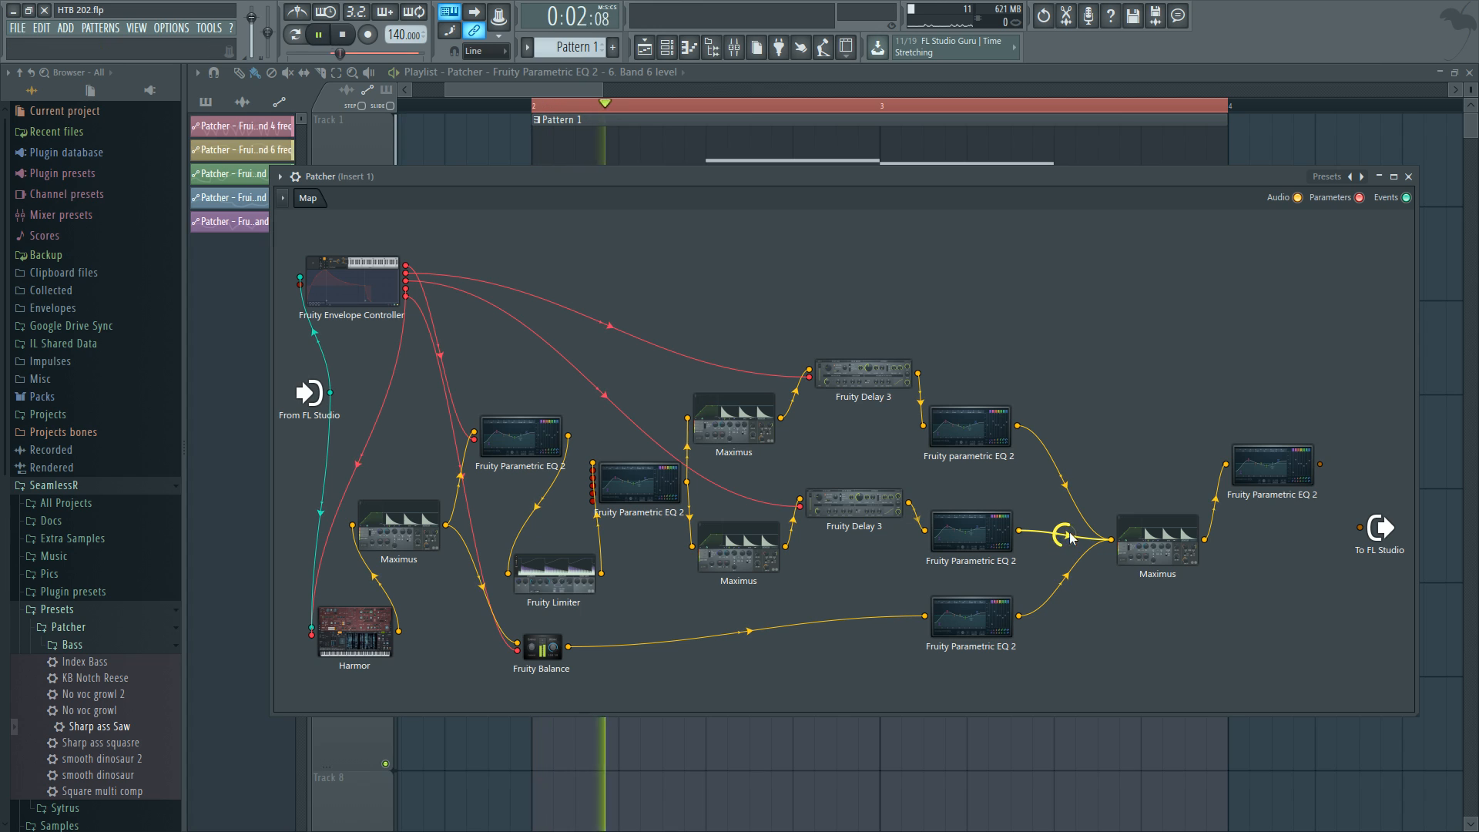
{"action": "key", "text": "space"}
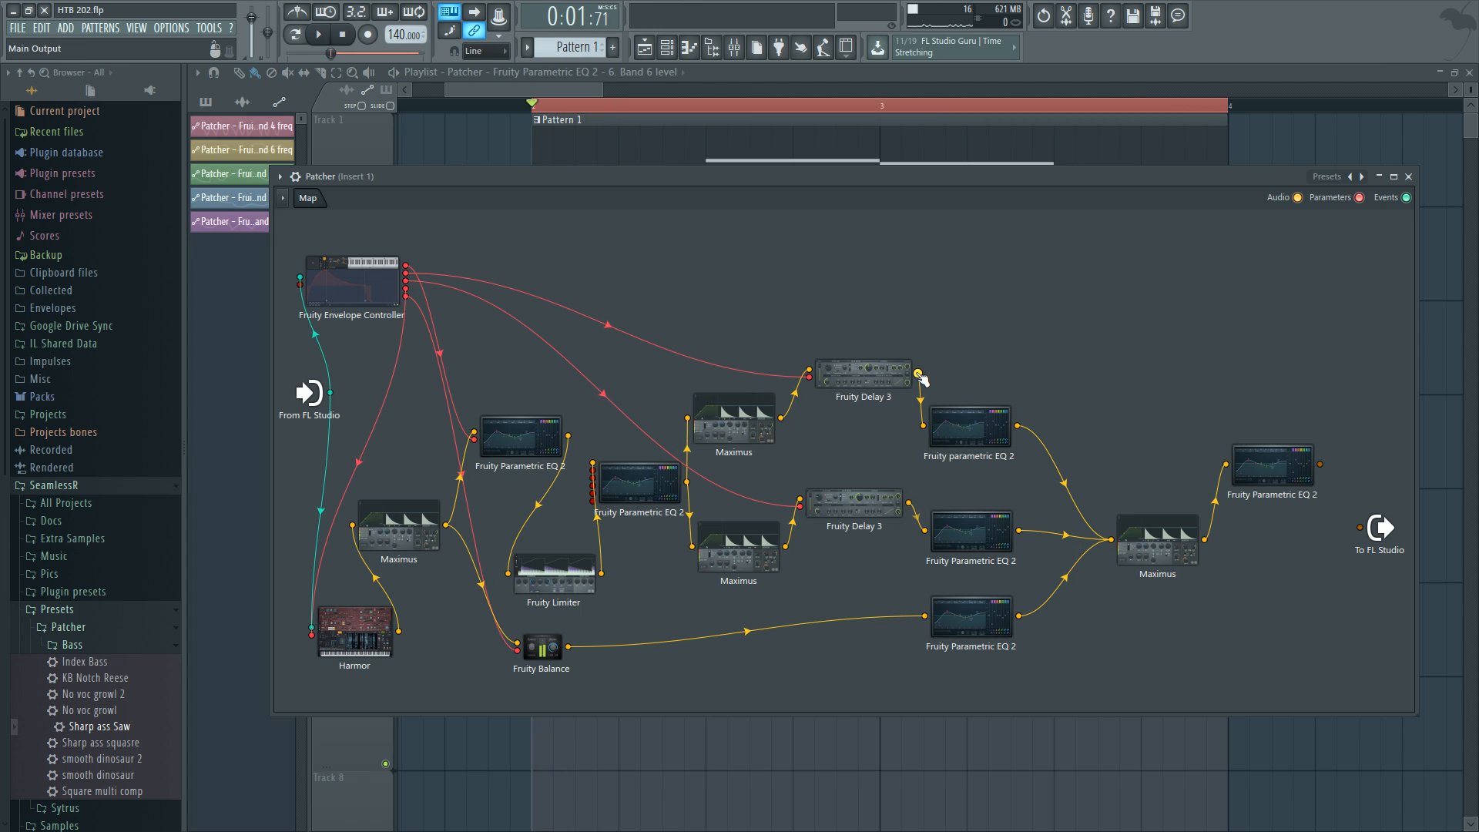
{"action": "left_click_drag", "start_coordinate": [919, 375], "coordinate": [1361, 528]}
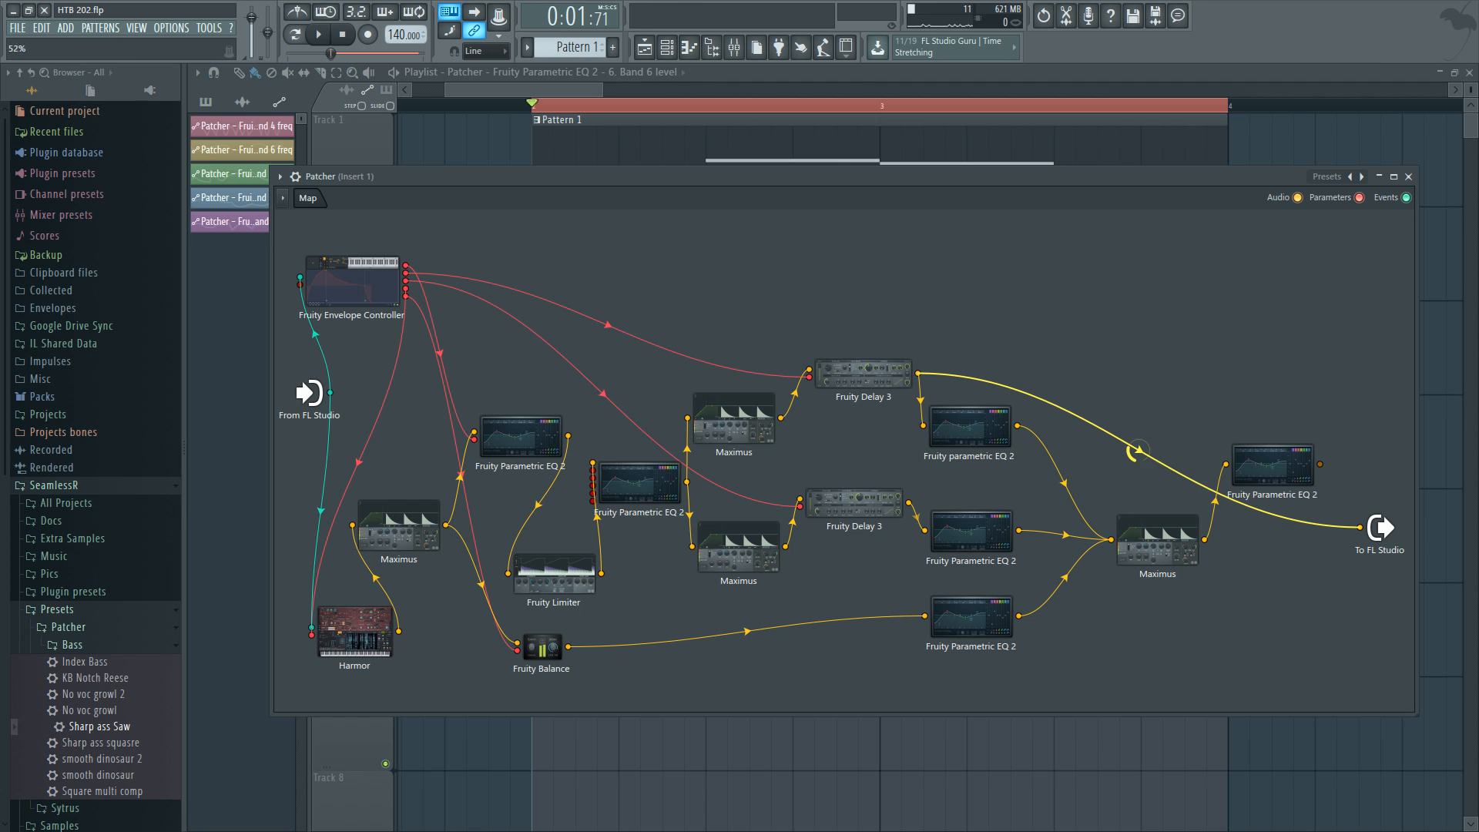
{"action": "key", "text": "space"}
{"action": "left_click_drag", "start_coordinate": [1138, 451], "coordinate": [1138, 466]}
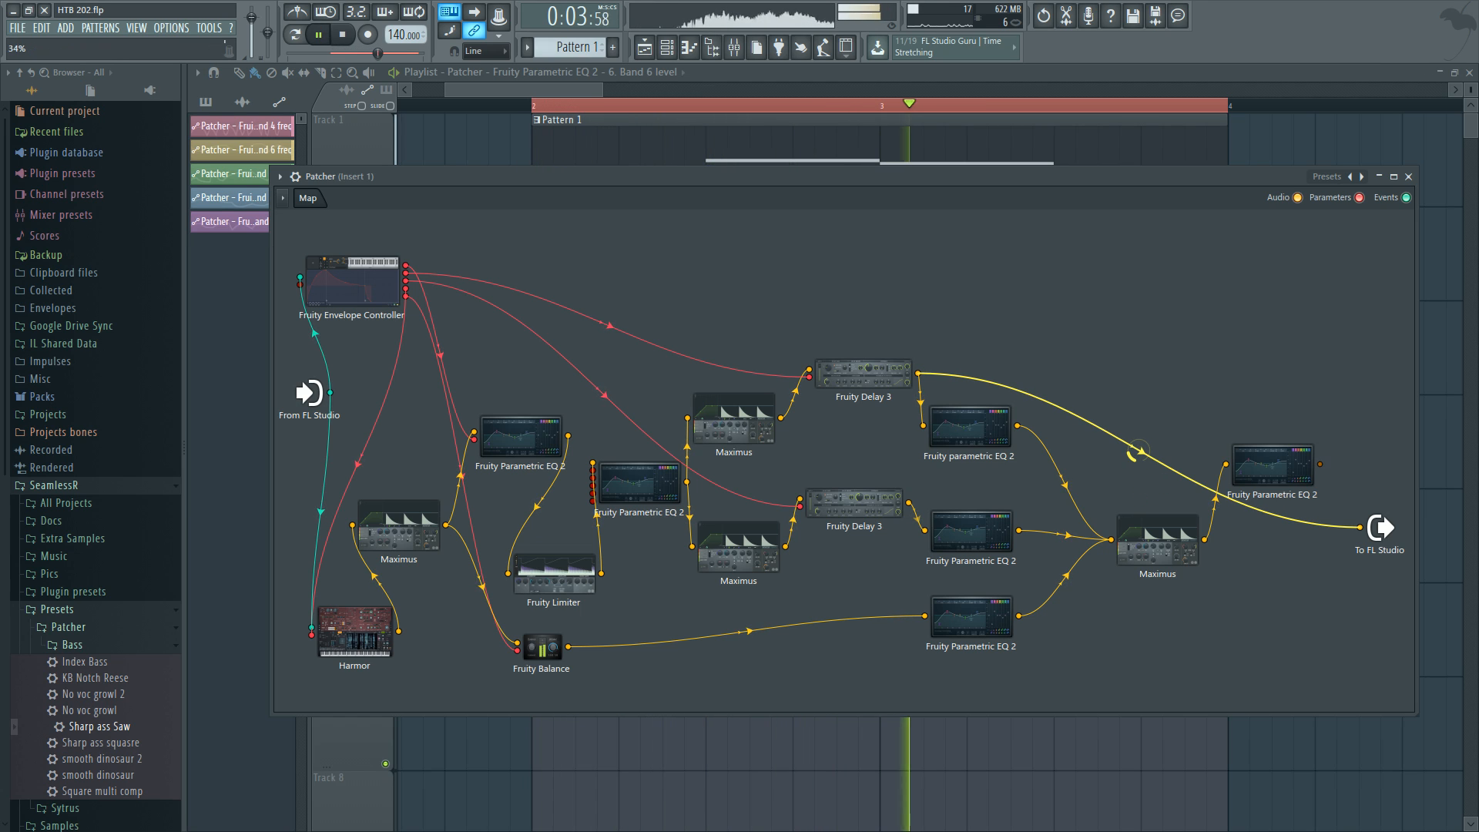
{"action": "key", "text": "space"}
Open the upper Fruity Delay 3, audition its sound during playback, and close it.
{"action": "left_click", "coordinate": [863, 371]}
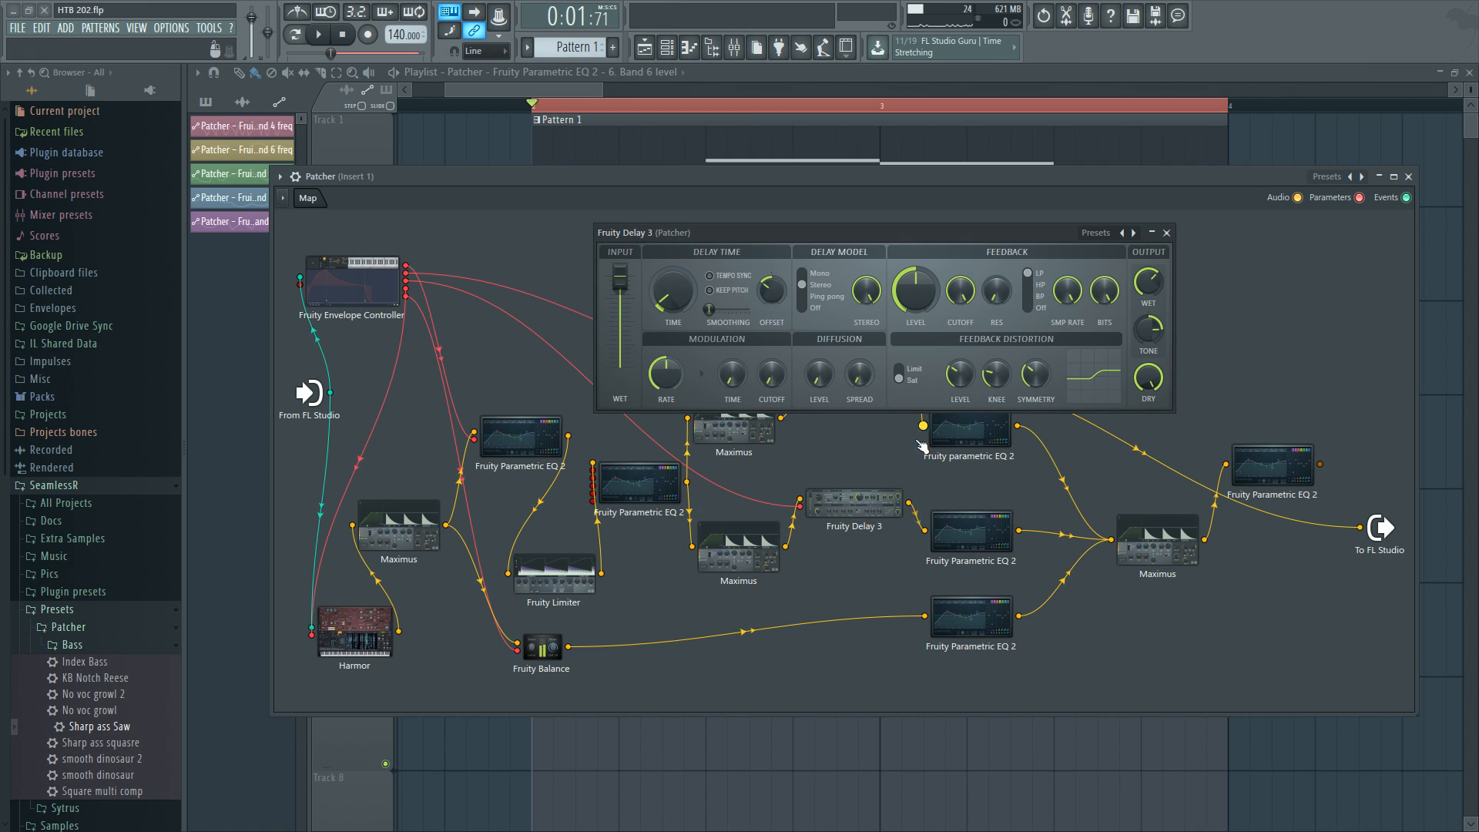
{"action": "key", "text": "space"}
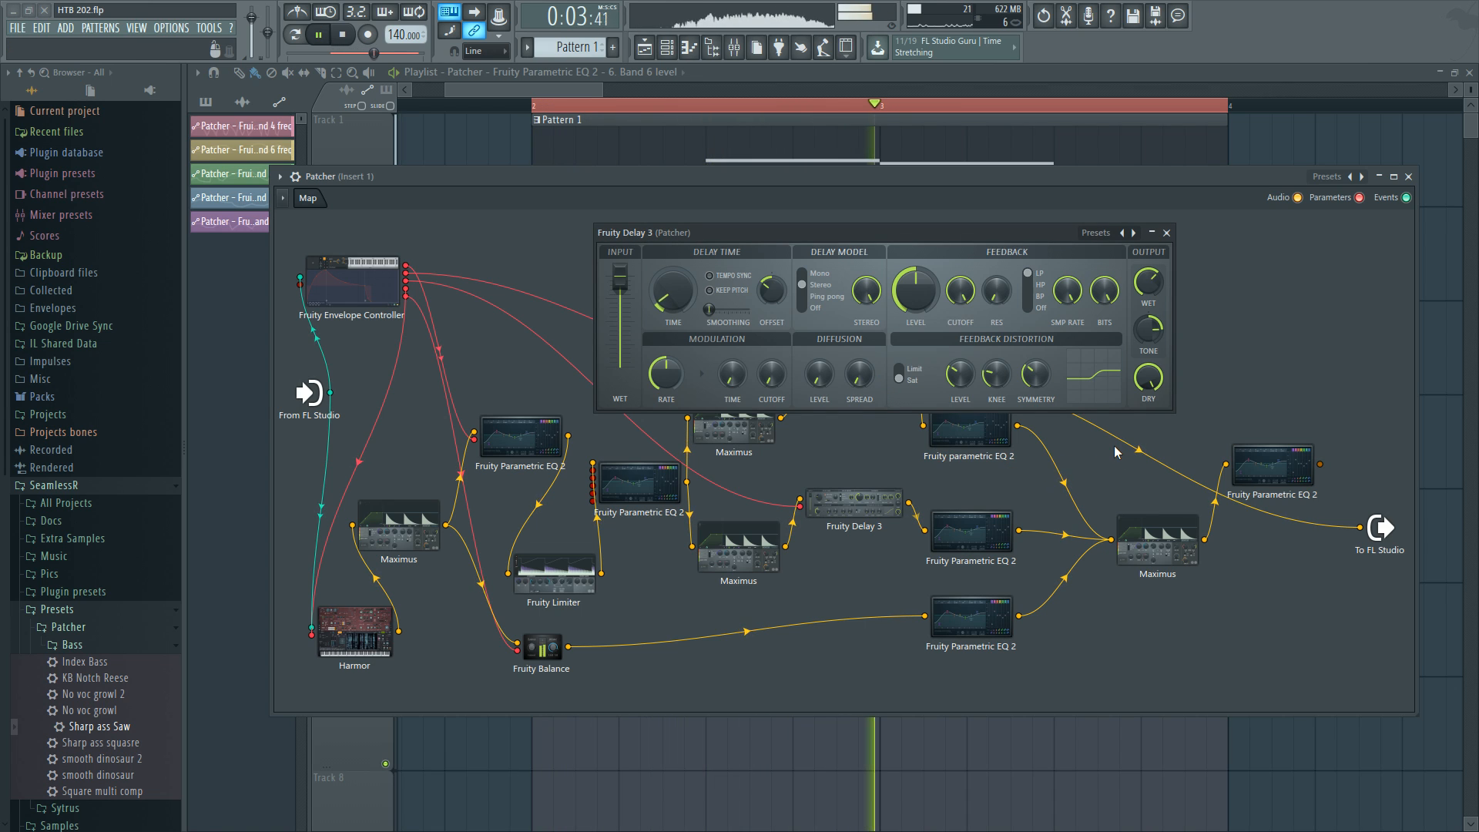
{"action": "key", "text": "space"}
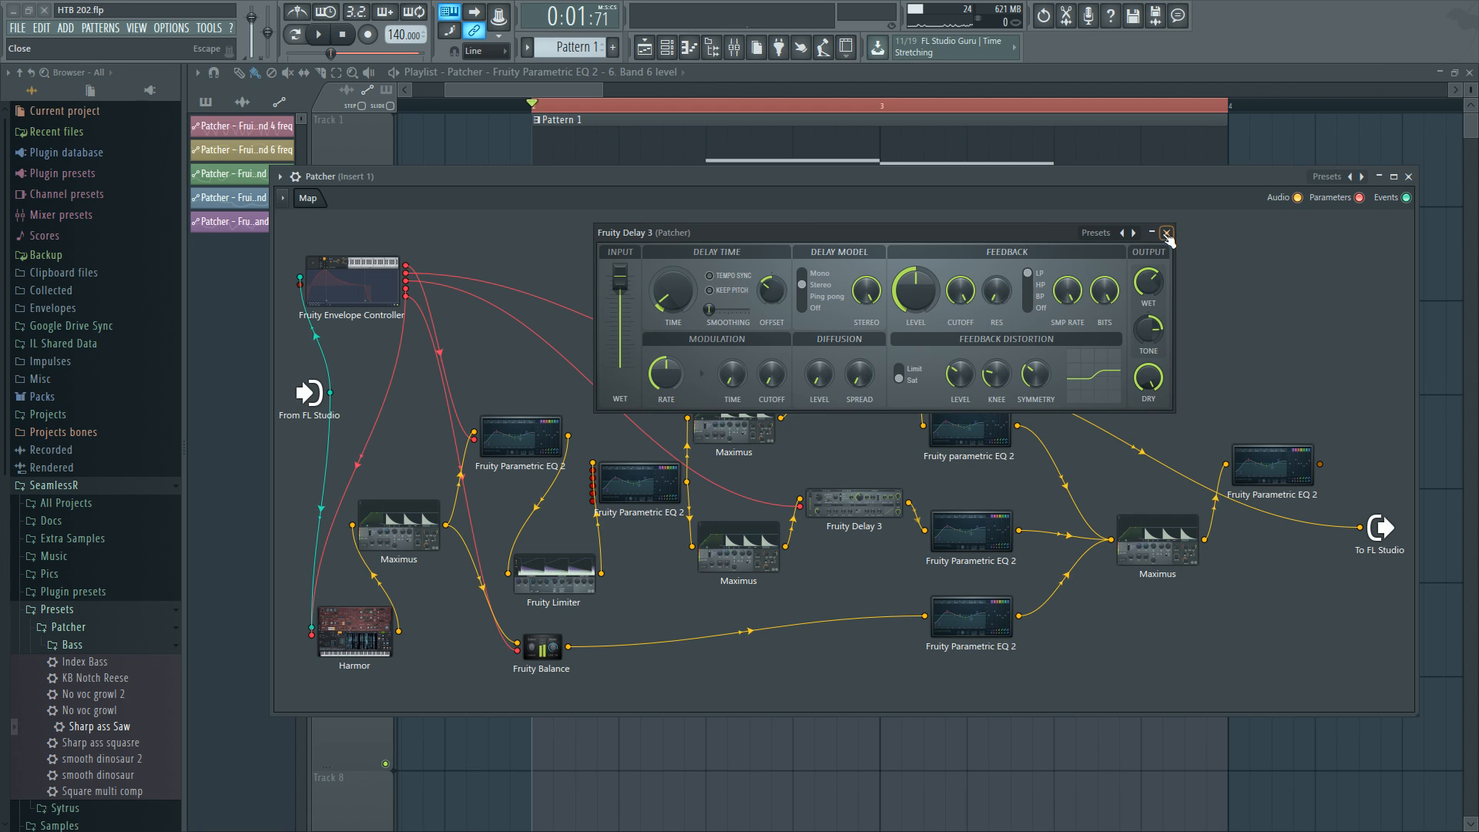
{"action": "left_click", "coordinate": [1167, 232]}
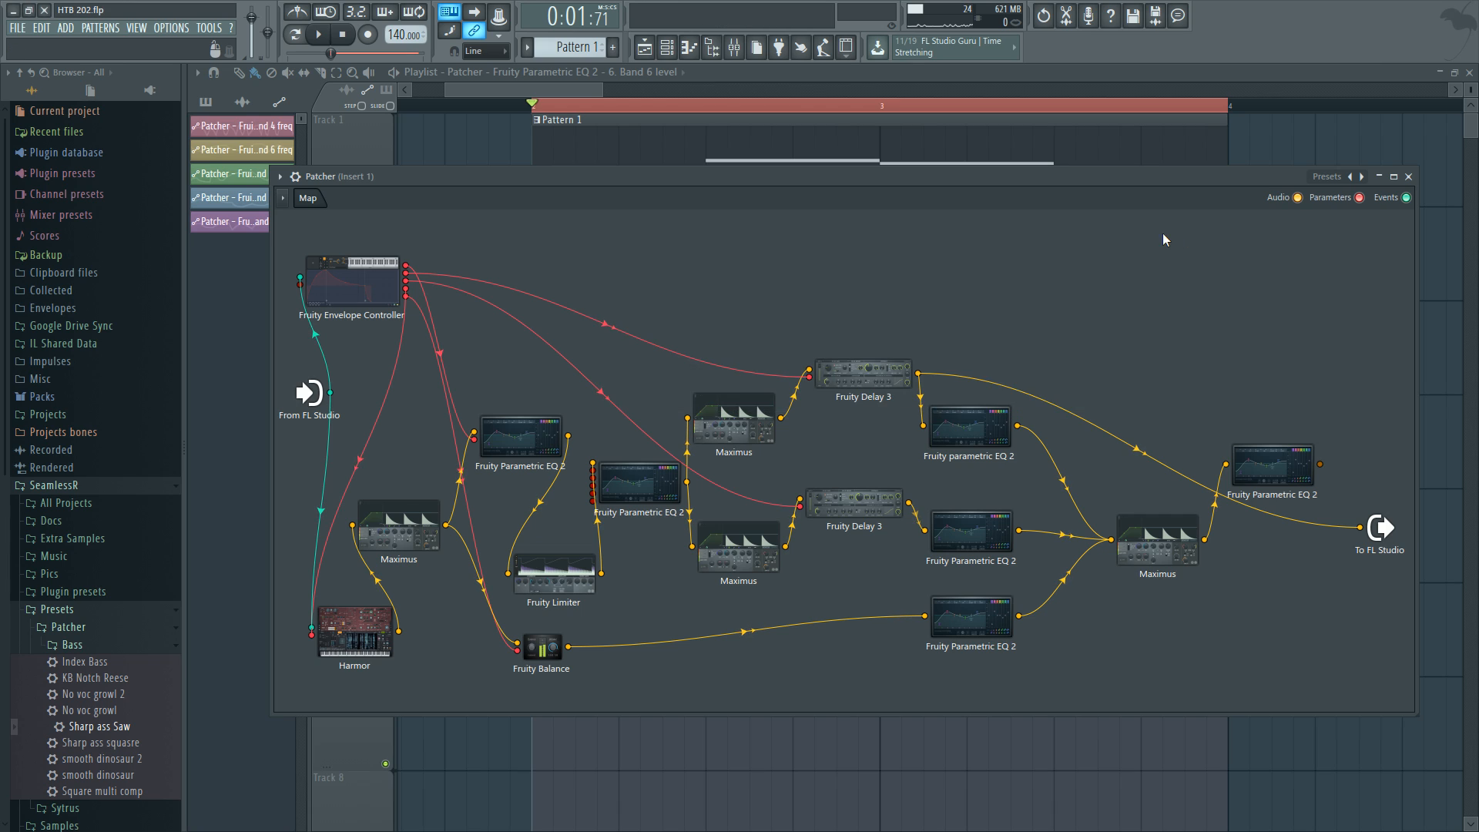
Reopen the upper Fruity Delay 3 and reposition its window to inspect its delay settings.
{"action": "left_click", "coordinate": [778, 410]}
{"action": "left_click", "coordinate": [1325, 304]}
{"action": "left_click", "coordinate": [871, 379]}
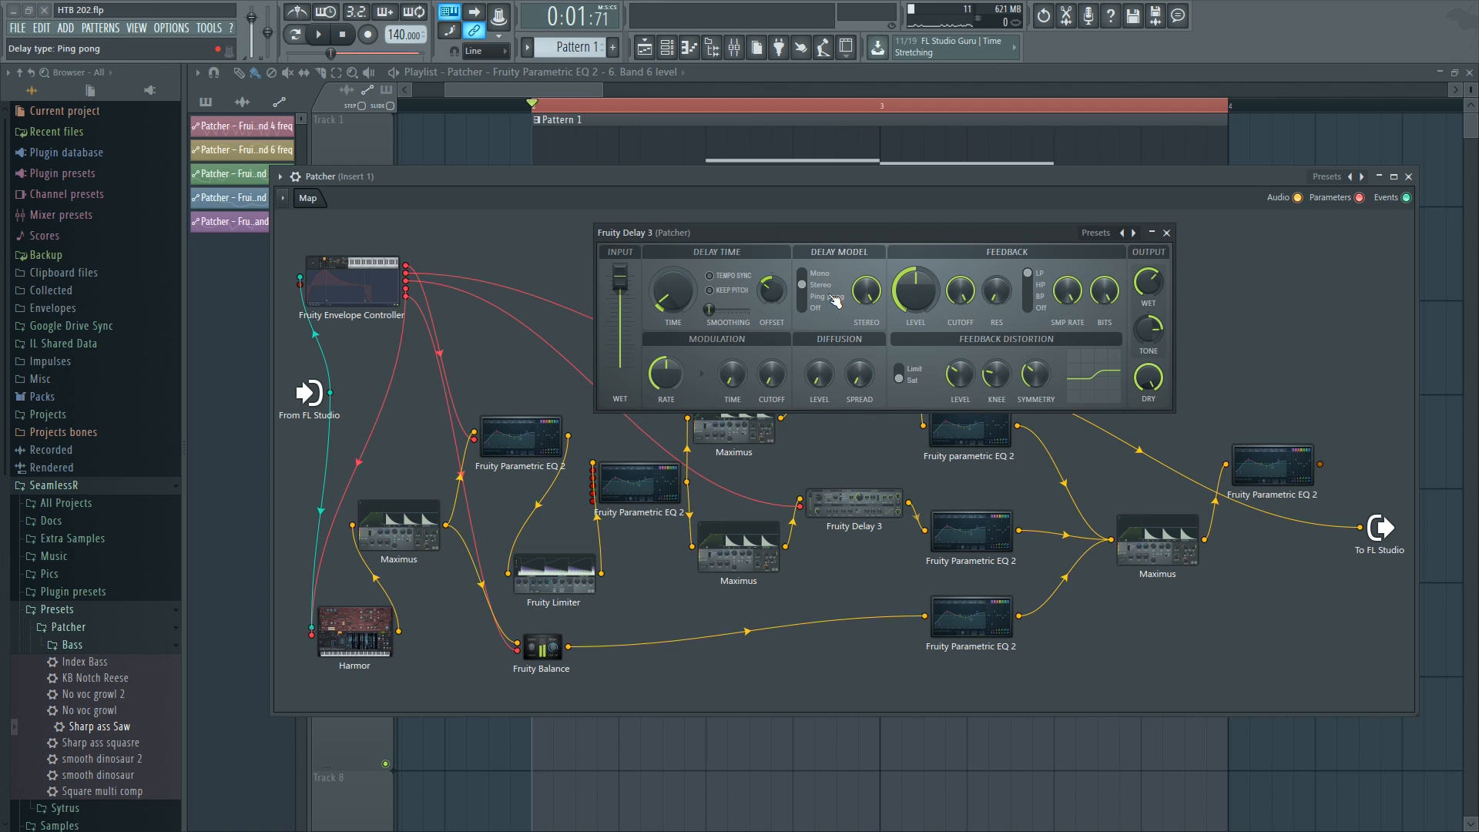
{"action": "mouse_move", "coordinate": [856, 238]}
{"action": "left_mouse_down"}
{"action": "mouse_move", "coordinate": [875, 285]}
{"action": "mouse_move", "coordinate": [912, 237]}
{"action": "mouse_move", "coordinate": [875, 244]}
{"action": "left_mouse_up"}
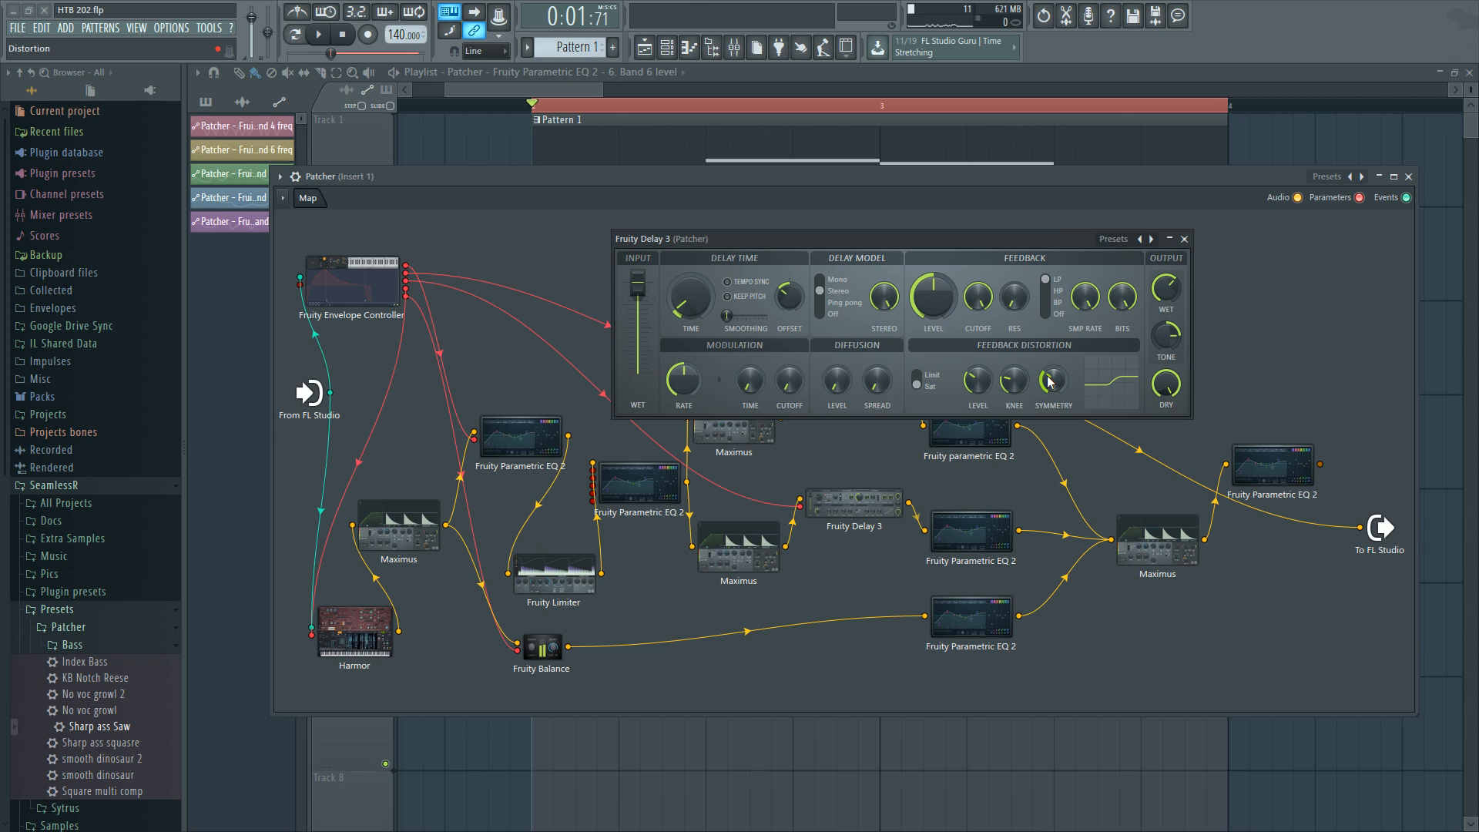
Audition playback with the upper Fruity Delay 3 open, then close its window.
{"action": "key", "text": "space"}
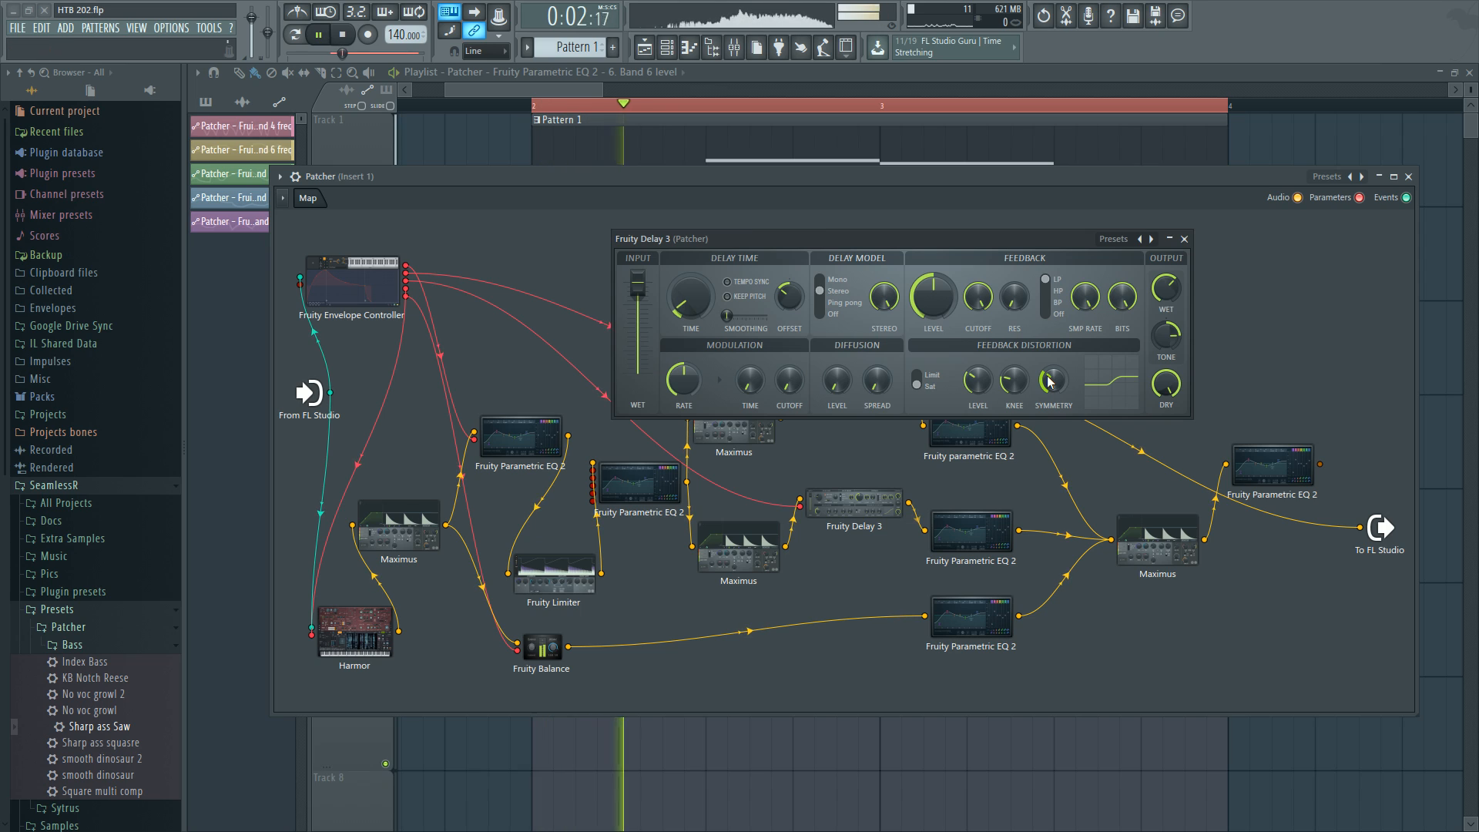
{"action": "key", "text": "space"}
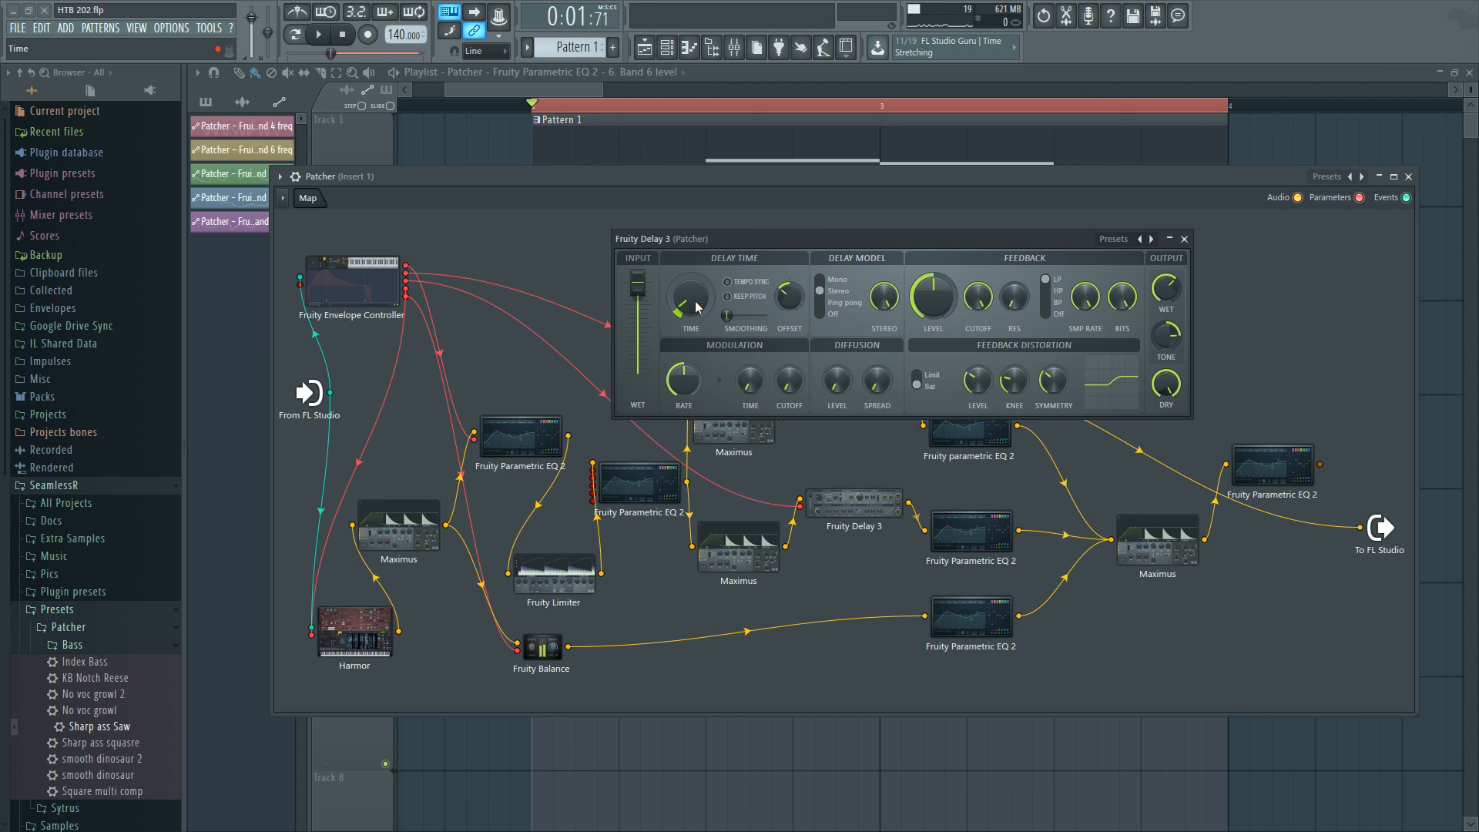
{"action": "left_click", "coordinate": [1184, 238]}
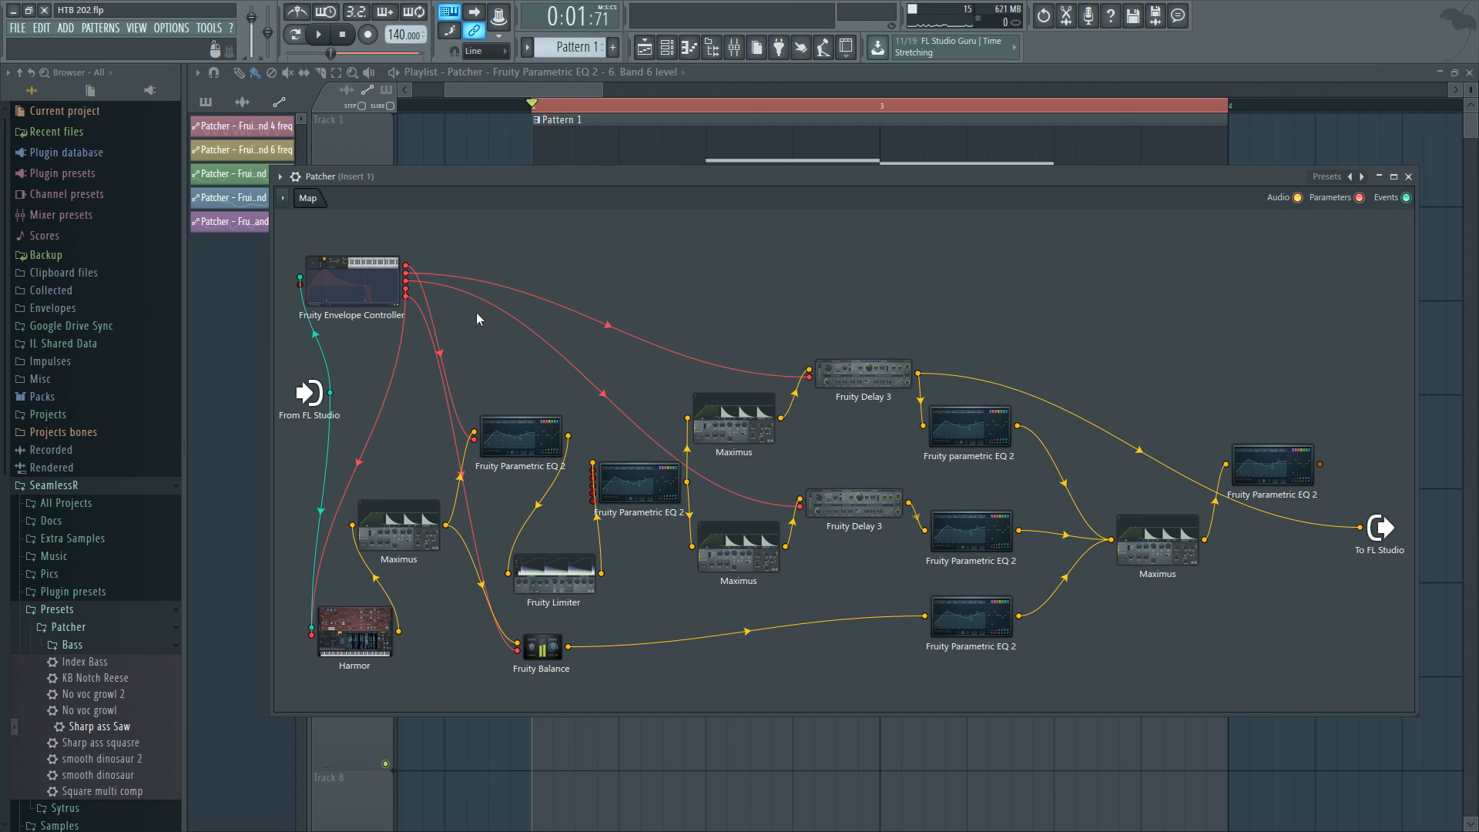
Open the Fruity Envelope Controller, move its window, and switch its display to Modulation X mapping.
{"action": "left_click", "coordinate": [396, 284]}
{"action": "left_click", "coordinate": [291, 131]}
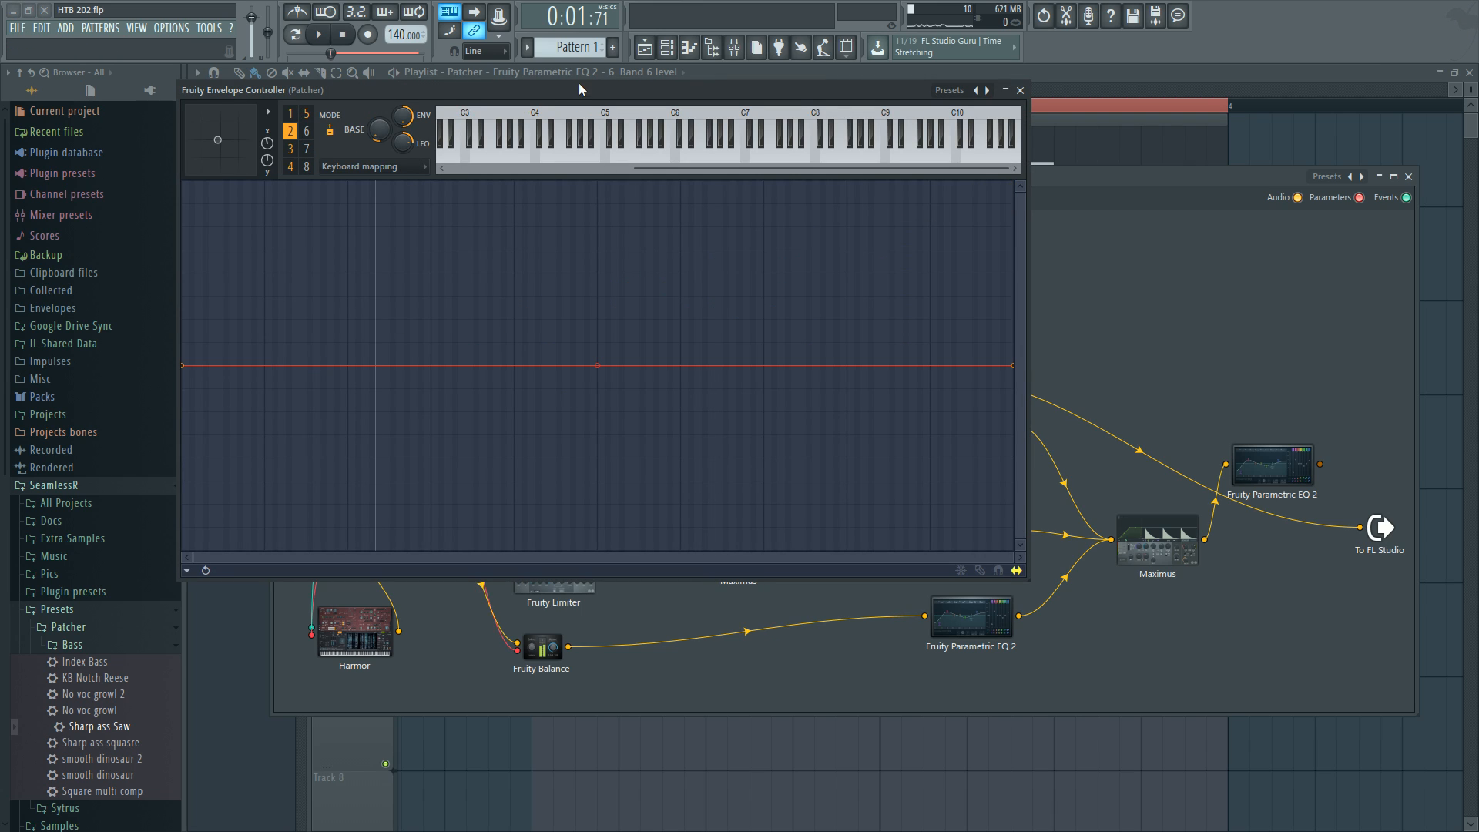
{"action": "left_click_drag", "start_coordinate": [580, 89], "coordinate": [798, 150]}
{"action": "left_click", "coordinate": [605, 226]}
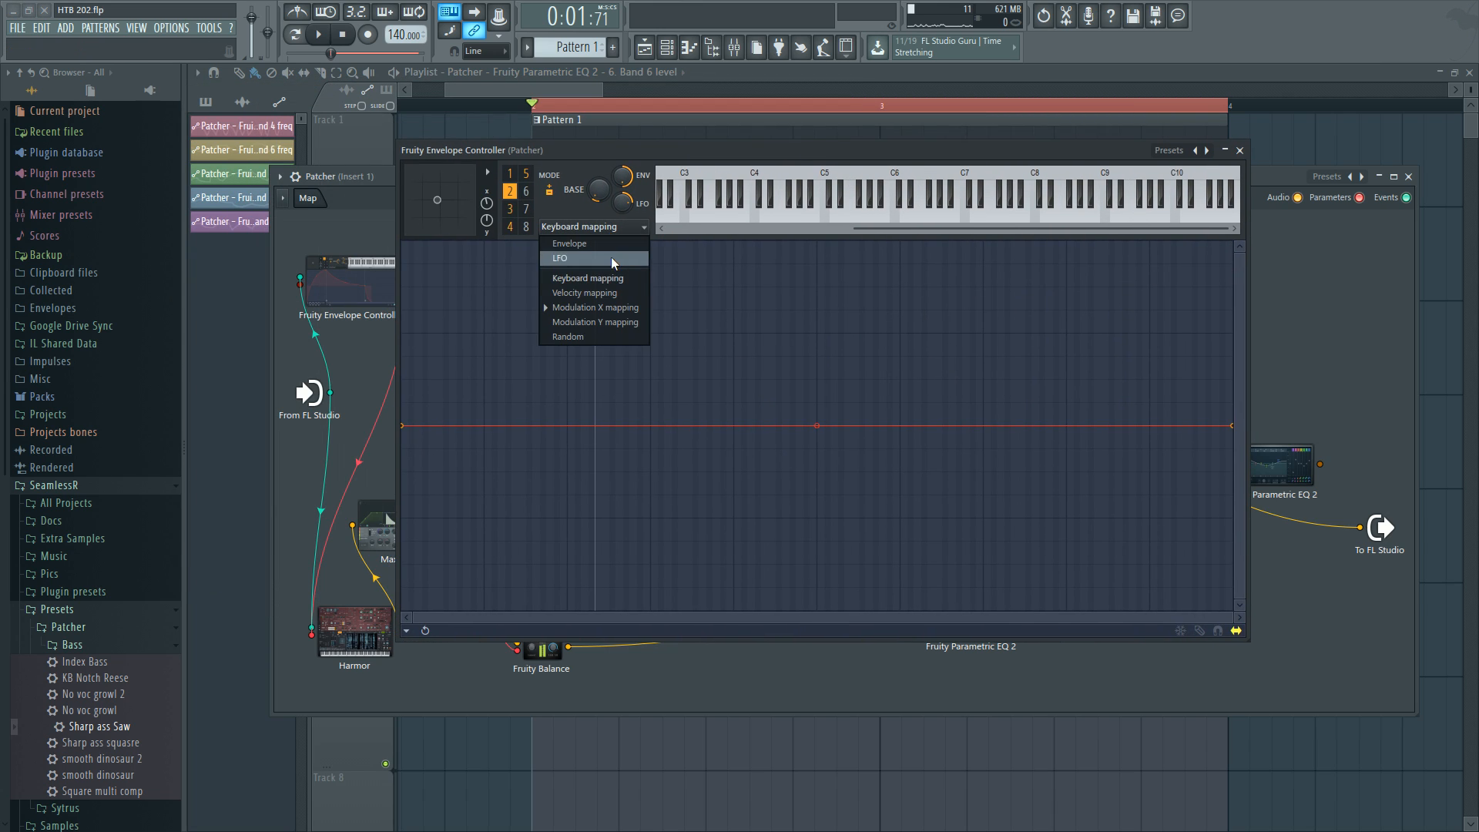
{"action": "left_click", "coordinate": [616, 308]}
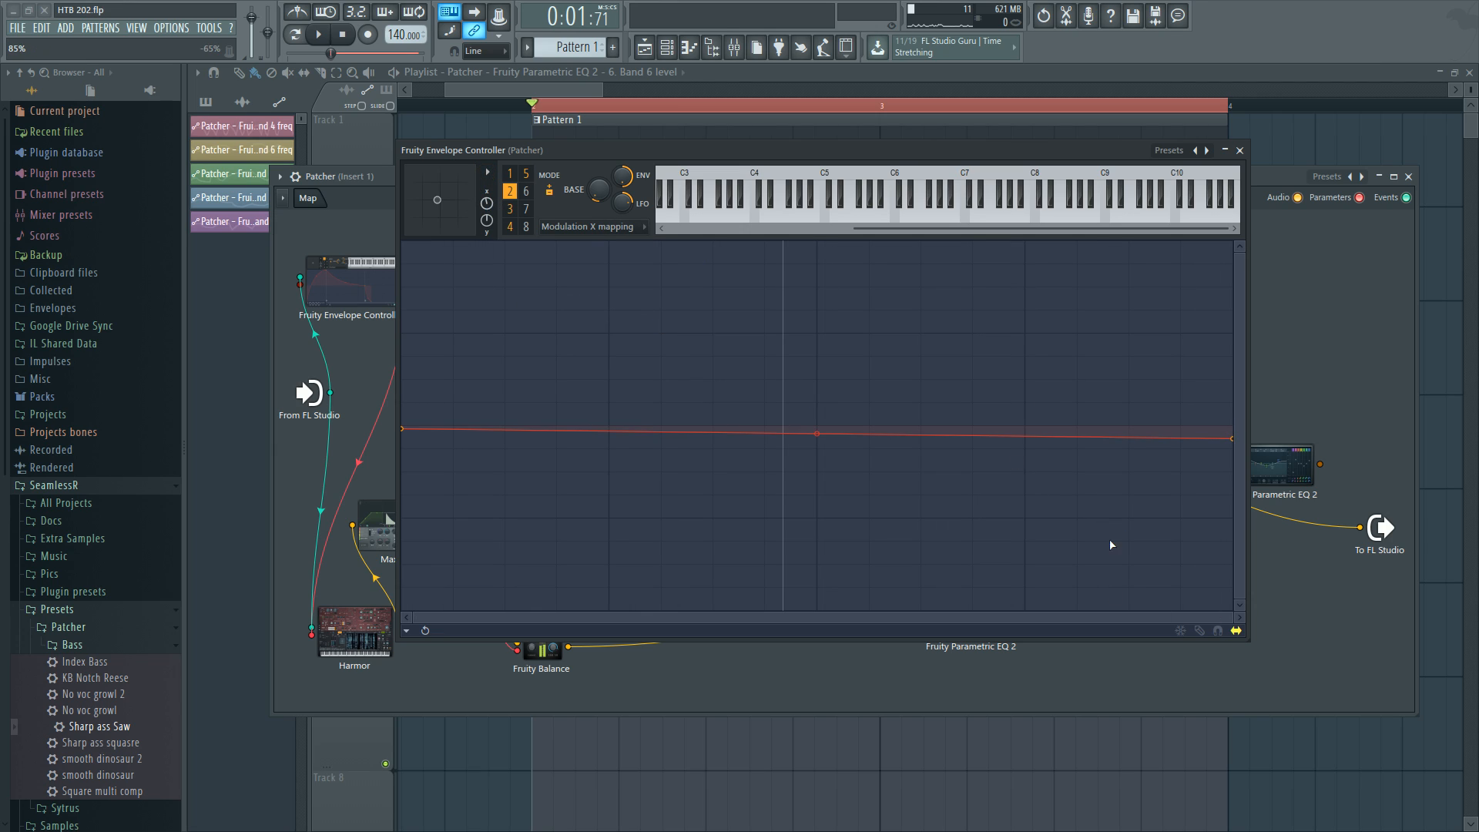
Close the envelope controller and reopen the Patcher map.
{"action": "left_click", "coordinate": [1408, 177]}
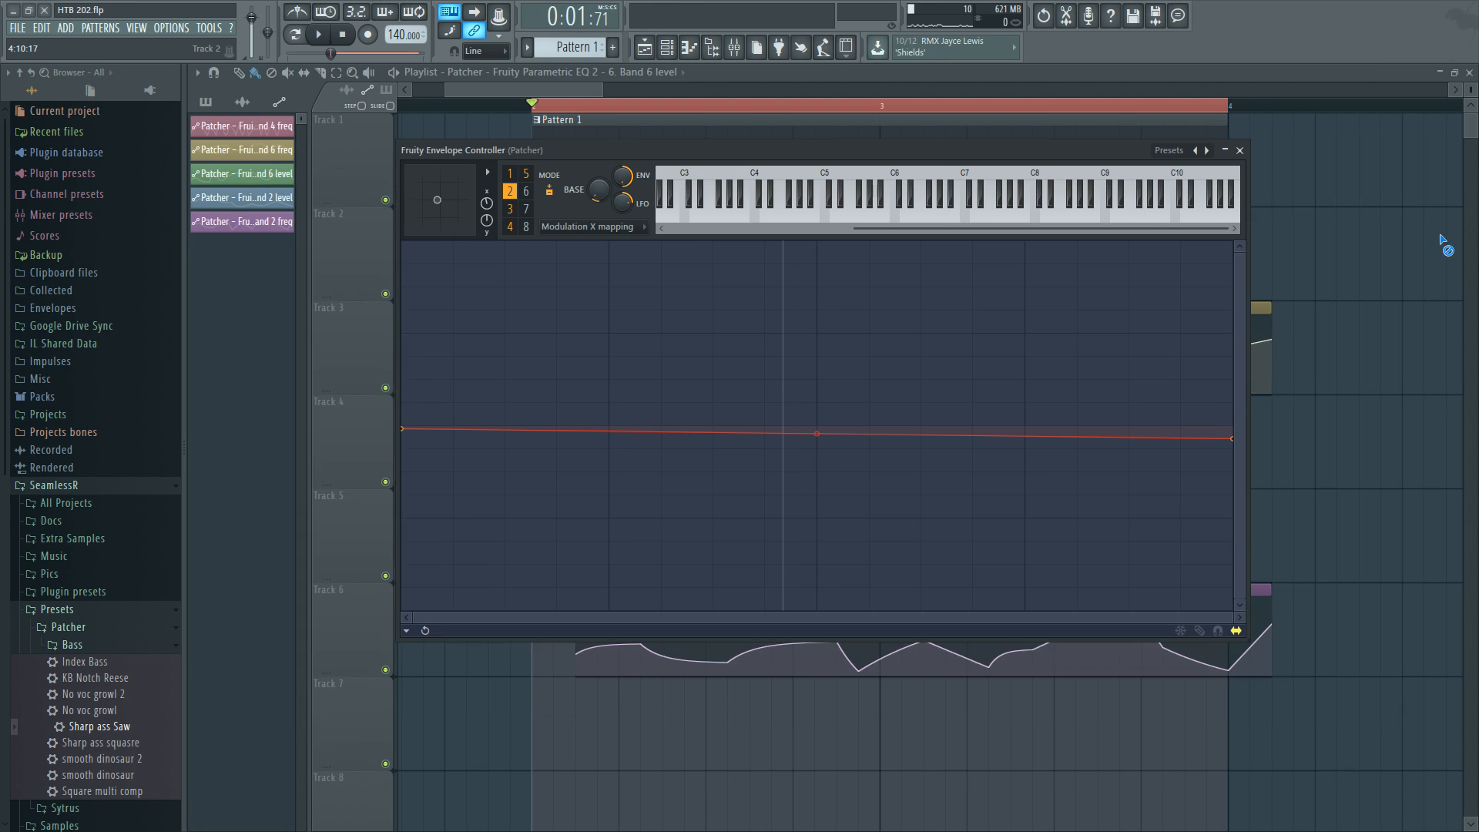
{"action": "left_click", "coordinate": [1240, 150]}
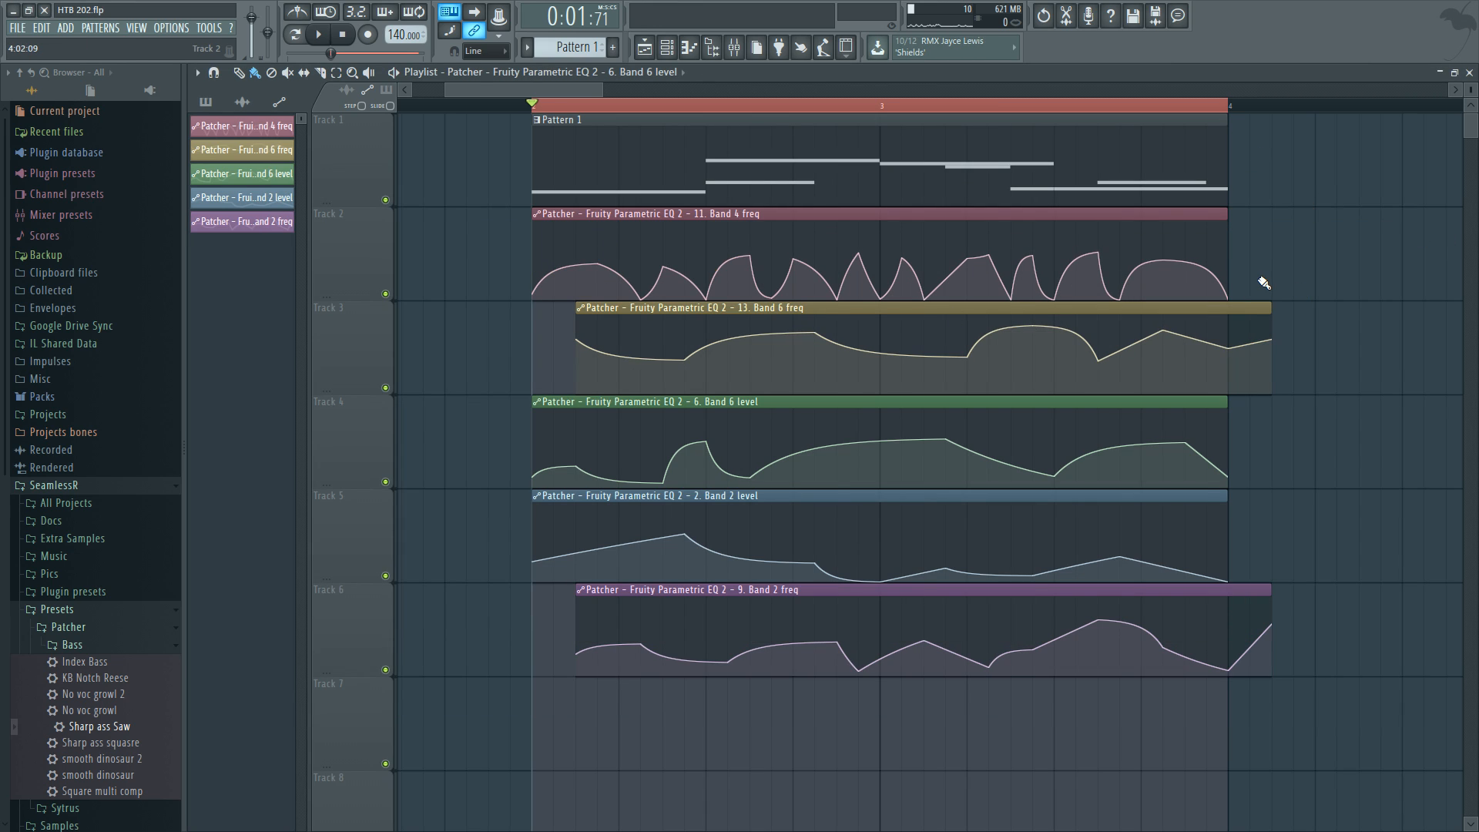
{"action": "left_click", "coordinate": [669, 48]}
{"action": "left_click", "coordinate": [770, 351]}
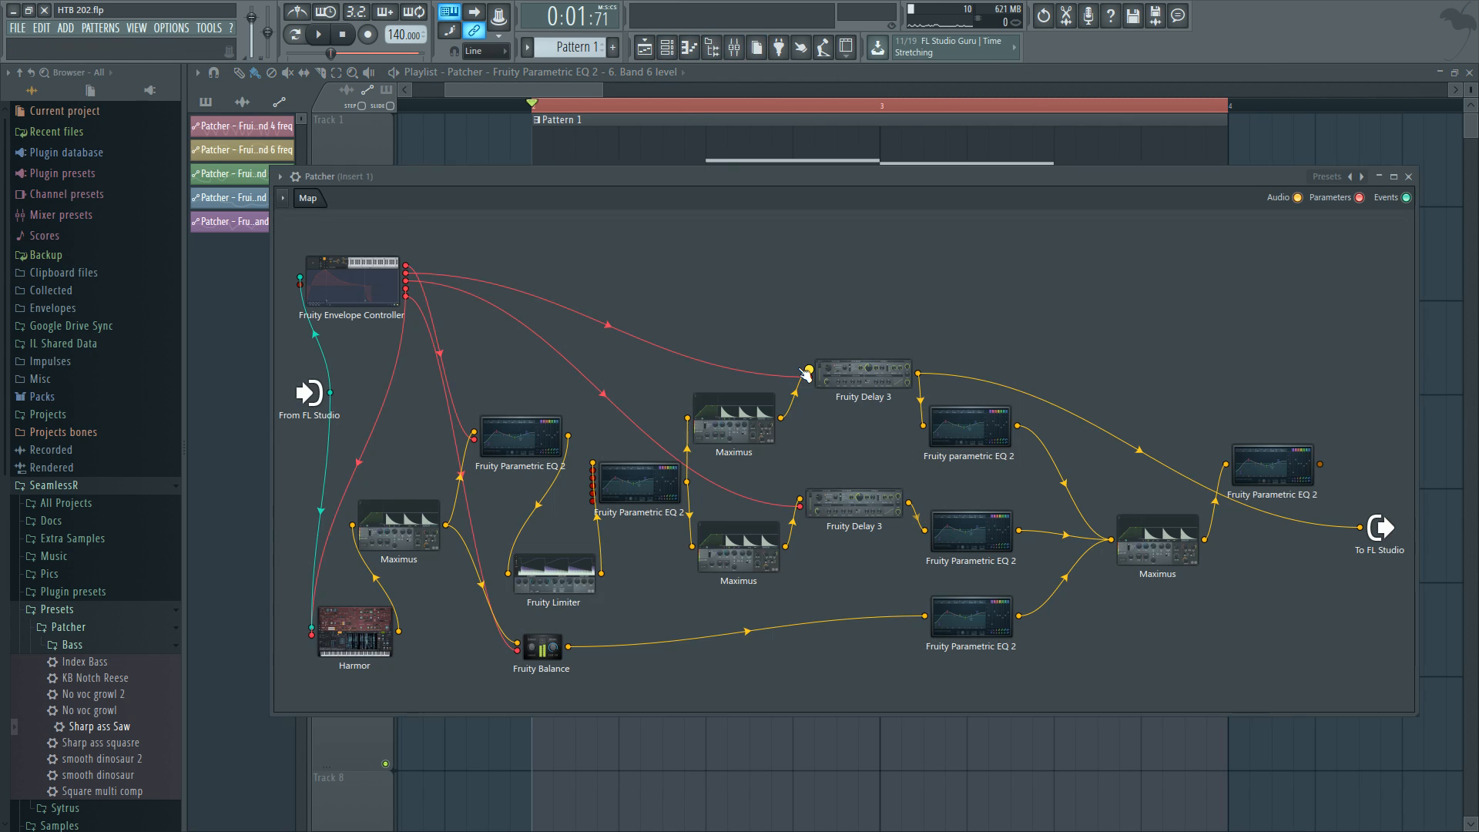
Reopen the envelope controller in Modulation X mapping view and step through articulators 2, 3 and 4.
{"action": "double_click", "coordinate": [374, 278]}
{"action": "left_click", "coordinate": [608, 227]}
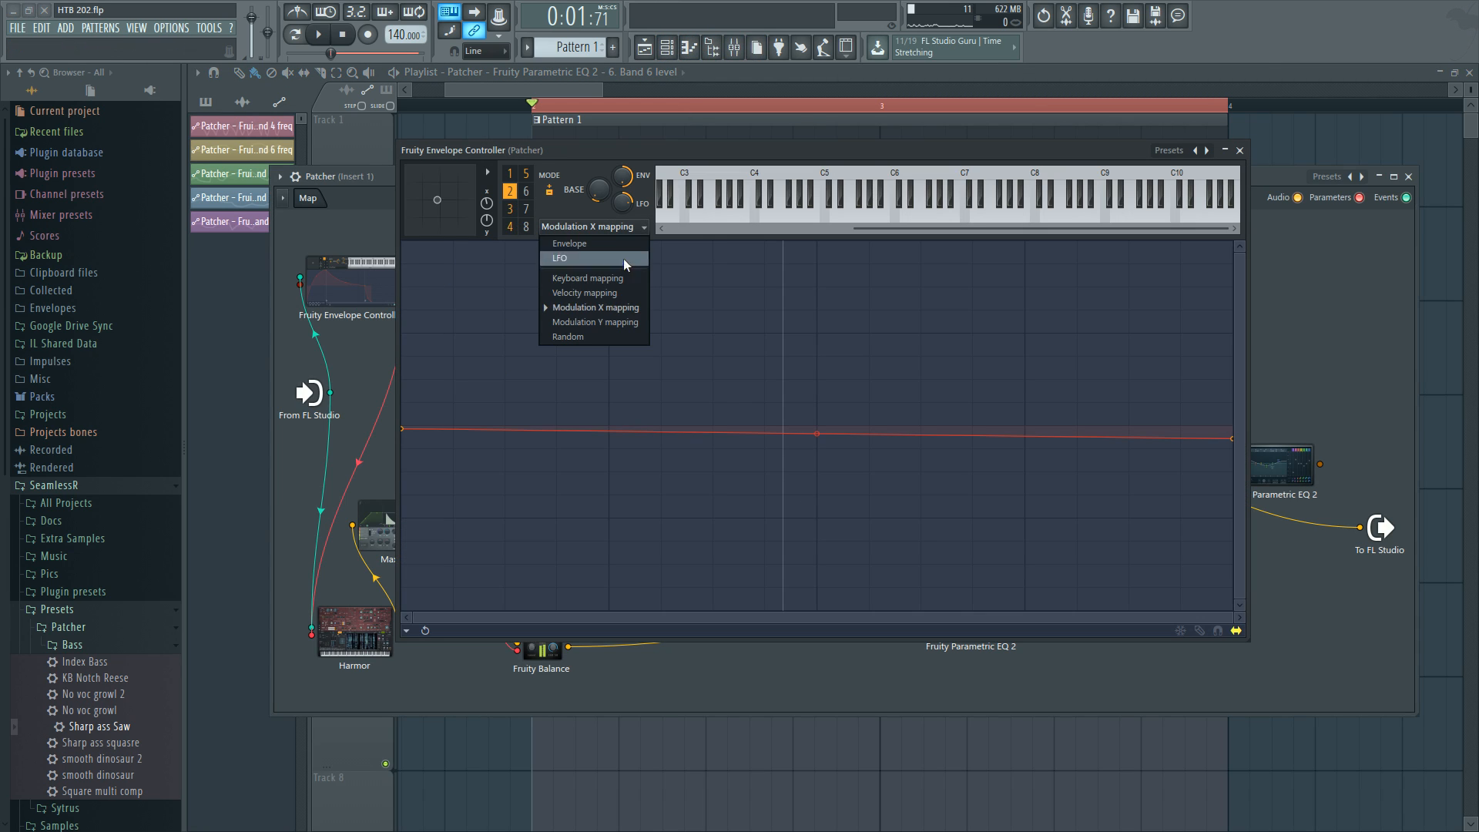
{"action": "left_click", "coordinate": [608, 307]}
{"action": "left_click", "coordinate": [510, 210]}
{"action": "left_click", "coordinate": [510, 227]}
{"action": "left_click", "coordinate": [510, 210]}
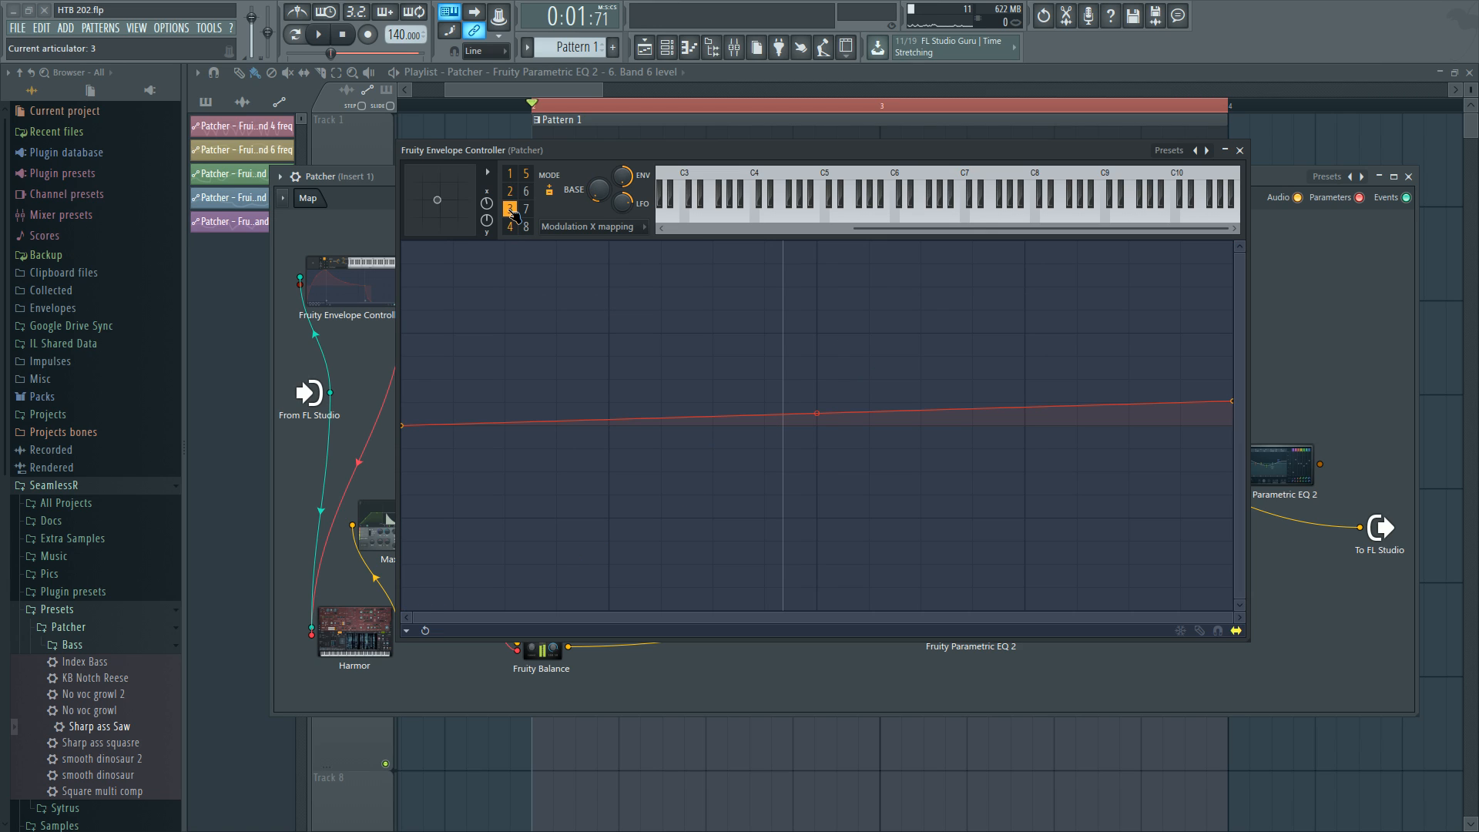
{"action": "left_click", "coordinate": [509, 227]}
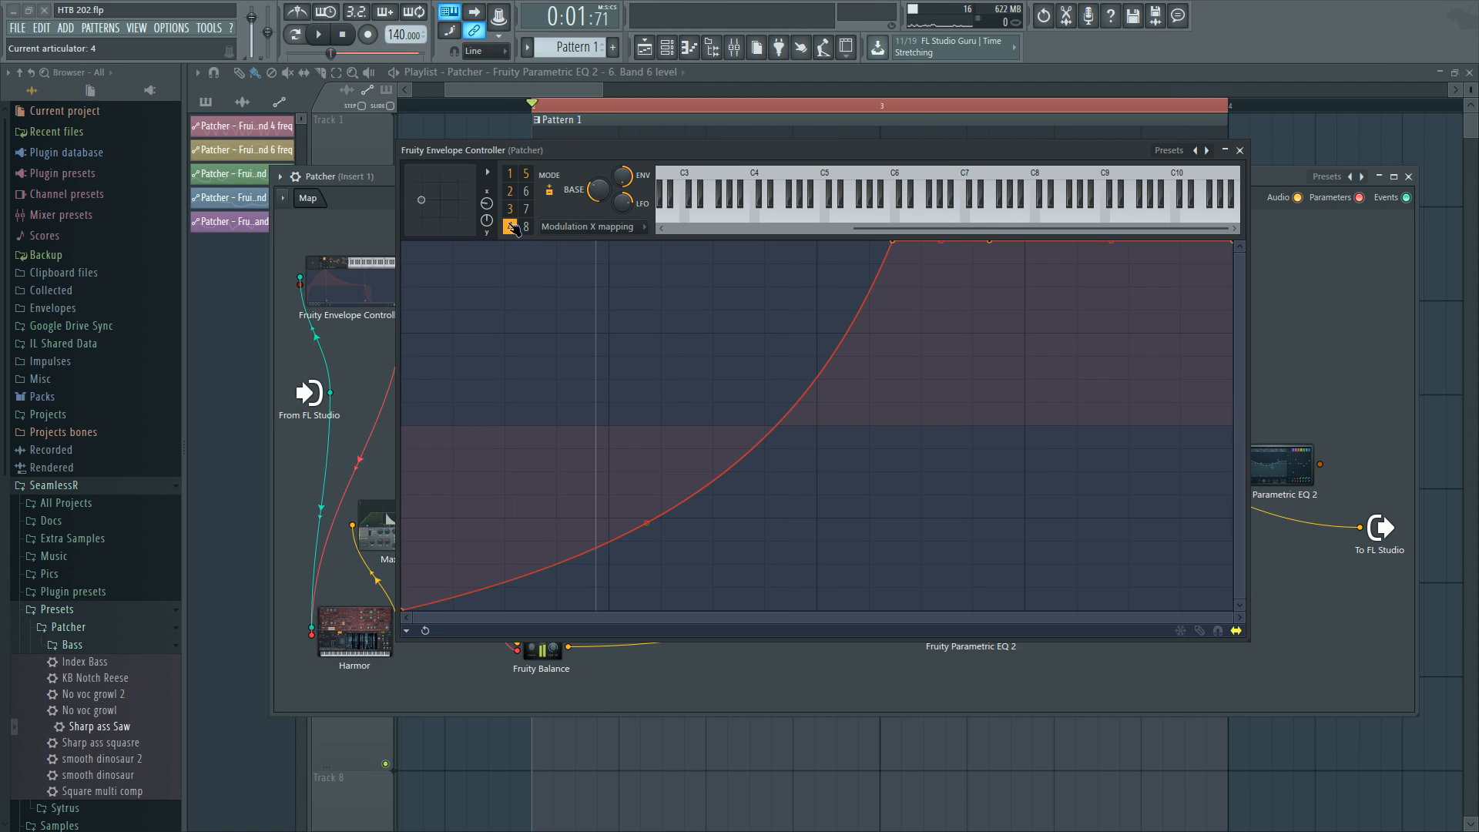
{"action": "left_click", "coordinate": [509, 209]}
{"action": "left_click", "coordinate": [510, 192]}
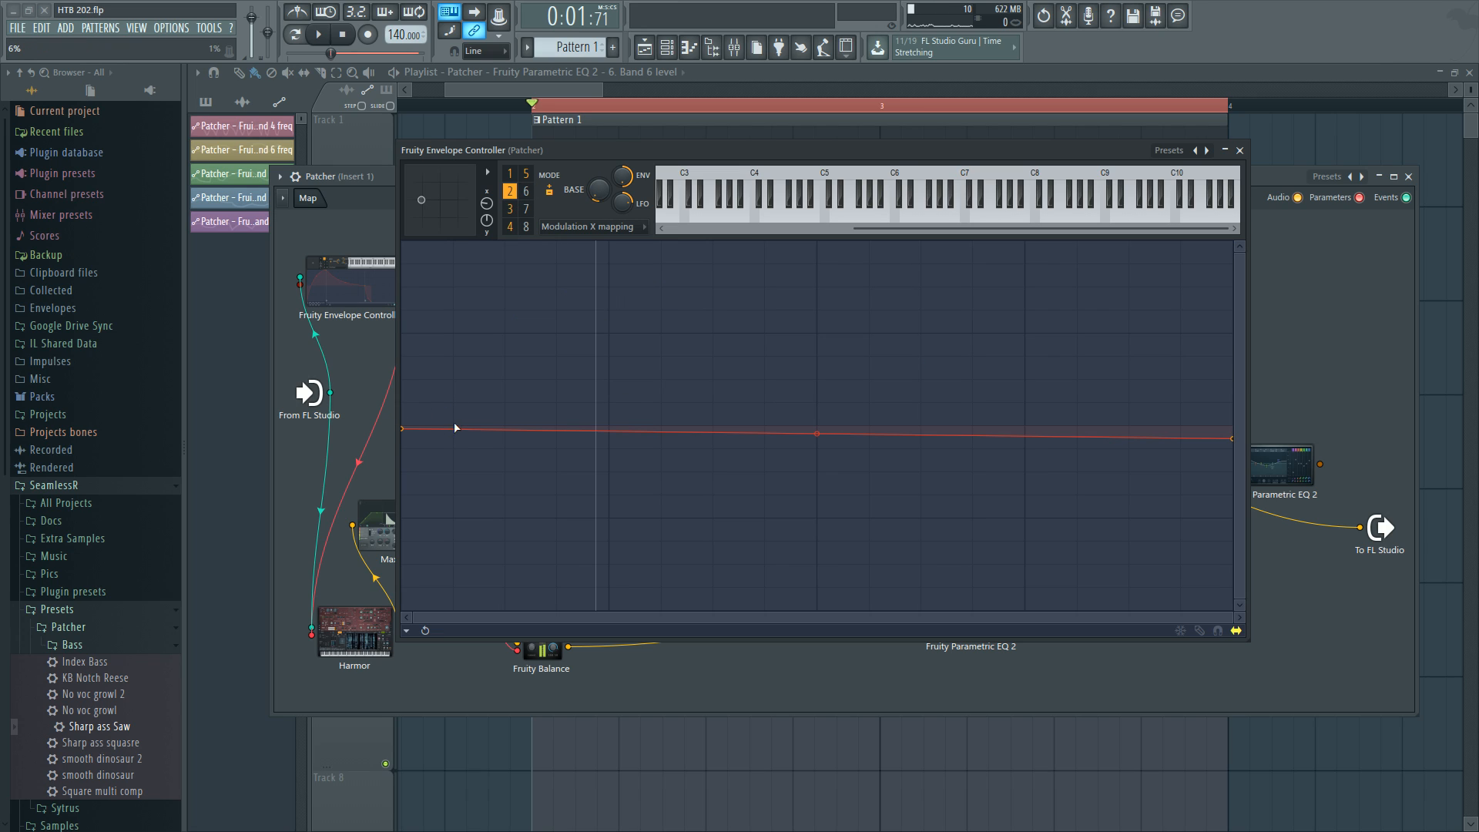
{"action": "left_click", "coordinate": [510, 210]}
{"action": "left_click", "coordinate": [510, 192]}
{"action": "left_click", "coordinate": [510, 209]}
{"action": "left_click", "coordinate": [512, 193]}
Compare the mapping curves of articulators 4 and 5, then close the envelope controller.
{"action": "left_click", "coordinate": [510, 228]}
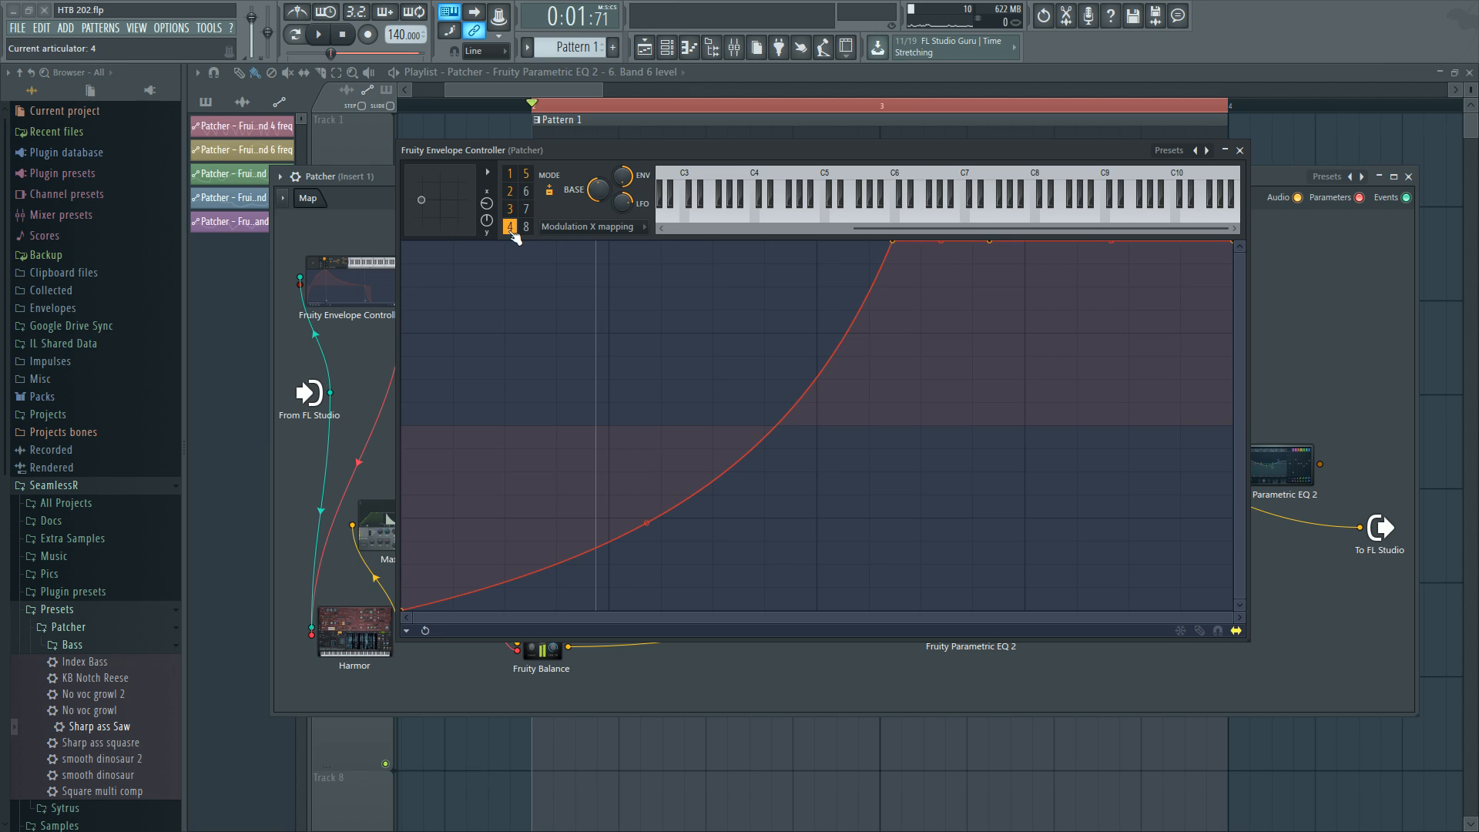
{"action": "left_click", "coordinate": [528, 175]}
{"action": "left_click", "coordinate": [511, 226]}
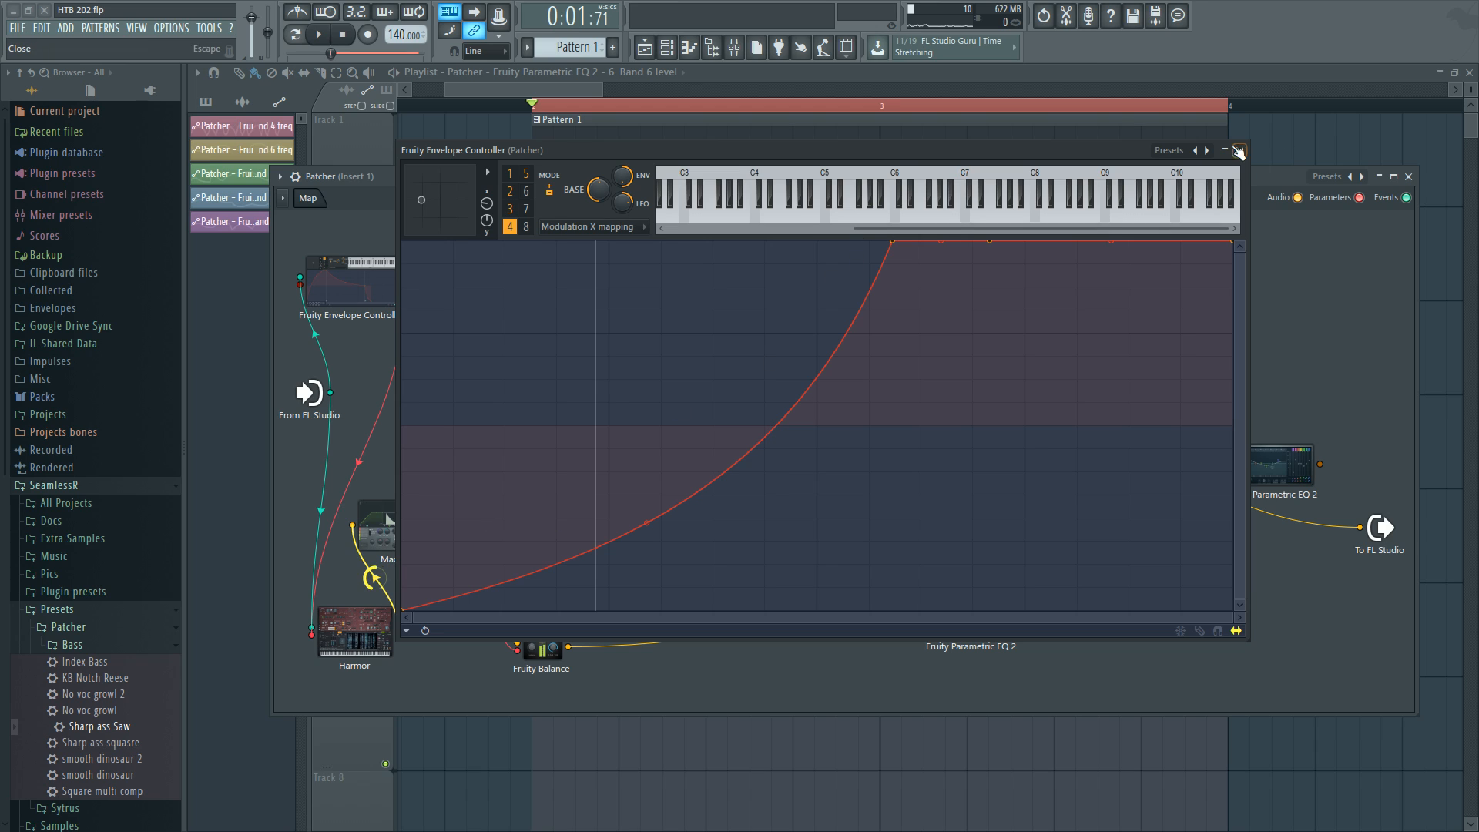
{"action": "left_click", "coordinate": [528, 175]}
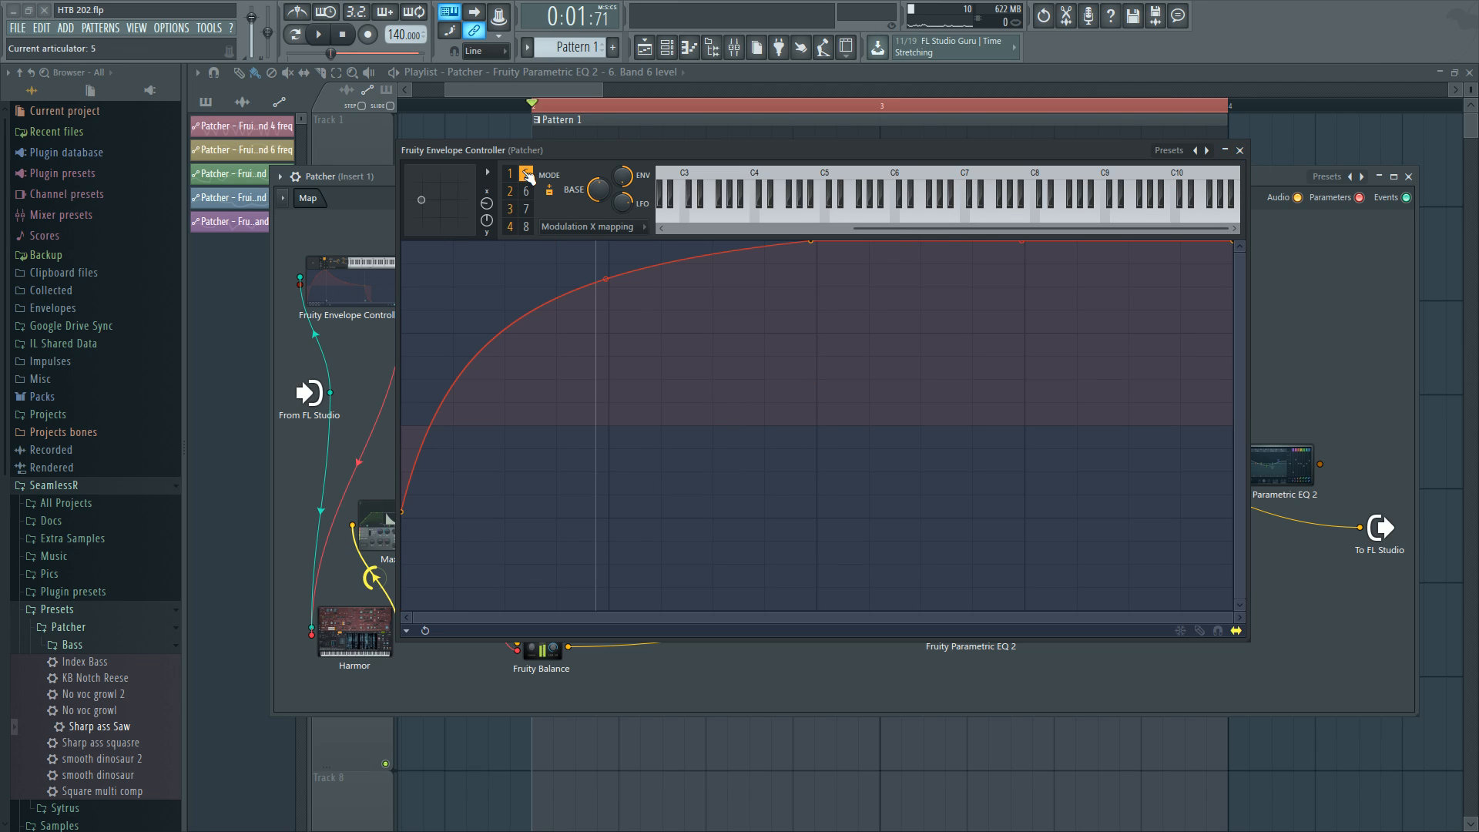
{"action": "left_click", "coordinate": [511, 227]}
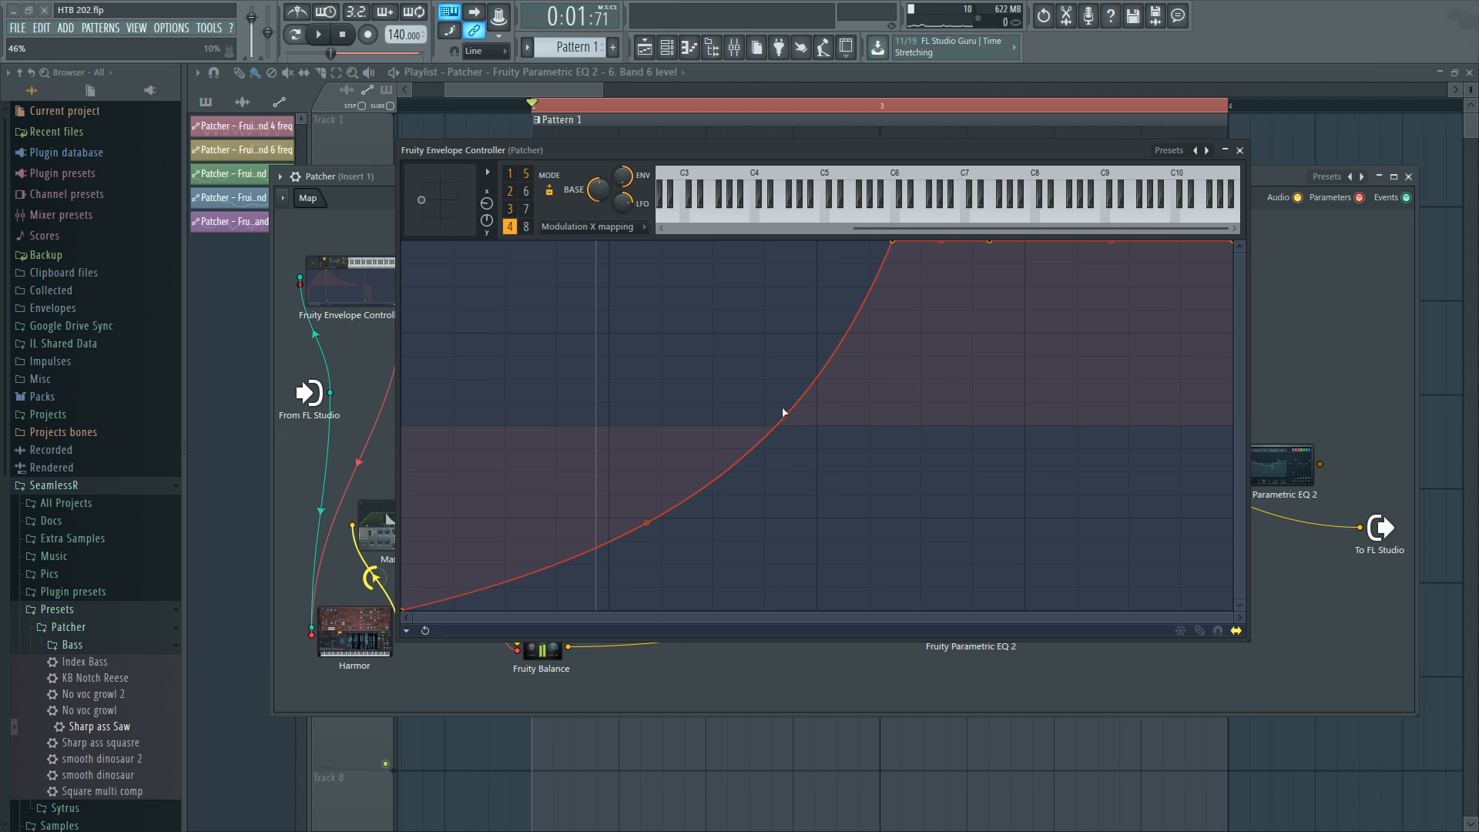
{"action": "left_click", "coordinate": [1240, 150]}
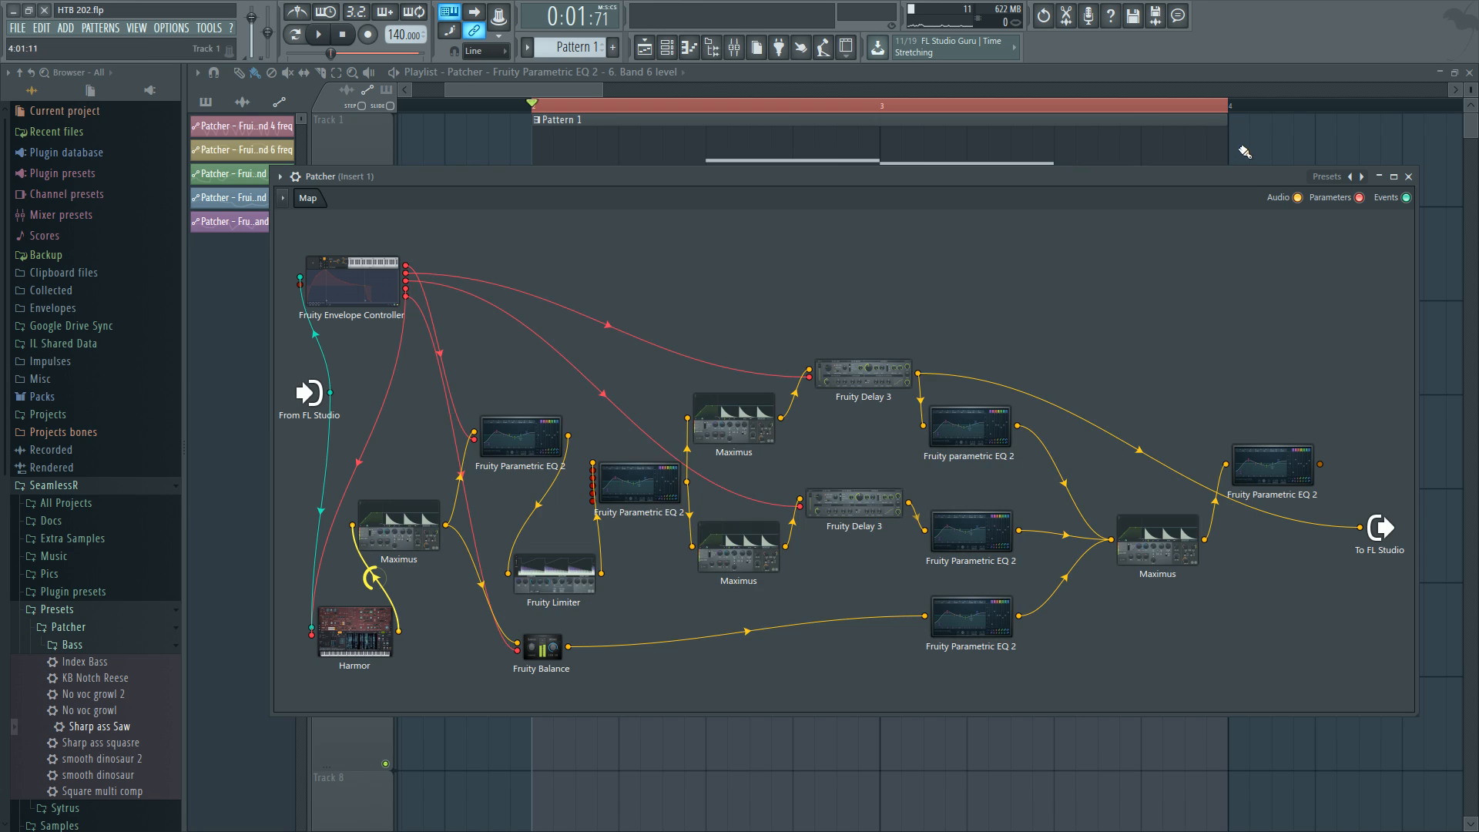
Connect the lower Fruity Delay 3 output straight to the Patcher output and move the final Maximus slightly down.
{"action": "left_click", "coordinate": [826, 500]}
{"action": "left_click", "coordinate": [1131, 536]}
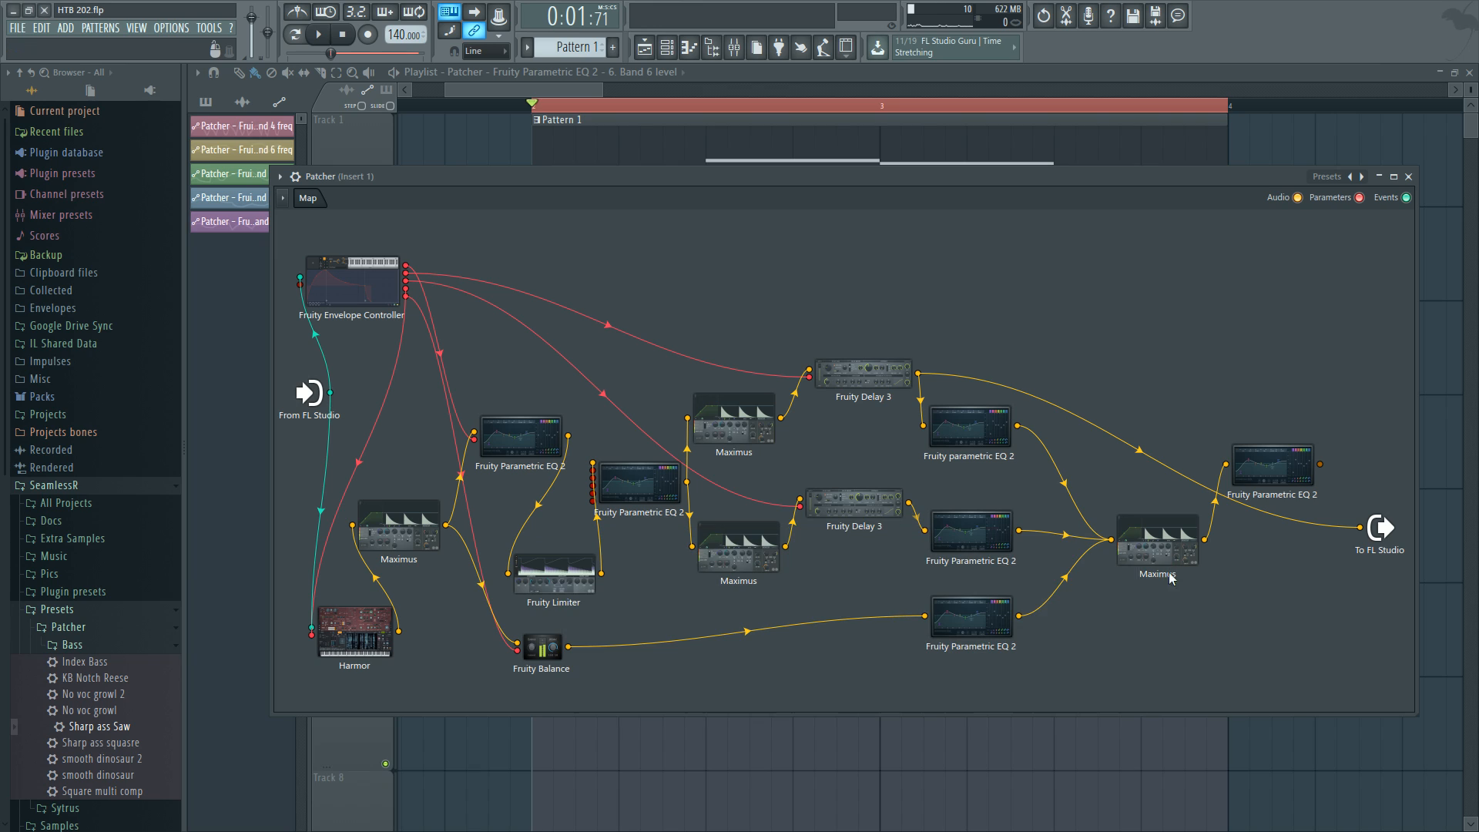
{"action": "left_click", "coordinate": [1359, 528]}
{"action": "left_click_drag", "start_coordinate": [909, 503], "coordinate": [1359, 528]}
{"action": "left_click_drag", "start_coordinate": [1180, 545], "coordinate": [1182, 577]}
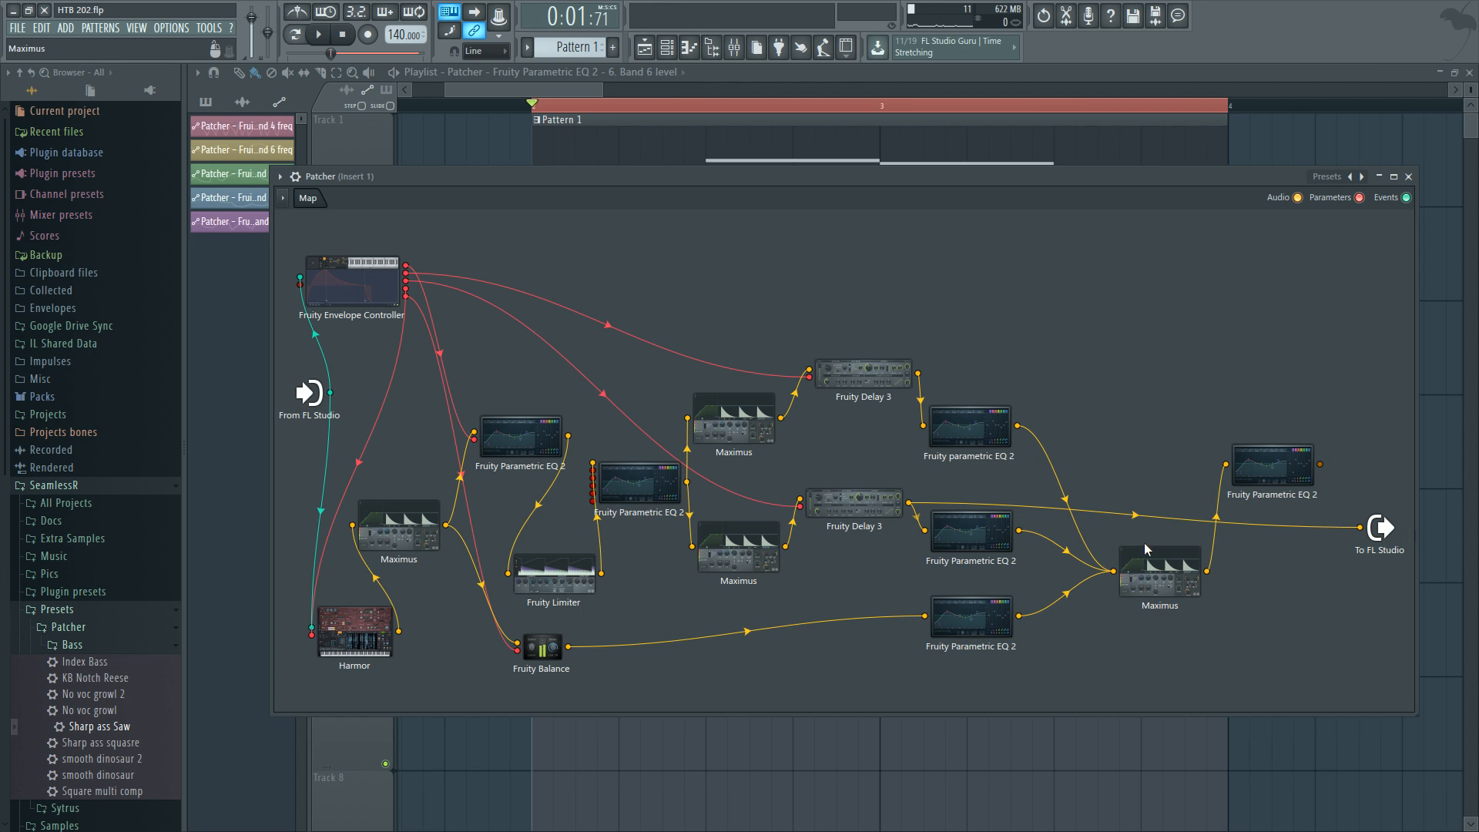
Audition playback and open the lower Fruity Delay 3 to inspect its settings.
{"action": "key", "text": "space"}
{"action": "left_click_drag", "start_coordinate": [1134, 515], "coordinate": [1133, 539]}
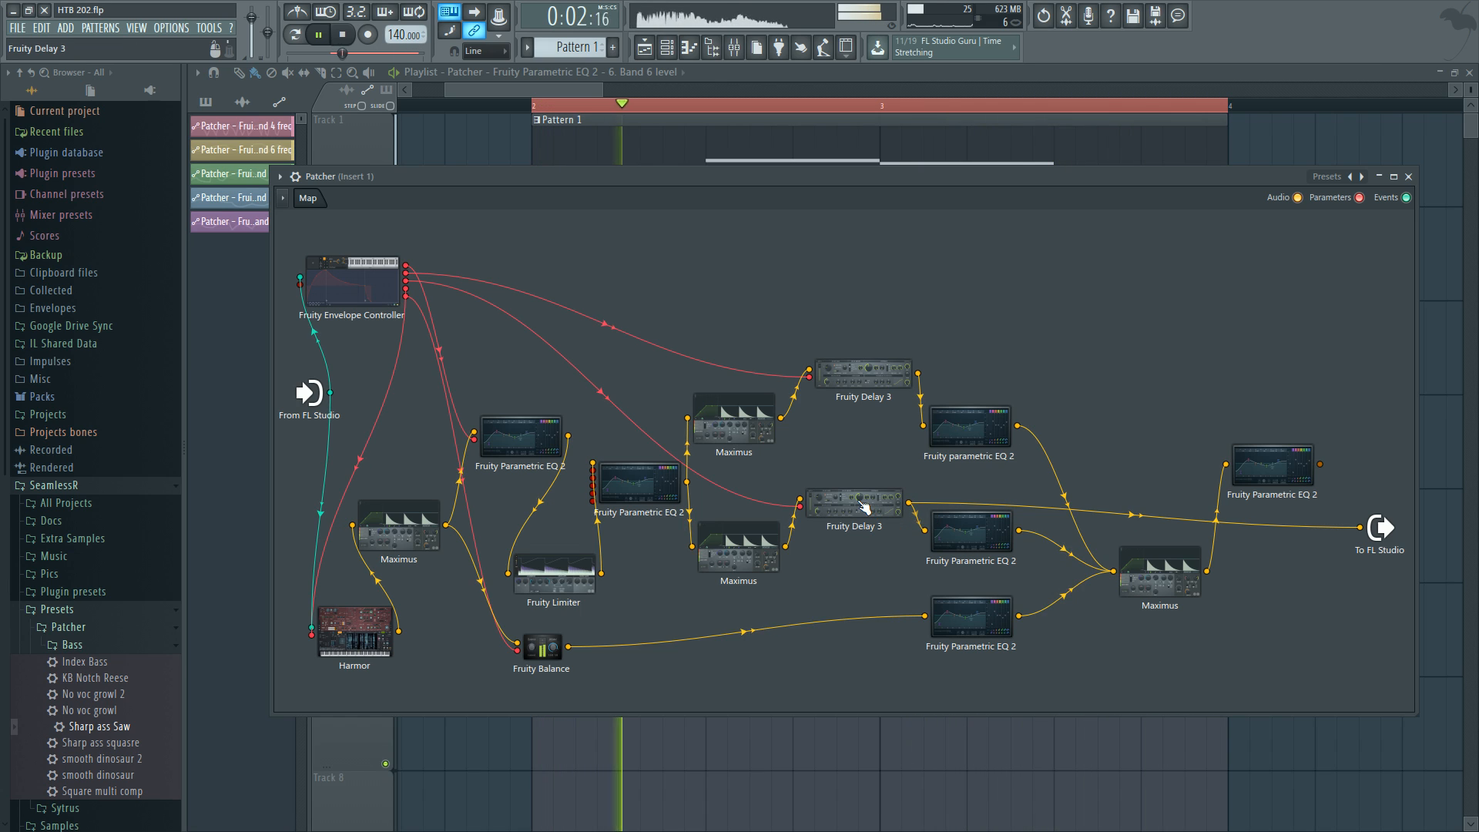
{"action": "double_click", "coordinate": [832, 506]}
{"action": "key", "text": "space"}
{"action": "mouse_move", "coordinate": [778, 533]}
{"action": "left_mouse_down"}
{"action": "mouse_move", "coordinate": [768, 521]}
{"action": "mouse_move", "coordinate": [781, 535]}
{"action": "left_mouse_up"}
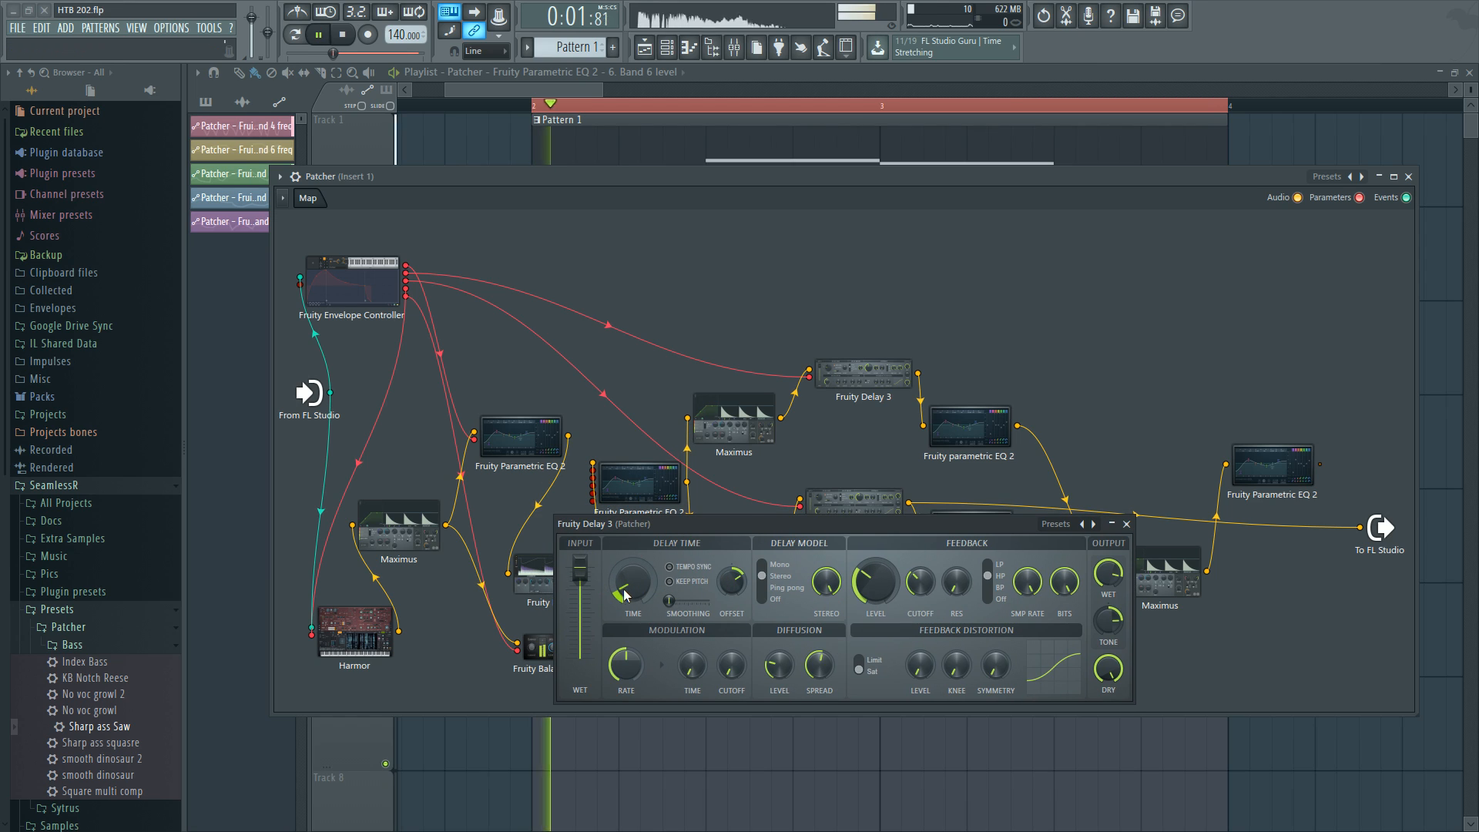
Open the envelope controller, view articulator 3's mapping curve, and close it.
{"action": "double_click", "coordinate": [362, 272]}
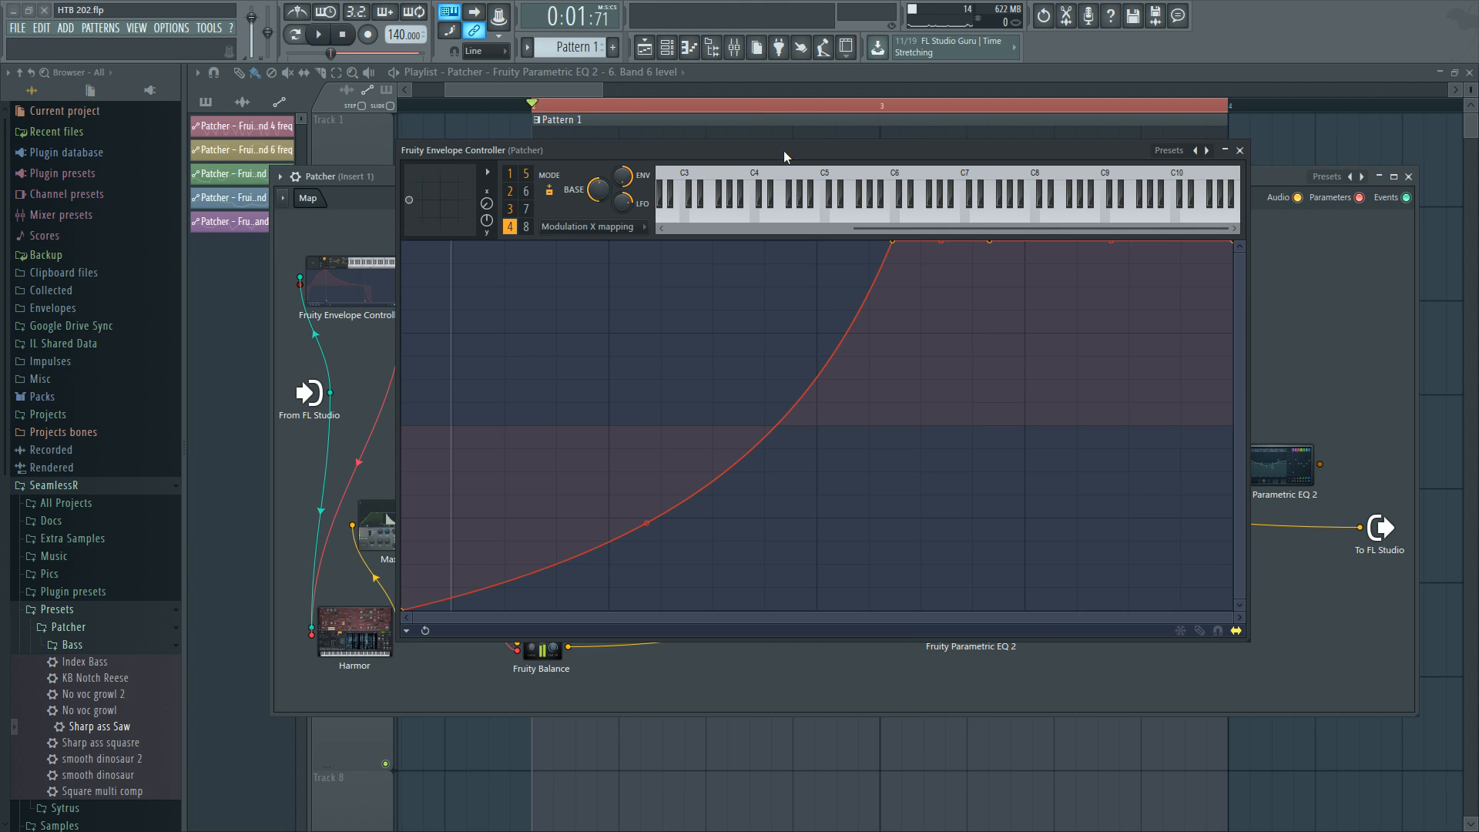
{"action": "left_click_drag", "start_coordinate": [658, 152], "coordinate": [1182, 583]}
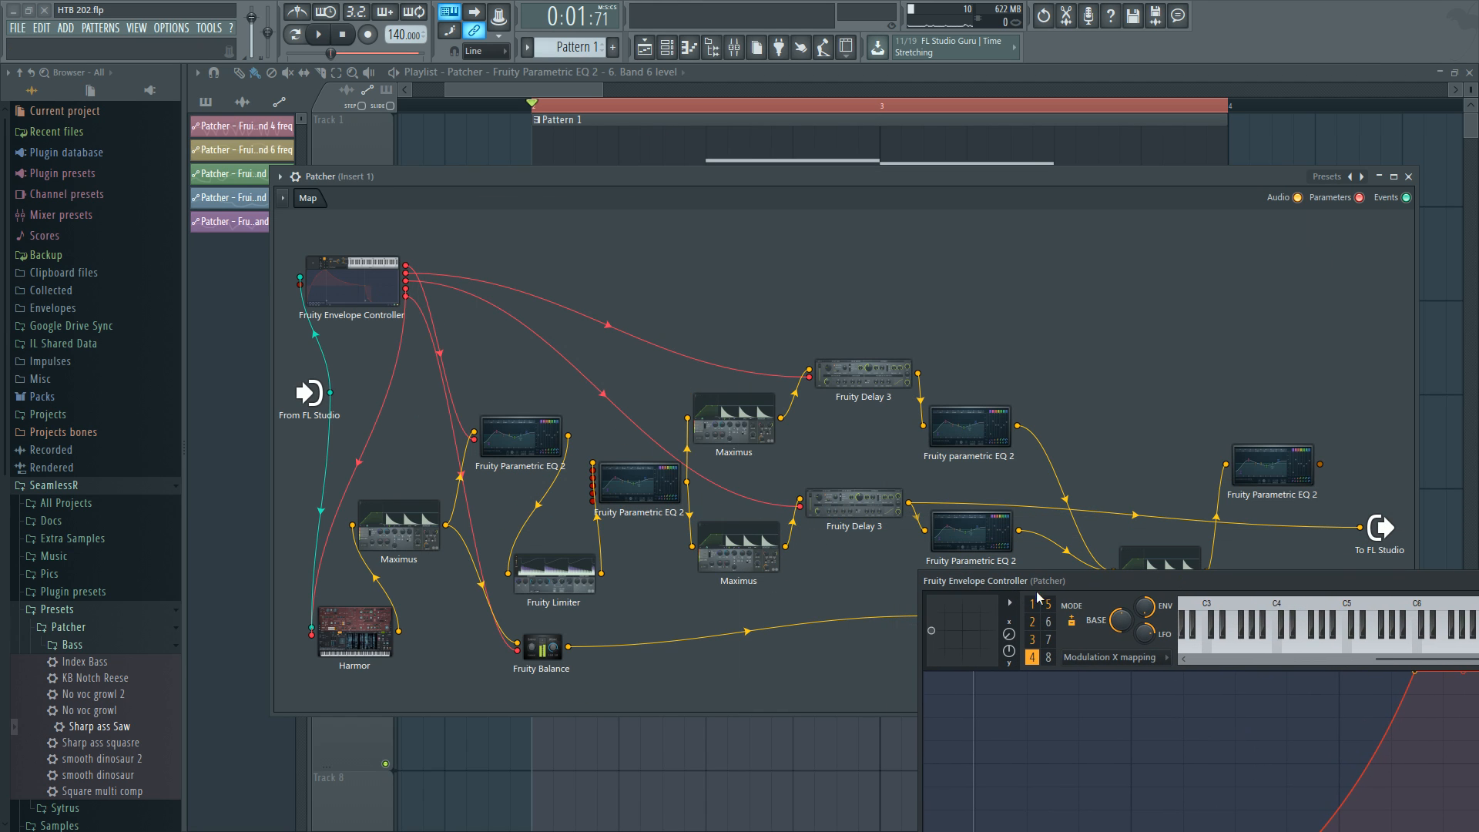
{"action": "left_click", "coordinate": [1033, 639]}
{"action": "left_click_drag", "start_coordinate": [1121, 583], "coordinate": [685, 350]}
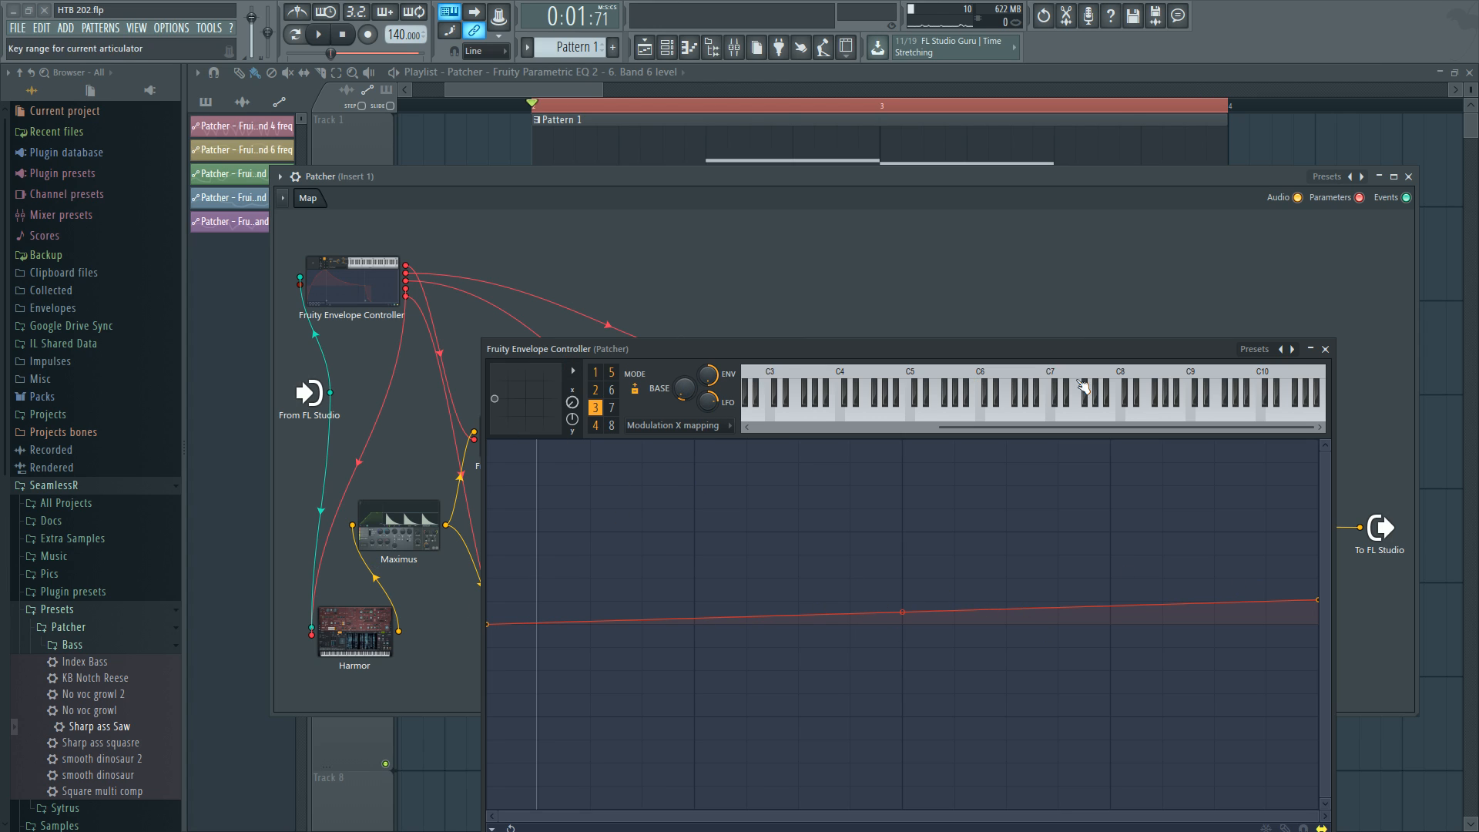
{"action": "left_click", "coordinate": [1325, 349]}
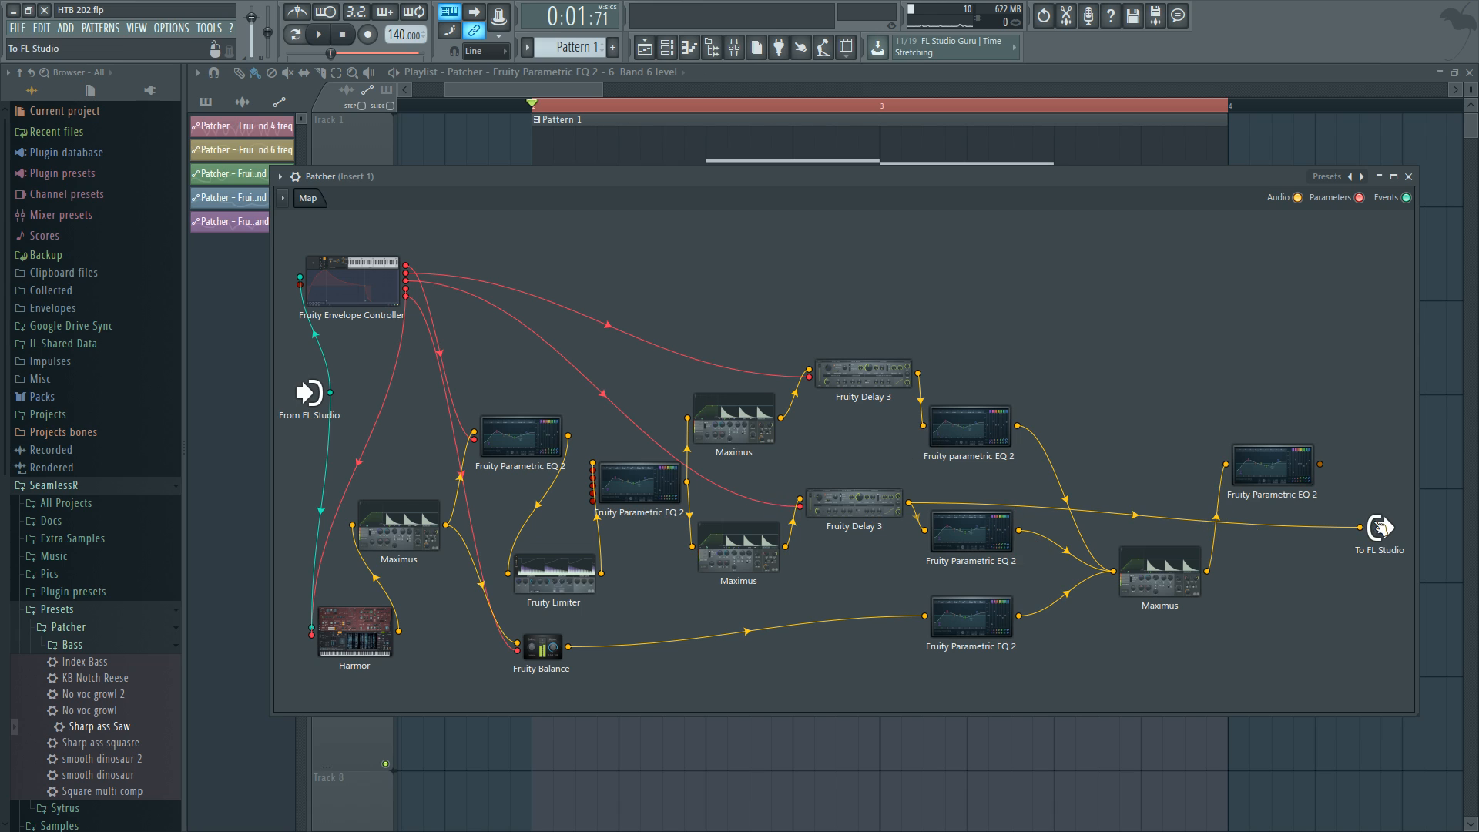
Inspect the upper Fruity parametric EQ 2 band settings, opening and closing its window.
{"action": "left_click", "coordinate": [969, 427]}
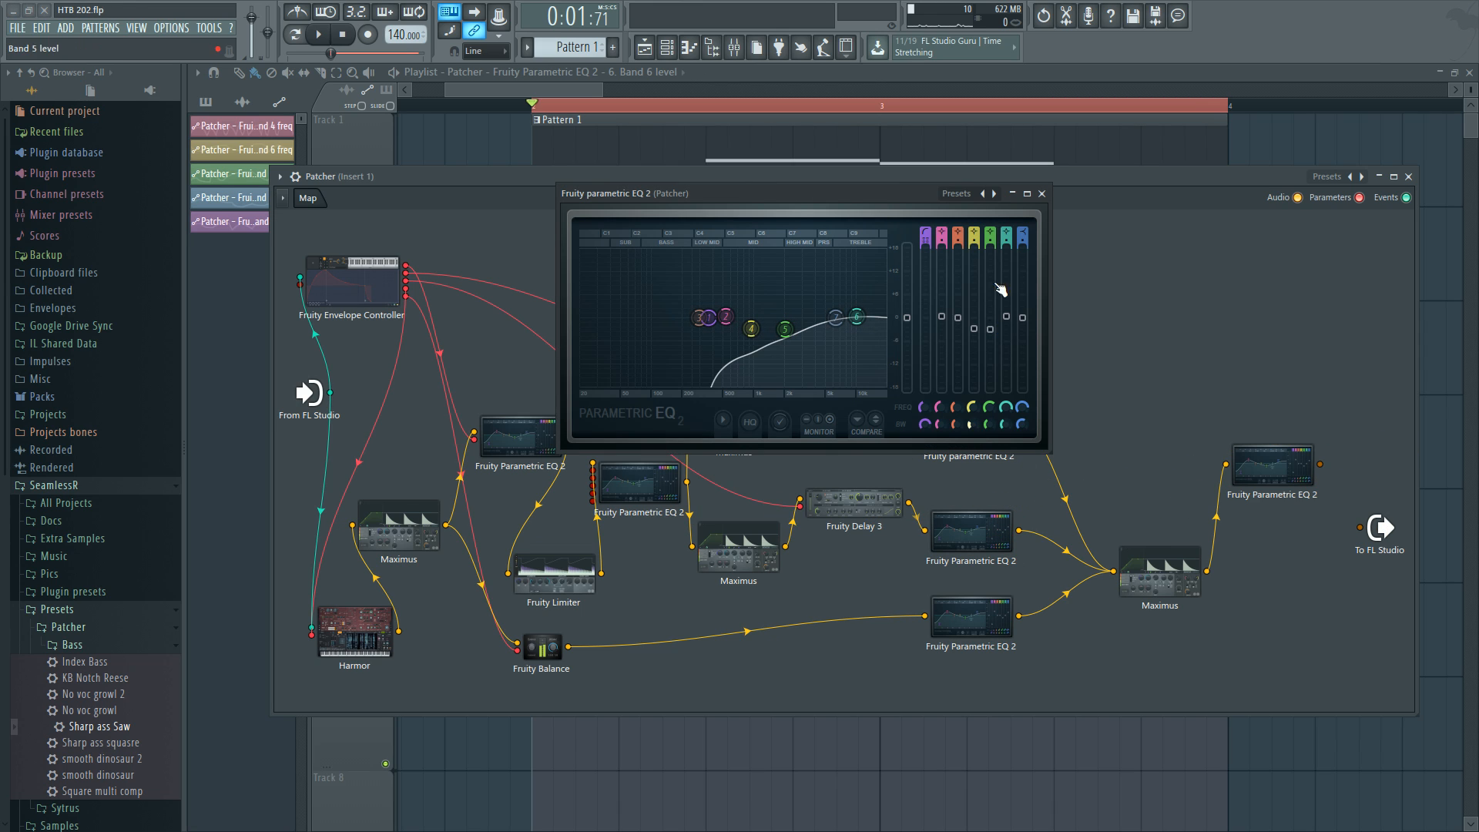
{"action": "left_click", "coordinate": [1042, 194]}
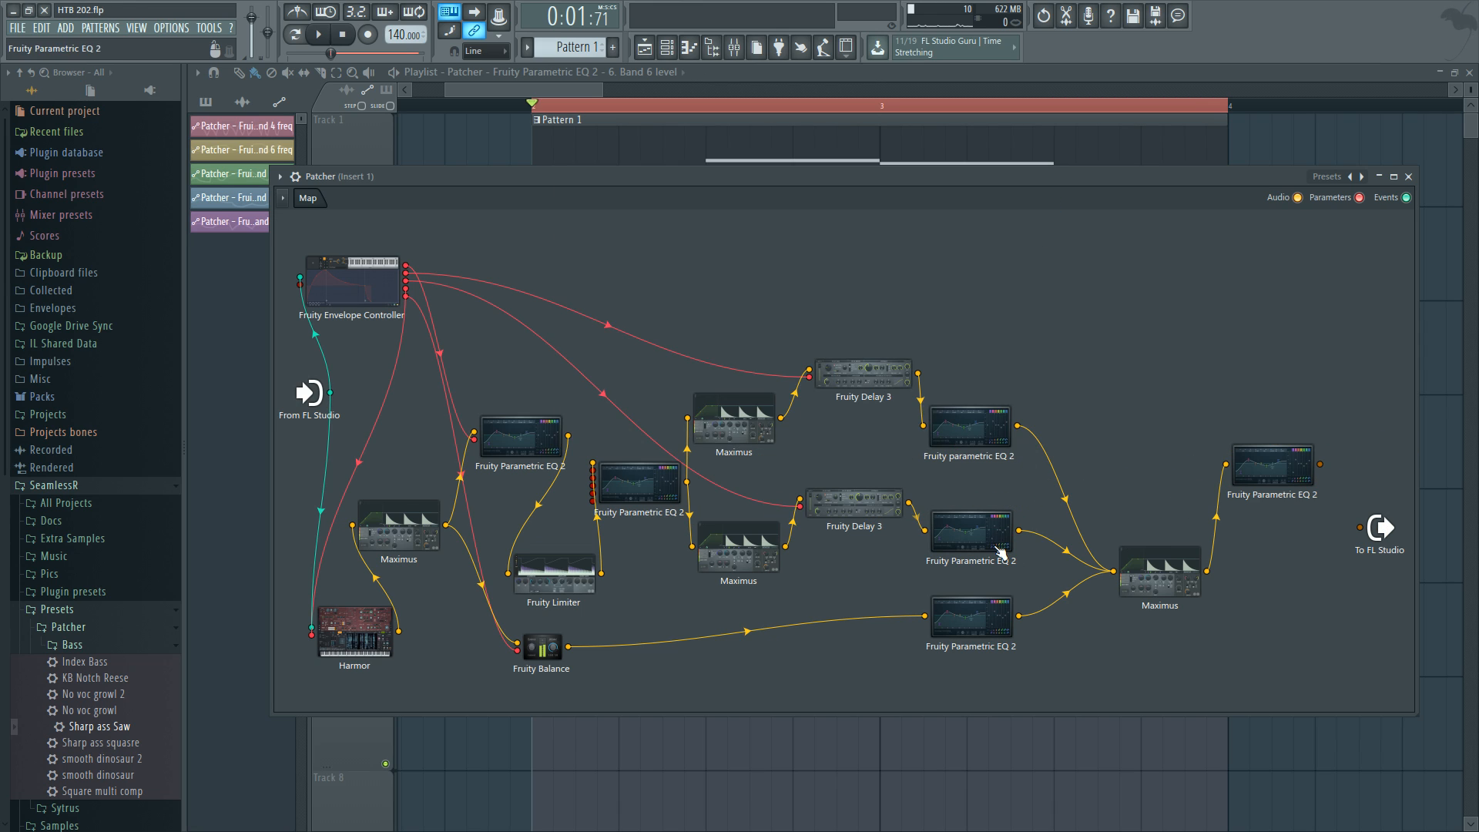
{"action": "left_click", "coordinate": [769, 452]}
{"action": "left_click", "coordinate": [1328, 299]}
{"action": "left_click", "coordinate": [955, 426]}
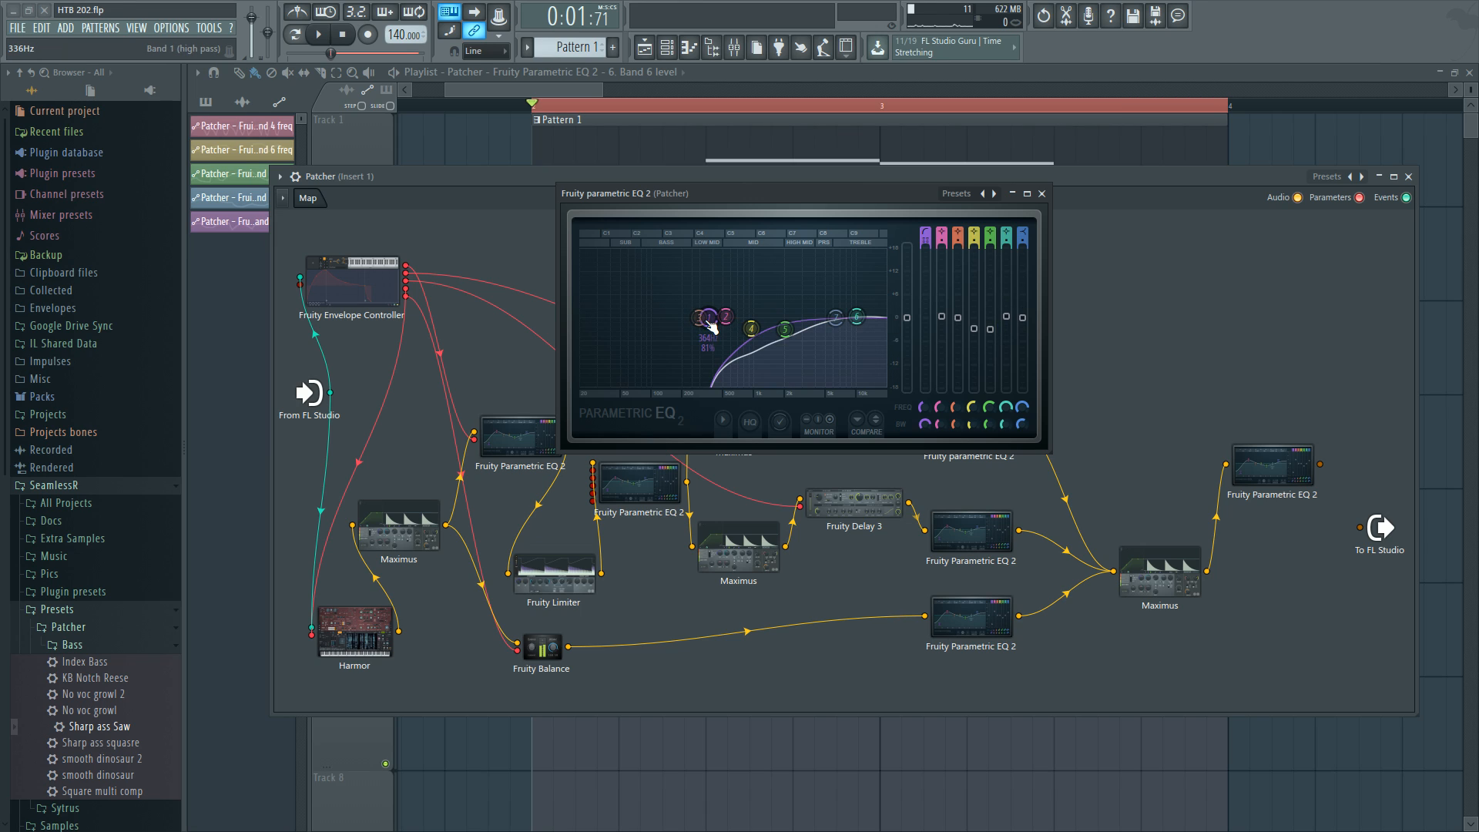
{"action": "left_click", "coordinate": [1041, 193]}
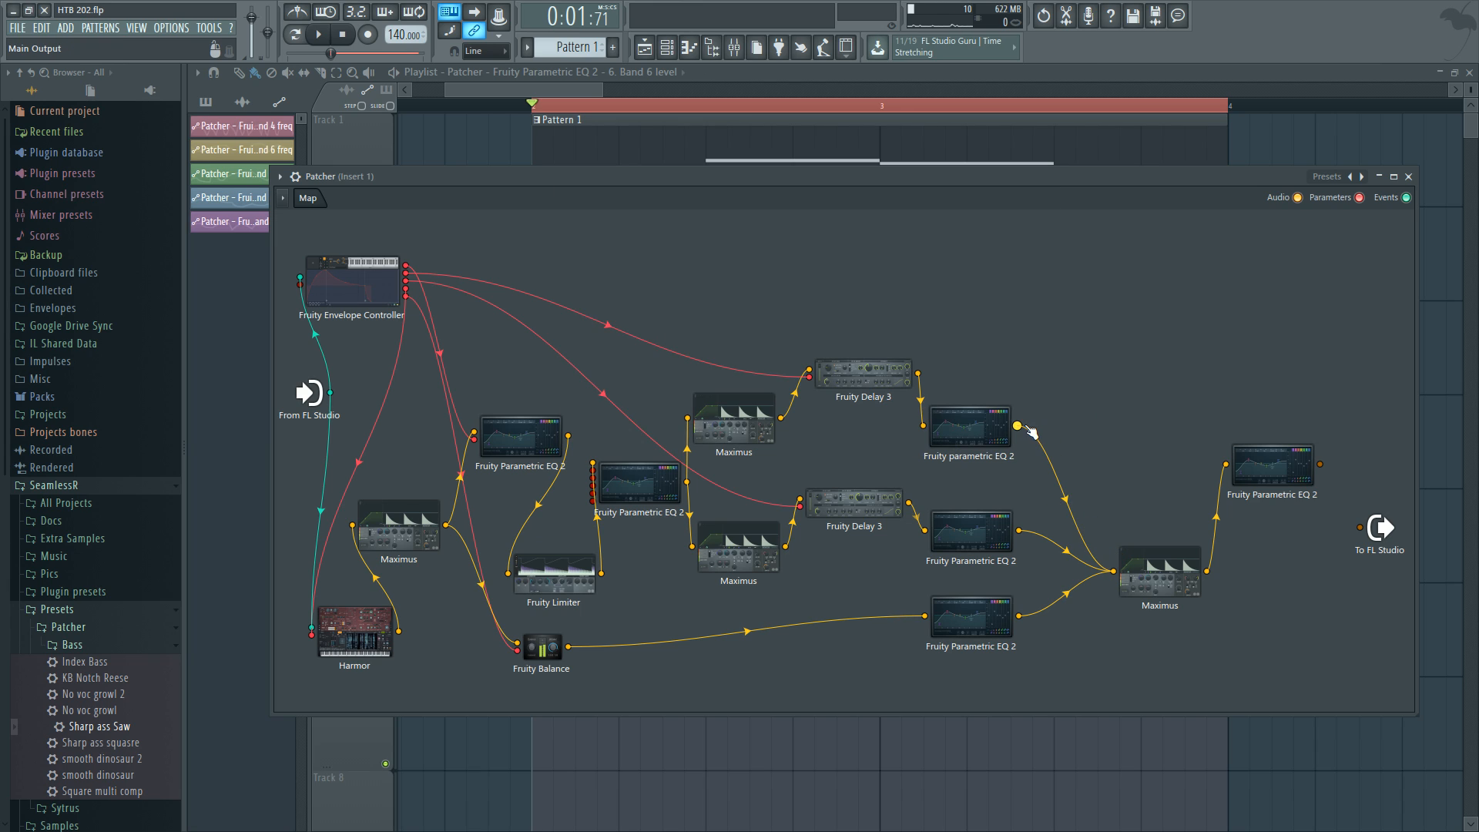
Connect the upper Fruity parametric EQ 2 output to the Patcher output and audition playback.
{"action": "left_click_drag", "start_coordinate": [1017, 425], "coordinate": [1359, 527]}
{"action": "key", "text": "space"}
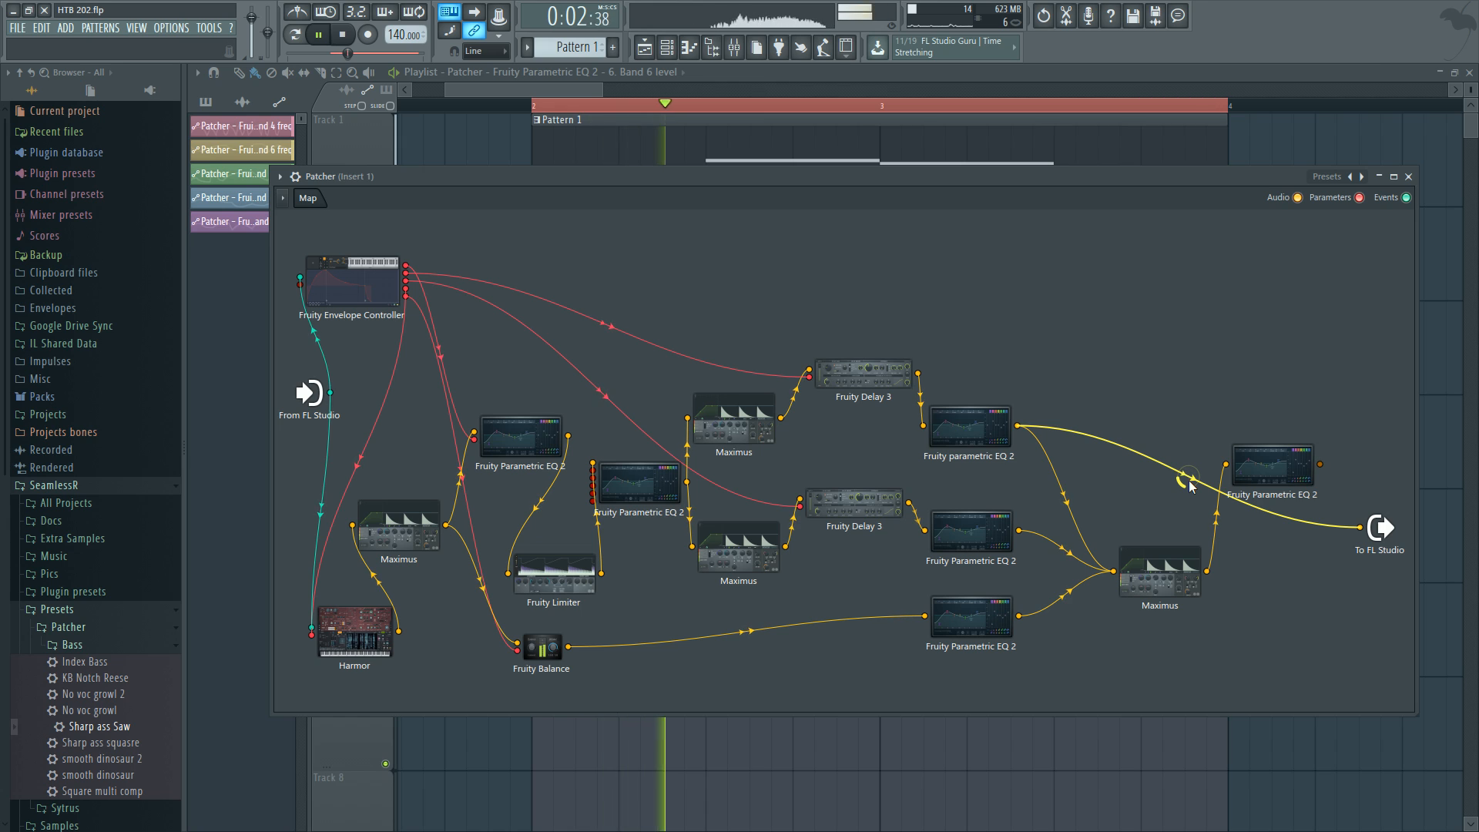
{"action": "key", "text": "space"}
Remove the EQ-to-output link and connect the upper Fruity Delay 3 output directly to the Patcher output, auditioning playback.
{"action": "right_click", "coordinate": [1188, 477]}
{"action": "left_click_drag", "start_coordinate": [917, 374], "coordinate": [1363, 527]}
{"action": "left_click", "coordinate": [1117, 414]}
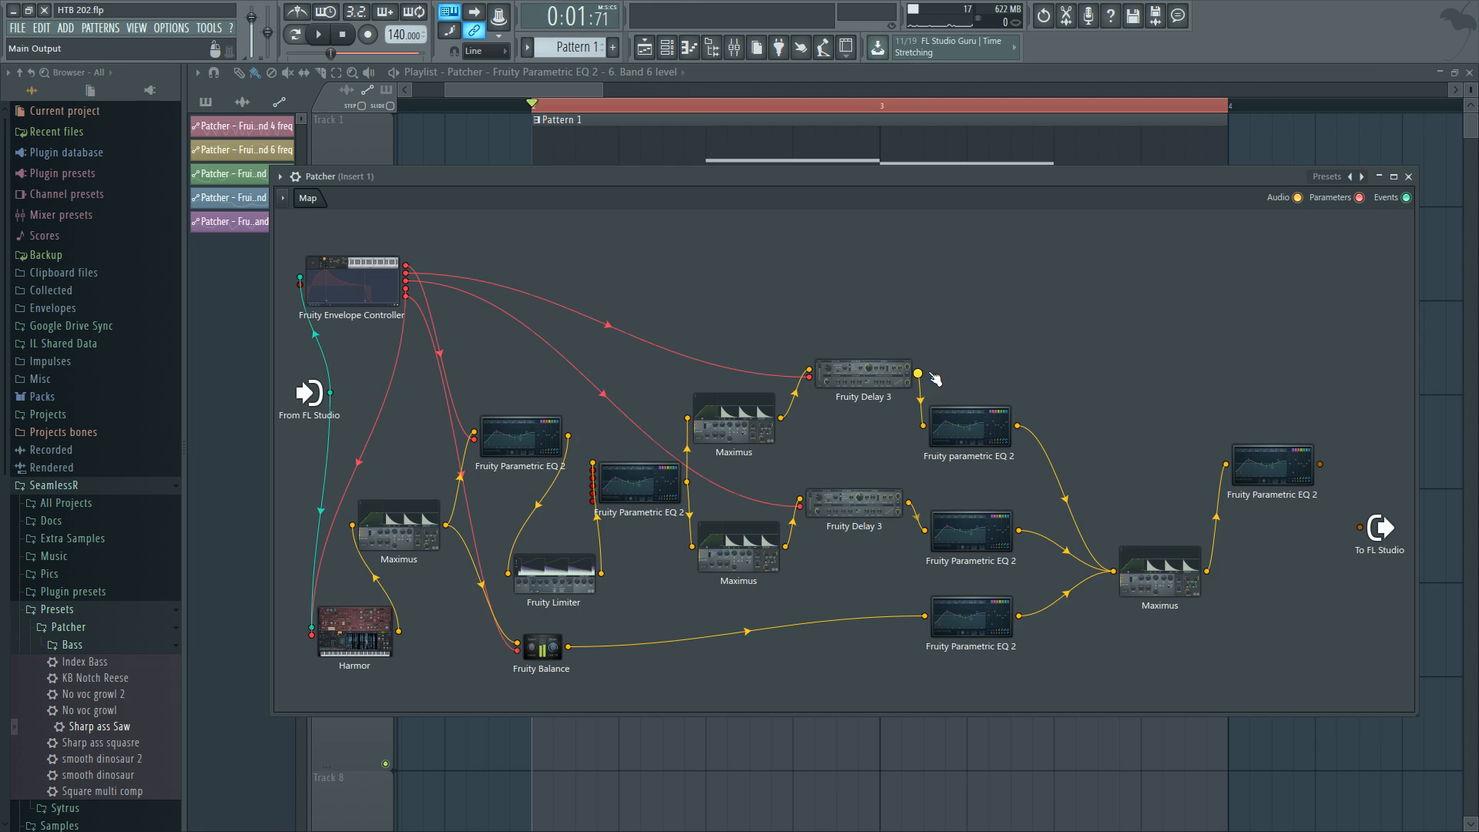
{"action": "left_click_drag", "start_coordinate": [918, 374], "coordinate": [276, 717]}
{"action": "left_click_drag", "start_coordinate": [917, 374], "coordinate": [1359, 528]}
{"action": "key", "text": "space"}
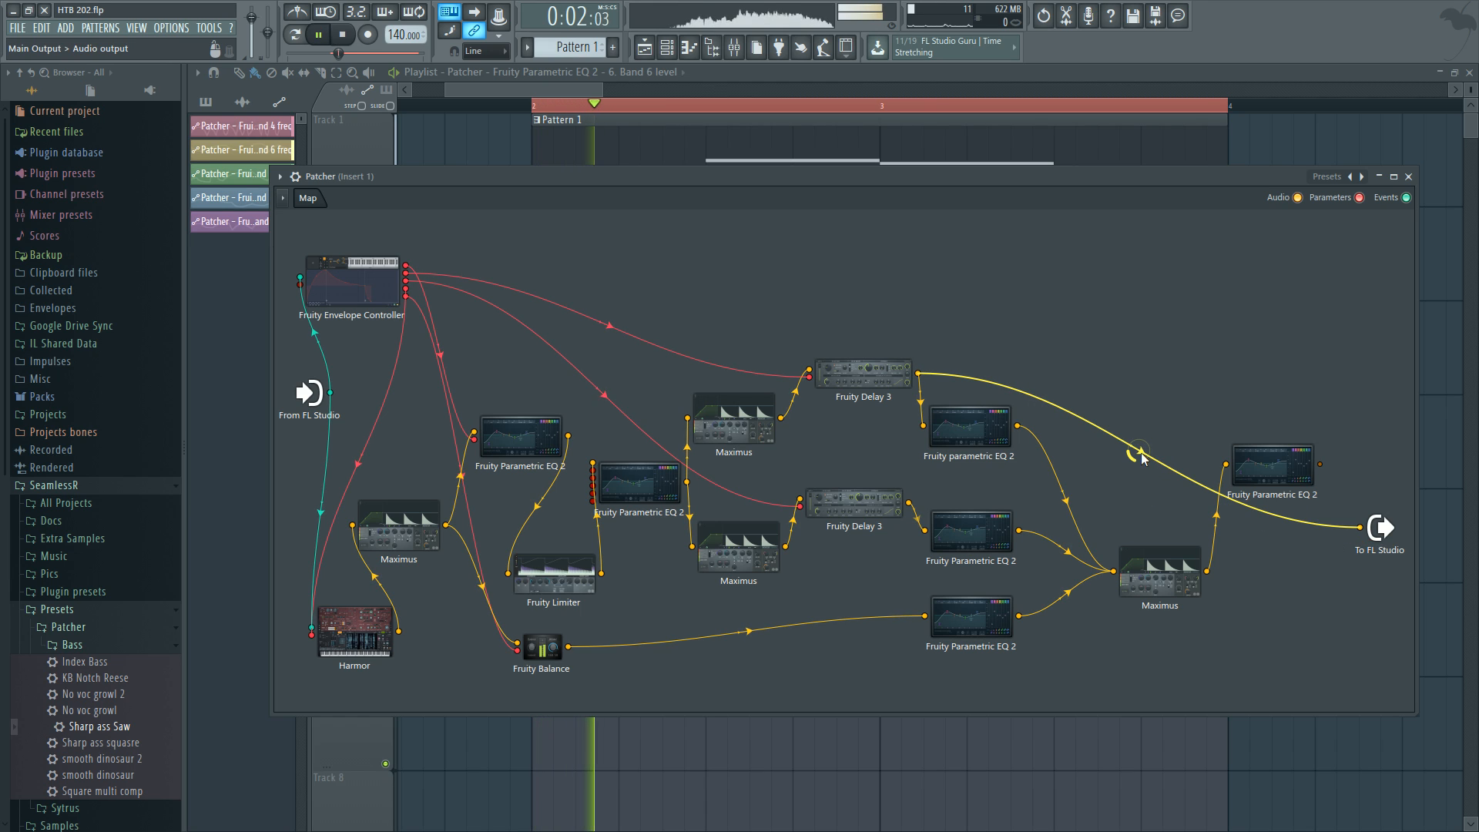
{"action": "key", "text": "space"}
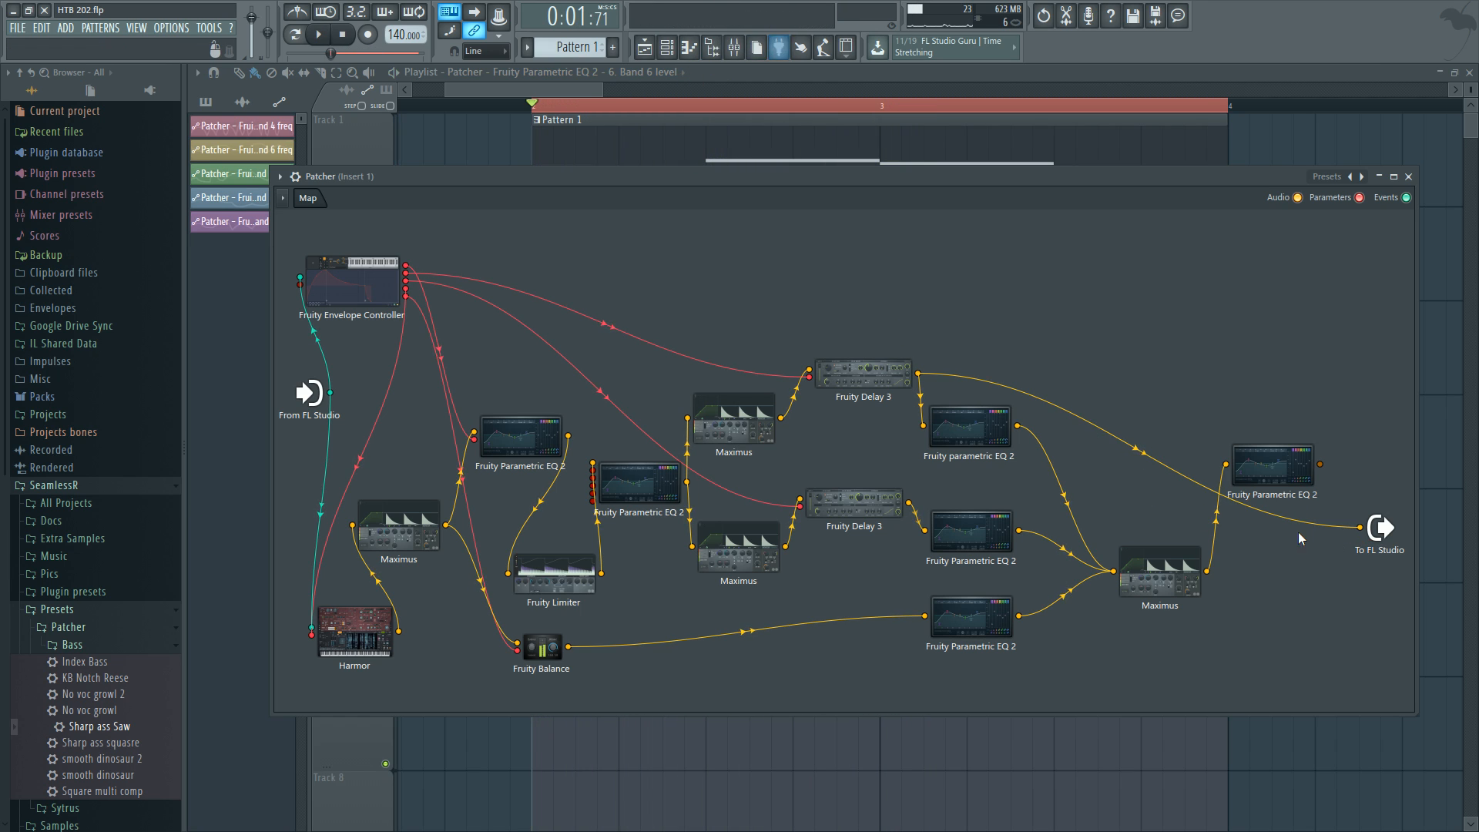
Disconnect the delay from the output and connect the middle Fruity Parametric EQ 2 output to the Patcher output, auditioning playback.
{"action": "right_click", "coordinate": [1359, 528]}
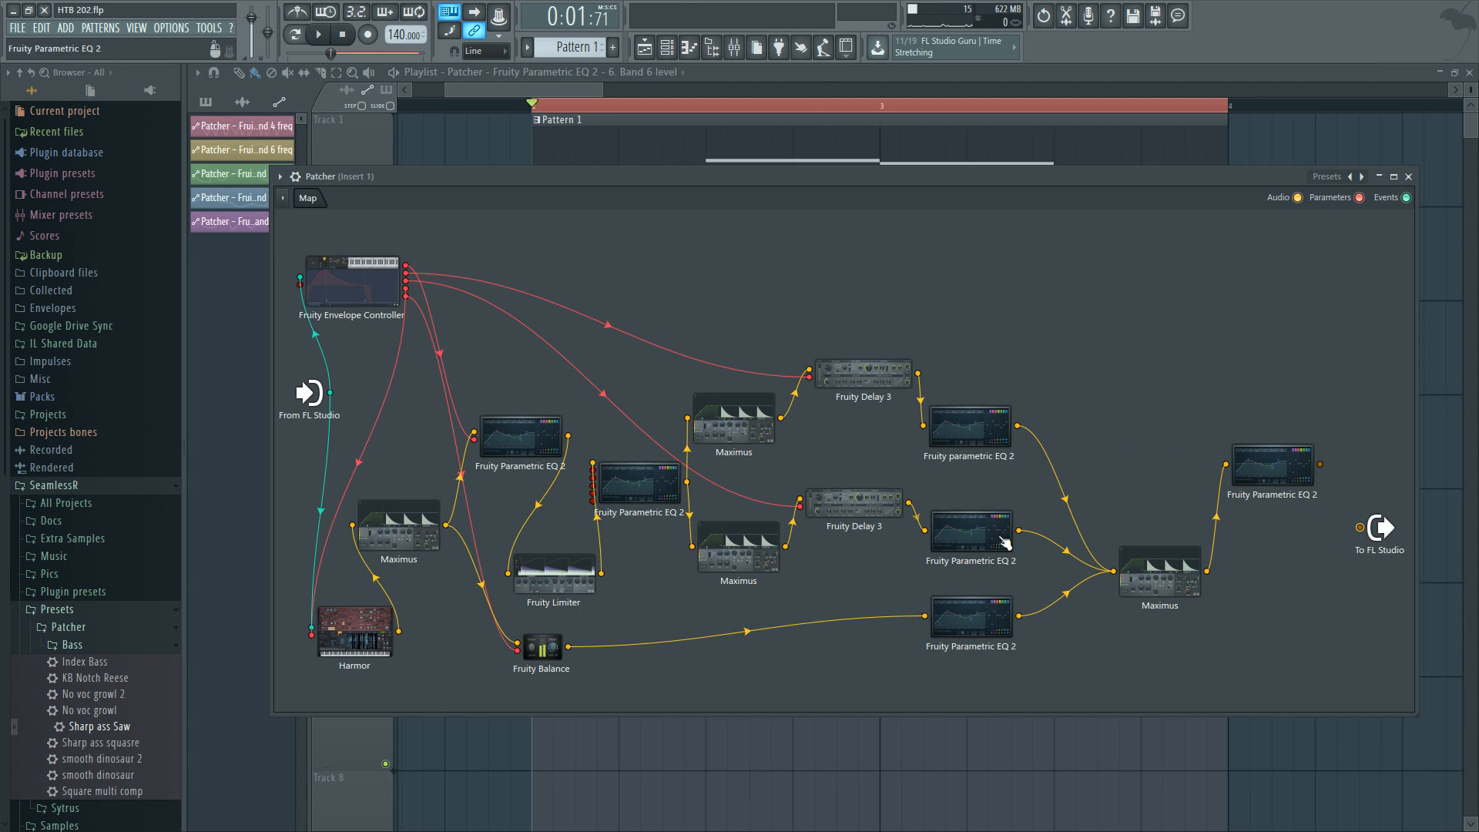
{"action": "left_click_drag", "start_coordinate": [1018, 530], "coordinate": [1360, 528]}
{"action": "key", "text": "space"}
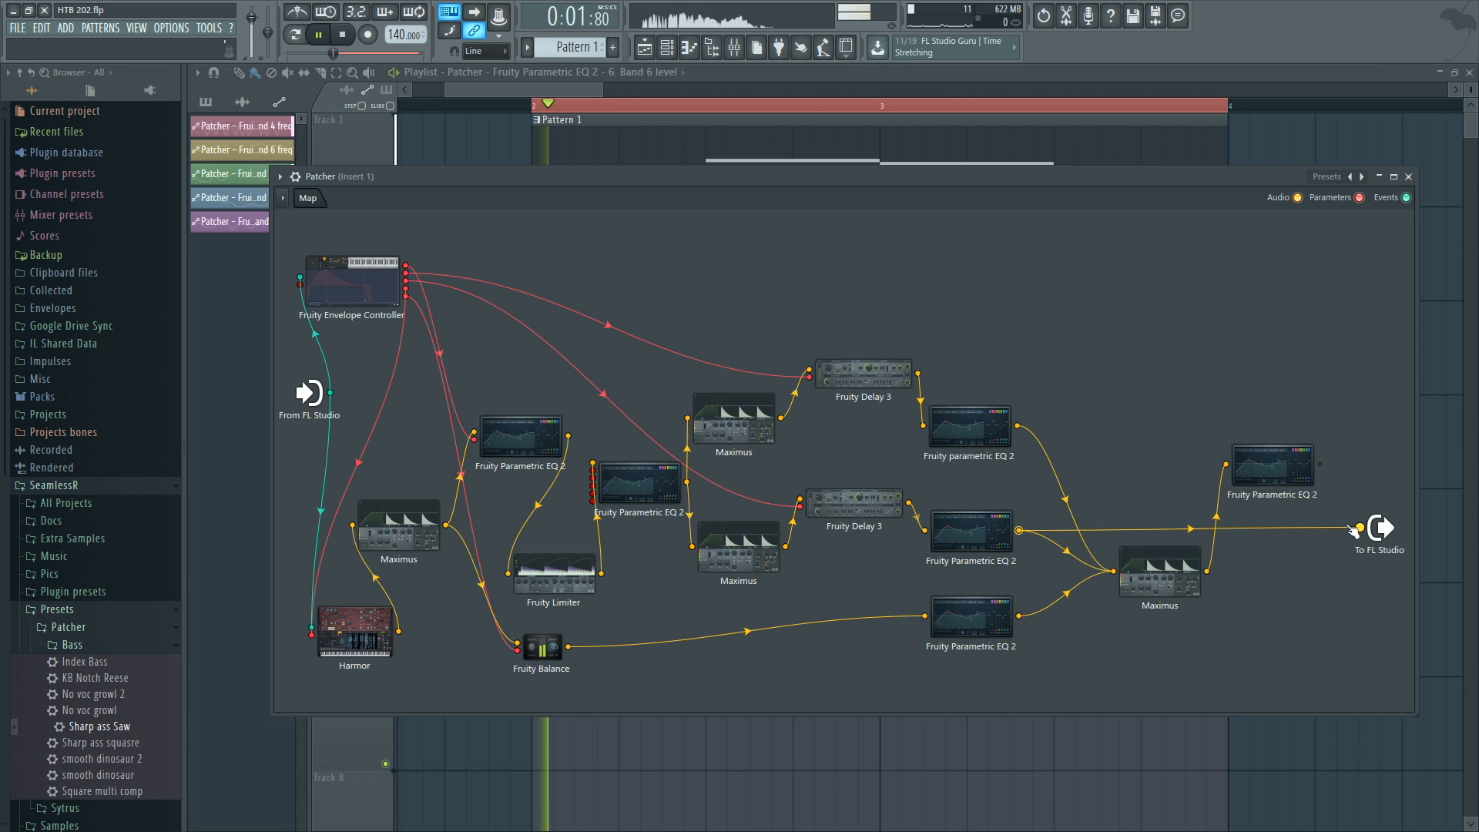
Open the middle Fruity Parametric EQ 2 to inspect its band settings while auditioning, then close it.
{"action": "double_click", "coordinate": [1001, 532]}
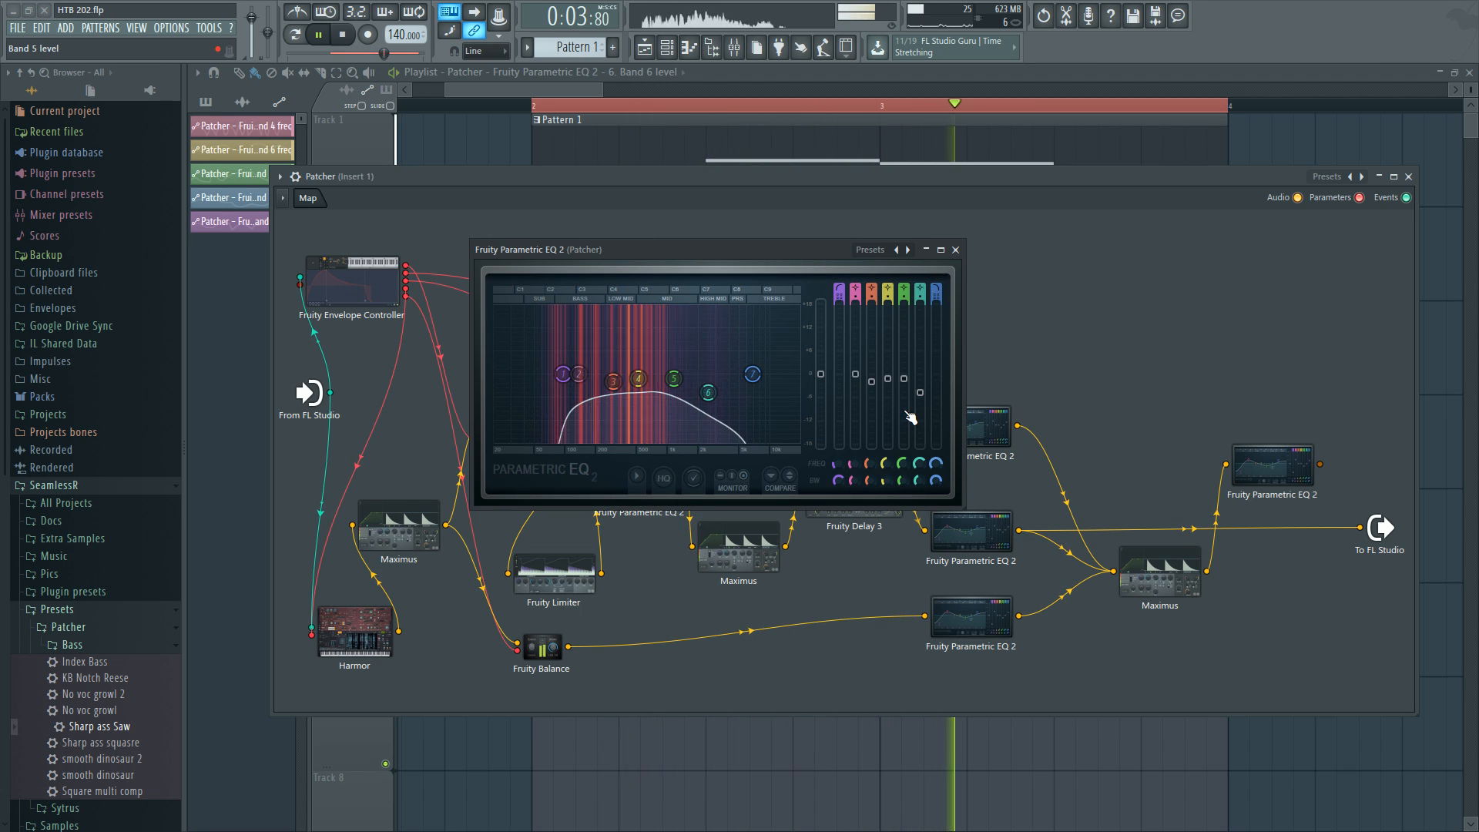
{"action": "key", "text": "space"}
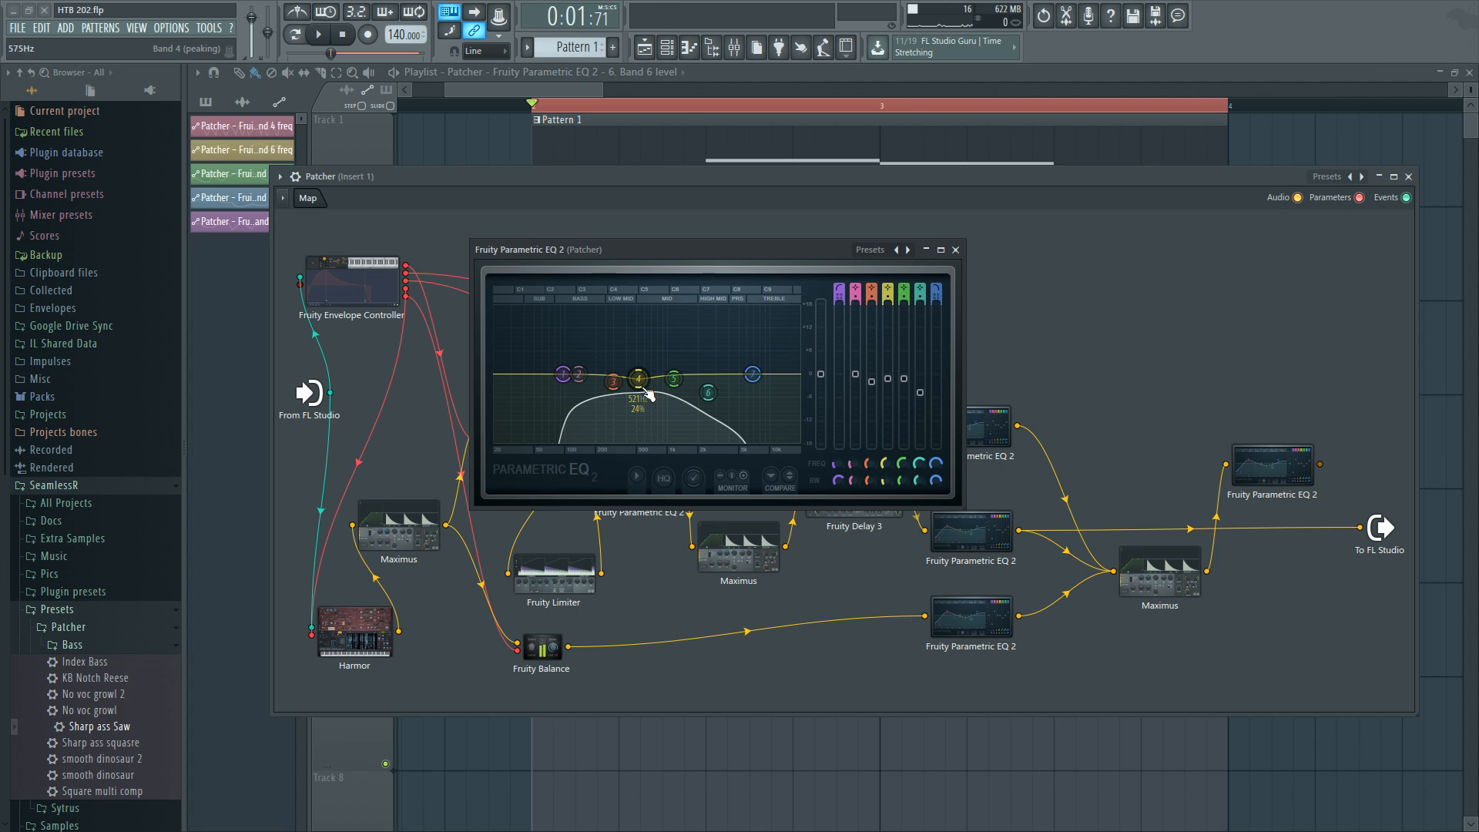
{"action": "left_click", "coordinate": [955, 250]}
Swap the Patcher output link from the middle EQ to the lower Fruity Parametric EQ 2 output.
{"action": "left_click_drag", "start_coordinate": [1359, 527], "coordinate": [1056, 634]}
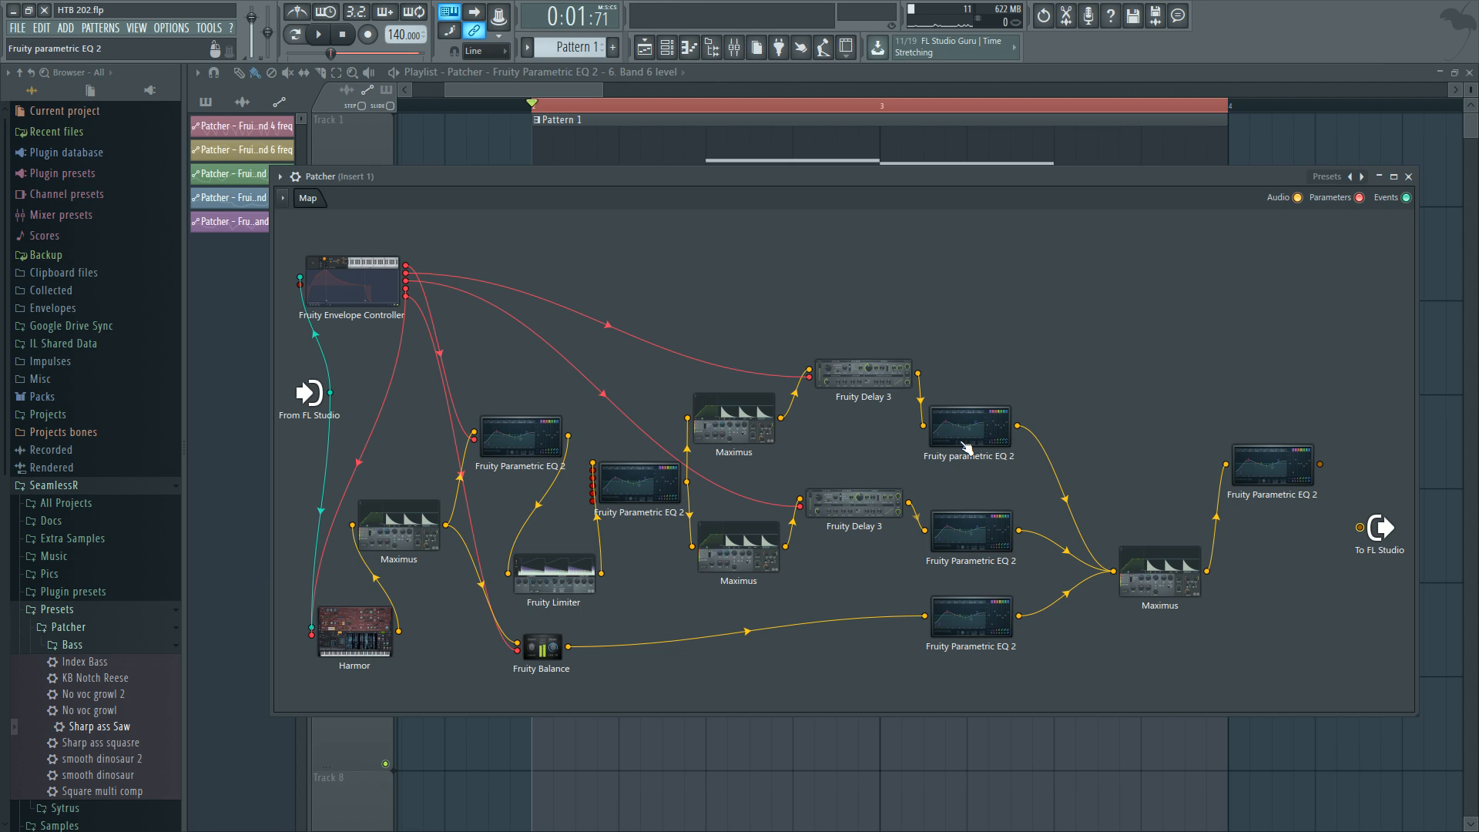
{"action": "left_click_drag", "start_coordinate": [1022, 624], "coordinate": [1360, 527]}
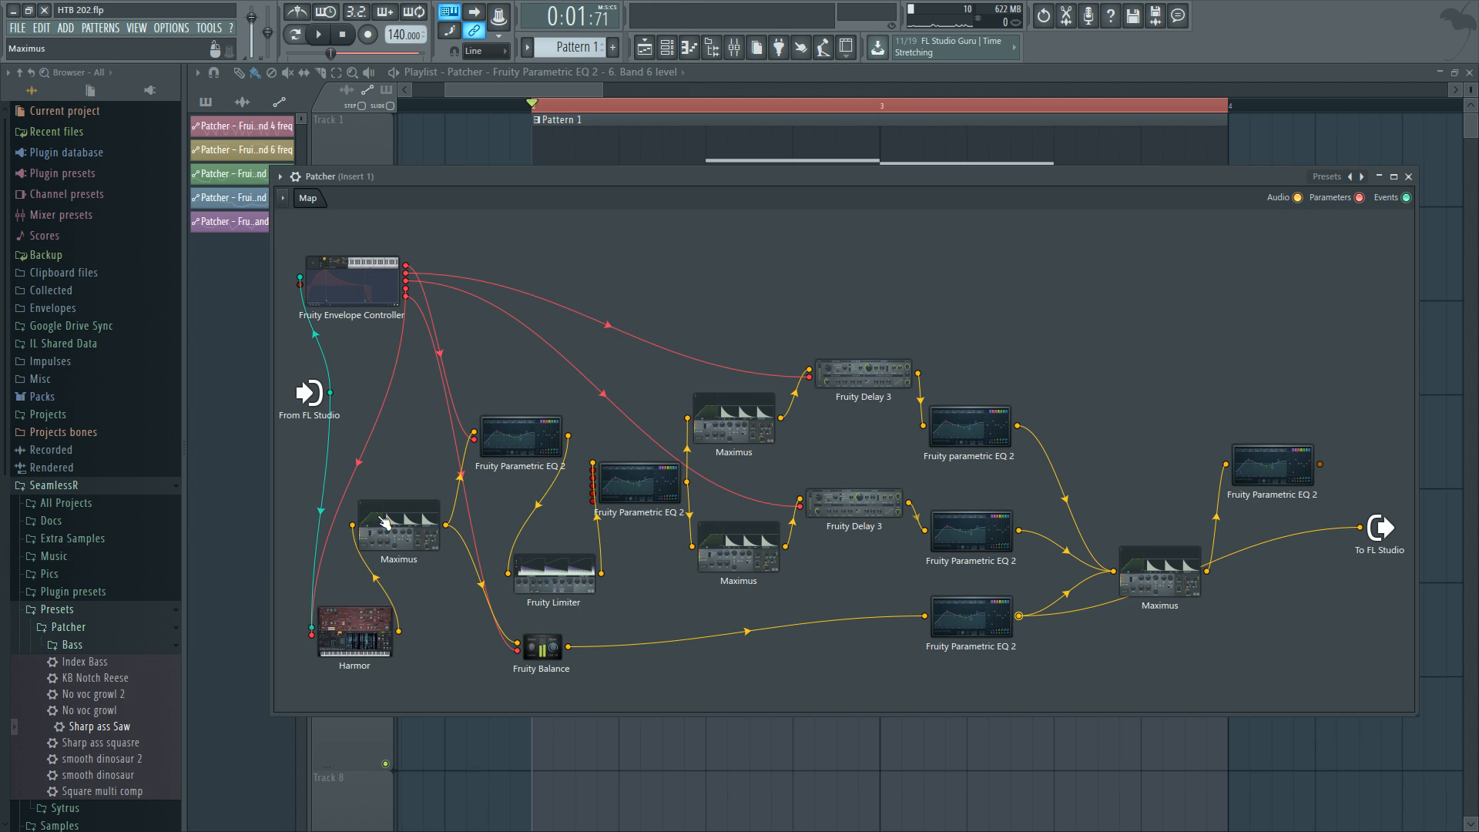
{"action": "left_click_drag", "start_coordinate": [392, 521], "coordinate": [395, 526]}
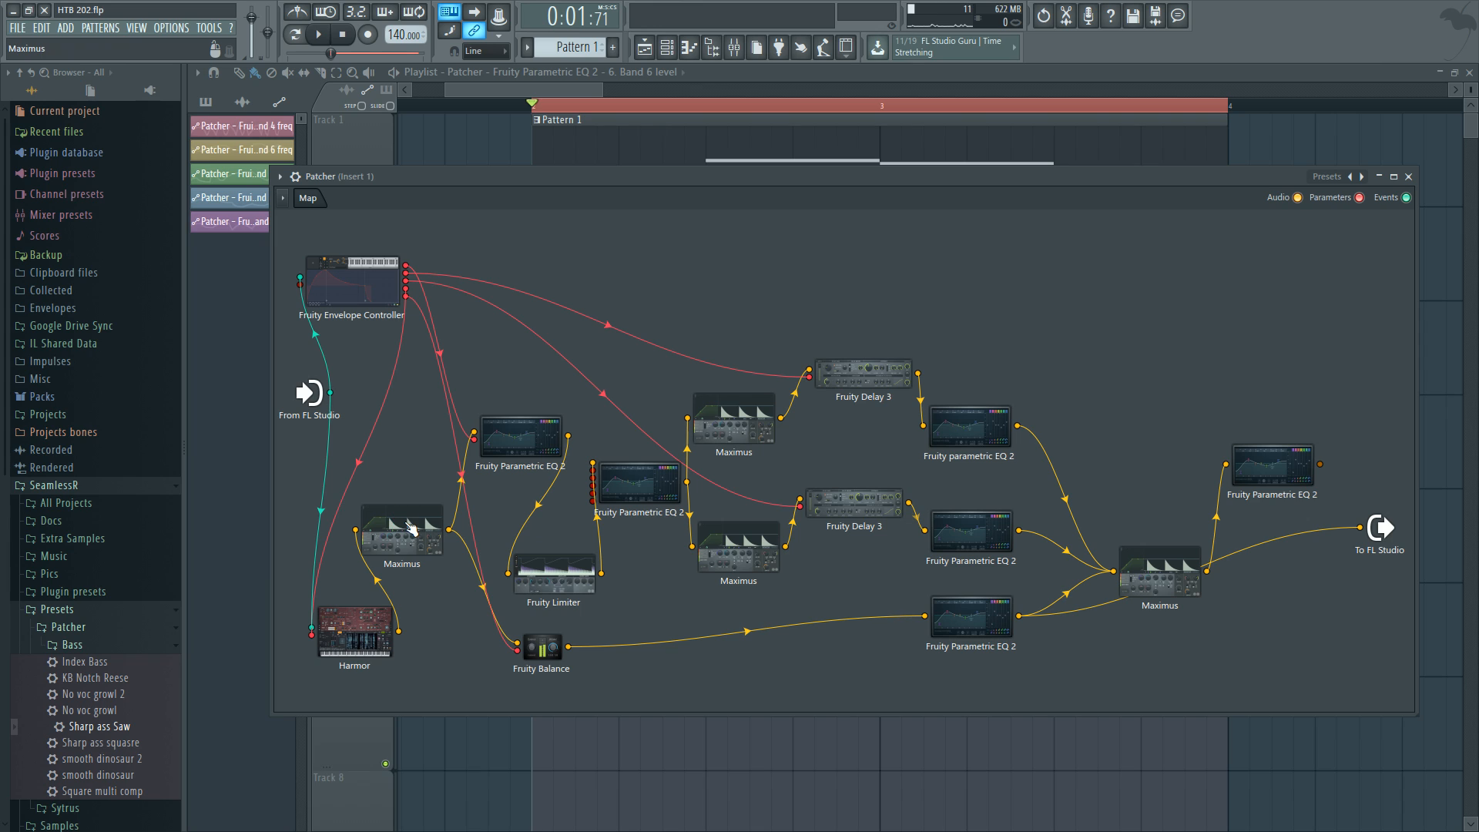
{"action": "left_click_drag", "start_coordinate": [548, 651], "coordinate": [549, 648]}
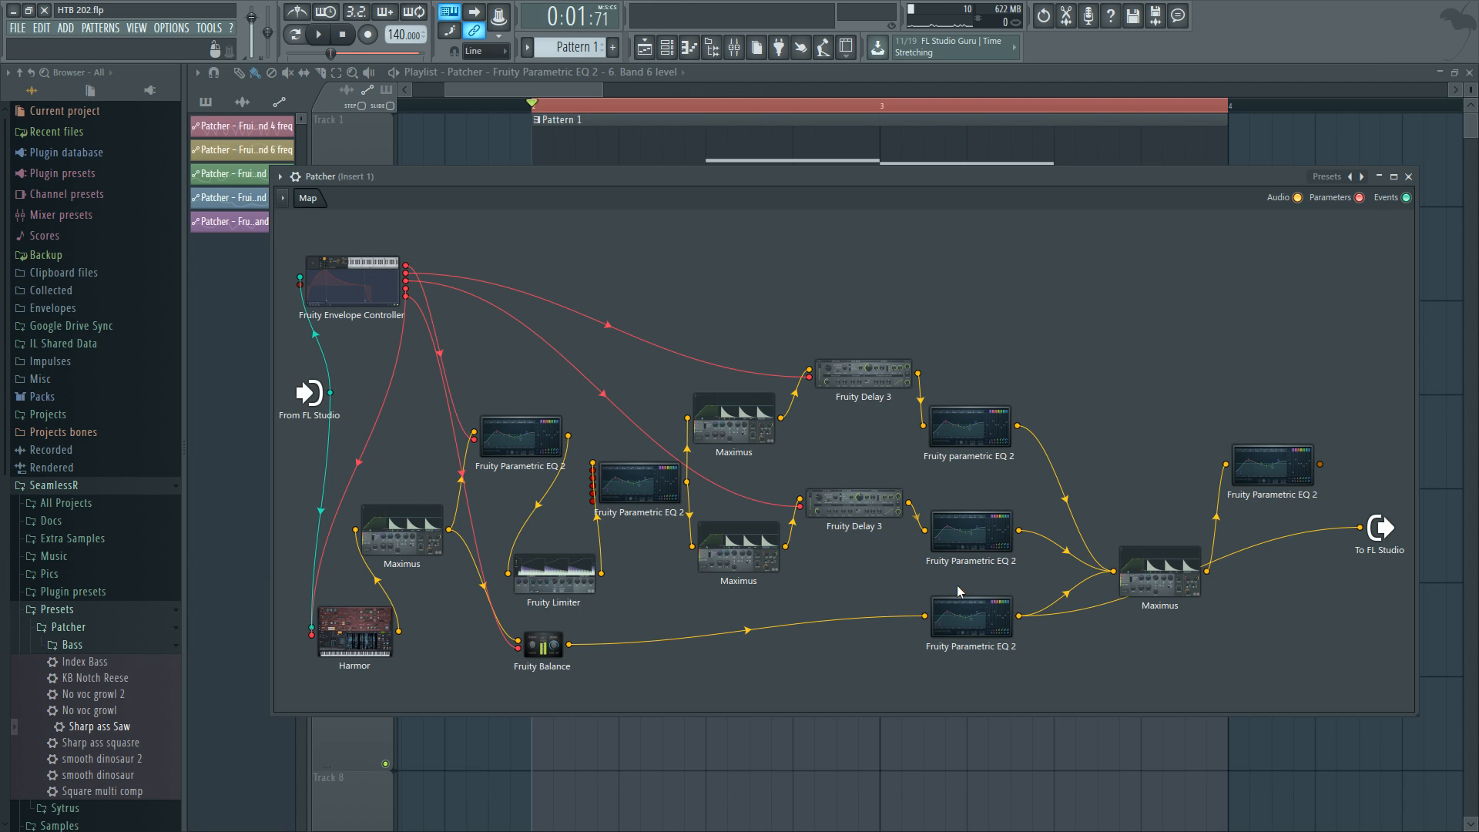
Open the lower Fruity Parametric EQ 2 window and audition playback, then close it.
{"action": "left_click", "coordinate": [965, 619]}
{"action": "key", "text": "space"}
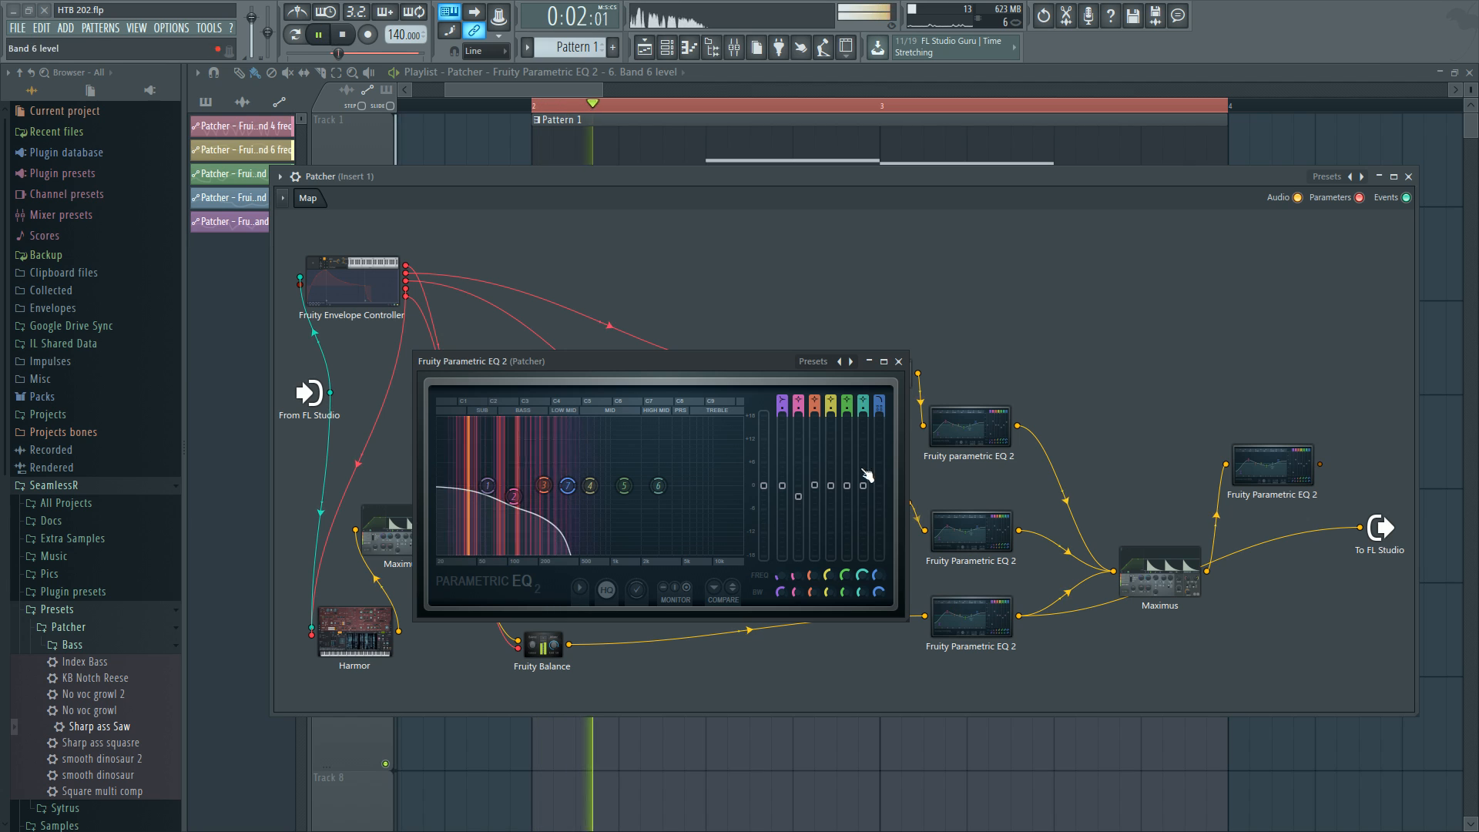
{"action": "key", "text": "space"}
{"action": "left_click", "coordinate": [898, 362]}
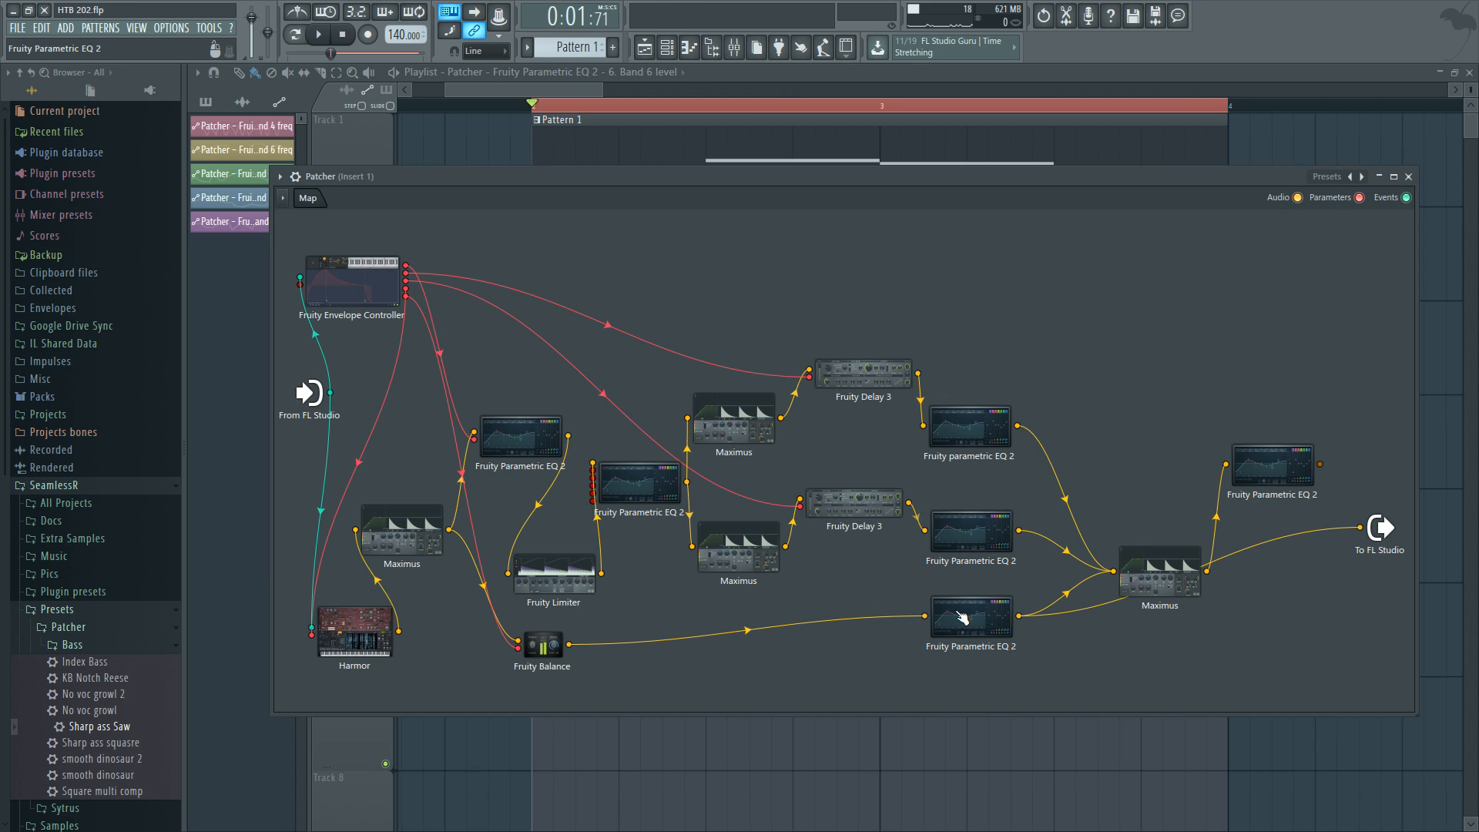
Disconnect the lower EQ from the output and compare the middle and lower Fruity Parametric EQ 2 band settings.
{"action": "left_click_drag", "start_coordinate": [1349, 544], "coordinate": [1306, 620]}
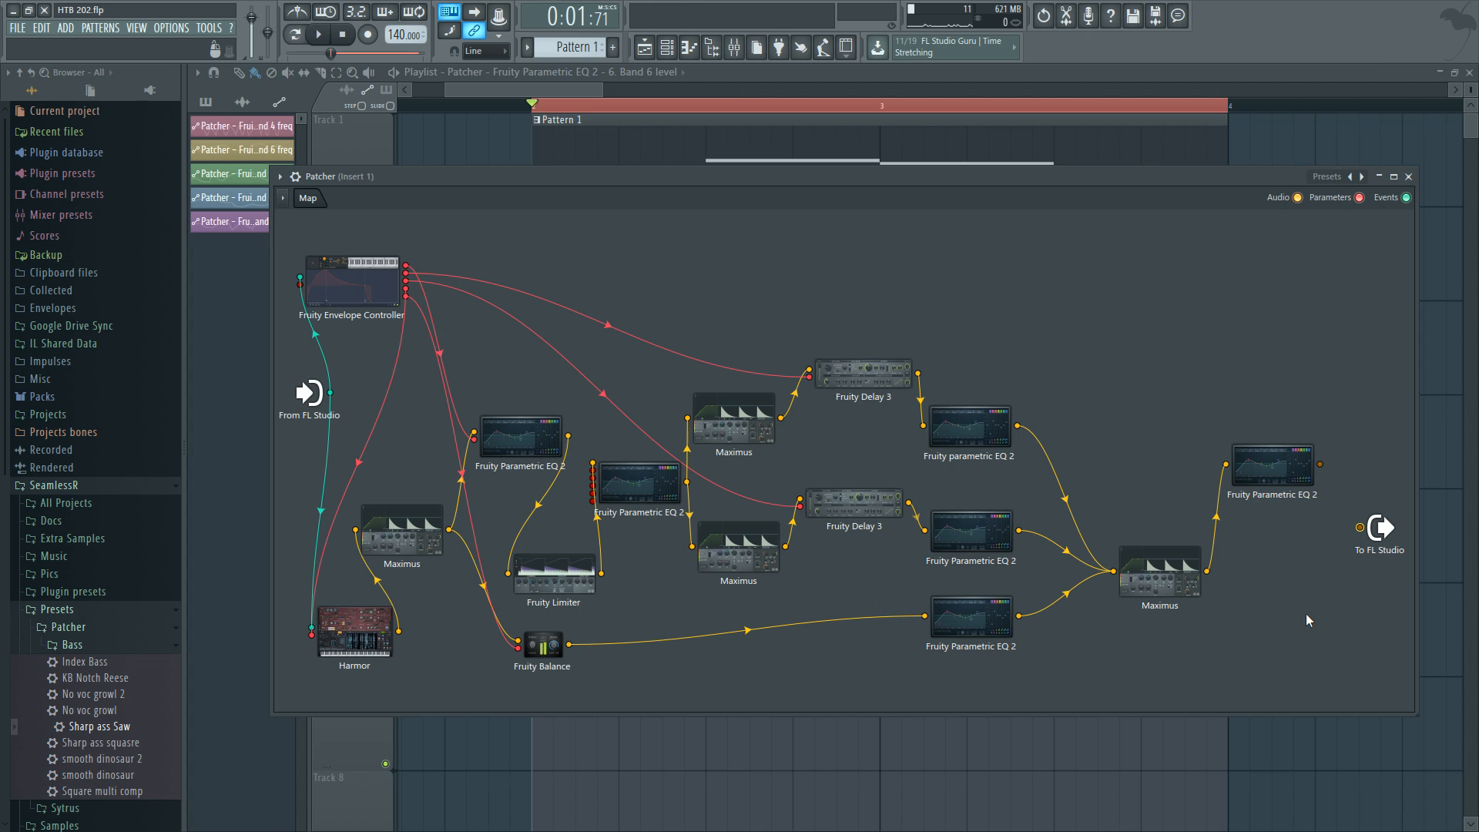
{"action": "double_click", "coordinate": [974, 528]}
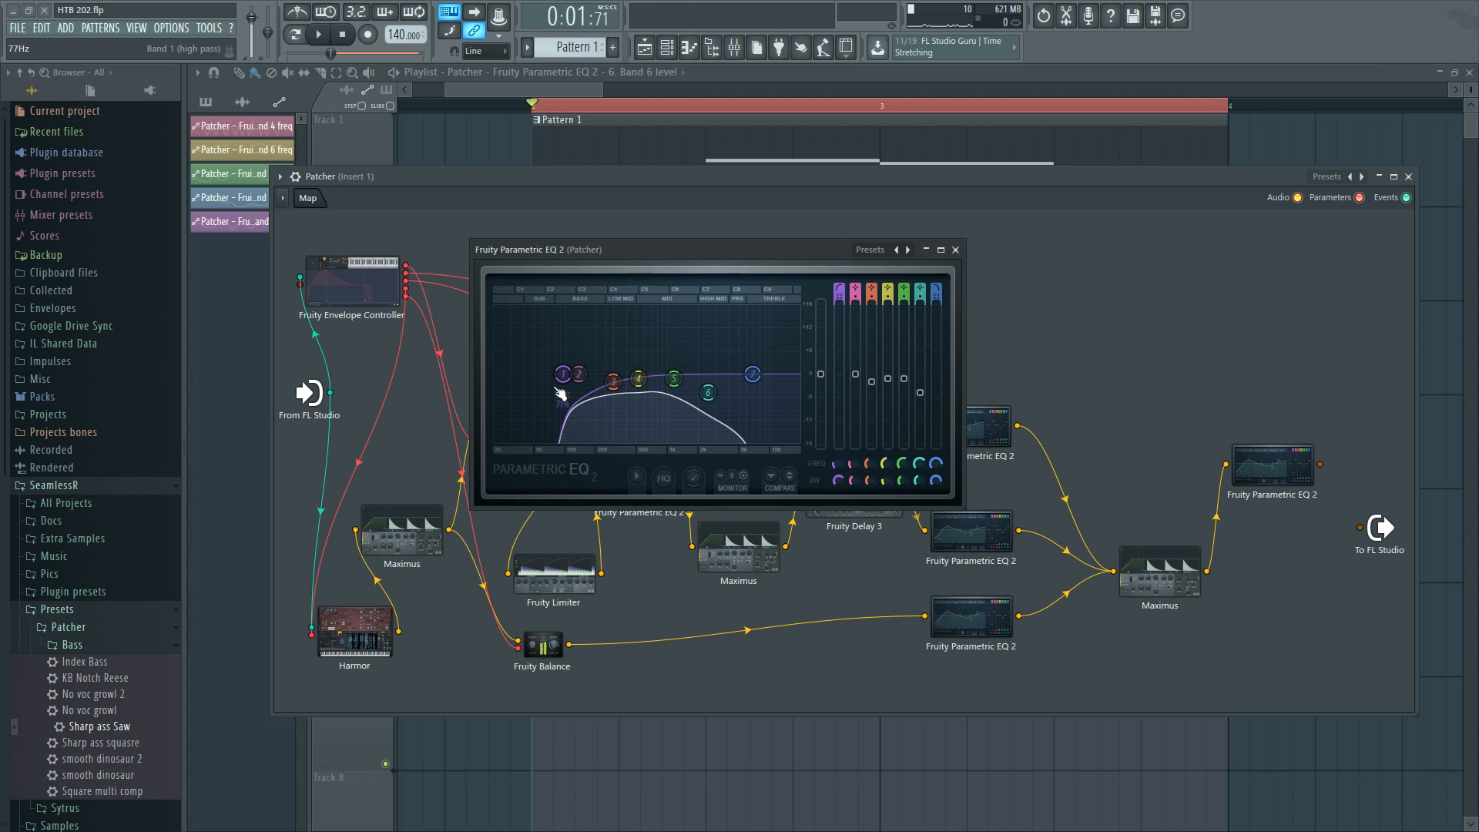
{"action": "double_click", "coordinate": [1001, 612]}
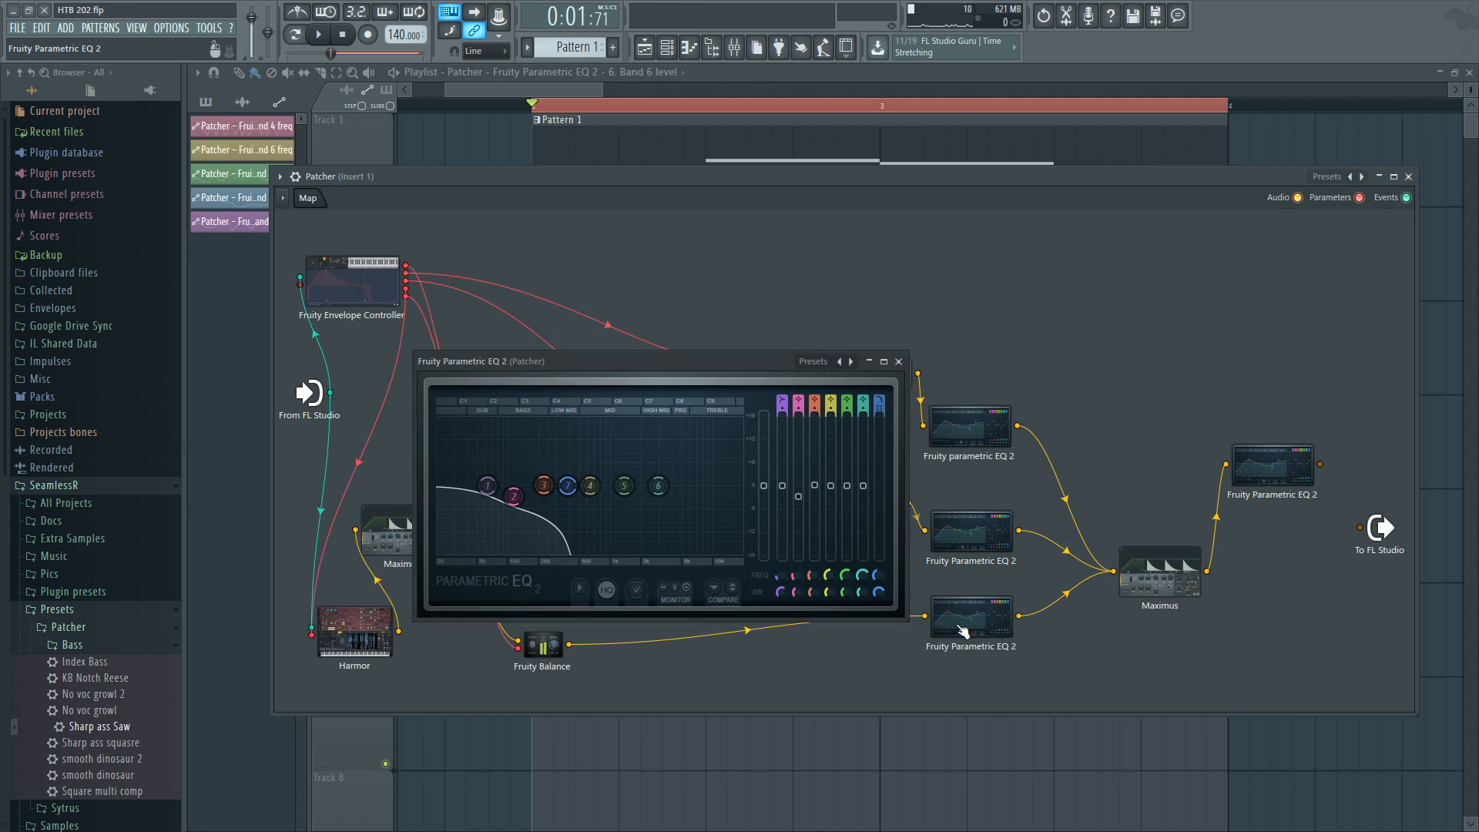
{"action": "left_click", "coordinate": [898, 361]}
{"action": "double_click", "coordinate": [969, 530]}
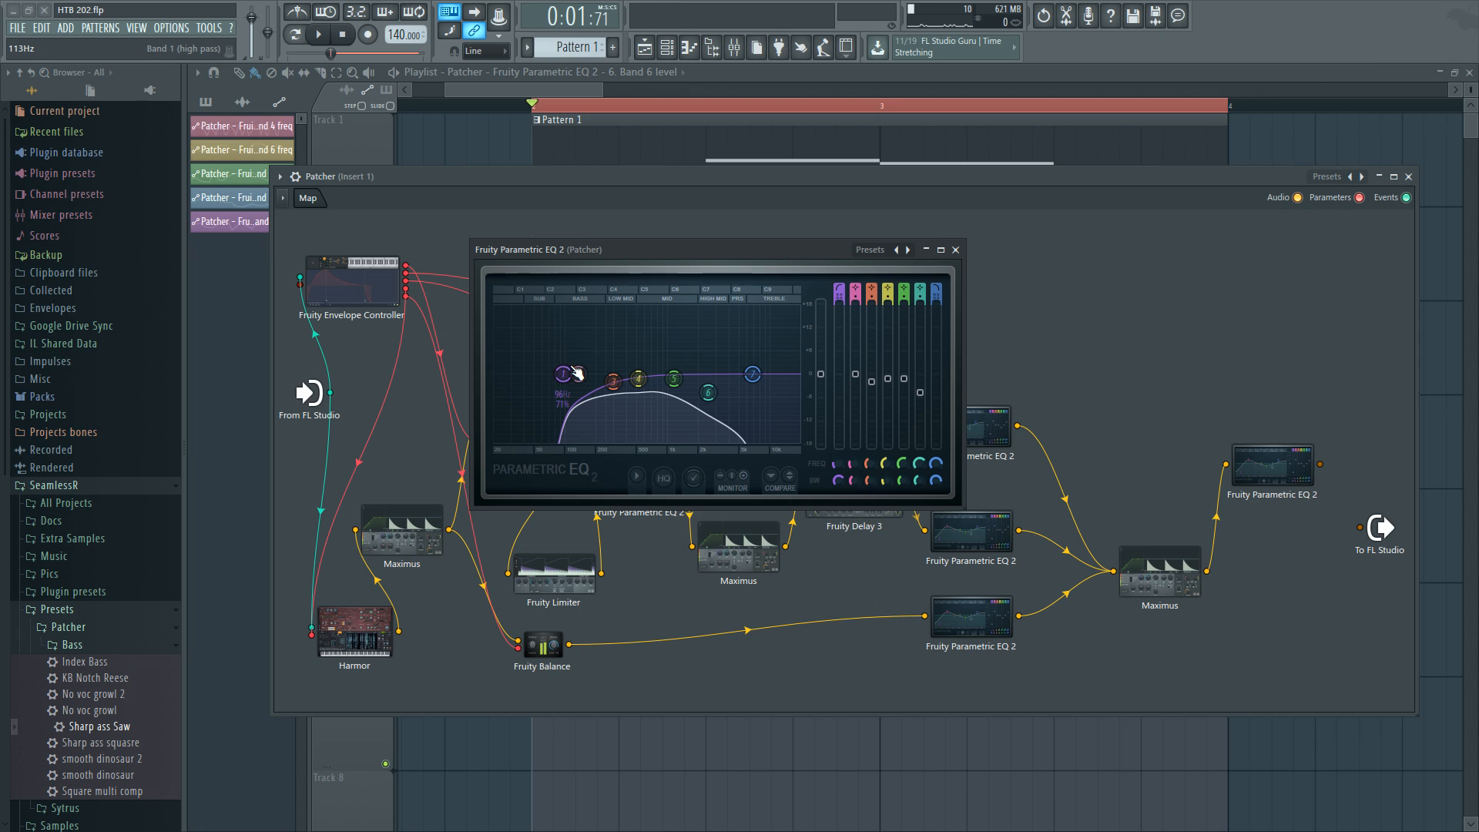
{"action": "left_click", "coordinate": [955, 250]}
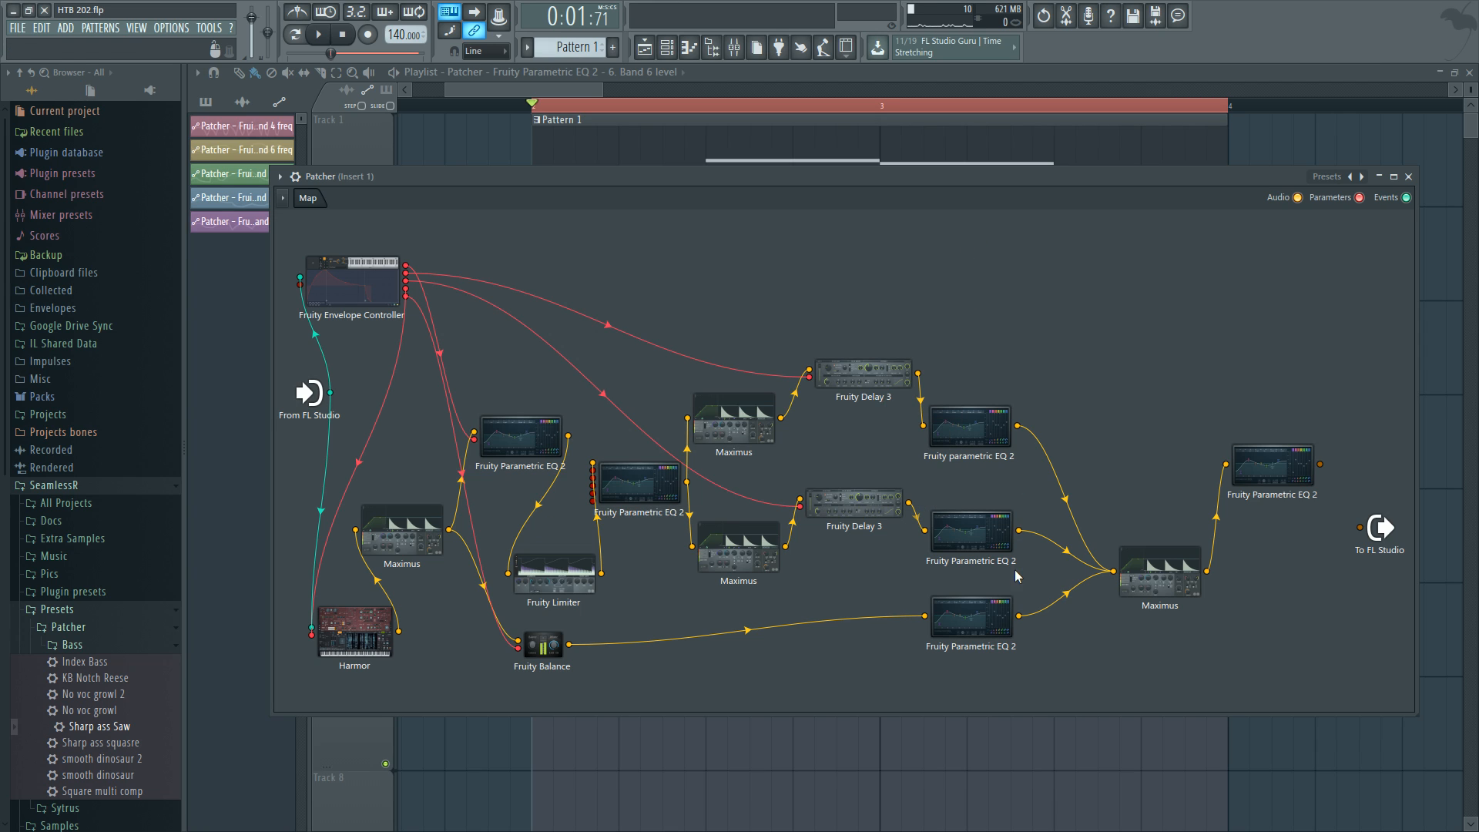
{"action": "double_click", "coordinate": [986, 617]}
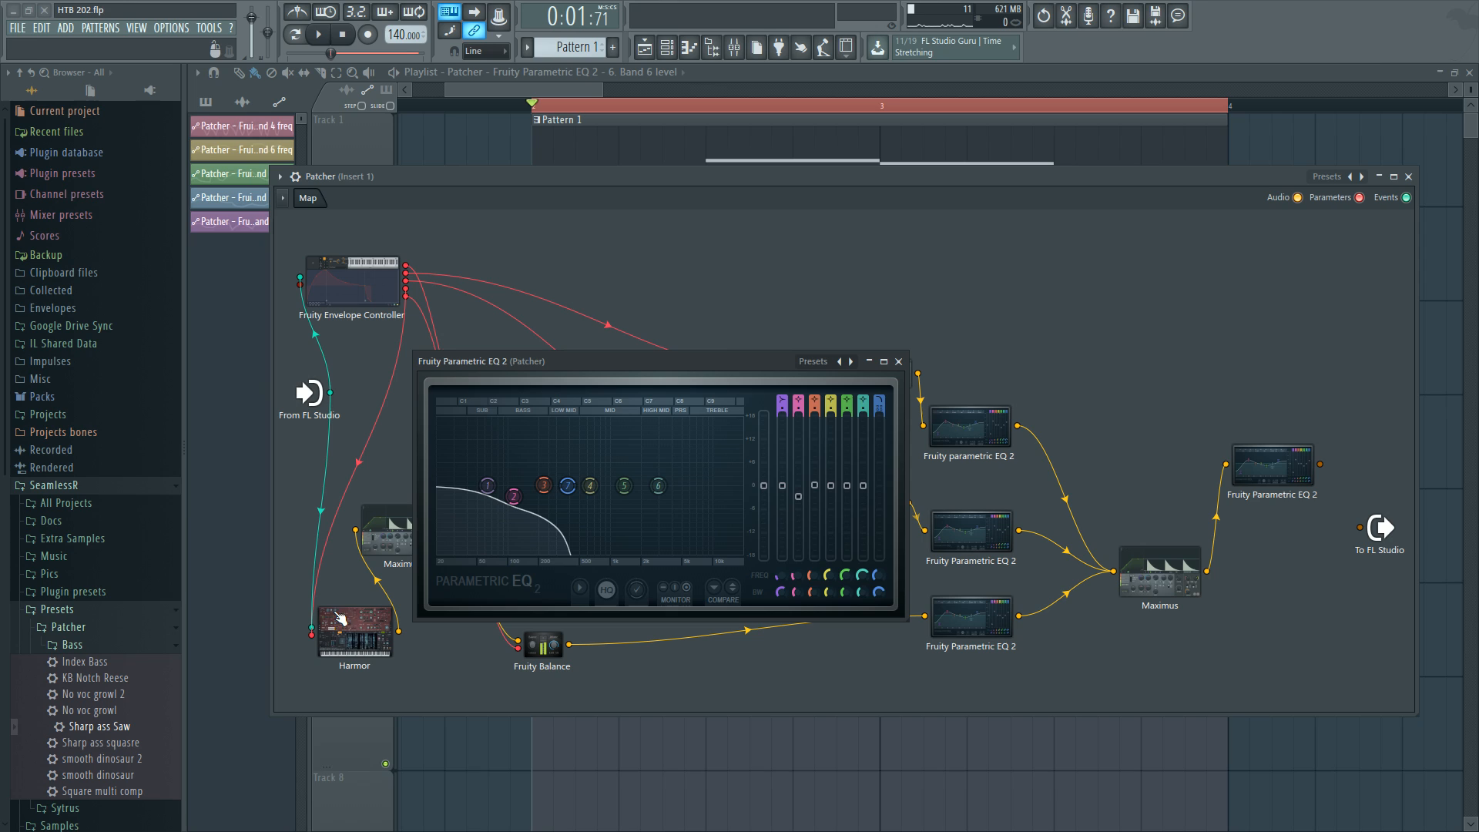
{"action": "left_click", "coordinate": [898, 361]}
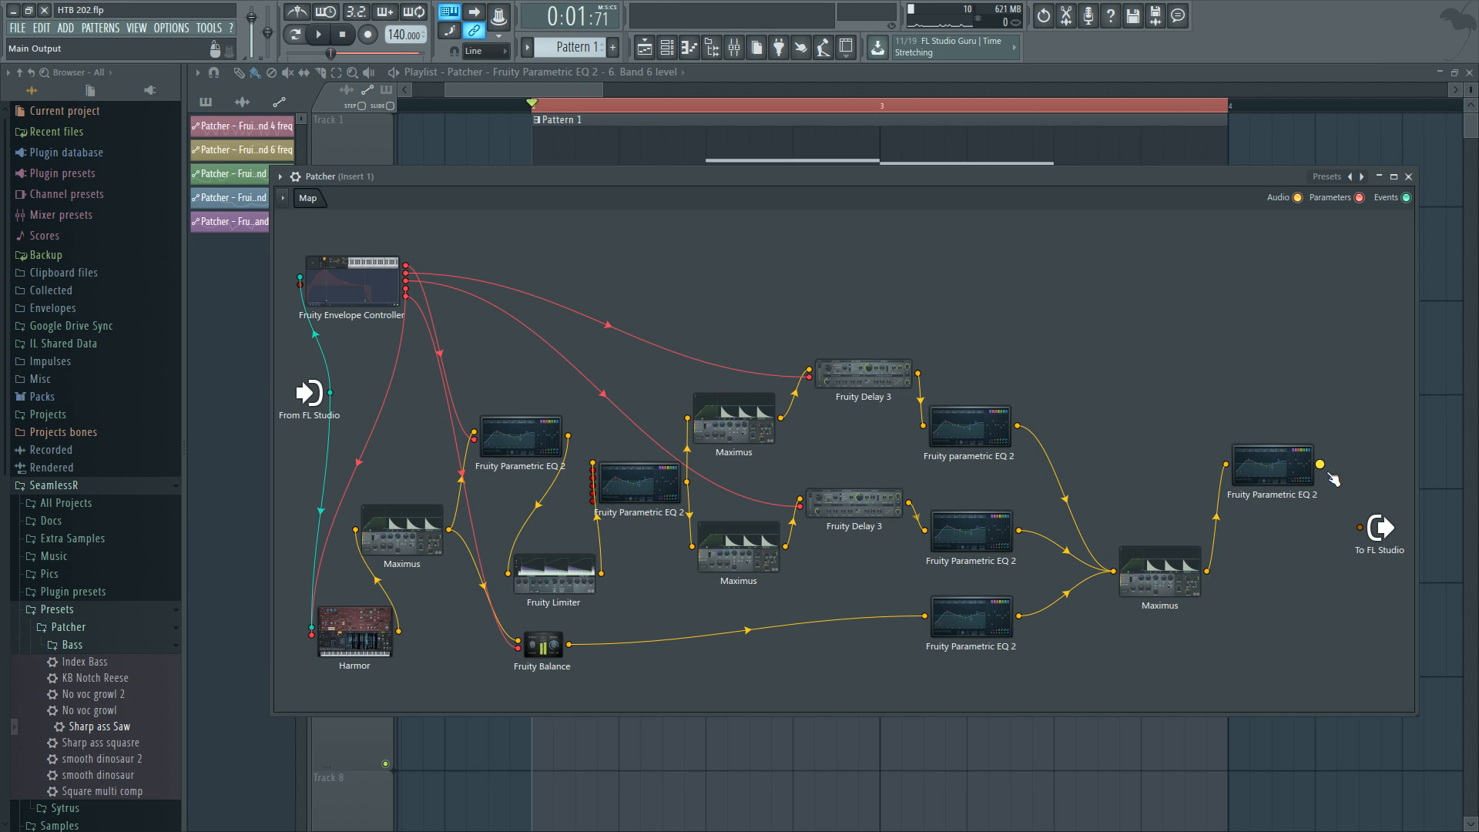
Reconnect the last Fruity Parametric EQ 2 to the Patcher output and open the final Maximus, browsing its Low, Mid and Master bands.
{"action": "left_click_drag", "start_coordinate": [1320, 465], "coordinate": [1361, 528]}
{"action": "double_click", "coordinate": [733, 420]}
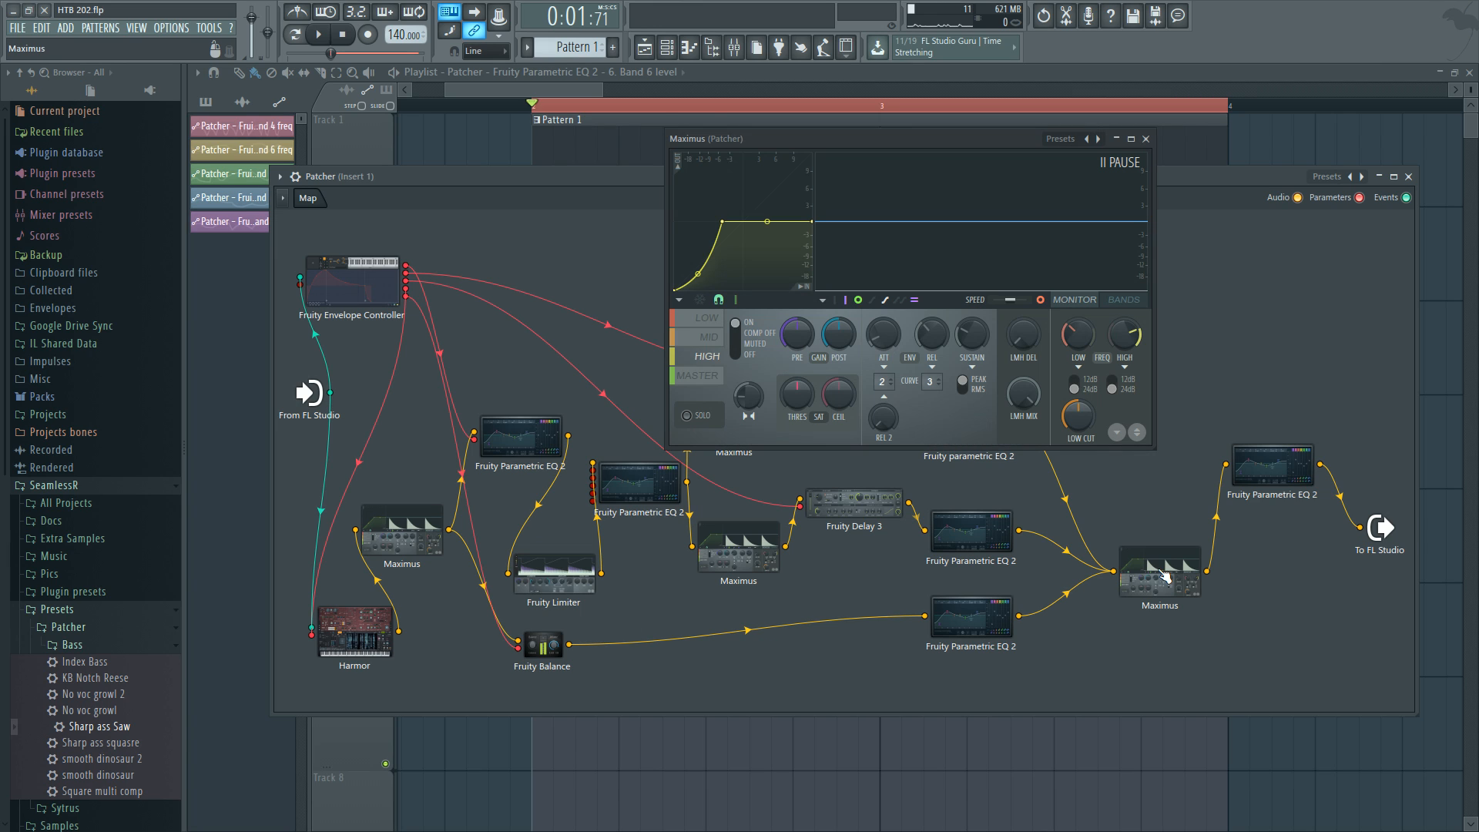
{"action": "left_click", "coordinate": [712, 324]}
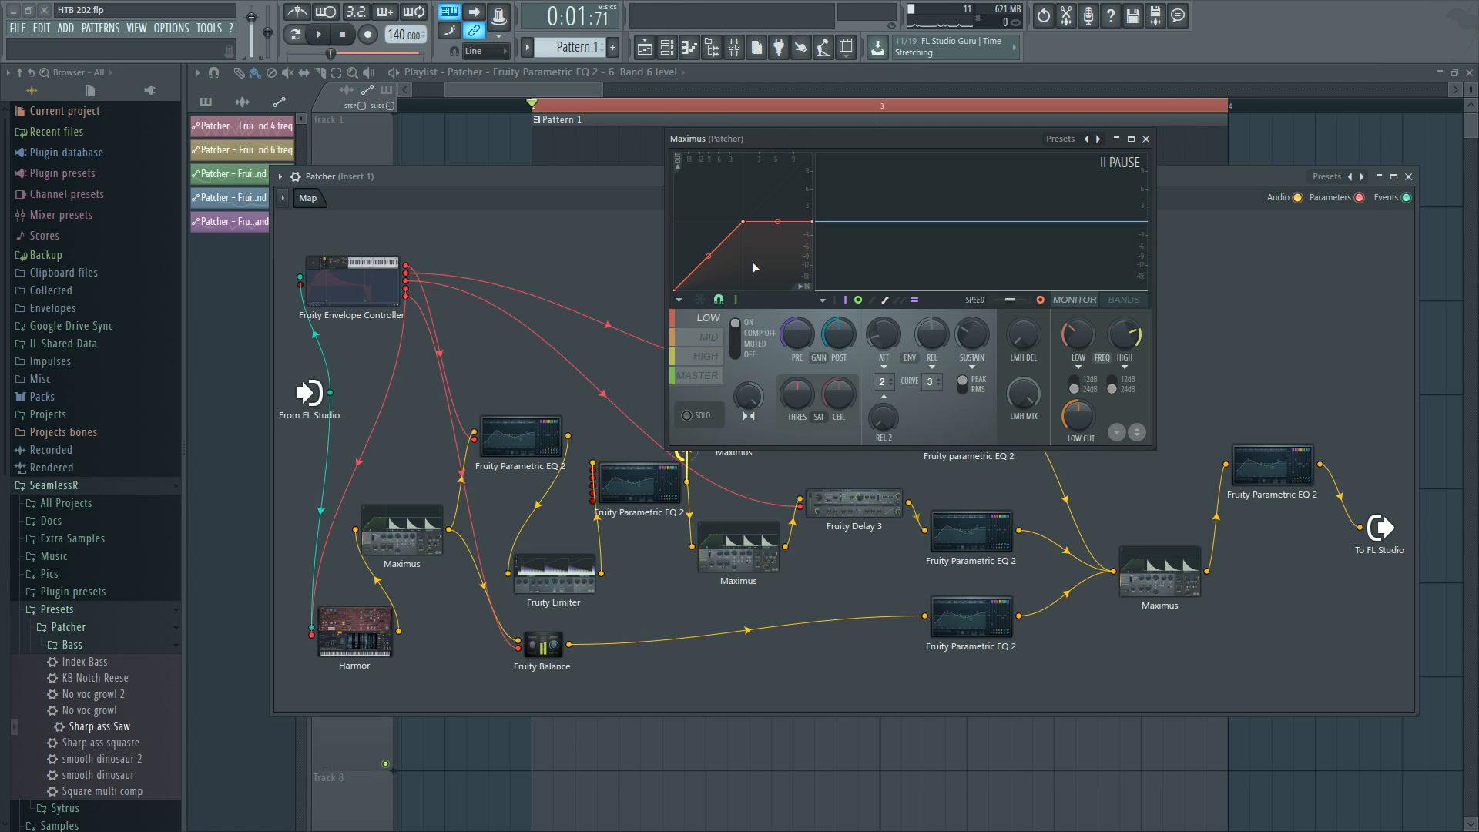
{"action": "left_click", "coordinate": [708, 338]}
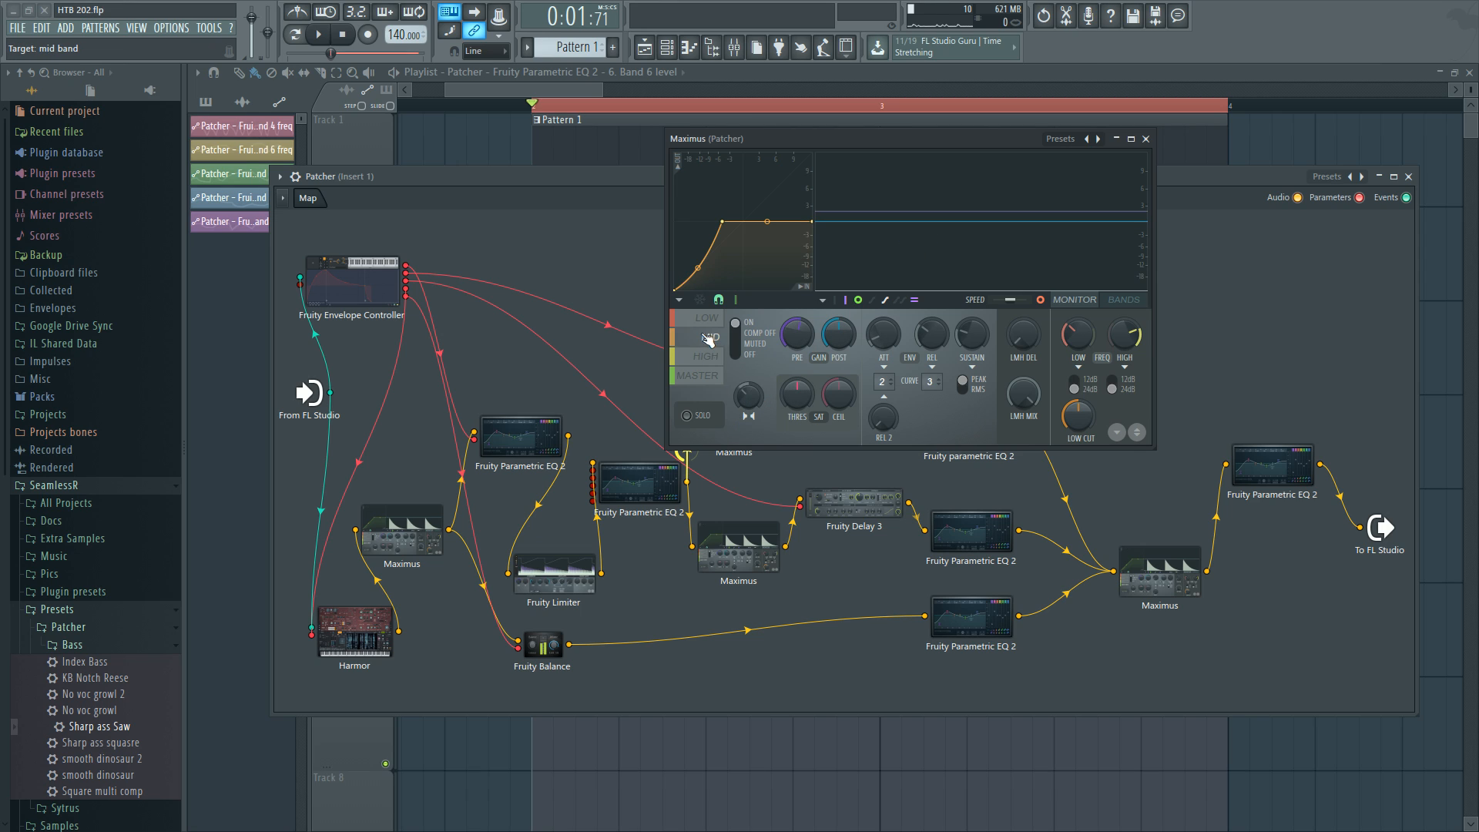
{"action": "left_click", "coordinate": [713, 376]}
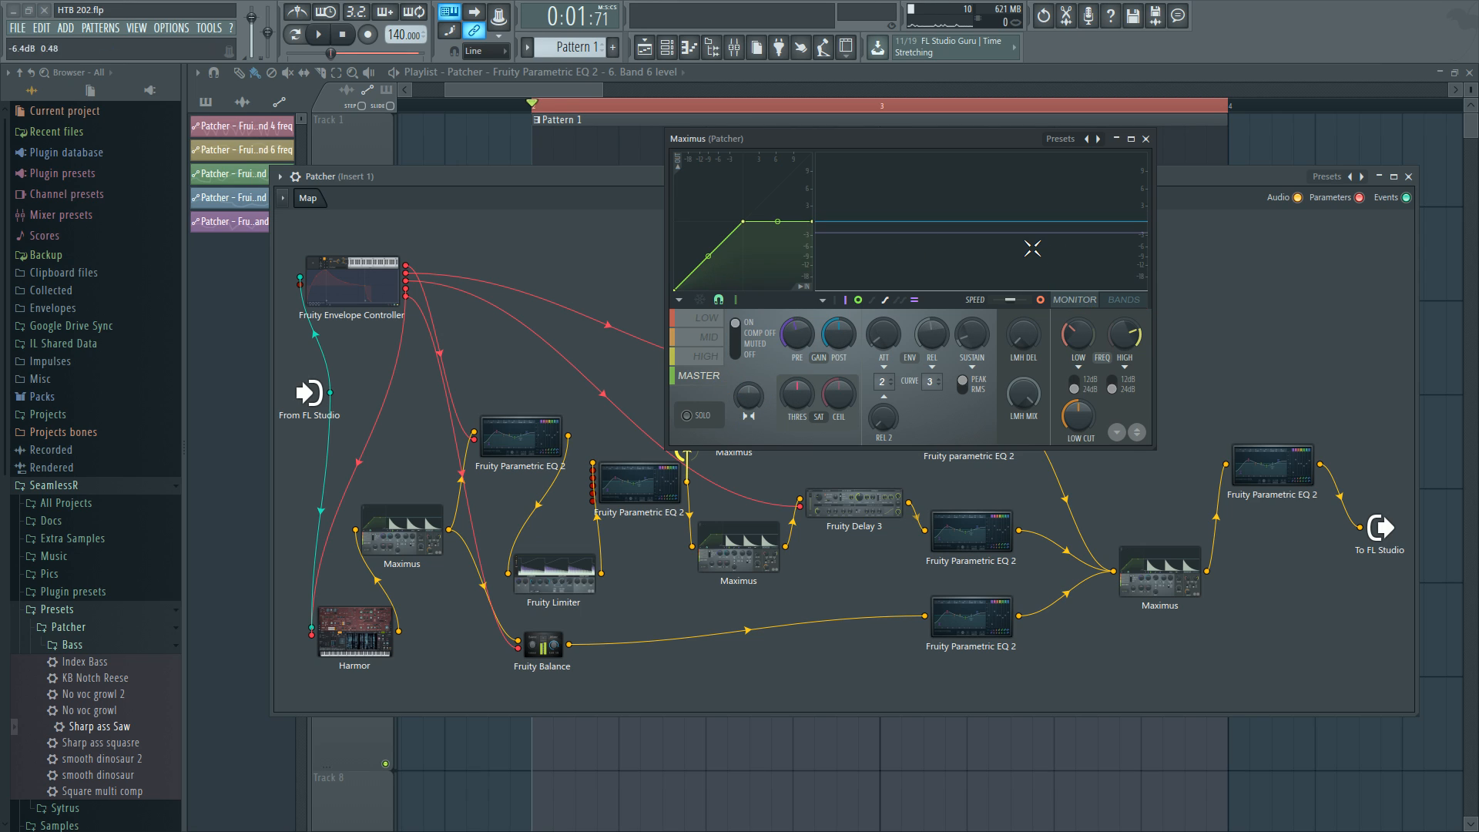
Audition playback while viewing the final Maximus Mid, High and Master bands, then close it.
{"action": "key", "text": "space"}
{"action": "left_click", "coordinate": [708, 337]}
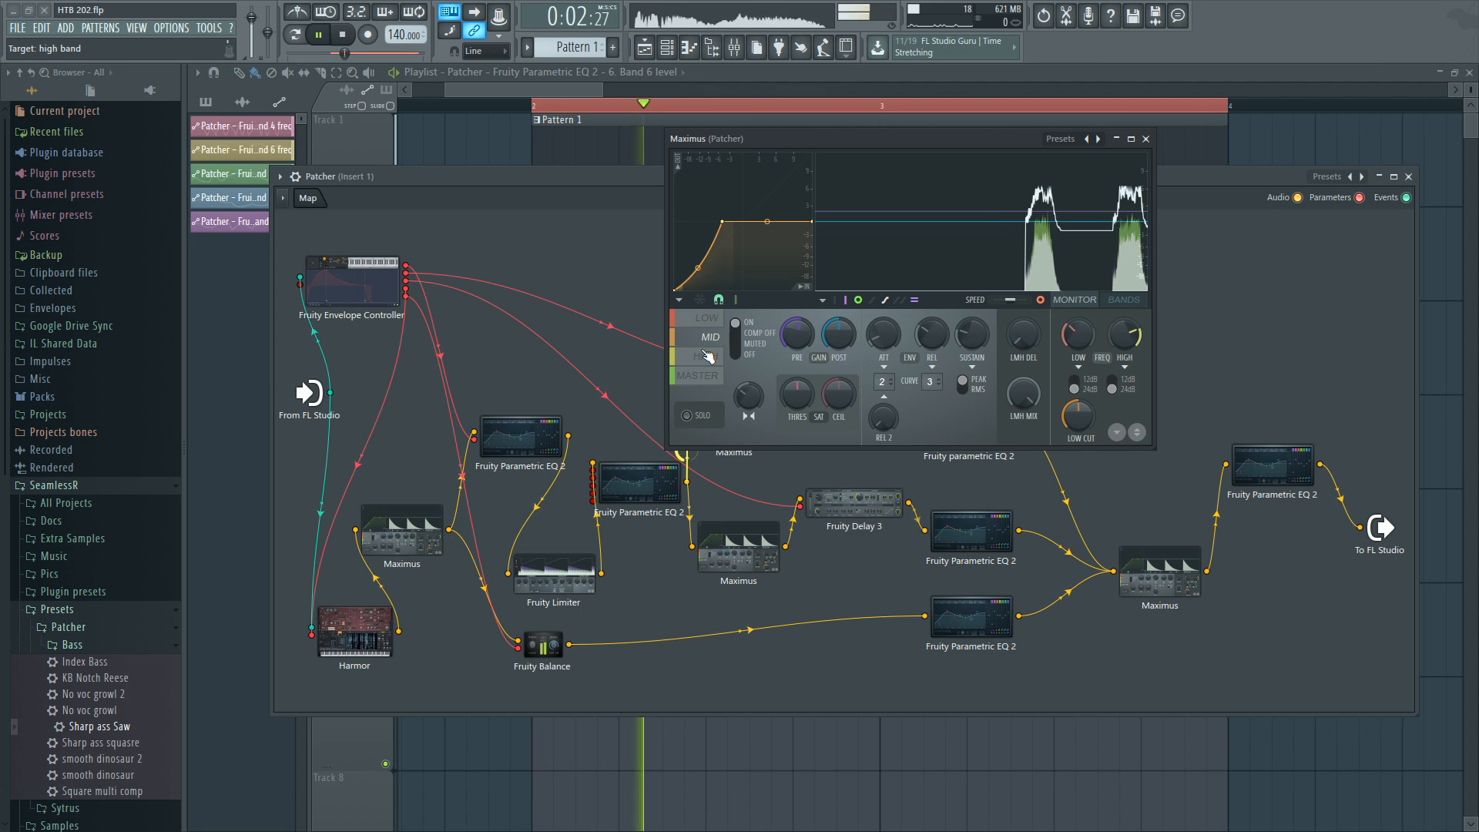
{"action": "left_click", "coordinate": [707, 355]}
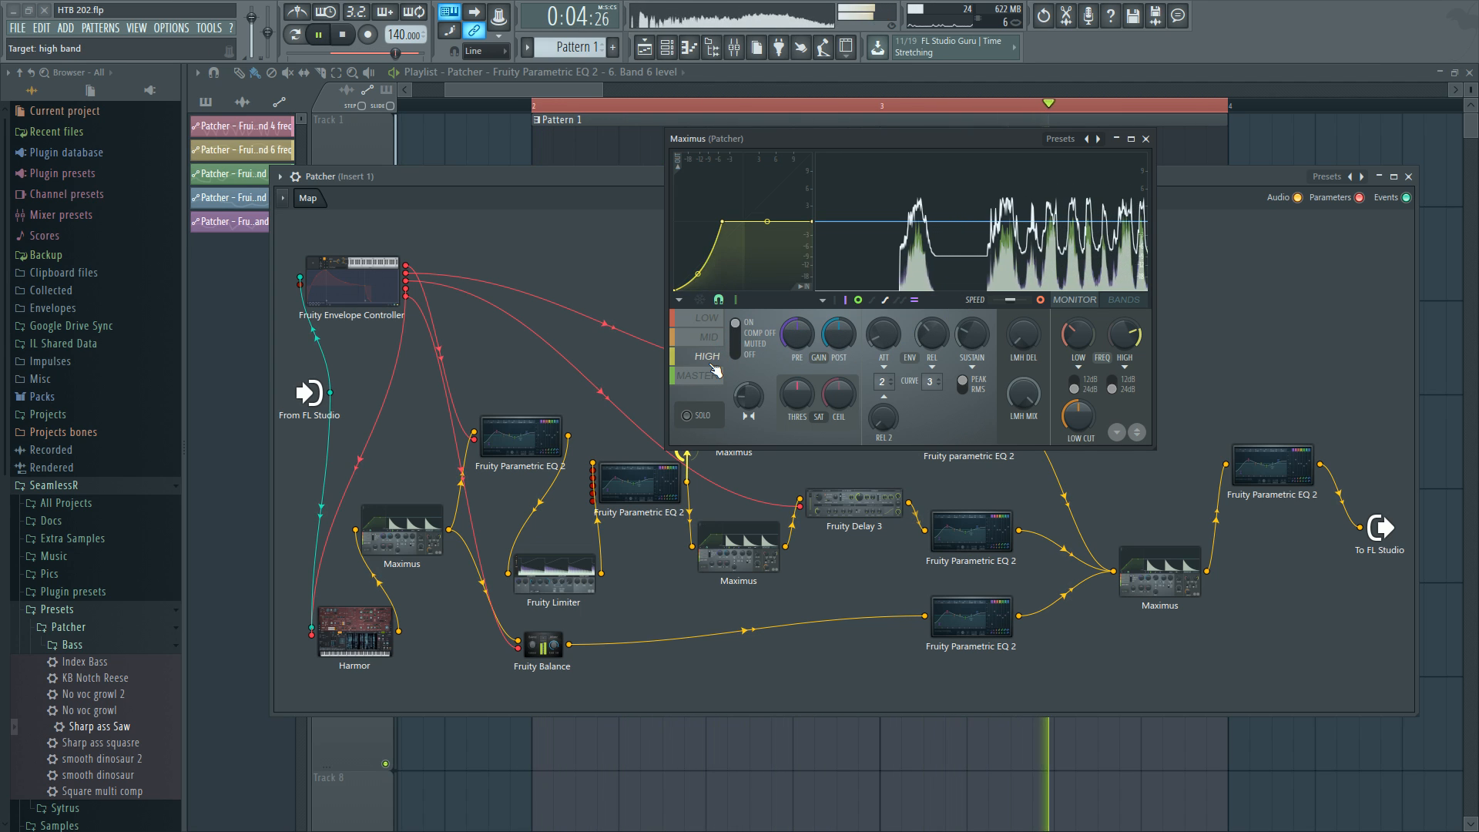
{"action": "key", "text": "space"}
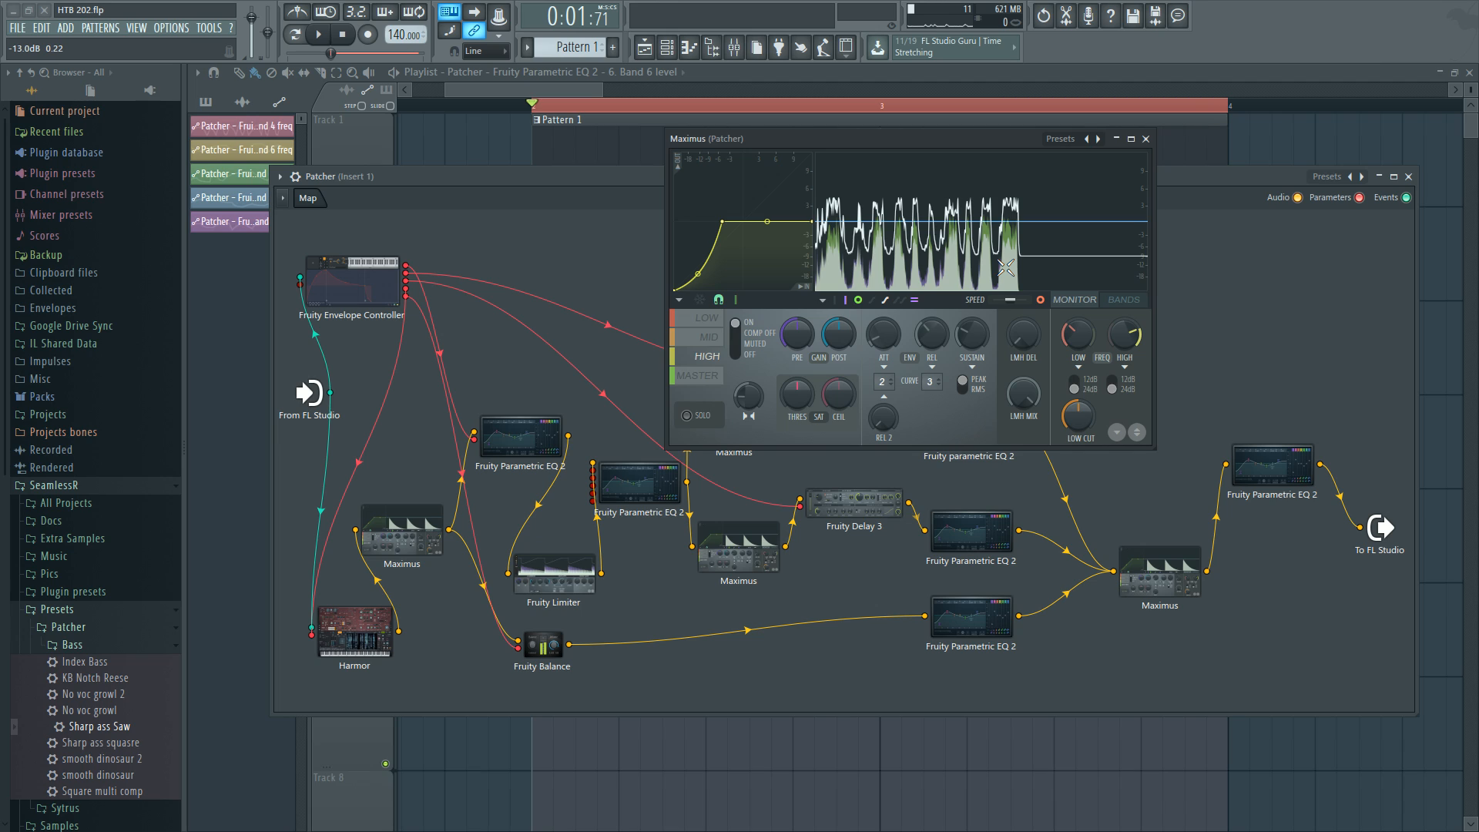
{"action": "left_click", "coordinate": [701, 377]}
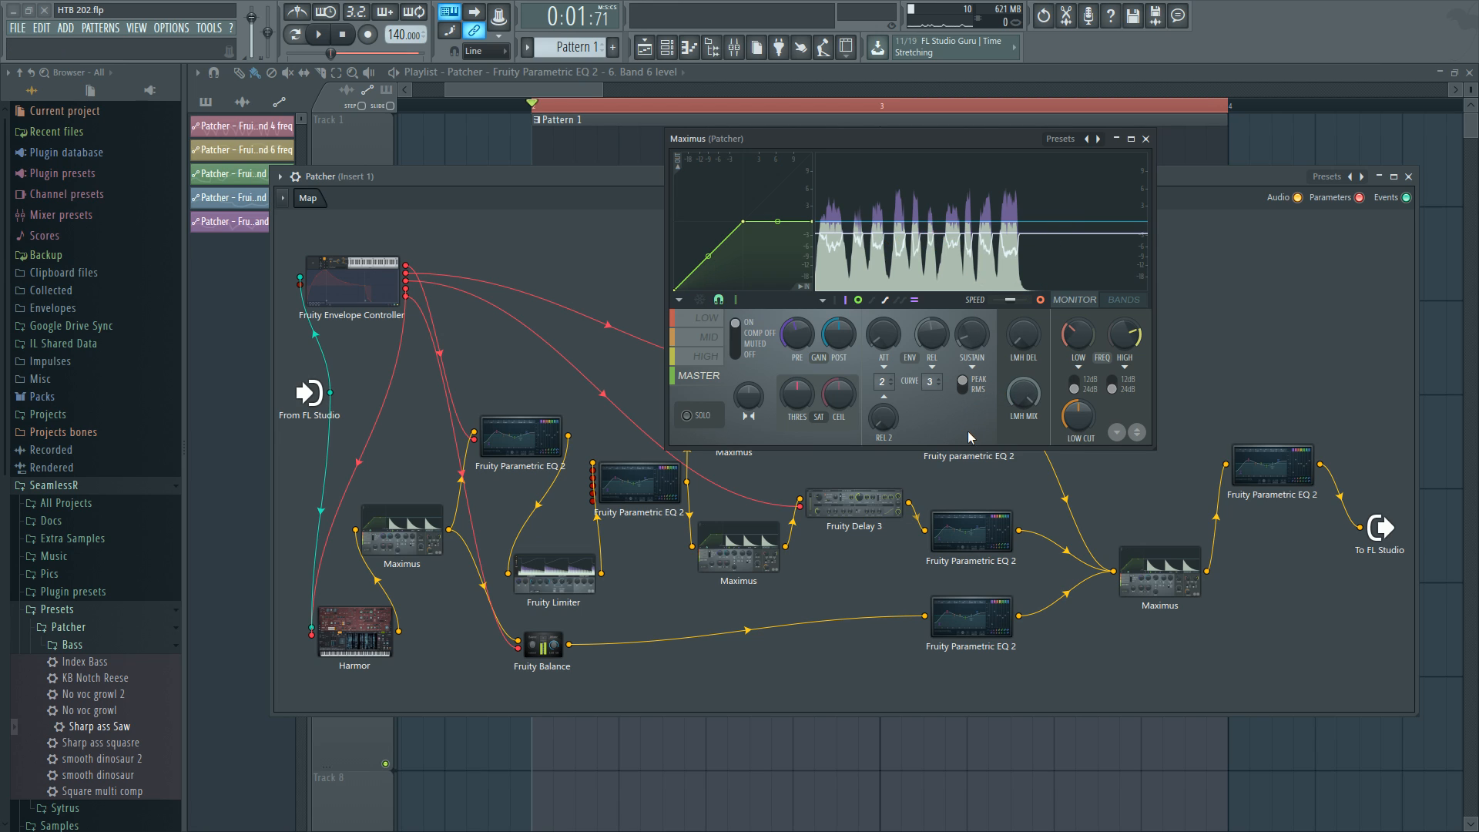
{"action": "left_click", "coordinate": [1145, 139]}
Inspect the last Fruity Parametric EQ 2 band settings, close its window and reposition the Patcher.
{"action": "double_click", "coordinate": [1273, 465]}
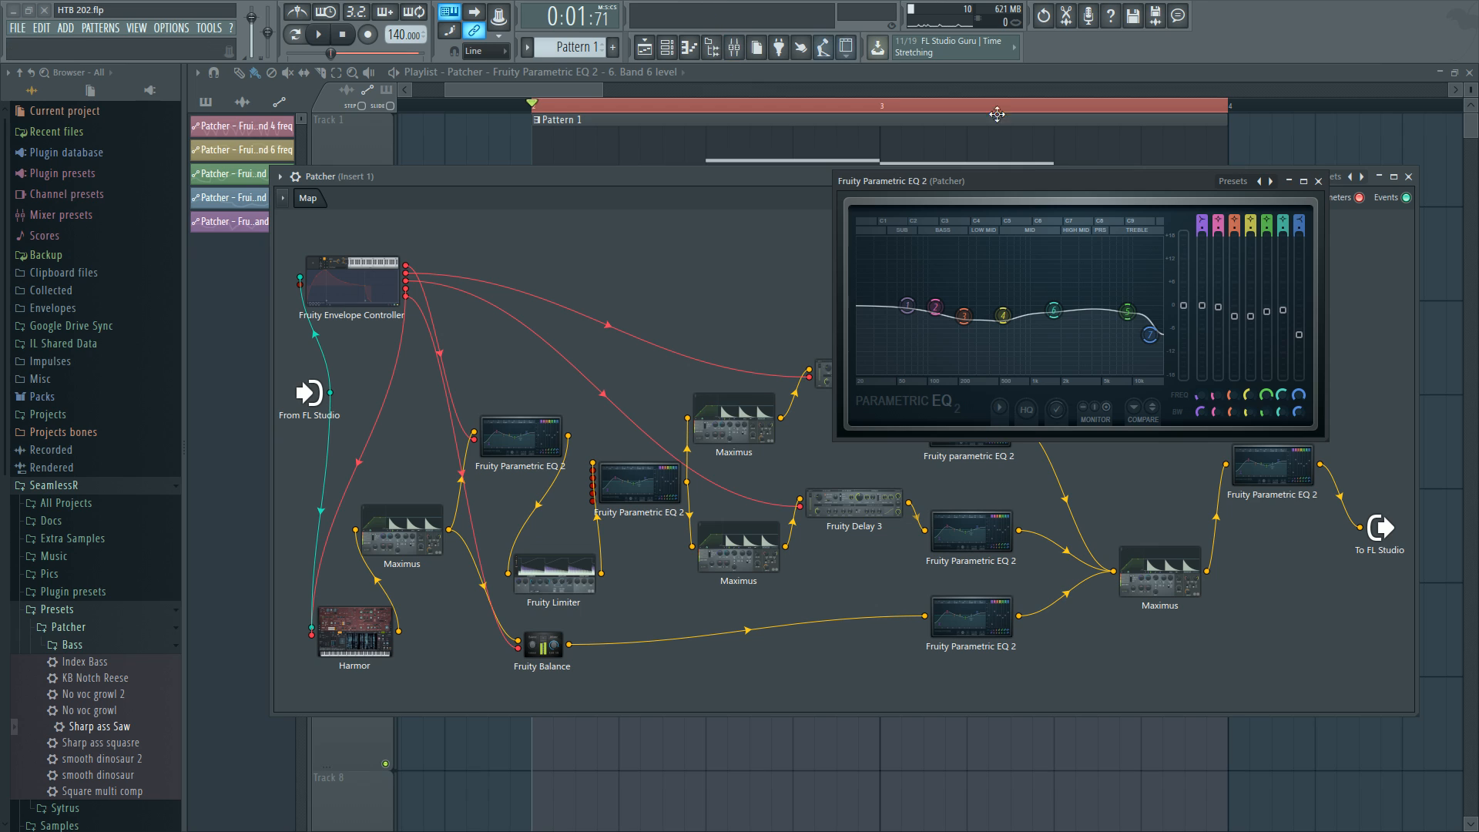
{"action": "left_click", "coordinate": [1317, 181]}
{"action": "left_click_drag", "start_coordinate": [1073, 181], "coordinate": [1083, 180]}
Open Pattern 1's bass notes in the piano roll while playing back.
{"action": "key", "text": "space"}
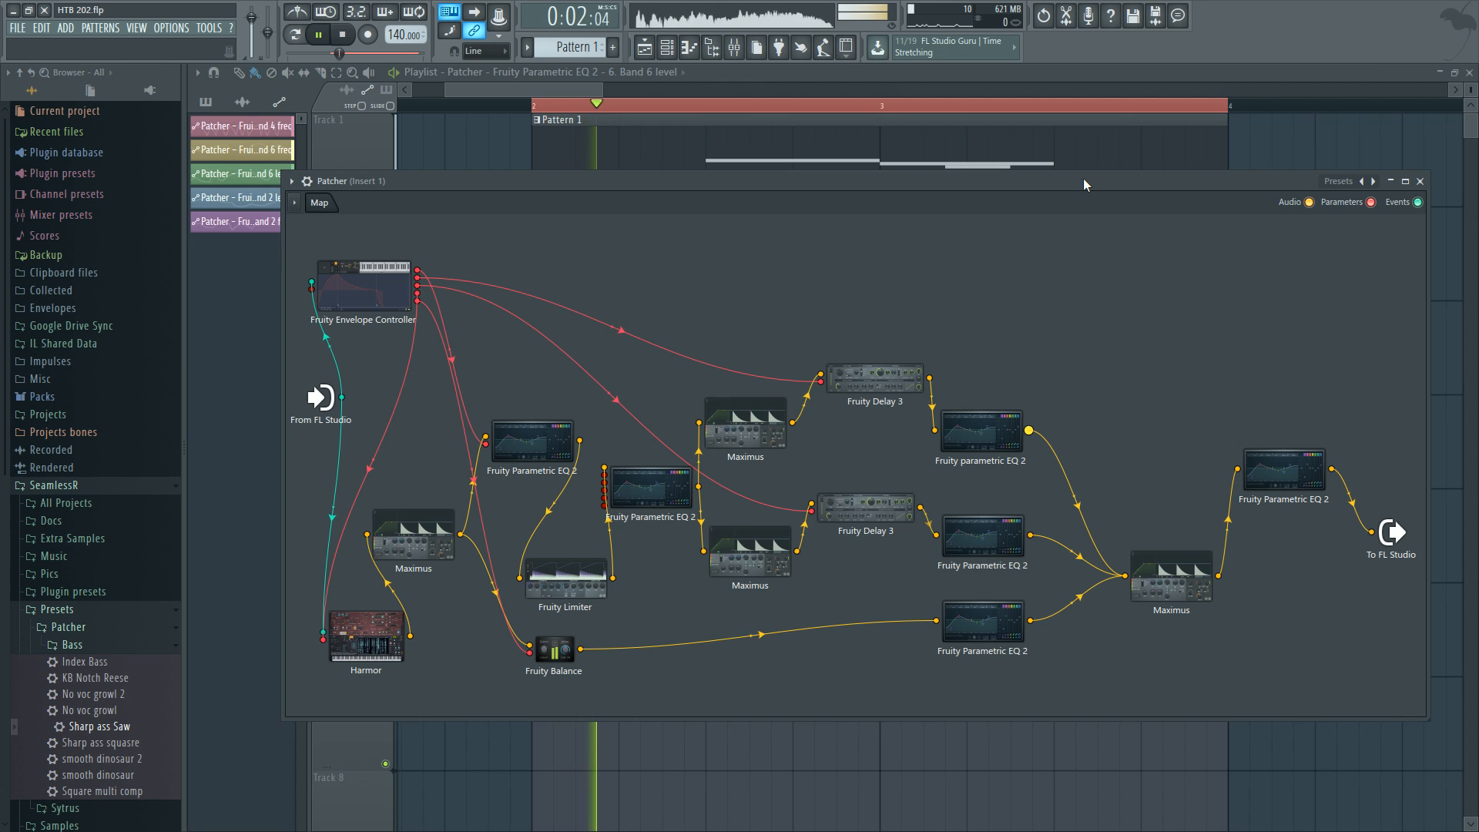
{"action": "left_click", "coordinate": [708, 154]}
{"action": "double_click", "coordinate": [711, 156]}
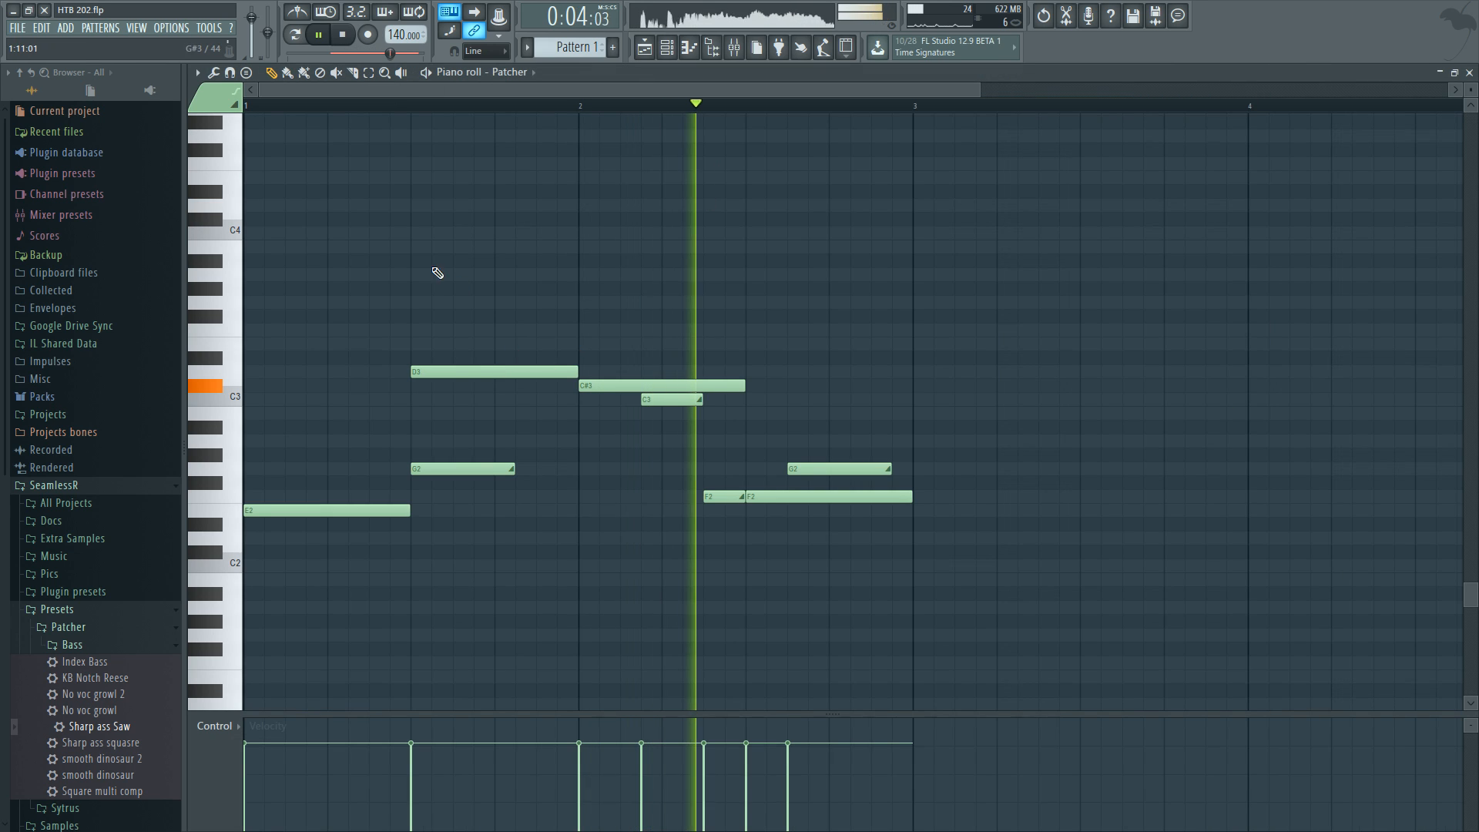
{"action": "key", "text": "ctrl+a"}
{"action": "key", "text": "space"}
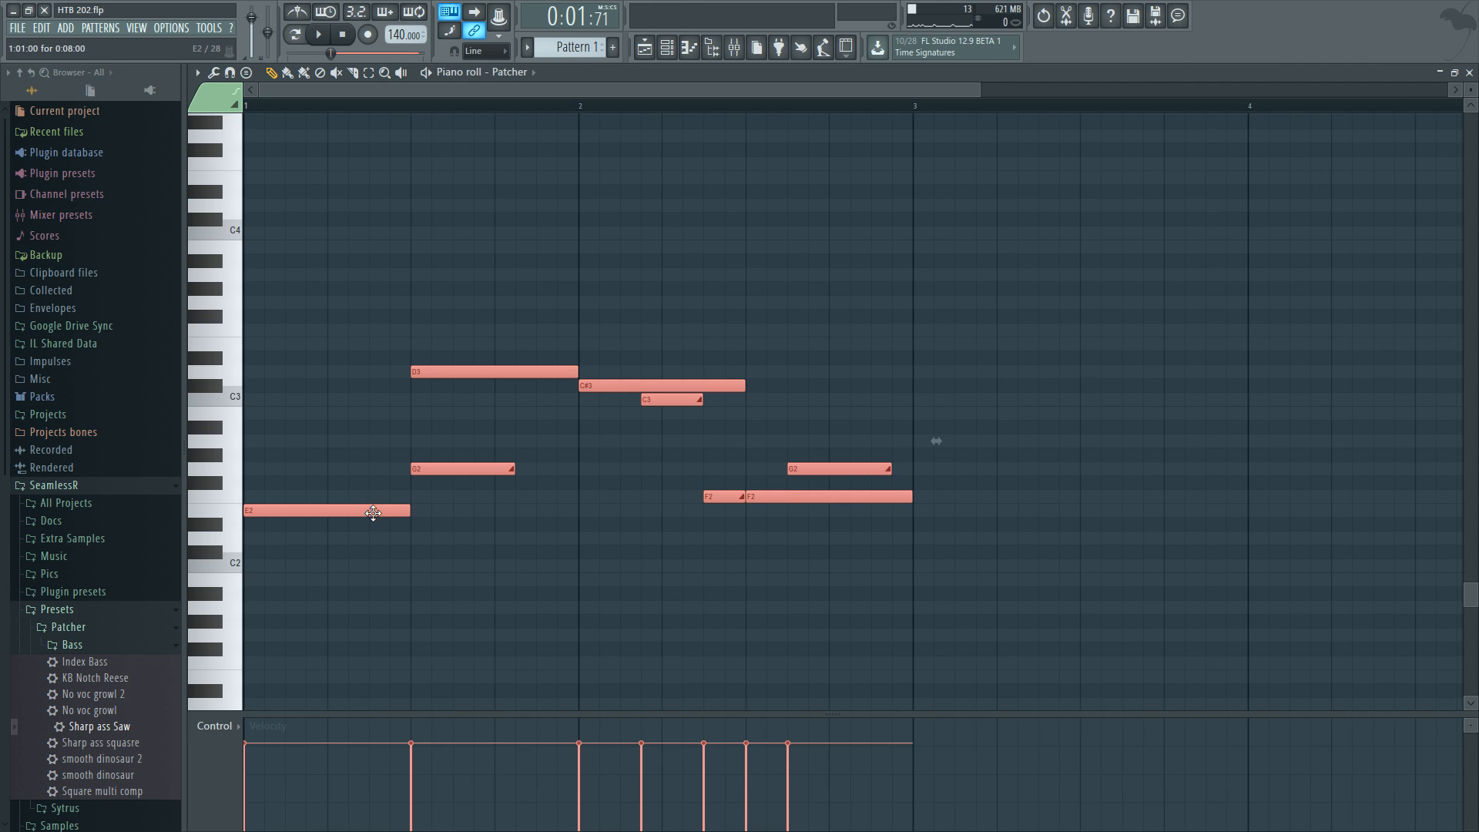
{"action": "key", "text": "ctrl+d"}
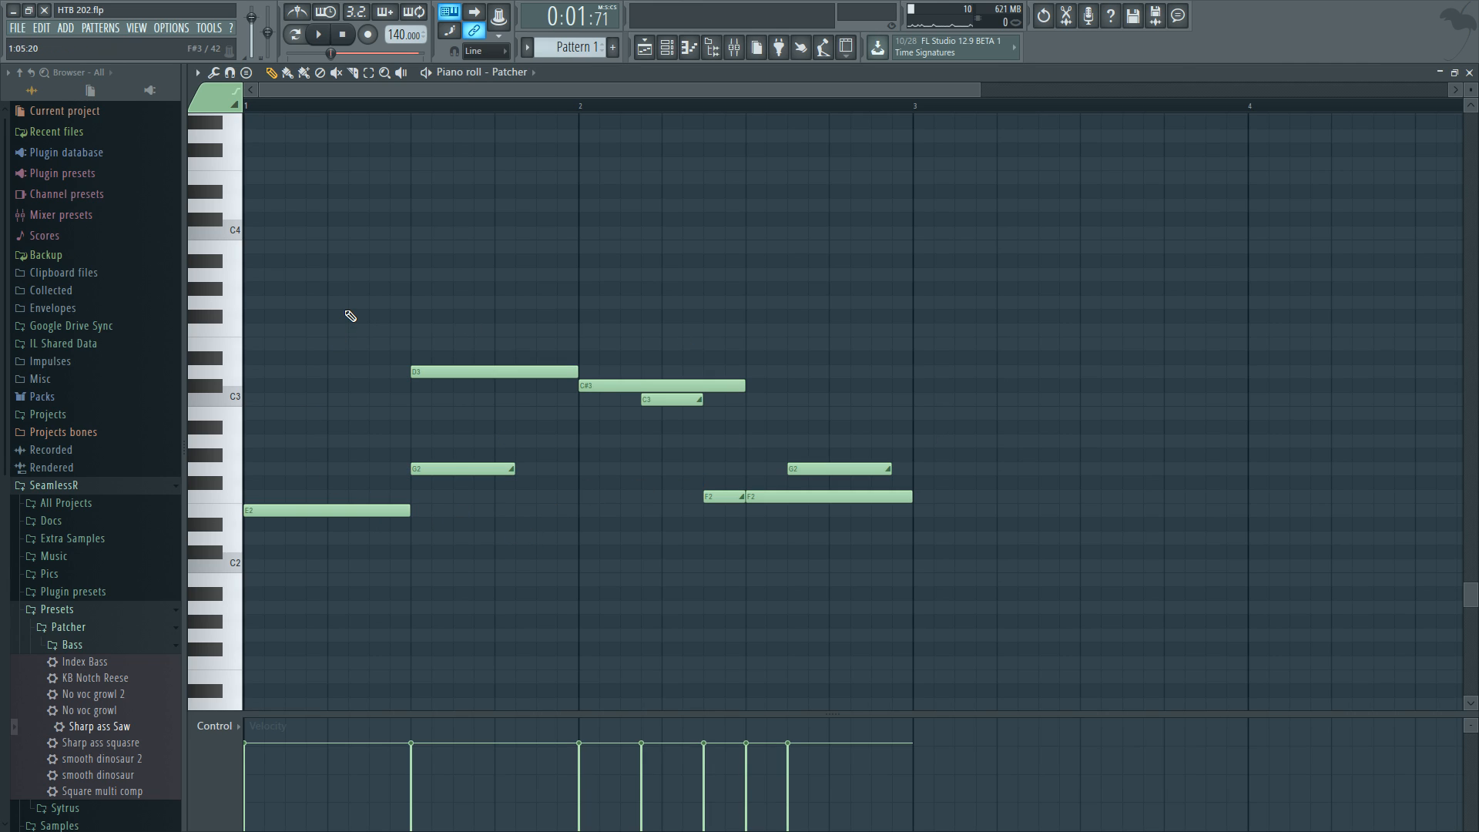
Select all bass notes and transpose them so the first note becomes D#2, auditioning the result.
{"action": "left_click_drag", "start_coordinate": [309, 306], "coordinate": [791, 512]}
{"action": "left_click", "coordinate": [541, 529], "text": "ctrl"}
{"action": "left_click_drag", "start_coordinate": [319, 310], "coordinate": [1117, 642]}
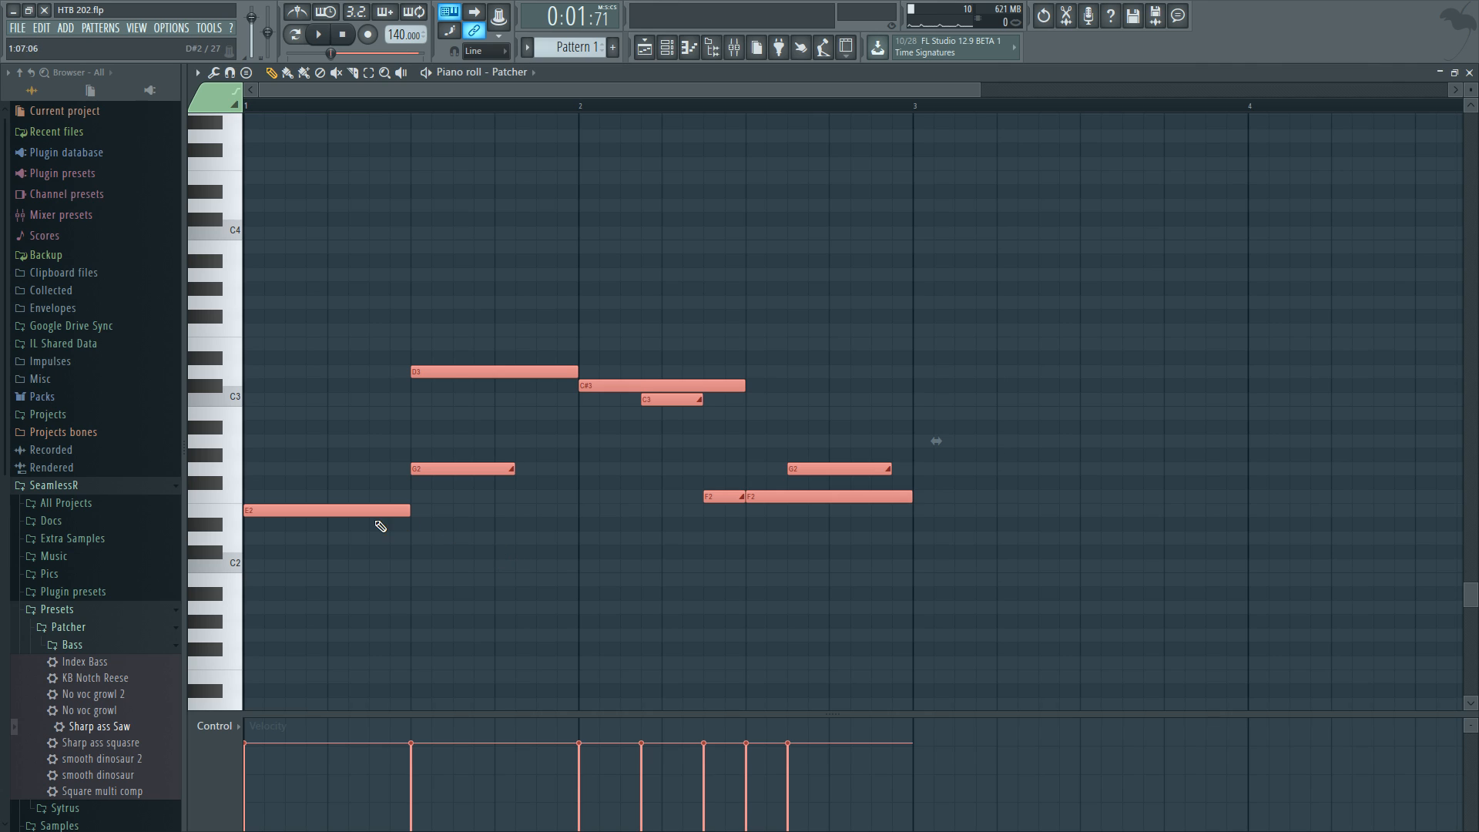
{"action": "left_click_drag", "start_coordinate": [380, 511], "coordinate": [388, 567]}
{"action": "key", "text": "space"}
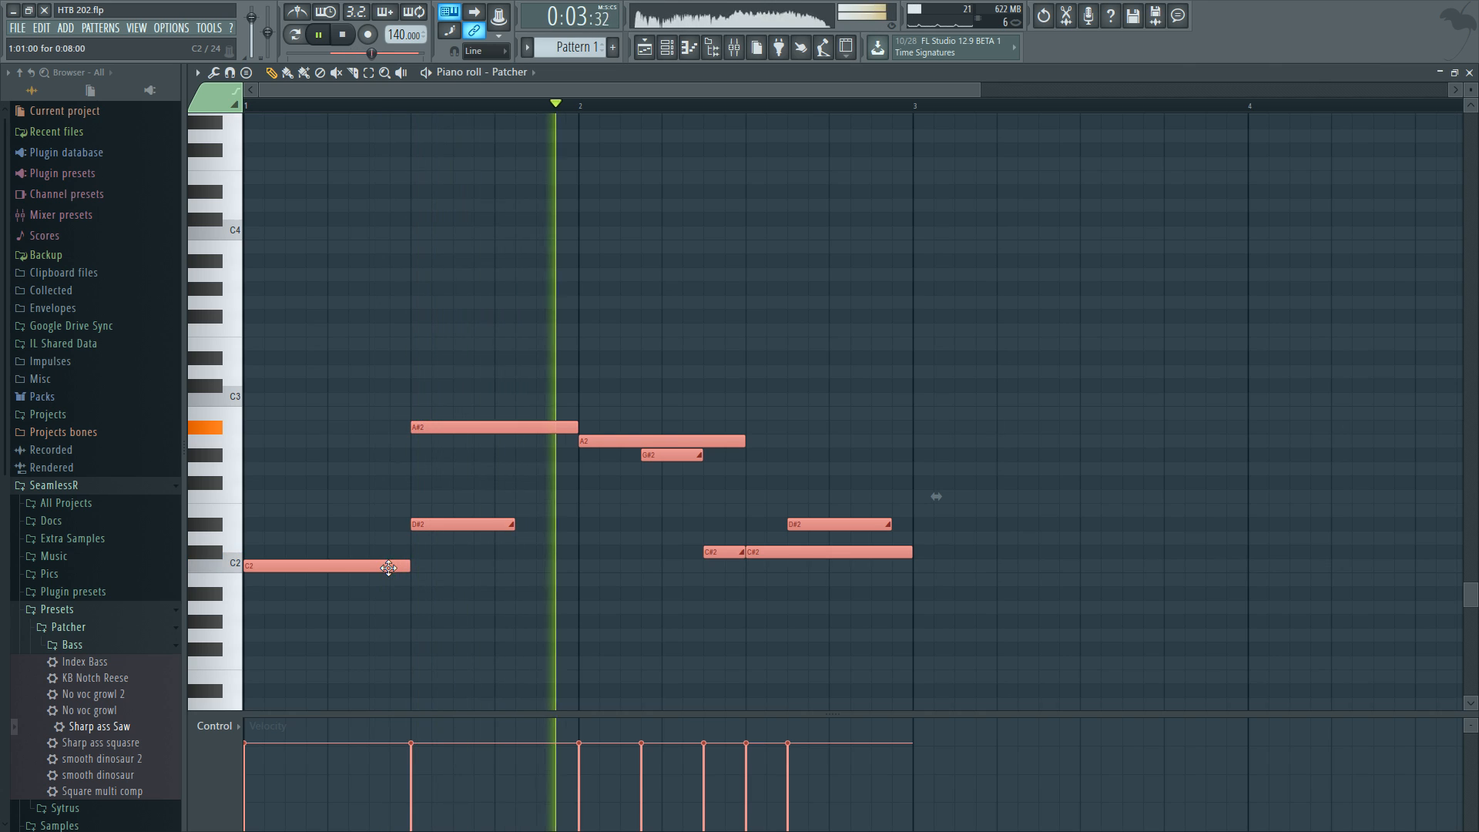
{"action": "left_click_drag", "start_coordinate": [388, 567], "coordinate": [361, 484]}
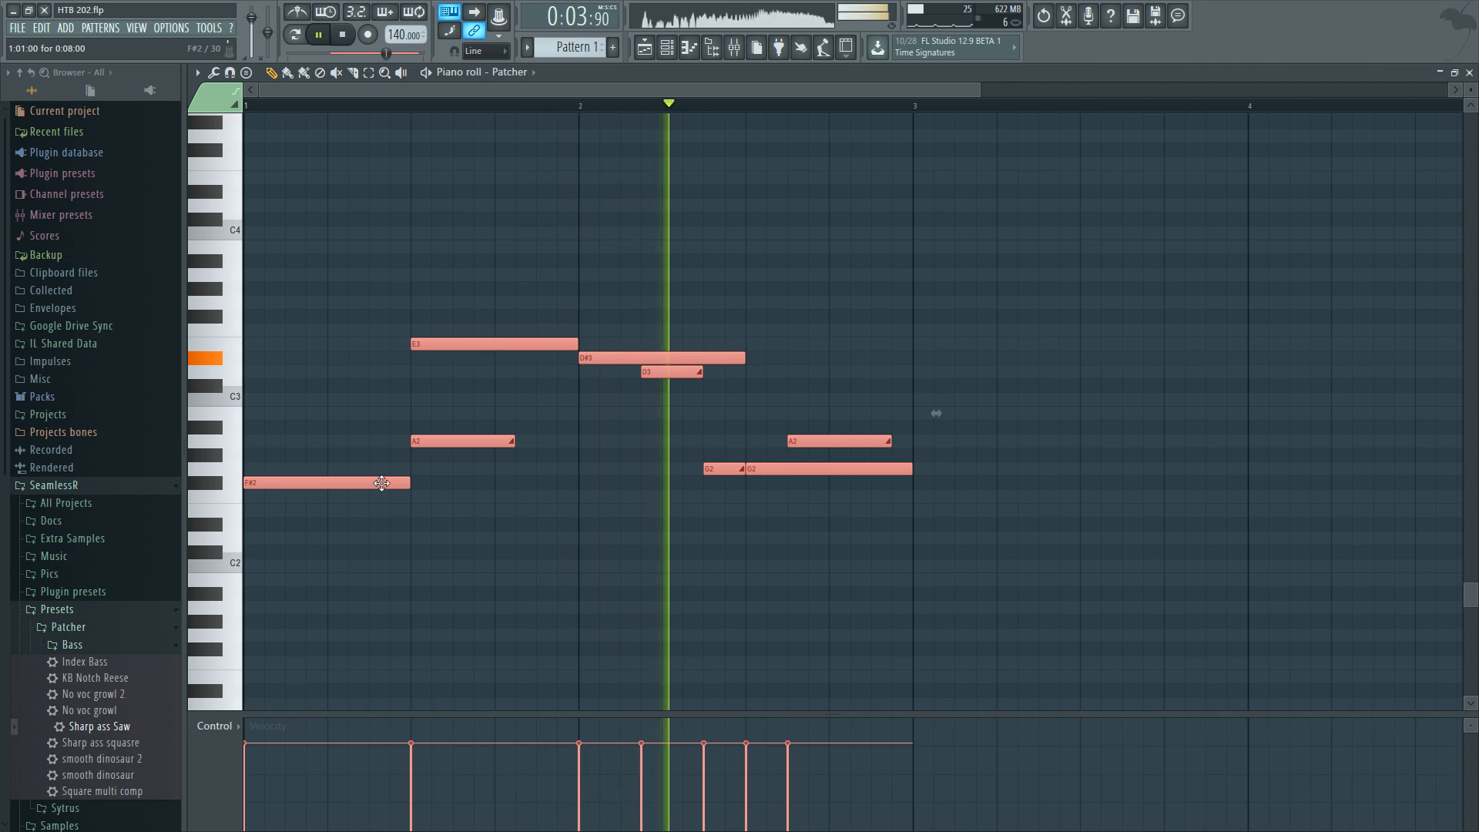
{"action": "left_click_drag", "start_coordinate": [382, 483], "coordinate": [380, 466]}
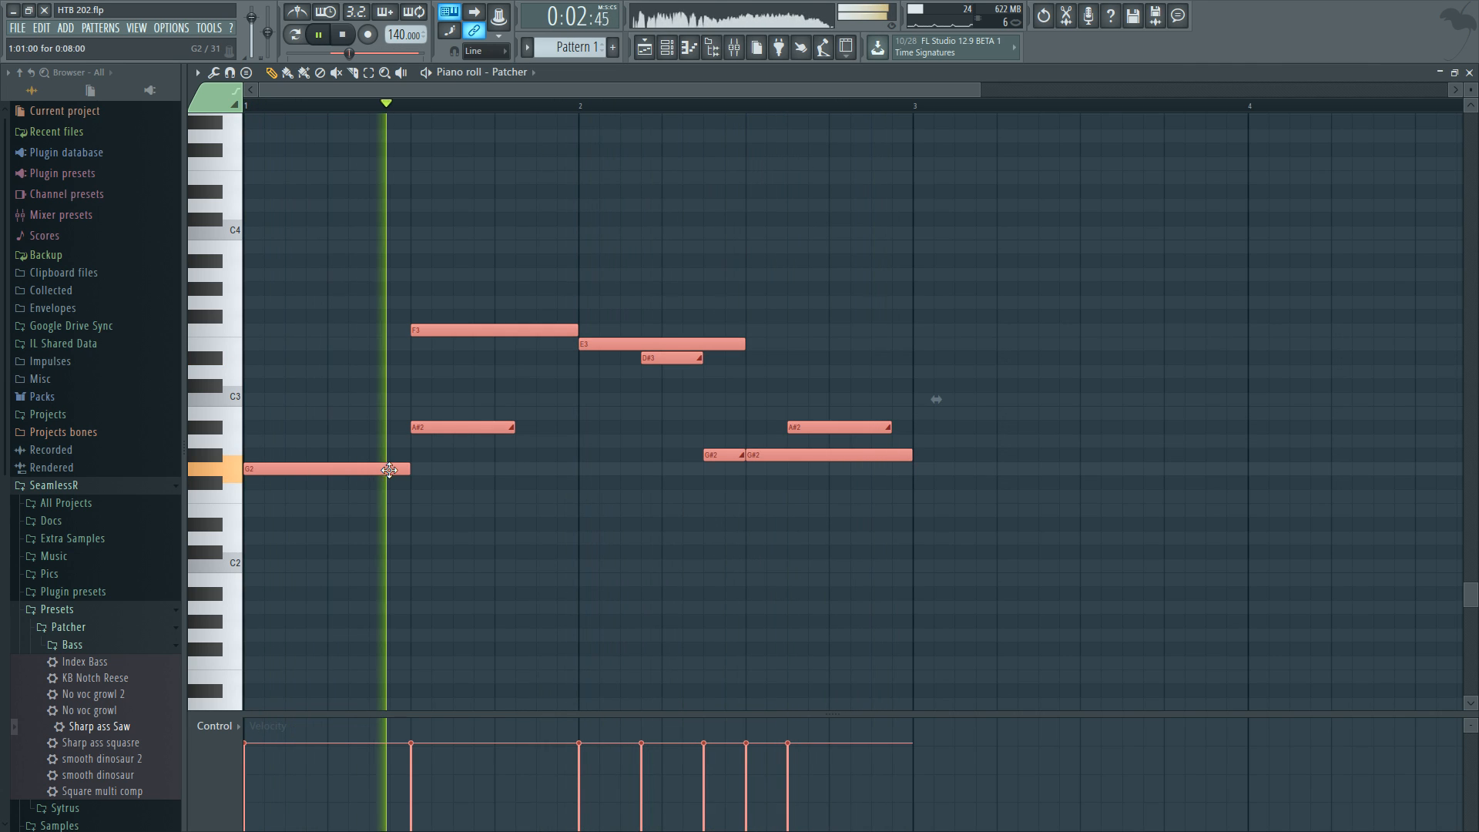
{"action": "left_click_drag", "start_coordinate": [388, 471], "coordinate": [381, 525]}
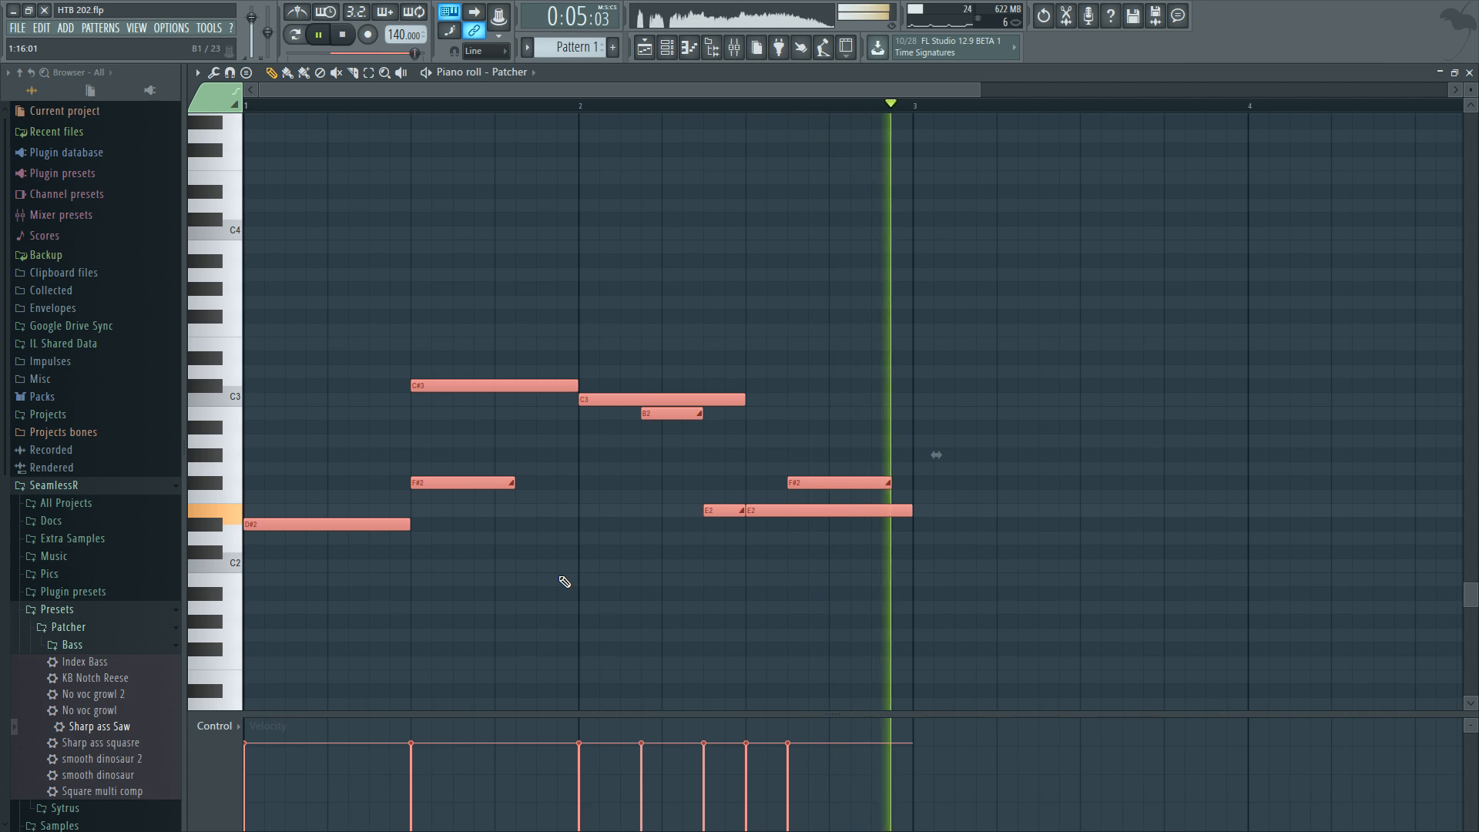
{"action": "left_click", "coordinate": [599, 566]}
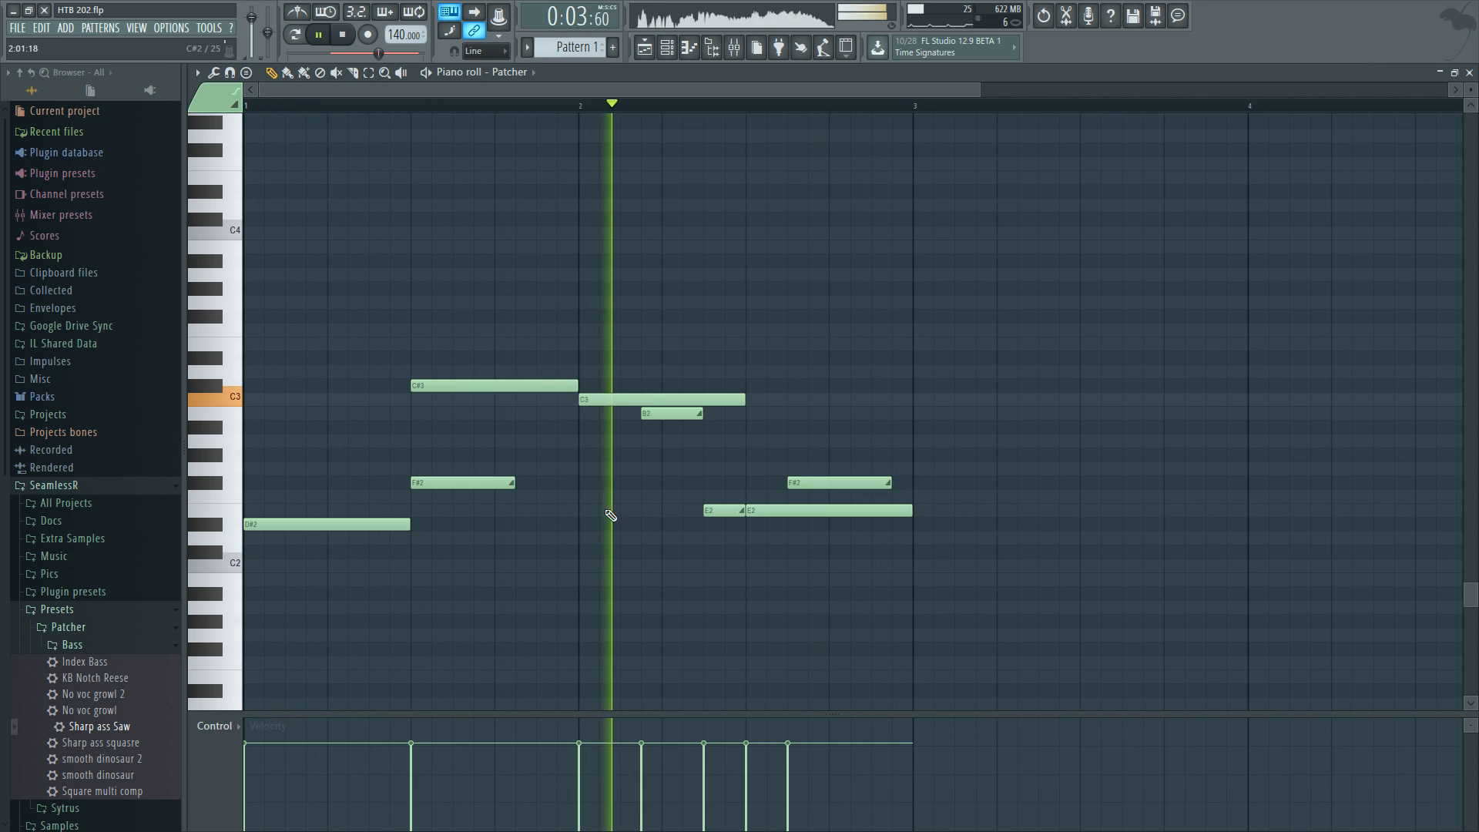
{"action": "key", "text": "space"}
Reopen the Patcher plugin window from the channel rack and reposition it.
{"action": "left_click", "coordinate": [670, 52]}
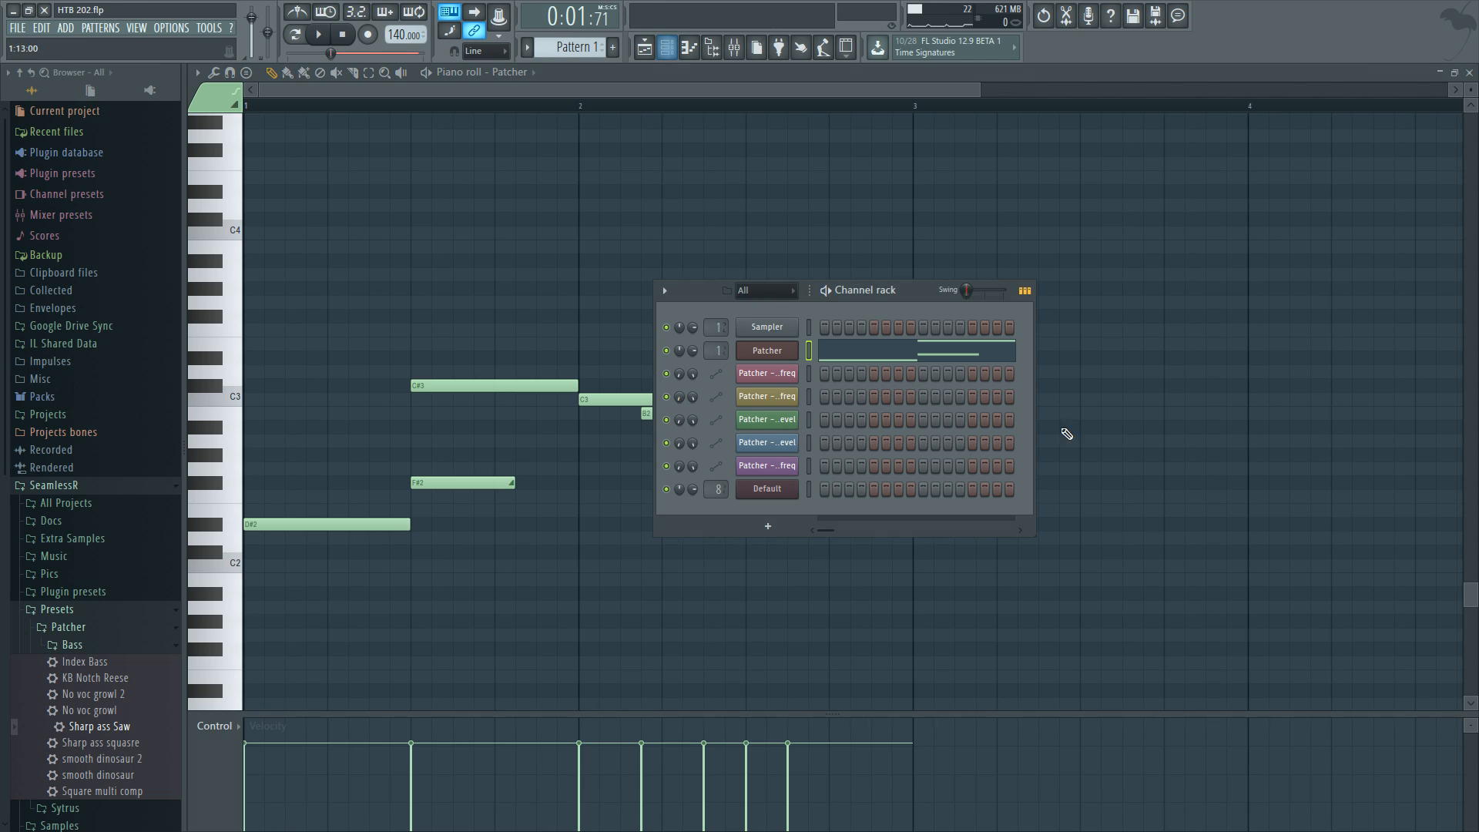
{"action": "left_click", "coordinate": [779, 343]}
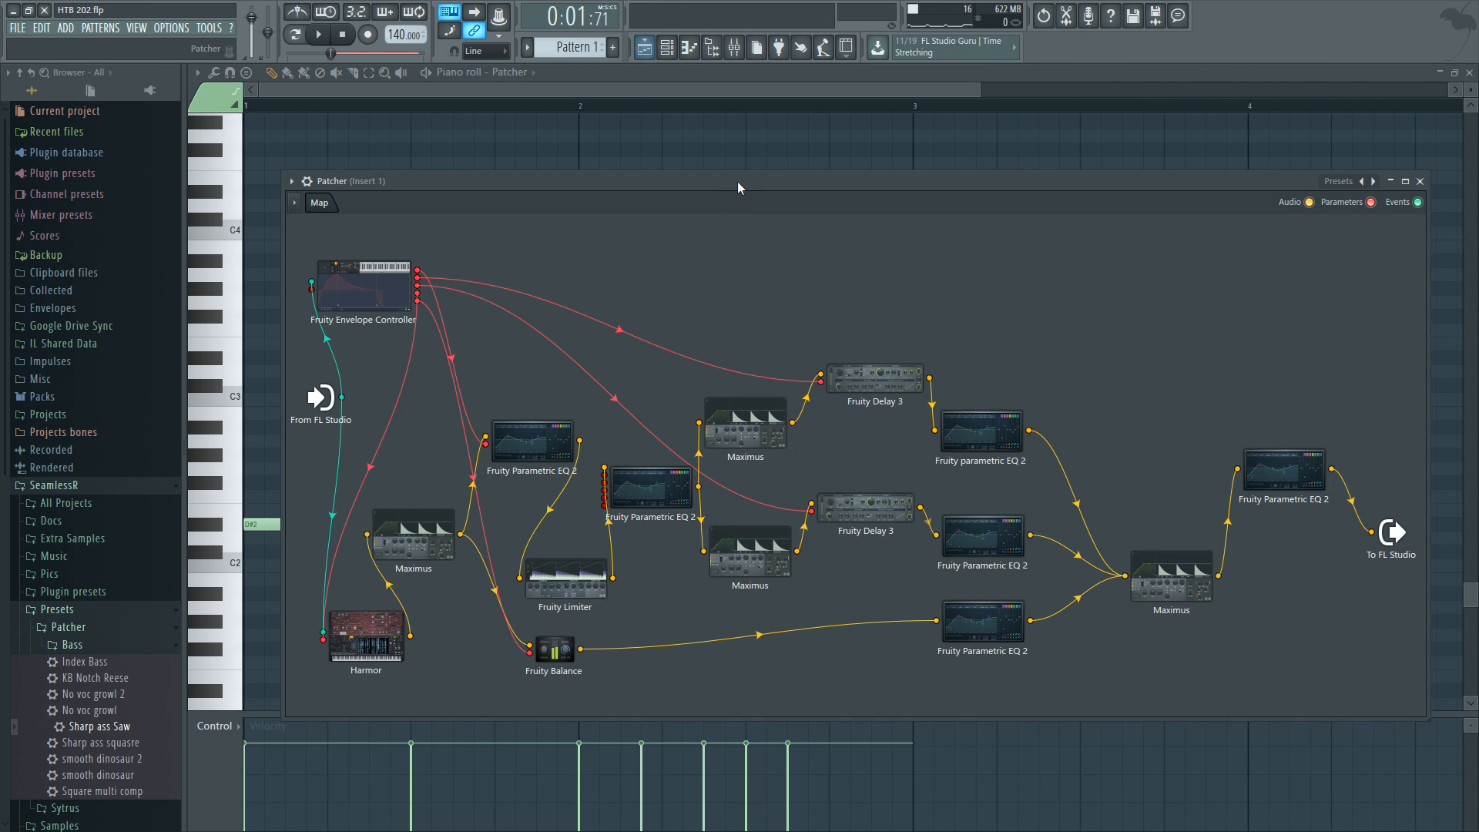
{"action": "left_click_drag", "start_coordinate": [738, 180], "coordinate": [708, 172]}
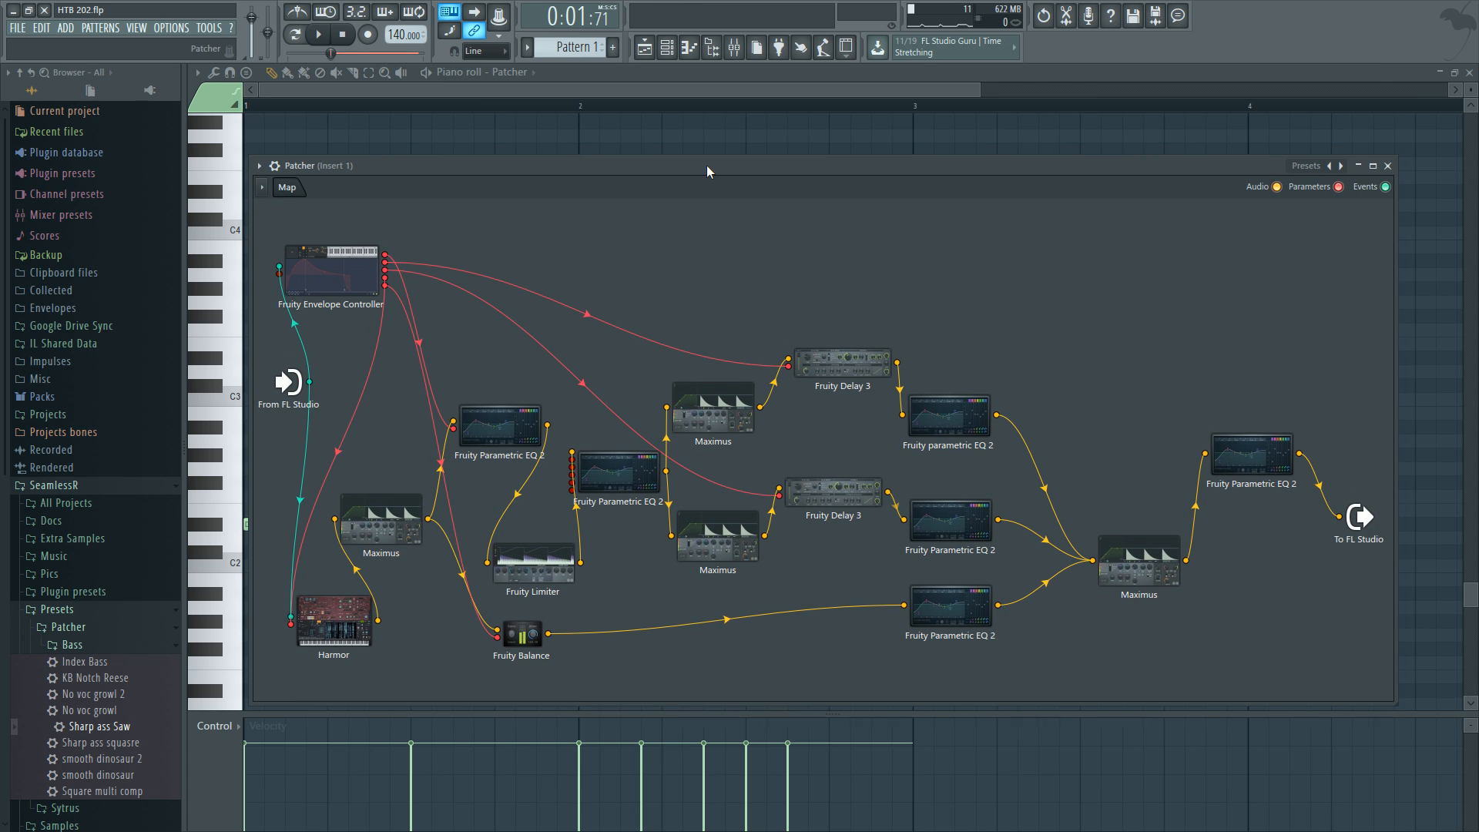